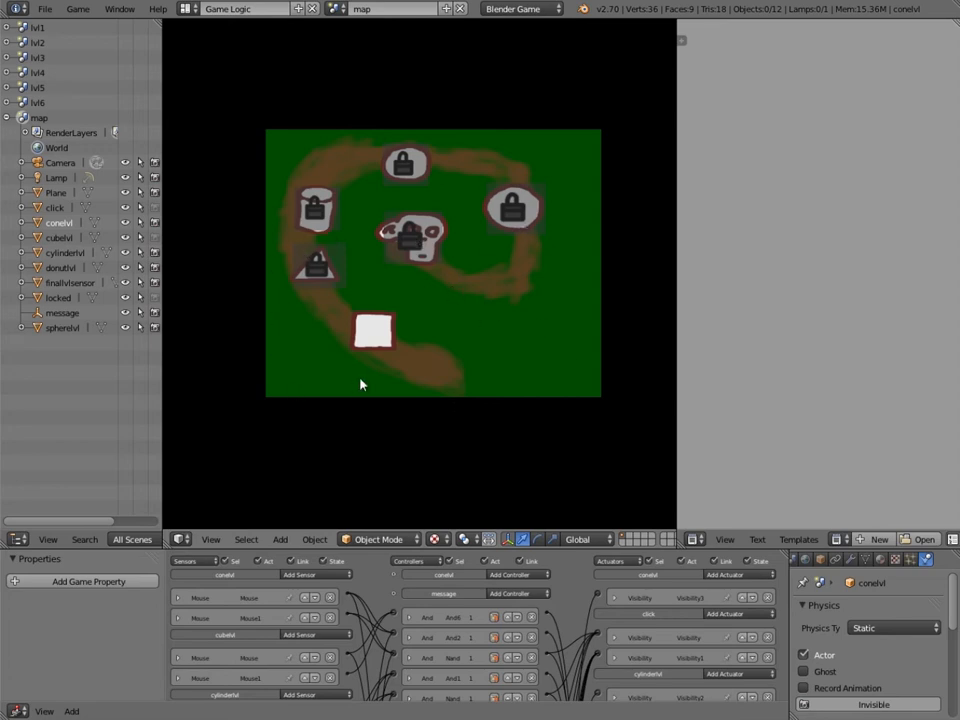
- Play-test the level map by checking the click and locked messages, playing through the cube level, and ending the game
mouse_move(385, 338)
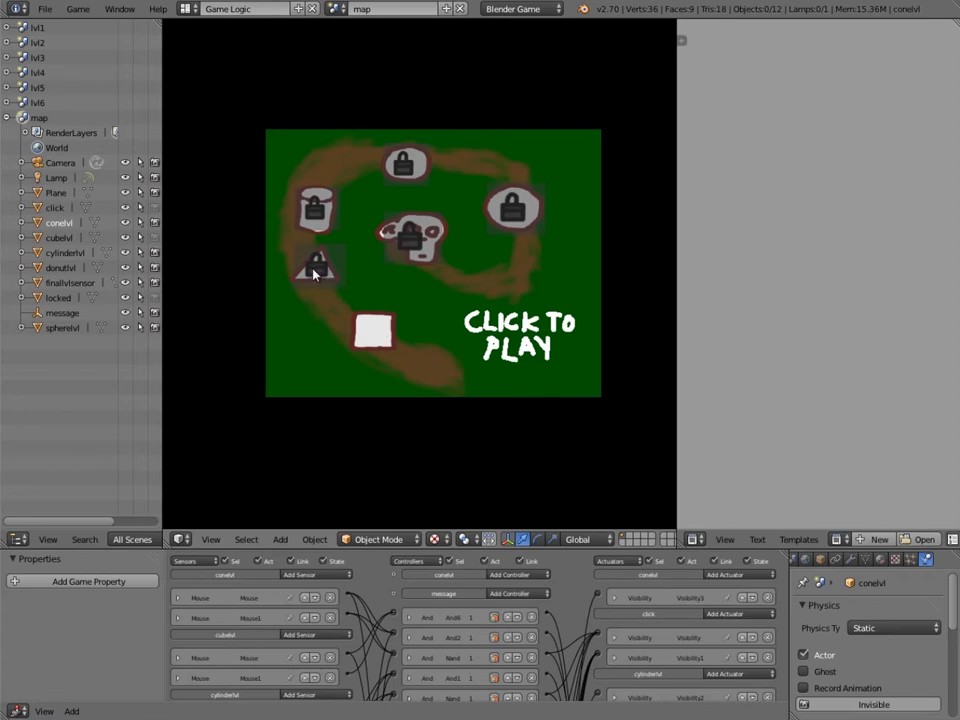
mouse_move(425, 240)
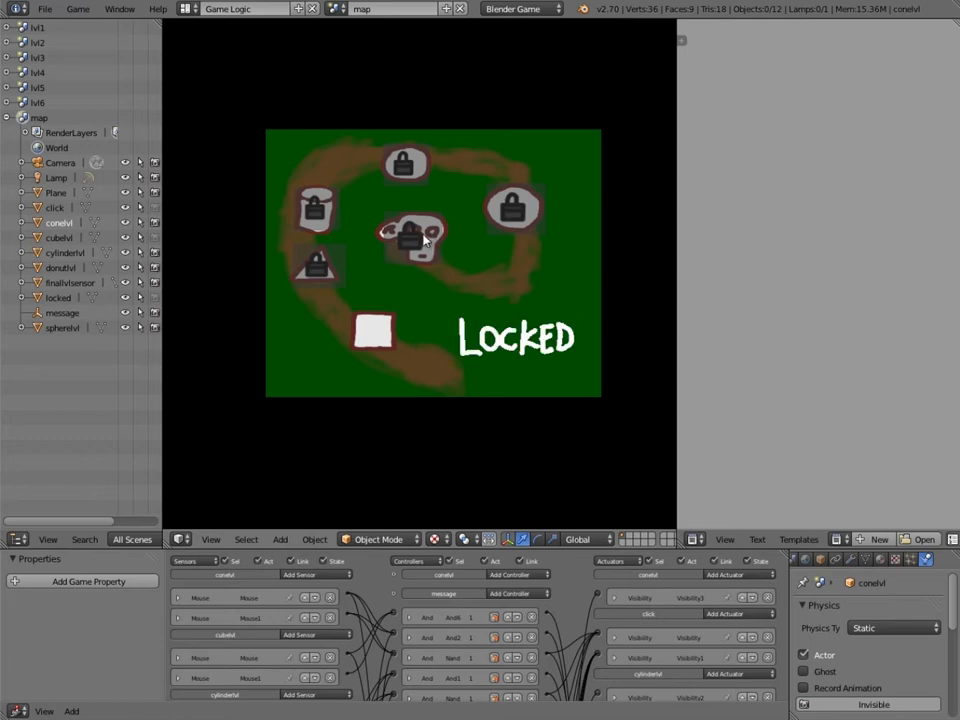
left_click(380, 338)
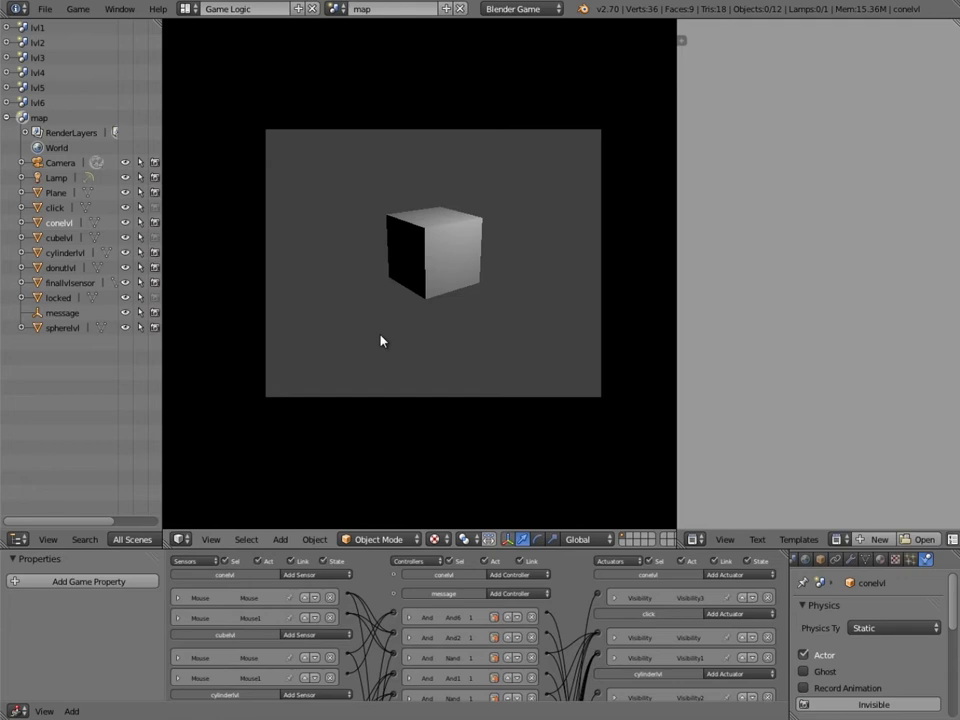
key("space")
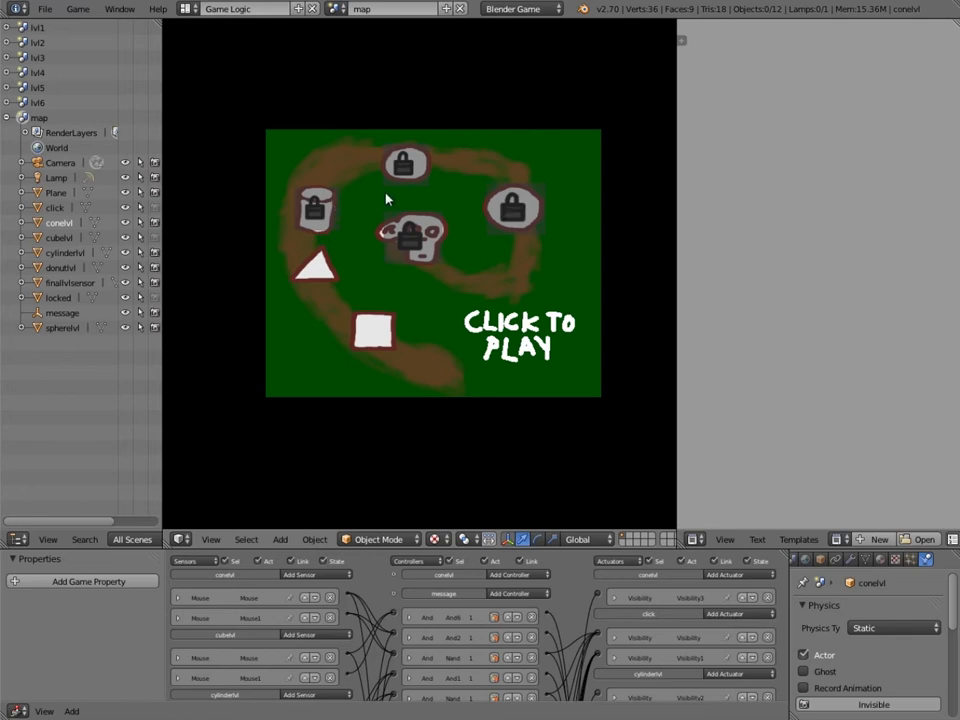
key("Escape")
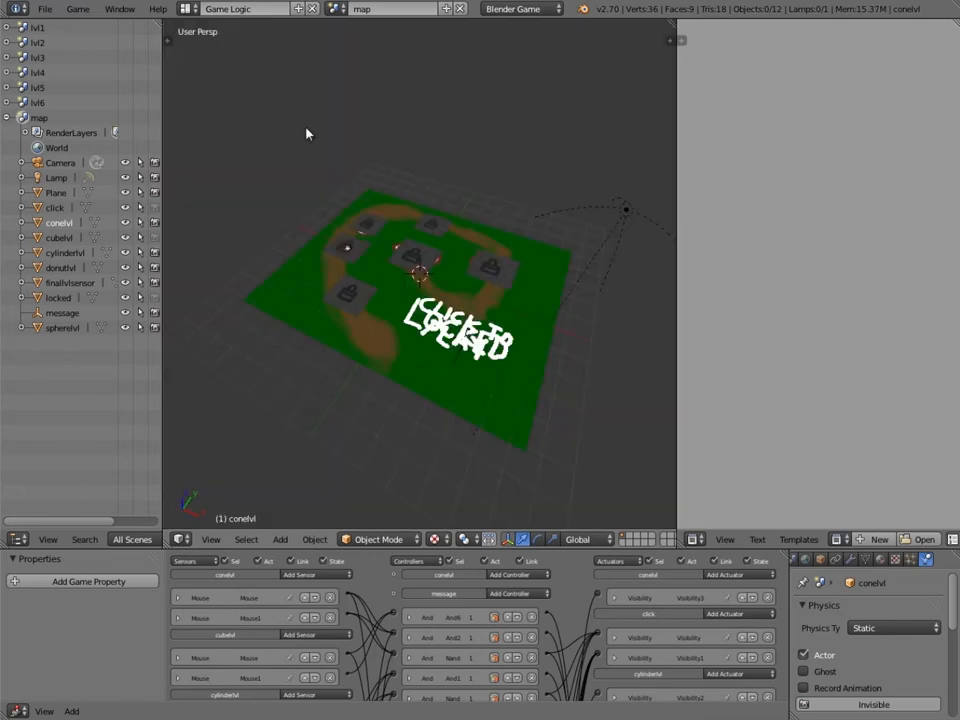
- Start a new file from the startup scene and switch the engine to Blender Game
left_click(46, 10)
left_click(56, 27)
left_click(52, 31)
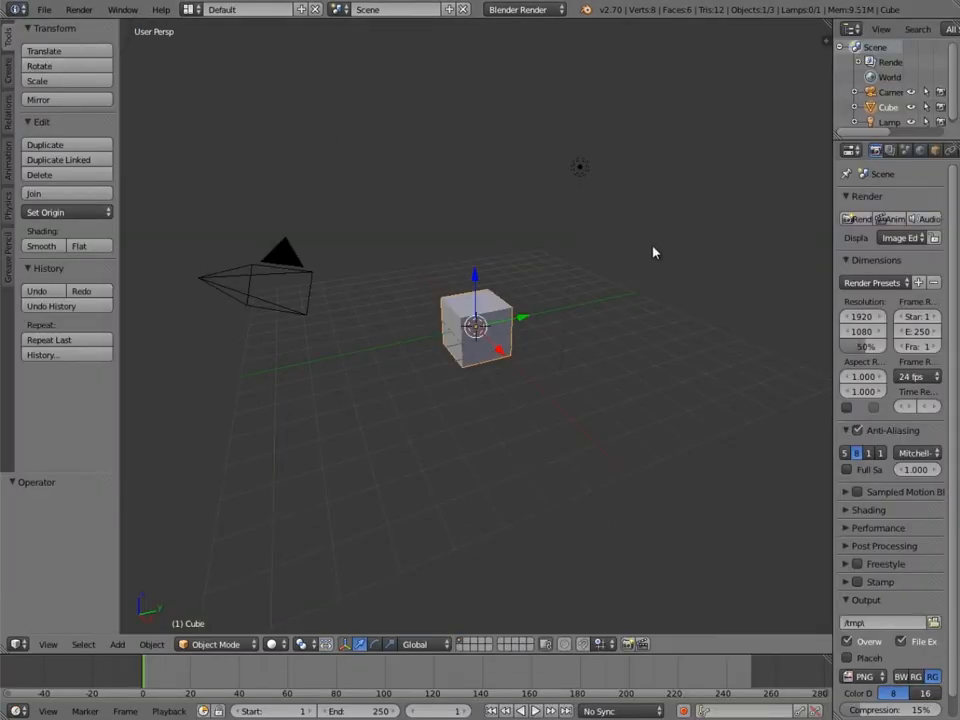
left_click(495, 12)
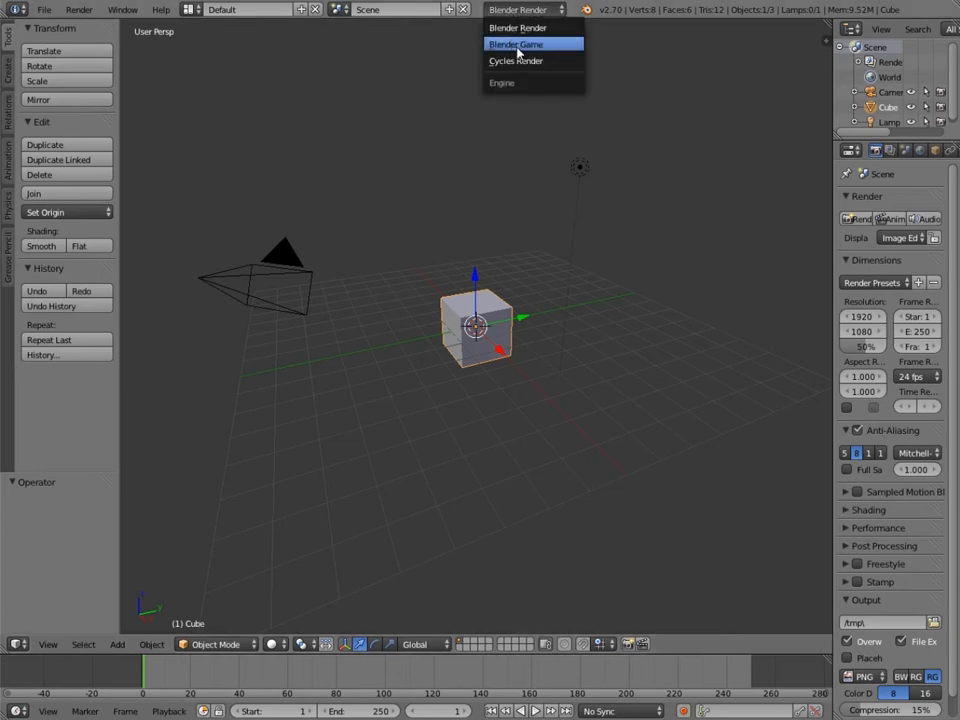
left_click(516, 44)
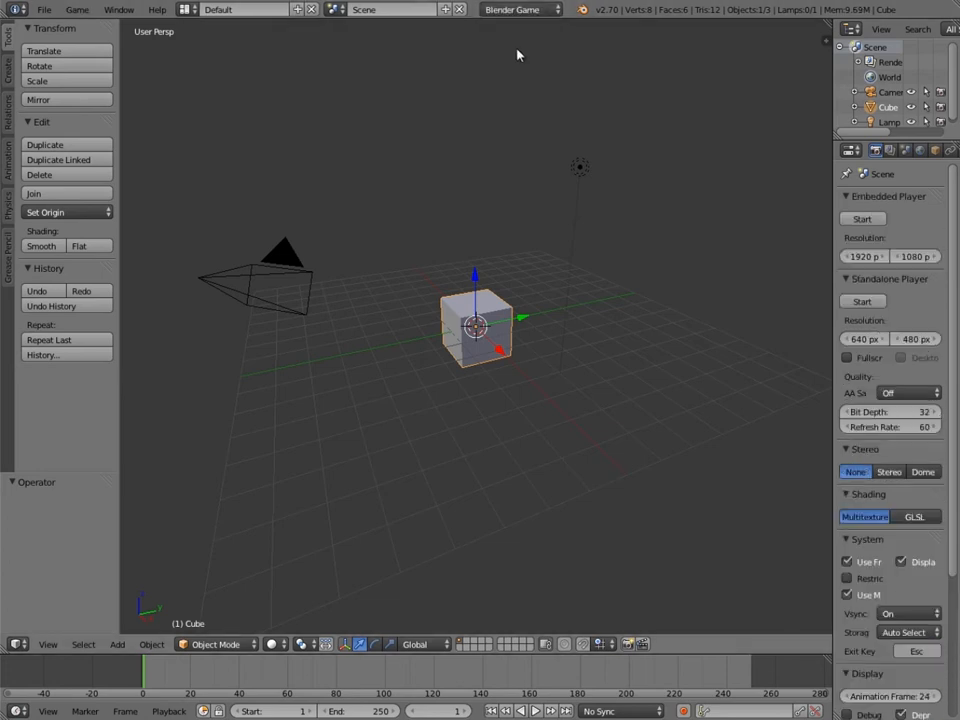
- Set the game shading to GLSL and the animation frame rate to 60
left_click(917, 518)
scroll(898, 580, "down", 5)
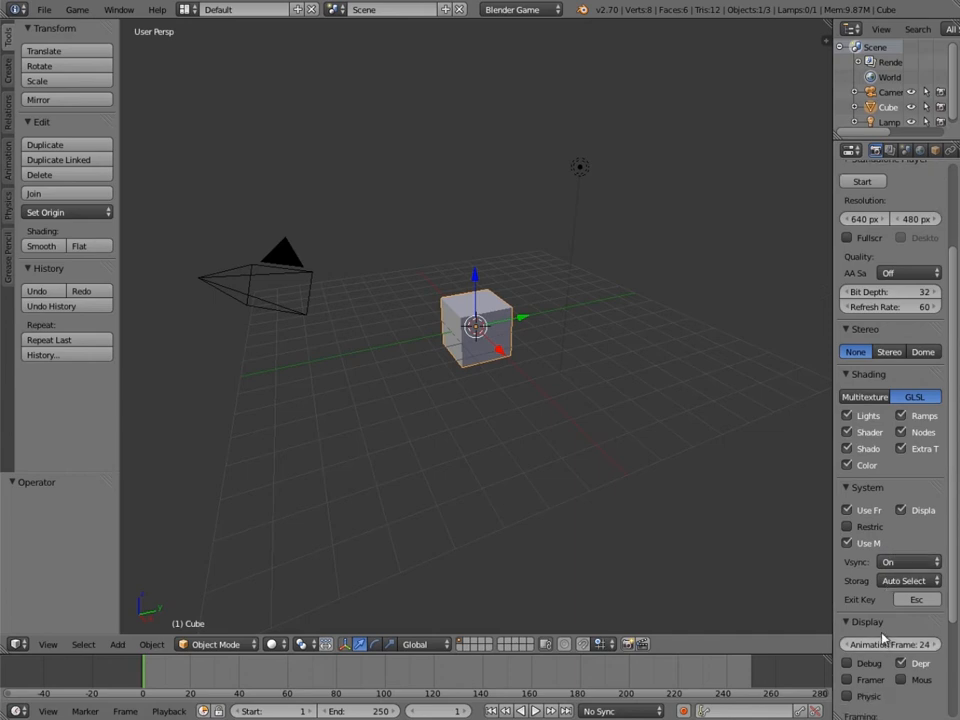
left_click(887, 648)
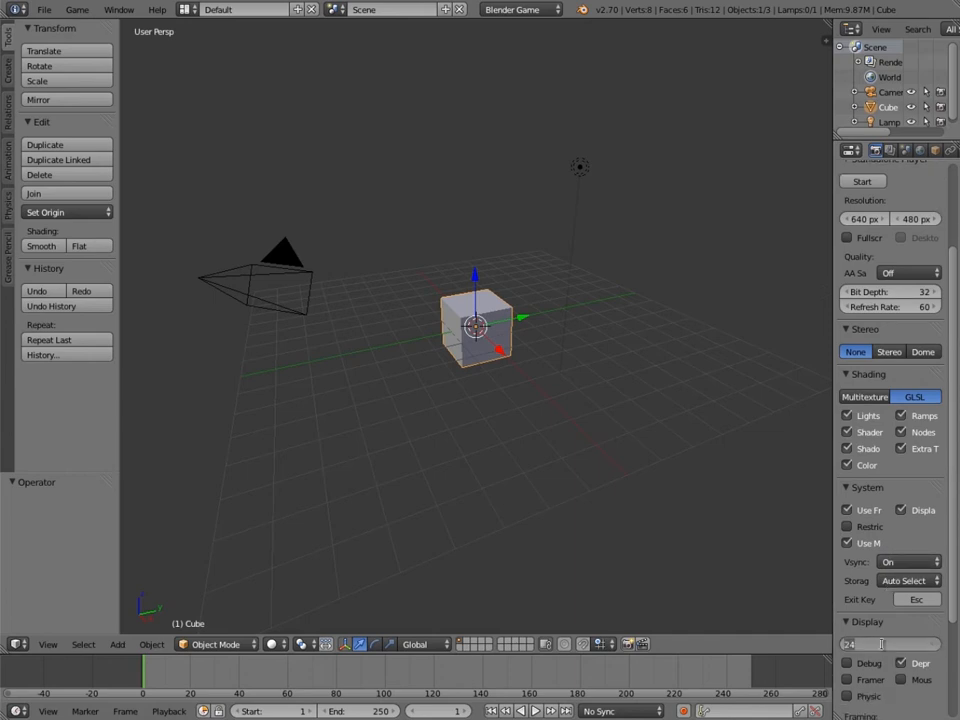
type("60")
key("Return")
scroll(900, 127, "down", 1)
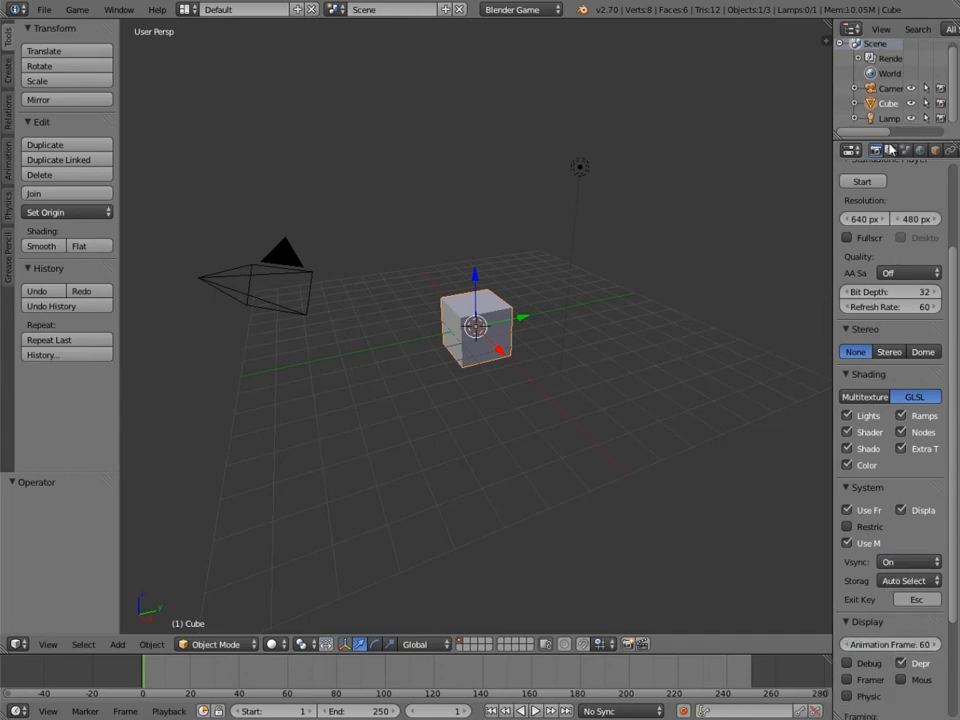
key("shift+alt+c")
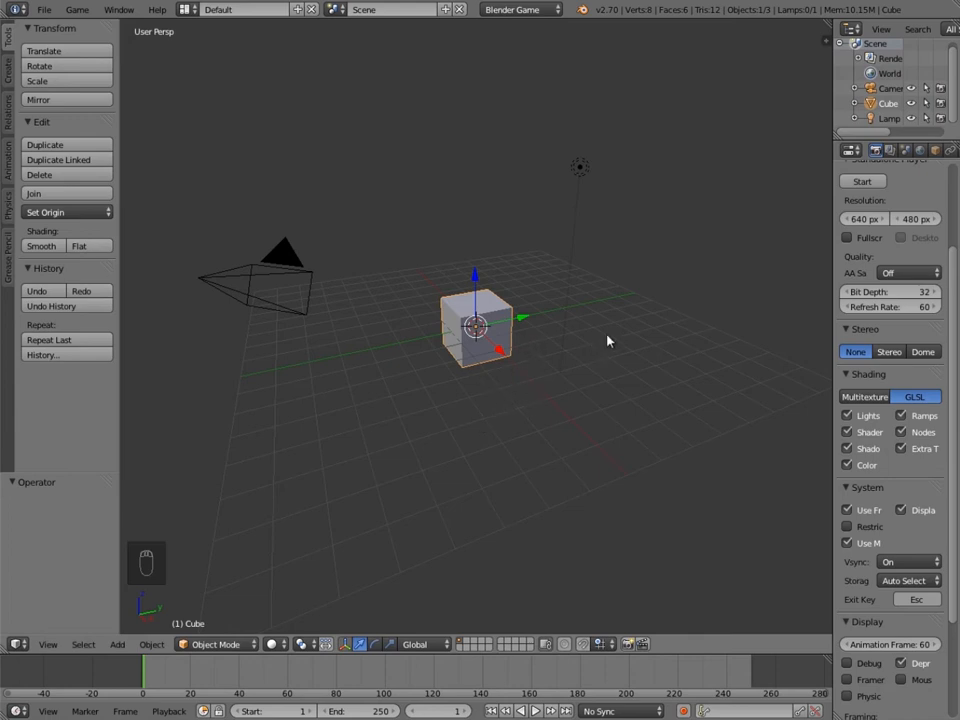
- Replace the default cube with a plane scaled up uniformly by about 5.29
key("x")
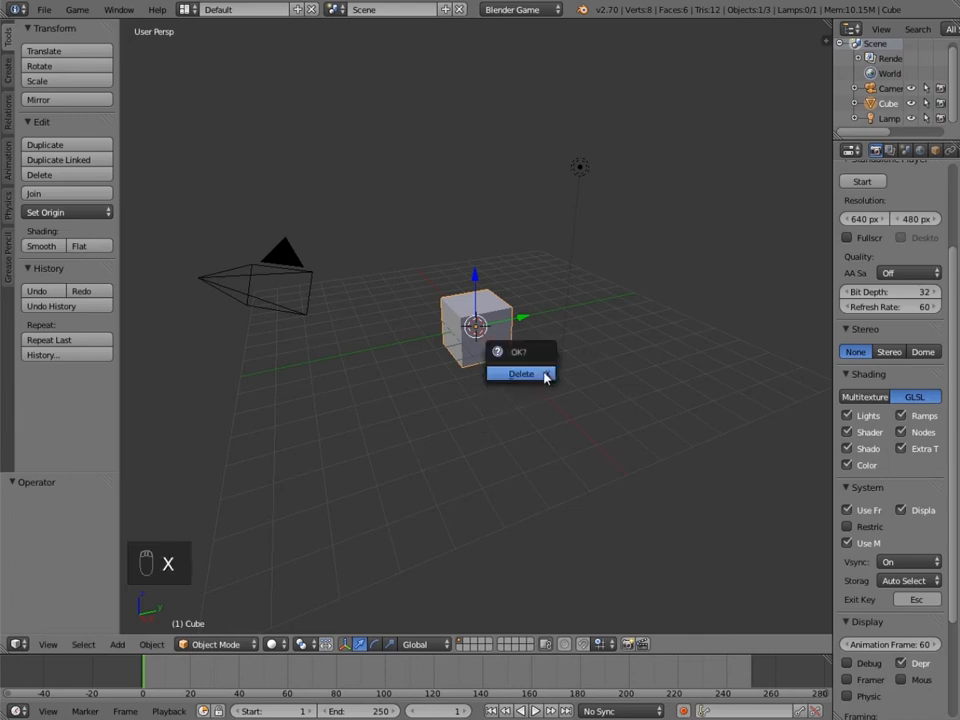
left_click(546, 376)
key("shift+a")
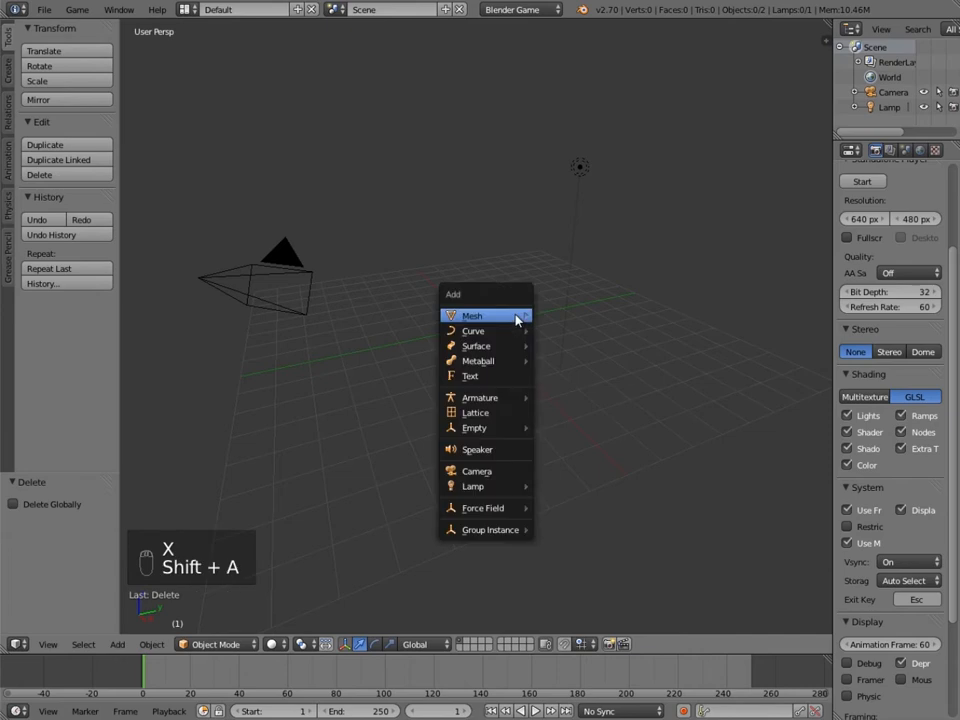
mouse_move(519, 317)
left_click(569, 317)
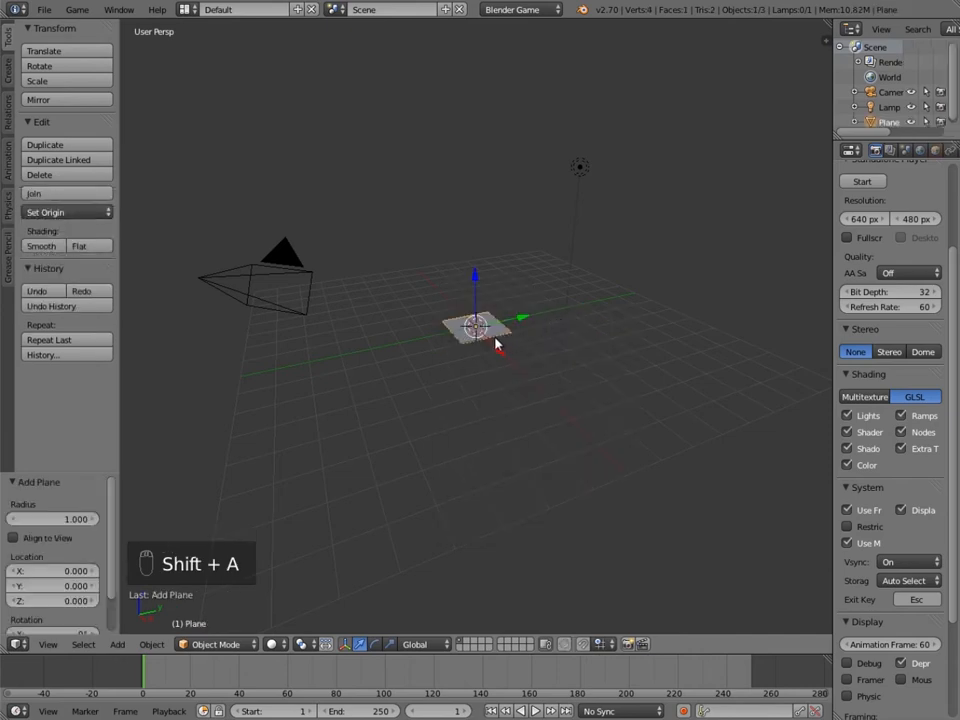
key("s")
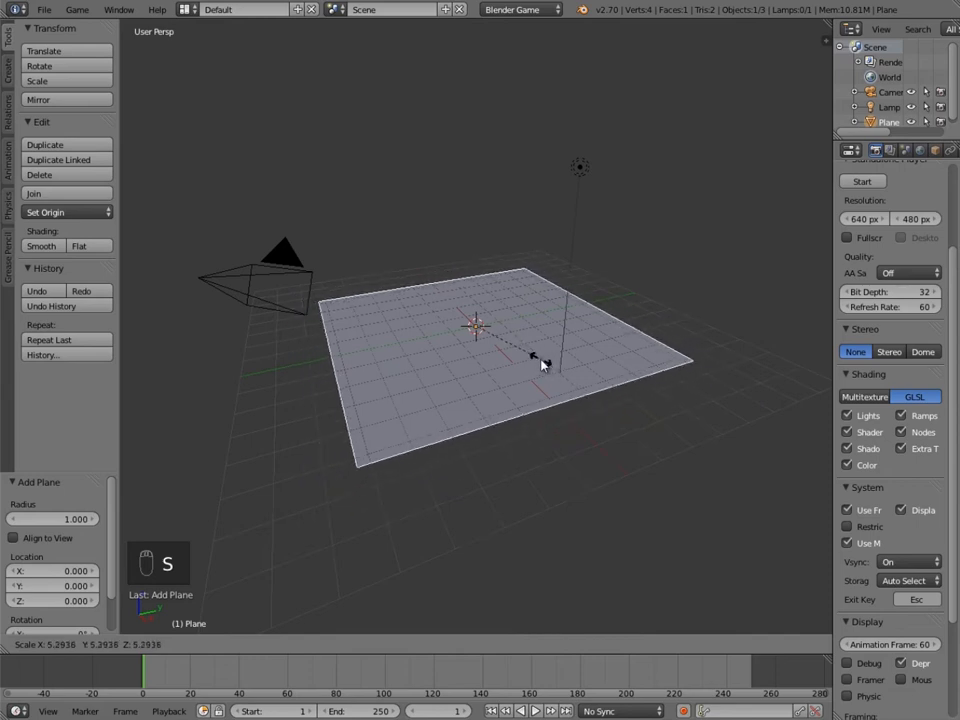
left_click(536, 368)
- Align the camera to the top view and stretch the plane along X by about 1.49 to overfill the camera frame
key("KP_7")
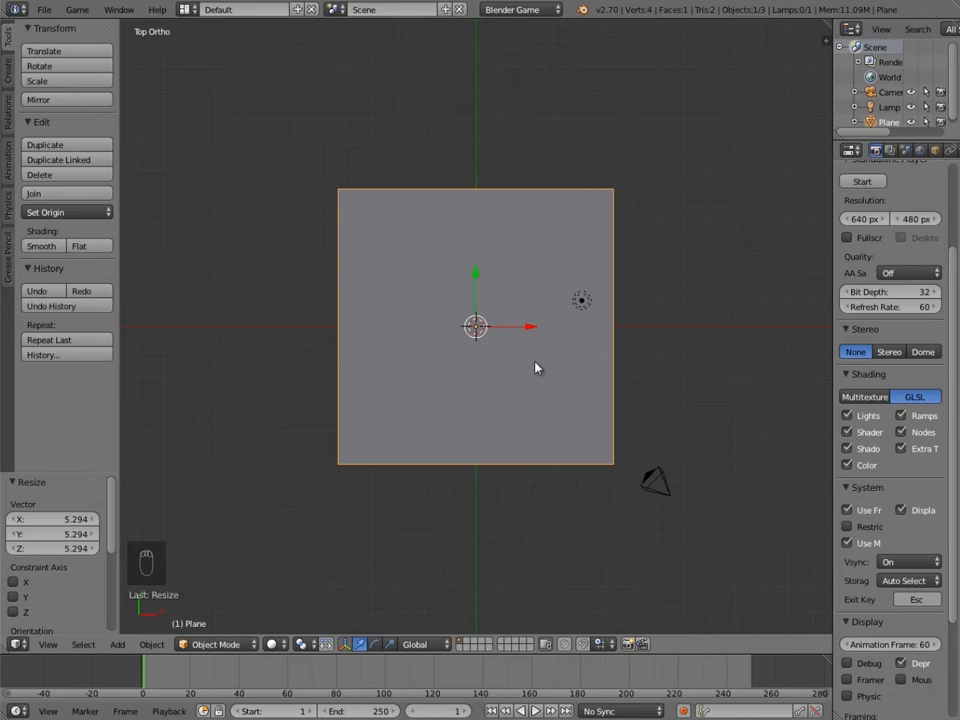
key("ctrl+alt+KP_0")
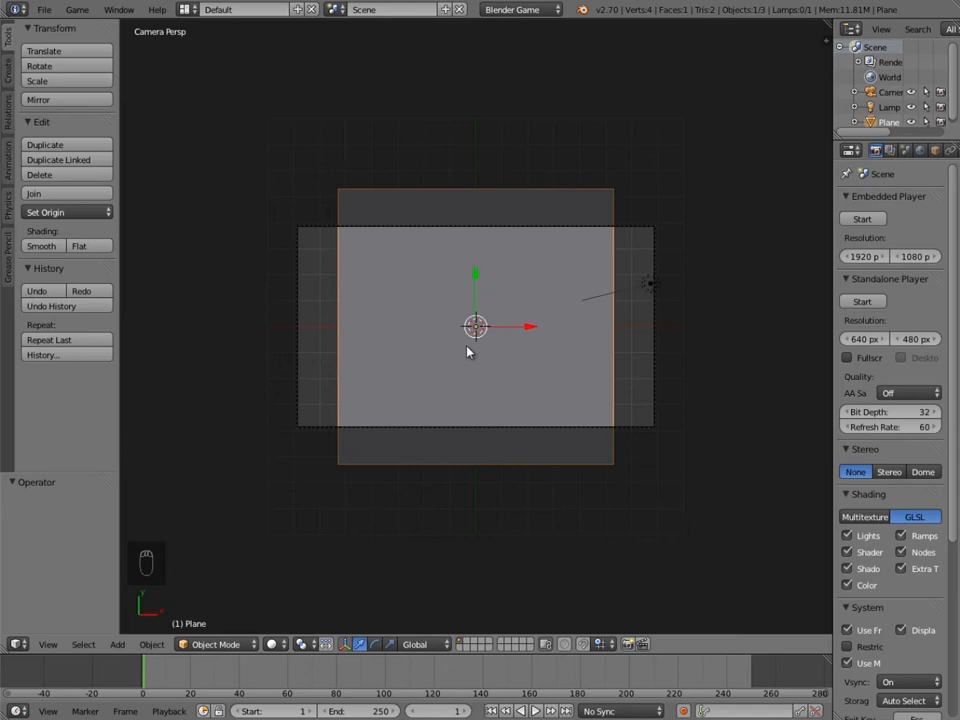
key("s")
key("x")
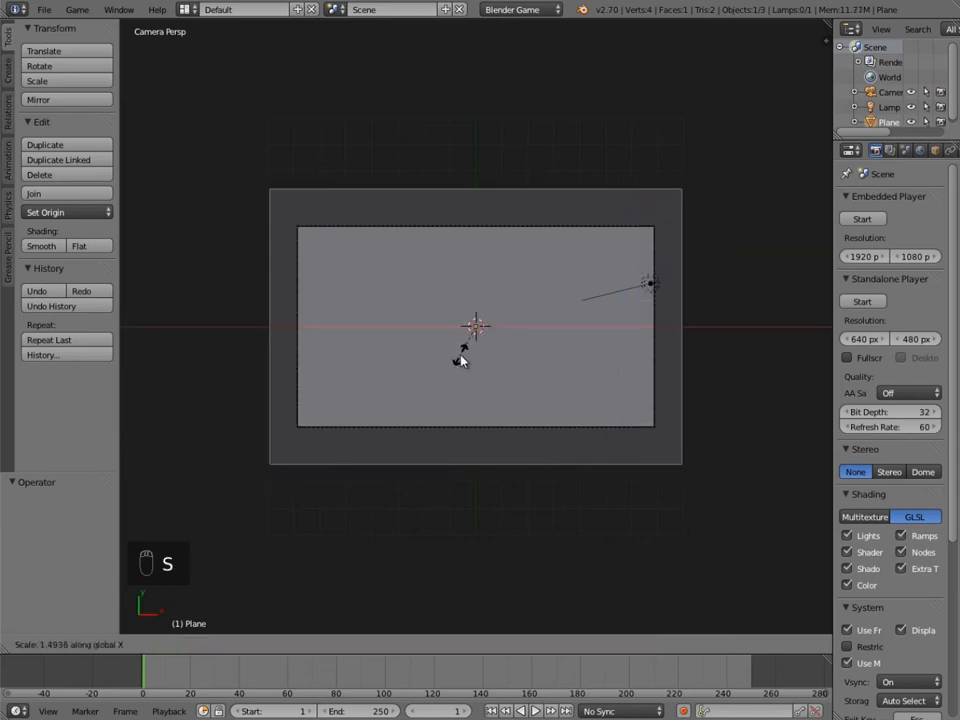
left_click(461, 360)
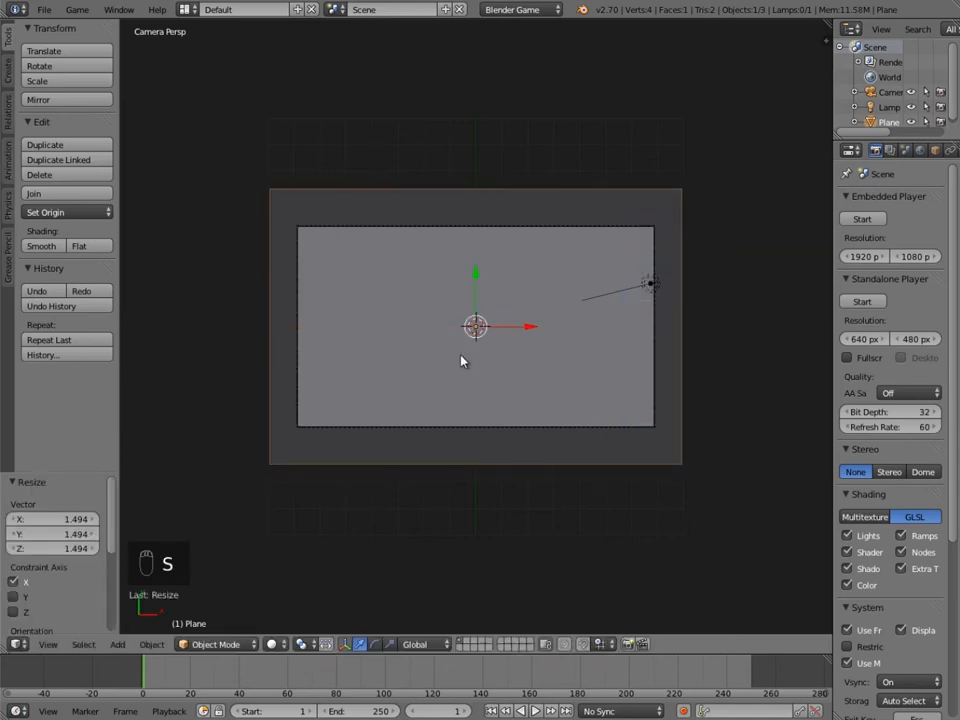
- Rename the plane object as background
left_click(935, 150)
left_click(894, 203)
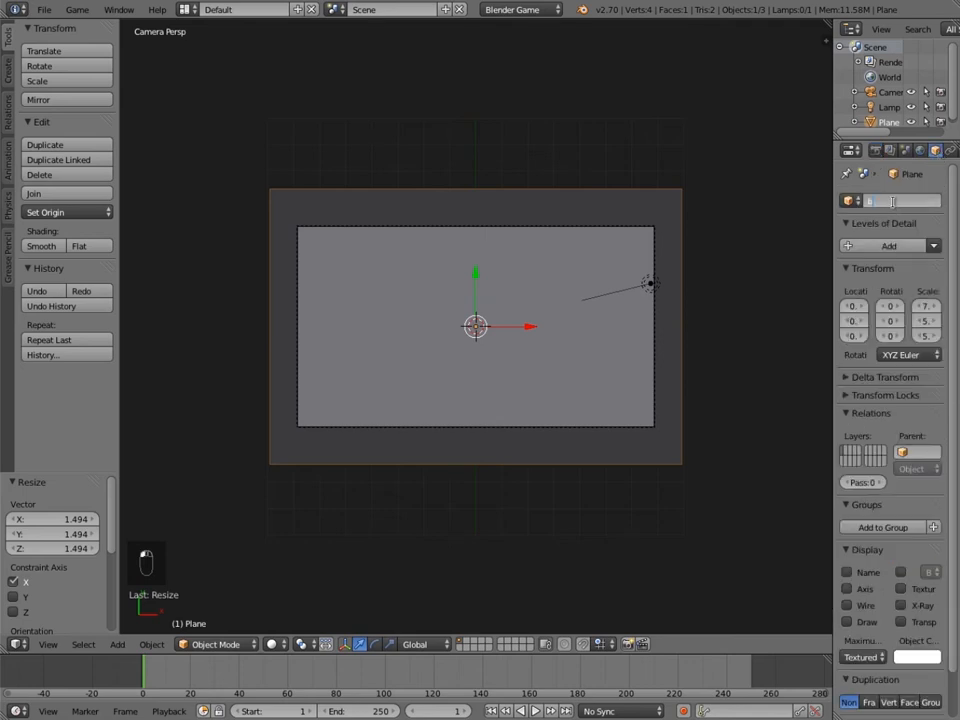
type("background")
key("Return")
- Add a Plain Axes empty, move it to the edge of the background plane, and raise it about 1.1 along Z
middle_click_drag(444, 418, 537, 373)
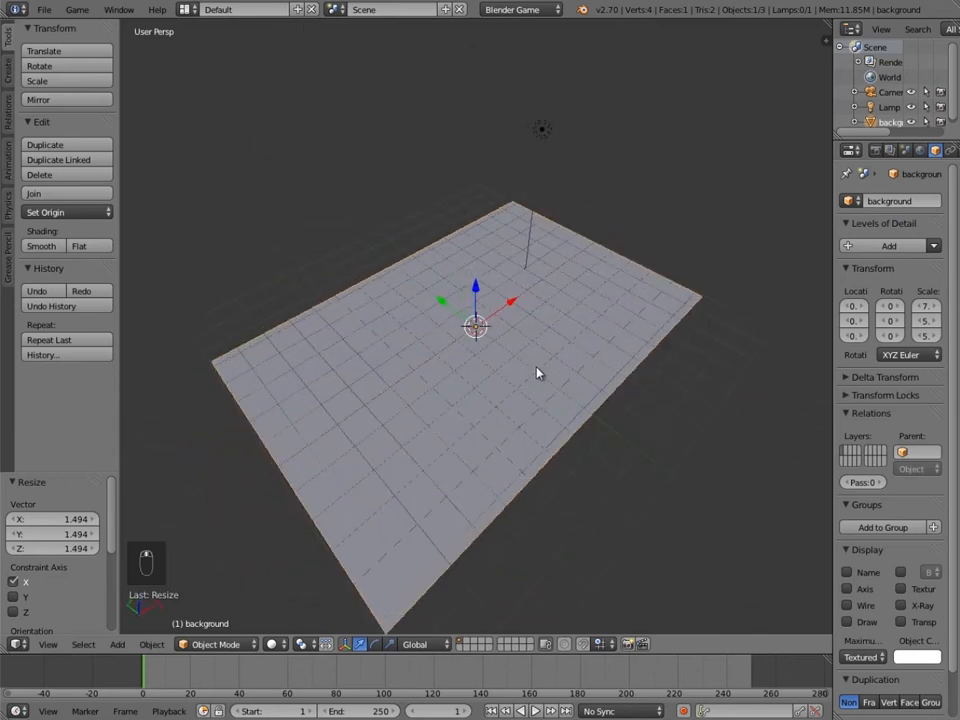
key("shift+a")
mouse_move(510, 481)
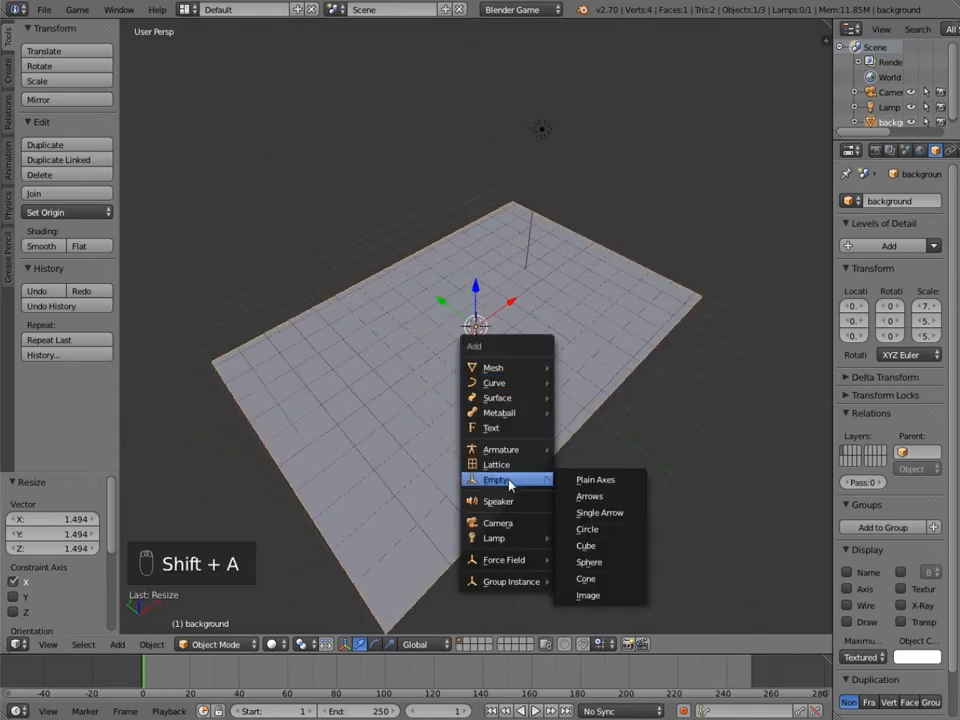
left_click(575, 481)
left_click_drag(456, 304, 626, 291)
left_click_drag(550, 295, 594, 324)
key("g")
key("z")
left_click(596, 312)
- Rename the empty as controller
middle_click_drag(596, 318, 537, 428)
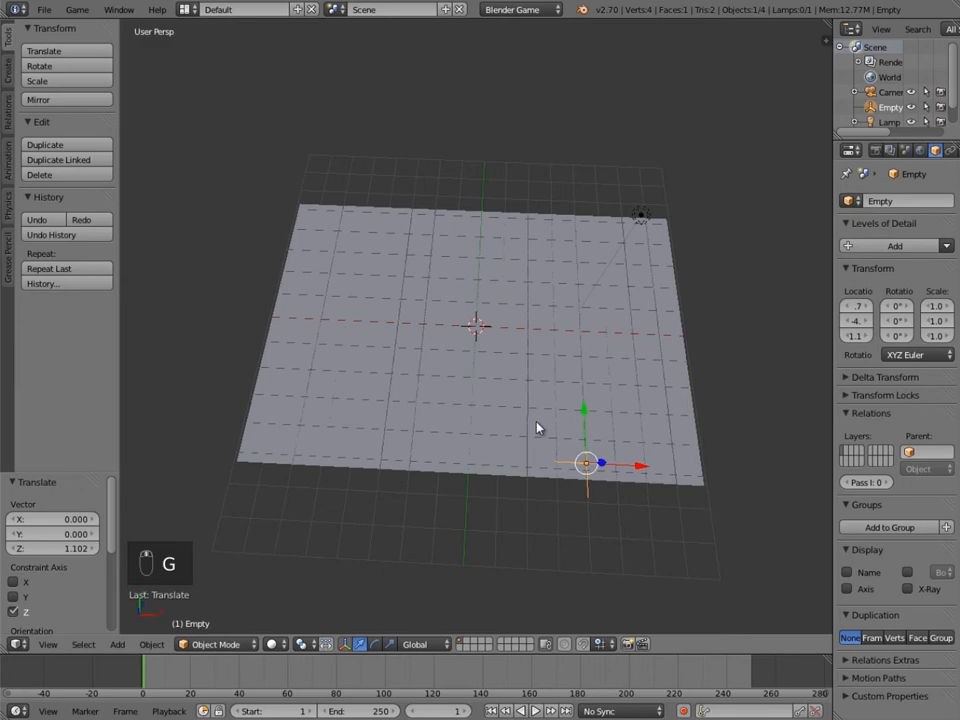
left_click(886, 201)
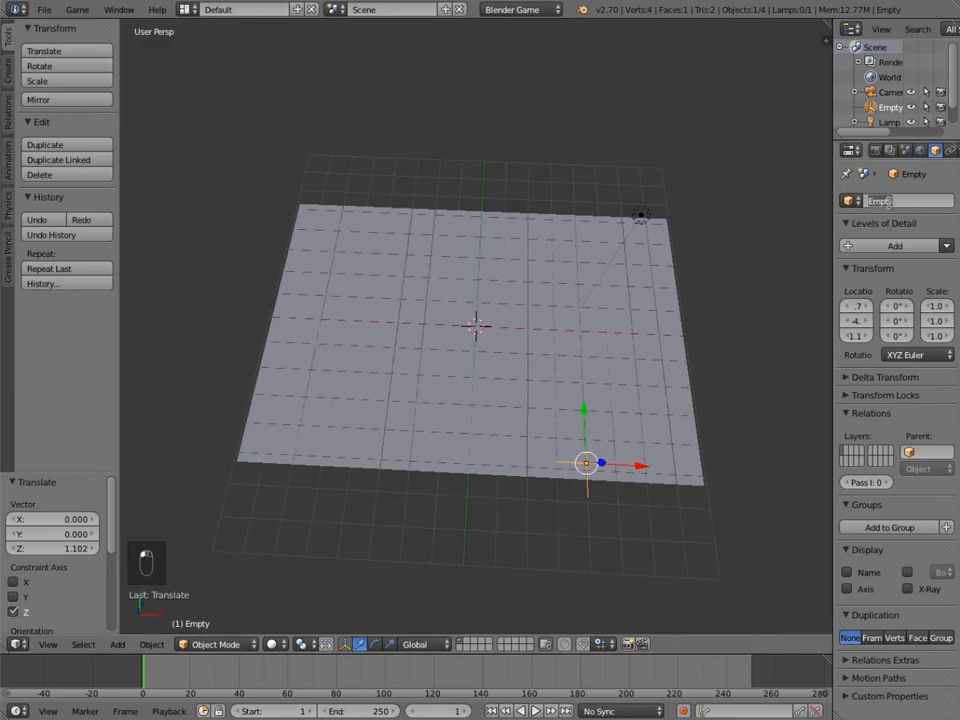
type("controller")
key("Return")
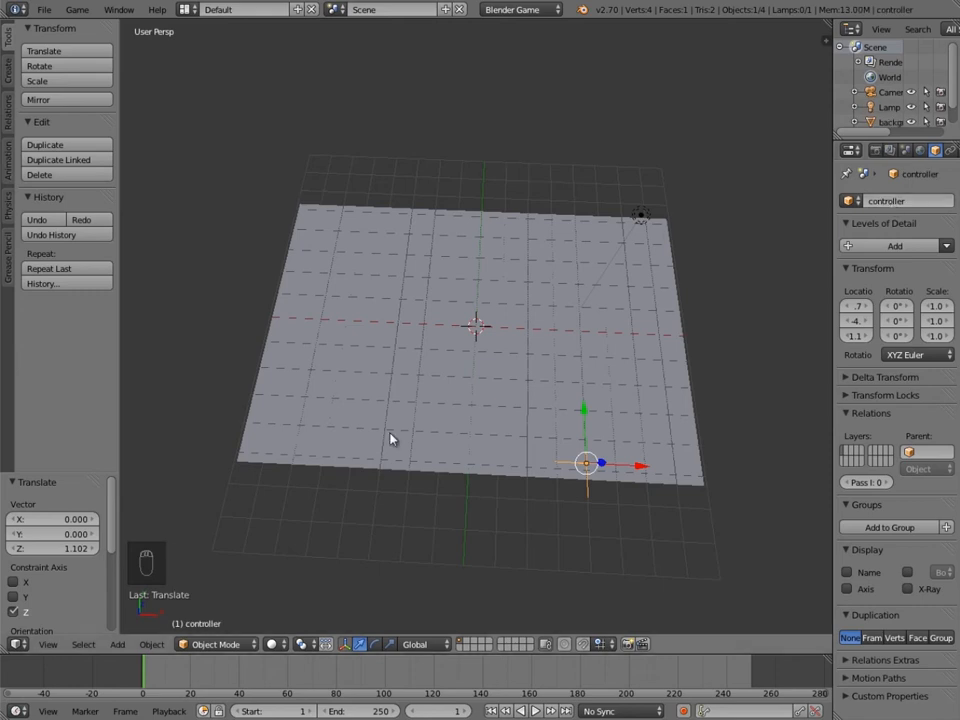
- Open GIMP and create a new 1920 by 1080 px image
left_click(22, 718)
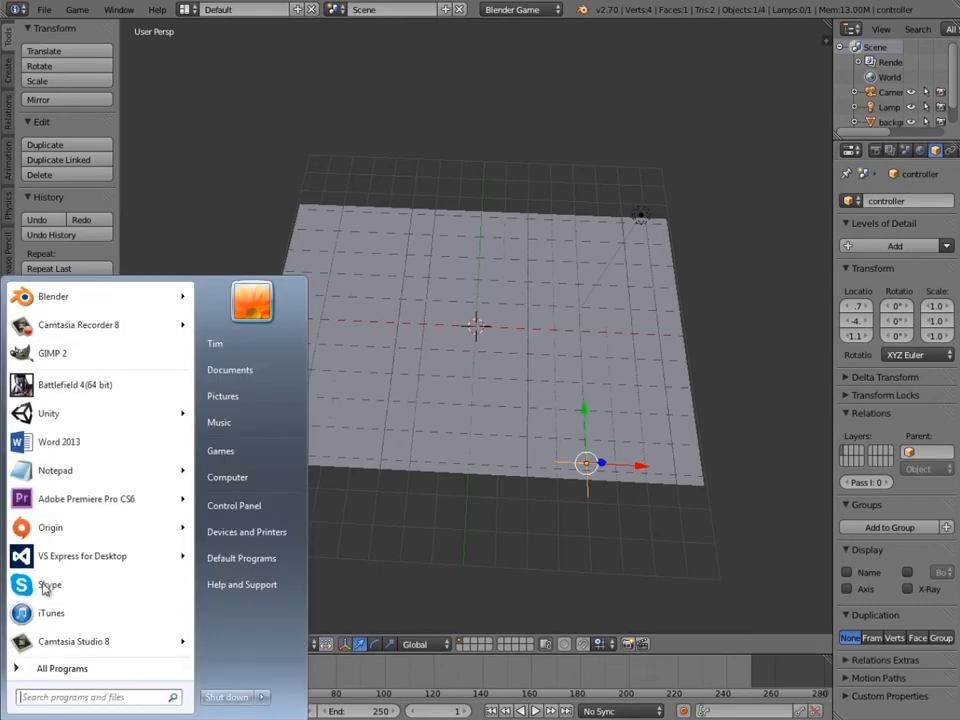
left_click(55, 354)
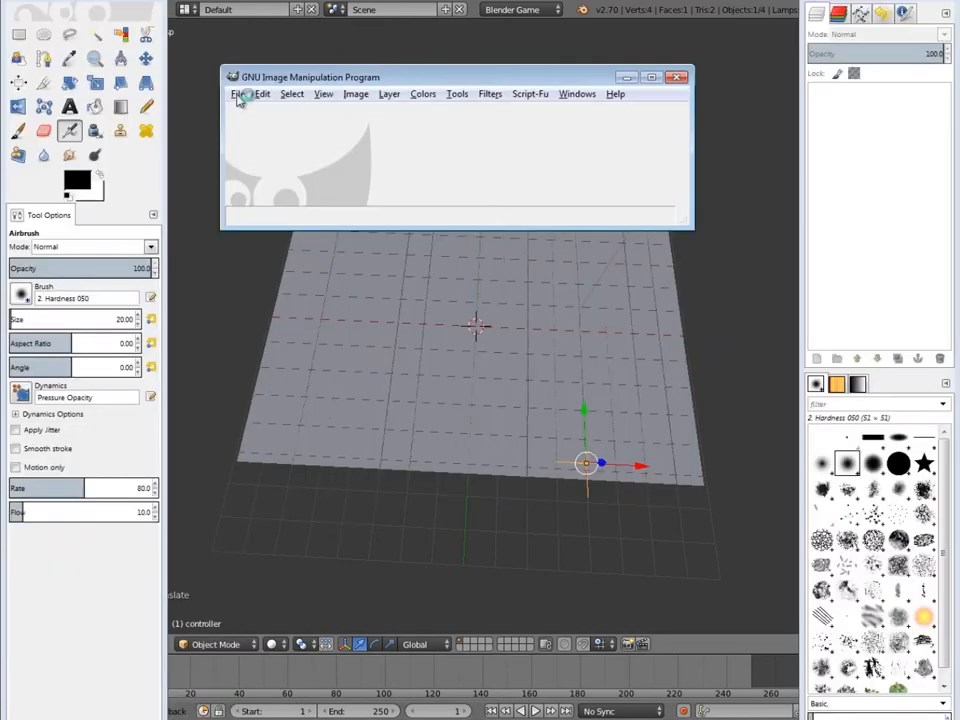
left_click(238, 94)
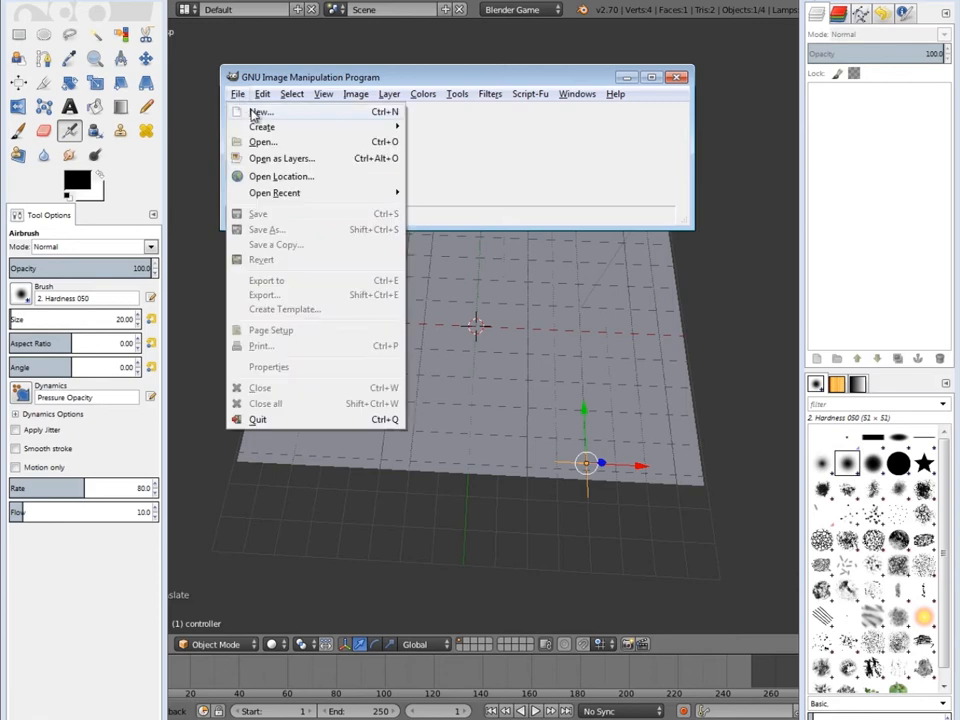
left_click(254, 110)
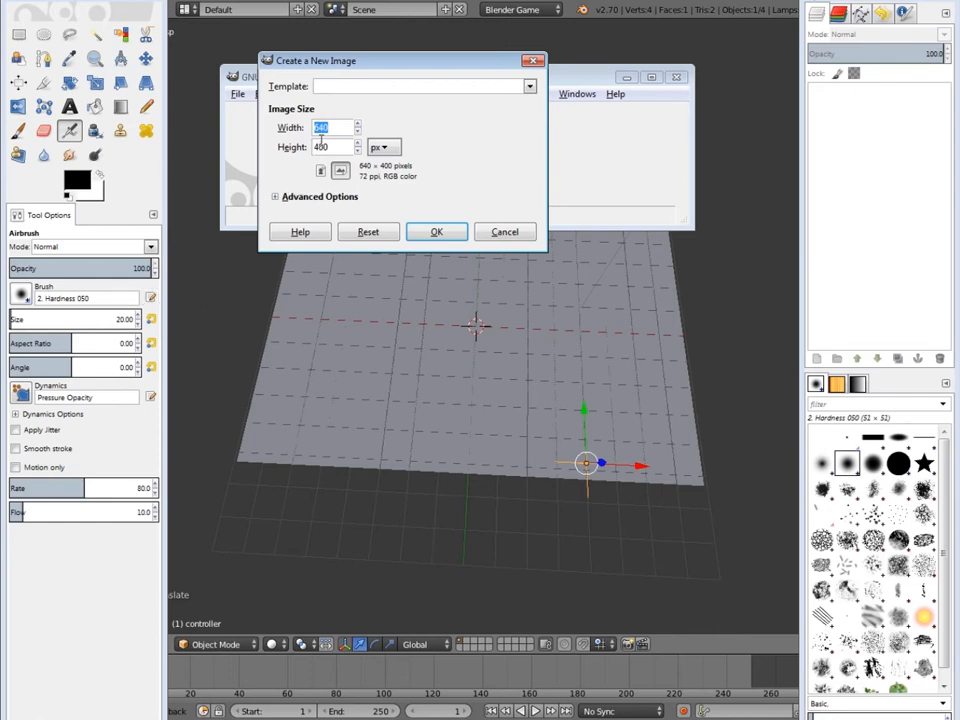
type("1920")
key("Tab")
type("1080")
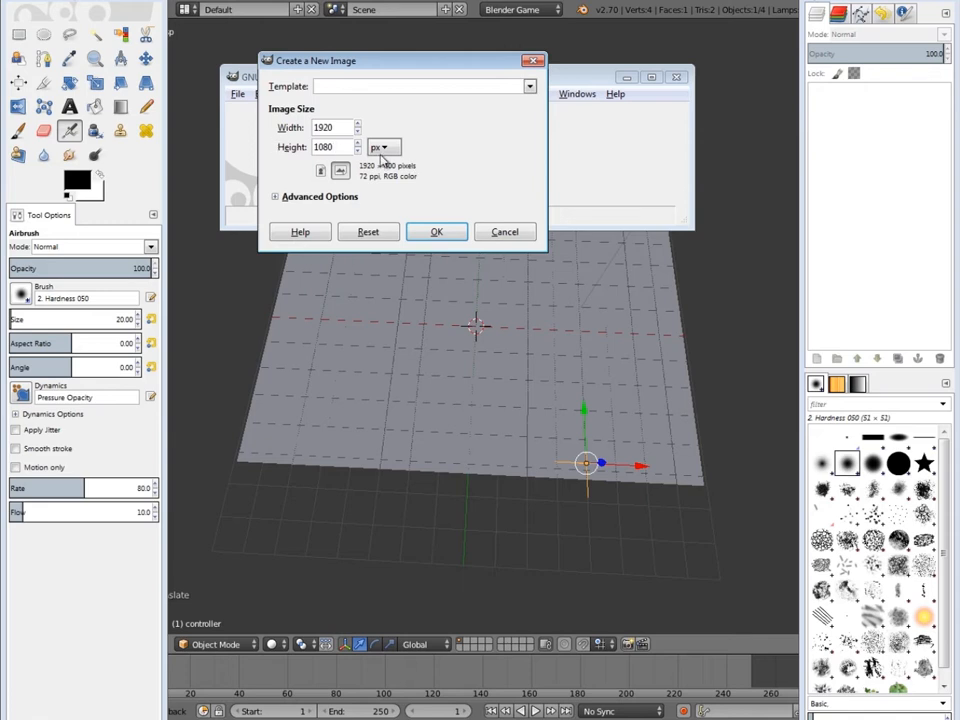
left_click(441, 238)
- Maximize the new image's window and zoom out until the whole canvas fits between the docks
left_click_drag(497, 90, 418, 58)
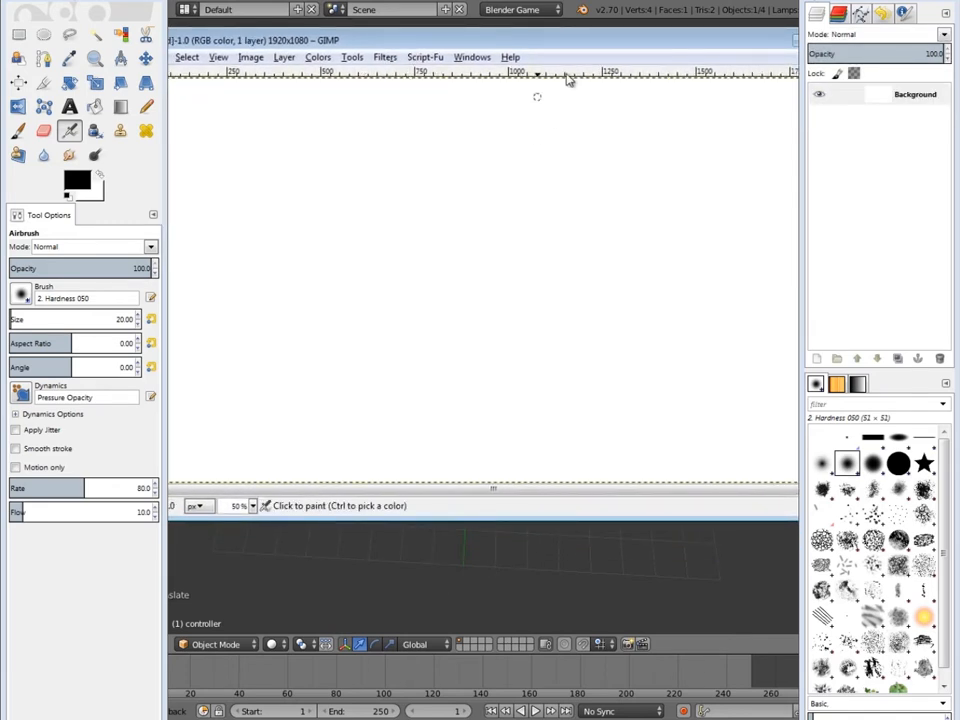
left_click_drag(604, 51, 598, 81)
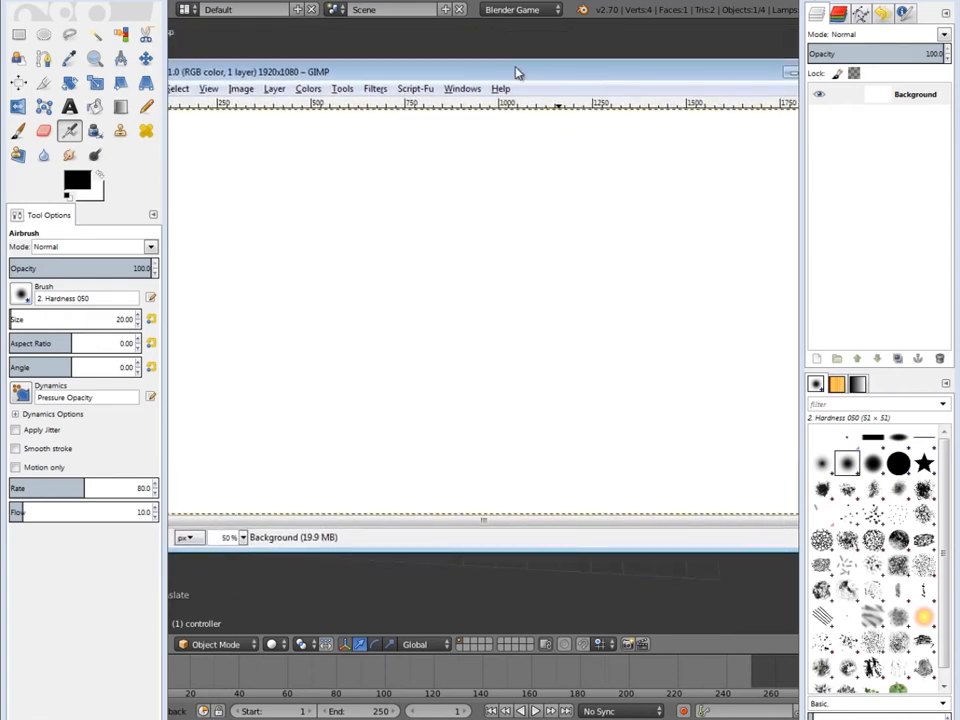
double_click(450, 80)
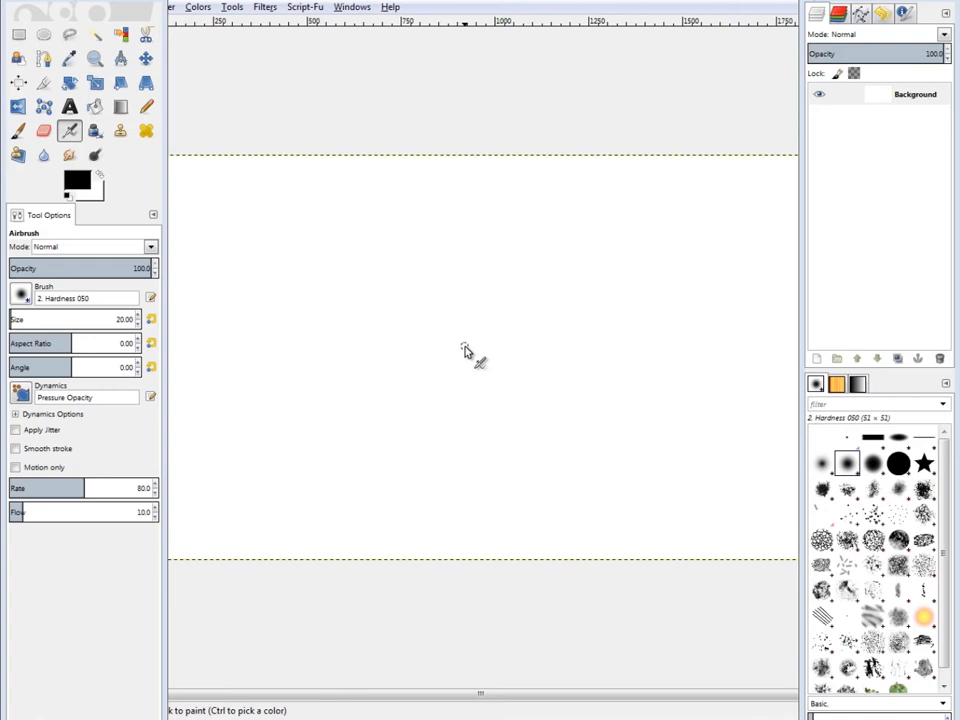
scroll(465, 350, "down", 2, "ctrl")
scroll(470, 347, "up", 1, "ctrl")
scroll(470, 347, "down", 1, "ctrl")
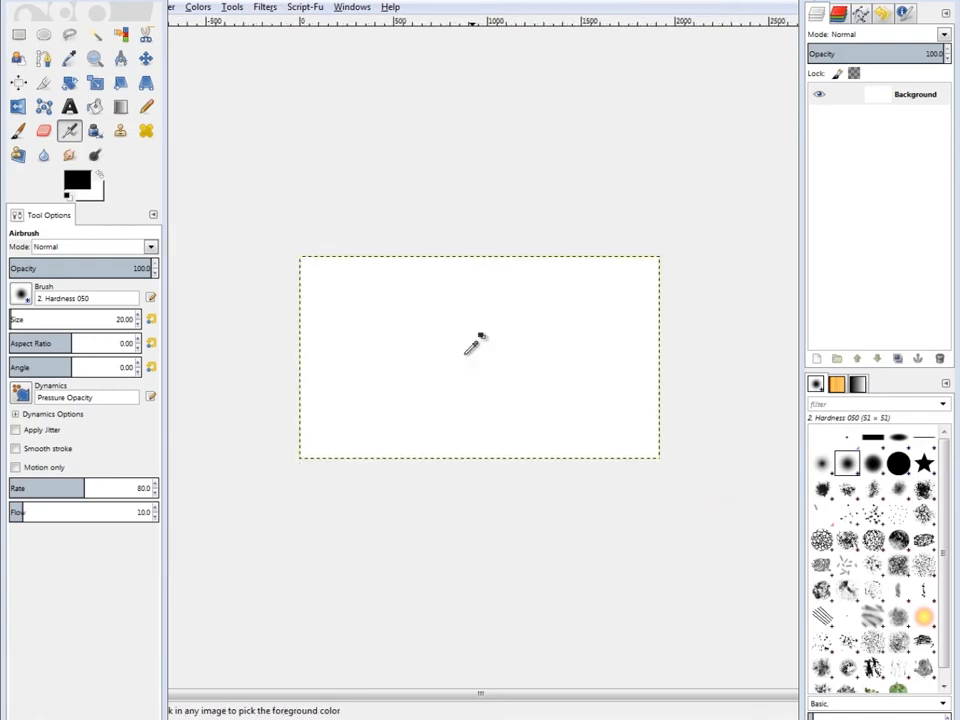
- Set the foreground colour to dark green 005000 and bucket-fill the whole canvas with it
scroll(474, 343, "up", 1, "ctrl")
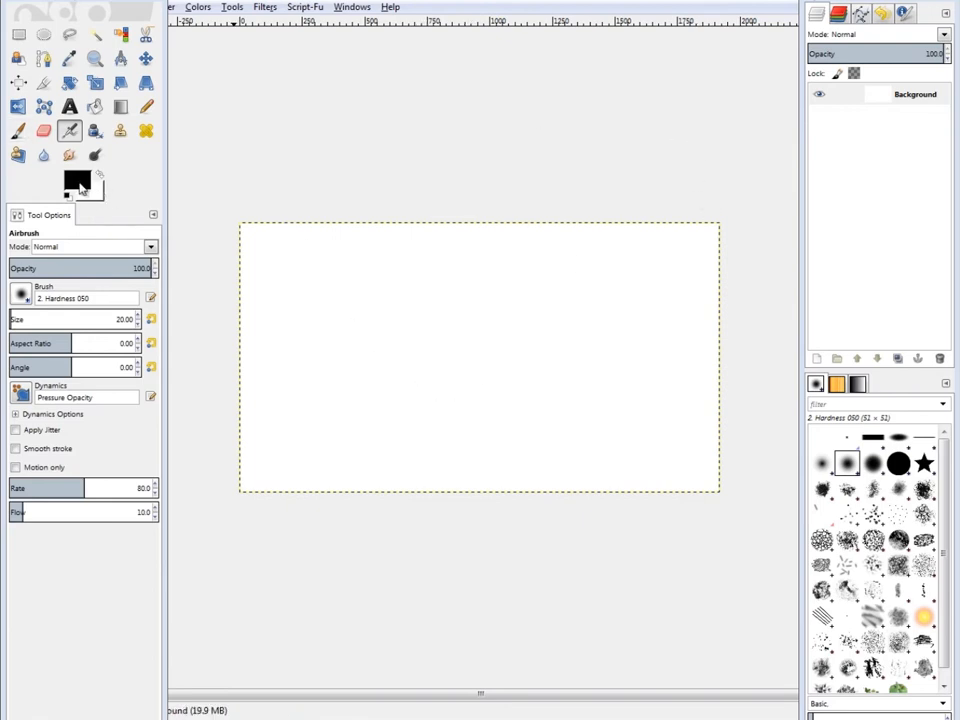
left_click(83, 188)
left_click(632, 535)
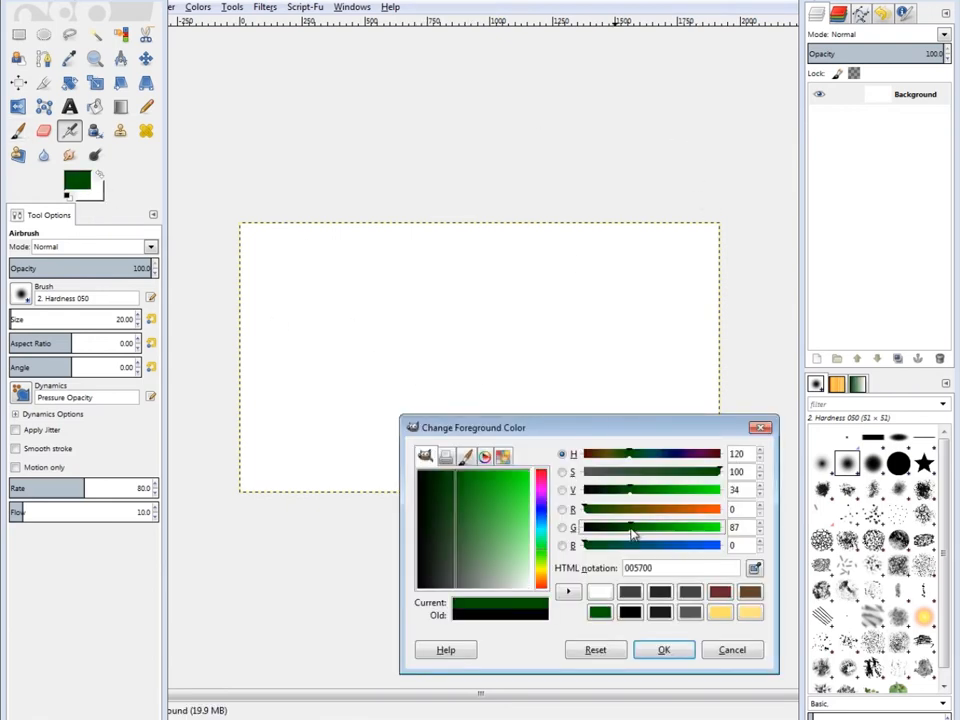
left_click(668, 651)
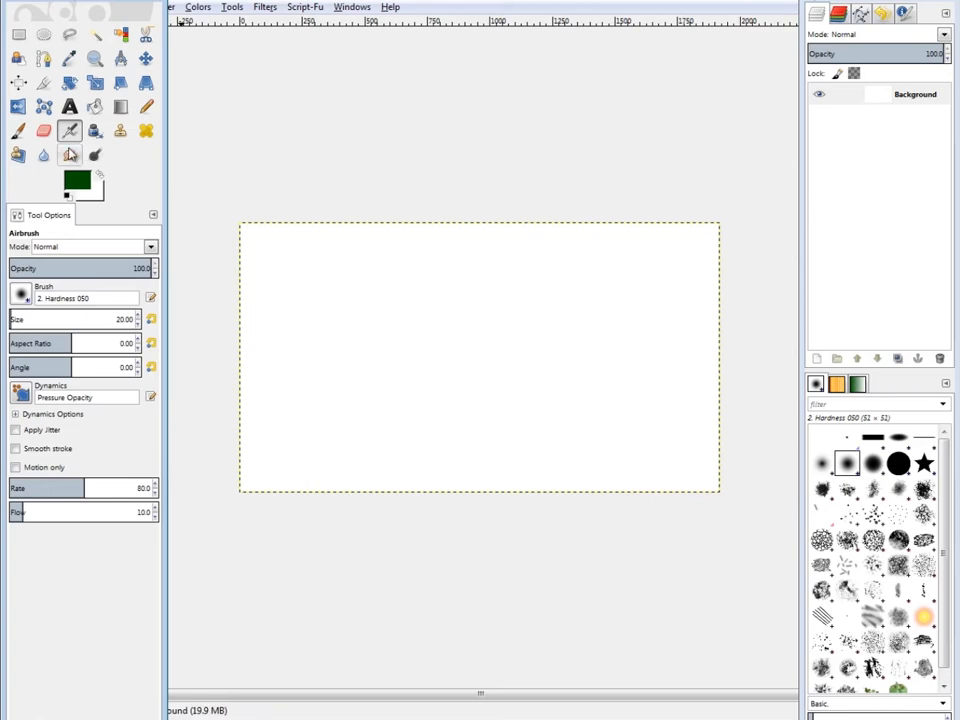
left_click(95, 106)
left_click(464, 411)
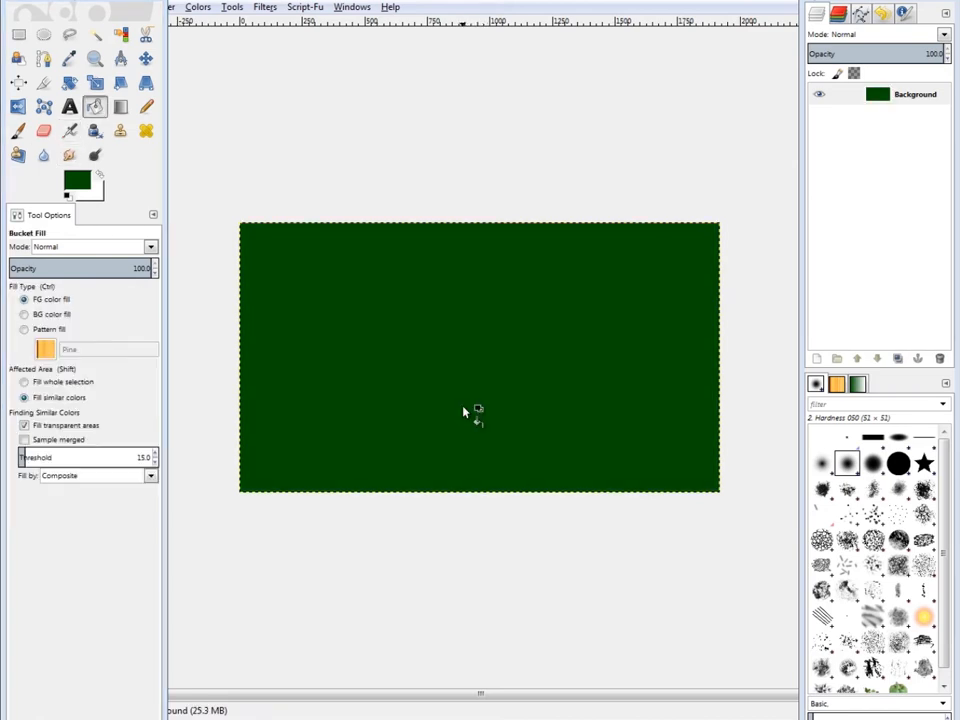
- Set the foreground colour's saturation to 58 (225022) and refill the canvas with the muted green
left_click(78, 182)
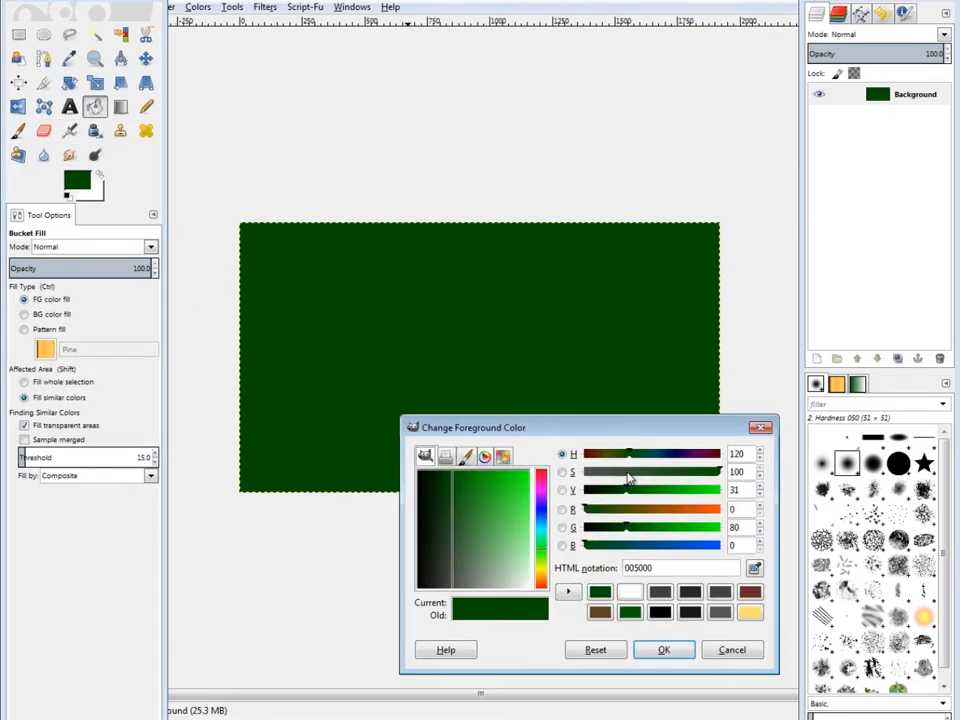
left_click_drag(707, 474, 662, 480)
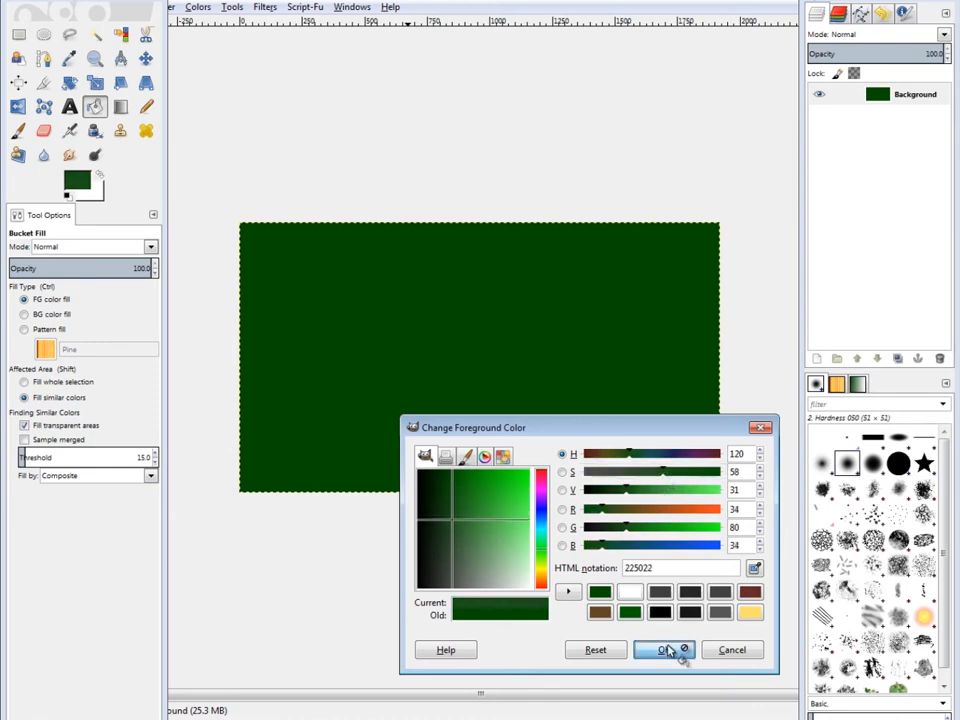
left_click(665, 650)
left_click(503, 386)
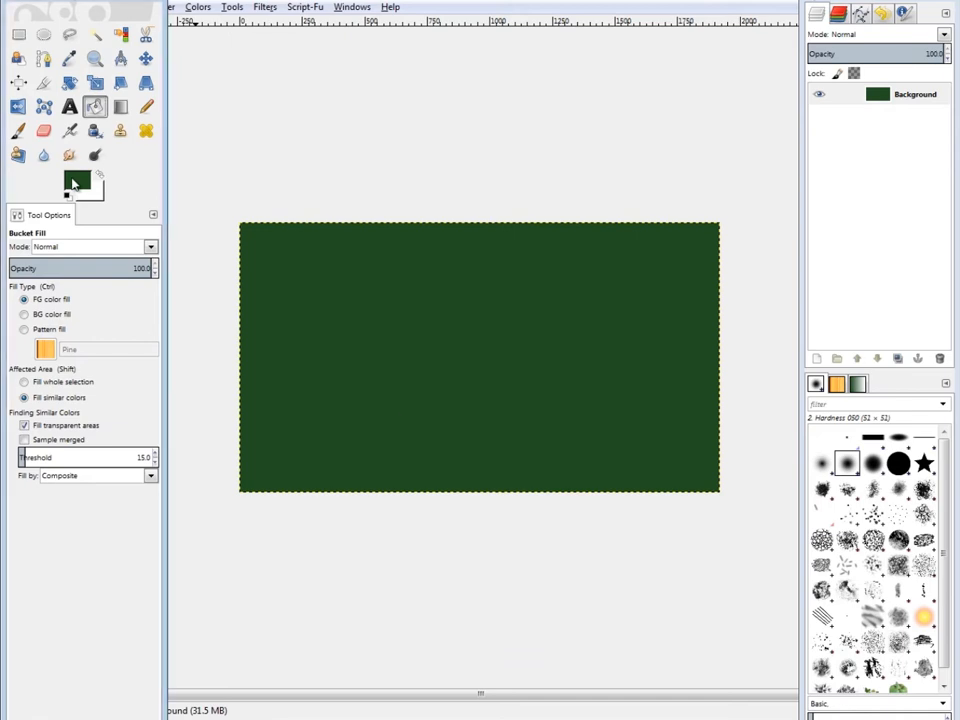
- Set the foreground colour's value to 39 (2a642a) and refill the canvas with the lighter green
left_click(73, 183)
left_click_drag(628, 489, 638, 489)
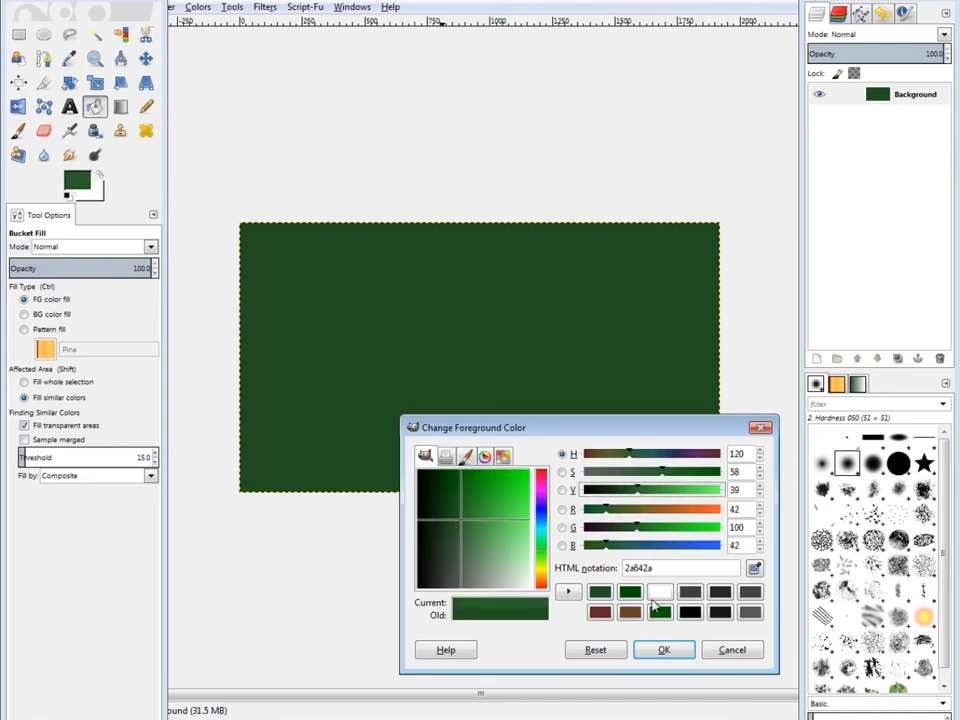
left_click(668, 652)
left_click(445, 388)
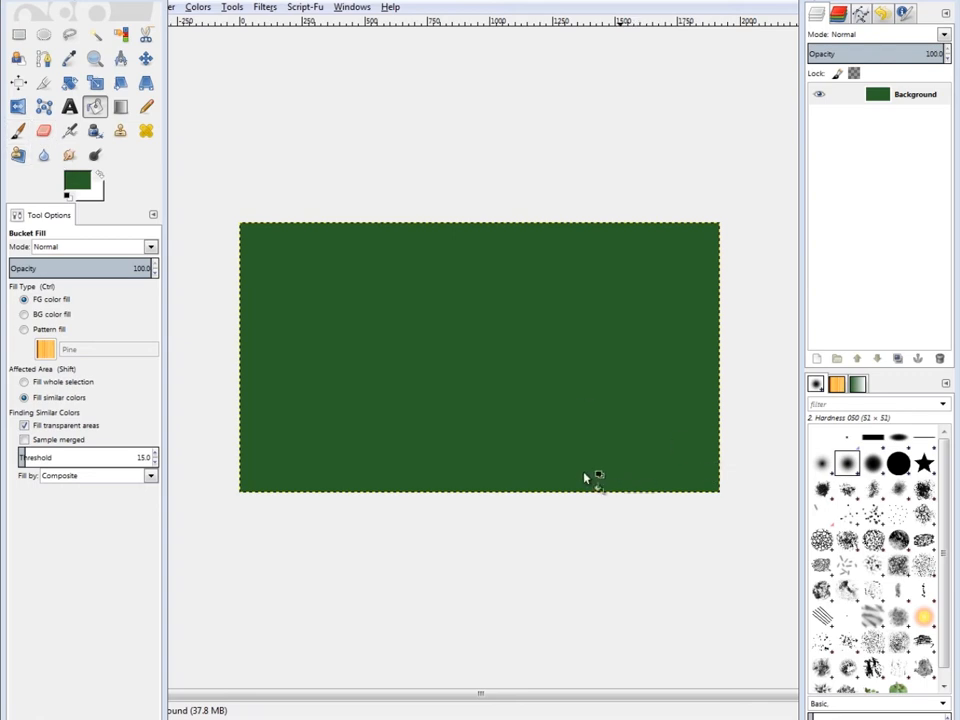
- Change the foreground colour from green to a dark, muted brown by adjusting its hue, saturation and brightness
left_click(76, 182)
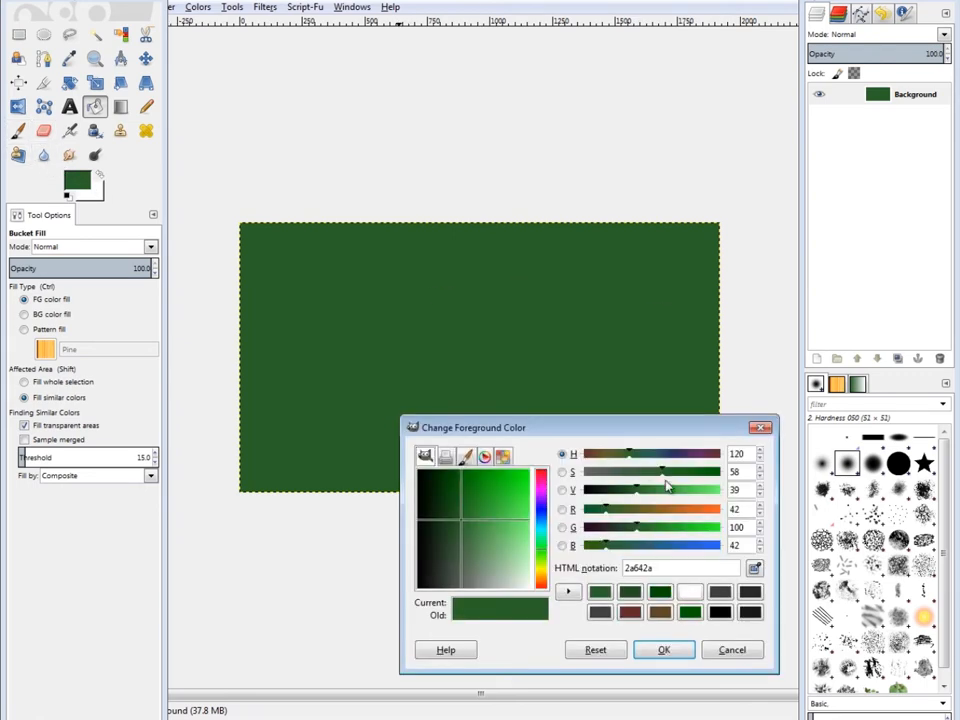
left_click_drag(628, 454, 601, 454)
left_click_drag(661, 473, 621, 527)
left_click_drag(690, 473, 650, 473)
left_click(664, 651)
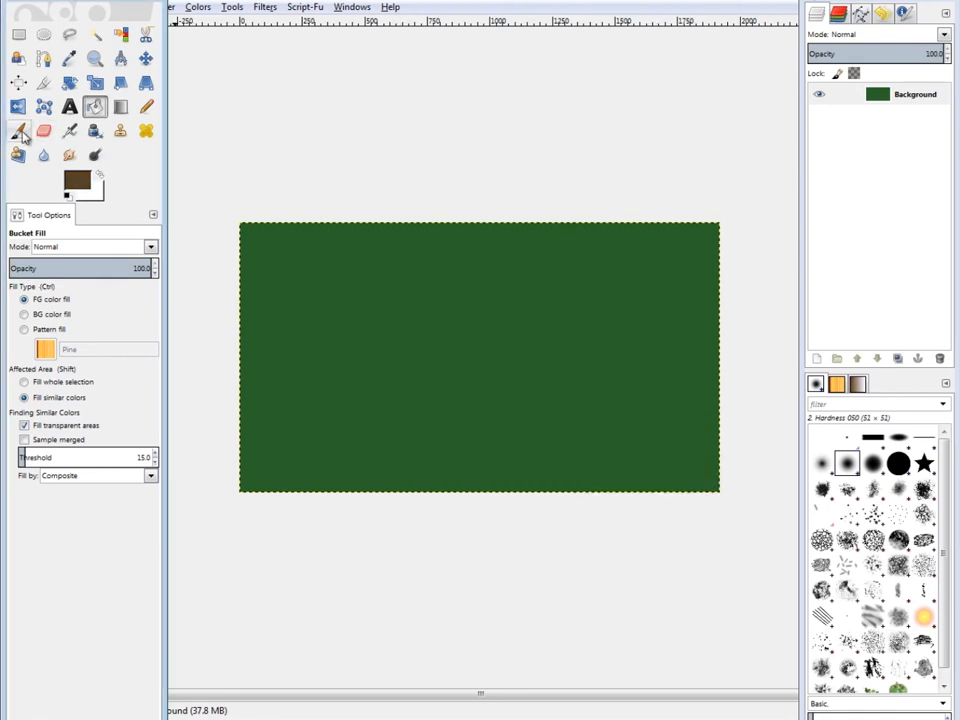
- Set up the Paintbrush with the Acrylic 03 brush at a size of about 104.35
left_click(19, 131)
left_click(21, 294)
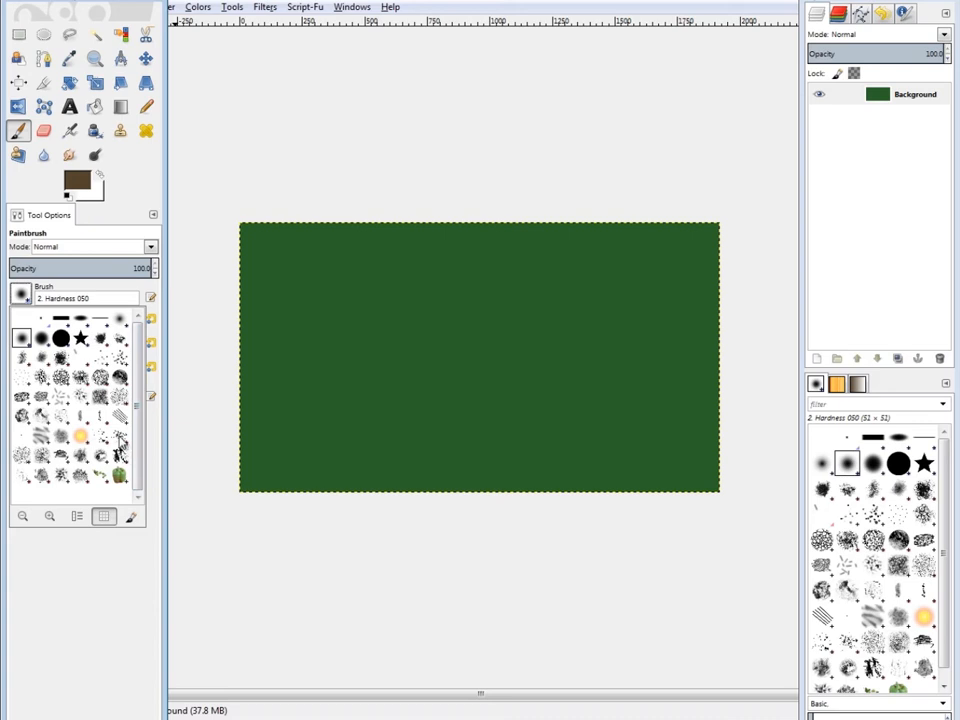
left_click(22, 361)
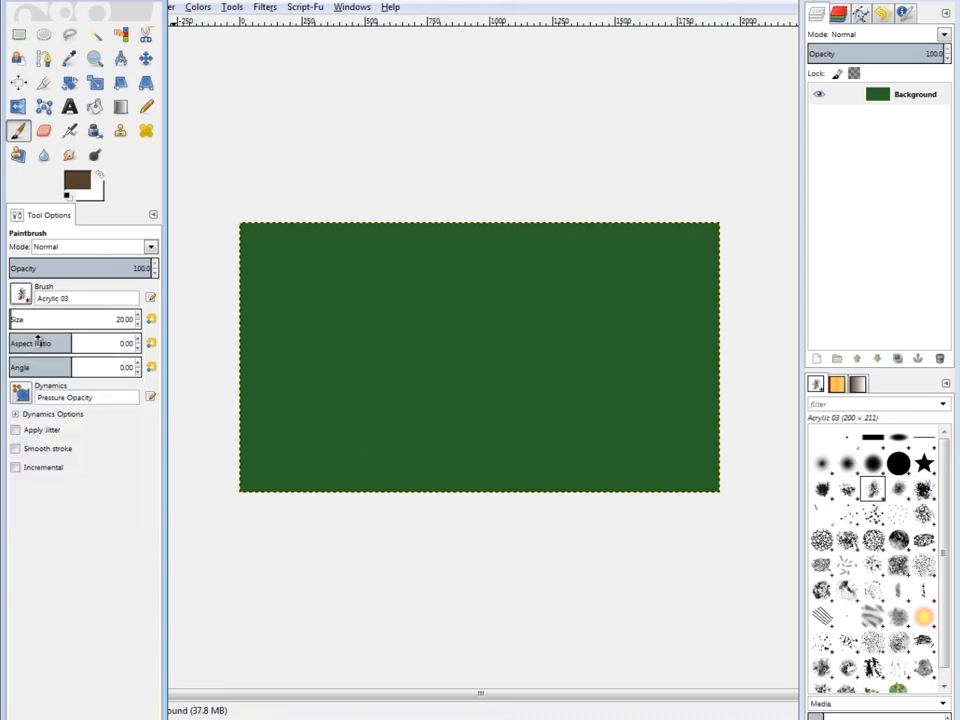
mouse_move(28, 318)
left_mouse_down()
mouse_move(72, 337)
mouse_move(54, 317)
mouse_move(64, 318)
left_mouse_up()
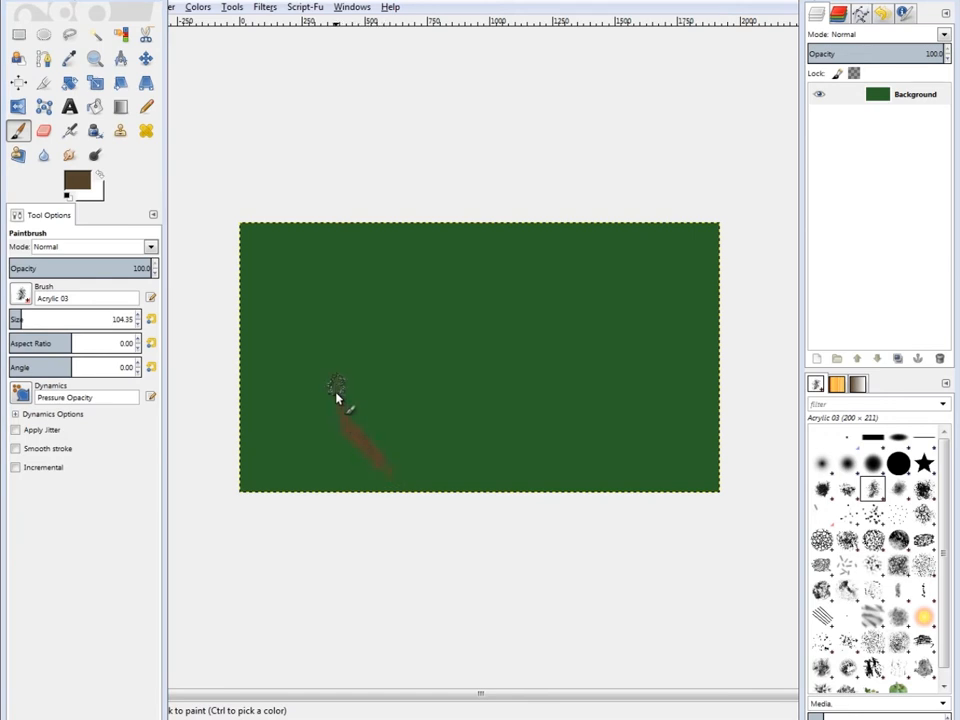
- Paint a brown path that loops around the canvas away from its edges and curls inward to the middle, thickening both ends
left_click_drag(321, 348, 326, 293)
mouse_move(394, 256)
left_mouse_down()
mouse_move(491, 251)
mouse_move(564, 266)
mouse_move(584, 316)
left_mouse_up()
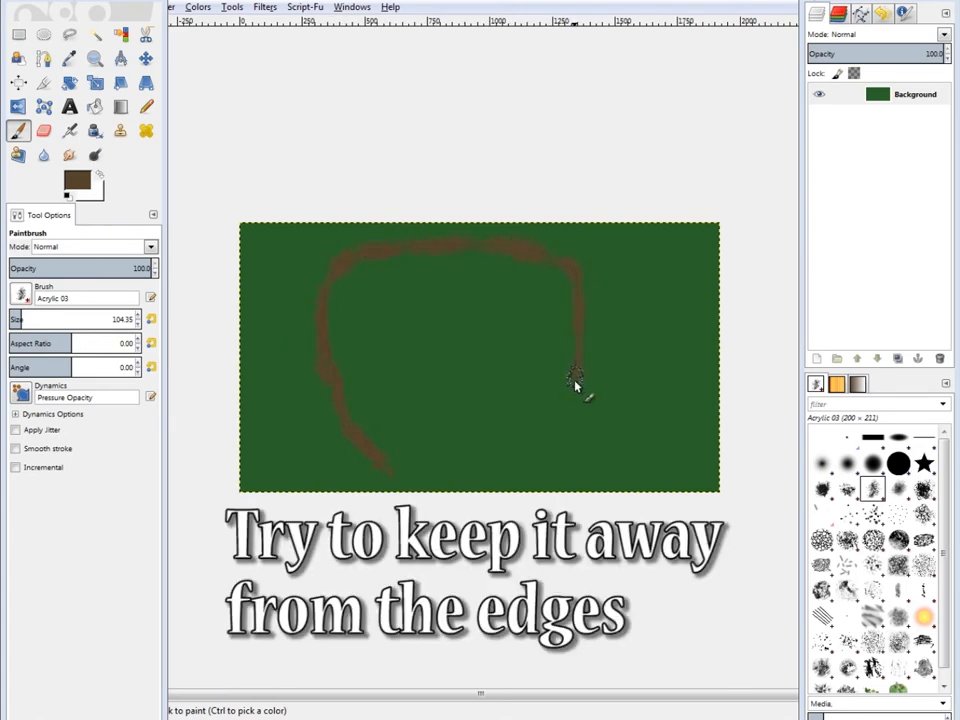
mouse_move(562, 435)
left_mouse_down()
mouse_move(555, 444)
mouse_move(472, 420)
left_mouse_up()
left_click_drag(438, 385, 476, 418)
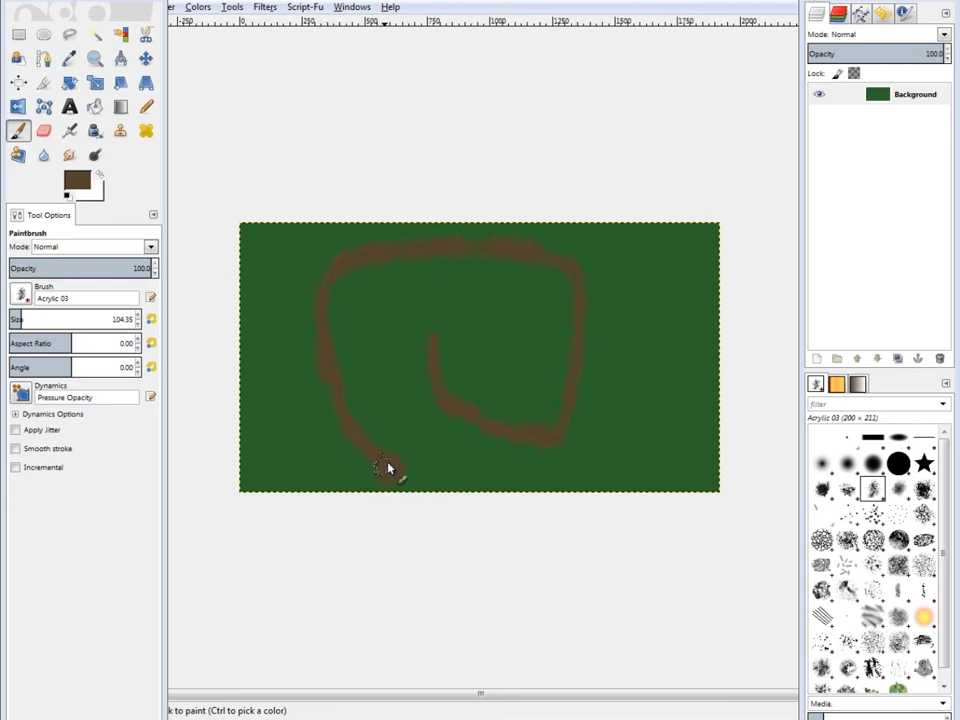
left_click_drag(388, 470, 388, 462)
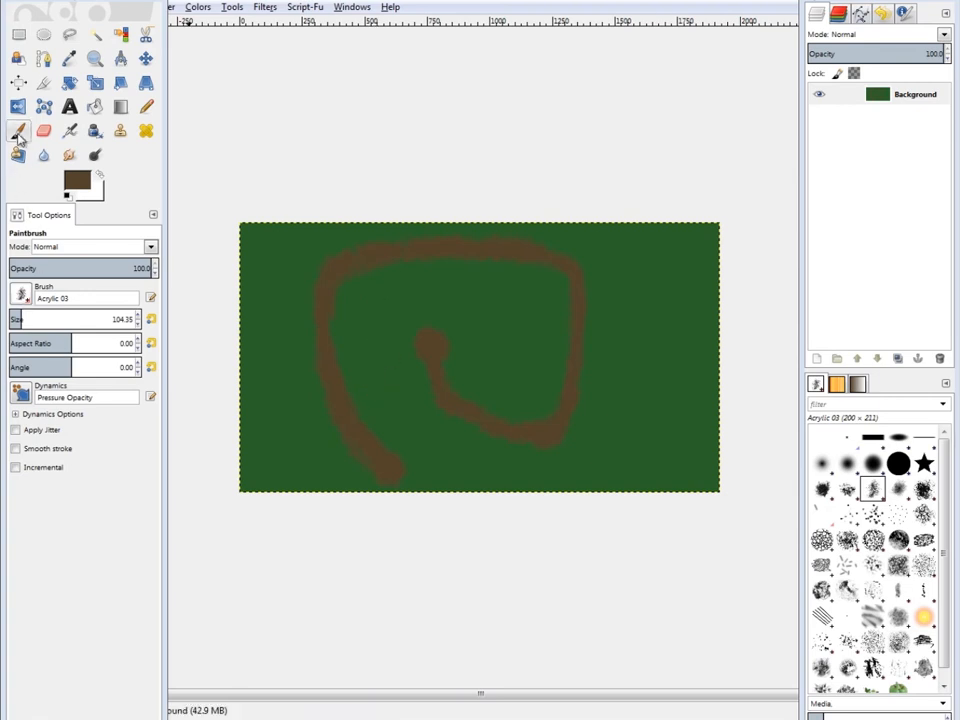
- Switch to the 2. Hardness 100 brush and set the foreground colour to white (ffffff)
left_click(22, 296)
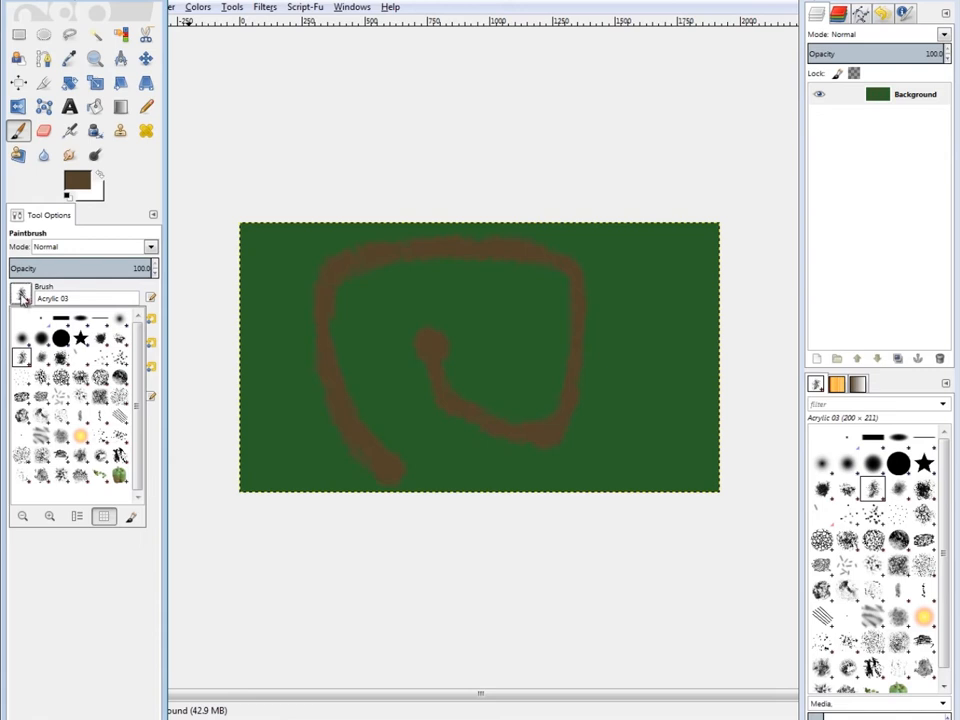
left_click(61, 339)
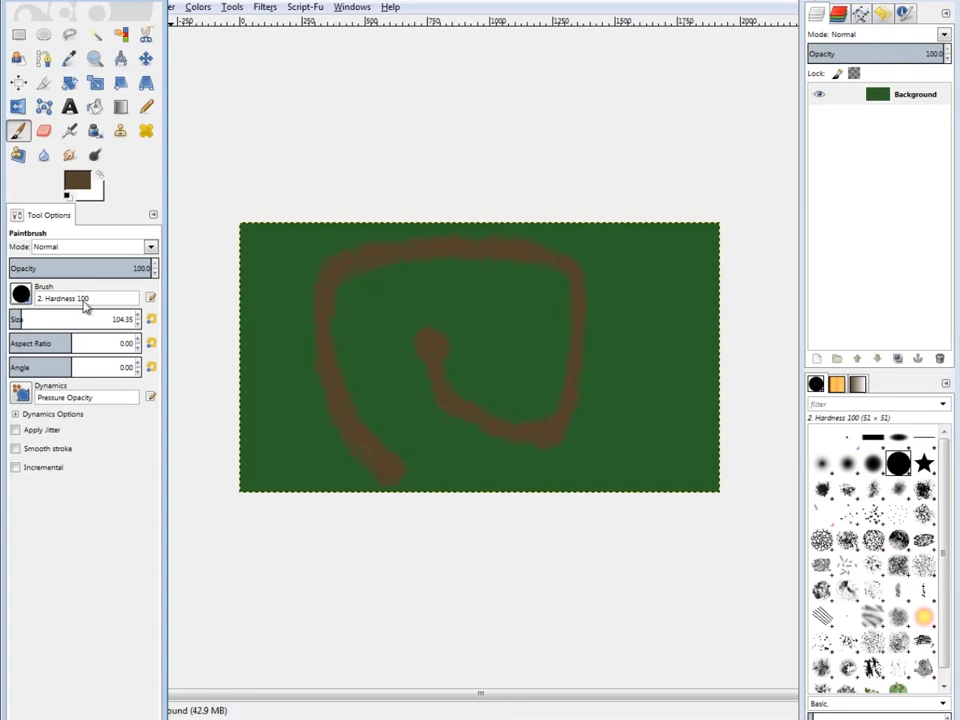
left_click(77, 182)
left_click_drag(610, 476, 722, 490)
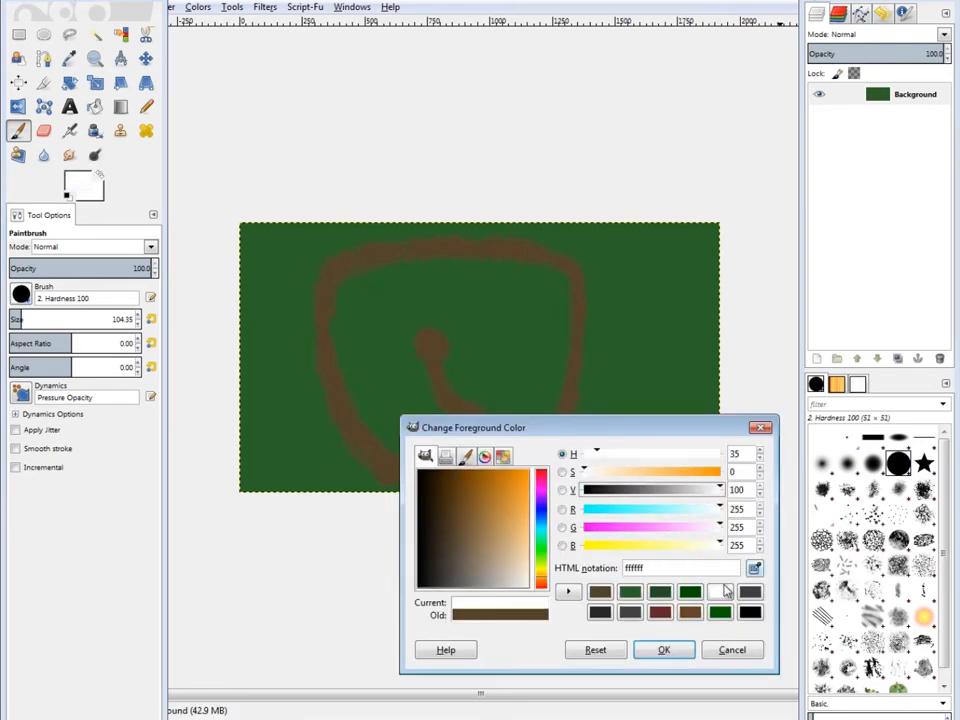
left_click(665, 651)
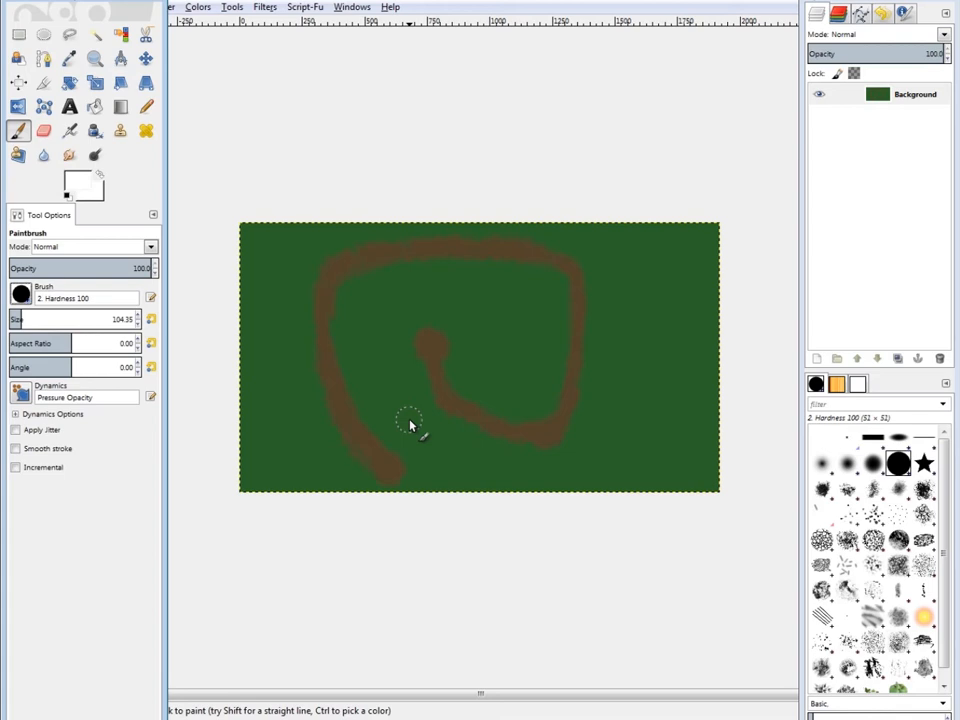
- Stamp a white square level marker near the path's start using the 1. Pixel brush at a size of about 306.08
scroll(350, 400, "up", 2, "ctrl")
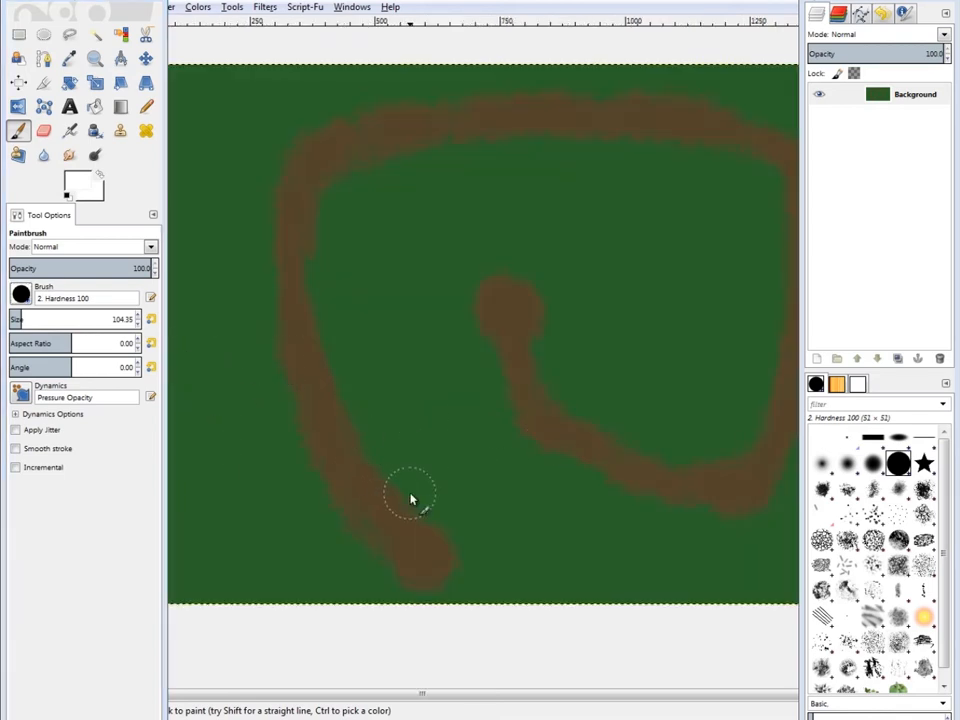
left_click(22, 295)
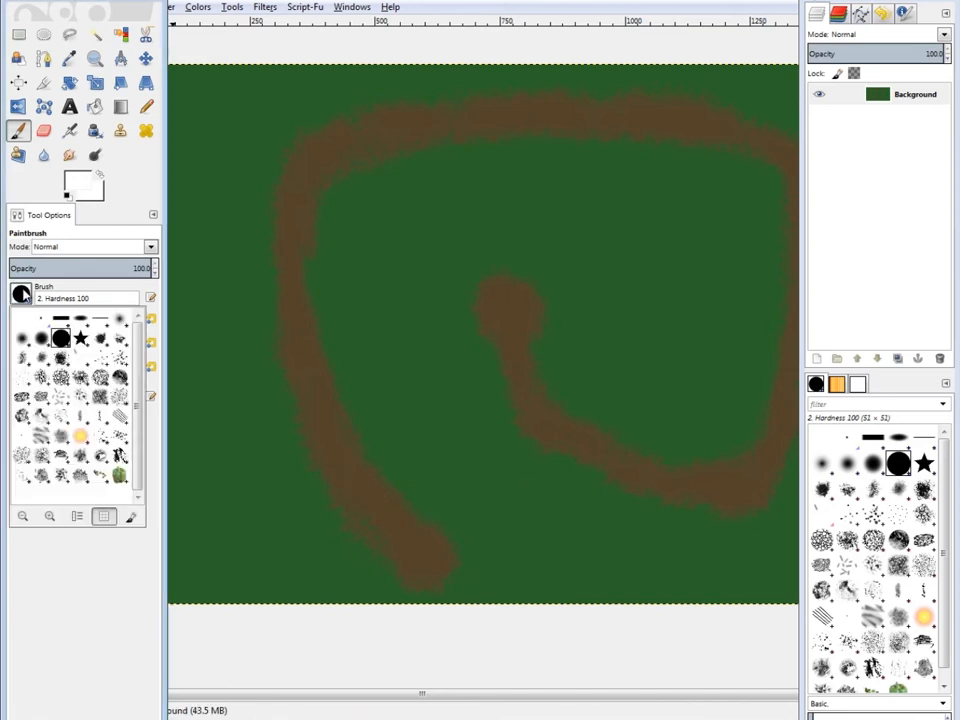
left_click(45, 322)
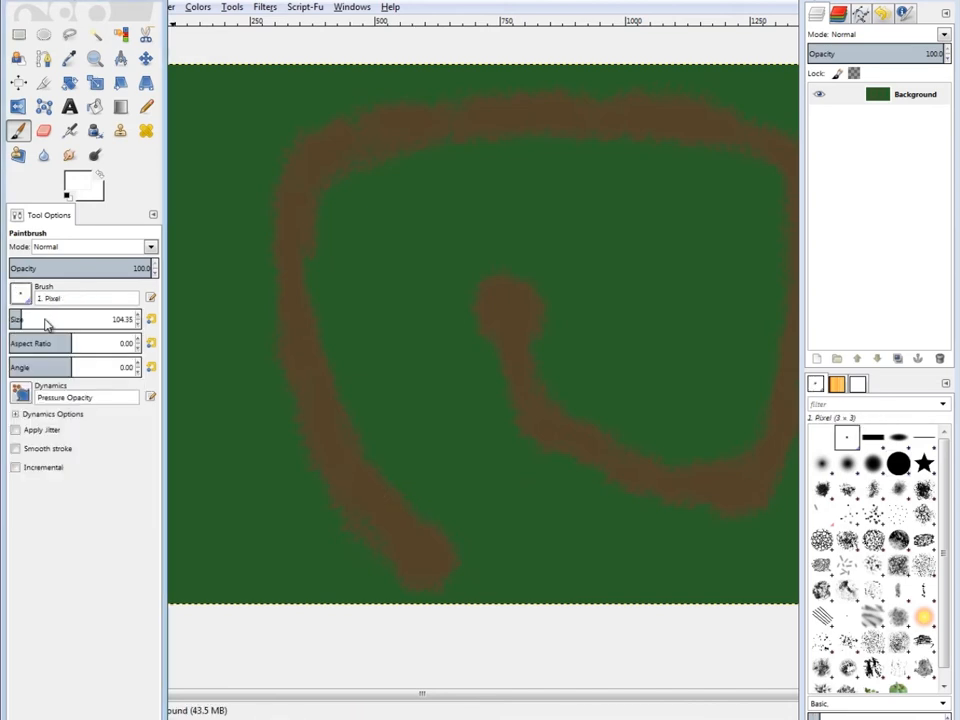
left_click_drag(36, 319, 46, 318)
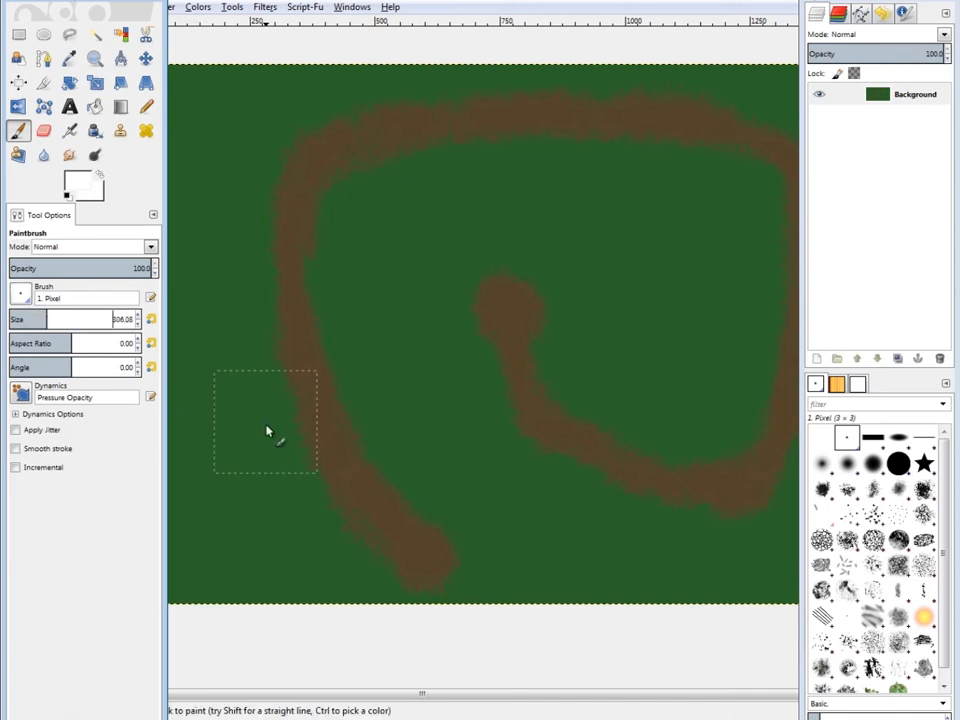
left_click(347, 456)
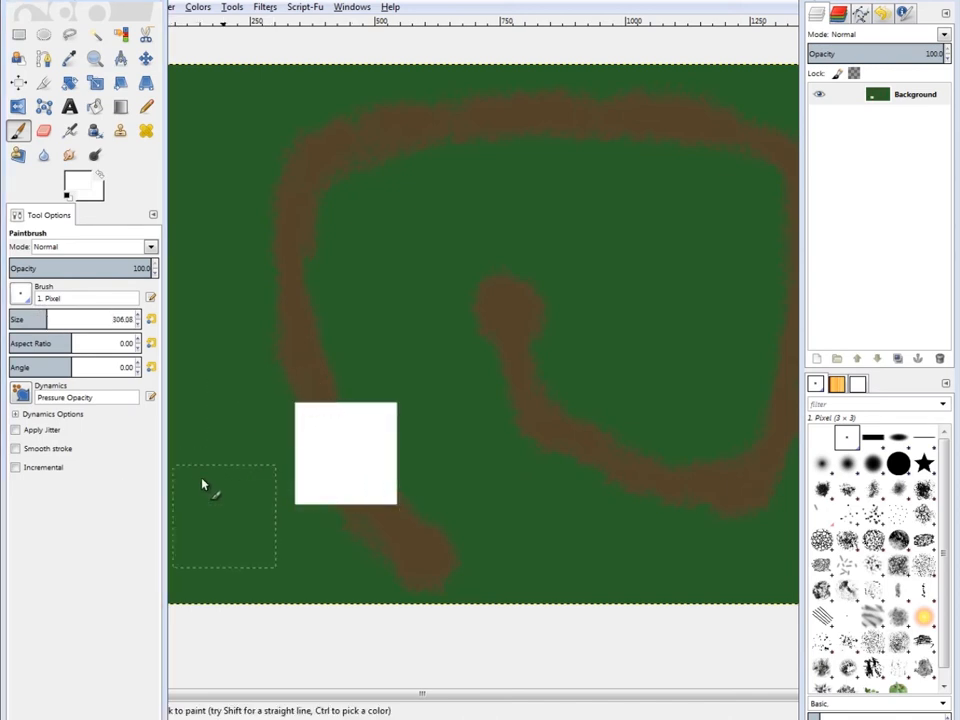
- Paint a filled white triangle on the path's upper-left corner with the 2. Hardness 075 brush at a size of about 36.89
left_click(18, 300)
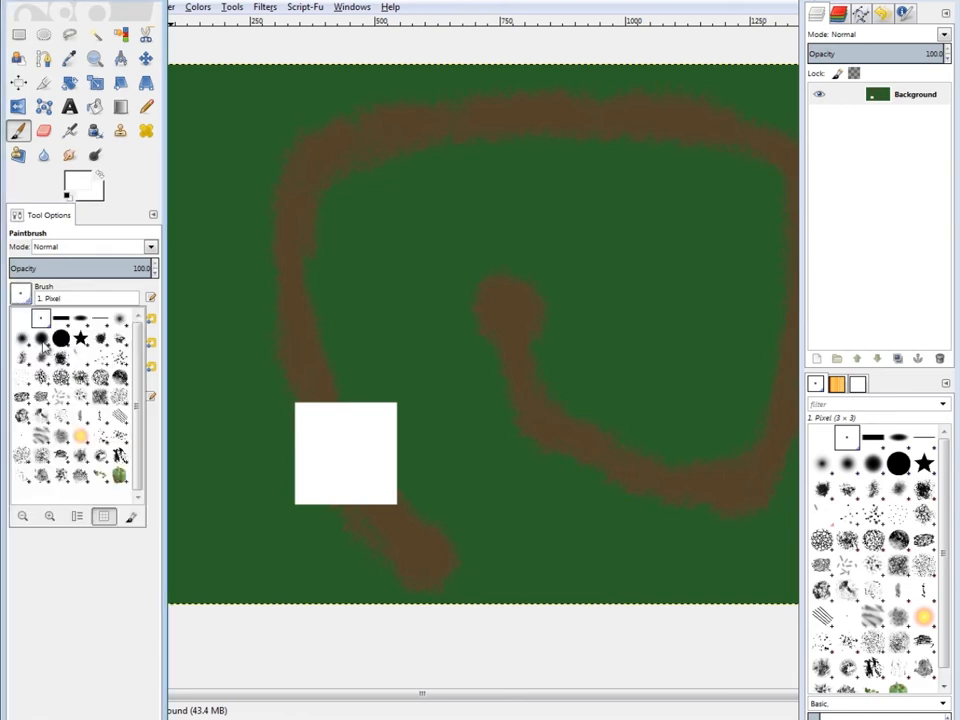
left_click(41, 339)
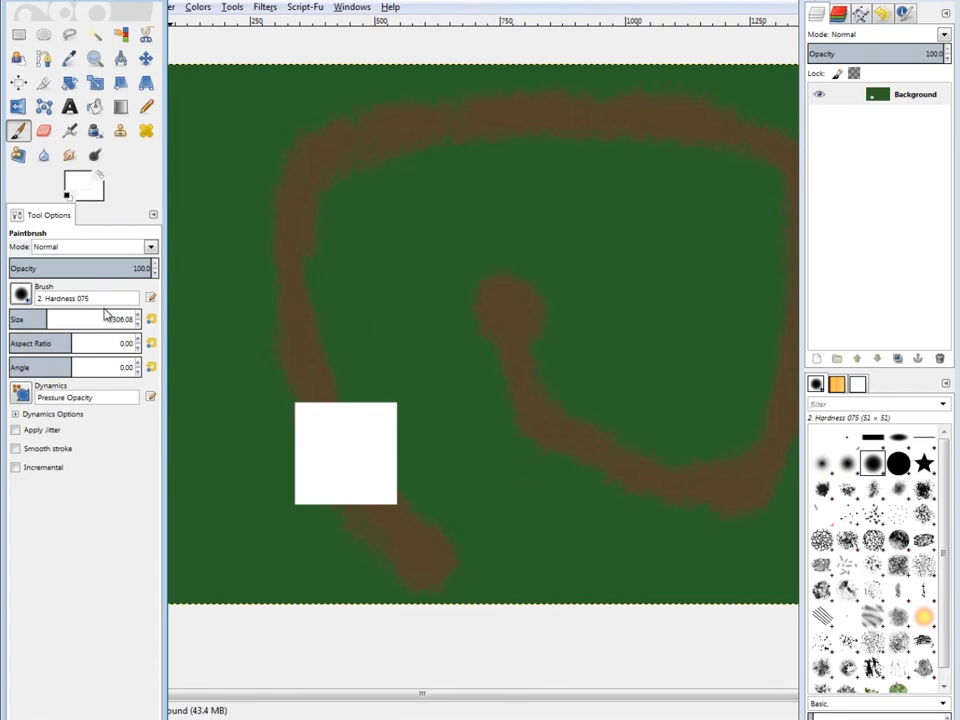
left_click_drag(37, 324, 18, 320)
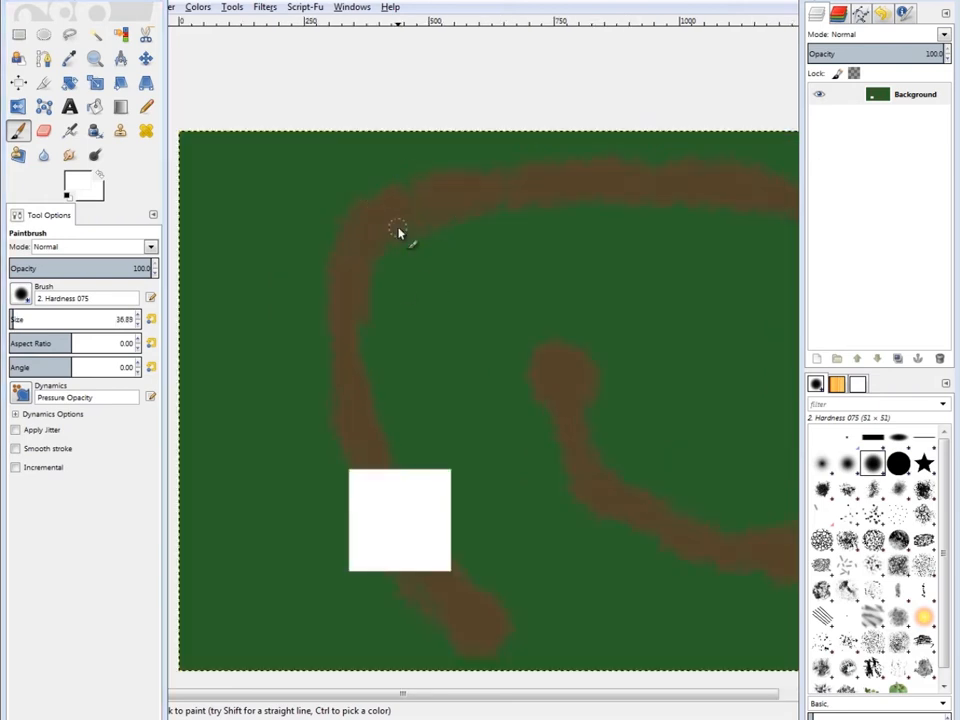
mouse_move(388, 178)
left_mouse_down()
mouse_move(339, 257)
mouse_move(393, 280)
mouse_move(444, 264)
mouse_move(393, 165)
mouse_move(401, 225)
mouse_move(390, 176)
mouse_move(364, 258)
mouse_move(381, 267)
mouse_move(453, 257)
left_mouse_up()
- Paint a filled white circle on the path's upper stretch and a filled white rounded rectangle at its lower-right bend
mouse_move(568, 227)
middle_mouse_down()
mouse_move(433, 283)
mouse_move(385, 280)
mouse_move(410, 291)
middle_mouse_up()
scroll(519, 300, "down", 1, "ctrl")
mouse_move(532, 181)
left_mouse_down()
mouse_move(561, 205)
mouse_move(512, 200)
mouse_move(525, 222)
mouse_move(542, 221)
mouse_move(536, 210)
mouse_move(555, 197)
mouse_move(529, 183)
left_mouse_up()
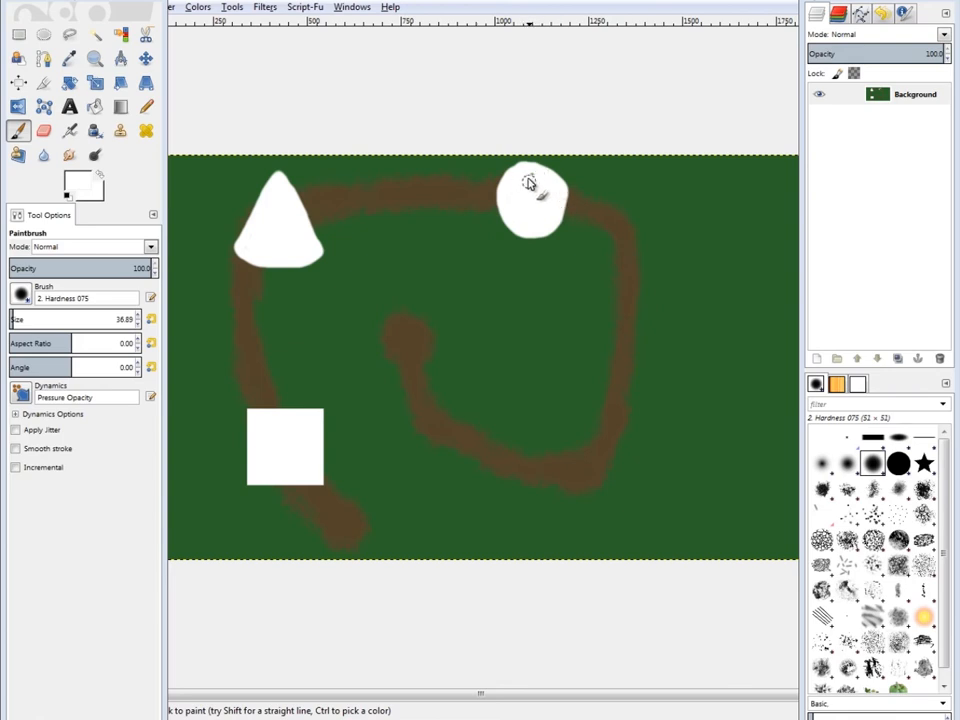
mouse_move(633, 400)
left_mouse_down()
mouse_move(579, 439)
mouse_move(640, 444)
mouse_move(579, 424)
mouse_move(580, 465)
mouse_move(588, 393)
mouse_move(632, 414)
mouse_move(626, 459)
mouse_move(597, 433)
mouse_move(623, 424)
left_mouse_up()
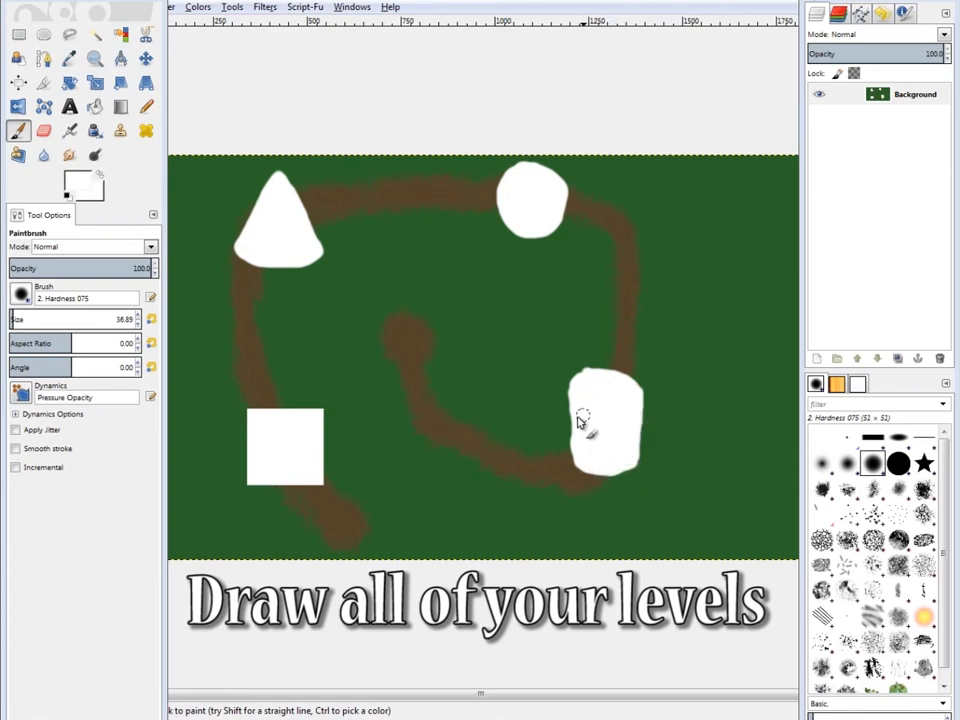
- Paint a filled white tree-like shape with a trunk and wide crown over the path's inner end
mouse_move(401, 318)
left_mouse_down()
mouse_move(400, 362)
mouse_move(434, 315)
left_mouse_up()
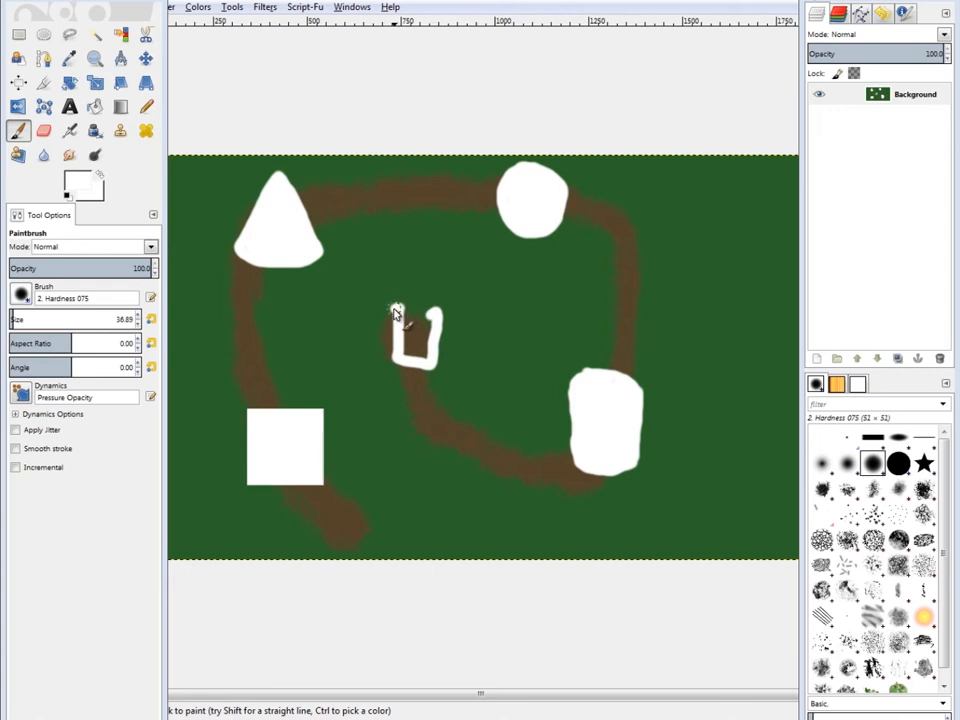
mouse_move(375, 302)
left_mouse_down()
mouse_move(381, 265)
mouse_move(400, 260)
left_mouse_up()
mouse_move(460, 288)
left_mouse_down()
mouse_move(364, 279)
mouse_move(427, 313)
mouse_move(407, 311)
mouse_move(435, 364)
mouse_move(426, 326)
mouse_move(444, 281)
mouse_move(422, 266)
mouse_move(394, 284)
mouse_move(462, 303)
left_mouse_up()
- Switch the foreground colour to near-black, keep the 2. Hardness 075 brush and set its size to about 32.10
key("d")
left_click(20, 297)
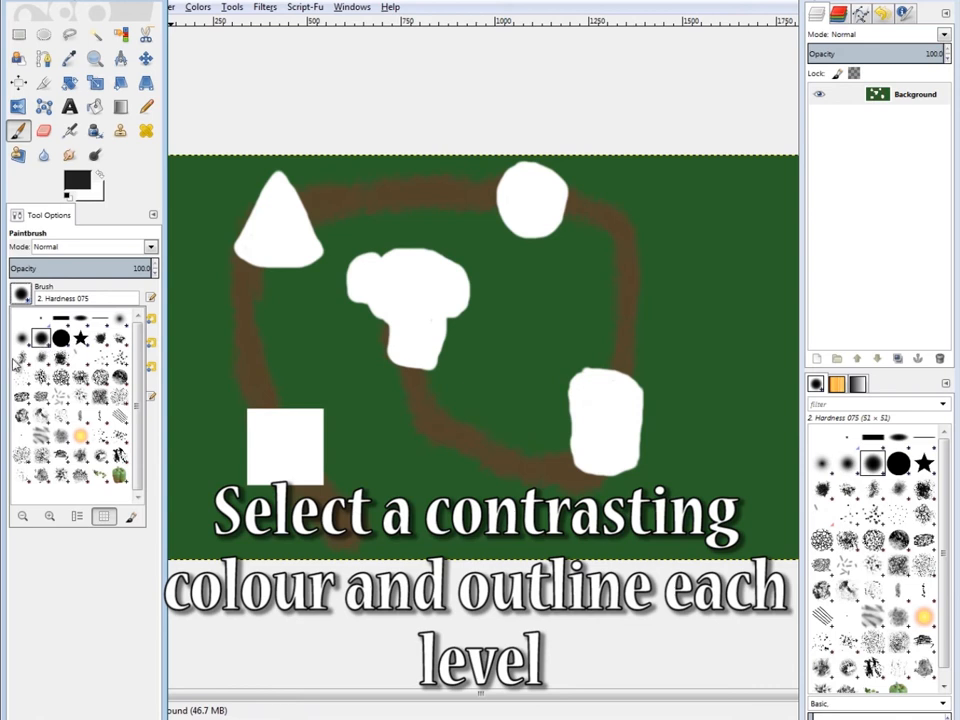
left_click(21, 294)
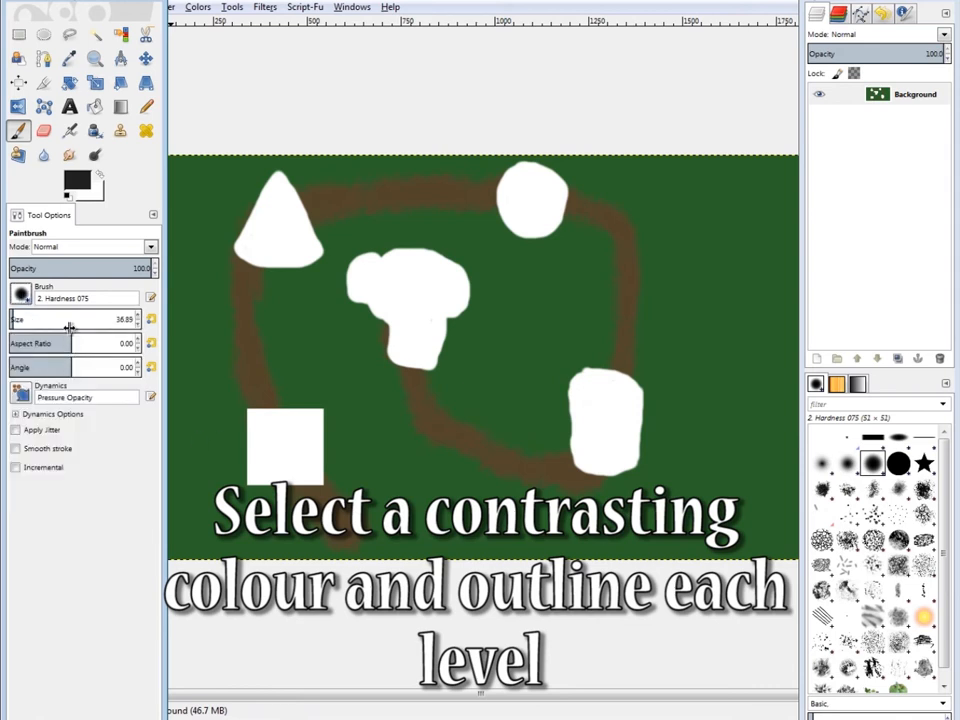
left_click_drag(26, 324, 68, 324)
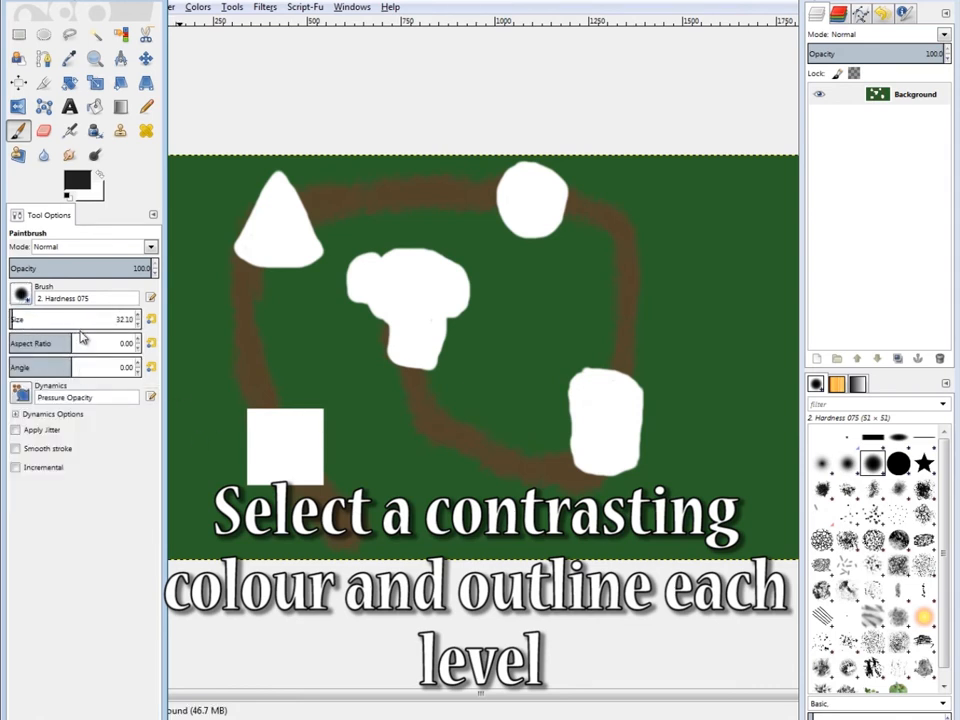
- Outline the white square and the white triangle in near-black with the 2. Hardness 075 brush at size 32.70
scroll(472, 453, "up", 2, "ctrl")
mouse_move(352, 420)
middle_mouse_down()
mouse_move(478, 455)
mouse_move(543, 285)
middle_mouse_up()
mouse_move(521, 279)
left_mouse_down()
mouse_move(521, 433)
mouse_move(373, 432)
mouse_move(364, 317)
mouse_move(484, 274)
mouse_move(521, 276)
left_mouse_up()
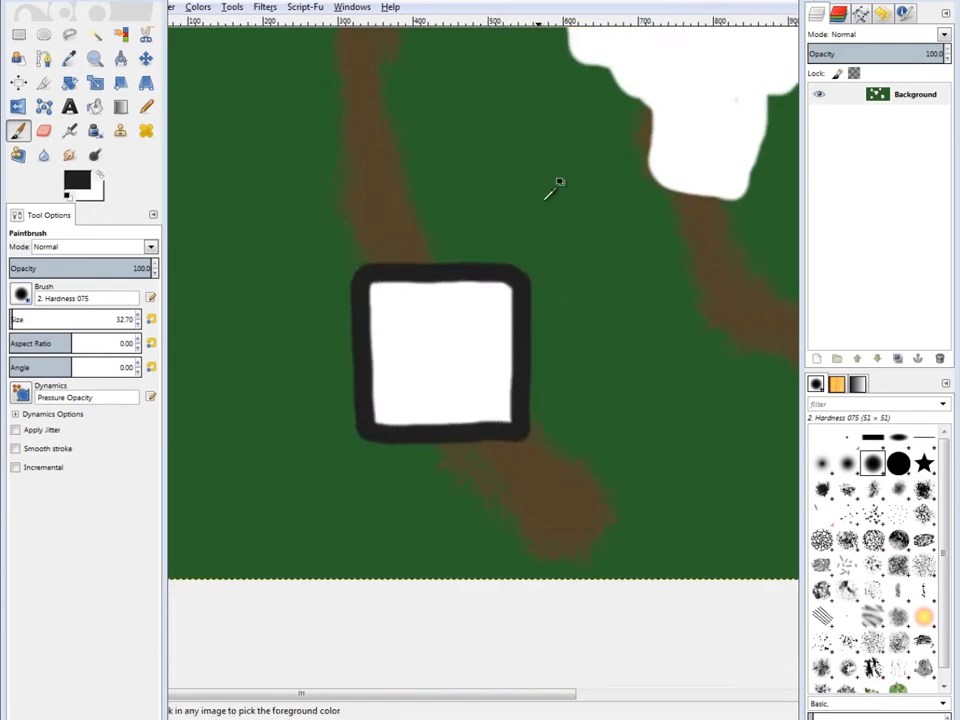
scroll(443, 178, "up", 5)
mouse_move(443, 178)
left_mouse_down()
mouse_move(388, 259)
mouse_move(405, 371)
mouse_move(544, 339)
mouse_move(453, 178)
mouse_move(463, 214)
mouse_move(437, 341)
mouse_move(553, 247)
mouse_move(483, 212)
left_mouse_up()
- Outline the white circle and the white rounded rectangle in near-black, adding a curved lid line that turns the rectangle into a cylinder
scroll(409, 266, "right", 6, "shift")
scroll(463, 214, "up", 1)
scroll(536, 343, "down", 5)
scroll(536, 343, "right", 2, "shift")
mouse_move(540, 330)
left_mouse_down()
mouse_move(493, 364)
mouse_move(585, 337)
left_mouse_up()
scroll(553, 296, "down", 5)
scroll(553, 296, "right", 2, "shift")
left_click_drag(563, 200, 548, 355)
mouse_move(410, 192)
left_mouse_down()
mouse_move(410, 325)
mouse_move(531, 375)
left_mouse_up()
- Outline the white tree-like shape at the path's inner end in near-black
scroll(504, 339, "down", 3, "ctrl")
scroll(504, 339, "up", 3, "ctrl")
mouse_move(533, 272)
left_mouse_down()
mouse_move(393, 385)
mouse_move(373, 294)
mouse_move(306, 243)
mouse_move(312, 157)
mouse_move(424, 147)
mouse_move(525, 175)
mouse_move(531, 278)
left_mouse_up()
- Paint a mouth dot, a nose dot, two ring eyes and an ear mark inside the outlined tree-like shape
left_click(430, 351)
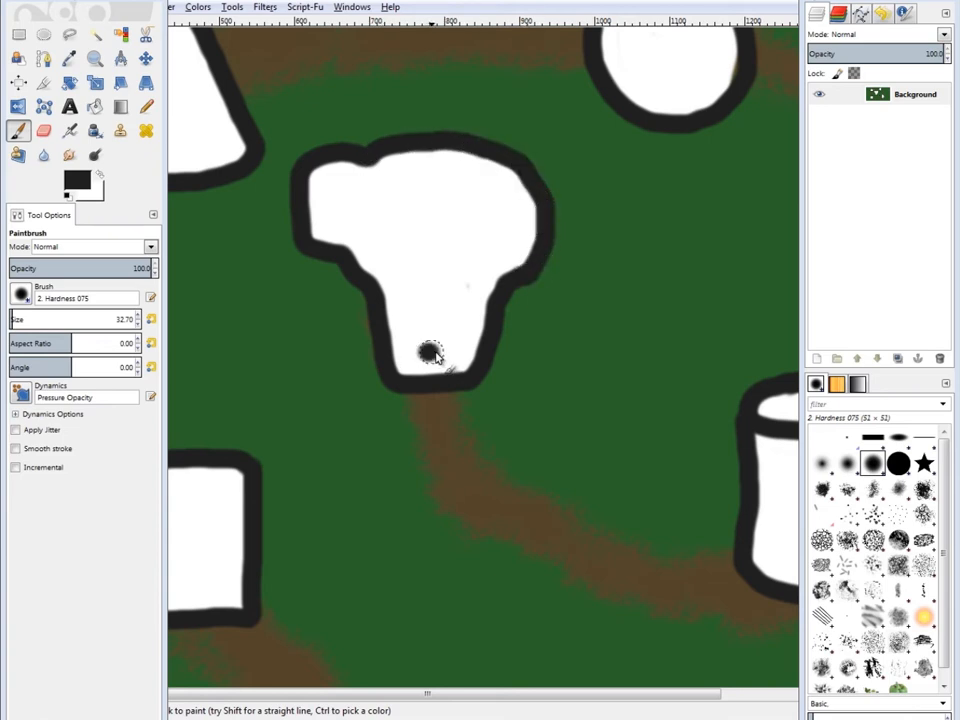
left_click(438, 275)
mouse_move(407, 186)
left_mouse_down()
mouse_move(422, 238)
mouse_move(416, 186)
left_mouse_up()
mouse_move(503, 208)
left_mouse_down()
mouse_move(473, 222)
mouse_move(509, 210)
left_mouse_up()
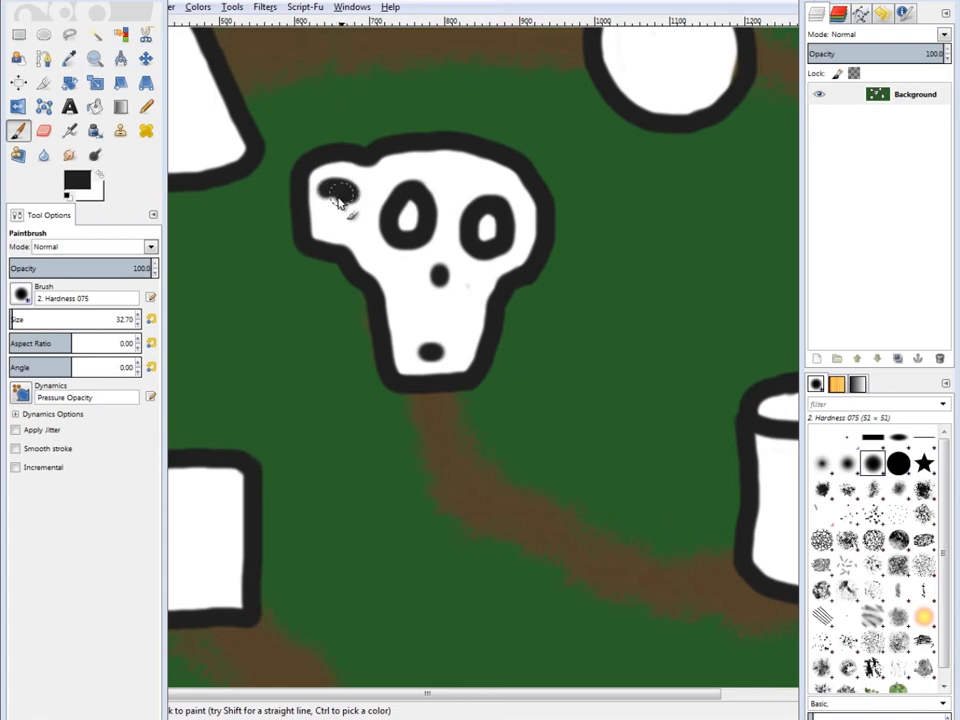
left_click_drag(338, 198, 333, 215)
scroll(462, 302, "down", 3, "ctrl")
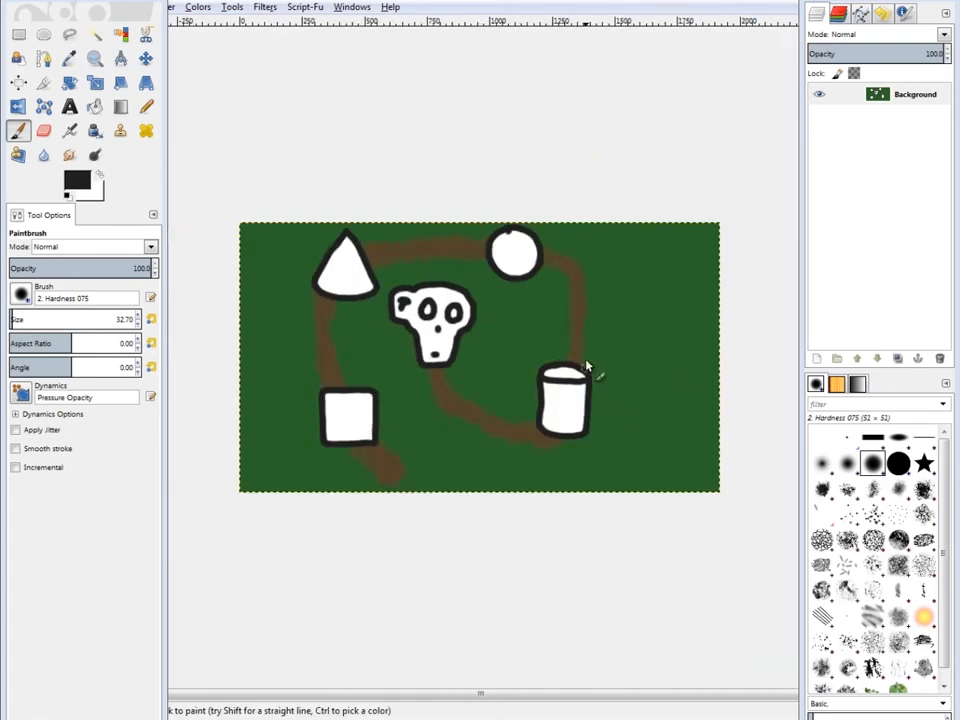
- Export the map image to the Documents folder as backgroundmap.png with the default PNG options
left_click_drag(437, 2, 618, 94)
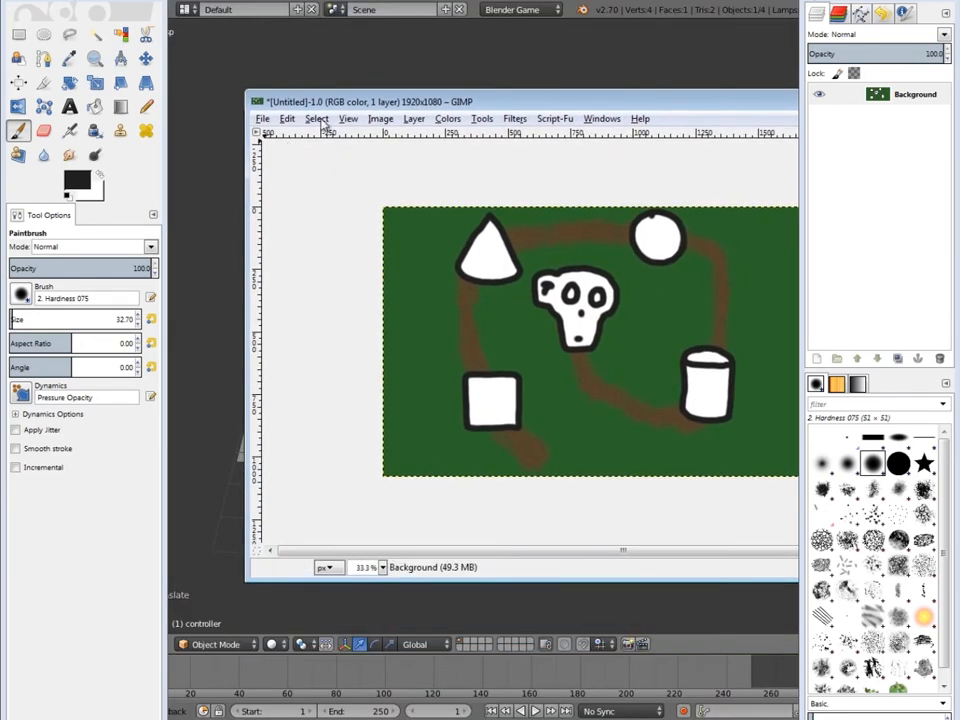
left_click(264, 120)
left_click(285, 319)
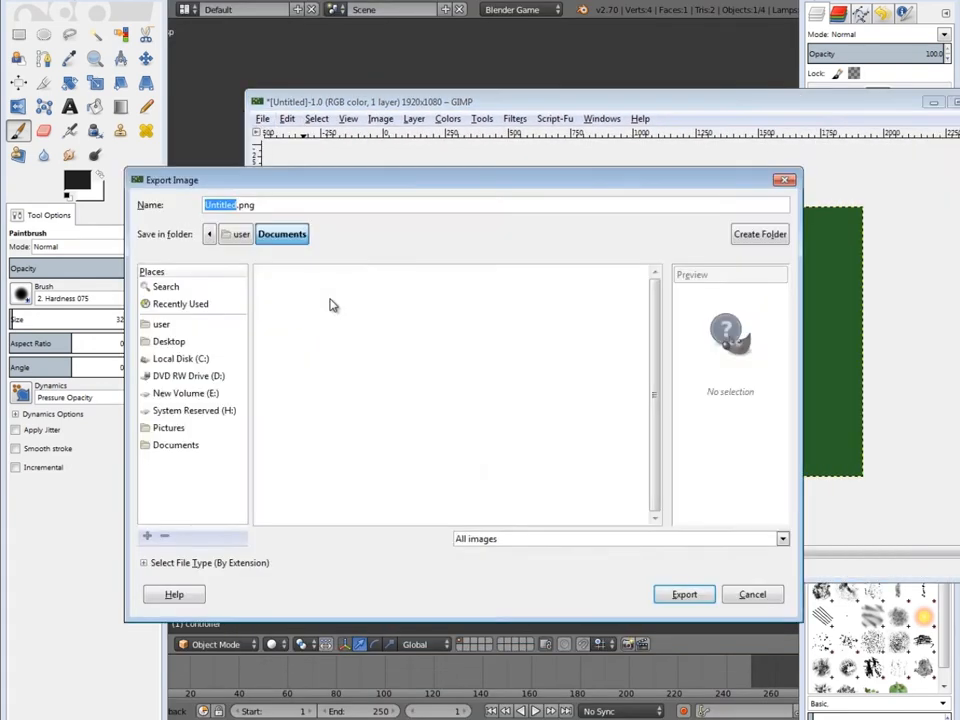
key("BackSpace")
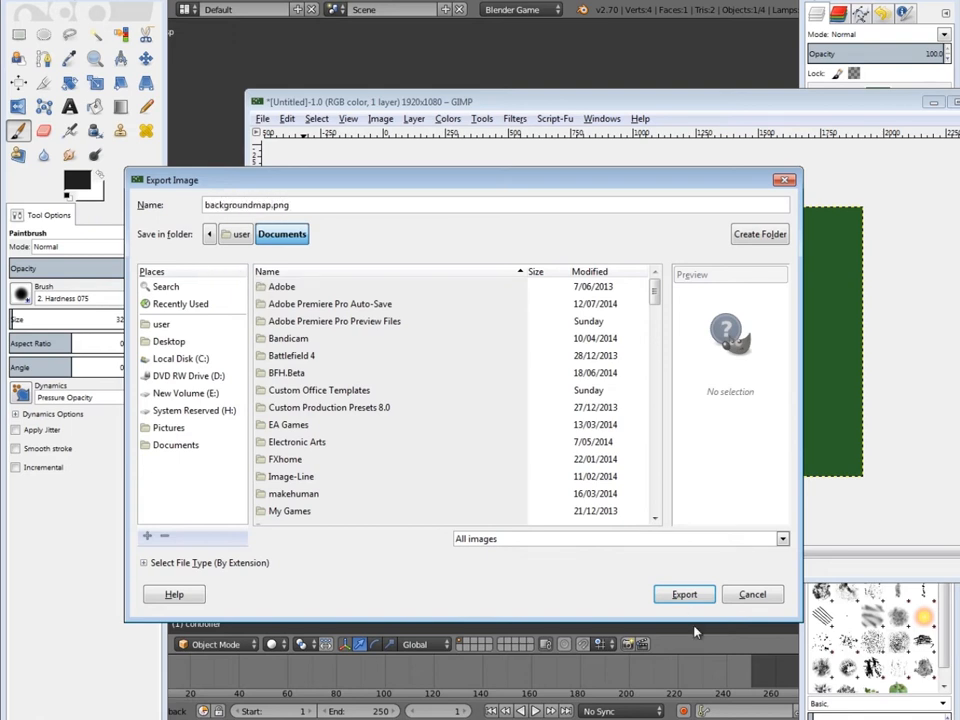
left_click(679, 597)
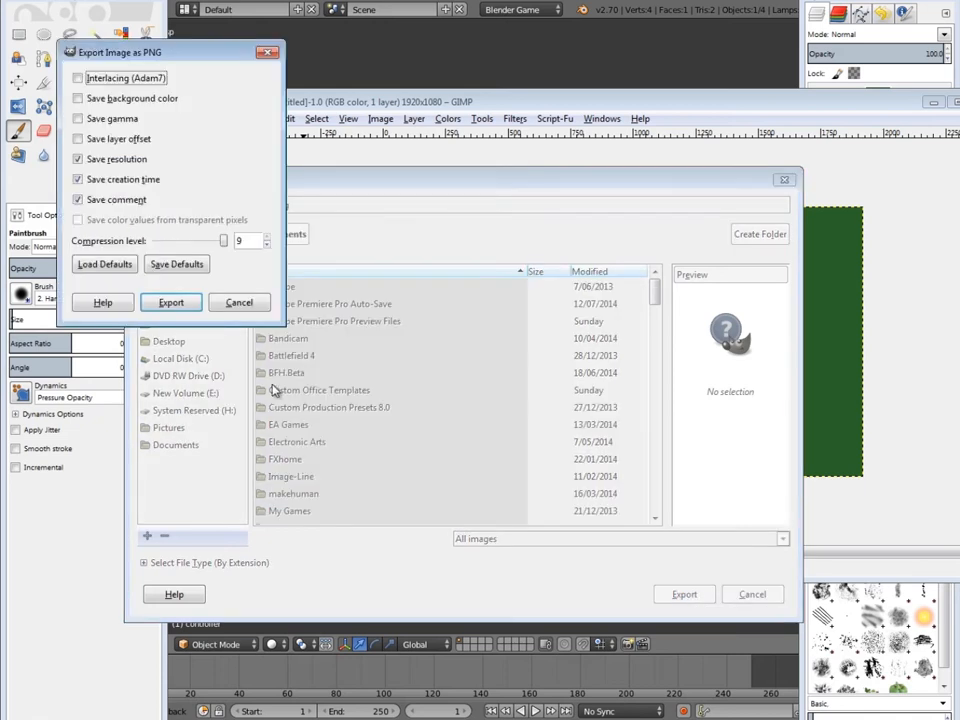
left_click(184, 303)
- Create a new image 512 pixels wide and 512 pixels high
mouse_move(414, 100)
left_mouse_down()
mouse_move(379, 56)
mouse_move(200, 634)
mouse_move(369, 521)
mouse_move(392, 407)
mouse_move(324, 343)
mouse_move(352, 343)
mouse_move(461, 89)
mouse_move(415, 81)
left_mouse_up()
left_click(231, 94)
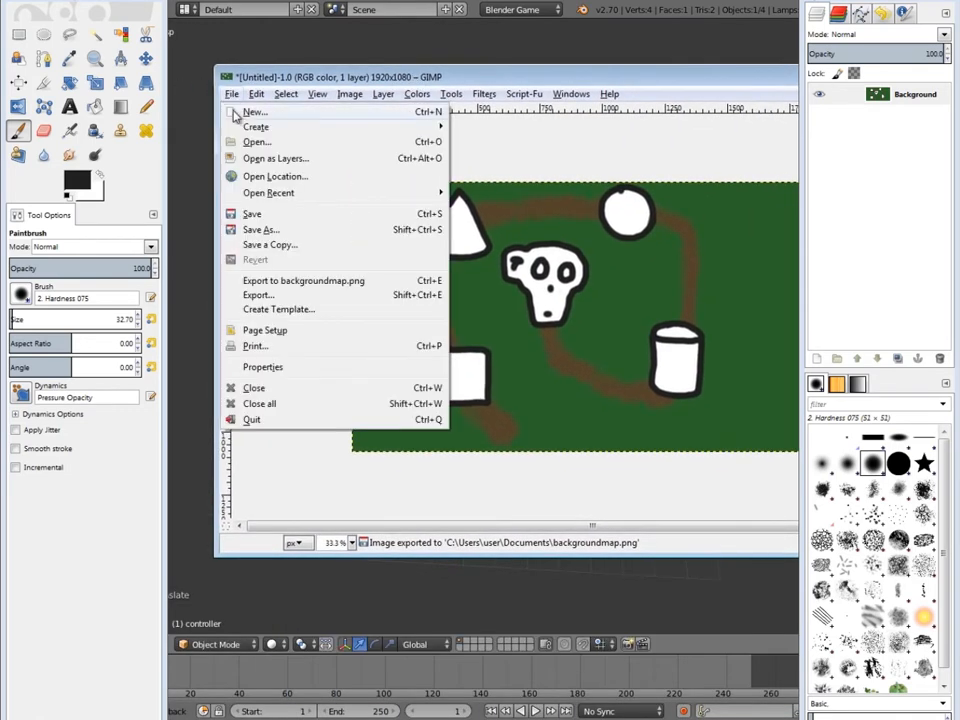
left_click(247, 111)
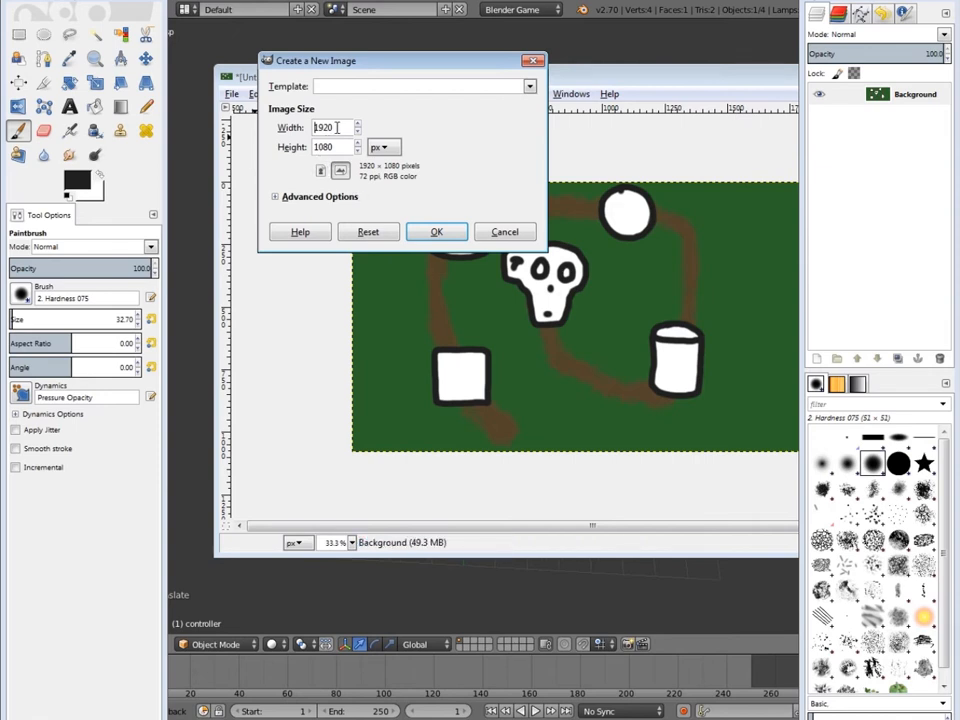
left_click_drag(330, 127, 314, 121)
key("Tab")
type("512")
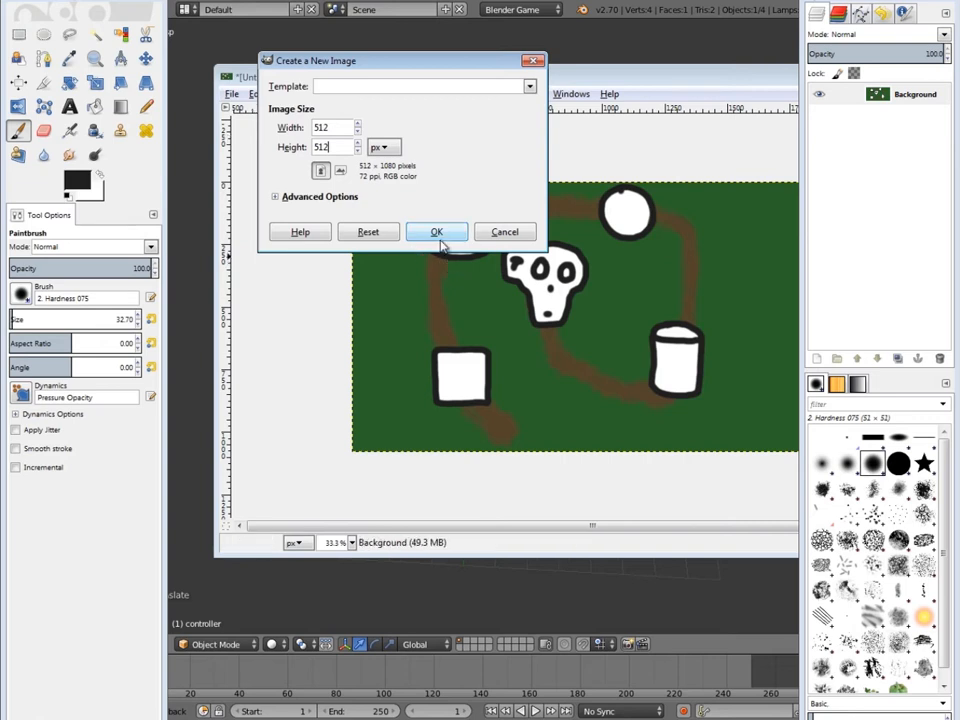
left_click(447, 239)
- Close the exported map image without saving it
left_click_drag(591, 82, 454, 102)
left_click_drag(765, 103, 668, 90)
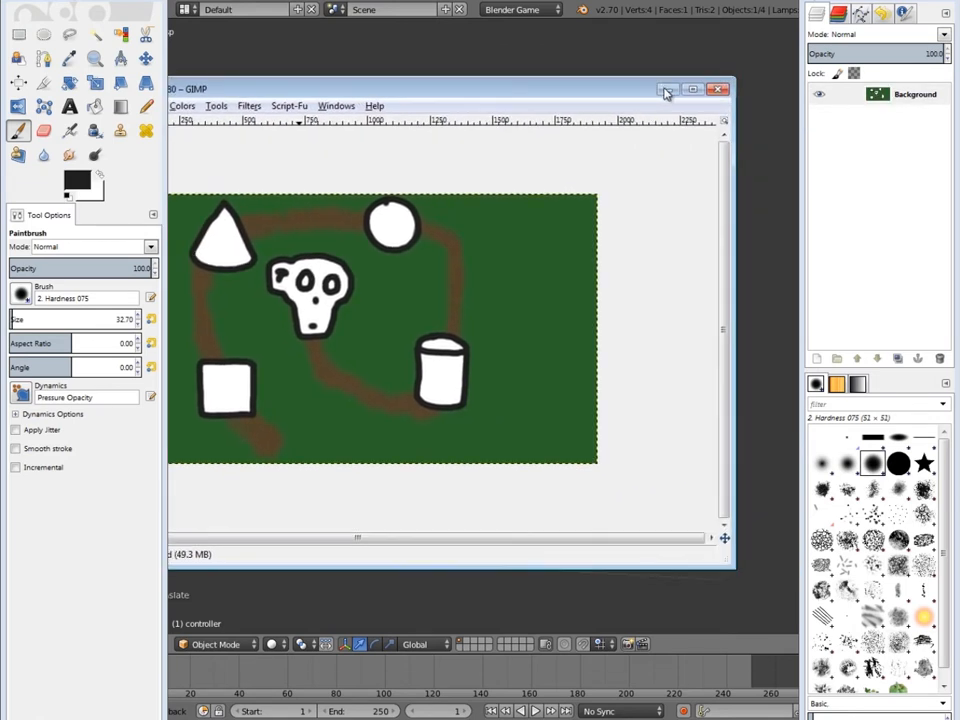
left_click(718, 90)
left_click(362, 416)
- Make the new image's white background transparent with Color to Alpha
left_click_drag(298, 92, 478, 88)
left_click(481, 64)
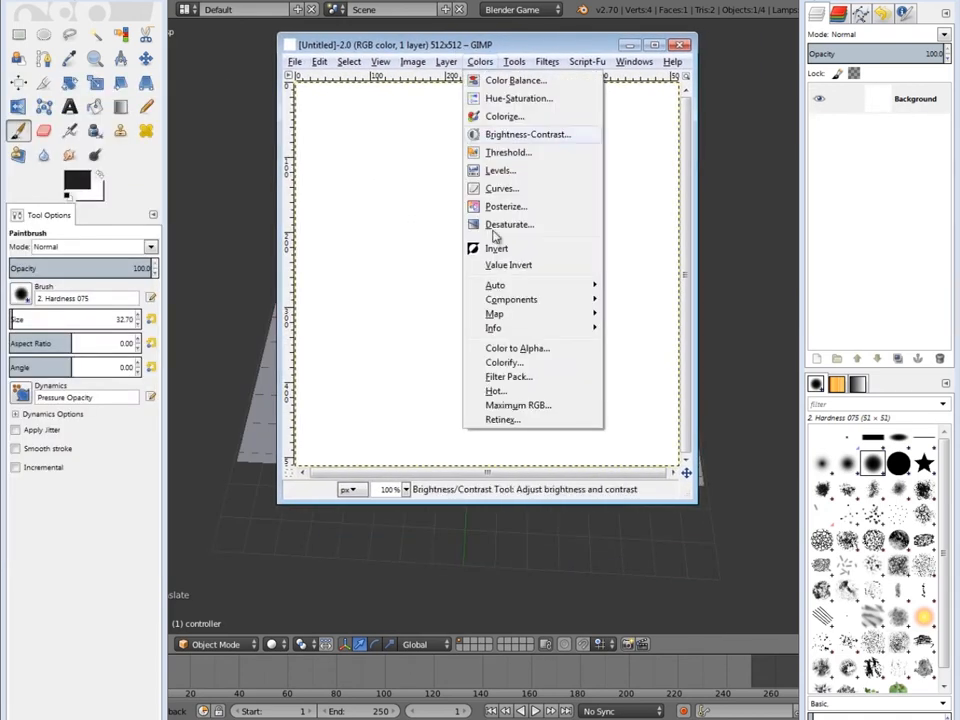
left_click(517, 348)
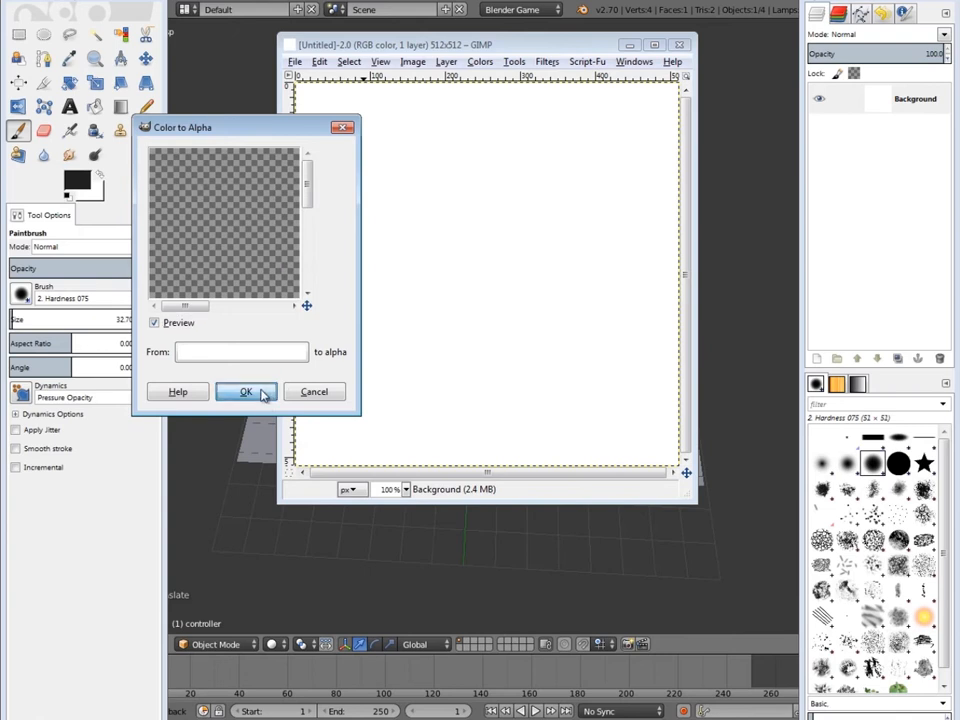
left_click(251, 390)
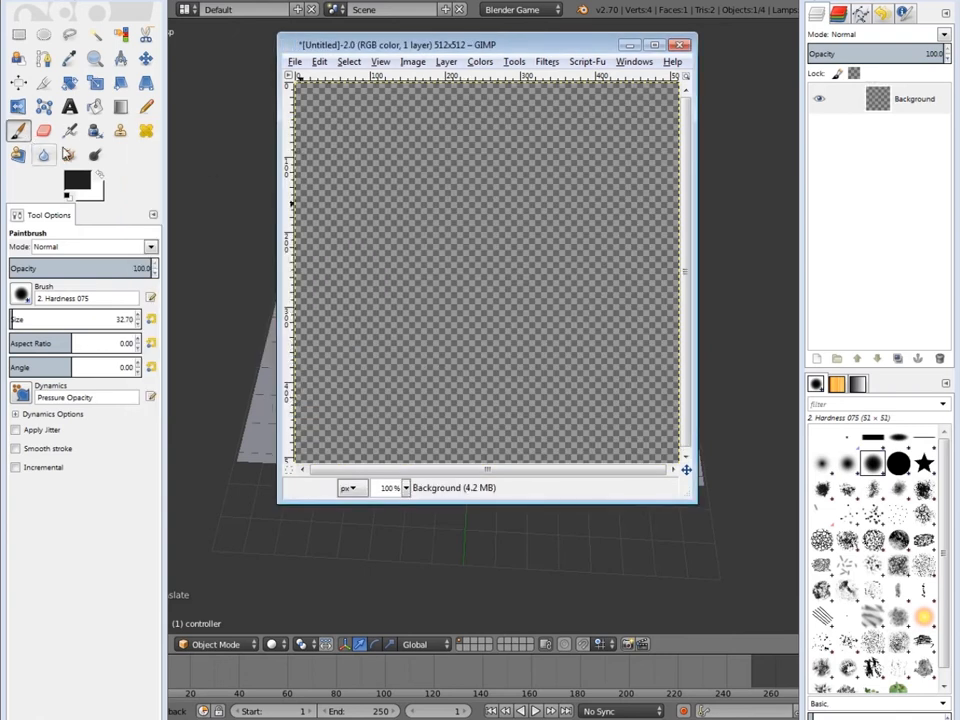
- Bucket-fill the transparent image with the near-black foreground colour 151515 at 50% opacity
left_click(95, 109)
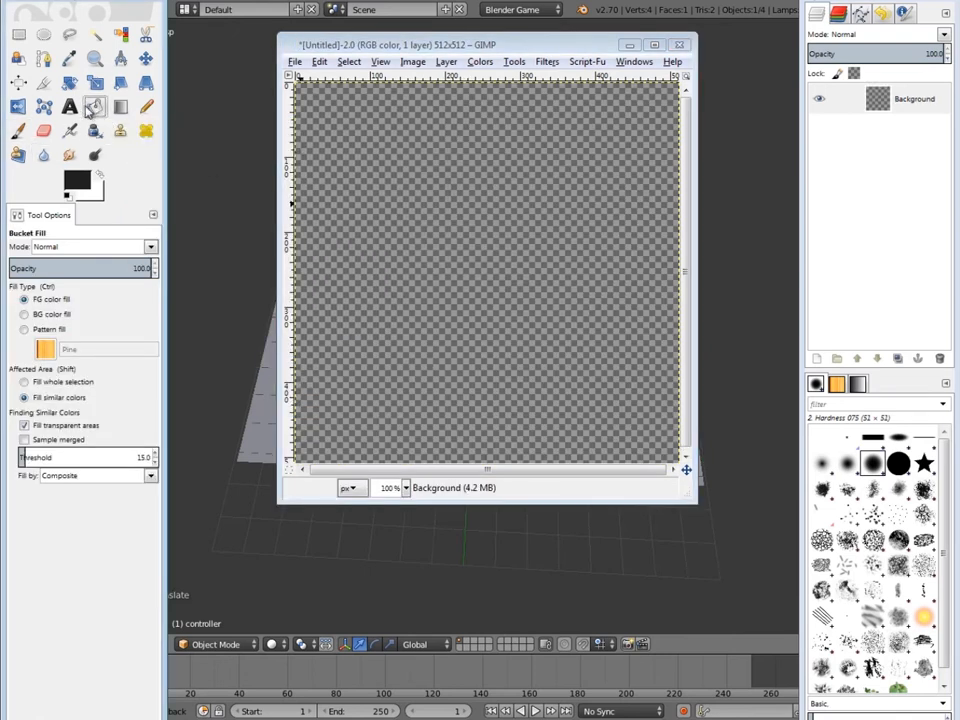
left_click(75, 182)
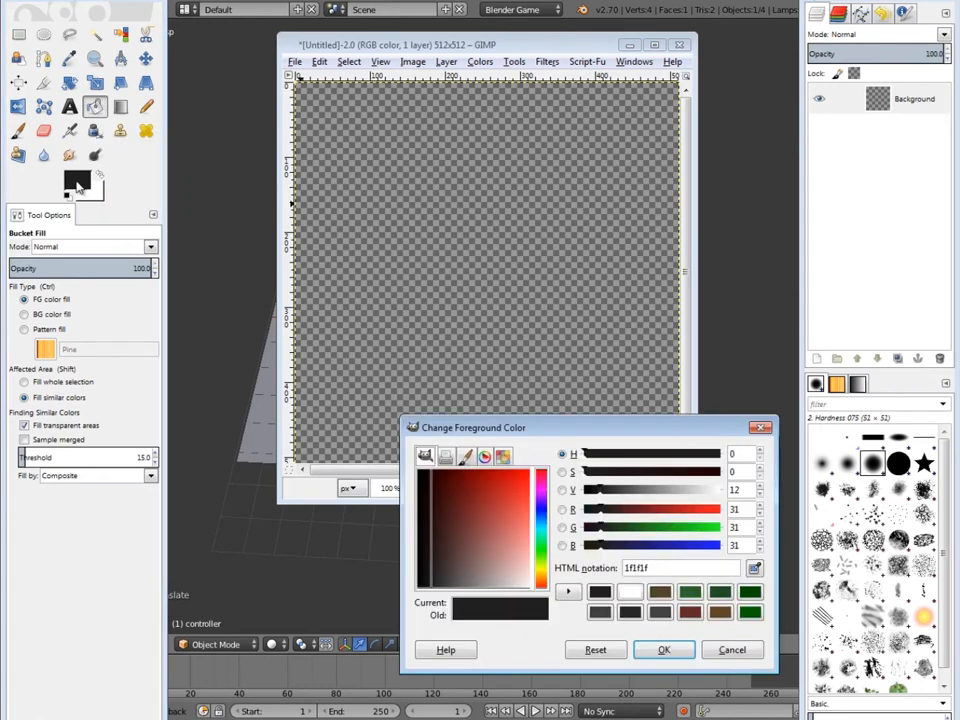
left_click_drag(600, 492, 597, 500)
left_click(668, 651)
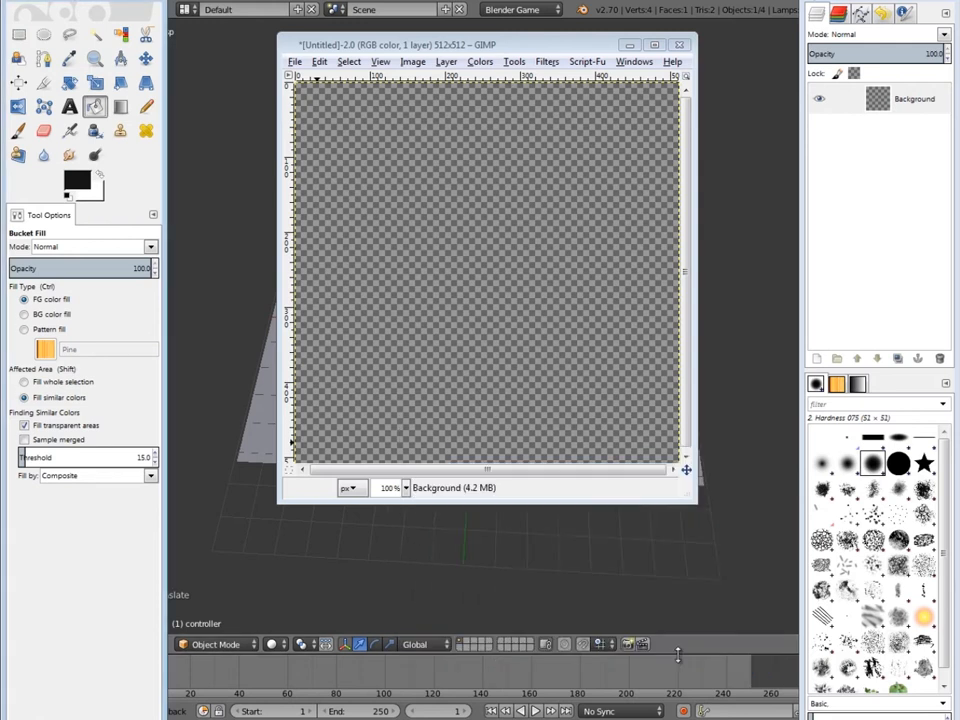
mouse_move(148, 276)
left_mouse_down()
mouse_move(61, 283)
mouse_move(131, 276)
left_mouse_up()
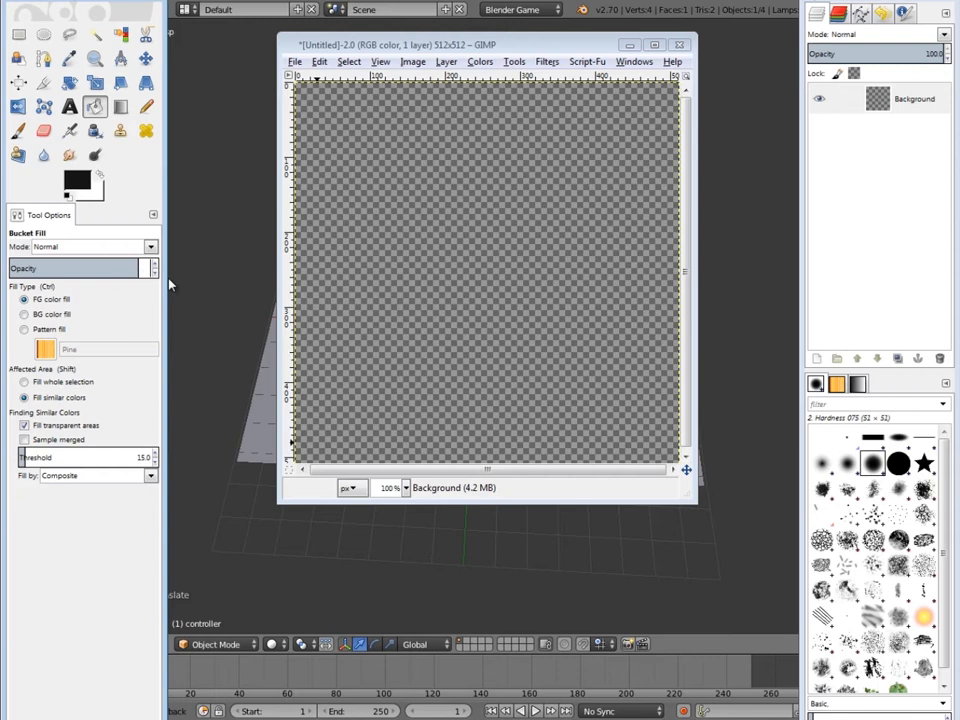
type("0")
key("Return")
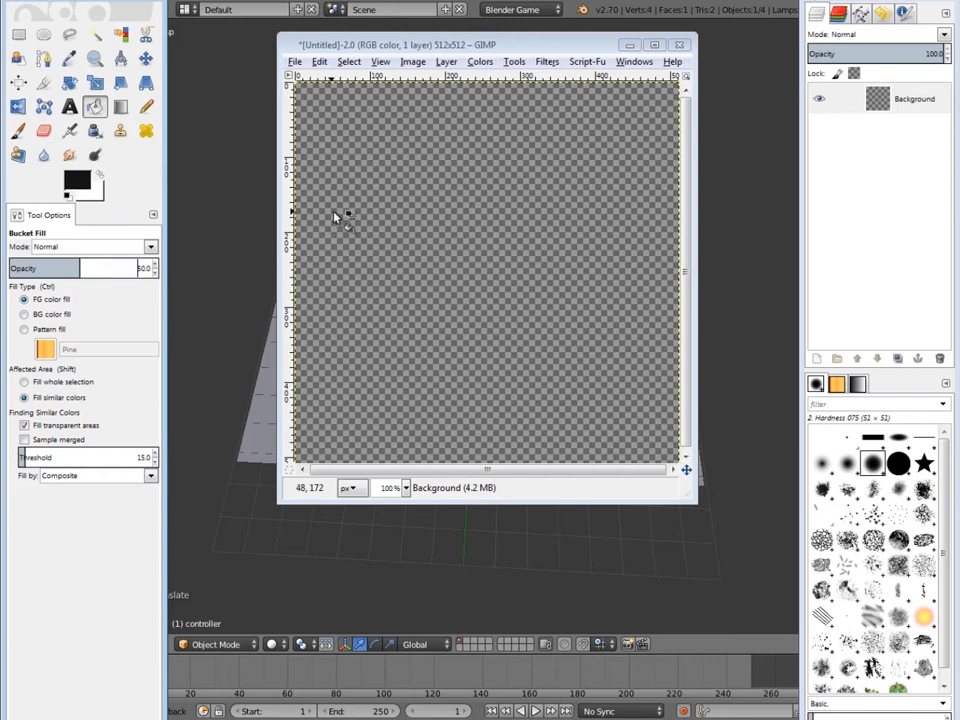
left_click(448, 242)
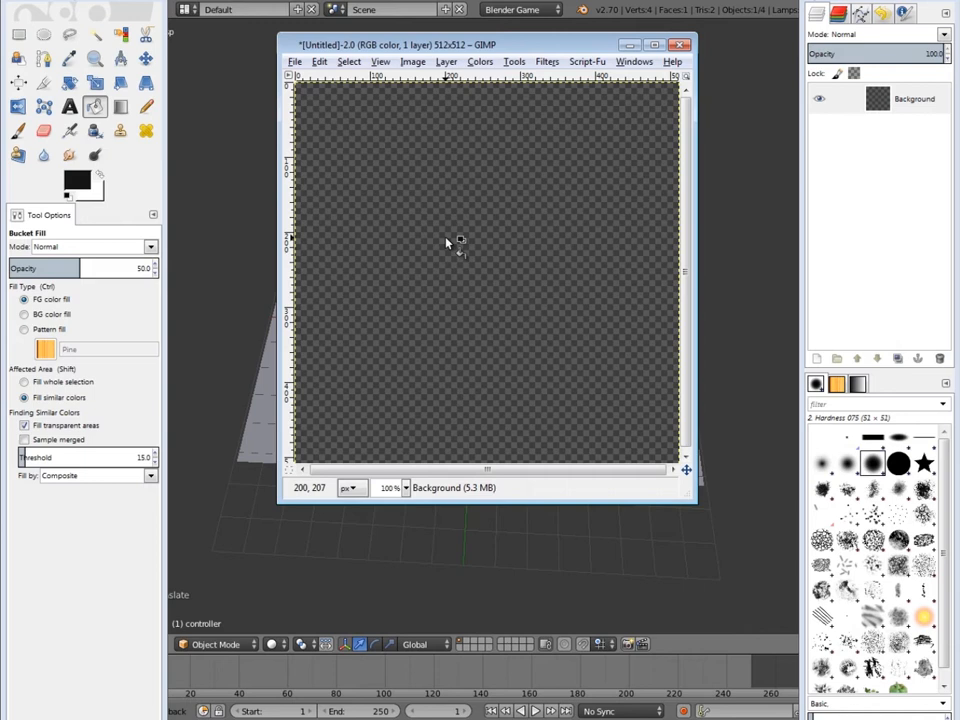
- Paint a near-black square slightly below the image's centre with the 1. Pixel brush at size 324.03
left_click(19, 133)
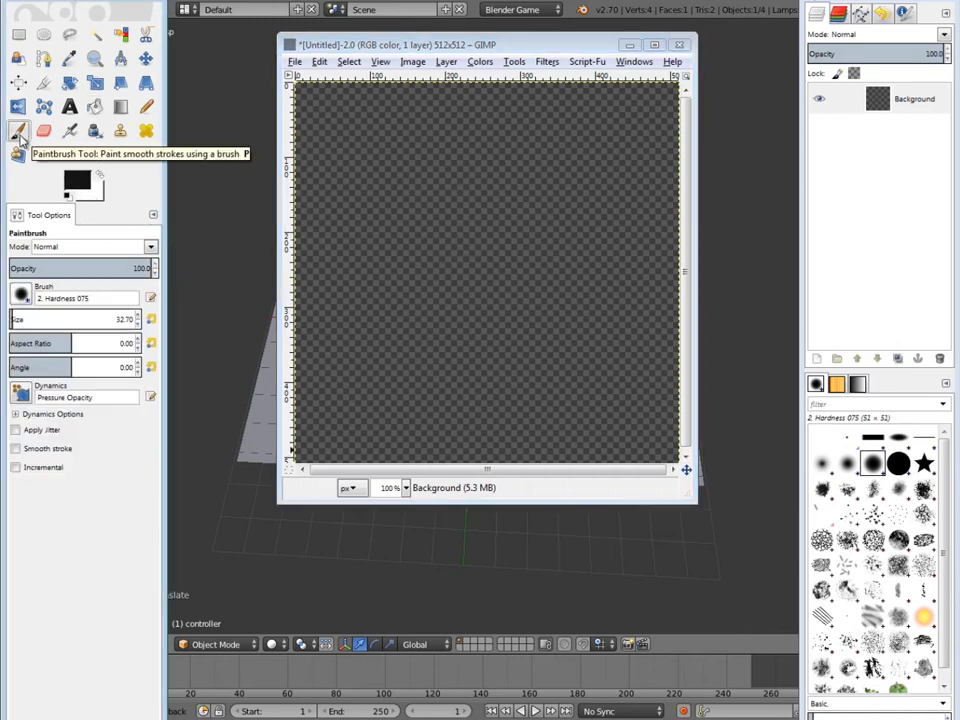
left_click(21, 294)
left_click(38, 320)
left_click_drag(19, 318, 110, 318)
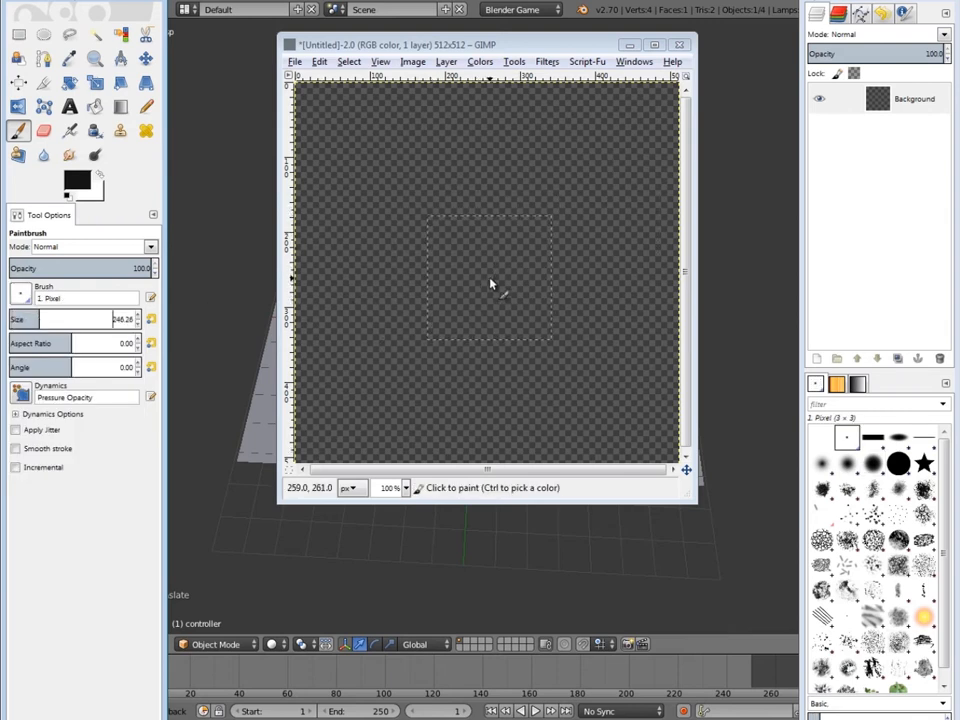
left_click_drag(45, 319, 52, 319)
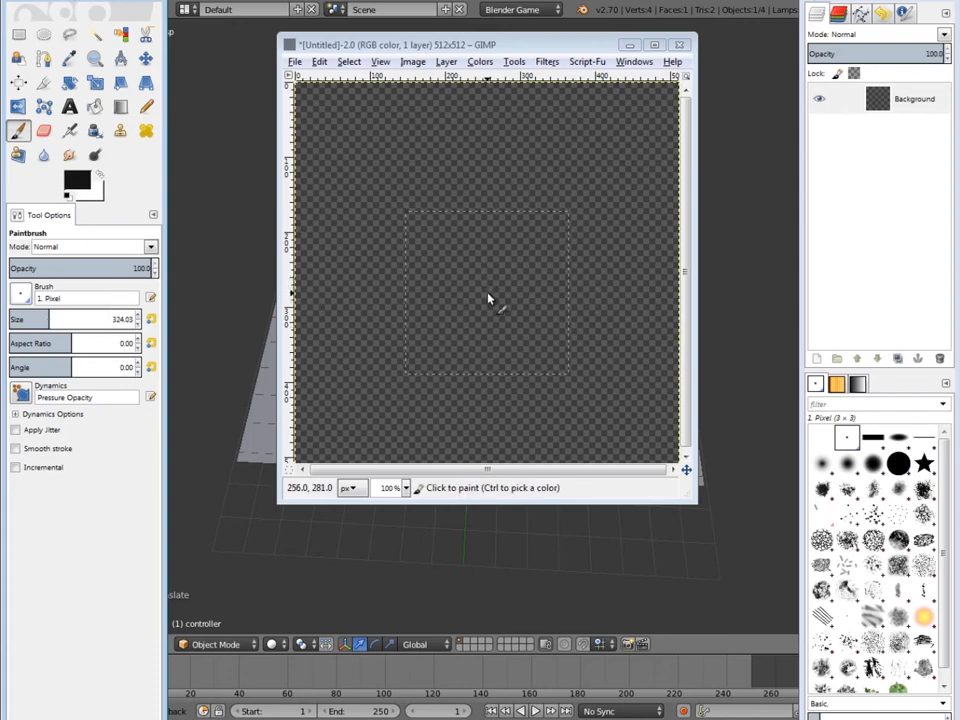
left_click(490, 299)
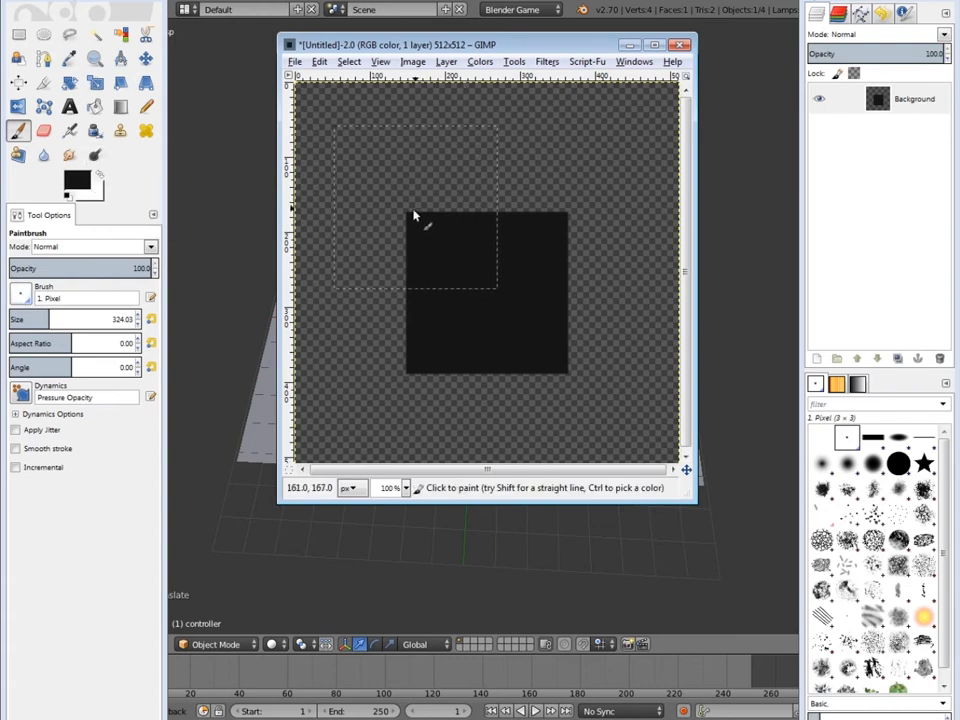
- Paint a grey (868686) arched padlock shackle above the square with the 2. Hardness 100 brush at size 33.90
left_click(21, 296)
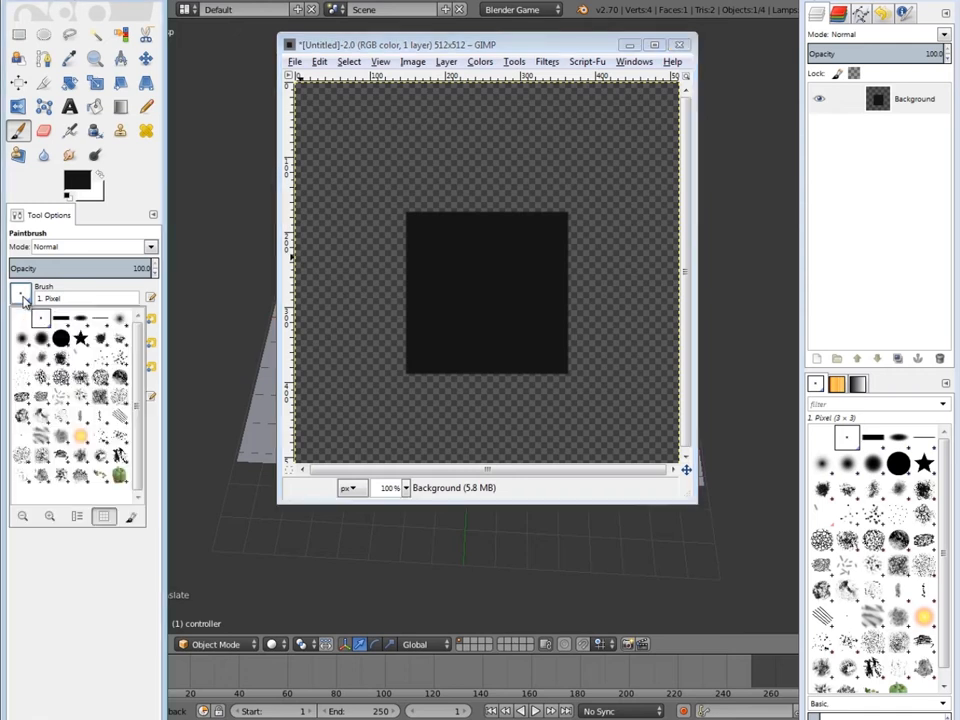
left_click(62, 341)
left_click_drag(57, 321, 15, 322)
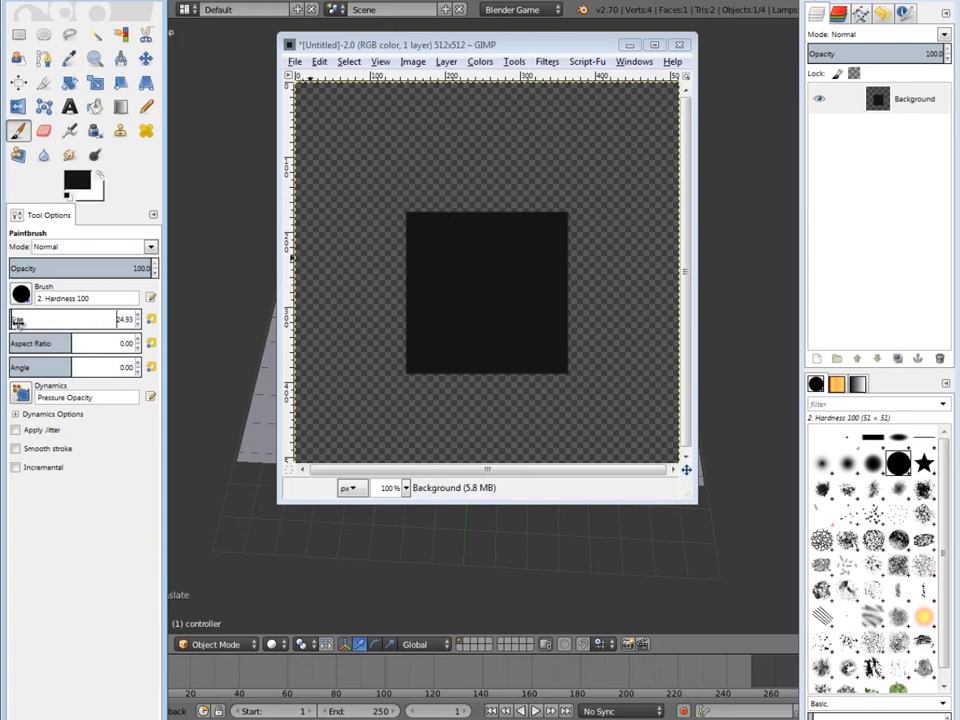
left_click_drag(15, 320, 18, 320)
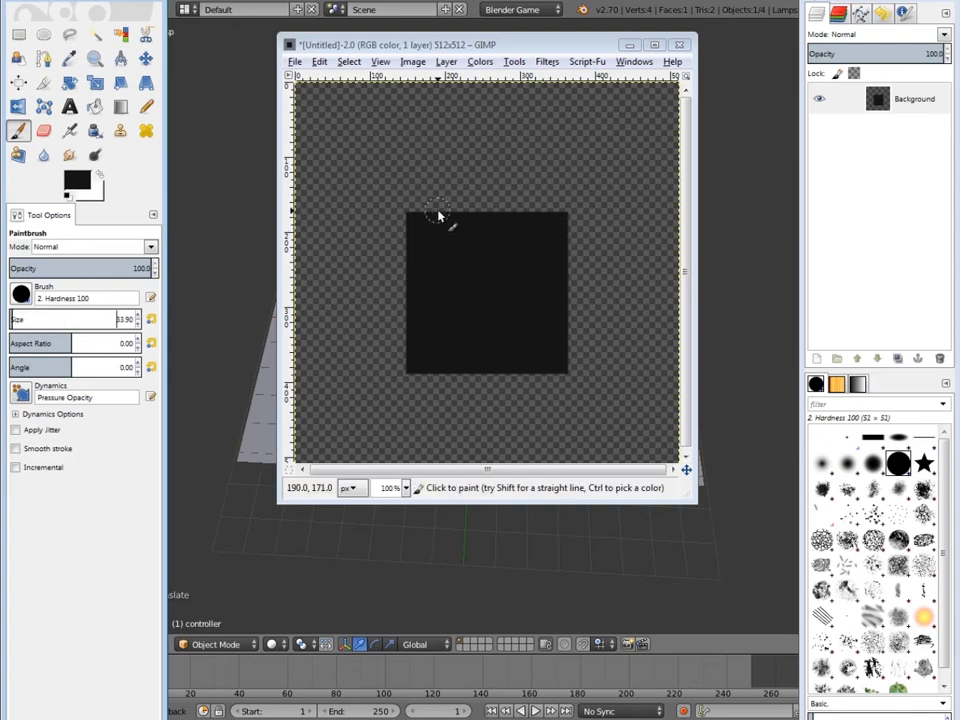
left_click(77, 180)
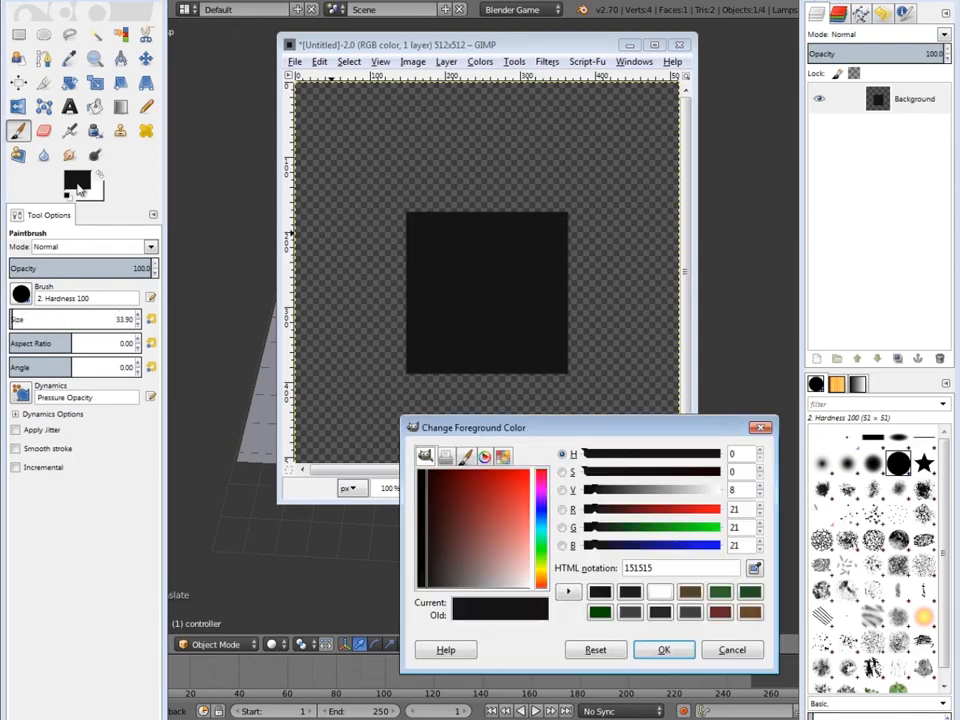
left_click_drag(600, 489, 654, 490)
left_click(664, 650)
mouse_move(442, 210)
left_mouse_down()
mouse_move(450, 152)
mouse_move(488, 127)
mouse_move(531, 179)
mouse_move(536, 212)
left_mouse_up()
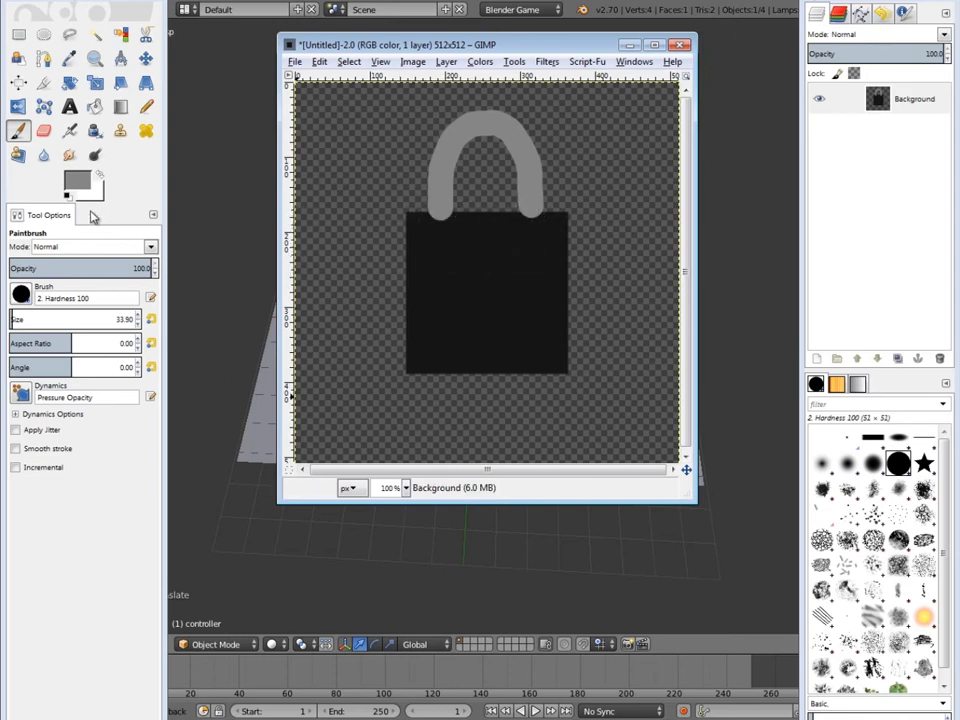
- Paint a larger near-black square over the padlock body and shackle ends with the 1. Pixel brush at size 354.54
left_click(21, 294)
left_click(45, 321)
left_click_drag(39, 324, 525, 343)
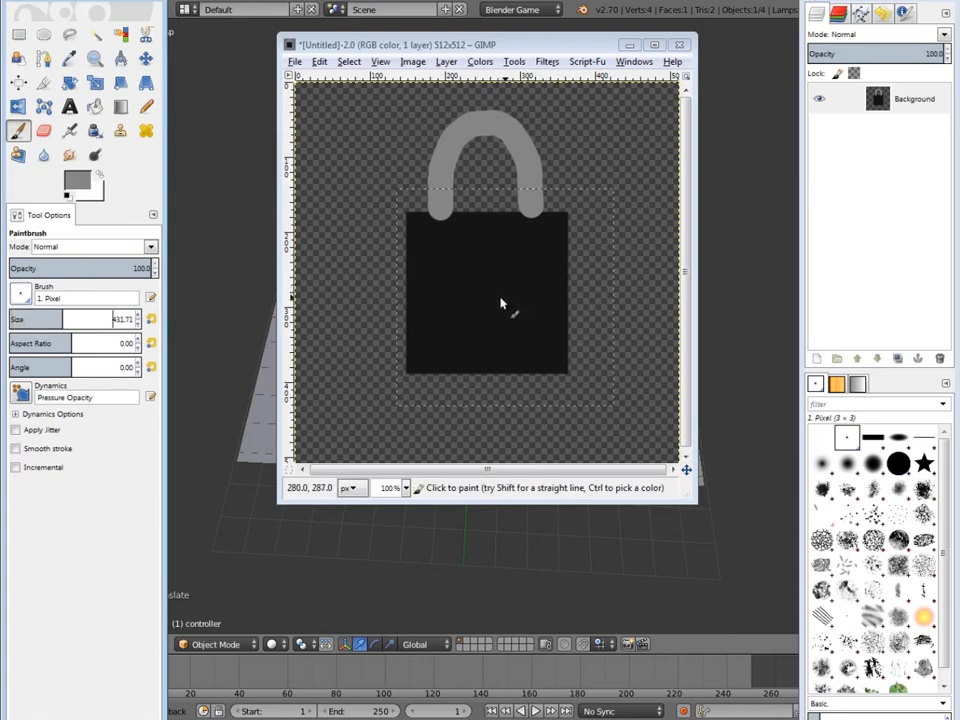
left_click_drag(74, 325, 29, 324)
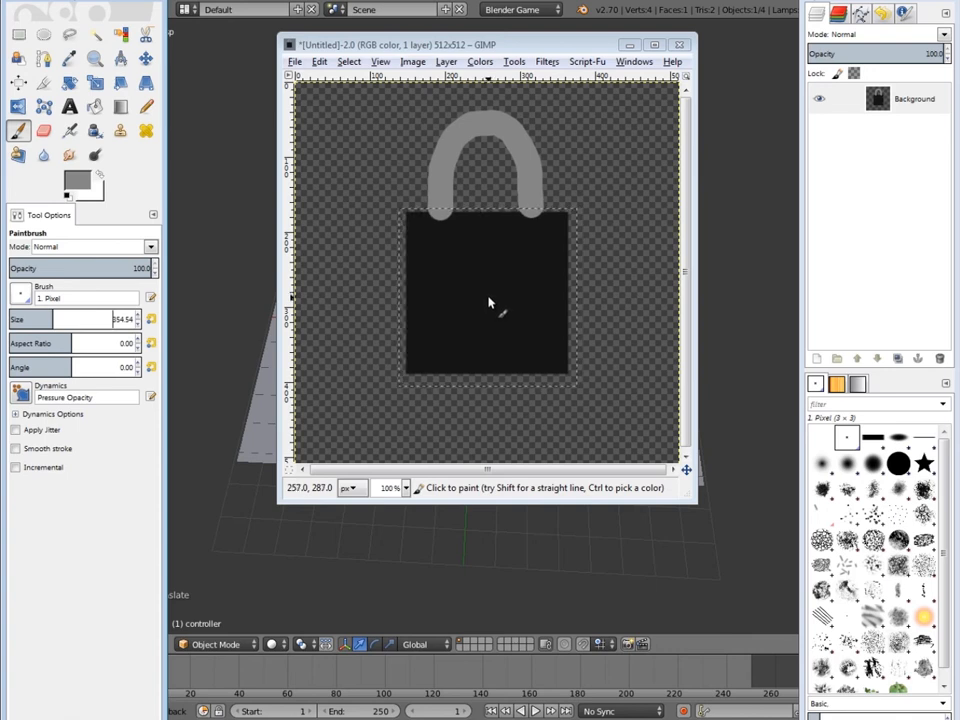
left_click(82, 183)
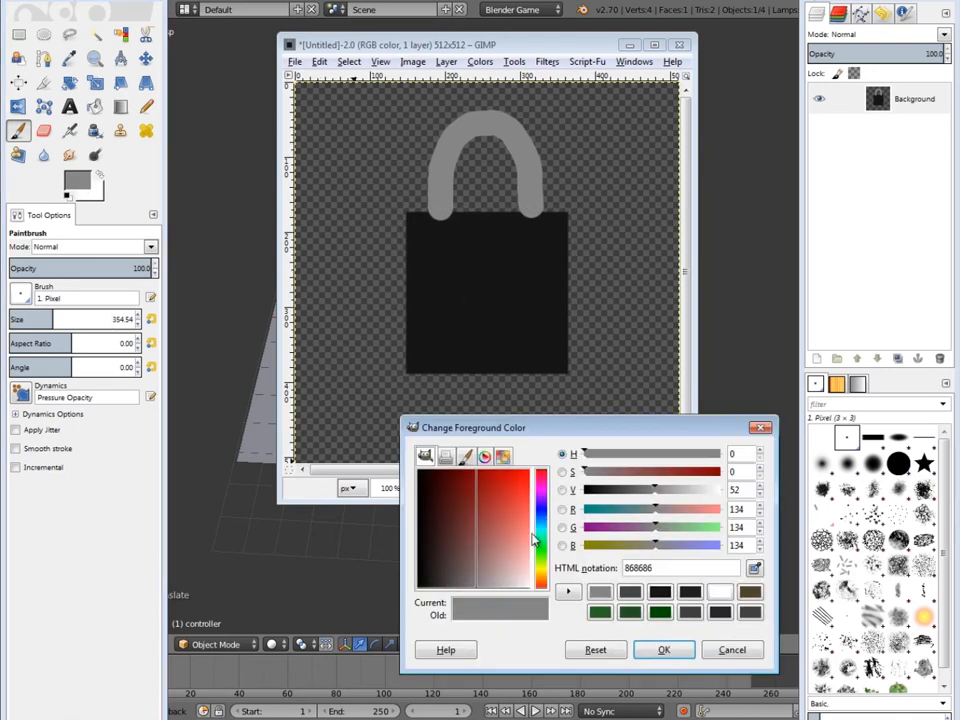
left_click(660, 592)
left_click(663, 649)
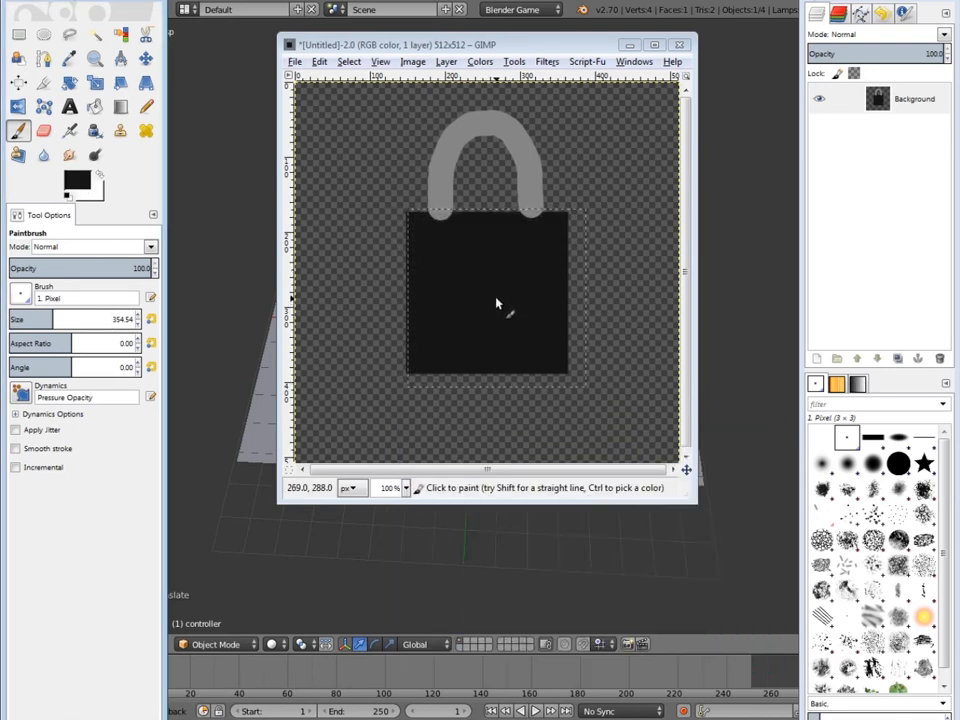
left_click(484, 296)
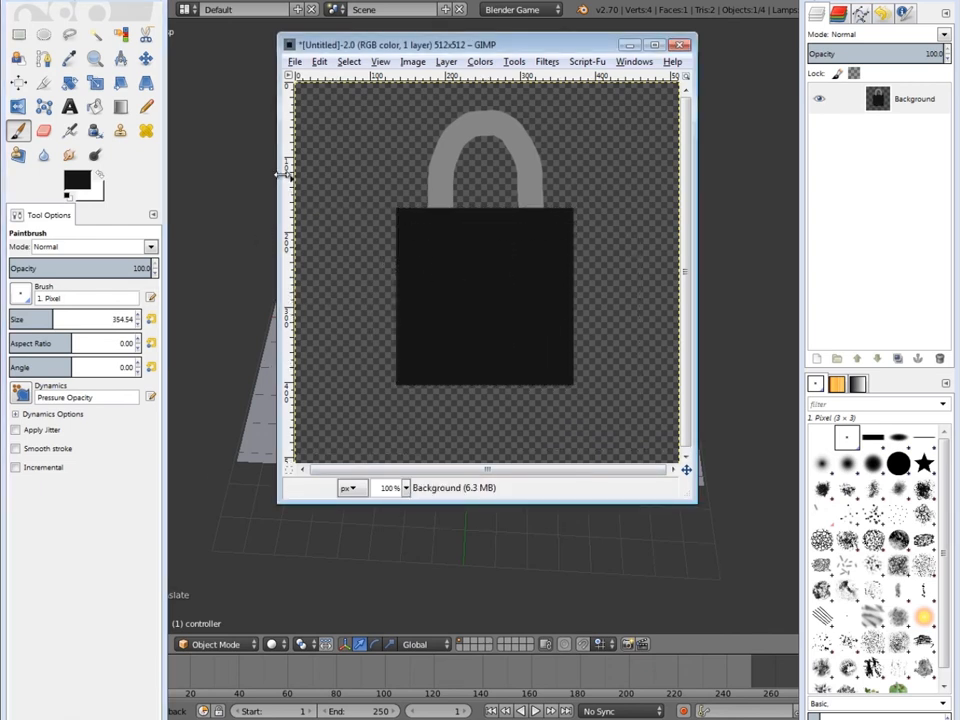
- Export the padlock image to the Documents folder as locksymbol.png with the default PNG options
left_click(295, 61)
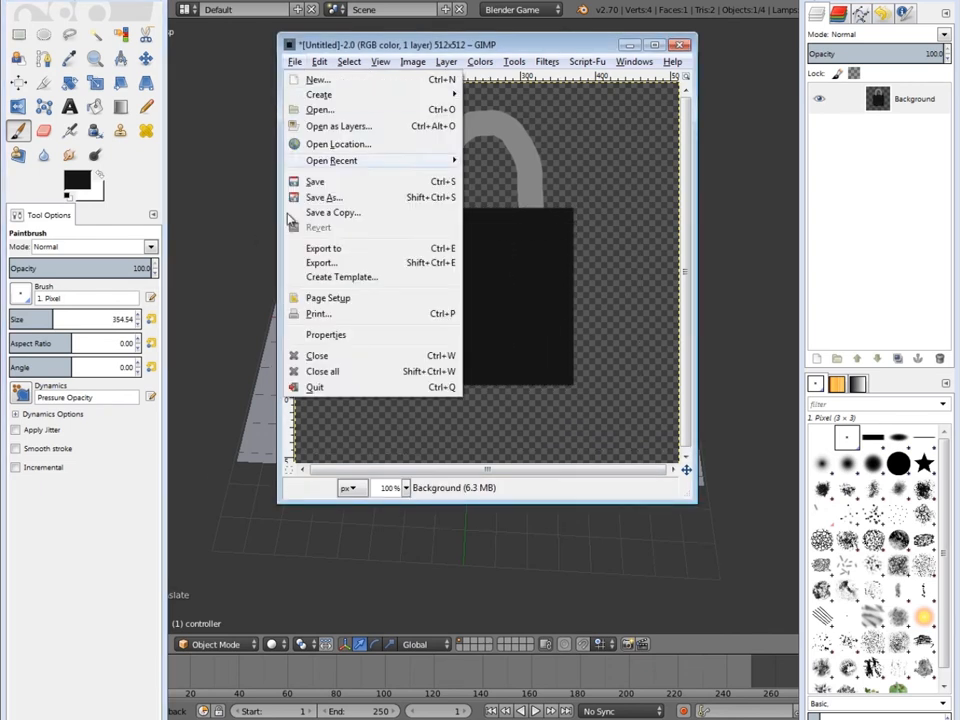
left_click(336, 263)
type("locksymbol.png")
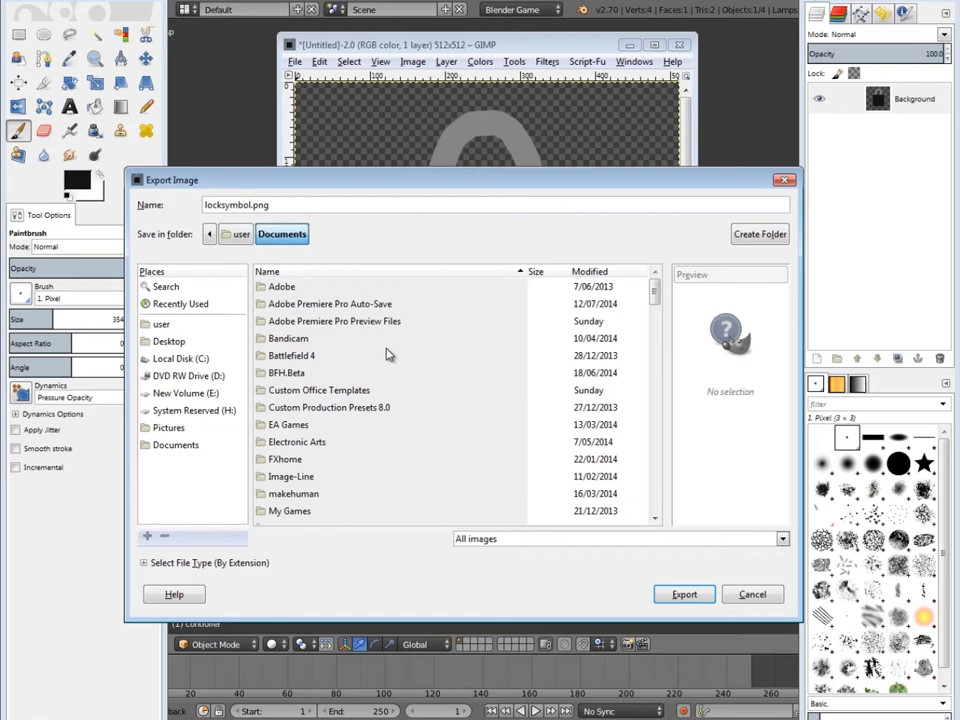
left_click(695, 600)
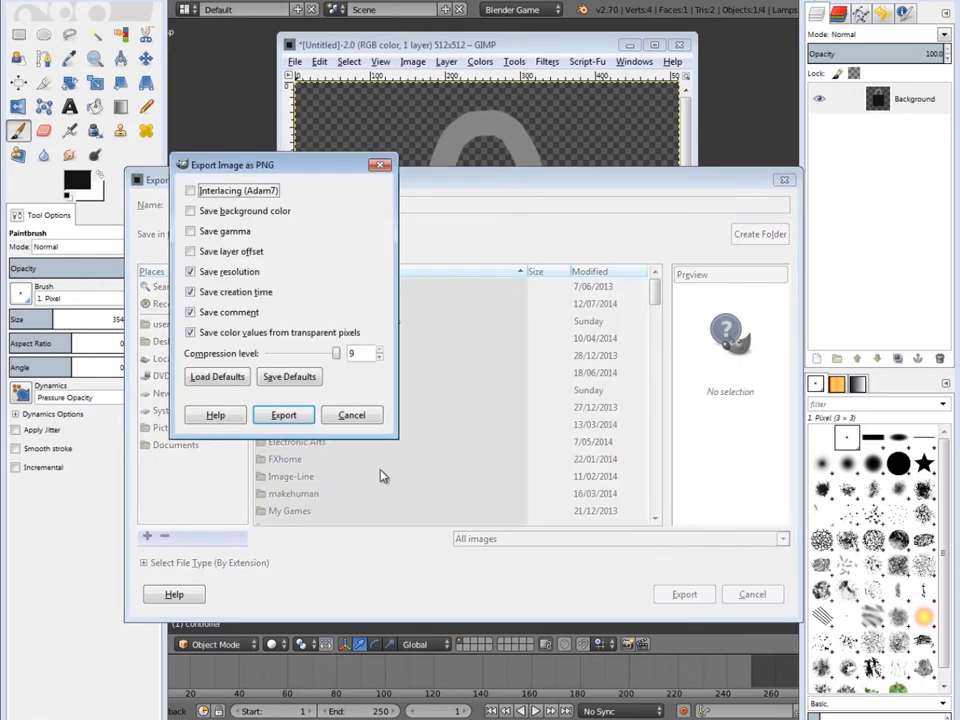
left_click(283, 414)
- Create a new image 512 px wide and 256 px high
left_click_drag(374, 42, 376, 100)
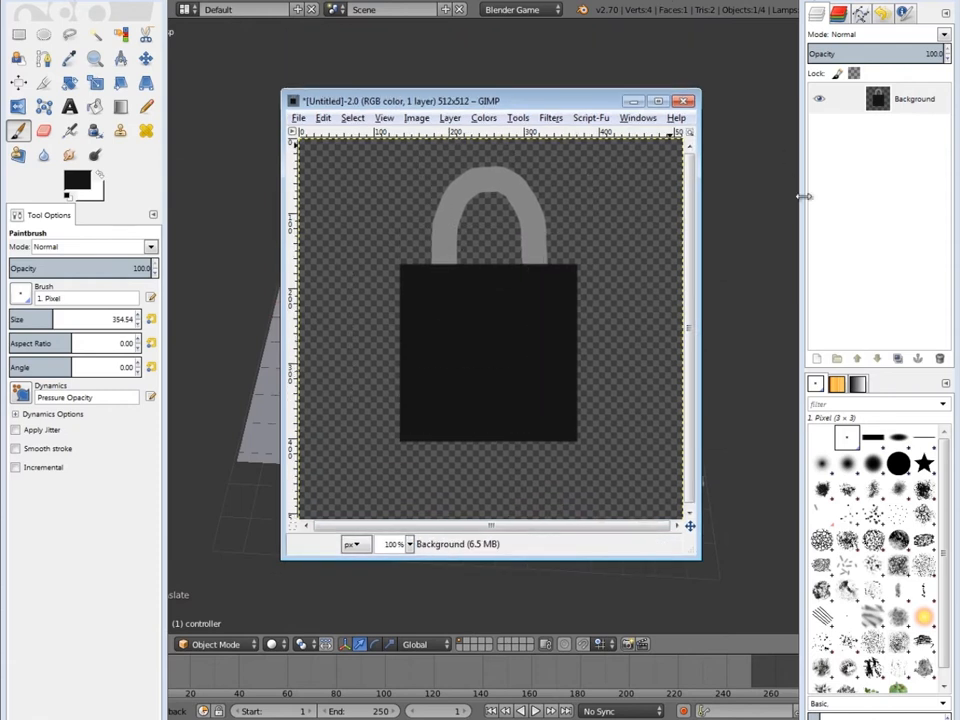
left_click(298, 118)
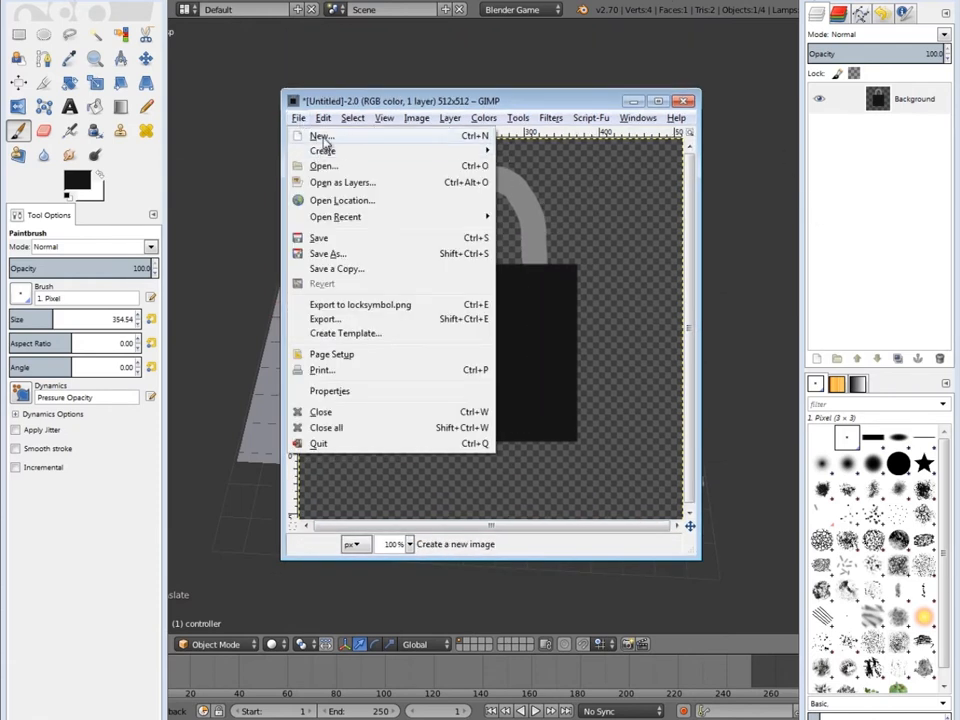
left_click(322, 137)
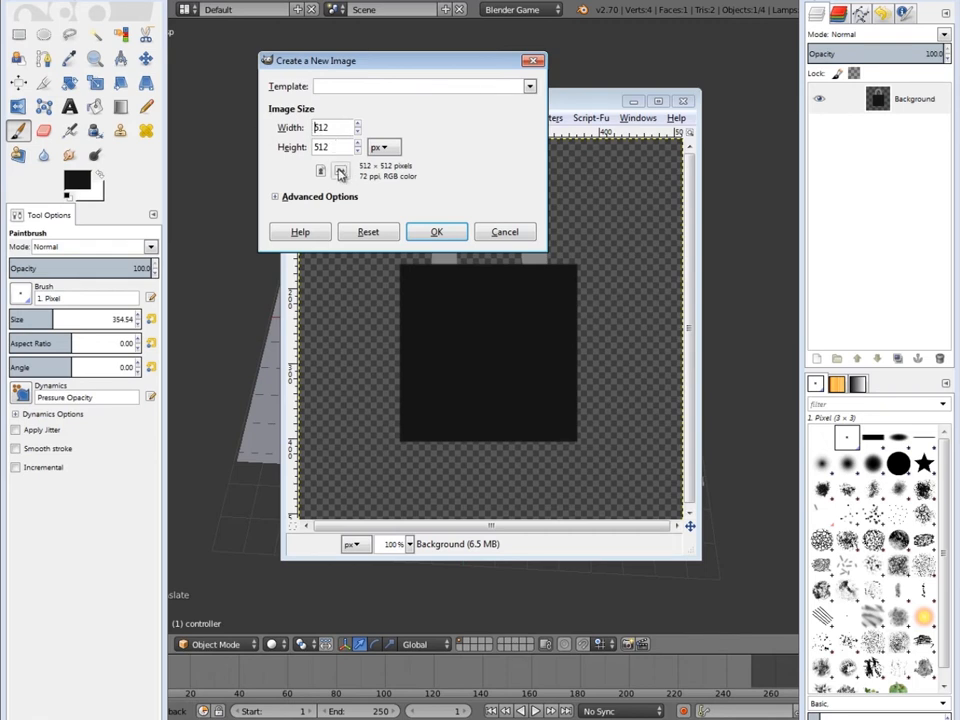
key("Tab")
left_click(432, 231)
left_click_drag(278, 16, 503, 79)
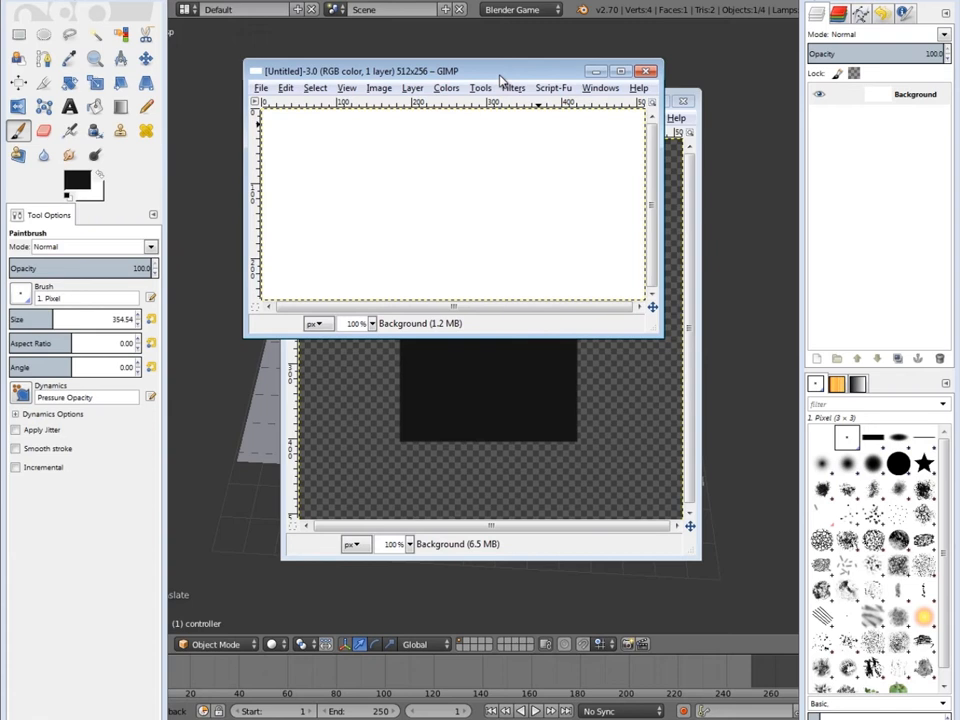
- Make the new image's white background transparent with Color to Alpha
left_click(453, 87)
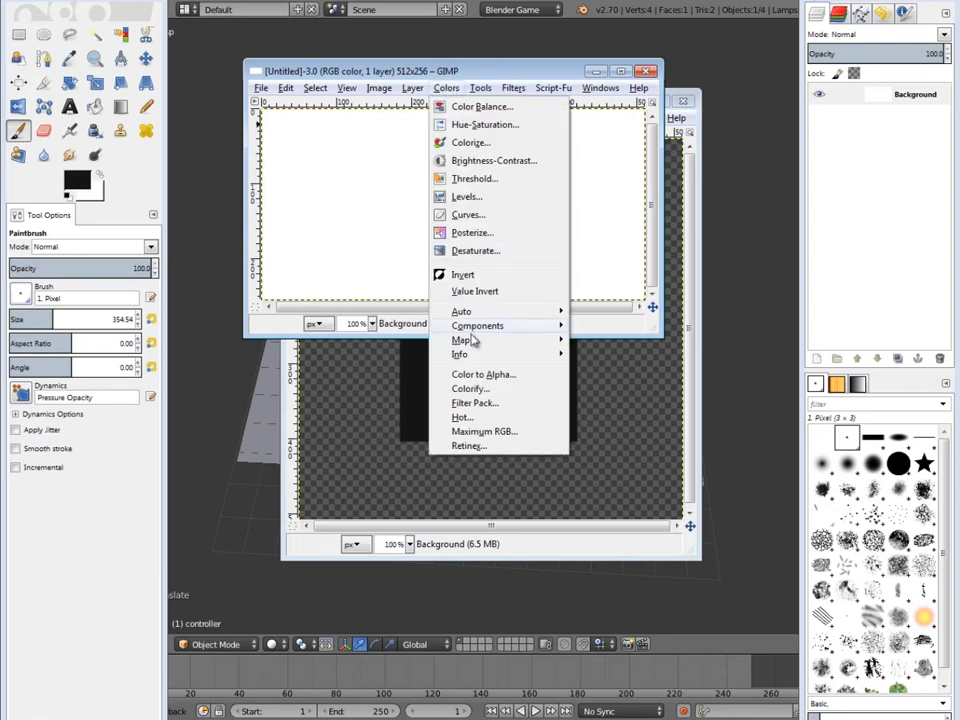
left_click(476, 372)
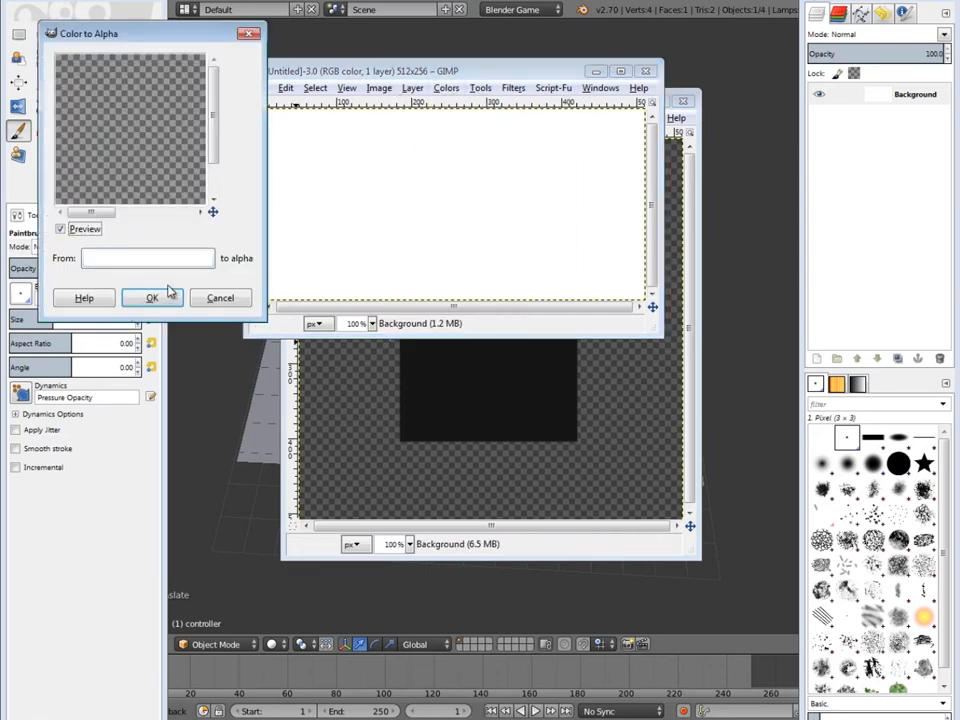
left_click(152, 298)
- Close the exported padlock image without saving and bring the blank transparent image into clear view
left_click_drag(380, 74, 335, 184)
left_click_drag(522, 103, 538, 74)
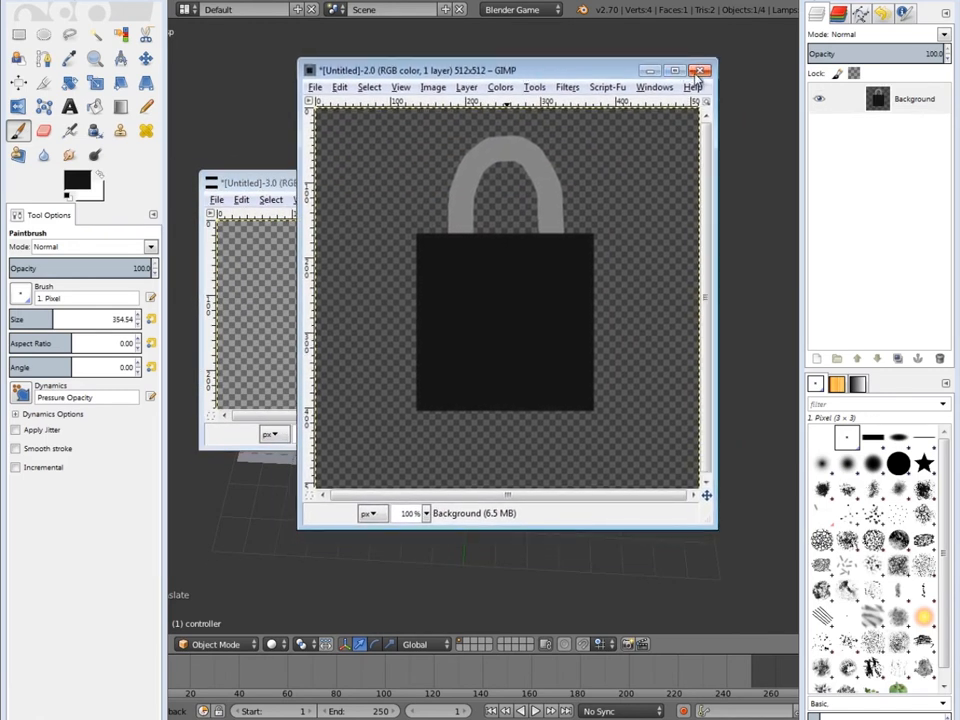
left_click(700, 71)
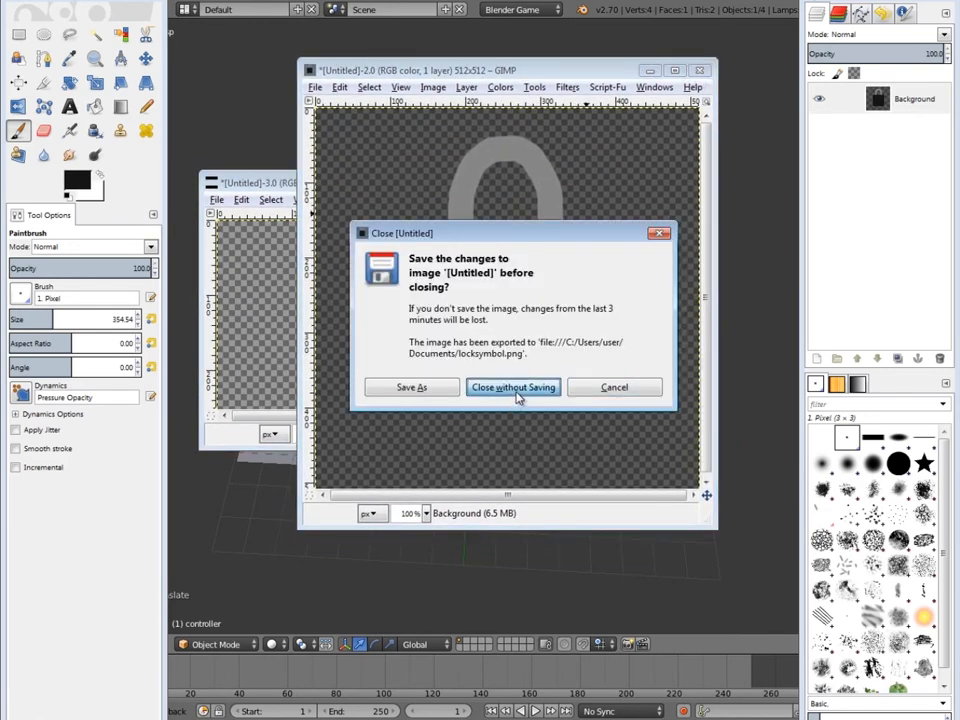
left_click(513, 387)
left_click_drag(440, 184, 465, 130)
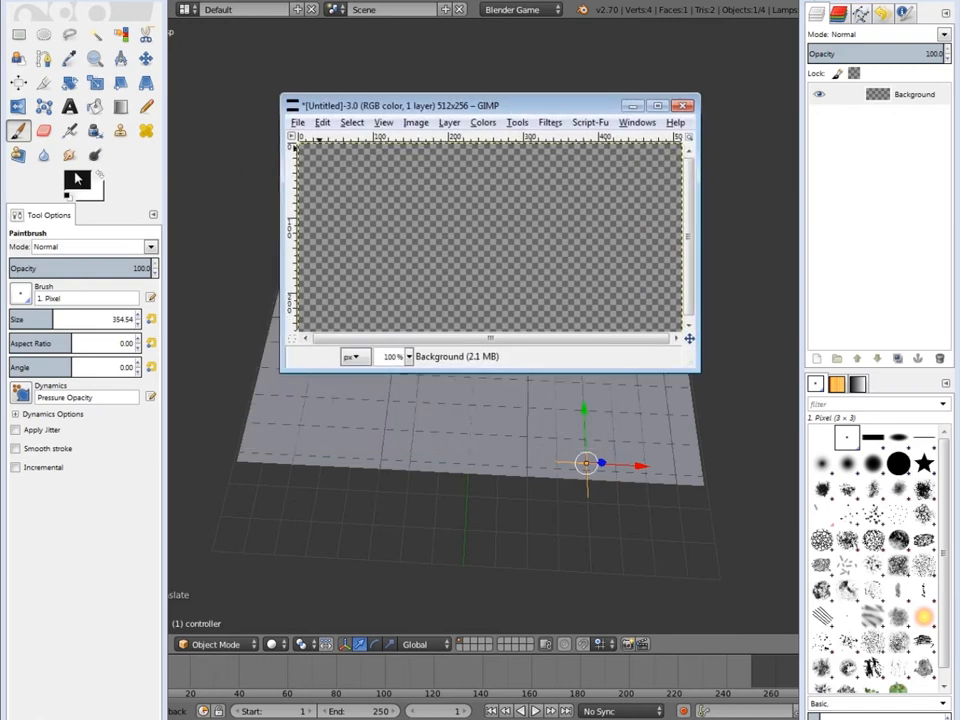
- Set the foreground colour to white and the paintbrush to 2. Hardness 075 at size 18.95
left_click(82, 186)
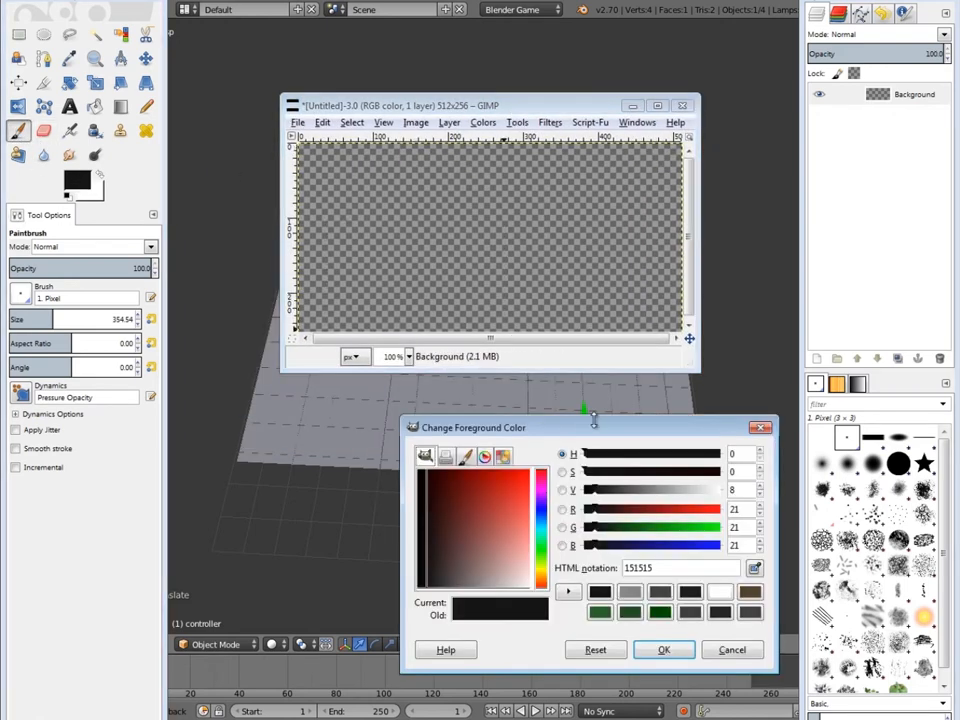
left_click_drag(660, 493, 718, 490)
left_click(666, 650)
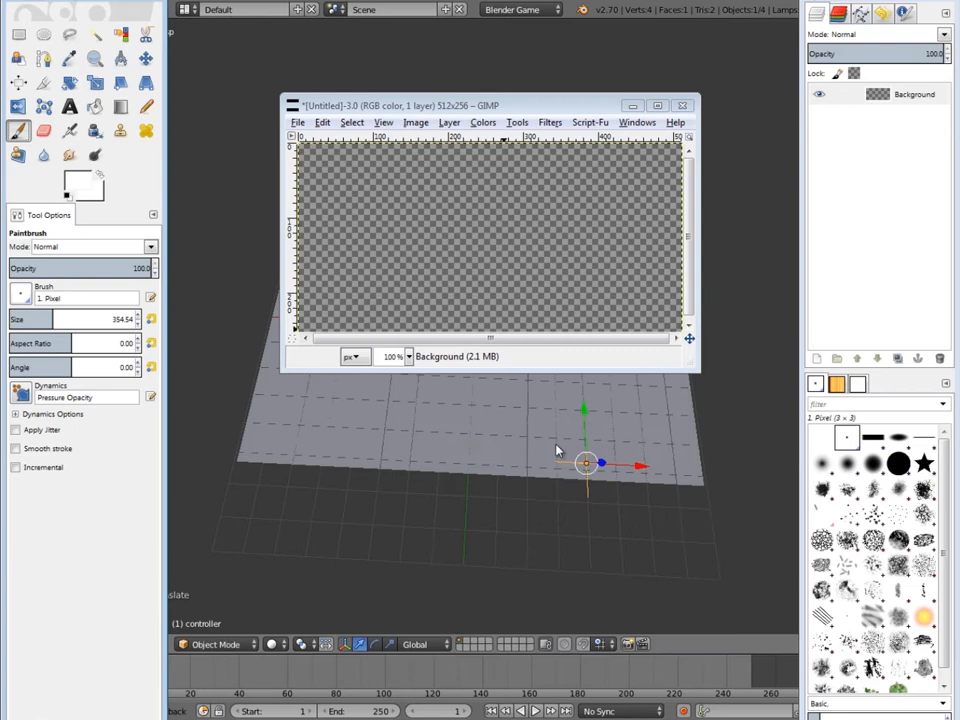
left_click(20, 294)
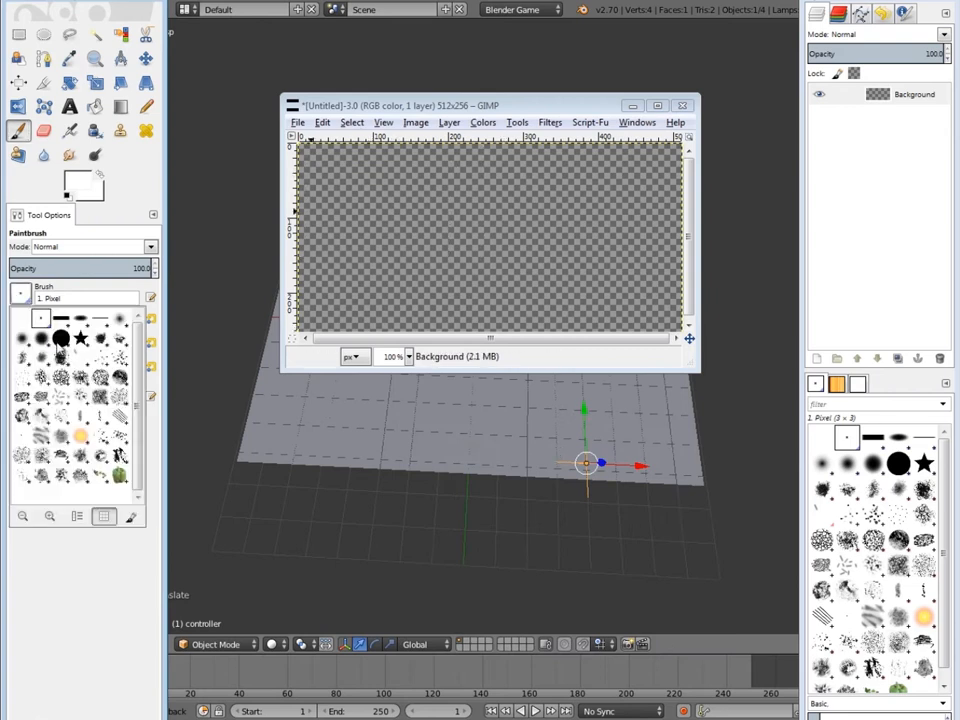
left_click(40, 339)
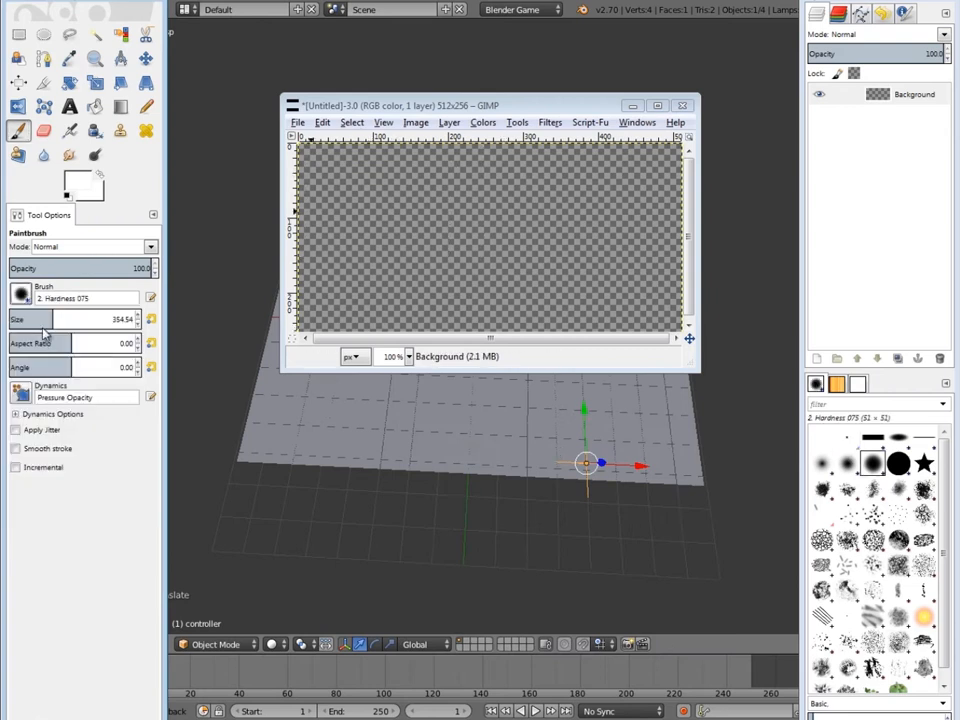
left_click_drag(49, 319, 10, 320)
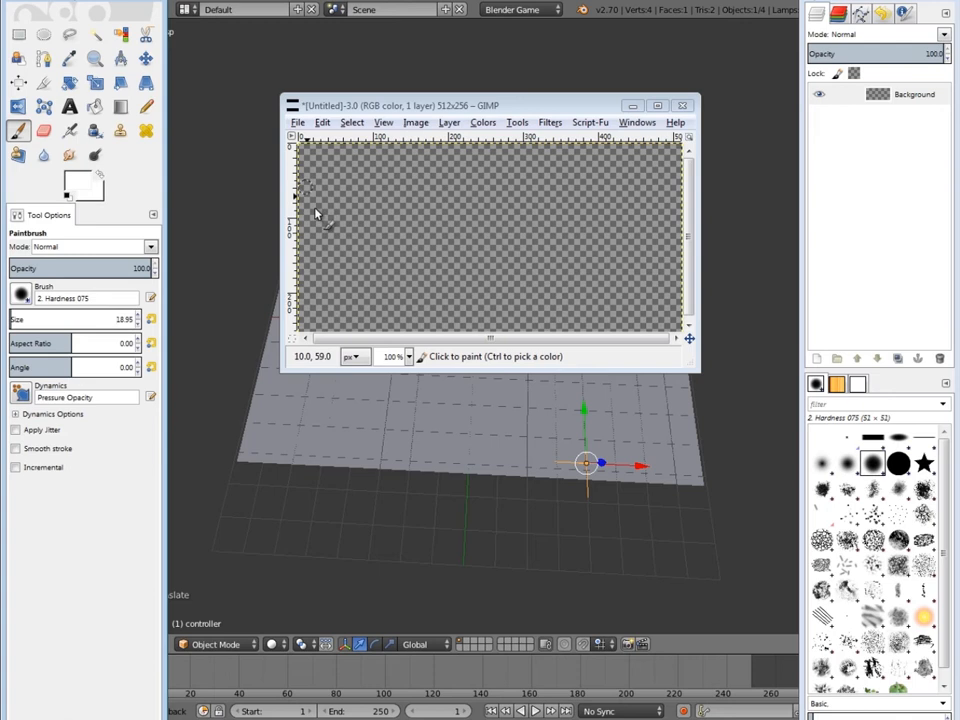
- Hand-paint the words CLICK HERE in white capitals across the upper half of the transparent image
mouse_move(370, 160)
left_mouse_down()
mouse_move(374, 203)
mouse_move(420, 203)
left_mouse_up()
left_click_drag(437, 160, 437, 205)
left_click_drag(468, 165, 472, 213)
mouse_move(499, 170)
left_mouse_down()
mouse_move(478, 192)
mouse_move(498, 204)
left_mouse_up()
mouse_move(529, 165)
left_mouse_down()
mouse_move(529, 192)
mouse_move(551, 200)
mouse_move(551, 188)
left_mouse_up()
mouse_move(570, 169)
left_mouse_down()
mouse_move(573, 203)
mouse_move(598, 166)
left_mouse_up()
left_click_drag(573, 187, 592, 186)
mouse_move(612, 172)
left_mouse_down()
mouse_move(611, 205)
mouse_move(632, 204)
left_mouse_up()
mouse_move(645, 169)
left_mouse_down()
mouse_move(647, 197)
mouse_move(663, 202)
left_mouse_up()
left_click_drag(645, 169, 662, 167)
left_click_drag(646, 187, 661, 185)
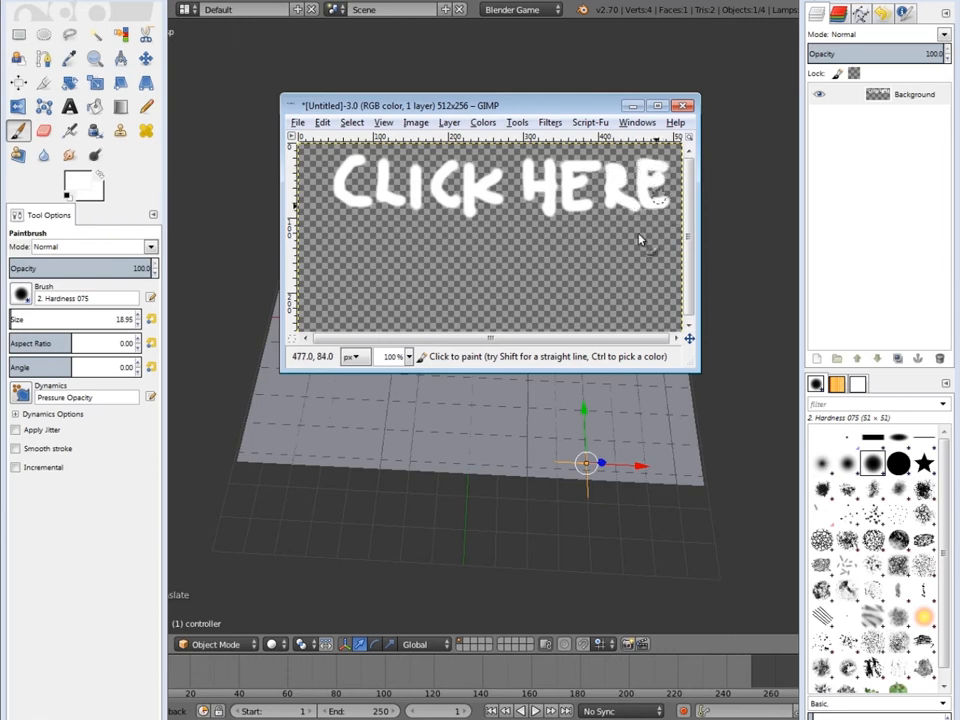
- Hand-paint TO PLAY! in white capitals as a second line below CLICK HERE
left_click_drag(321, 239, 361, 238)
left_click_drag(340, 240, 343, 277)
left_click_drag(388, 246, 440, 290)
mouse_move(440, 246)
left_mouse_down()
mouse_move(442, 270)
mouse_move(506, 290)
left_mouse_up()
mouse_move(514, 290)
left_mouse_down()
mouse_move(543, 290)
mouse_move(536, 272)
mouse_move(570, 268)
left_mouse_up()
left_click(553, 236)
left_click_drag(588, 236, 570, 291)
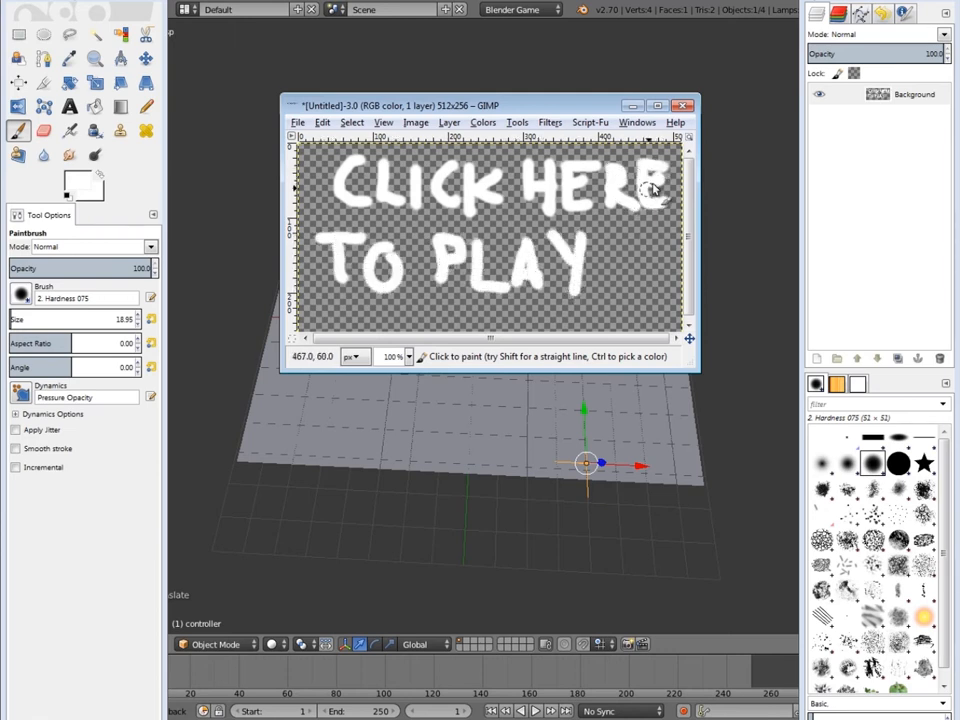
left_click_drag(617, 236, 613, 281)
left_click(613, 298)
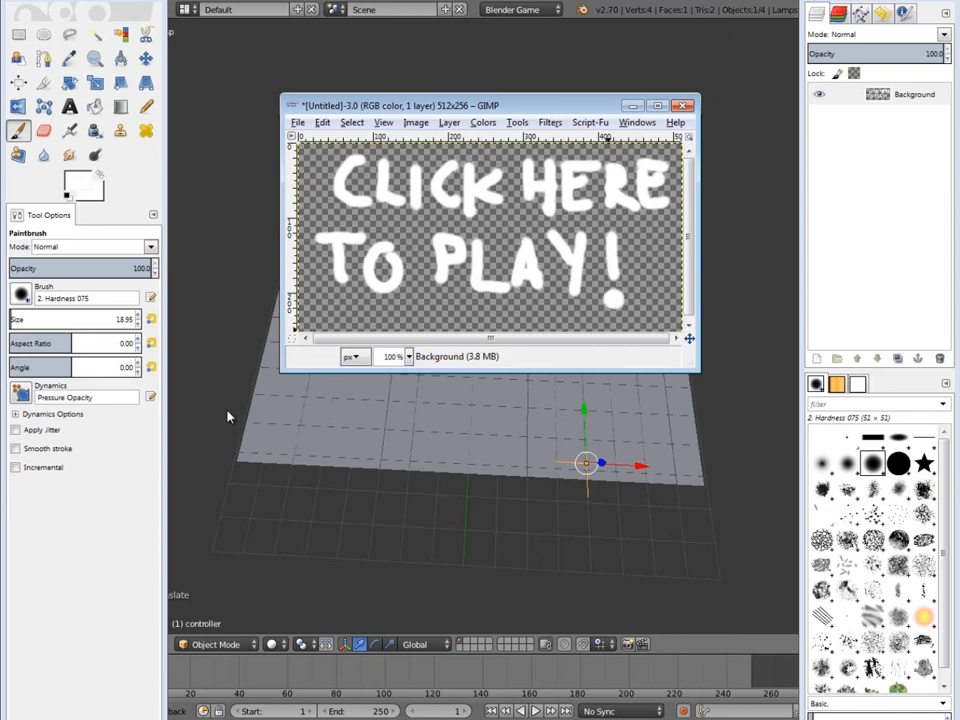
- Export the click-to-play message to the Documents folder as clicktoplaymsg.png with the default PNG options
left_click(298, 122)
left_click(324, 324)
type("clicktoplaymsg.png")
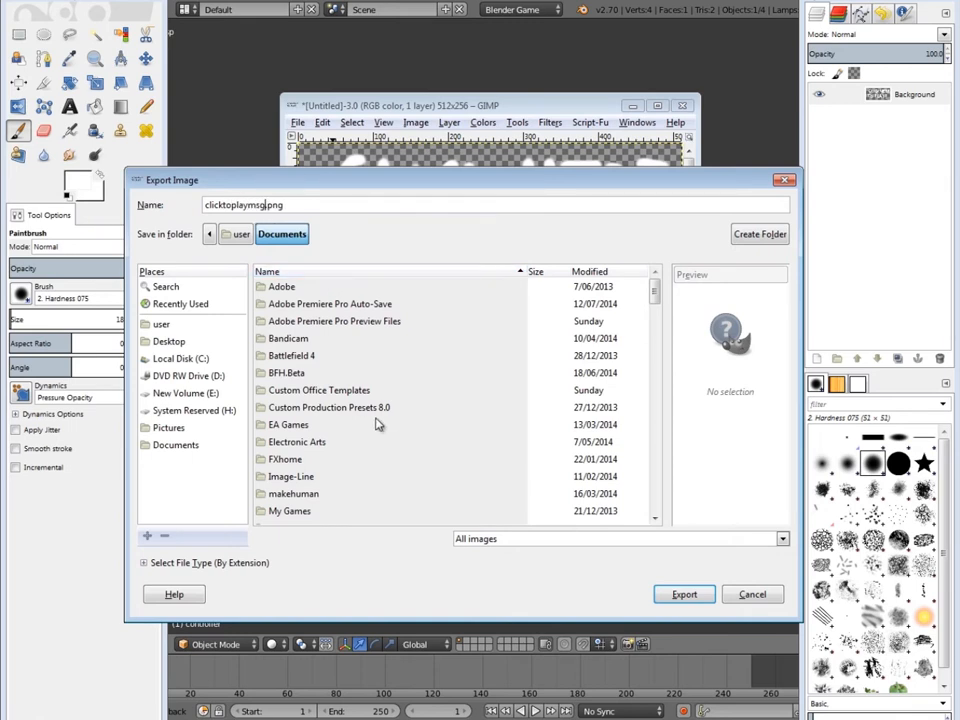
left_click(685, 598)
left_click(210, 339)
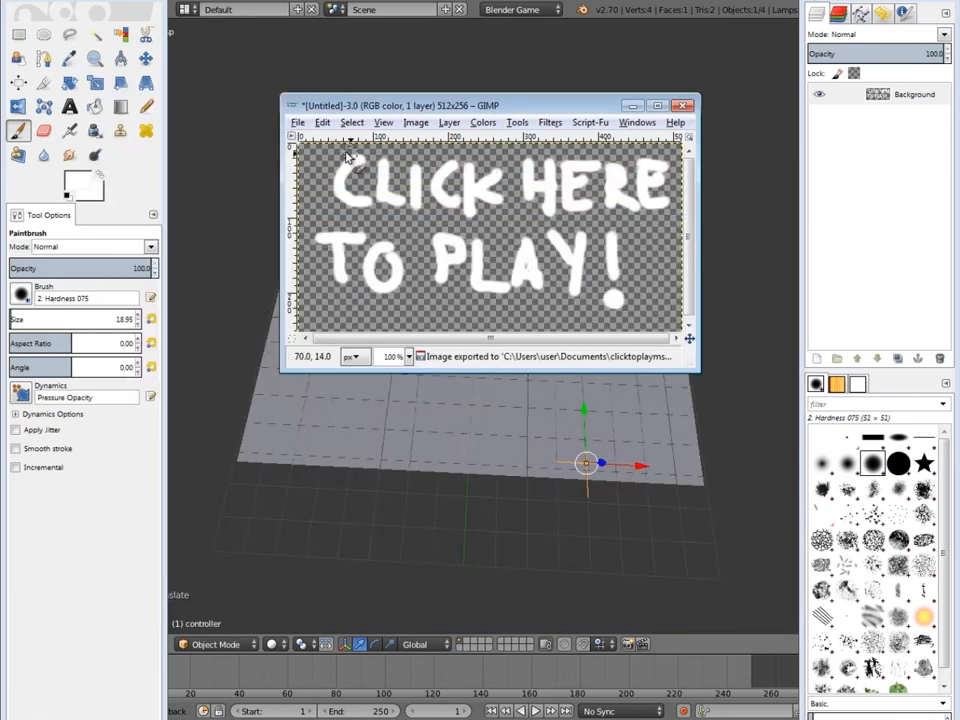
- Create another 512 x 256 px image and turn its white background transparent with Color to Alpha
left_click(298, 122)
left_click(320, 139)
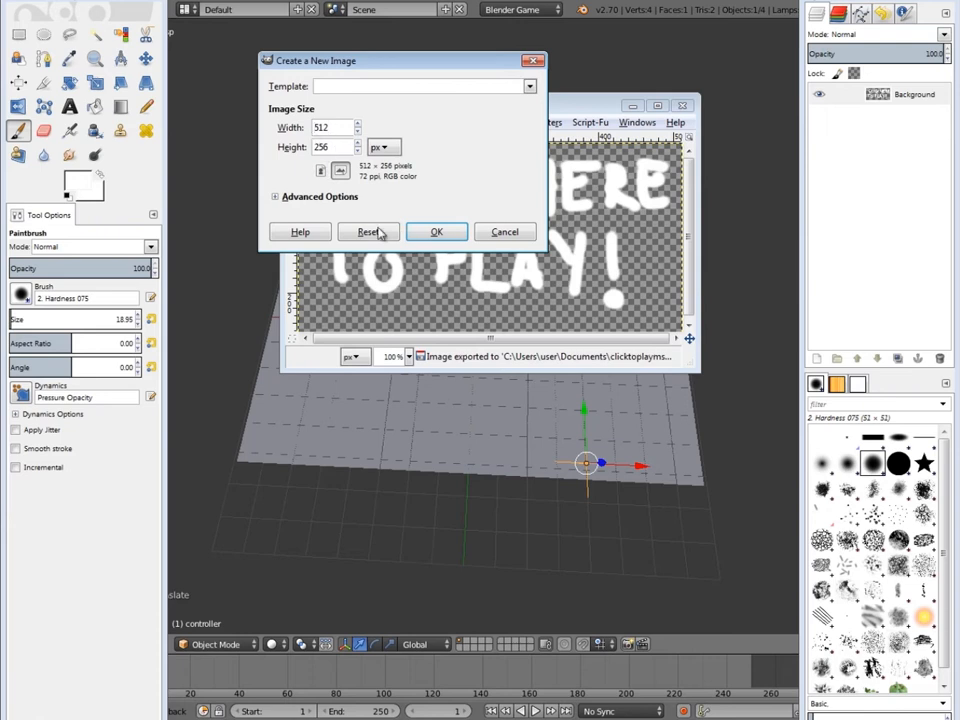
left_click(436, 231)
left_click_drag(365, 136, 487, 139)
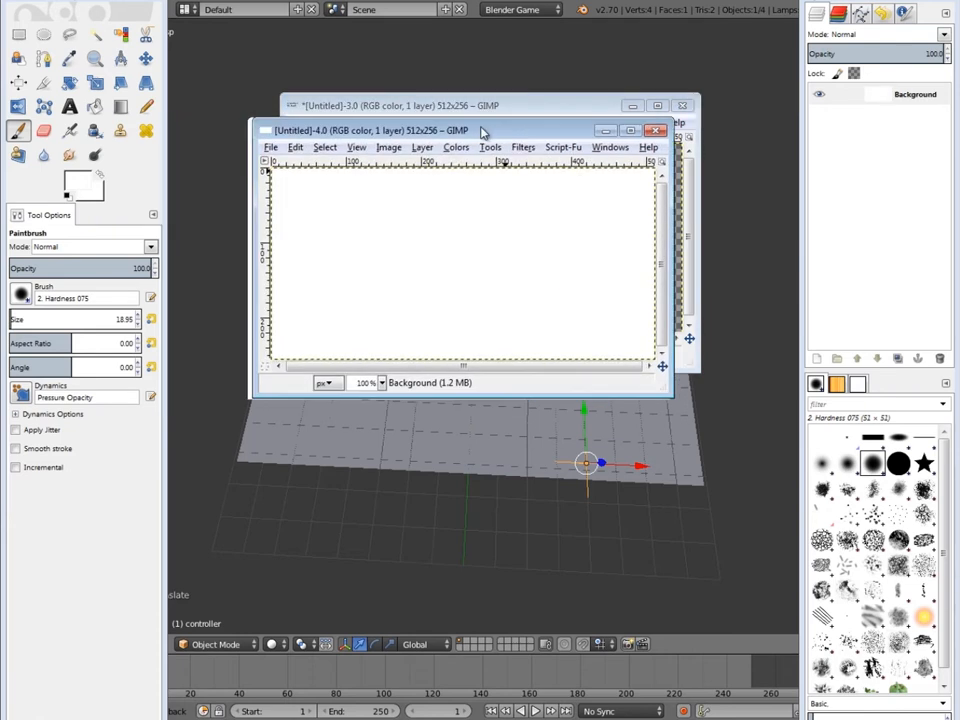
left_click(456, 147)
left_click(496, 440)
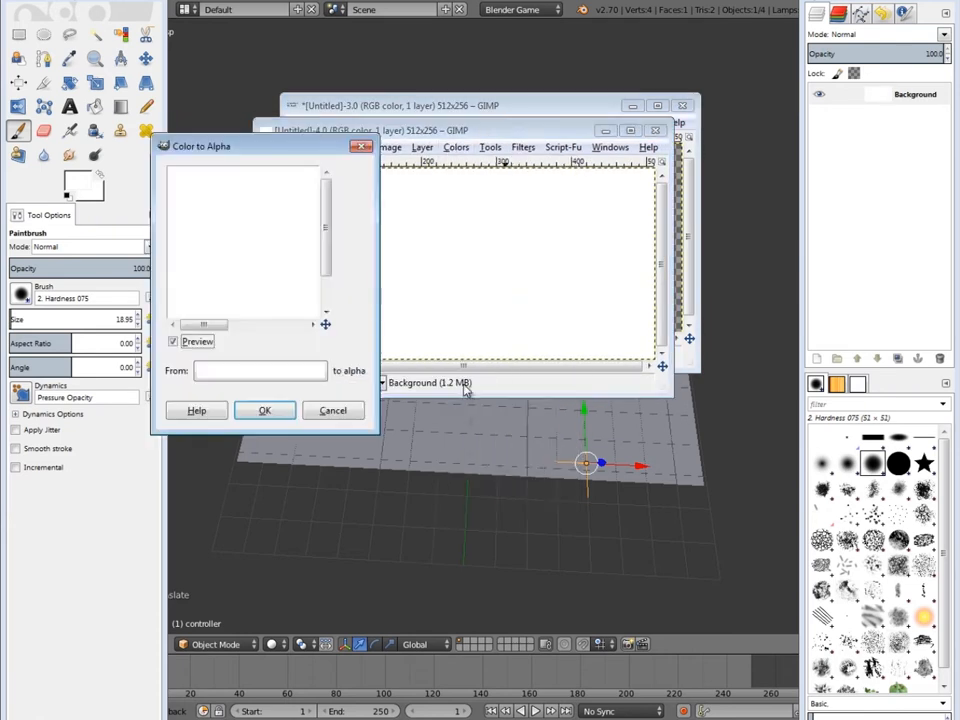
left_click(279, 411)
- Hand-paint the word LOCKED in large white capitals across the transparent image
left_click_drag(296, 193, 343, 291)
left_click_drag(378, 214, 372, 216)
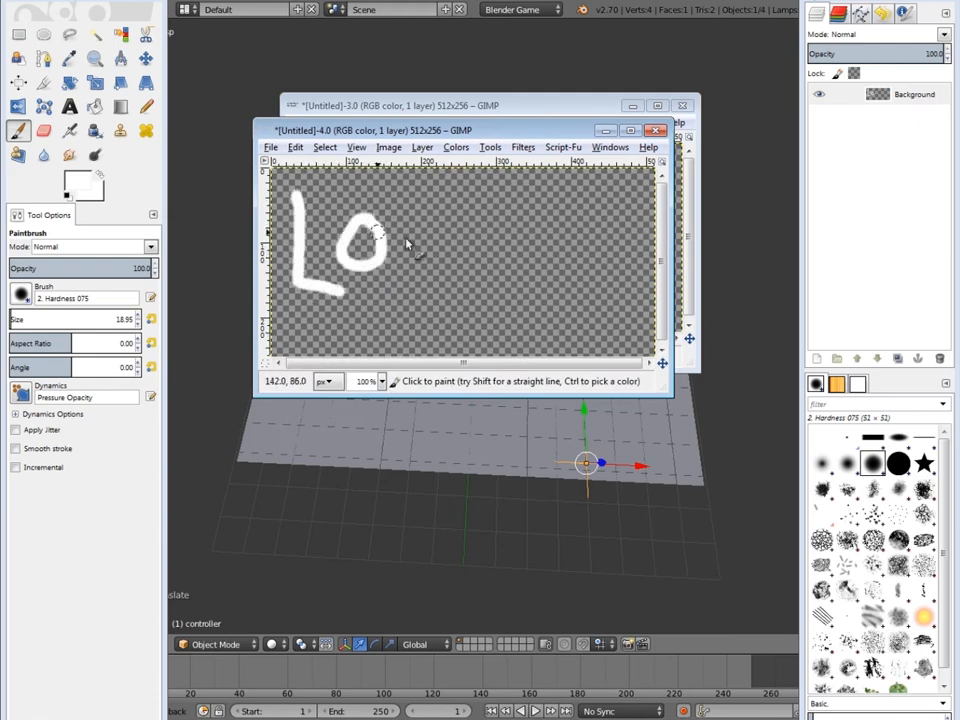
left_click_drag(440, 218, 442, 272)
left_click_drag(462, 190, 462, 282)
left_click_drag(505, 218, 510, 280)
left_click_drag(538, 215, 565, 288)
mouse_move(512, 240)
left_mouse_down()
mouse_move(556, 236)
mouse_move(575, 210)
left_mouse_up()
left_click_drag(584, 205, 586, 288)
- Export the LOCKED message to the Documents folder as lockedmsg.png with the default PNG options
left_click(270, 147)
left_click(318, 351)
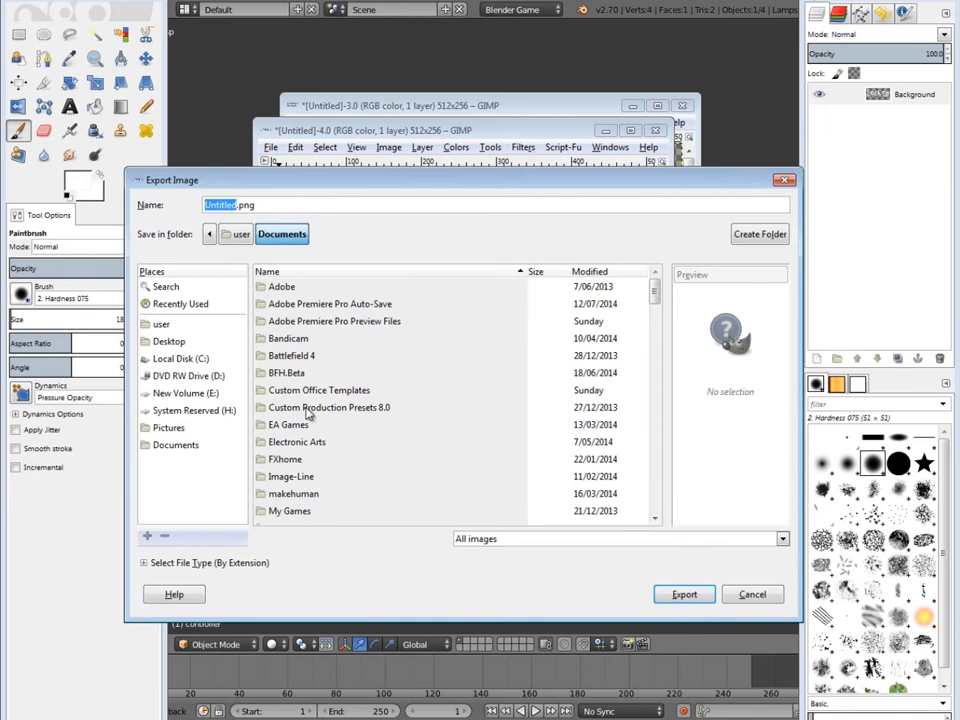
type("l")
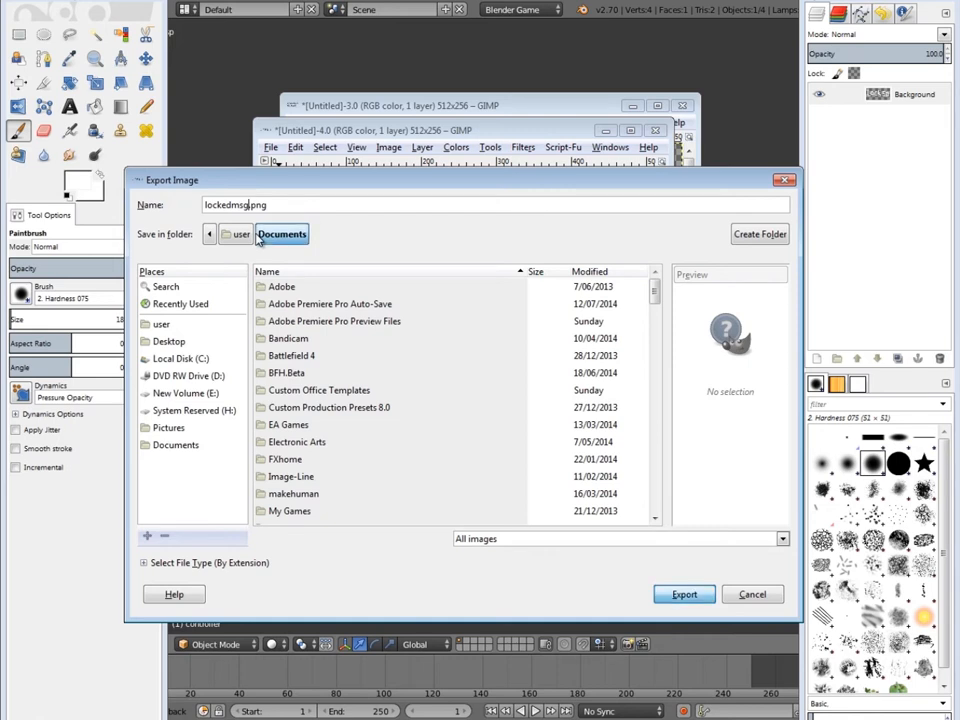
key("Return")
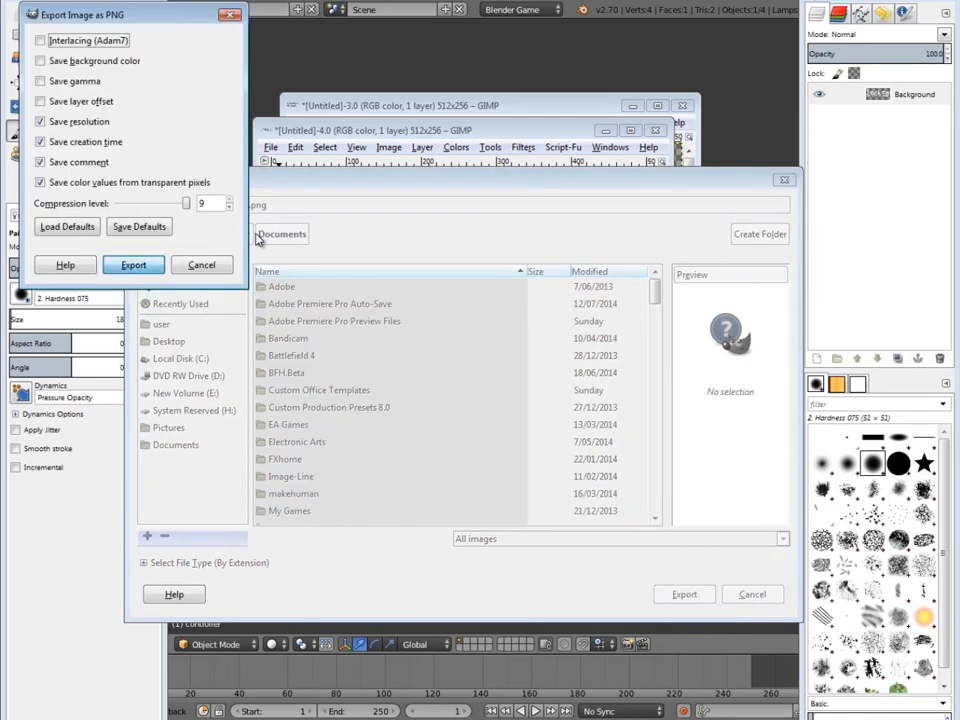
left_click(133, 266)
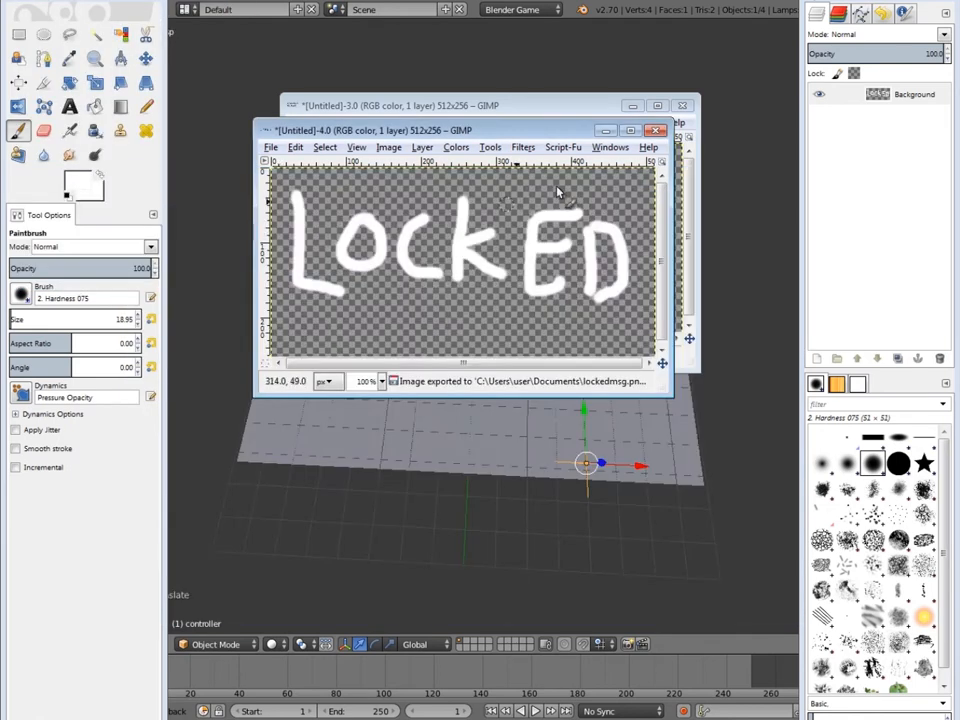
- Close both message images without saving and quit GIMP to return to the Blender scene
left_click(655, 130)
left_click(472, 353)
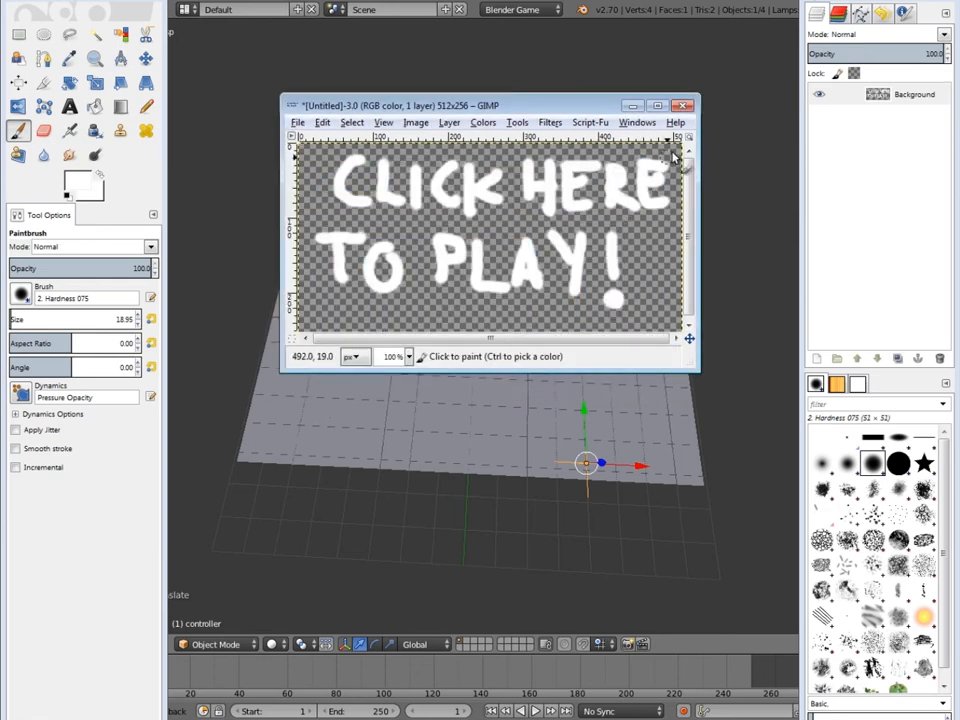
left_click(682, 105)
left_click(495, 326)
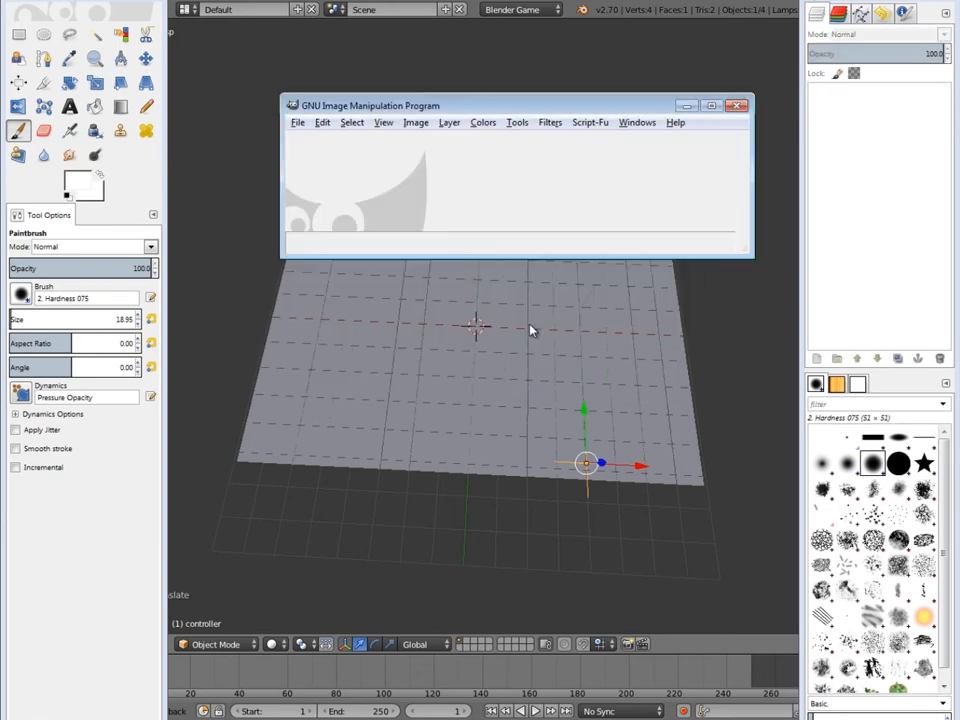
left_click(735, 106)
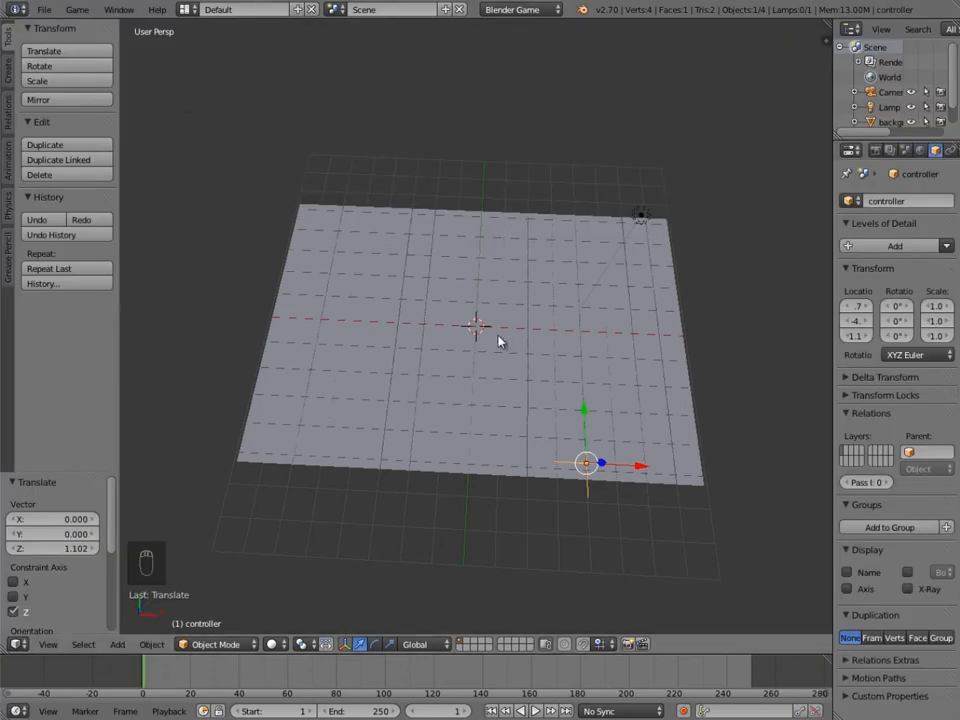
- Give the background plane a new material with its specular intensity set to 0
key("KP_0")
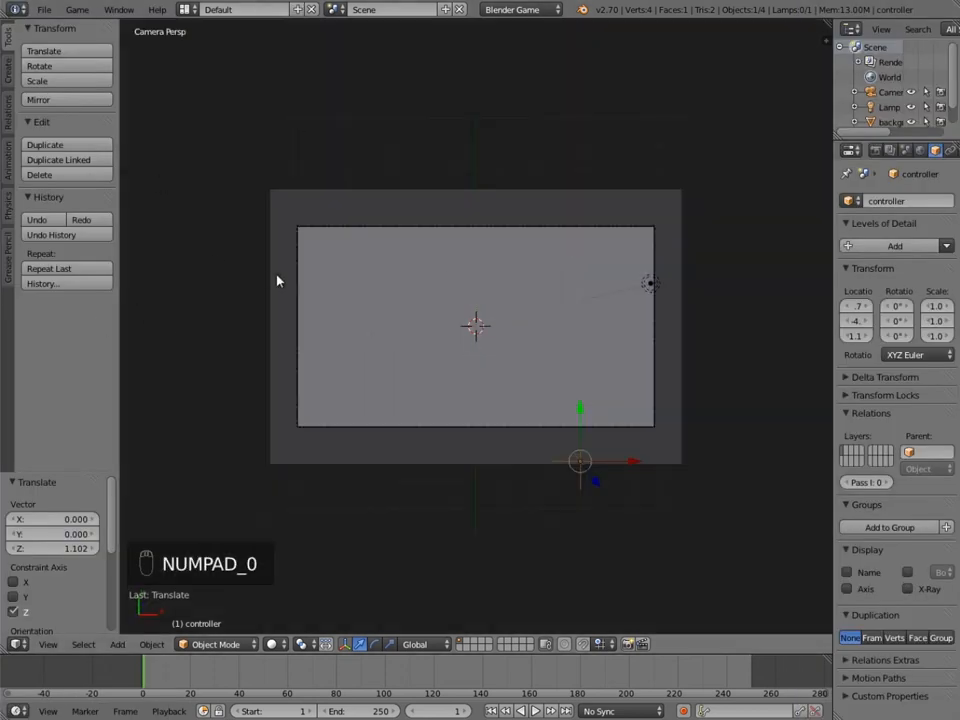
right_click(497, 292)
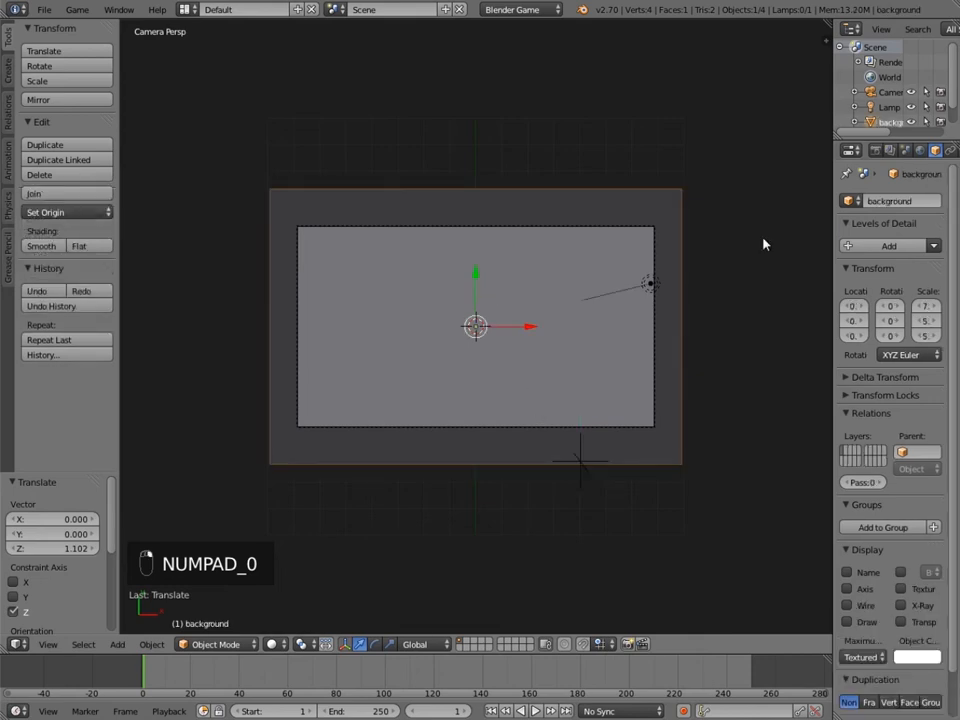
scroll(899, 154, "down", 3)
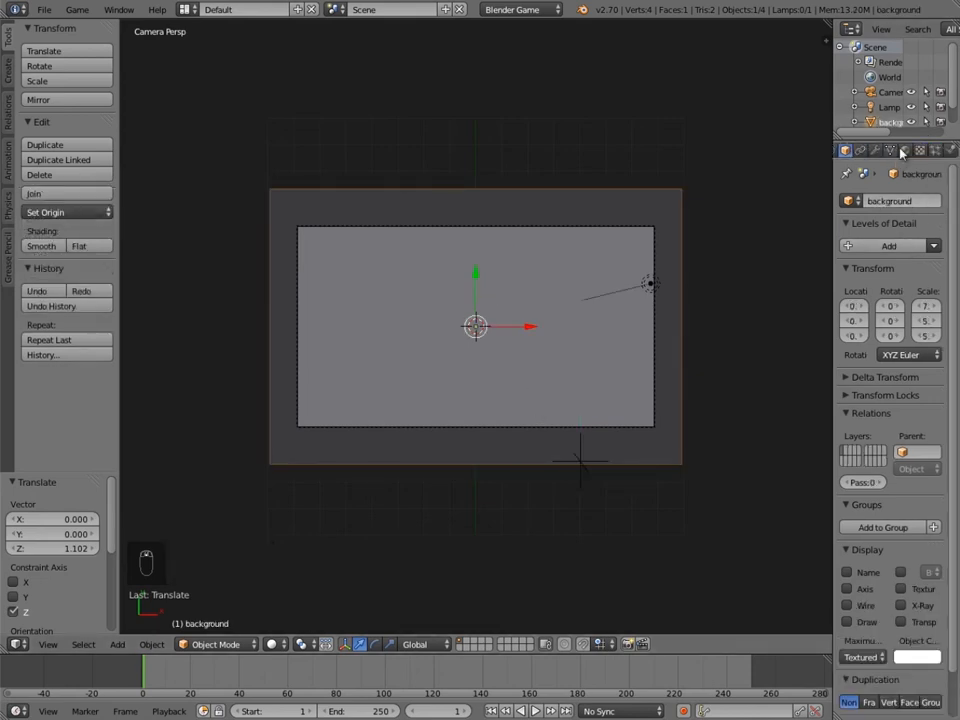
left_click(876, 151)
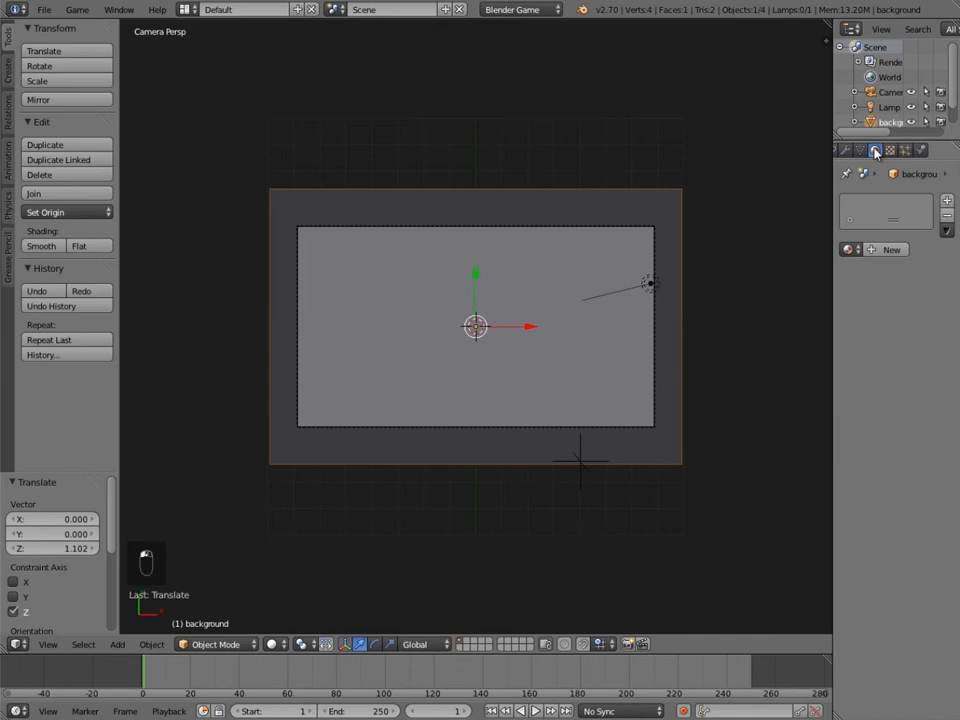
left_click(887, 250)
scroll(866, 444, "down", 2)
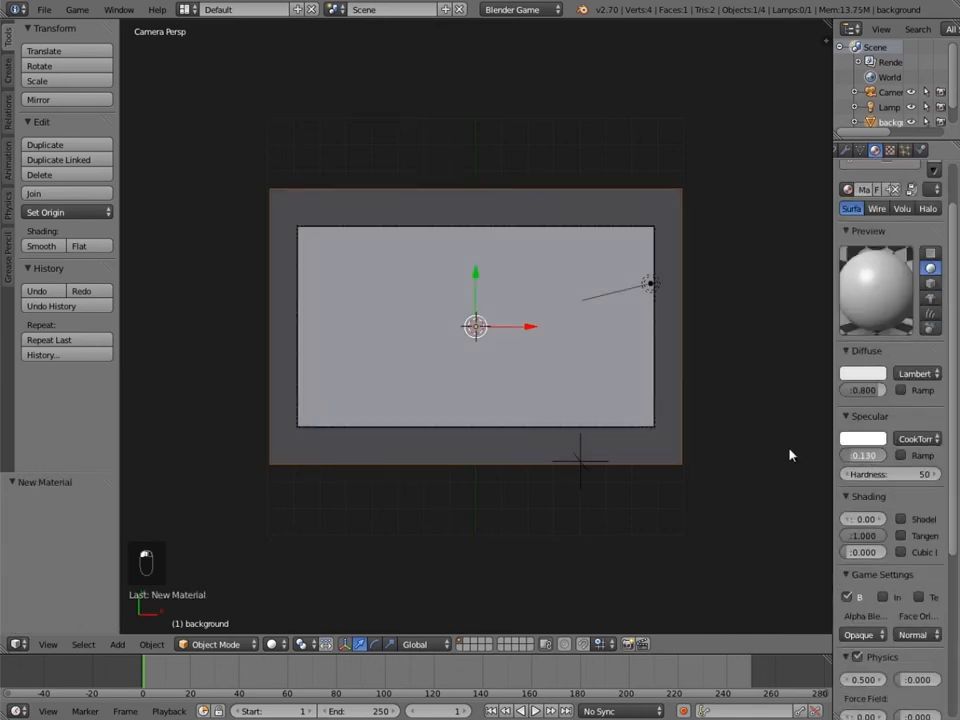
scroll(846, 564, "down", 2)
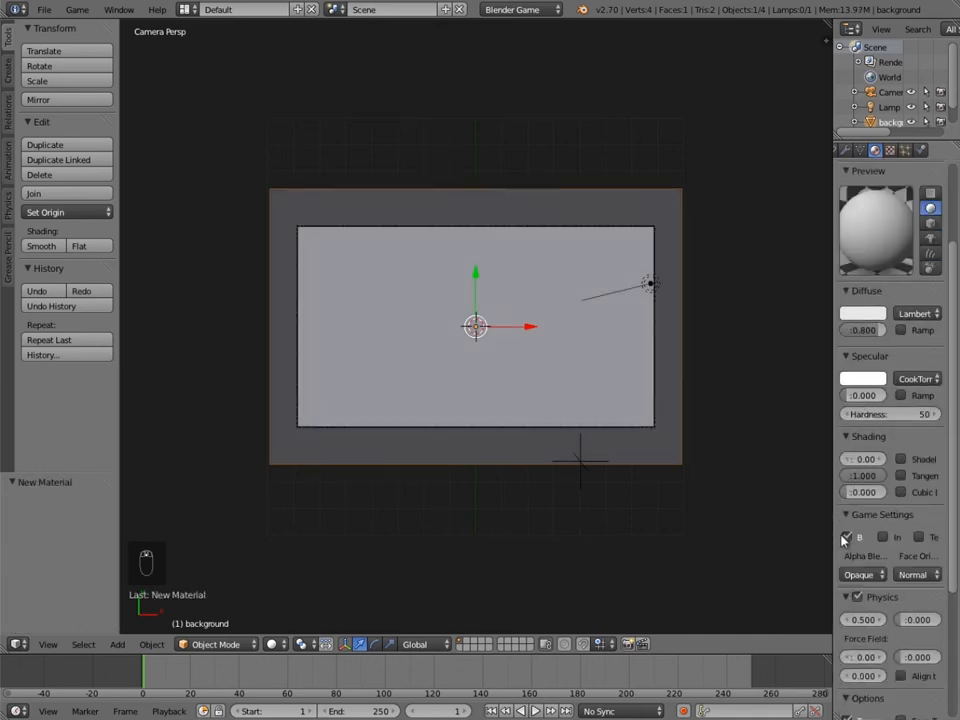
scroll(885, 630, "down", 1)
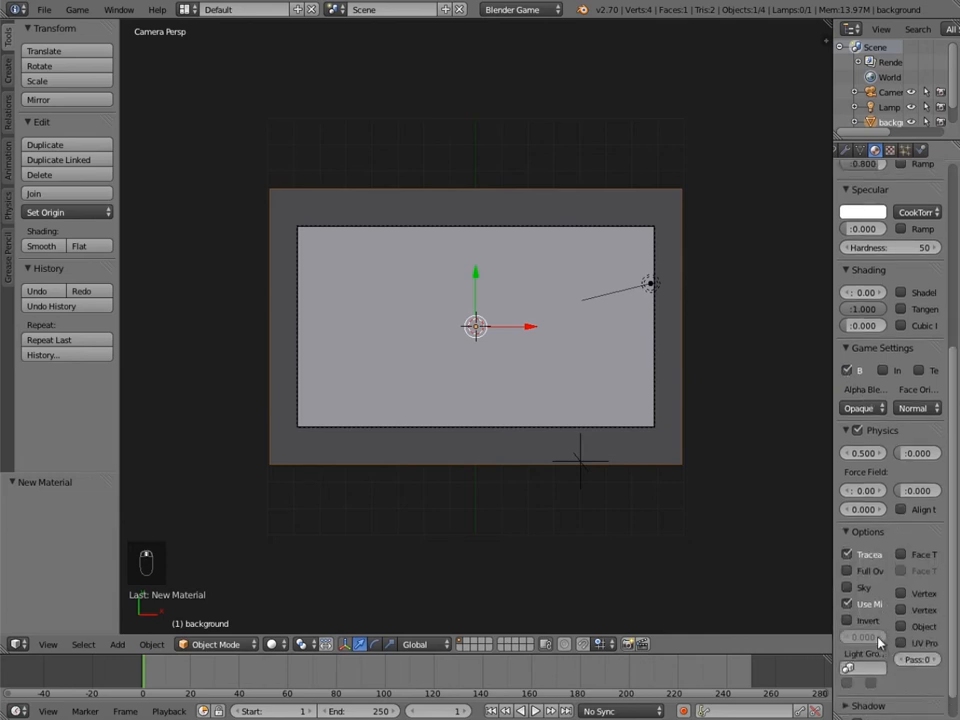
- Add an Image or Movie texture to the background material and map it with UV coordinates
left_click(890, 150)
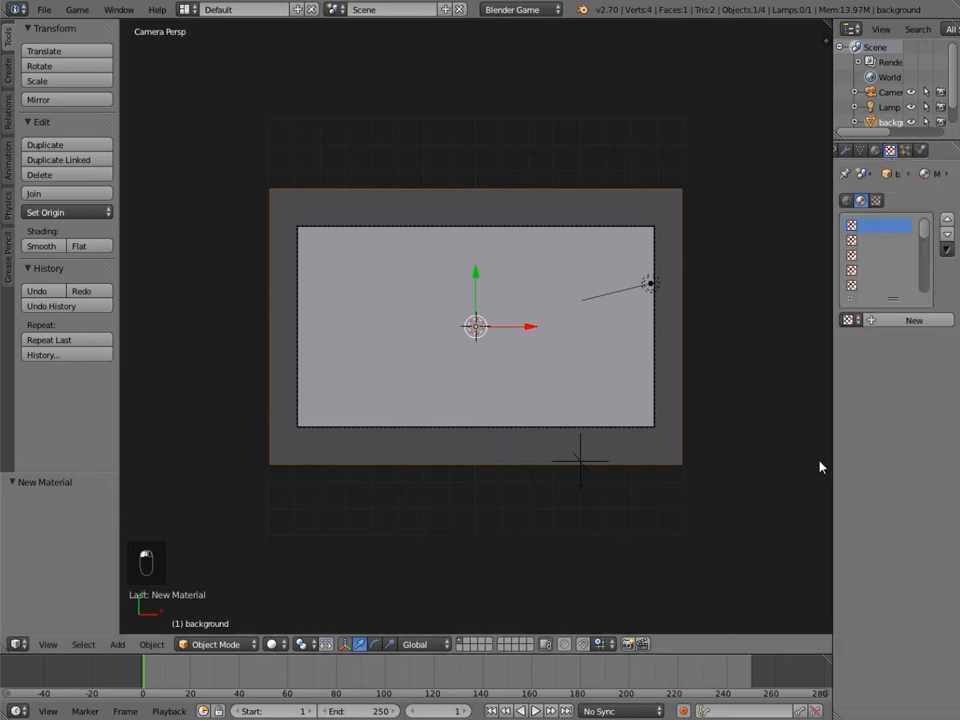
left_click(886, 320)
left_click(892, 340)
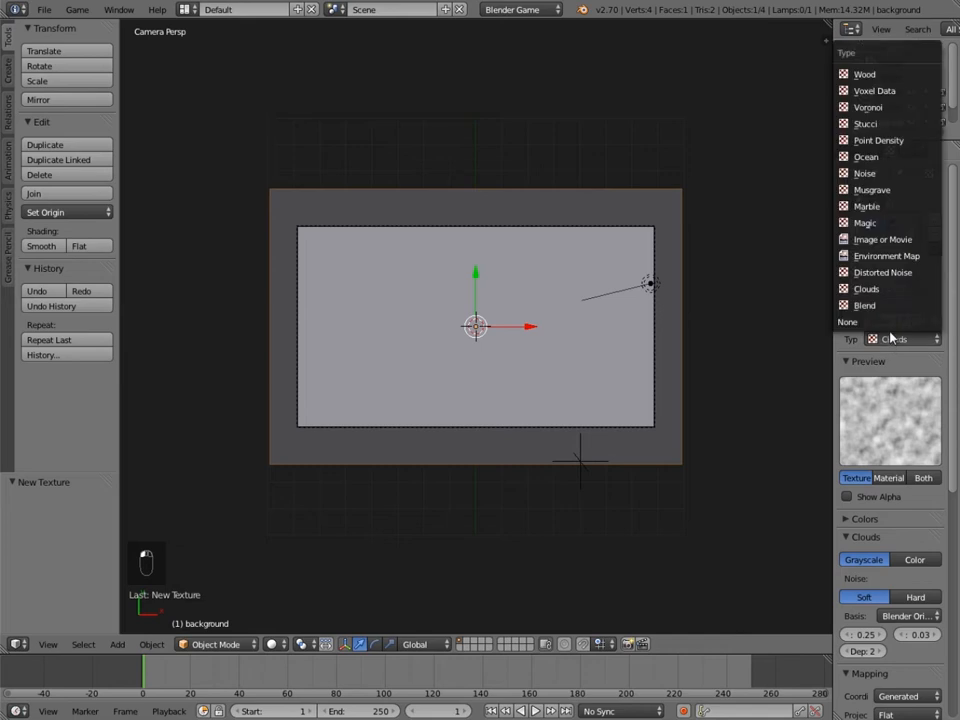
left_click(860, 240)
scroll(893, 525, "down", 4)
left_click(893, 521)
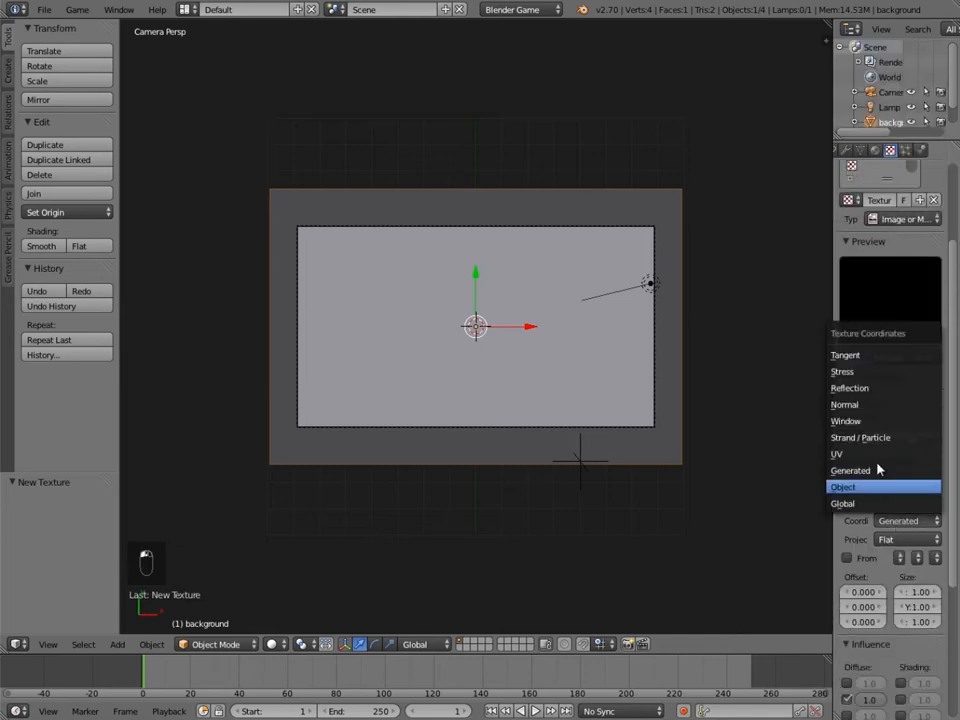
left_click(880, 455)
scroll(850, 540, "down", 5)
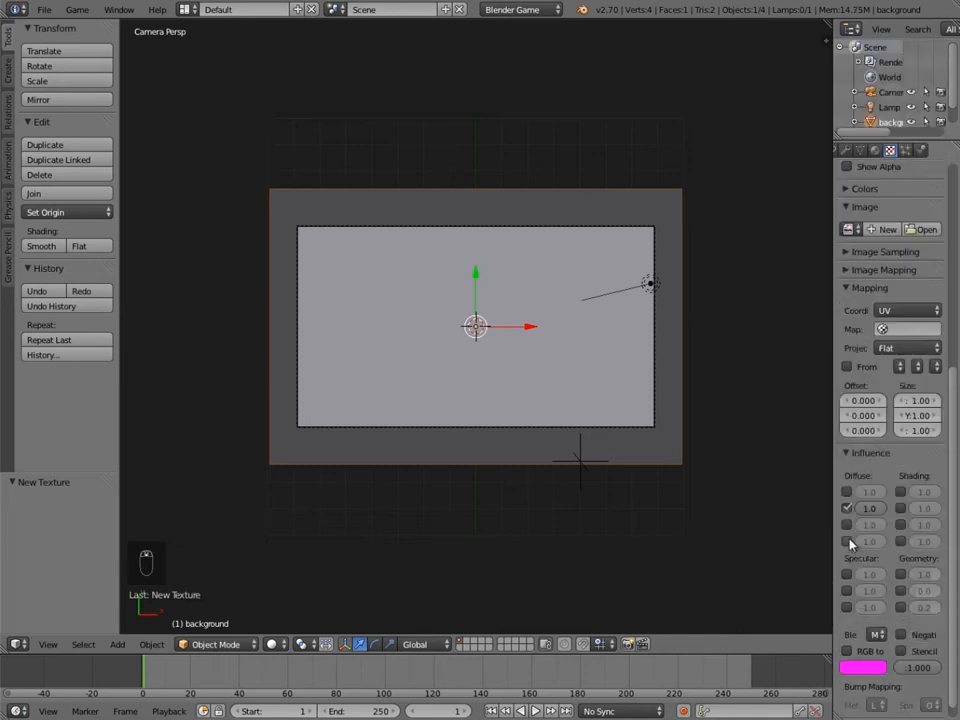
- Load backgroundmap.png from the Documents folder as the background texture's image
scroll(880, 450, "up", 3)
left_click(922, 319)
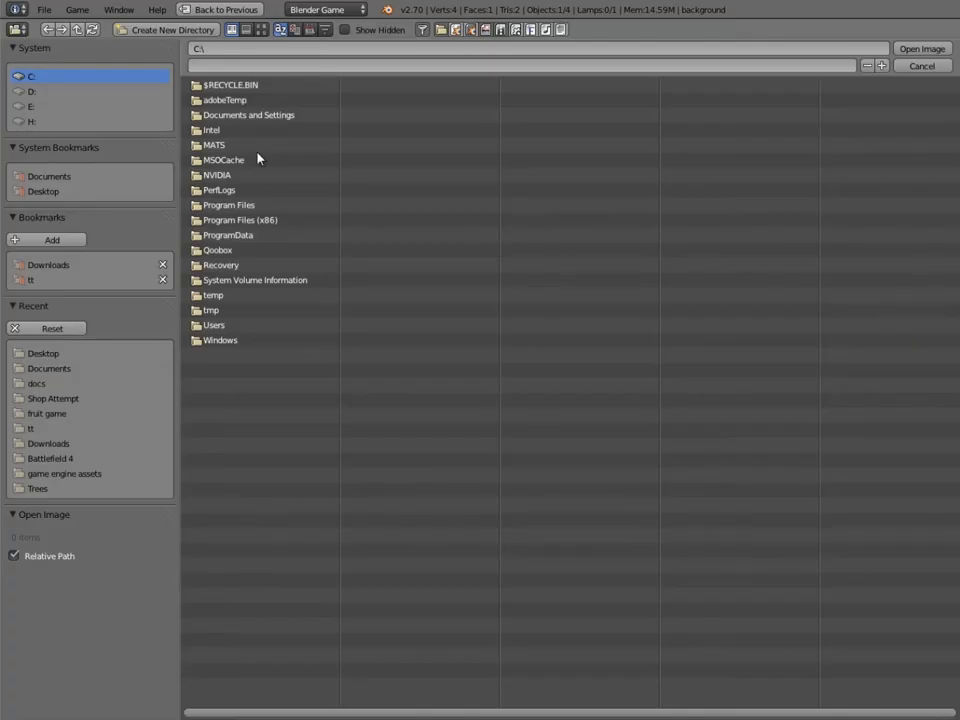
left_click(54, 179)
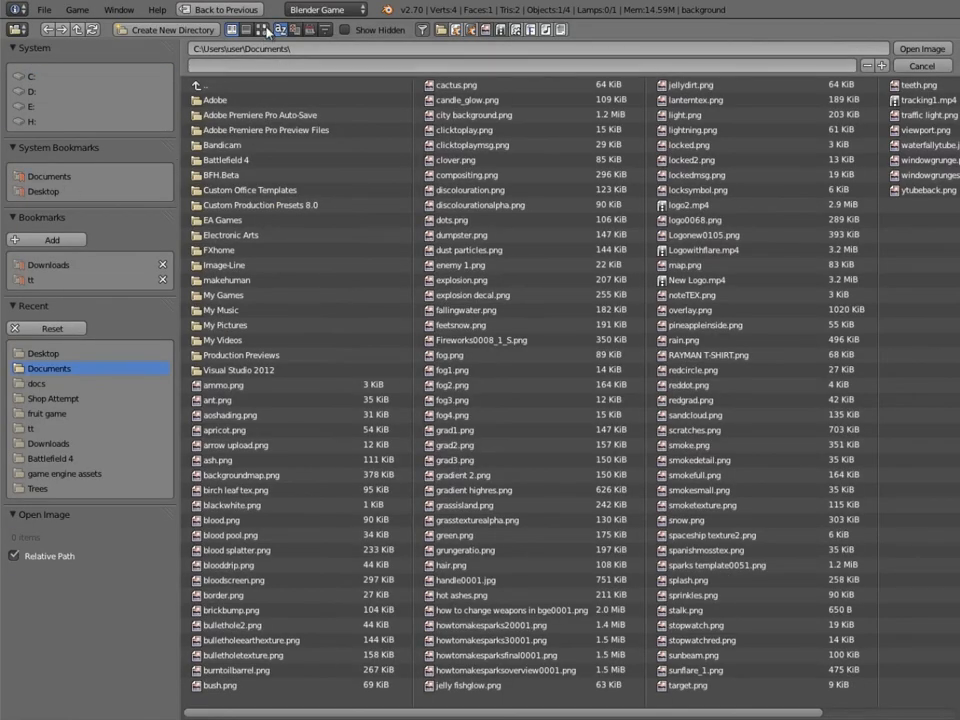
left_click(261, 29)
scroll(365, 293, "down", 3)
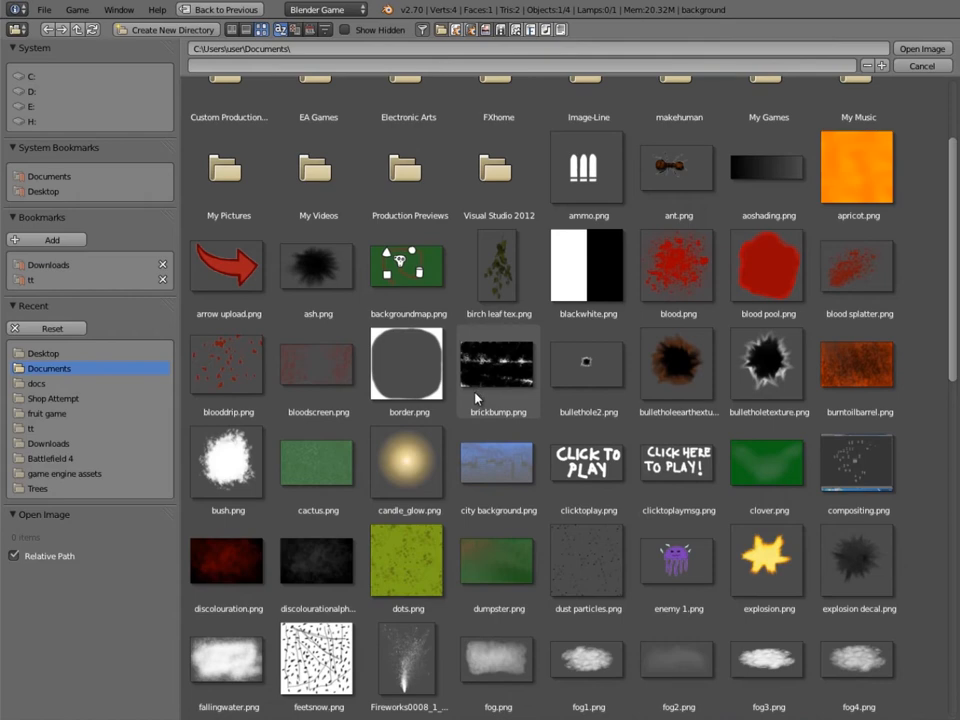
left_click(405, 268)
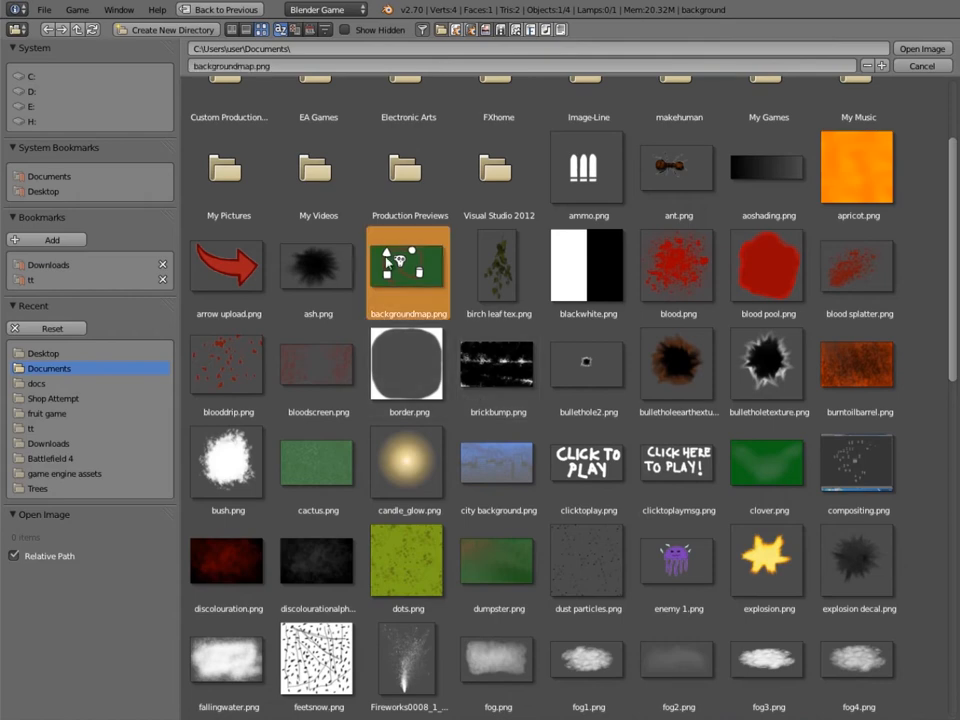
left_click(921, 49)
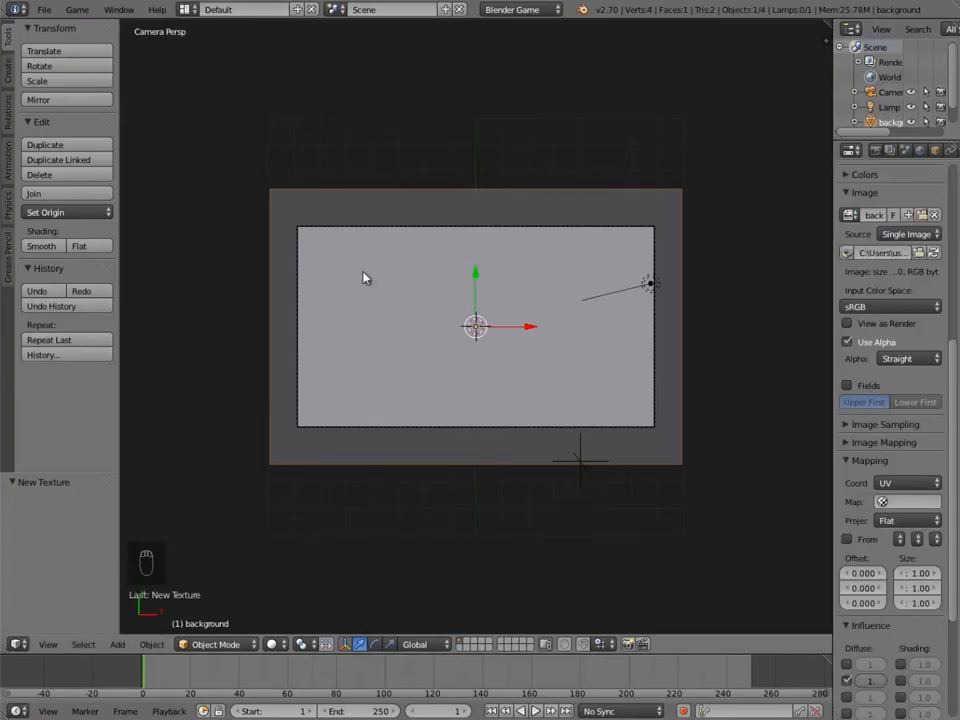
- Unwrap the background plane's face and show the viewport in Texture shading
key("Tab")
key("u")
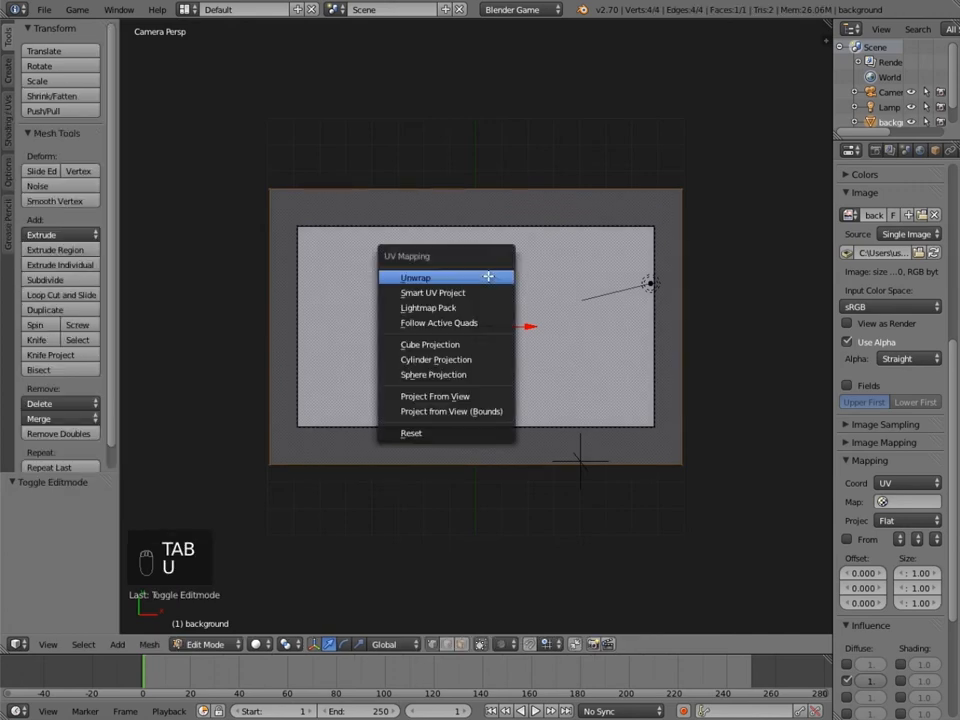
left_click(475, 277)
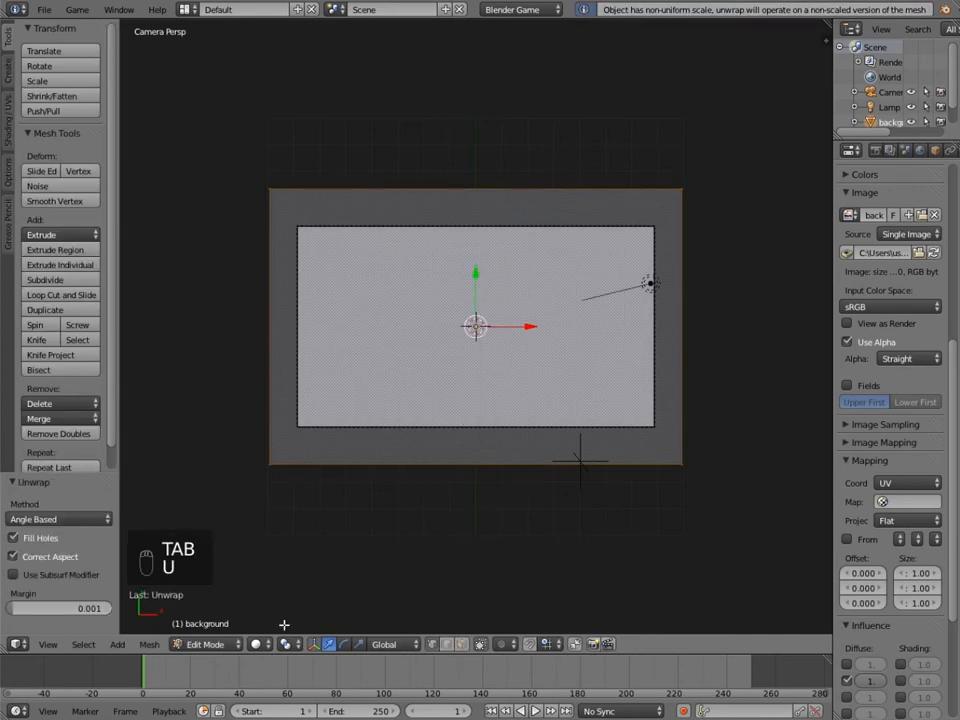
left_click(258, 644)
left_click(283, 577)
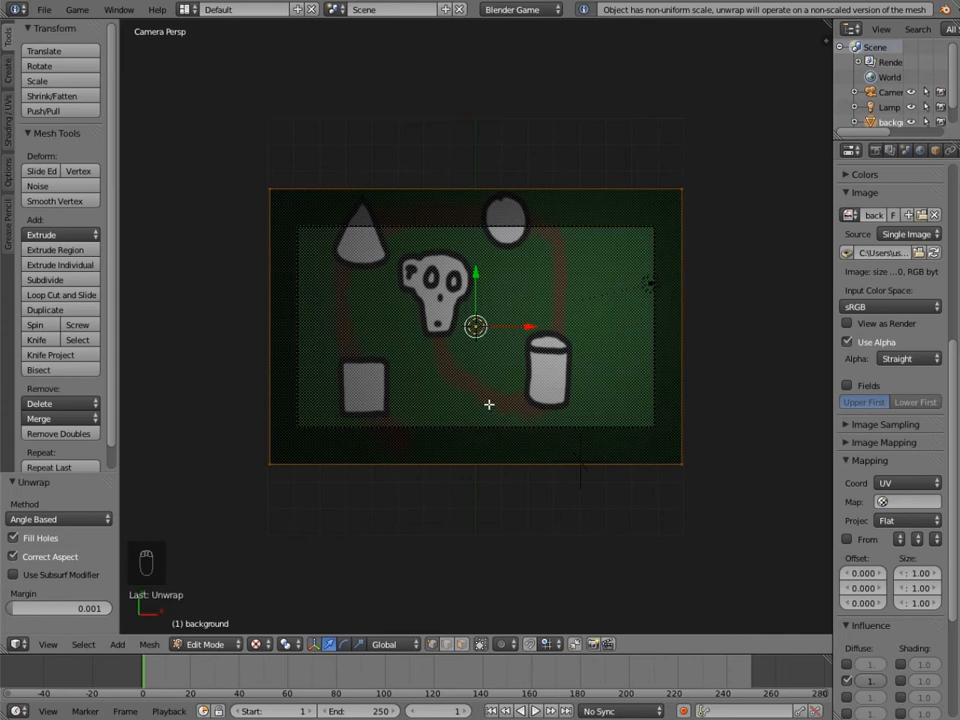
key("Tab")
scroll(489, 404, "up", 1)
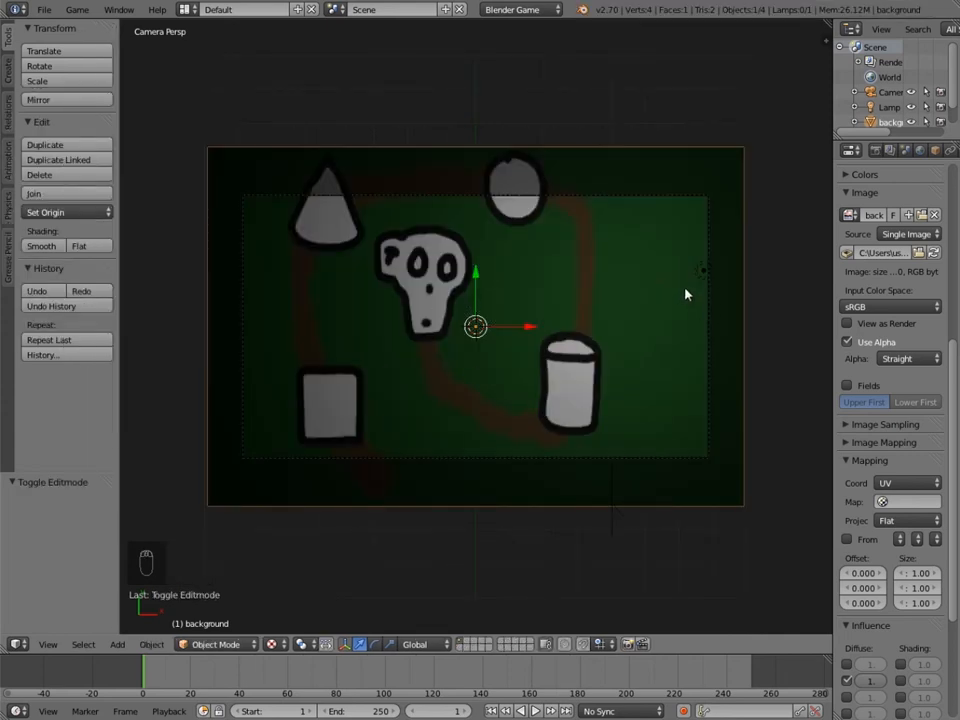
- Make the background plane's material shadeless
left_click(936, 151)
scroll(915, 340, "up", 3)
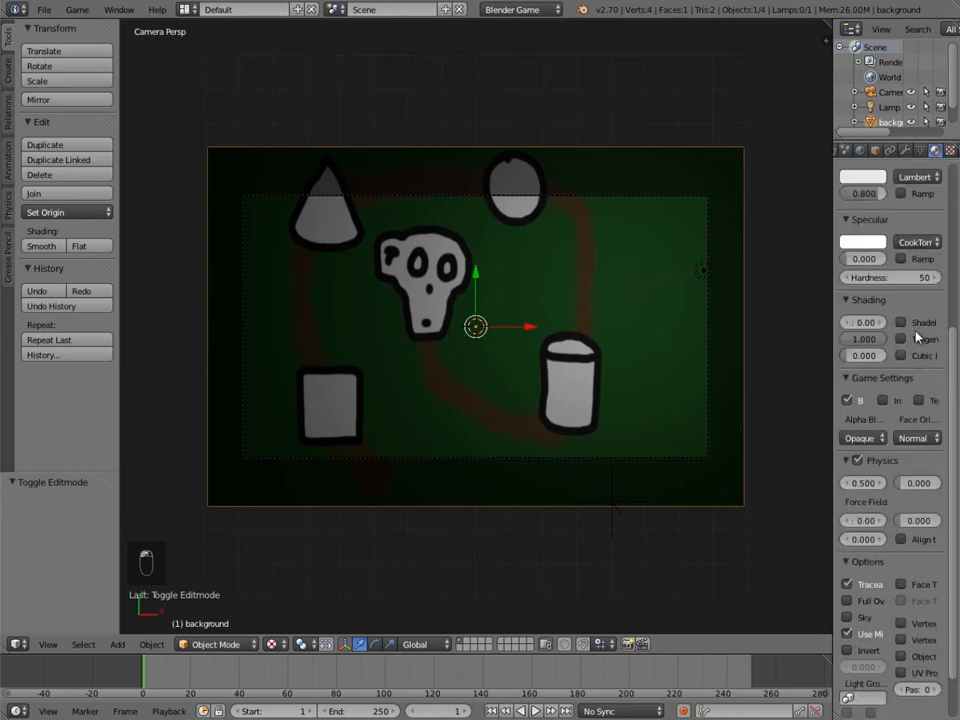
left_click(901, 383)
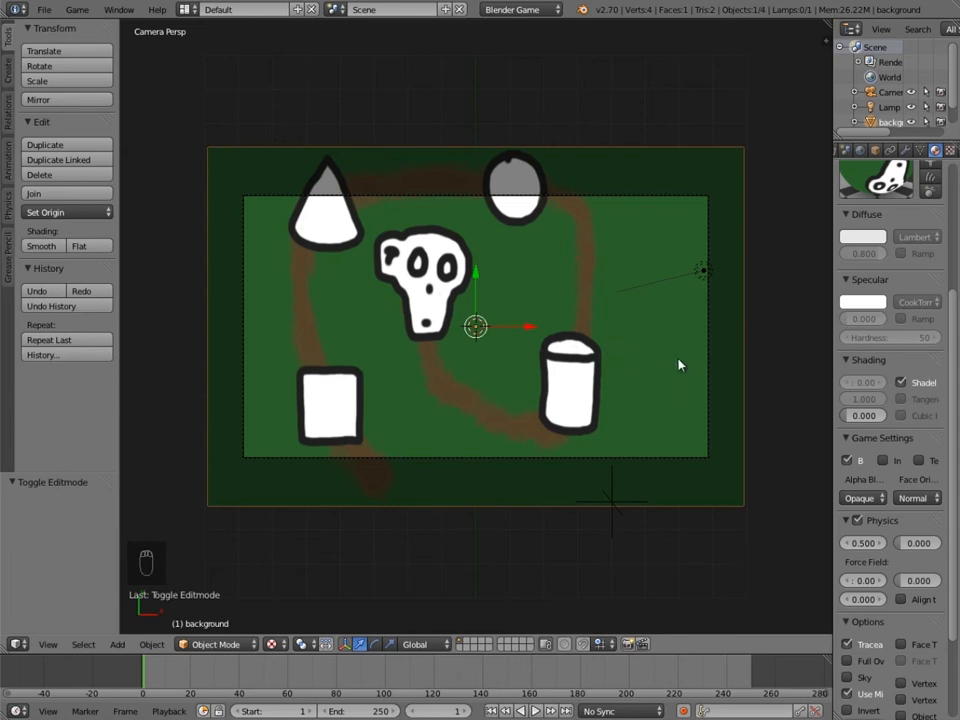
- Shrink the background map along Y towards the camera frame's height and move it about 0.58 units in negative Y
key("s")
key("y")
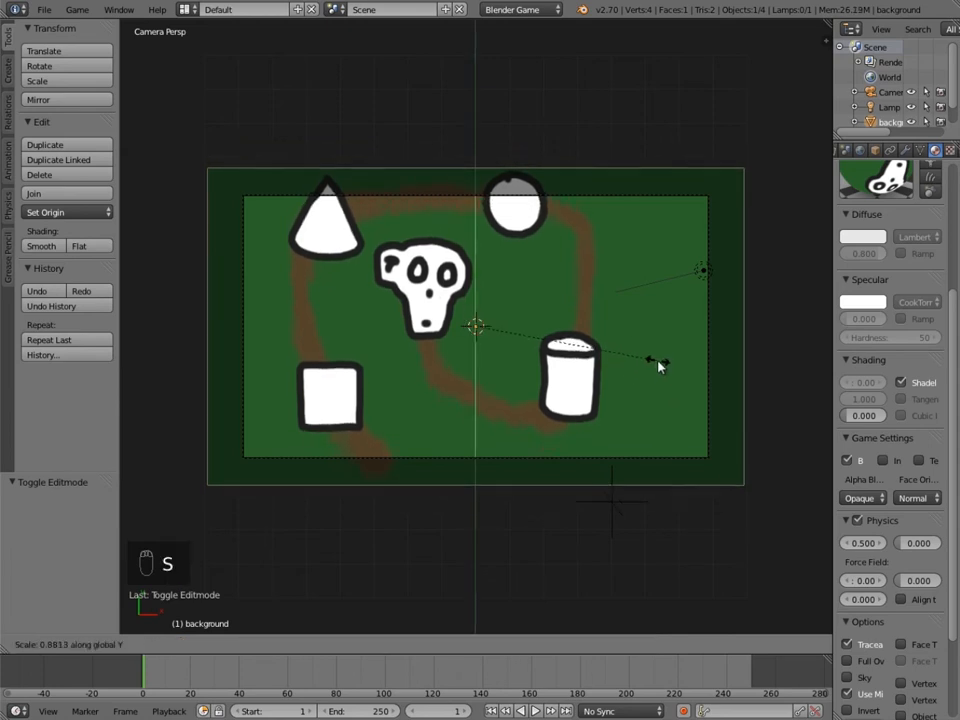
left_click(656, 360)
left_click_drag(477, 267, 477, 291)
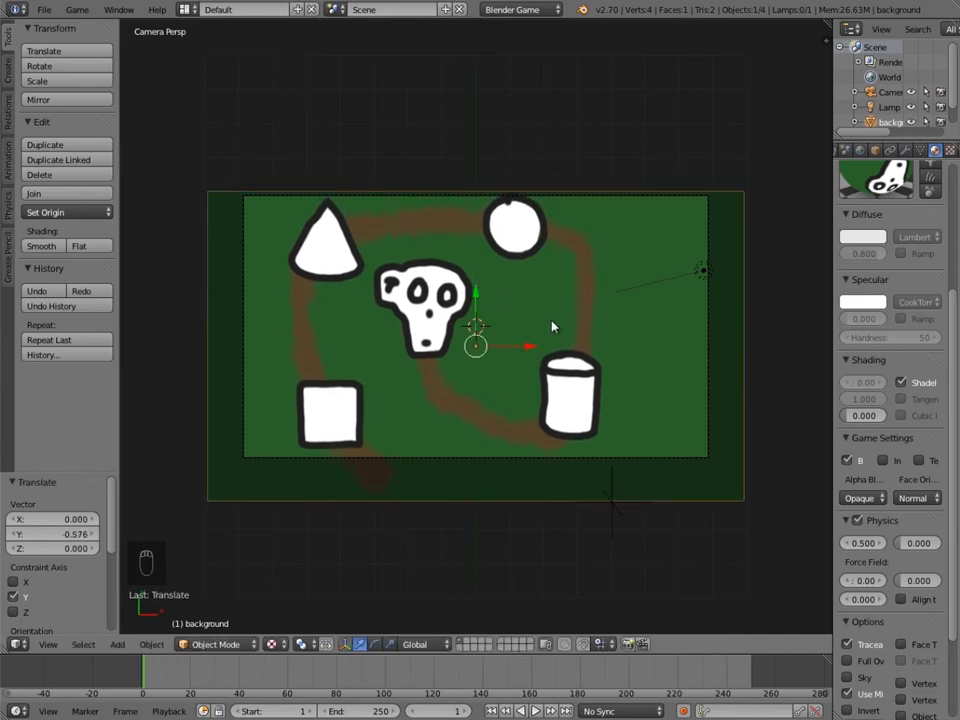
- Shift the background map slightly in positive X and about 0.11 units in negative Y, aligning its upper edge with the camera frame
key("g")
key("x")
left_click(551, 354)
key("g")
key("y")
left_click(535, 243)
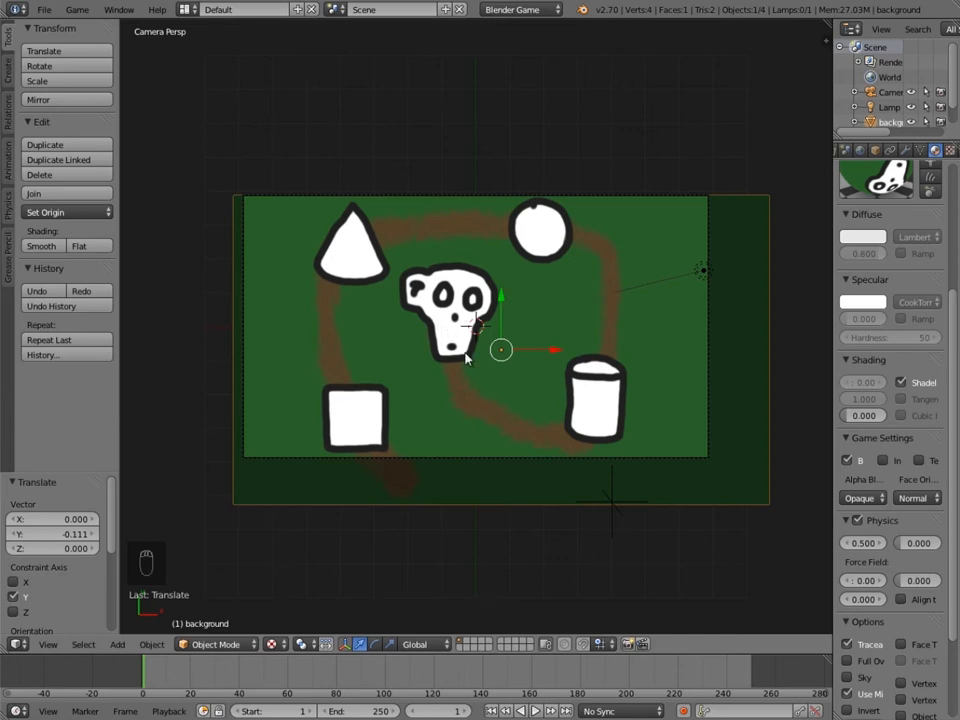
- Add a mesh plane at the centre of the map and raise it about 1.42 units along Z
middle_click_drag(491, 484, 483, 298)
key("shift+a")
mouse_move(490, 236)
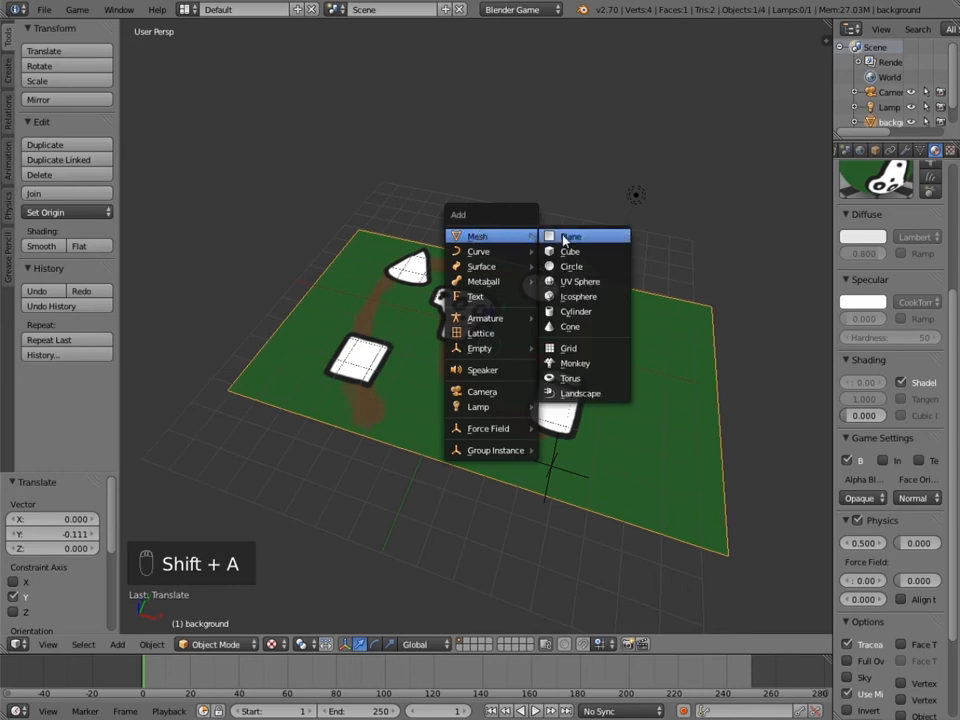
left_click(564, 237)
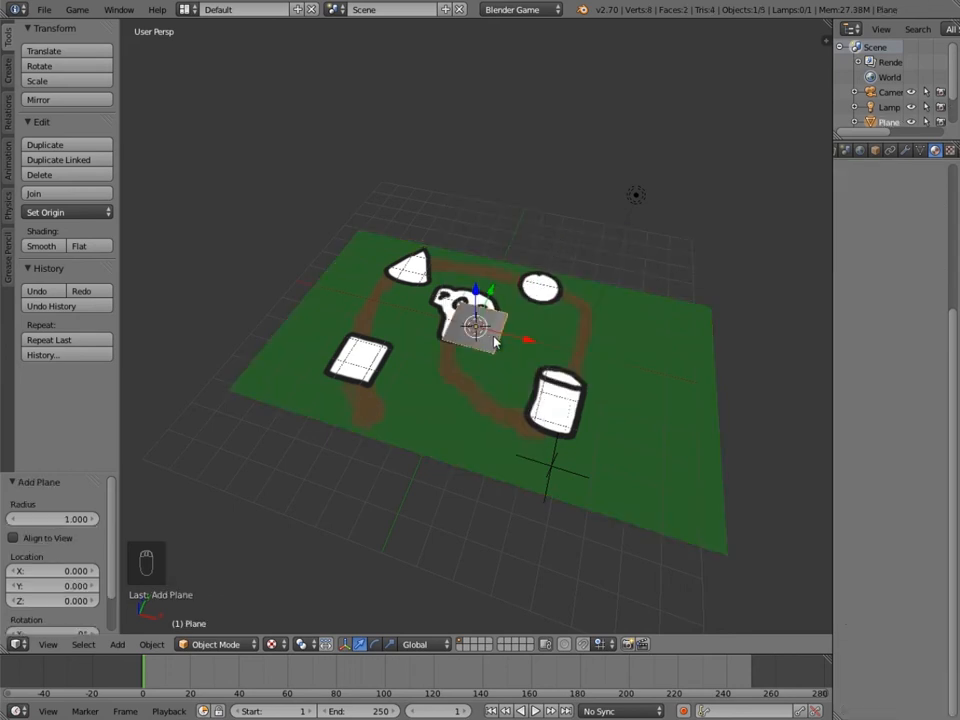
key("g")
key("z")
left_click(476, 283)
middle_click_drag(476, 283, 521, 339)
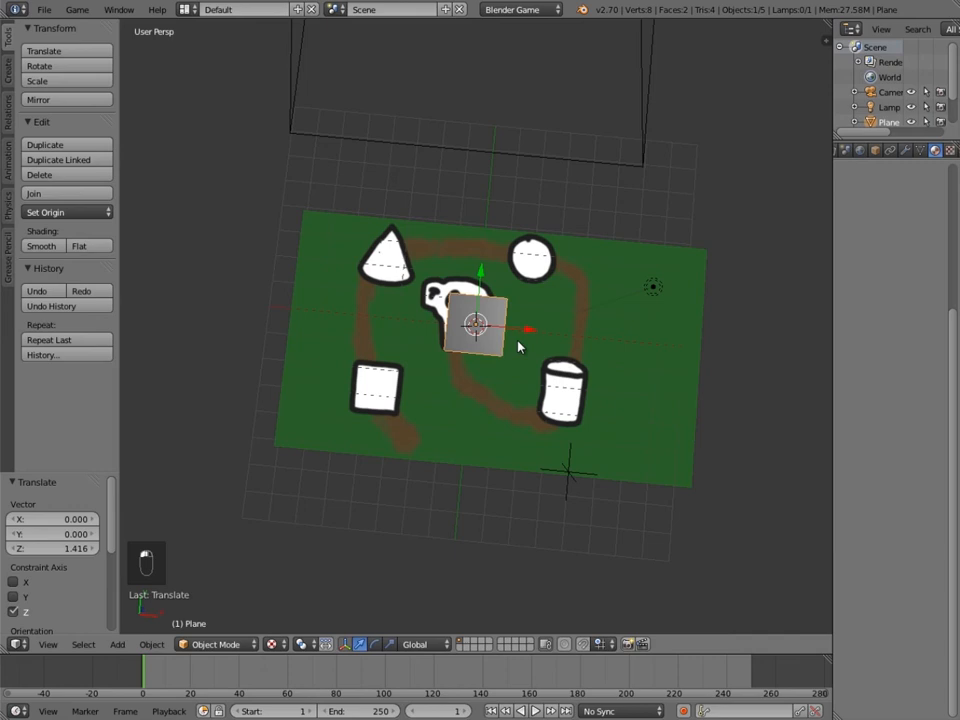
- Stretch the new plane along X by a factor of about 2.53 and rename it clicktoplay
key("s")
key("x")
left_click(605, 342)
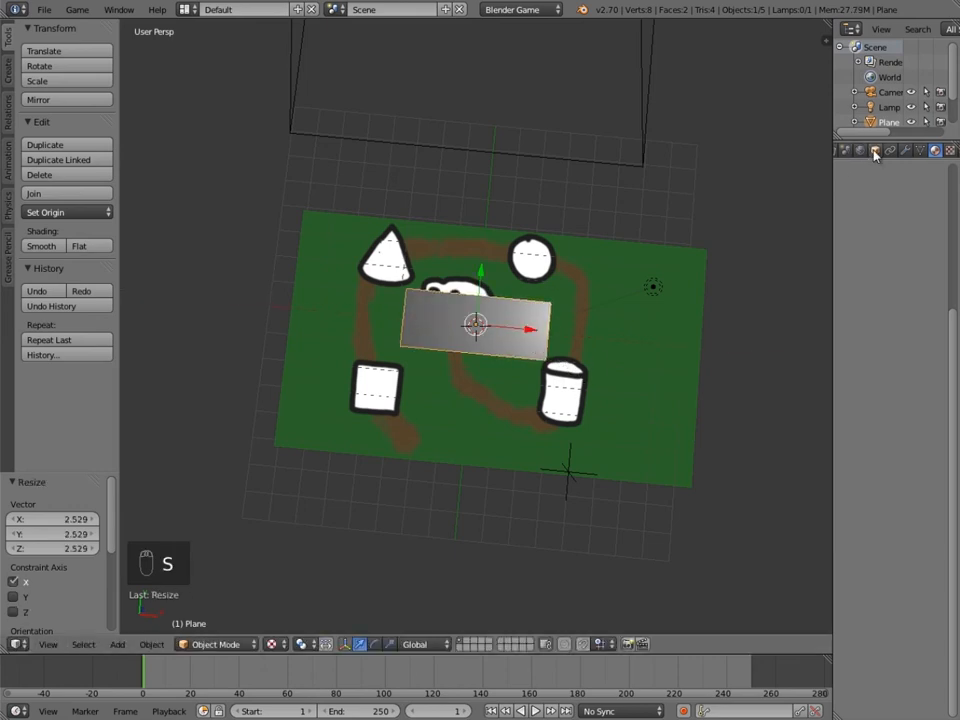
left_click(875, 150)
left_click(883, 200)
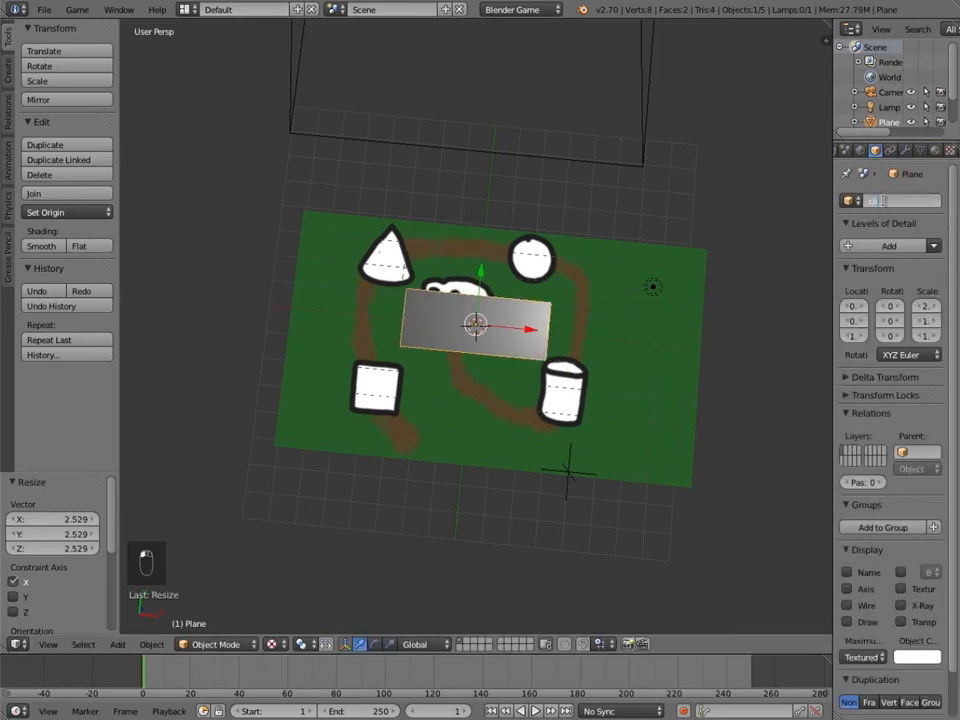
type("clicktoplay")
key("Return")
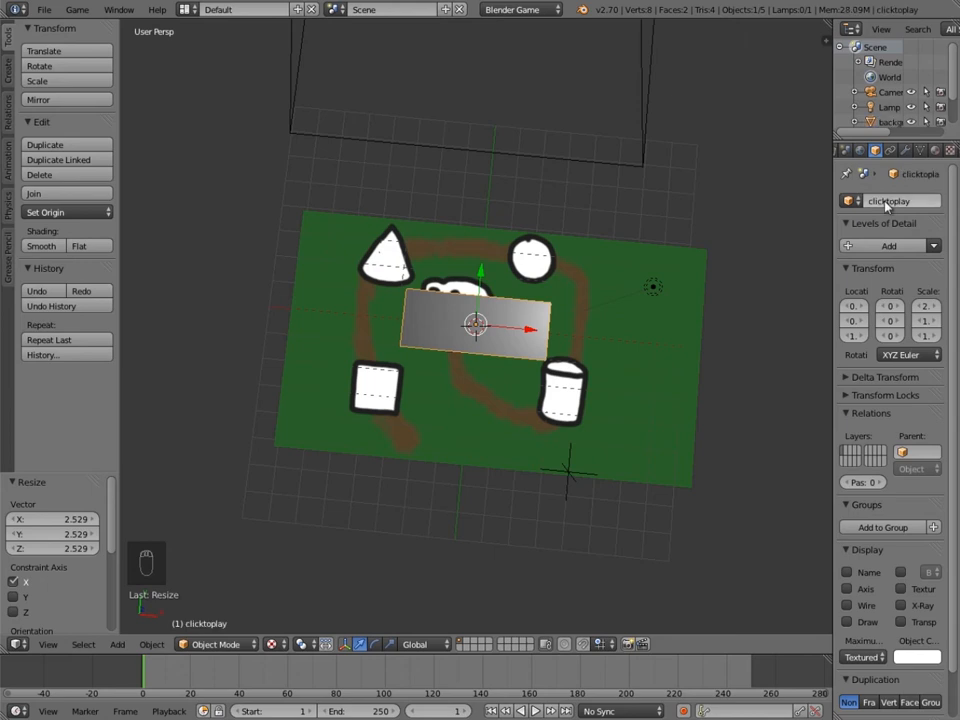
- Give the clicktoplay plane a new material using Z Transparency with alpha 0
left_click(935, 150)
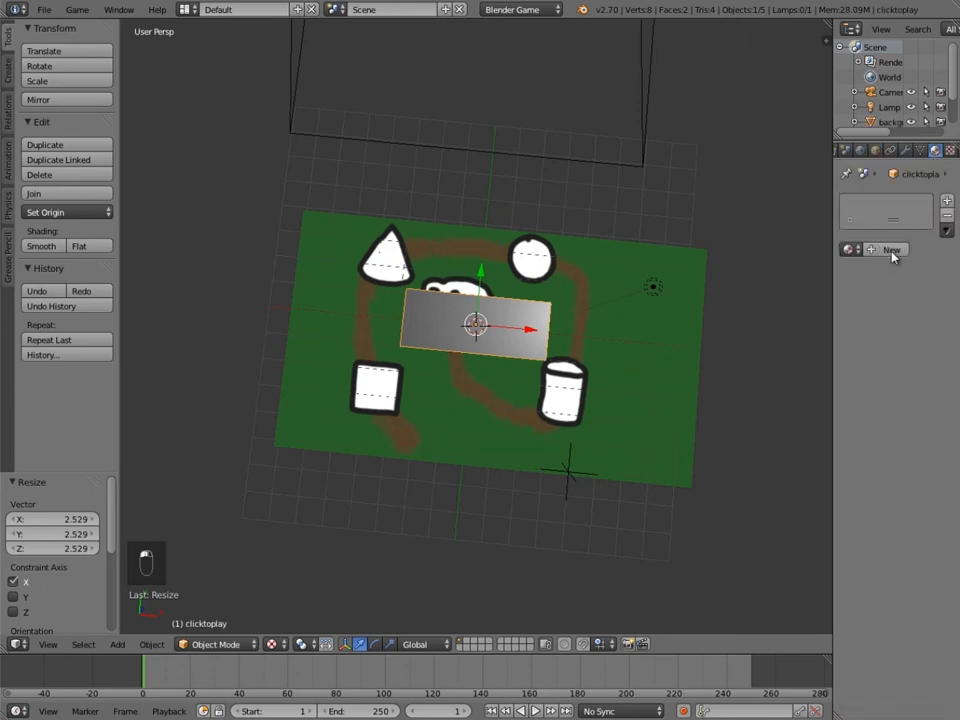
left_click(889, 249)
left_click_drag(871, 459, 822, 478)
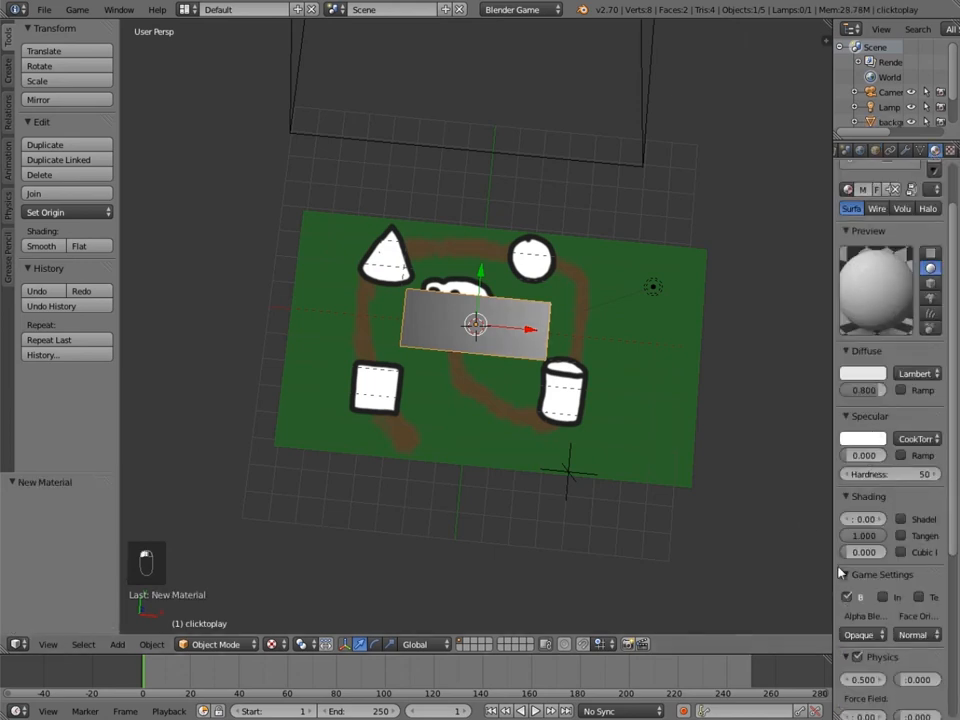
scroll(859, 530, "down", 3)
scroll(853, 520, "down", 4)
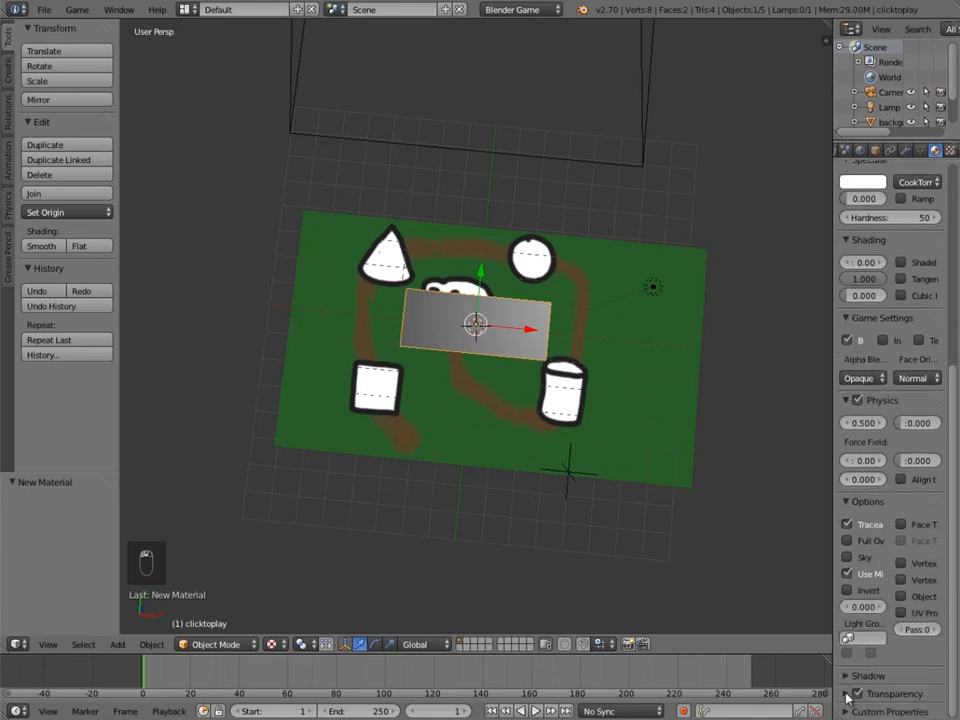
left_click(857, 694)
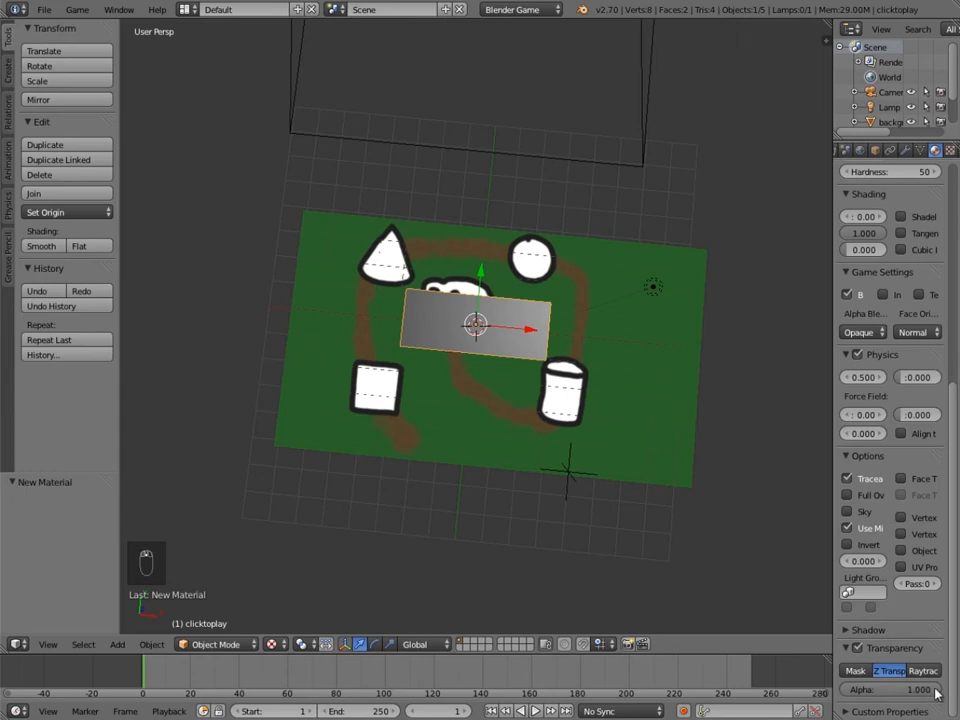
left_click_drag(938, 693, 790, 683)
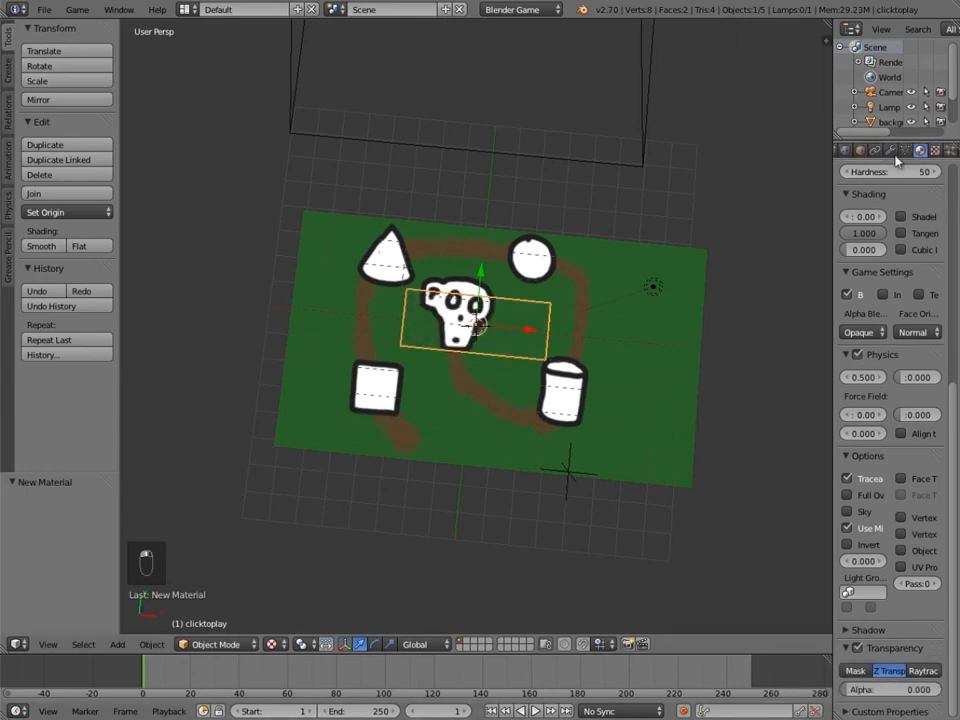
- Add an Image or Movie texture to the clicktoplay material, using UV coordinates and influencing Alpha as well as Color
left_click(934, 150)
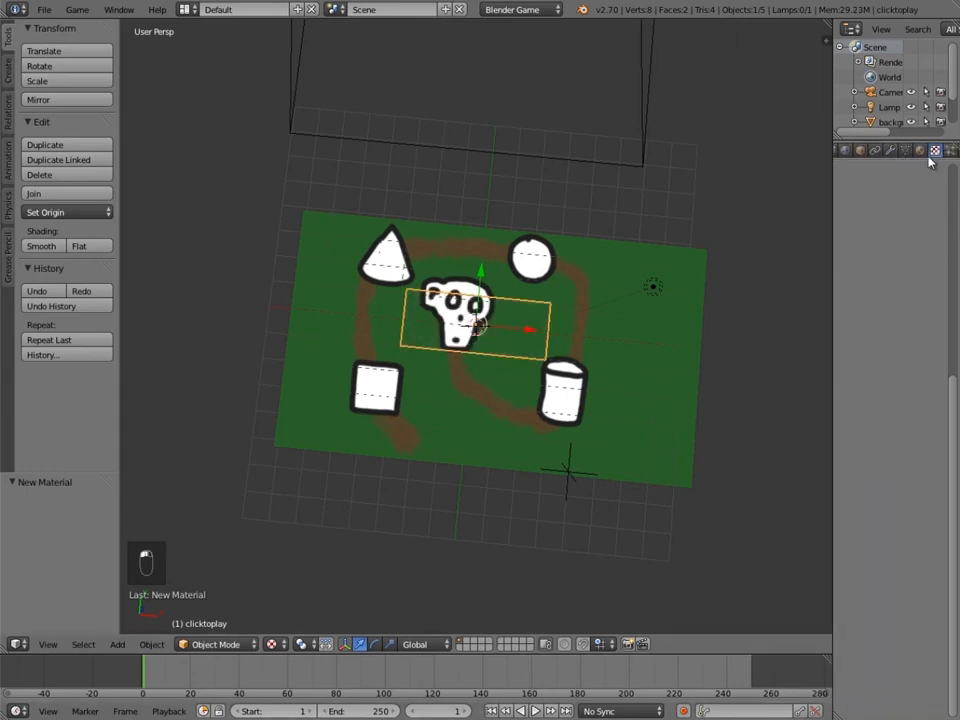
left_click(897, 323)
left_click(905, 337)
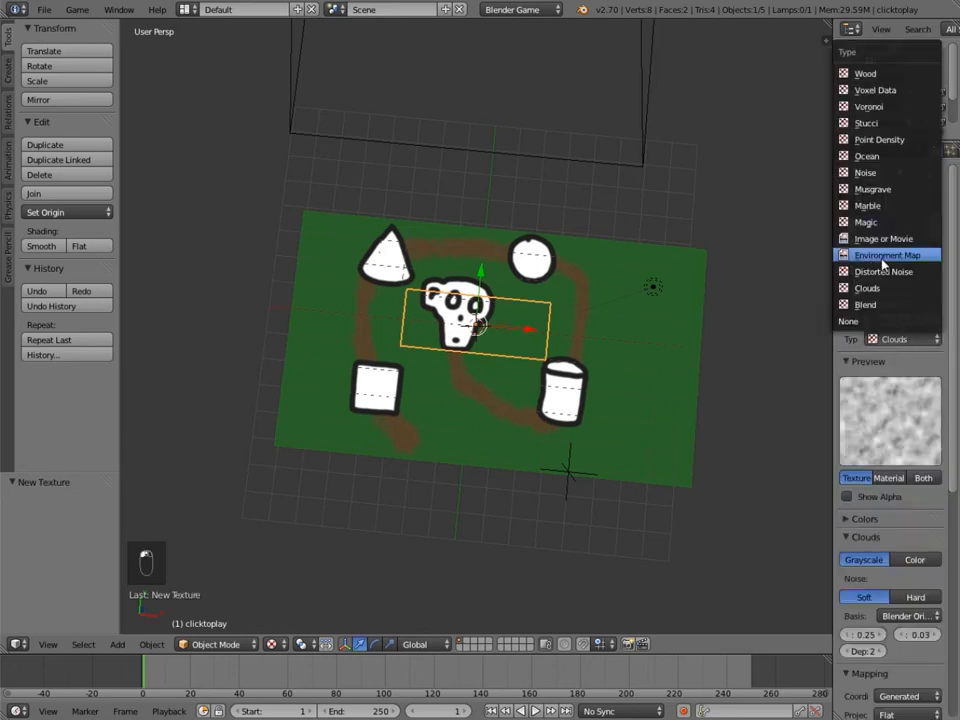
left_click(880, 232)
scroll(885, 500, "down", 5)
left_click(885, 500)
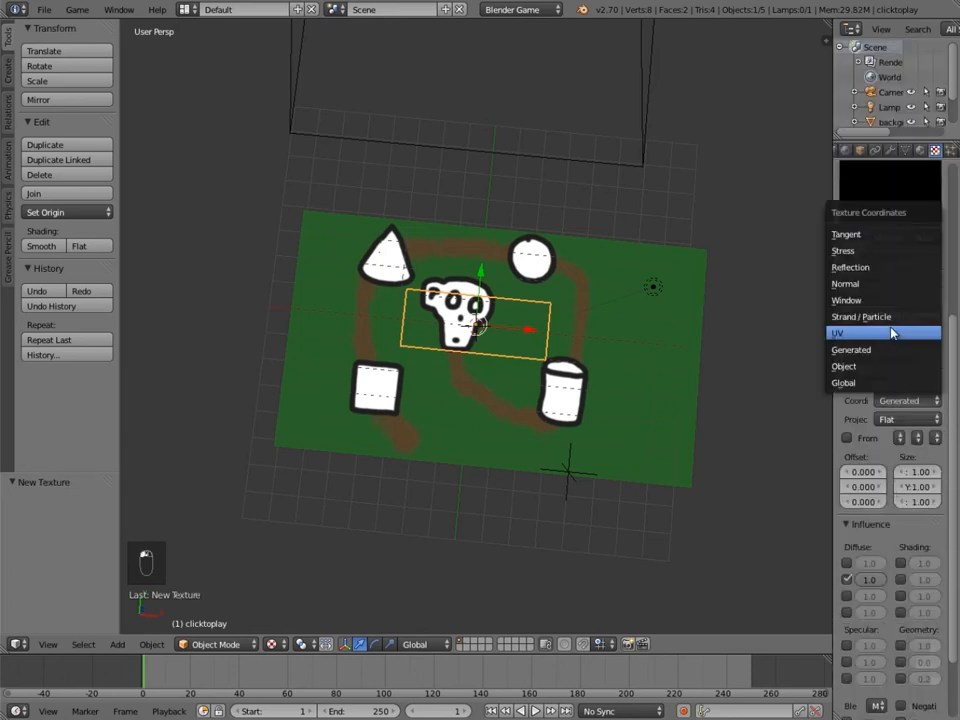
left_click(926, 334)
scroll(848, 592, "down", 3)
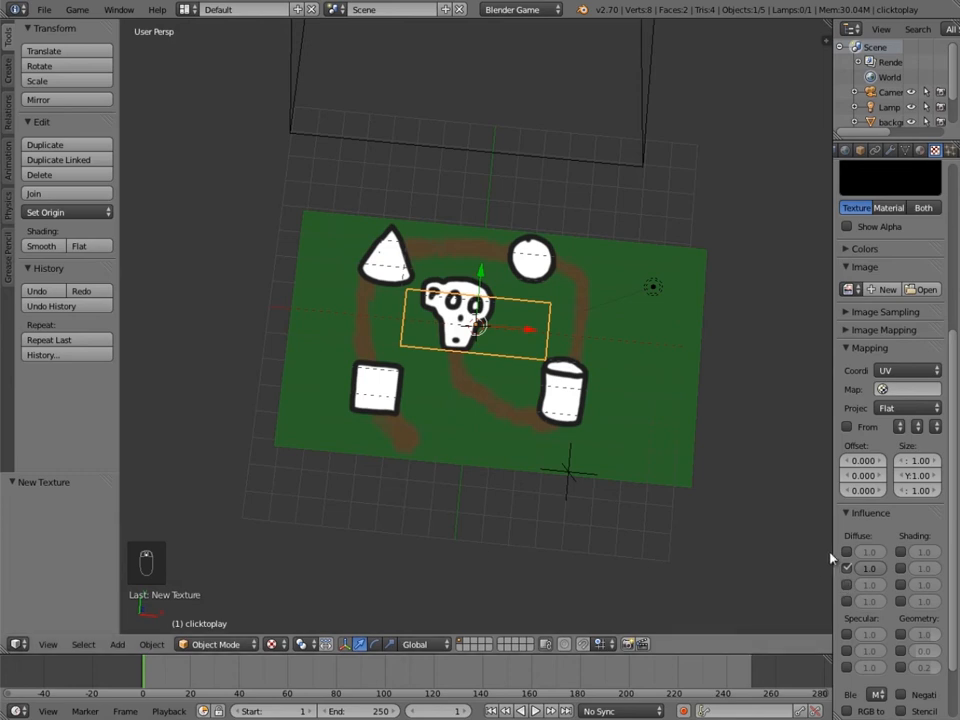
left_click_drag(831, 553, 703, 545)
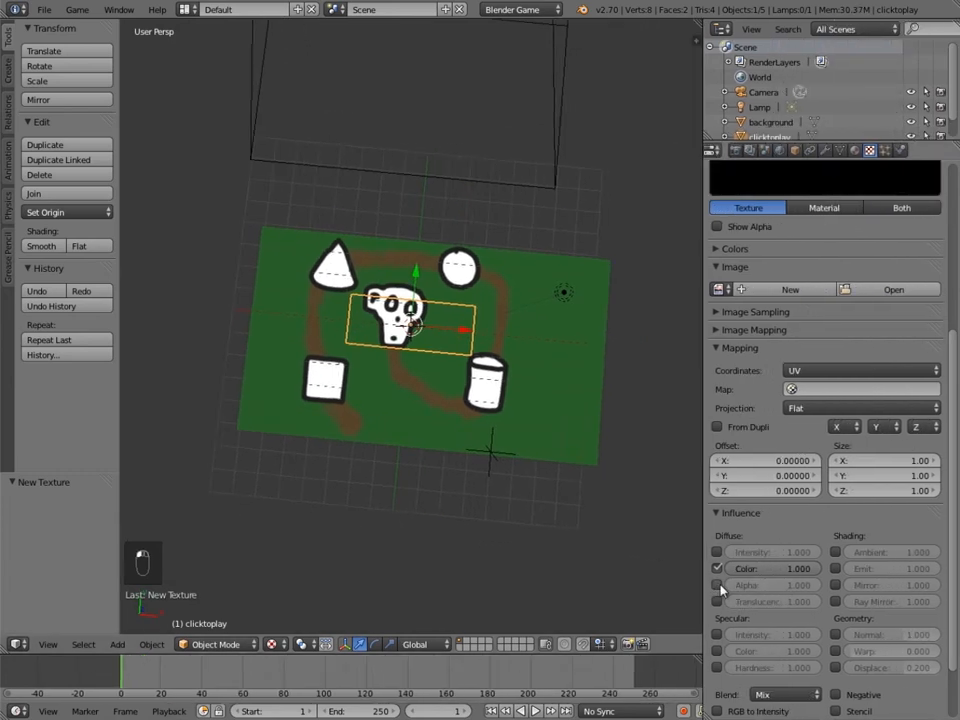
left_click(717, 585)
- Load clicktoplaymsg.png from the Documents folder as the texture's image
scroll(757, 582, "up", 4)
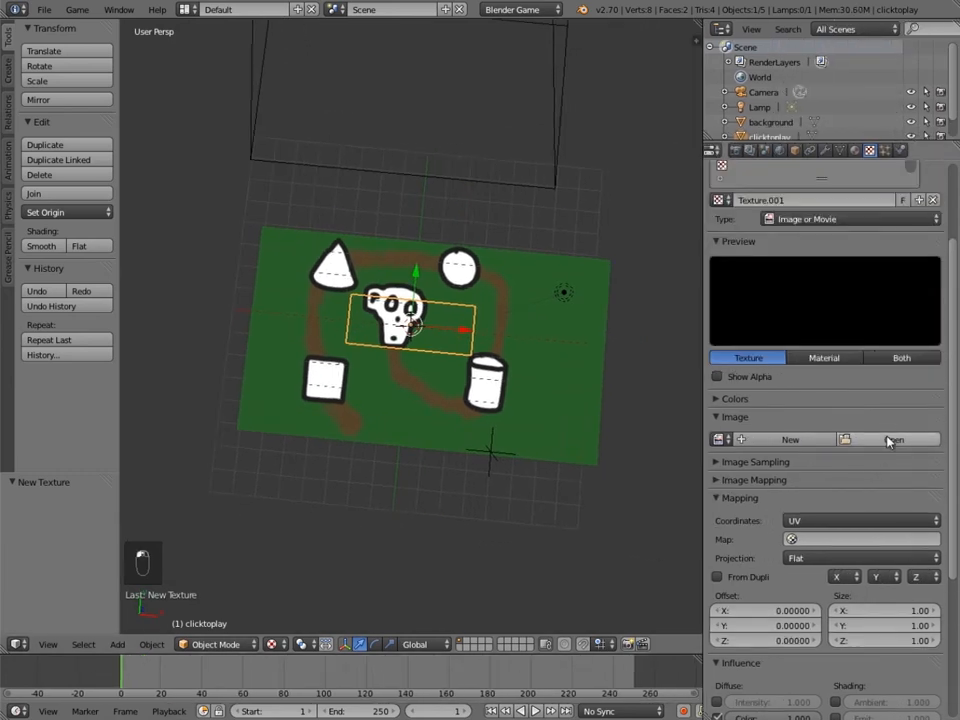
left_click(888, 440)
left_click(55, 176)
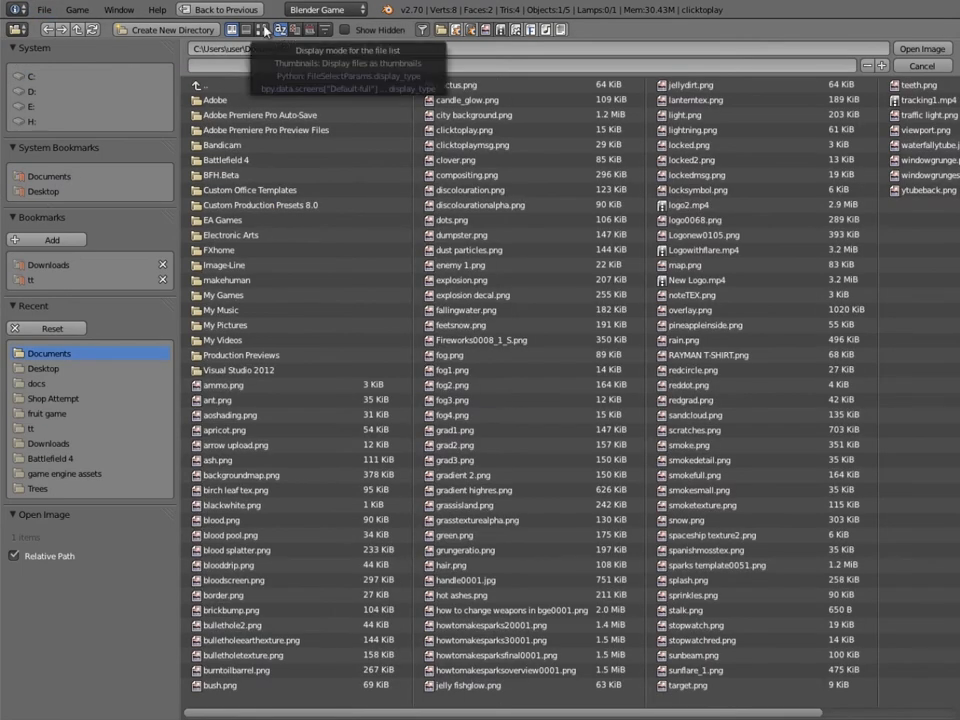
left_click(263, 29)
left_click(673, 443)
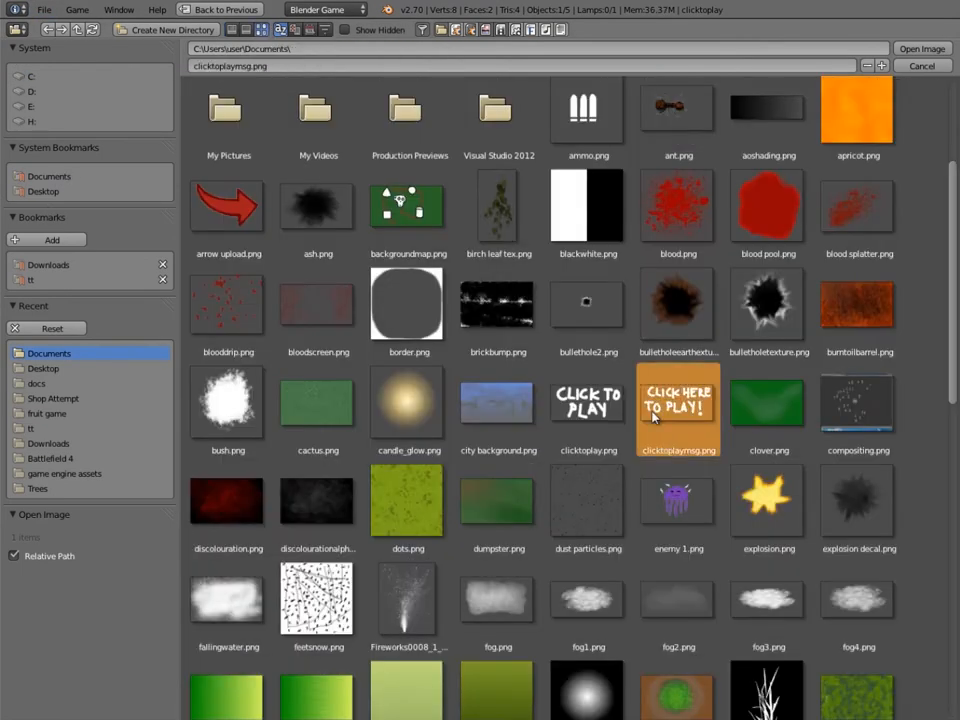
left_click(921, 48)
- Unwrap the clicktoplay plane's face while looking through the camera
middle_click_drag(453, 378, 470, 362)
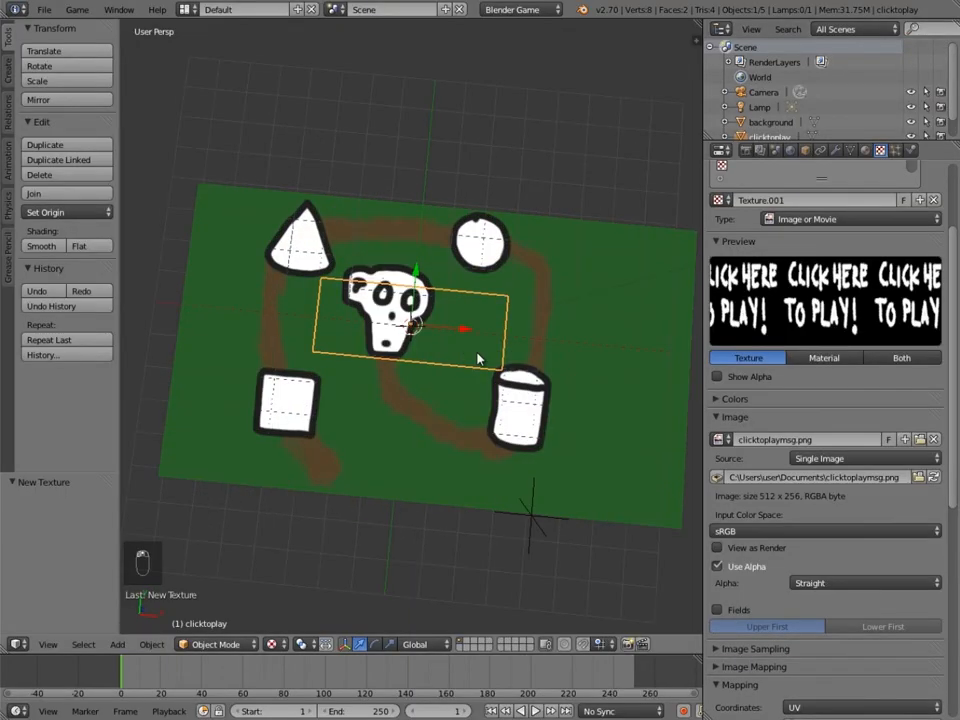
key("KP_0")
key("Tab")
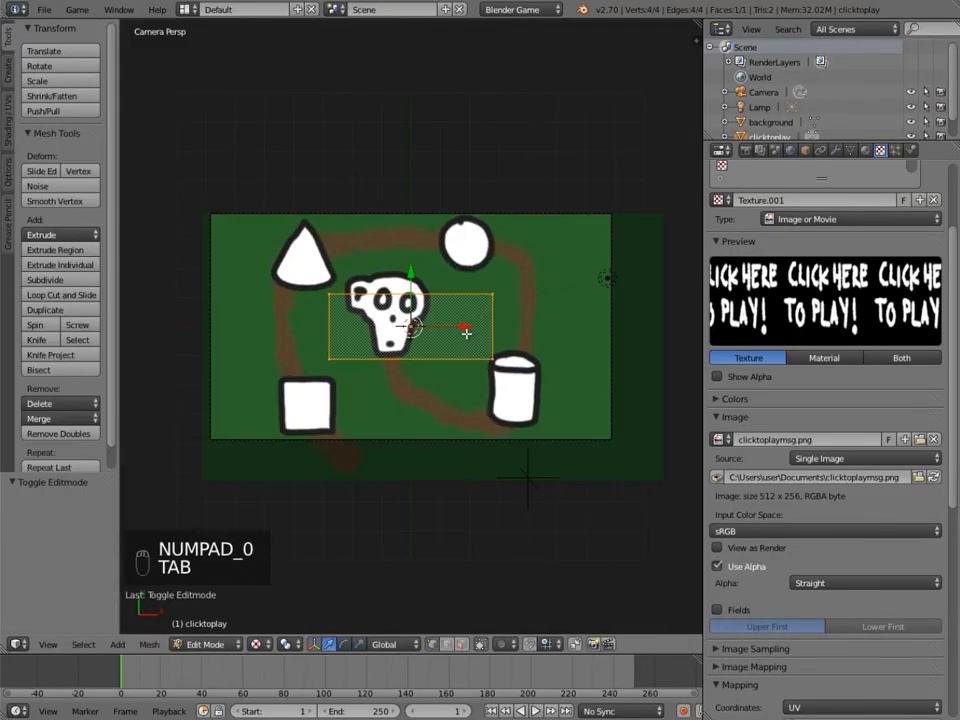
key("u")
left_click(465, 333)
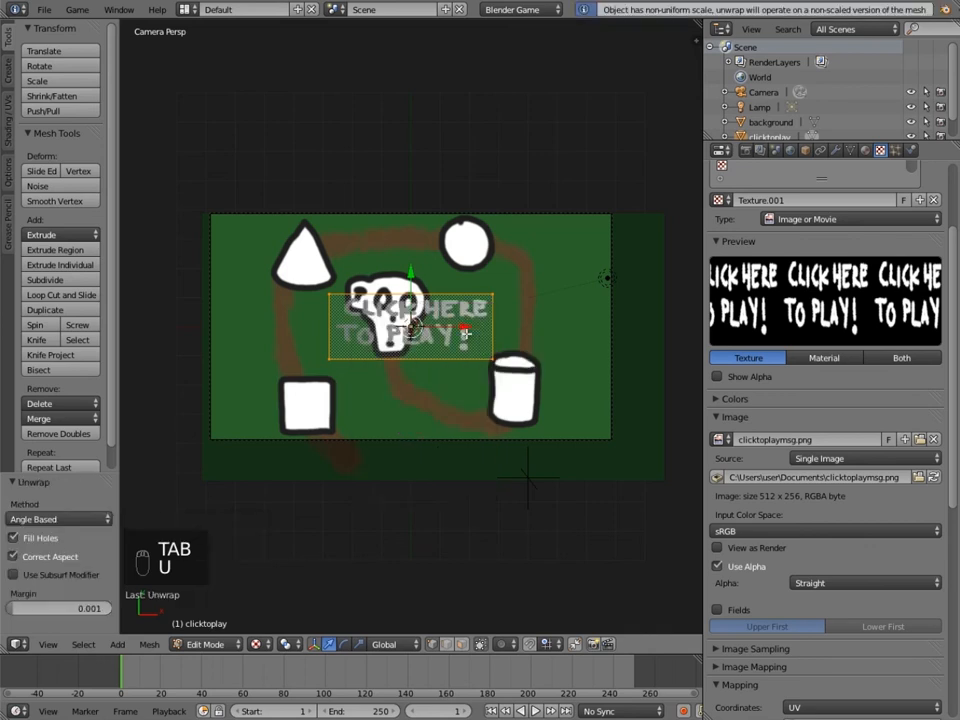
key("Tab")
- Stretch the clicktoplay plane along Y by a factor of about 1.23
scroll(445, 387, "up", 5)
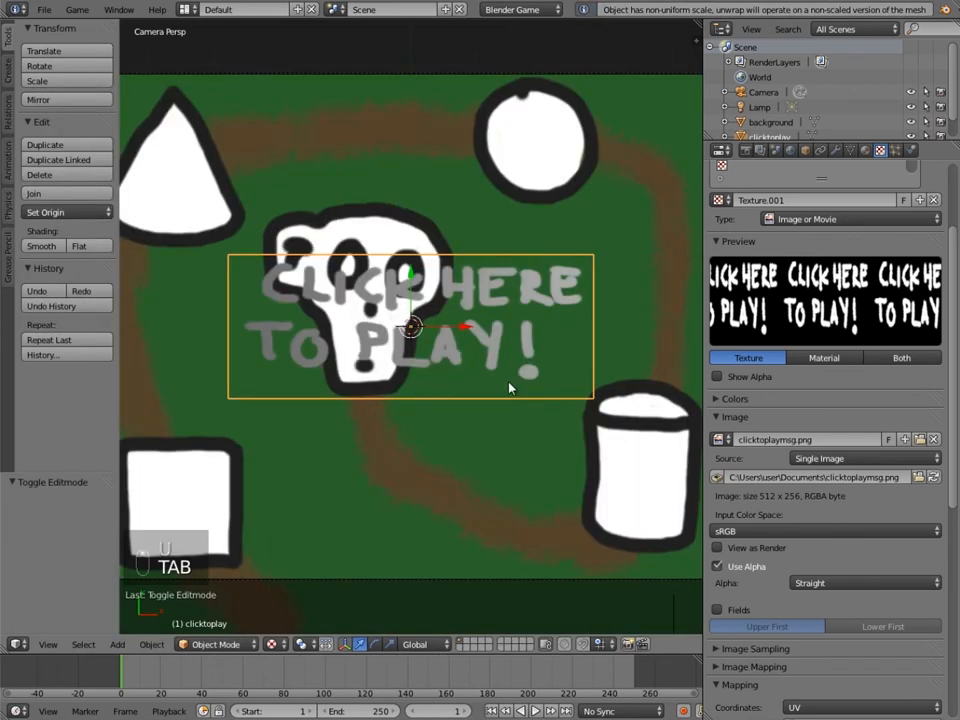
key("s")
key("y")
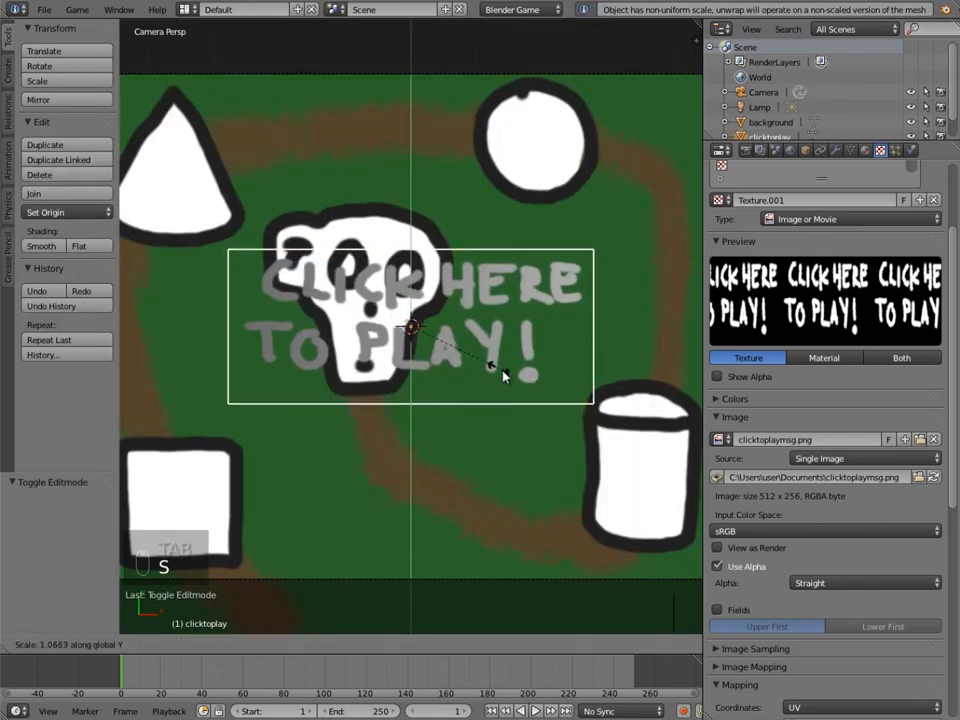
left_click(512, 381)
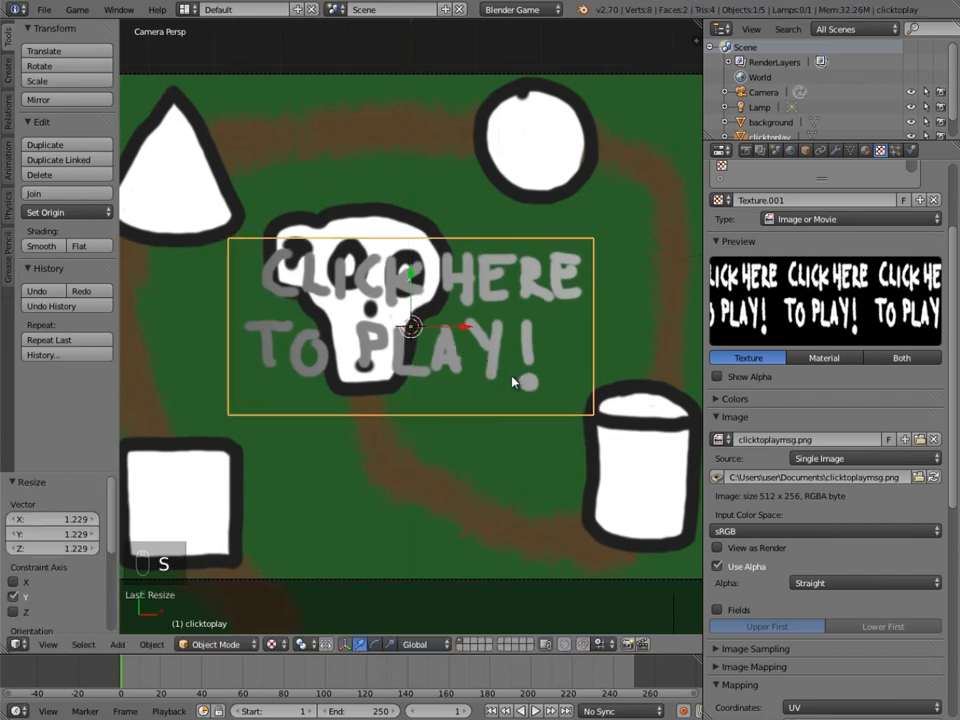
- Make the clicktoplay plane's material shadeless
left_click(867, 152)
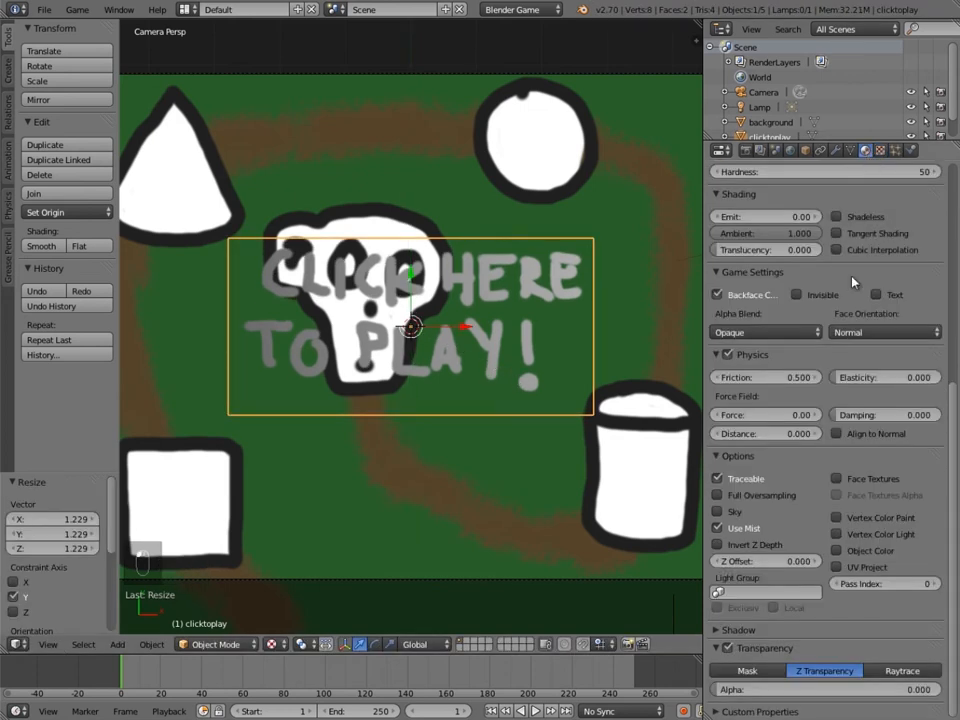
scroll(845, 287, "up", 2)
left_click(836, 307)
- Move the clicktoplay plane to the positive X side of the map and scale it by about 0.73
scroll(420, 325, "down", 4)
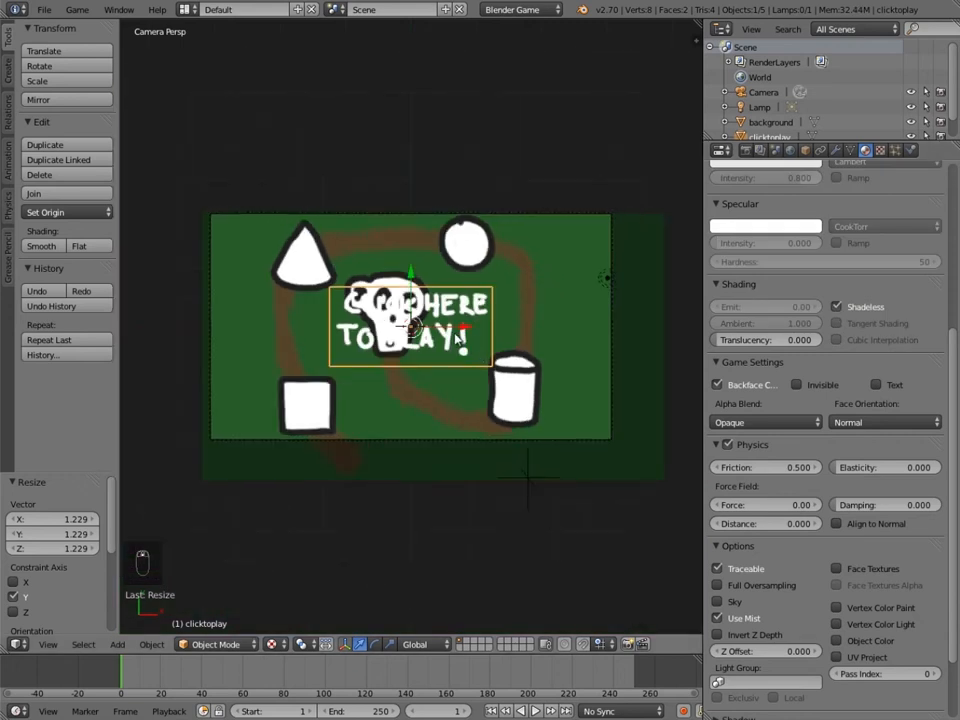
key("g")
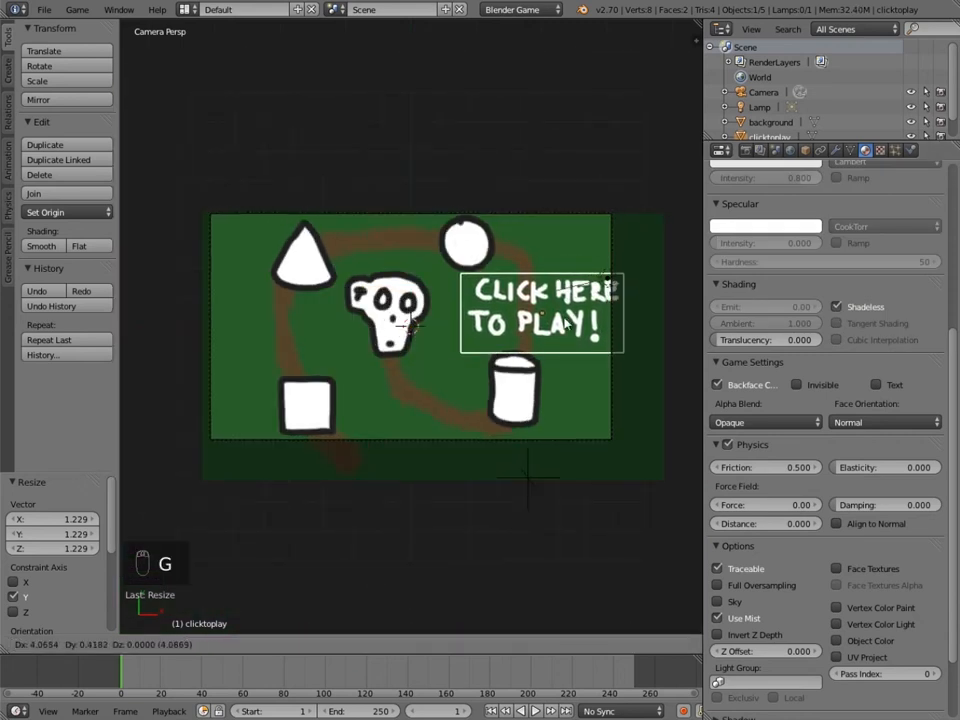
left_click(600, 325)
key("s")
left_click(604, 332)
- Move the background map about 1.23 units in negative X within the camera frame
right_click(436, 350)
key("g")
key("x")
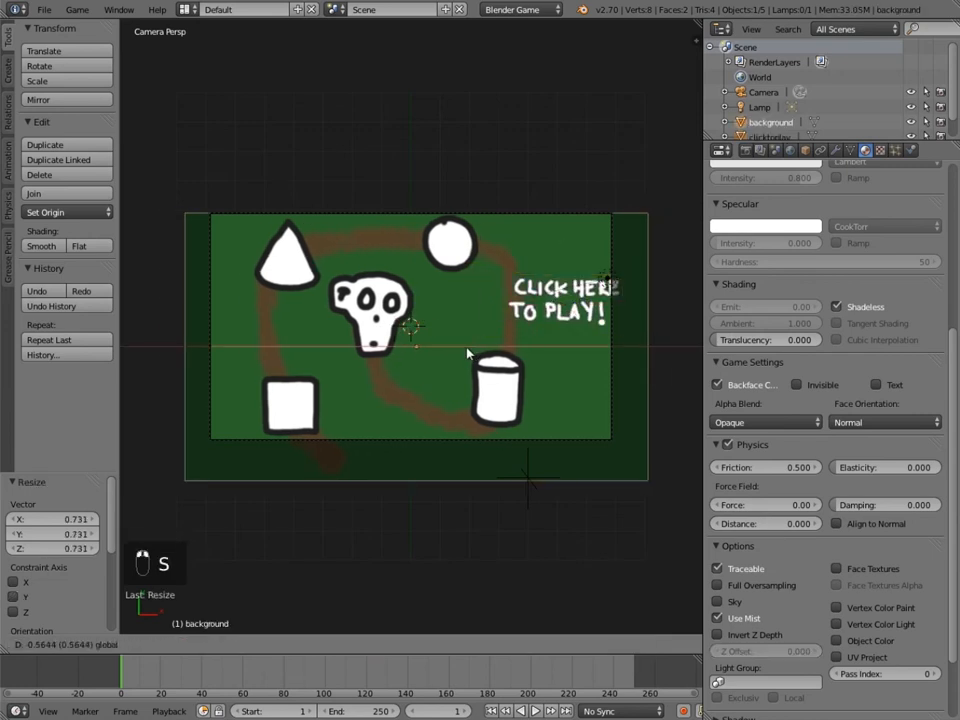
left_click(474, 347)
- Shift the clicktoplay plane about 0.63 units in negative X and 0.37 units in positive Y, inside the camera frame
right_click(565, 330)
key("g")
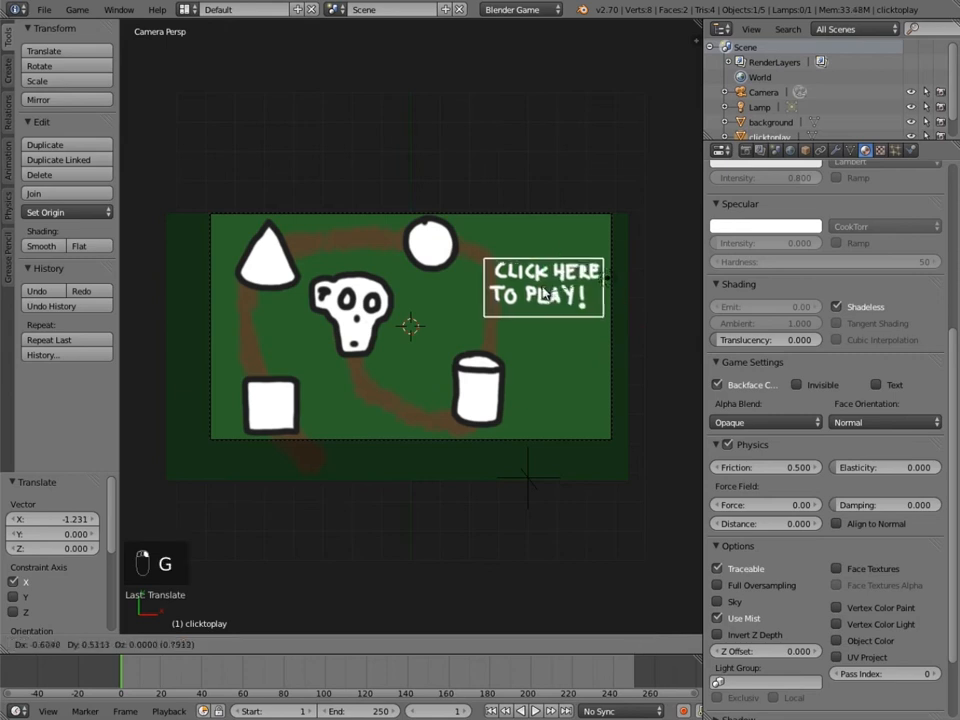
left_click(547, 320)
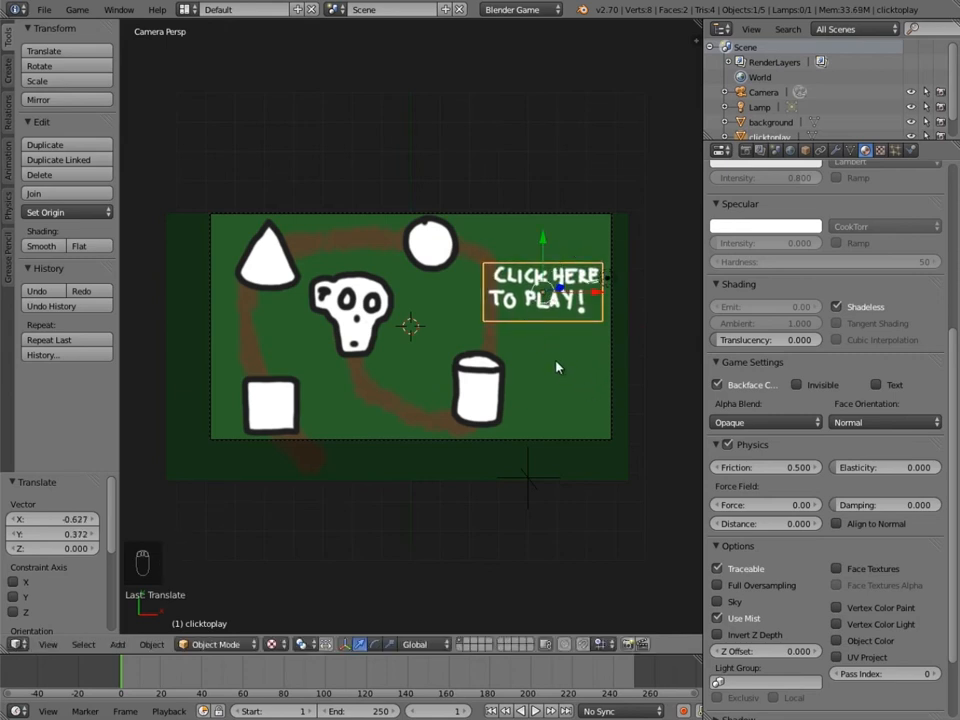
- Lower the clicktoplay plane about 1.16 units along Z, close above the background map
middle_click_drag(620, 430, 494, 270)
key("g")
key("z")
left_click(535, 331)
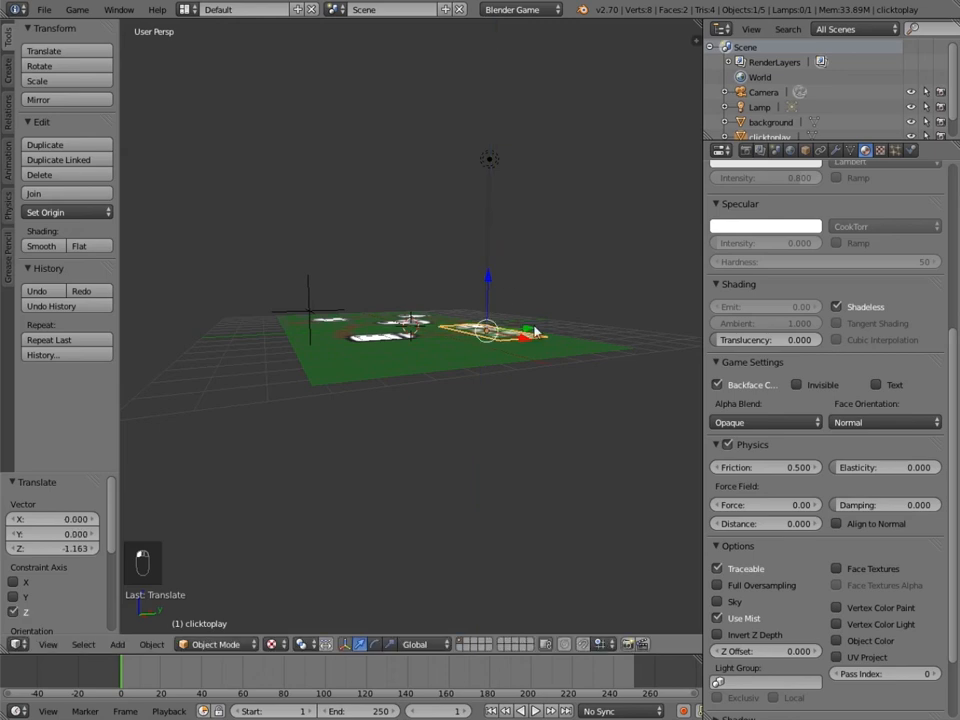
- Duplicate the clicktoplay plane and raise the copy about 0.57 units along Z
key("shift+d")
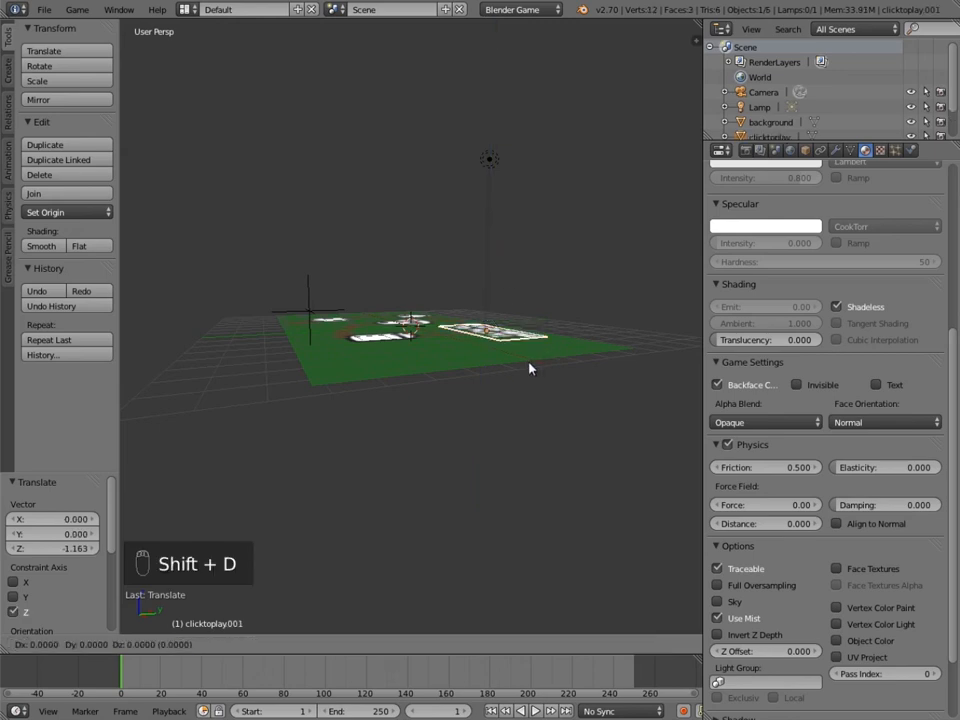
key("z")
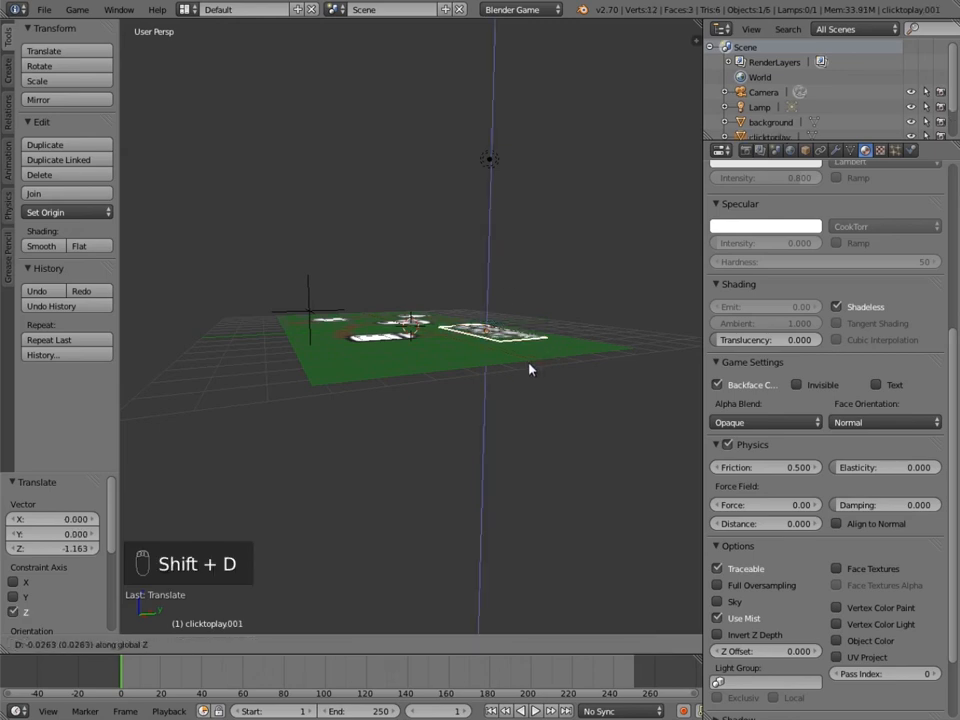
left_click(527, 325)
middle_click_drag(527, 325, 560, 400)
- Rename the duplicated plane locked
left_click(805, 150)
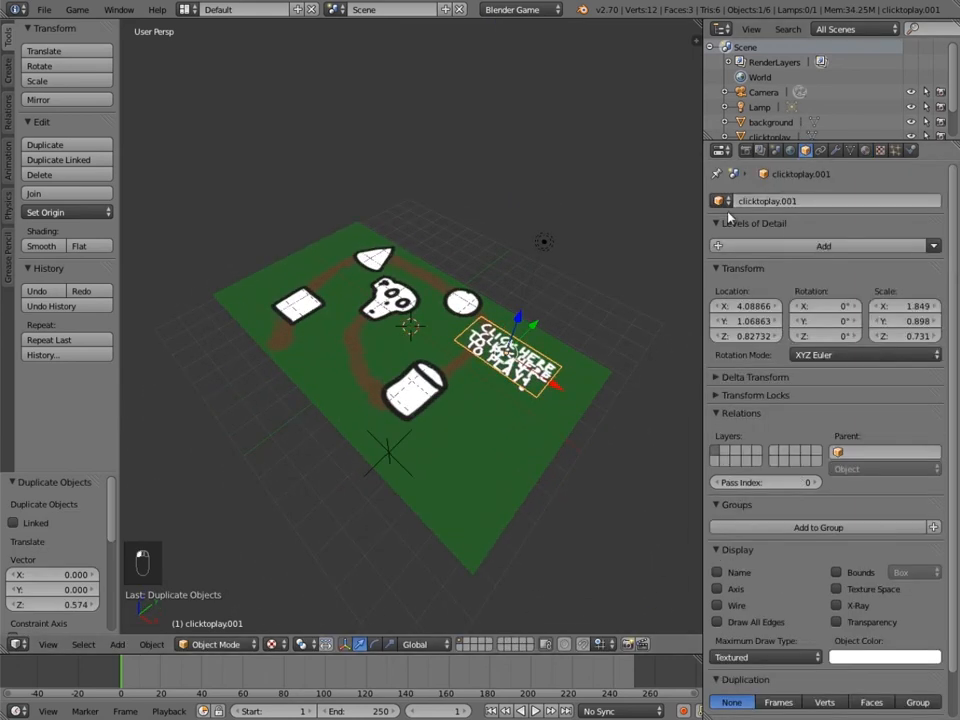
left_click(777, 201)
key("BackSpace")
type("lock")
key("BackSpace")
key("BackSpace")
type("cked")
key("Return")
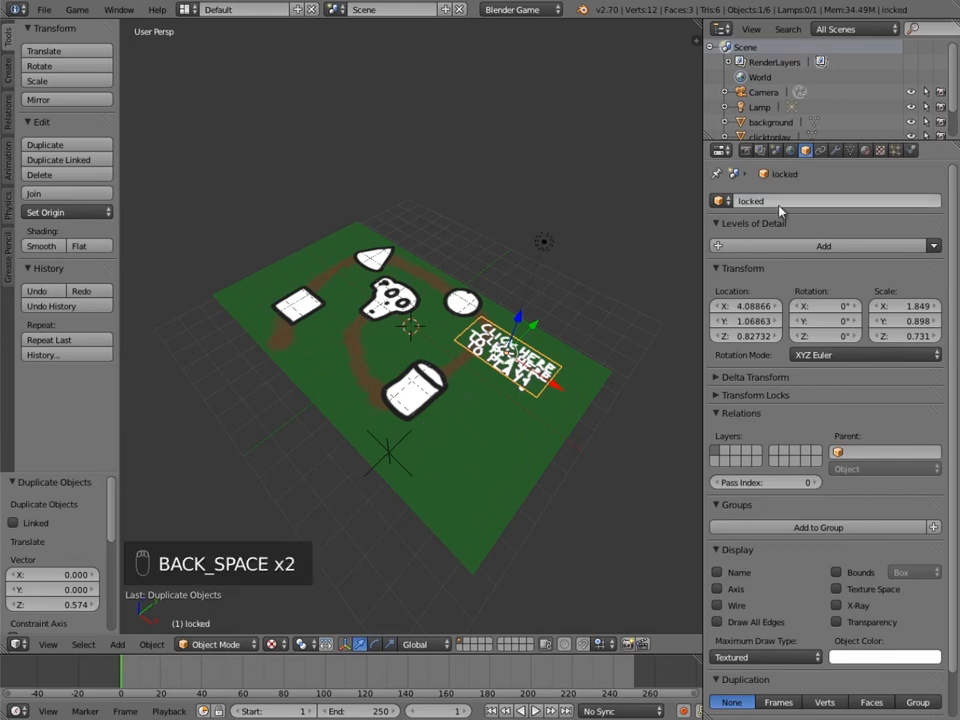
- Make single-user copies of the locked plane's material and its texture
left_click(865, 150)
scroll(803, 256, "up", 6)
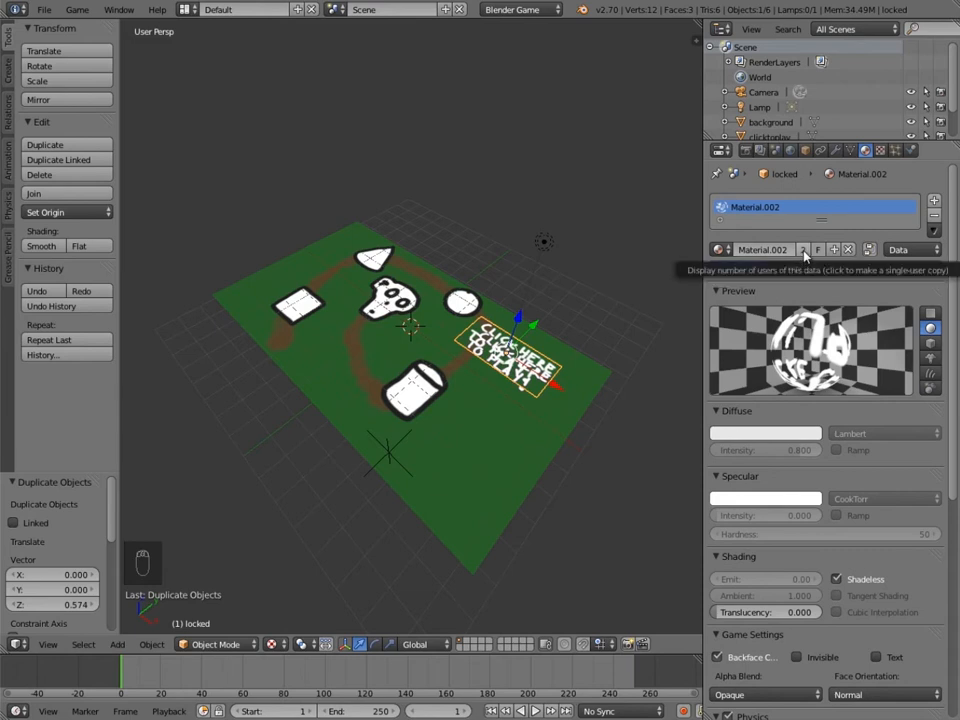
left_click(804, 252)
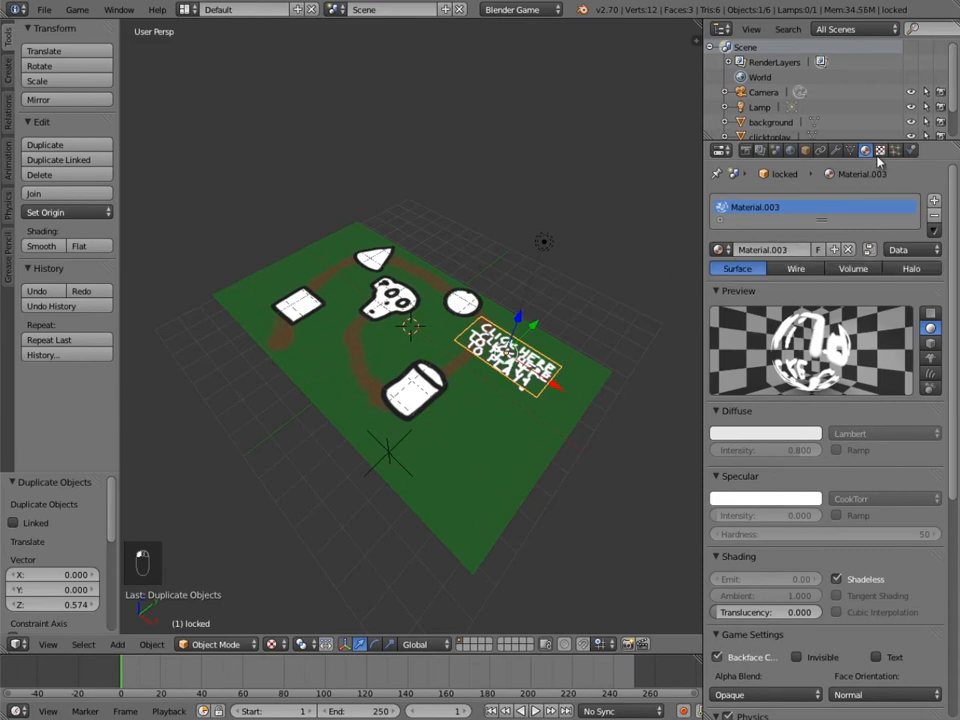
left_click(881, 151)
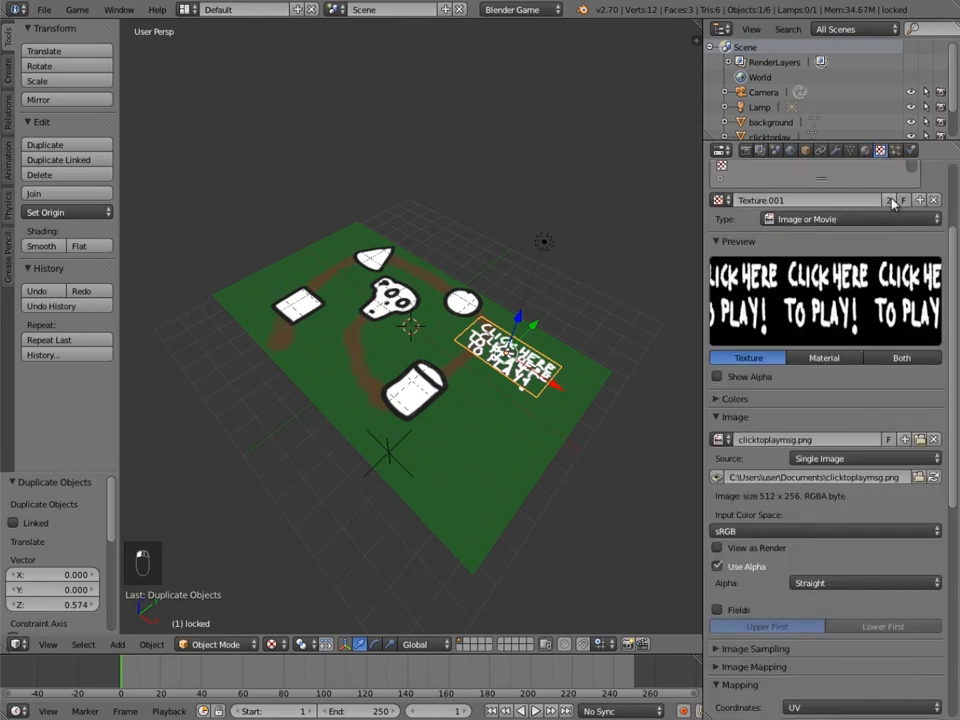
left_click(890, 200)
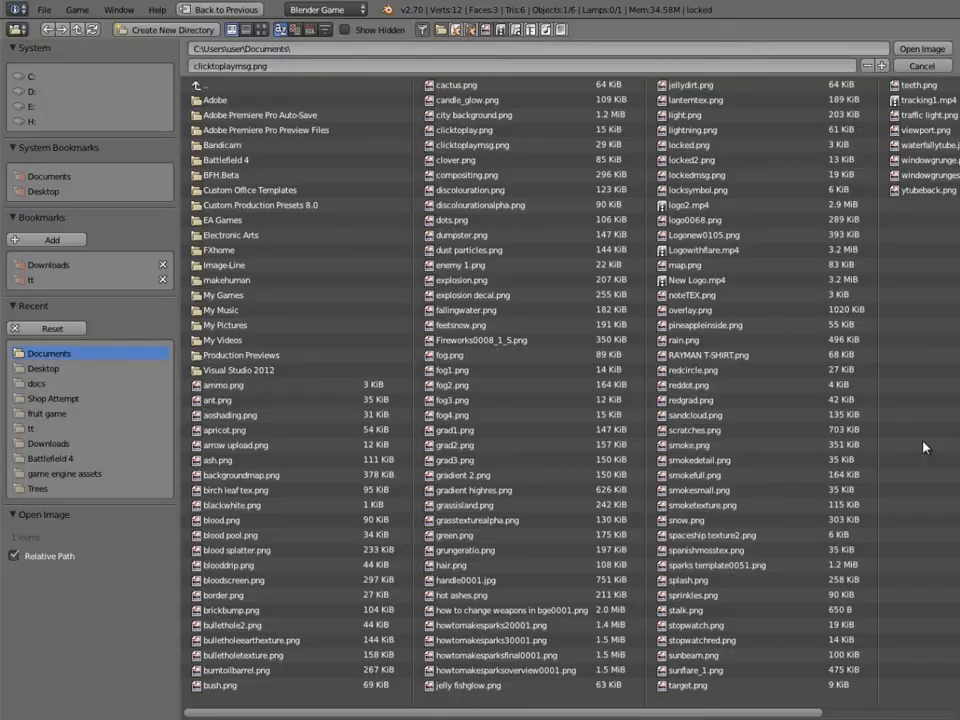
- Replace the locked plane's texture image with lockedmsg.png from the Documents folder
left_click(919, 439)
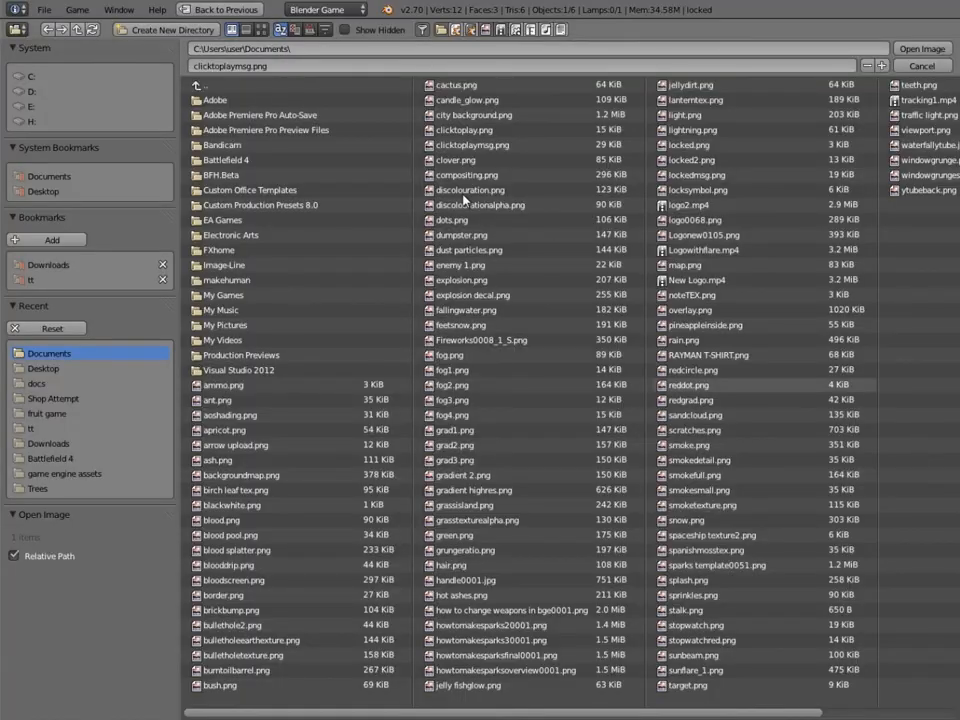
left_click(260, 29)
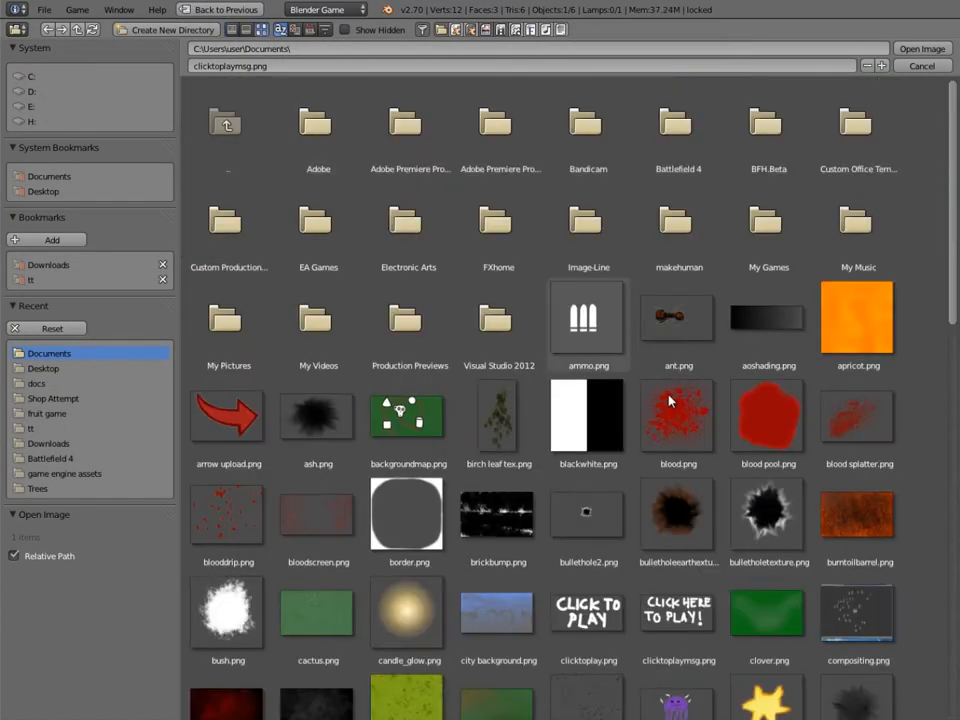
scroll(662, 440, "down", 4)
scroll(662, 440, "down", 9)
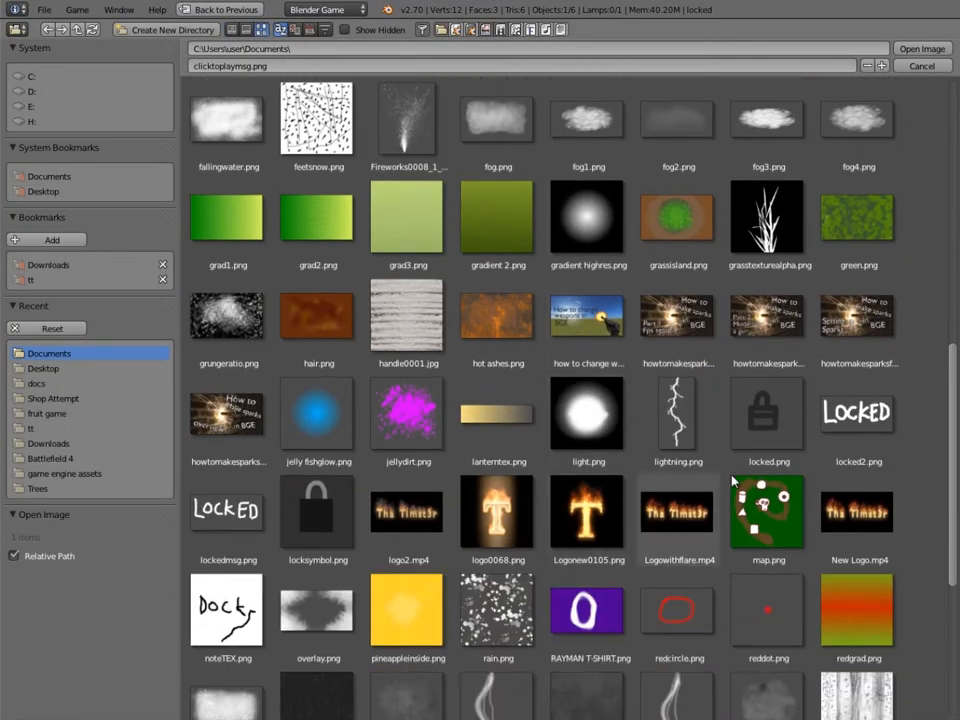
scroll(797, 450, "down", 4)
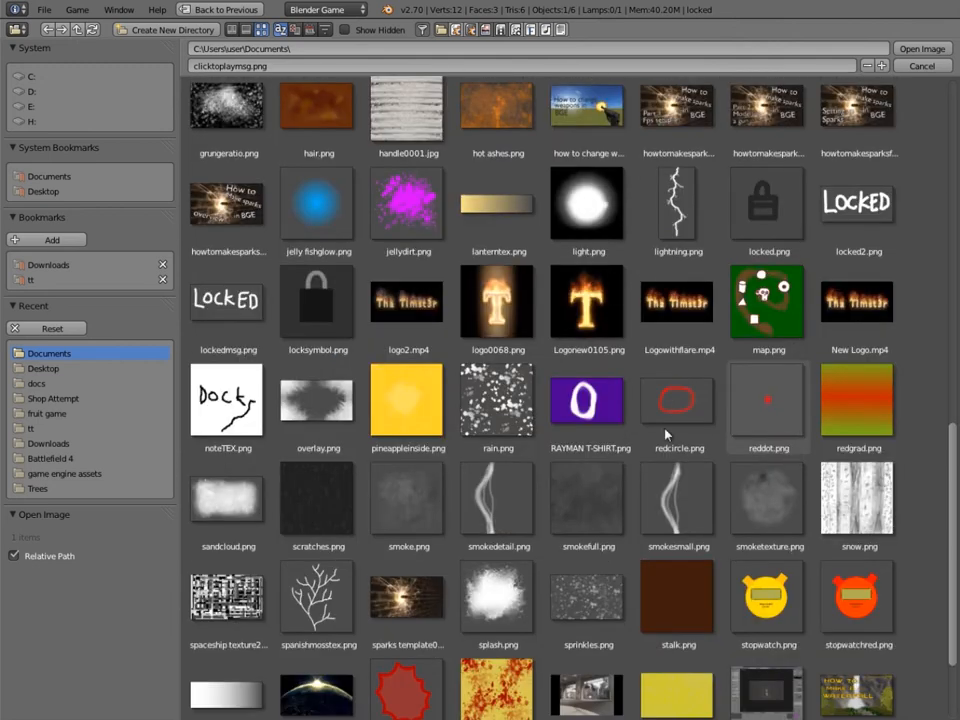
left_click(229, 318)
left_click(912, 50)
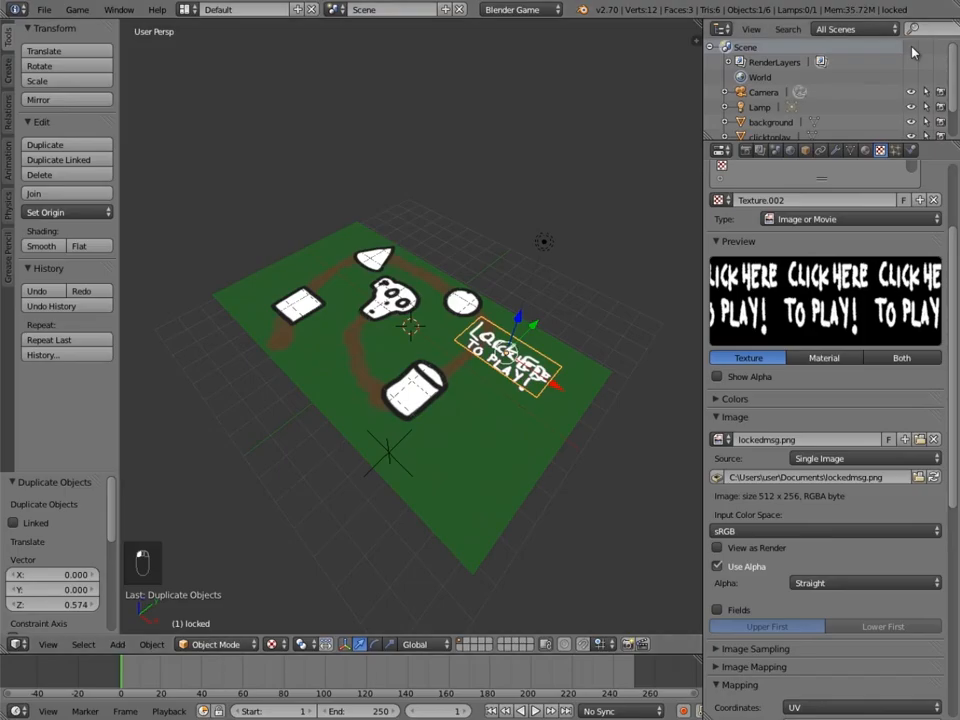
- Adjust the locked plane's height along Z, above the clicktoplay plane
middle_click_drag(602, 402, 400, 370)
scroll(425, 385, "up", 3)
left_click_drag(478, 420, 482, 444)
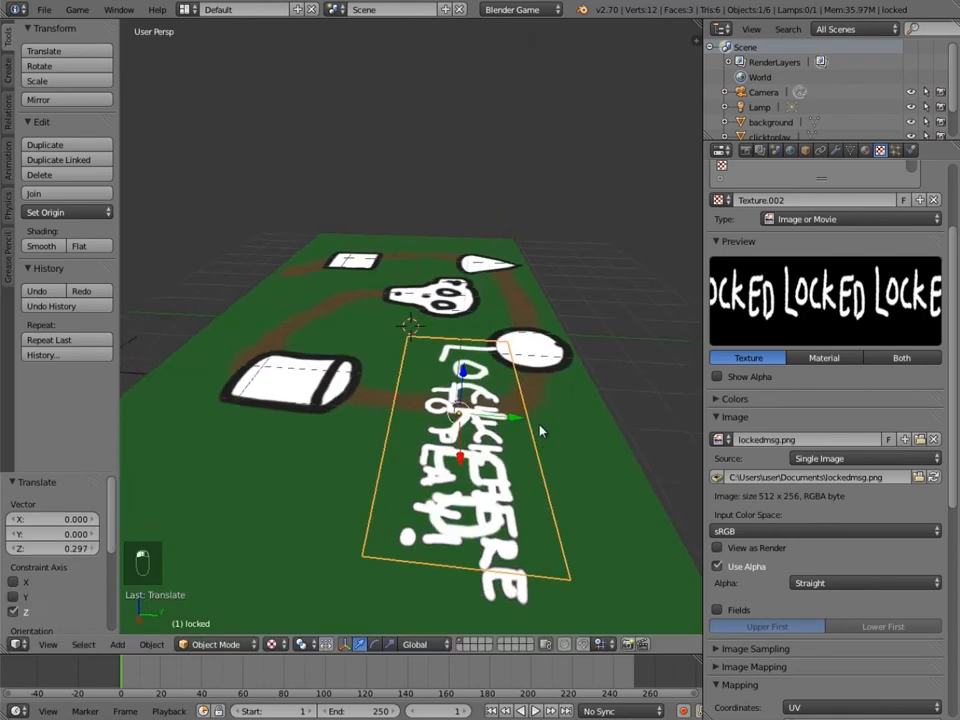
middle_click_drag(490, 440, 550, 420)
scroll(556, 425, "up", 2)
left_click_drag(499, 304, 505, 342)
- Delete the selected extra object
middle_click_drag(529, 354, 522, 316)
key("x")
left_click(467, 262)
- Add a plane at the centre of the map and raise it about 0.41 units along Z
key("KP_0")
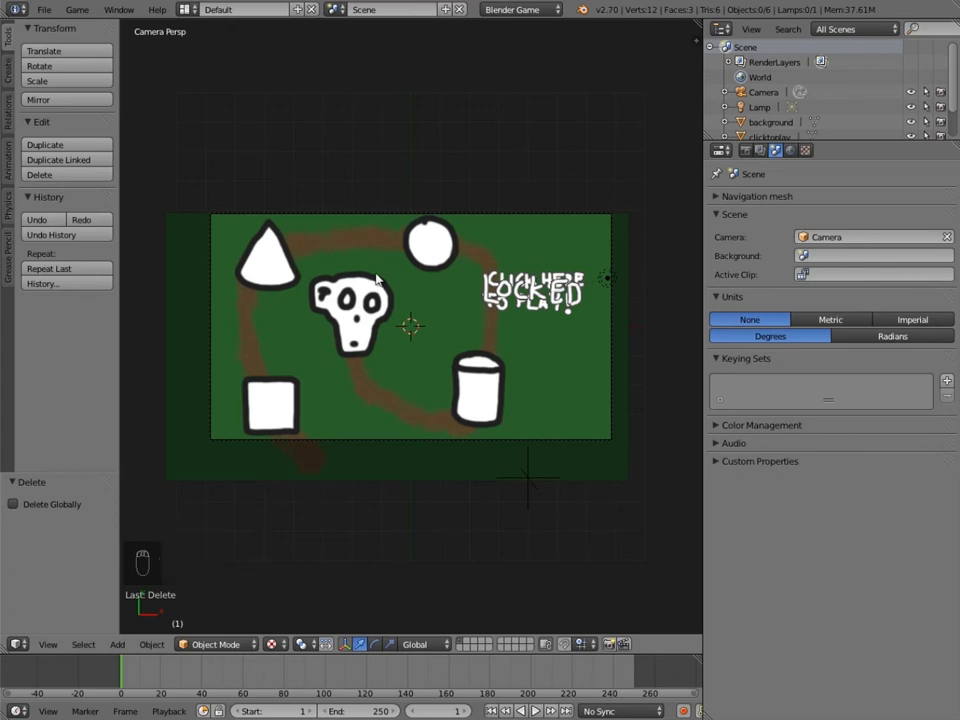
key("shift+a")
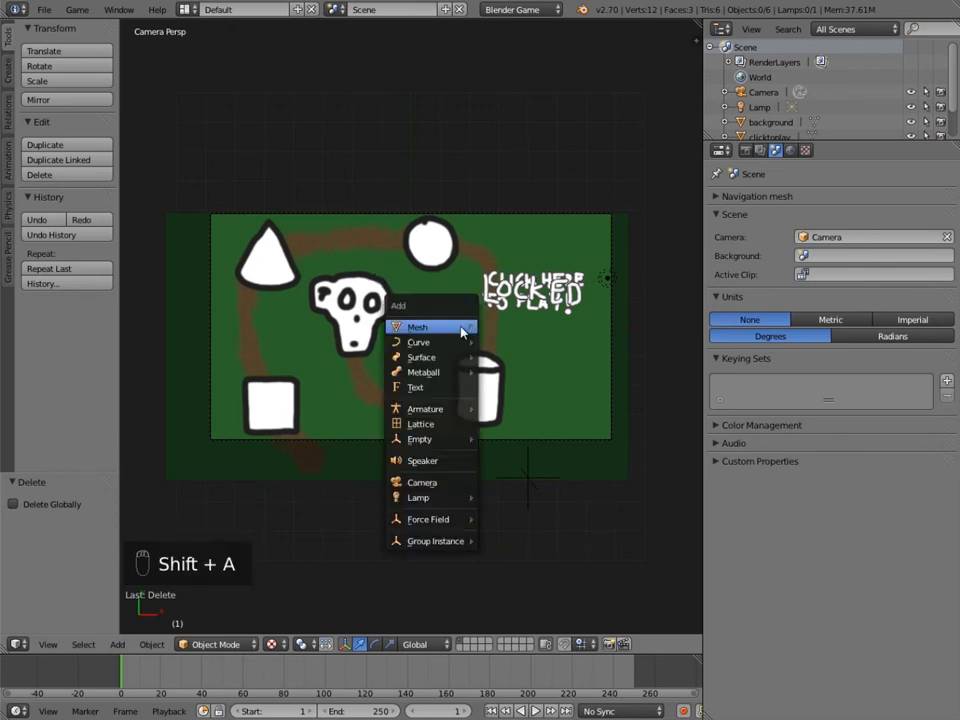
mouse_move(466, 330)
left_click(540, 326)
middle_click_drag(425, 387, 483, 306)
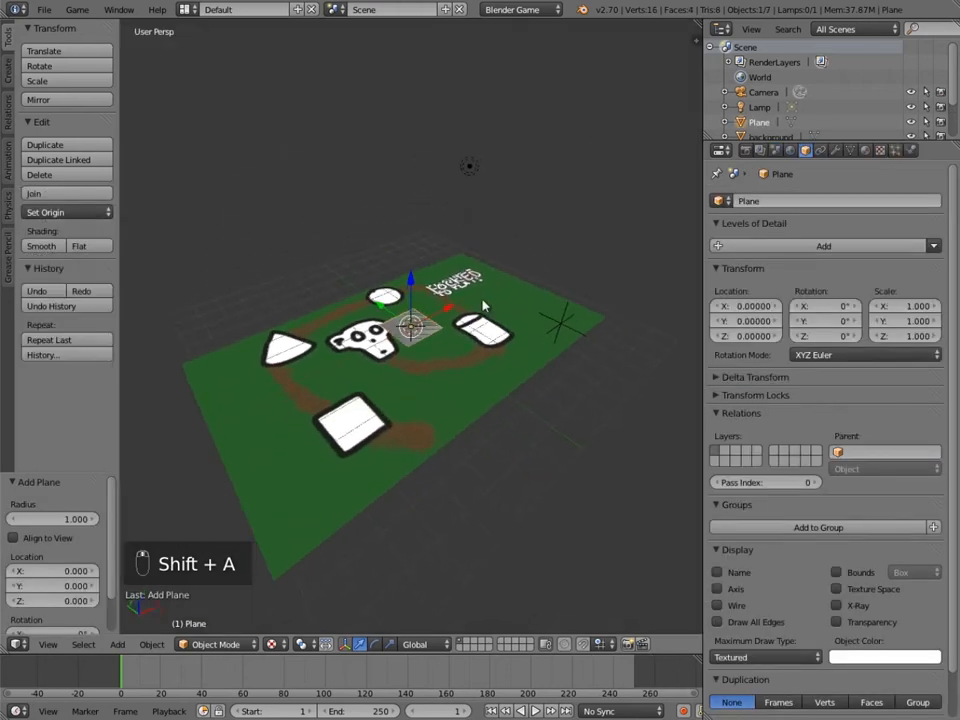
left_click_drag(414, 274, 415, 264)
middle_click_drag(488, 287, 601, 341)
- Rename the new plane lvl1 sensor
left_click(800, 201)
key("BackSpace")
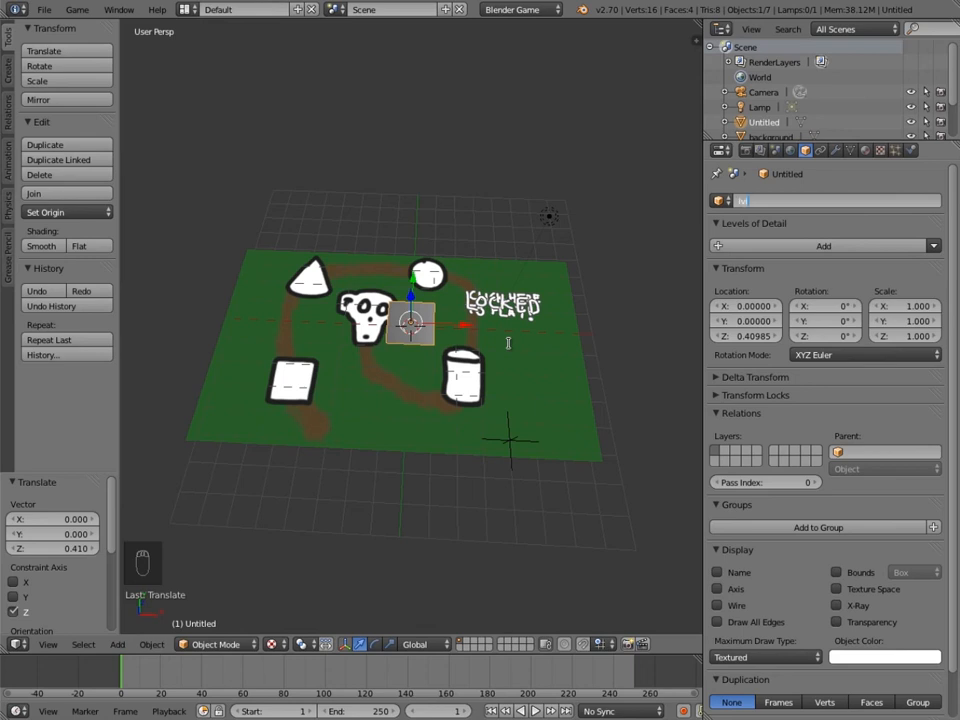
key("Return")
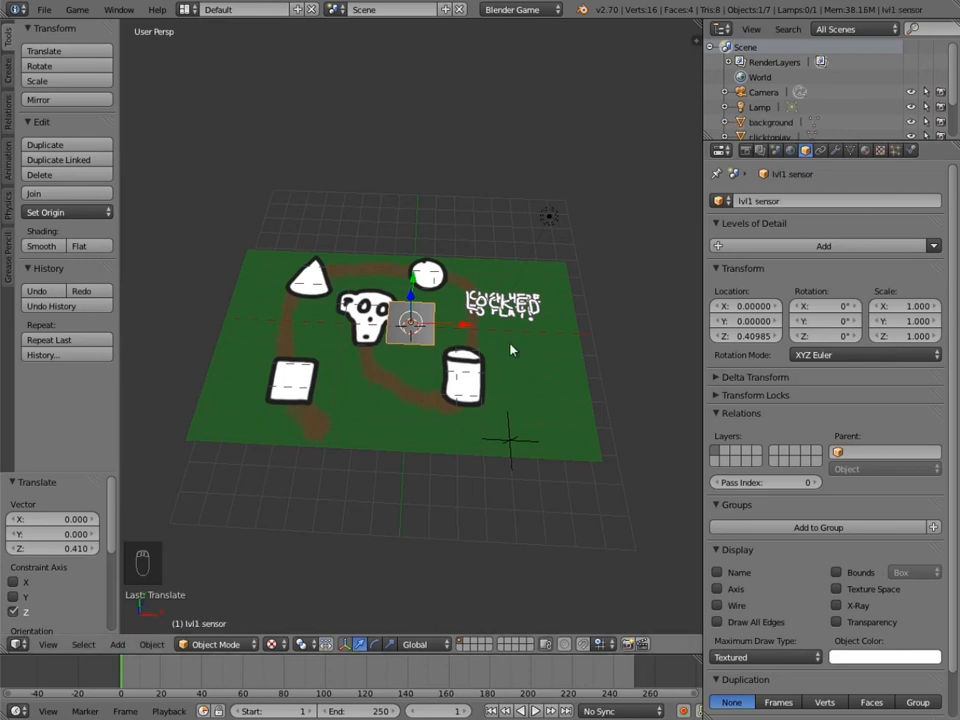
- Move the lvl1 sensor plane over the white square on the map and scale it to about 0.97
key("KP_7")
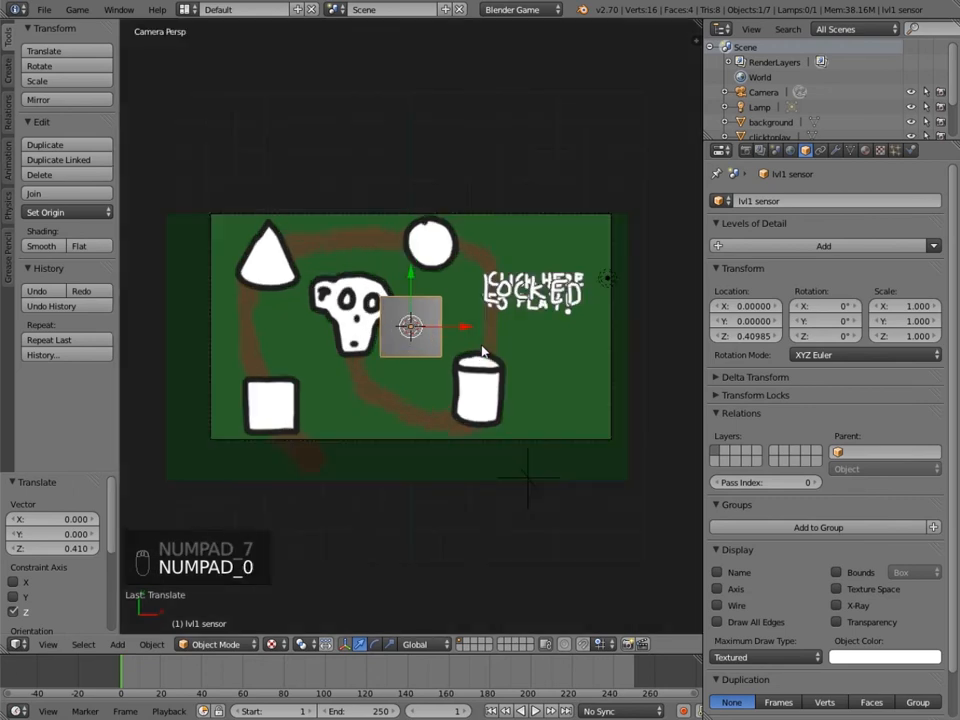
middle_click_drag(482, 330, 557, 277, "shift")
scroll(570, 289, "up", 2)
key("g")
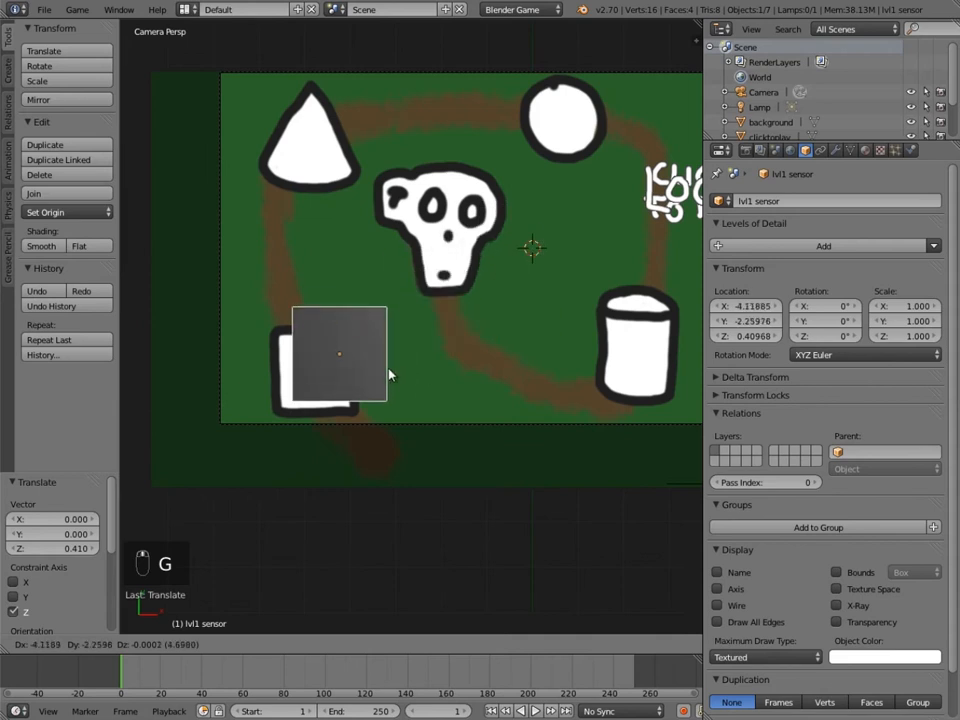
left_click(367, 390)
key("s")
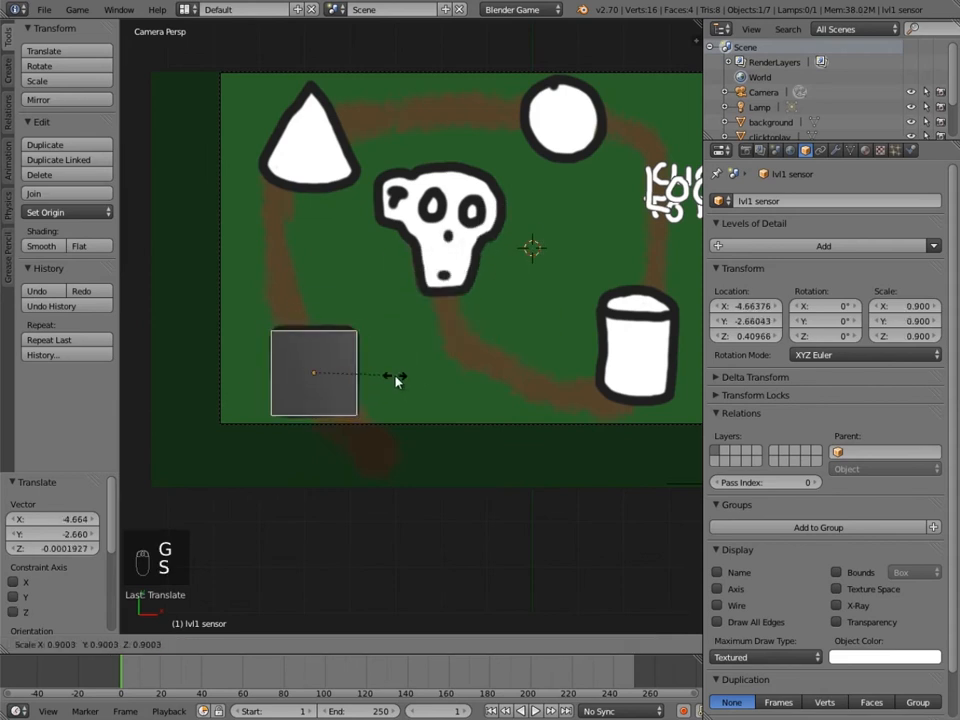
left_click(401, 381)
- Stretch the lvl1 sensor to about 1.02 along Y and shift it along Y so it covers the square
key("g")
key("y")
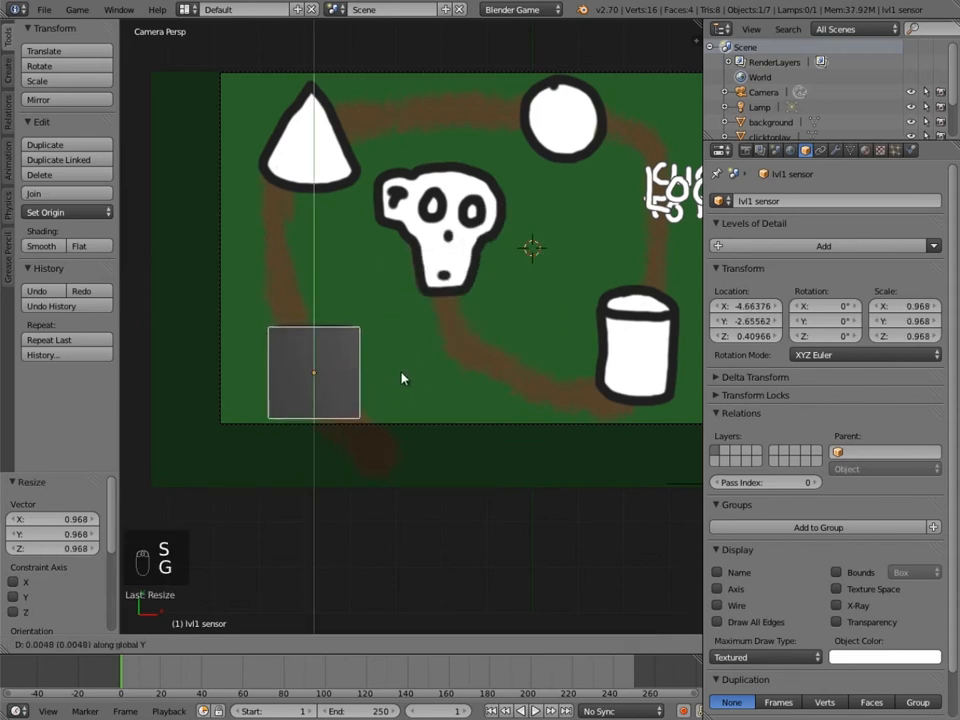
left_click(407, 361)
scroll(450, 343, "up", 2)
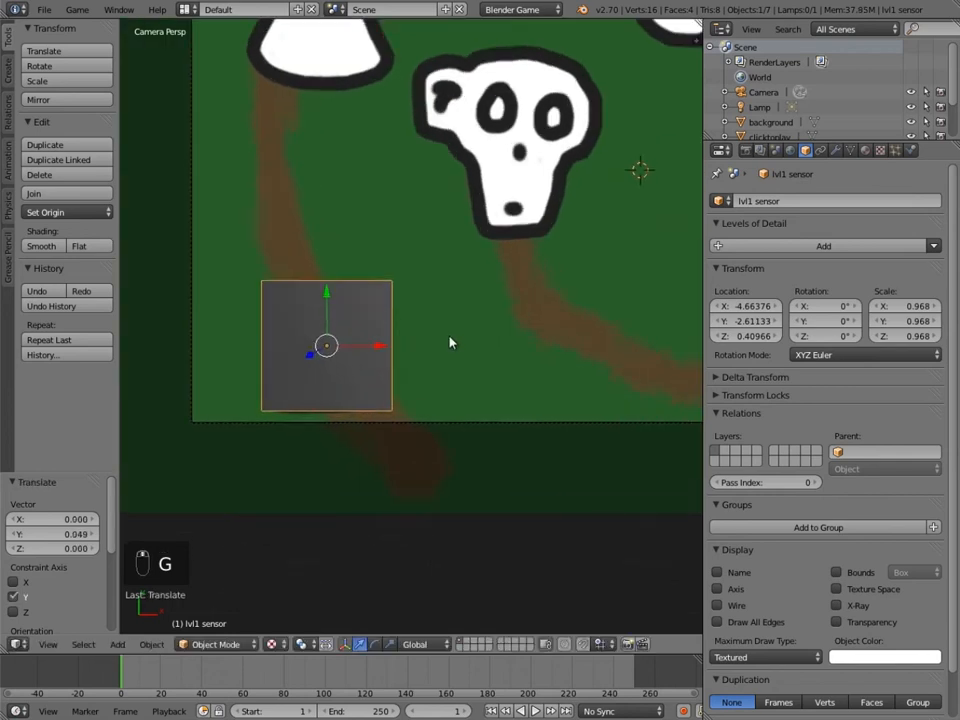
key("s")
key("y")
left_click(494, 360)
left_click_drag(327, 295, 327, 298)
scroll(401, 316, "down", 5)
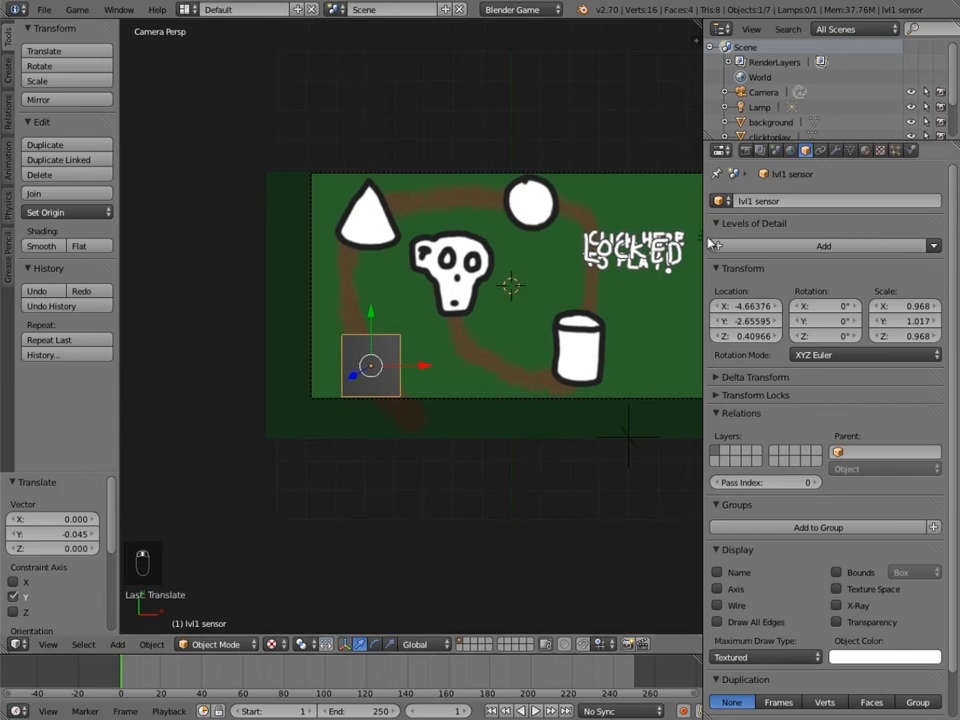
- Duplicate the lvl1 sensor over the white triangle, enlarge the copy about 1.12 times and nudge it about 0.07 units along Y
middle_click_drag(422, 332, 443, 409, "shift")
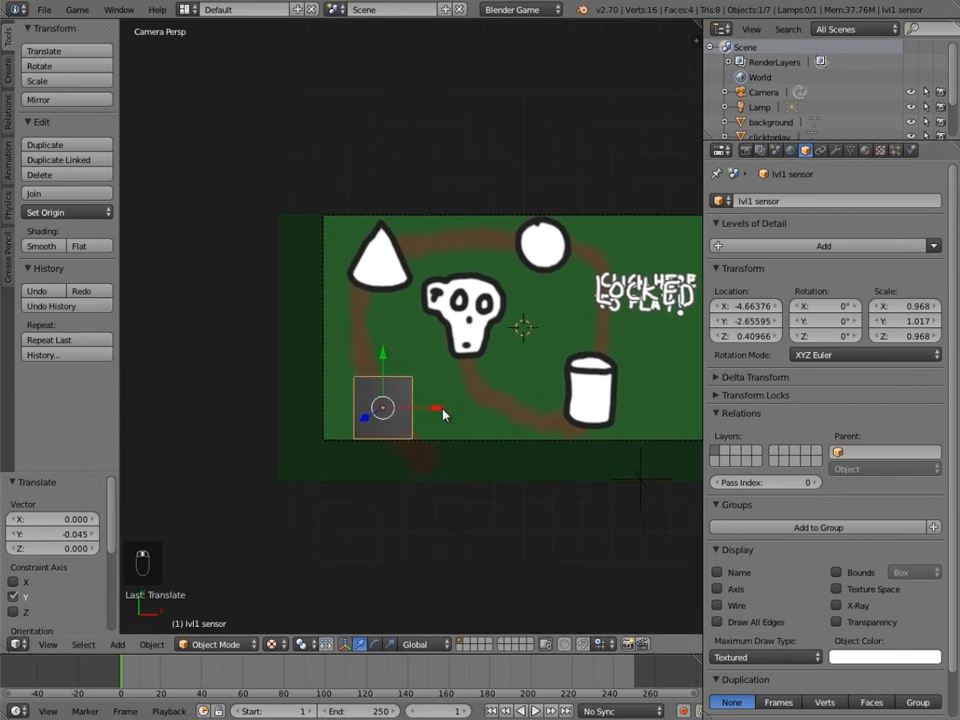
key("shift+d")
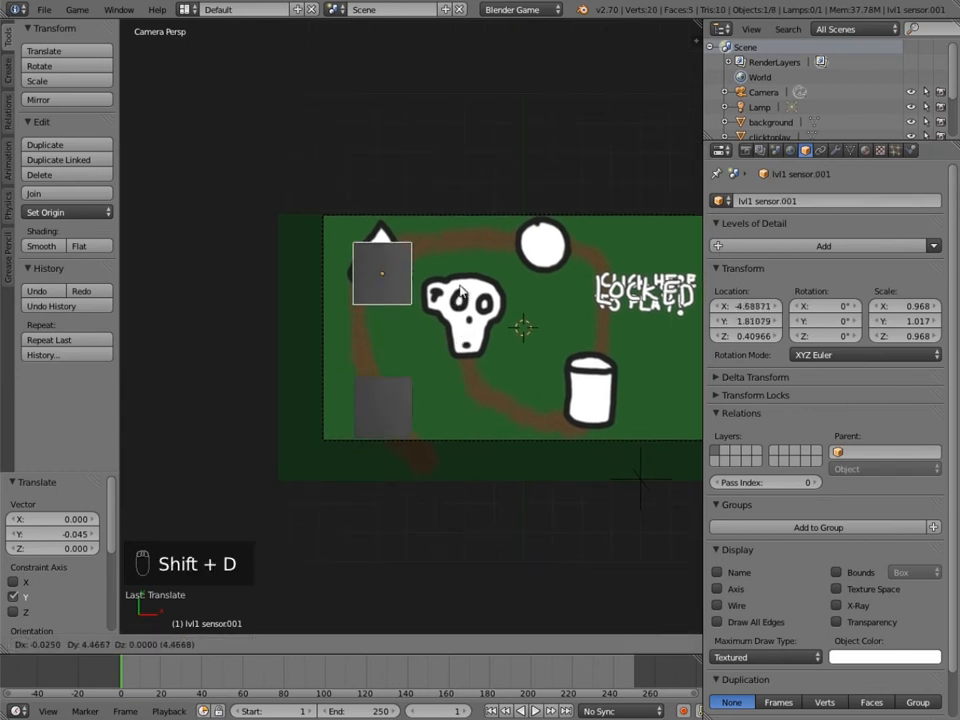
left_click(458, 277)
scroll(446, 236, "up", 3)
key("s")
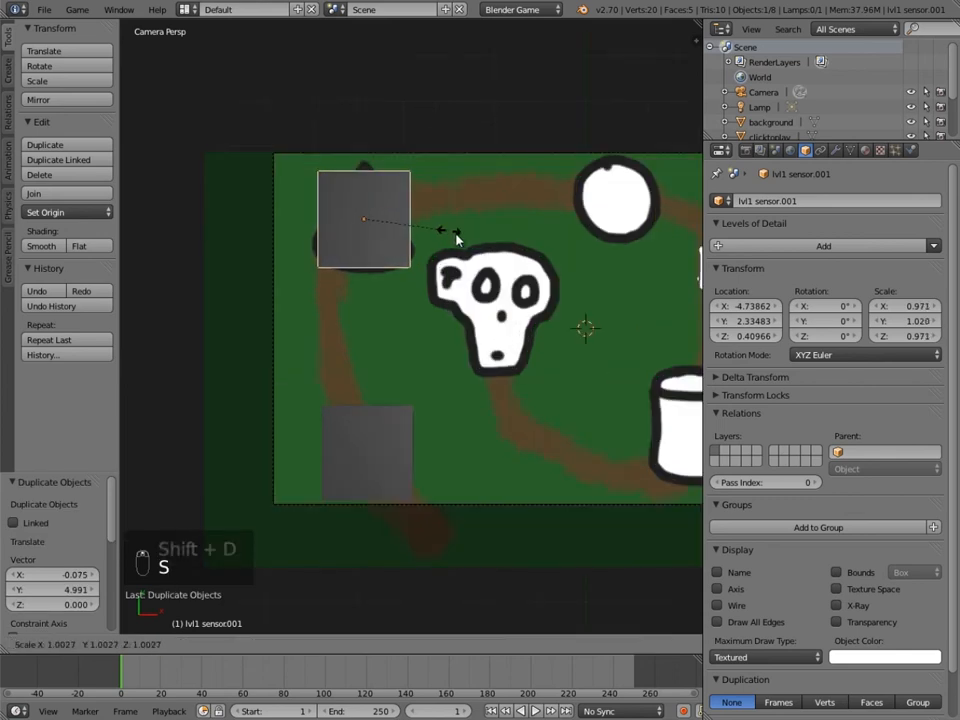
left_click(512, 254)
left_click_drag(361, 176, 367, 163)
- Rename the copy over the triangle lvl2 sensor
left_click(821, 197)
left_click_drag(821, 197, 750, 205)
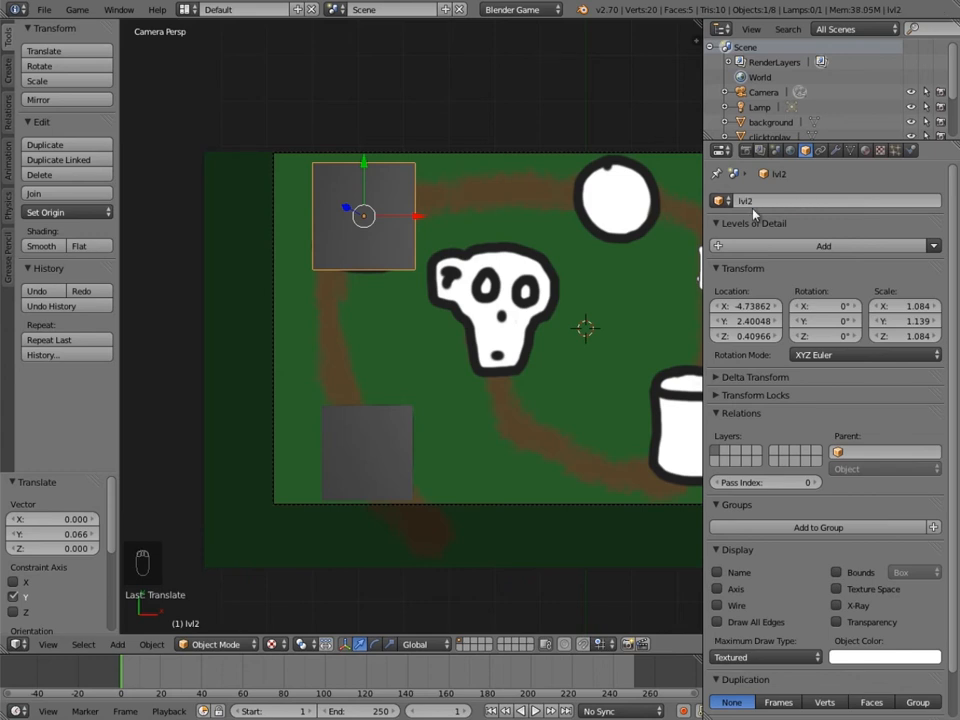
left_click(762, 201)
key("Return")
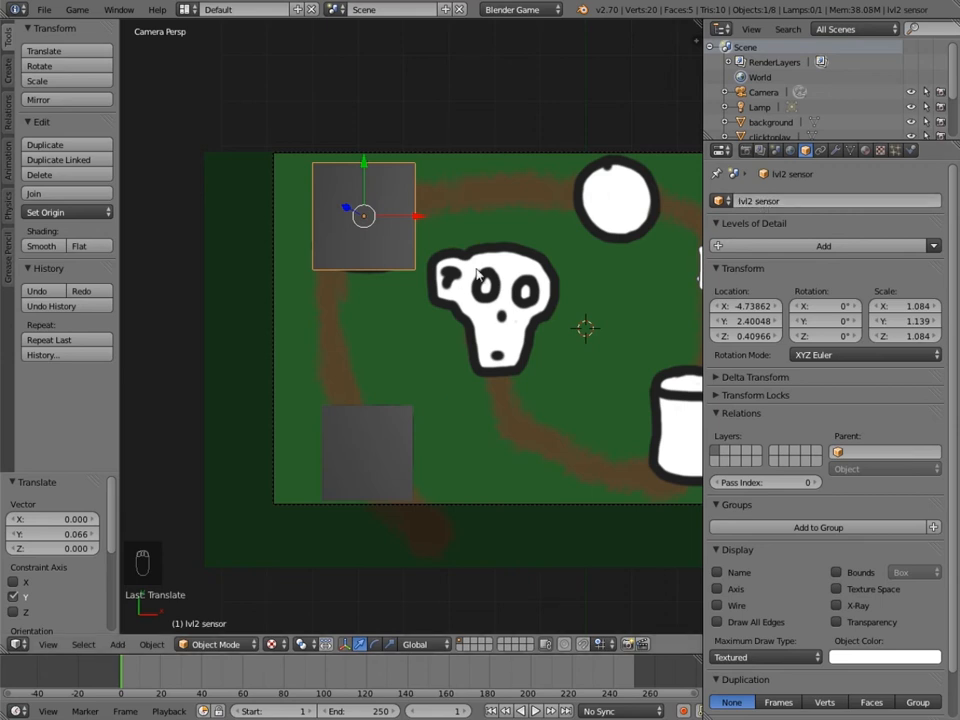
- Duplicate the lvl2 sensor over the white circle and scale the copy by about 0.88 along Y and 0.92 along X
middle_click_drag(472, 256, 422, 280, "shift")
key("shift+d")
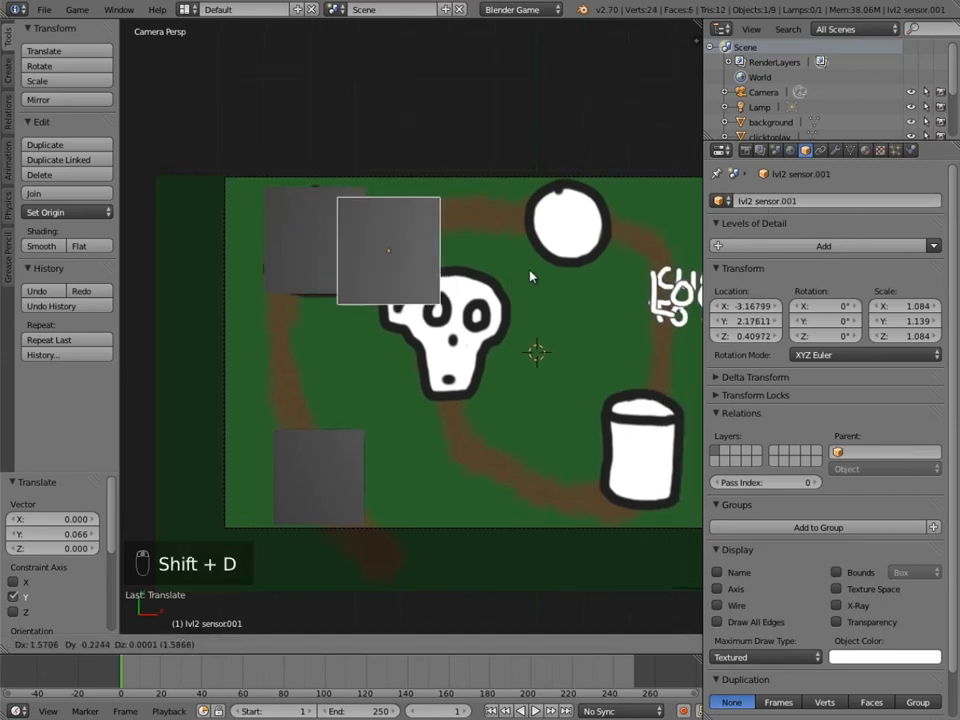
left_click(670, 250)
key("s")
key("y")
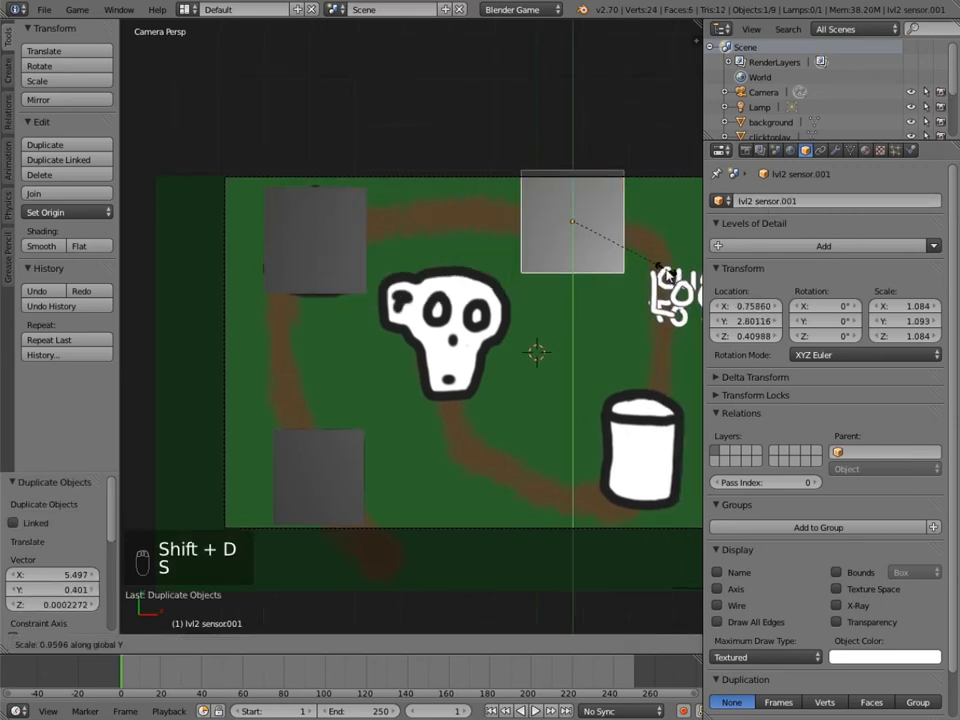
left_click(632, 242)
middle_click_drag(632, 242, 578, 283, "shift")
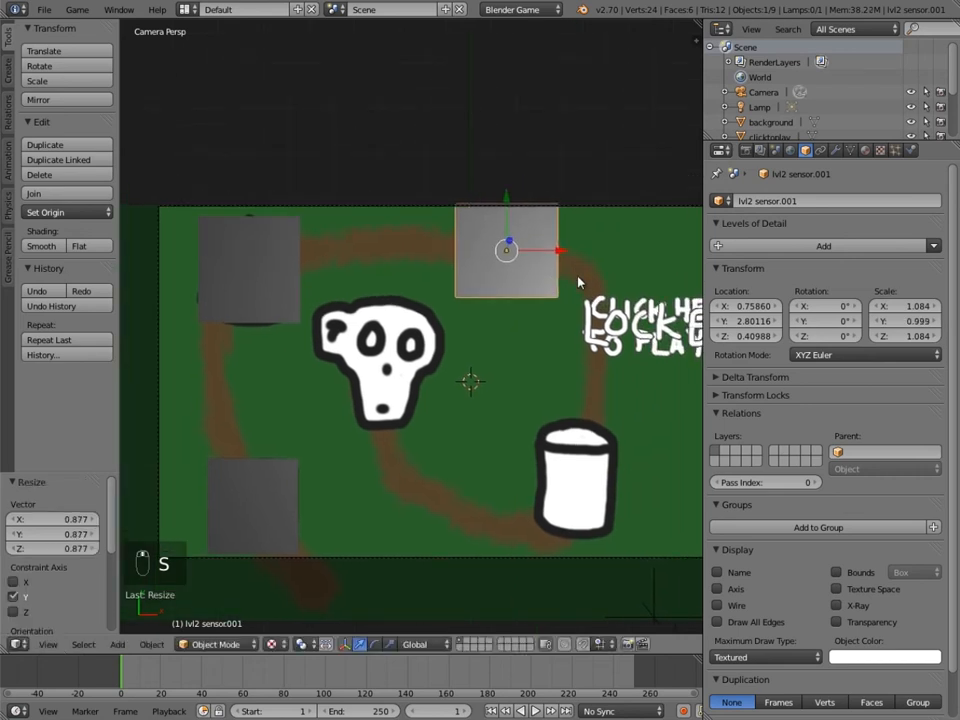
key("s")
key("x")
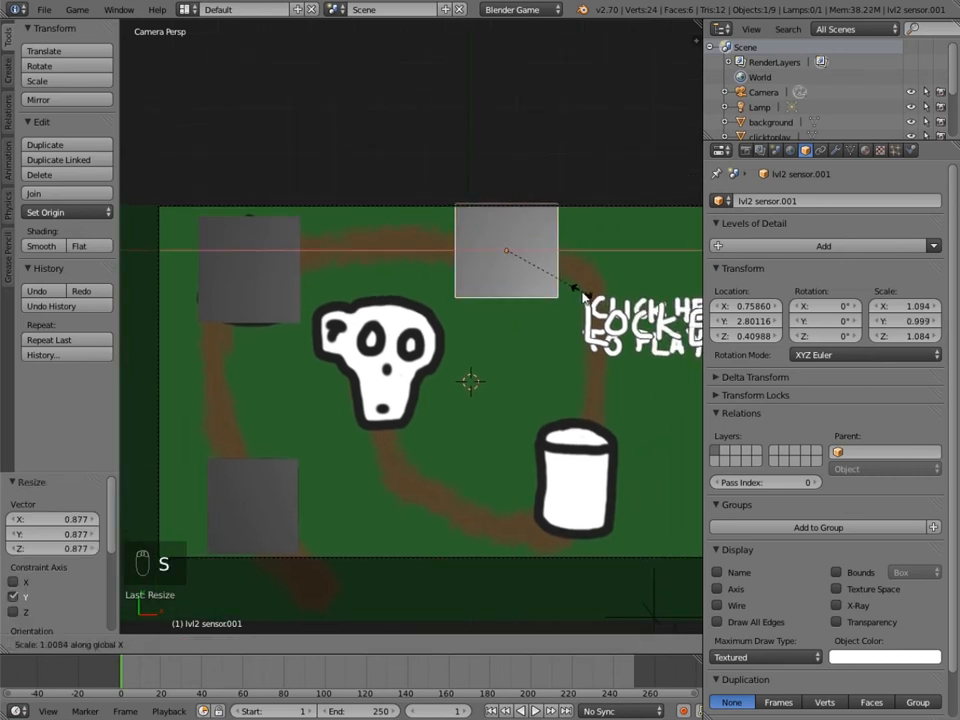
left_click(576, 289)
- Fit the copy over the circle at a scale of about 0.95 and rename it lvl3 sensor
key("g")
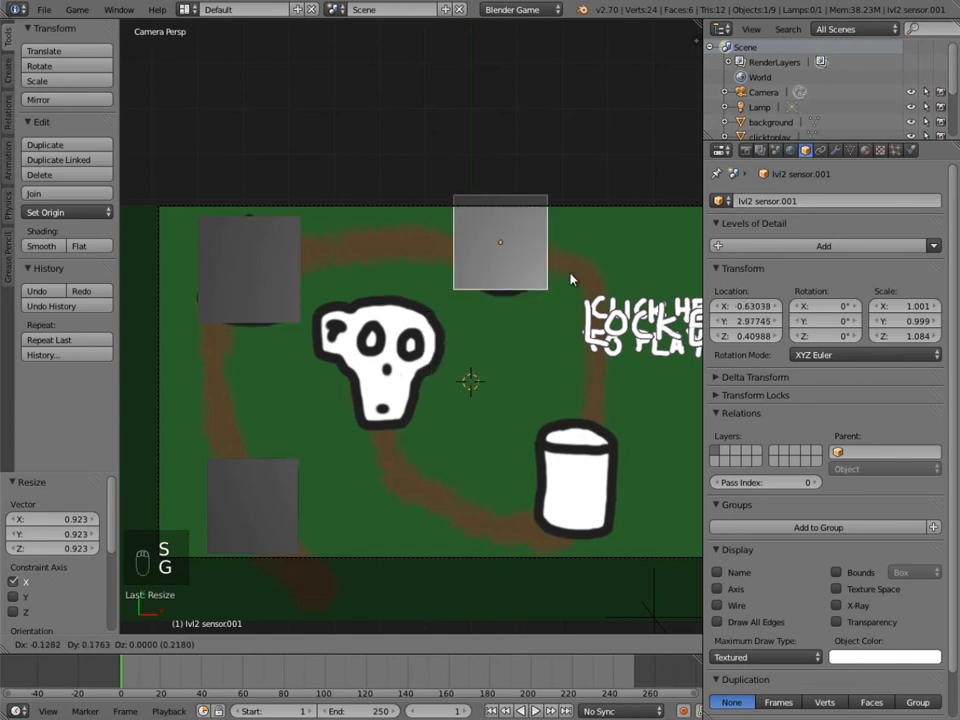
left_click(575, 287)
key("s")
left_click(606, 290)
key("g")
left_click(604, 284)
key("s")
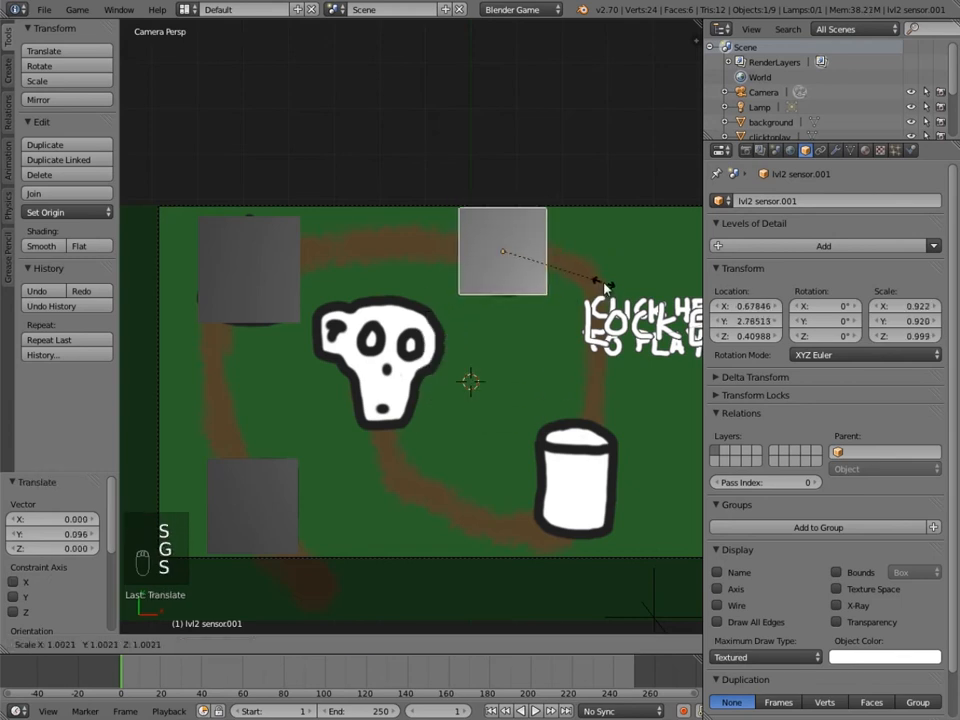
left_click(607, 285)
left_click(806, 206)
left_click_drag(806, 206, 750, 208)
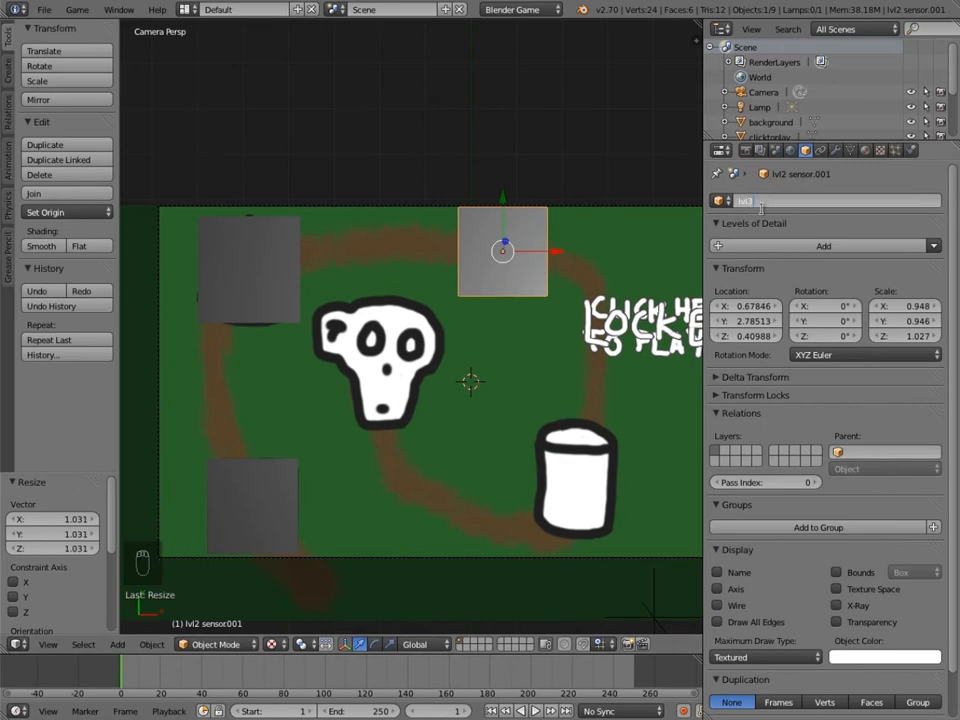
- Duplicate the lvl3 sensor over the white cylinder and enlarge the copy about 1.35 times
middle_click_drag(428, 256, 398, 196, "shift")
key("shift+d")
left_click(611, 467)
key("s")
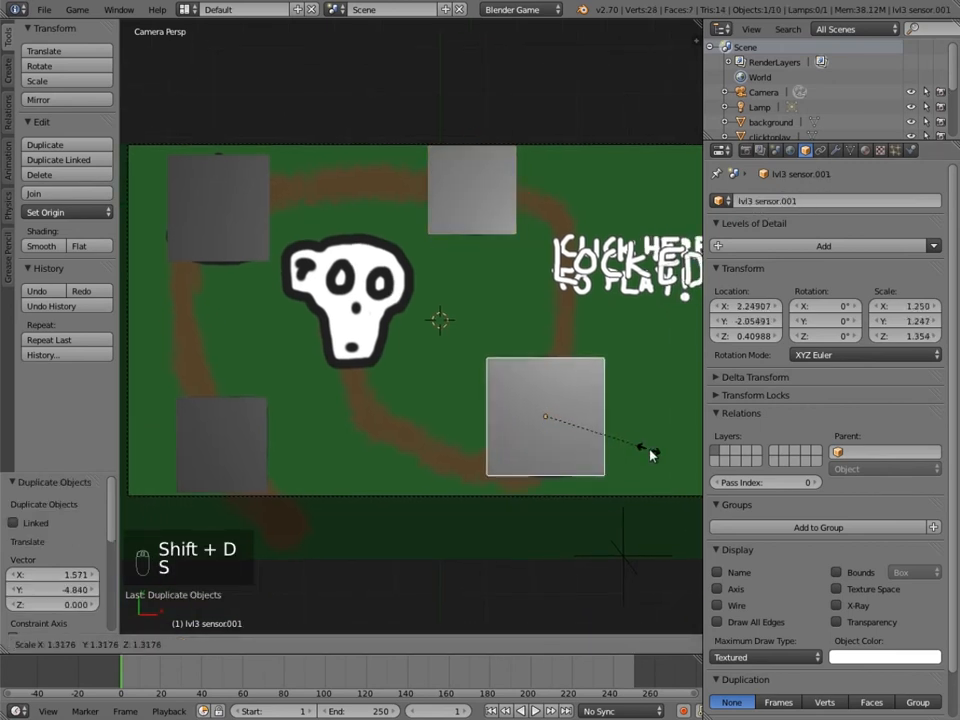
left_click(649, 452)
- Rename the copy over the cylinder lvl4 sensor
left_click(806, 201)
type("4 sensor")
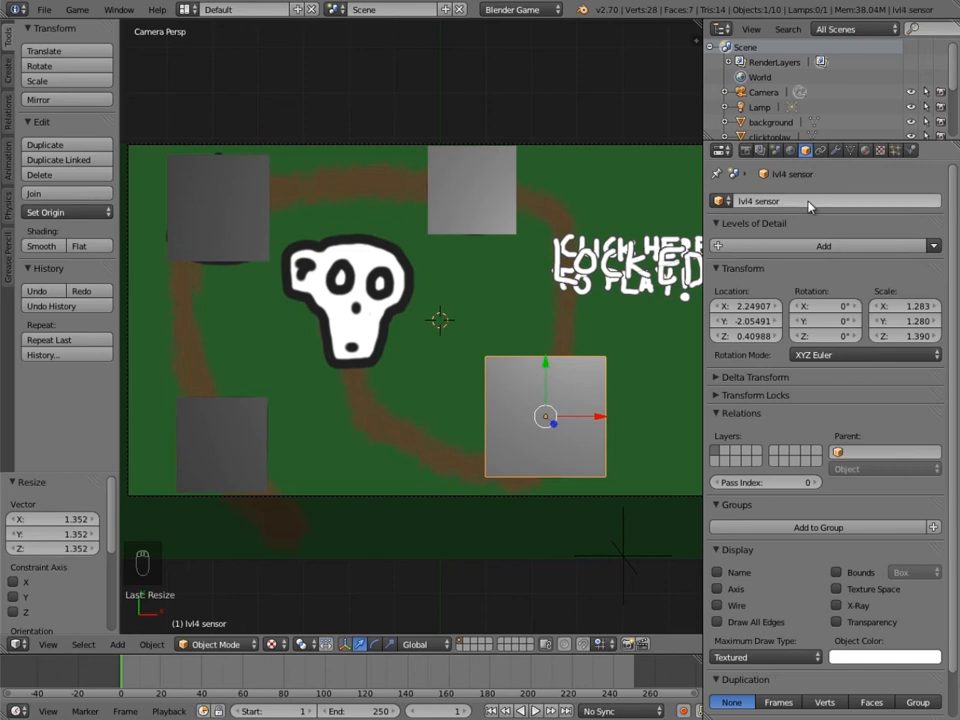
key("Return")
- Duplicate the lvl4 sensor over the skull and enlarge the copy to a scale of about 1.39 to cover it
key("shift+d")
left_click(446, 338)
key("s")
left_click(452, 342)
key("g")
left_click(448, 340)
key("g")
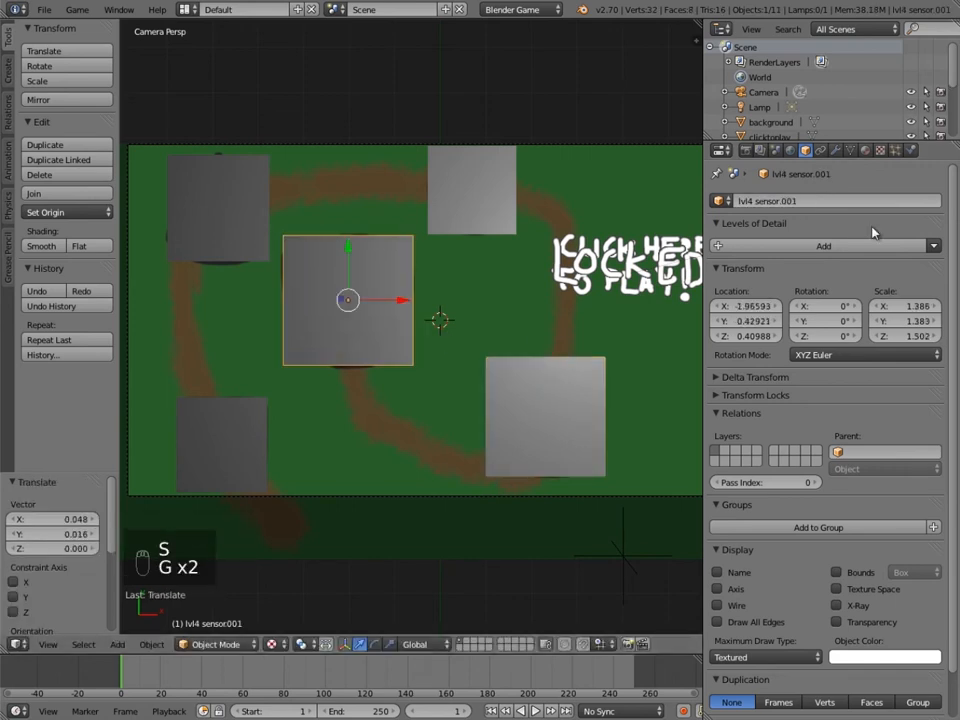
- Rename the copy over the skull final sensor
left_click(796, 201)
type("final")
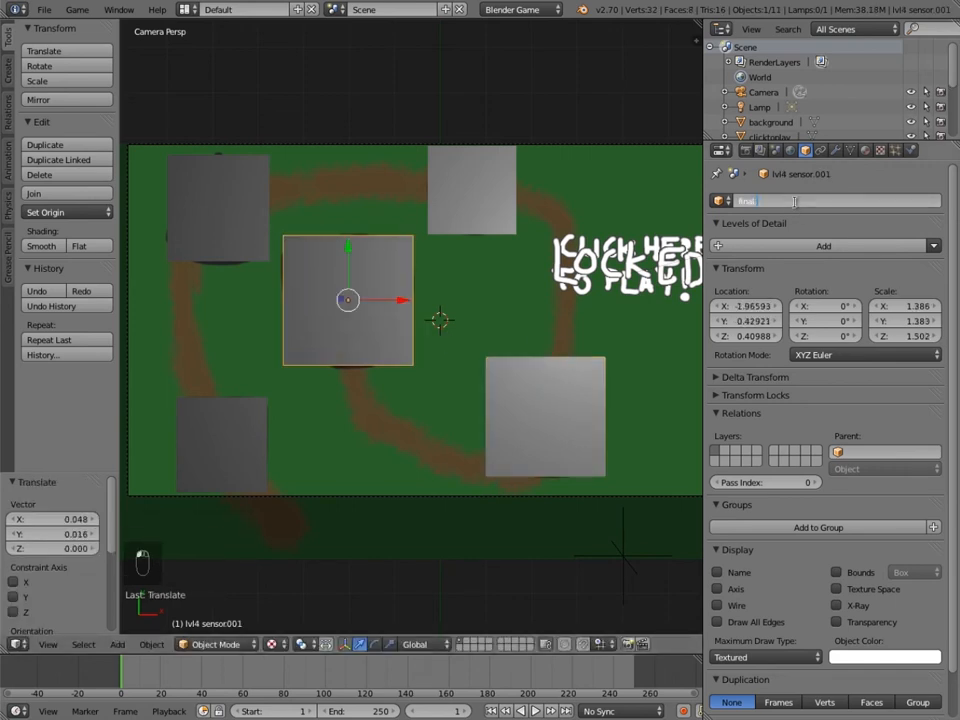
type(" sensor")
key("Return")
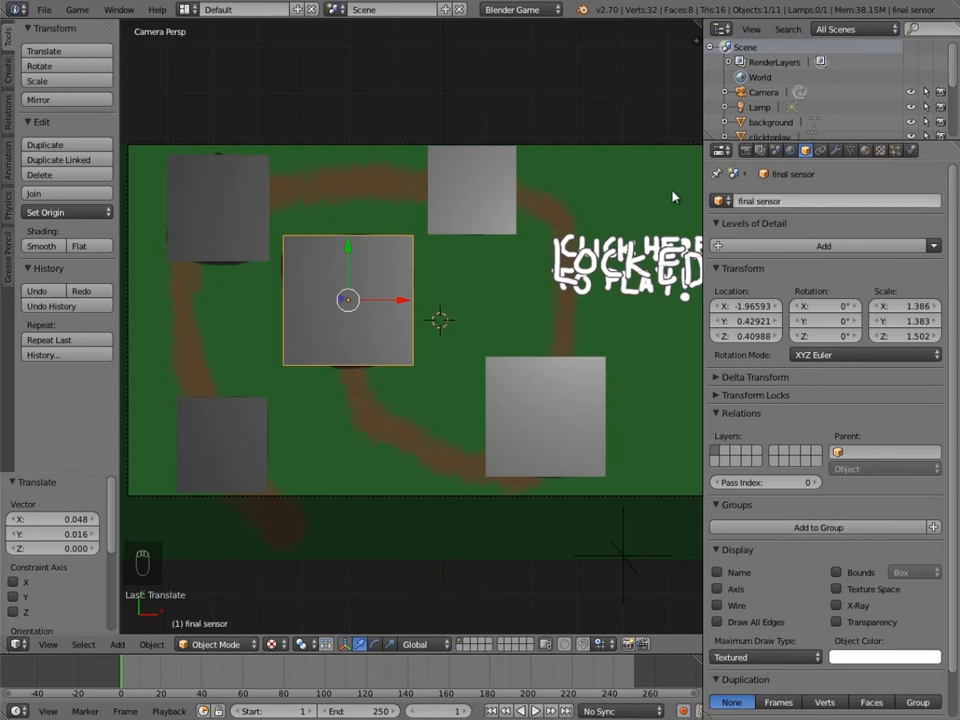
scroll(461, 321, "down", 2)
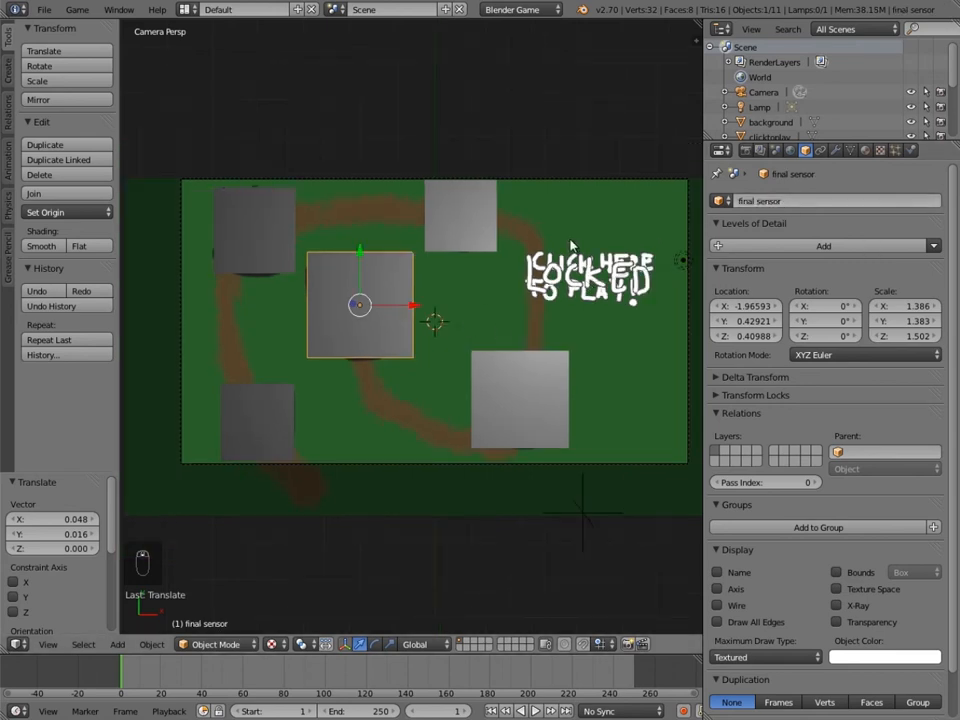
- Give the lvl1 sensor plane a new material with specular intensity 0
scroll(571, 245, "down", 2)
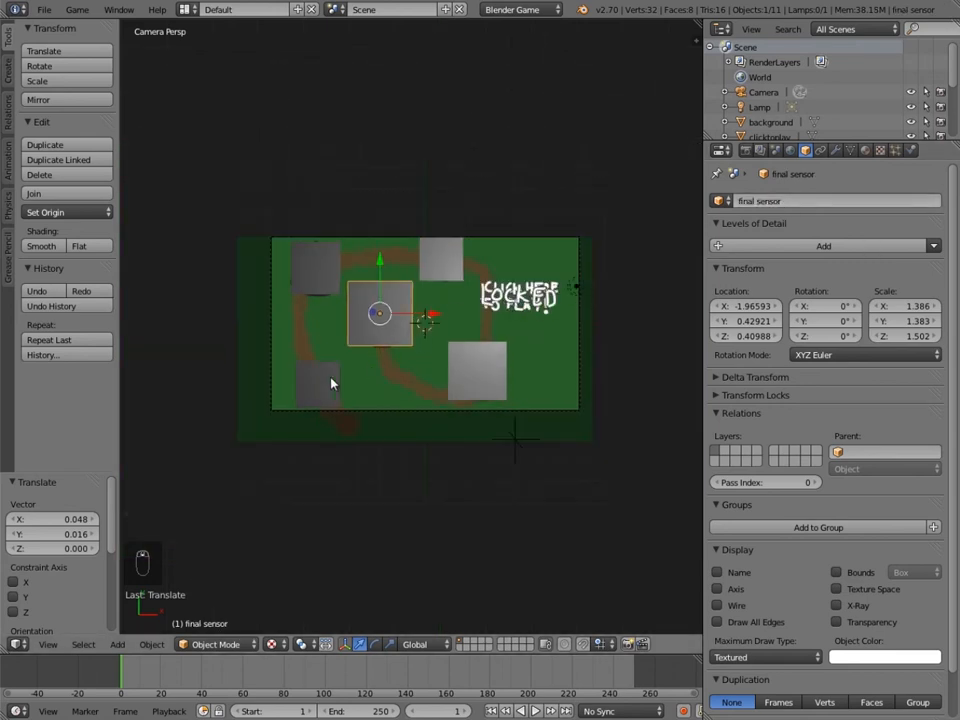
right_click(332, 383)
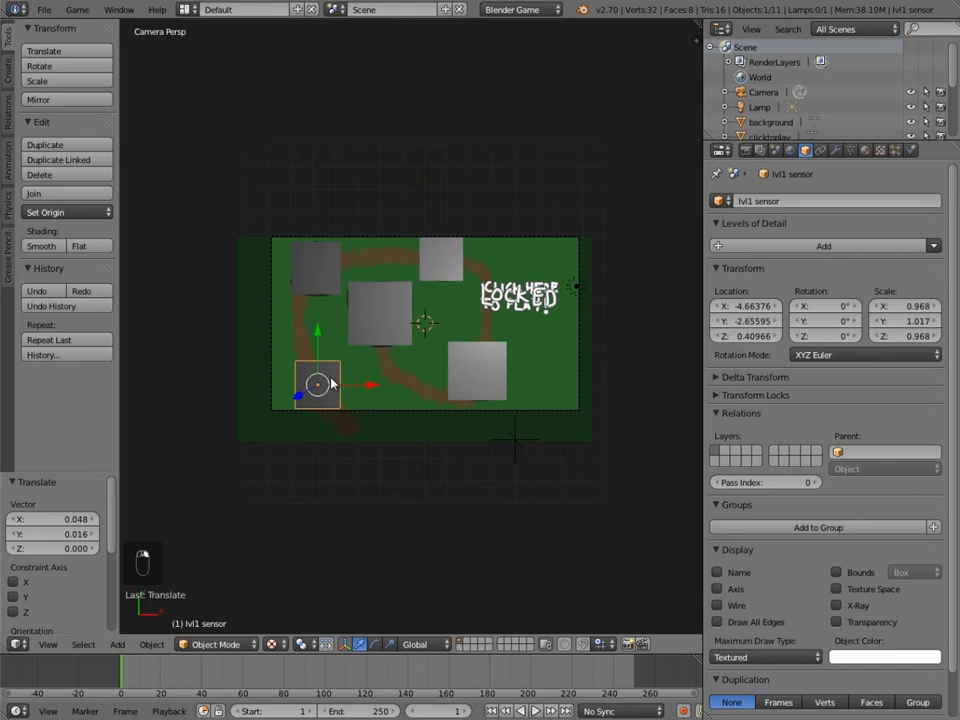
left_click(865, 150)
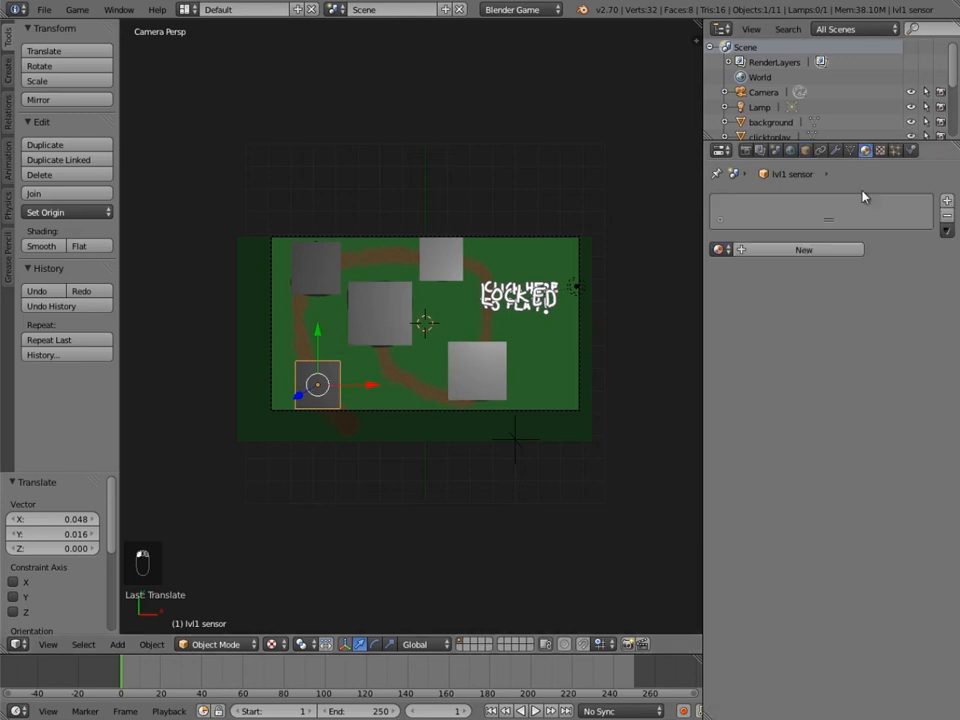
left_click(814, 249)
scroll(810, 360, "down", 4)
left_click_drag(771, 368, 720, 368)
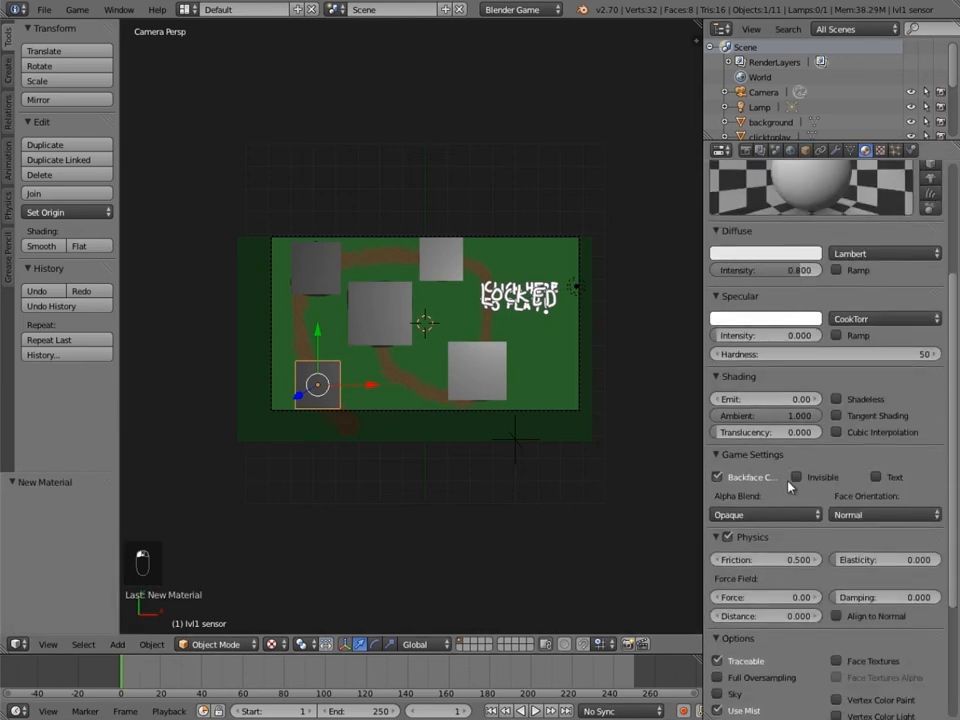
- Make the lvl1 sensor's material shadeless and enable Z Transparency with alpha 0
scroll(720, 480, "down", 2)
left_click(717, 418)
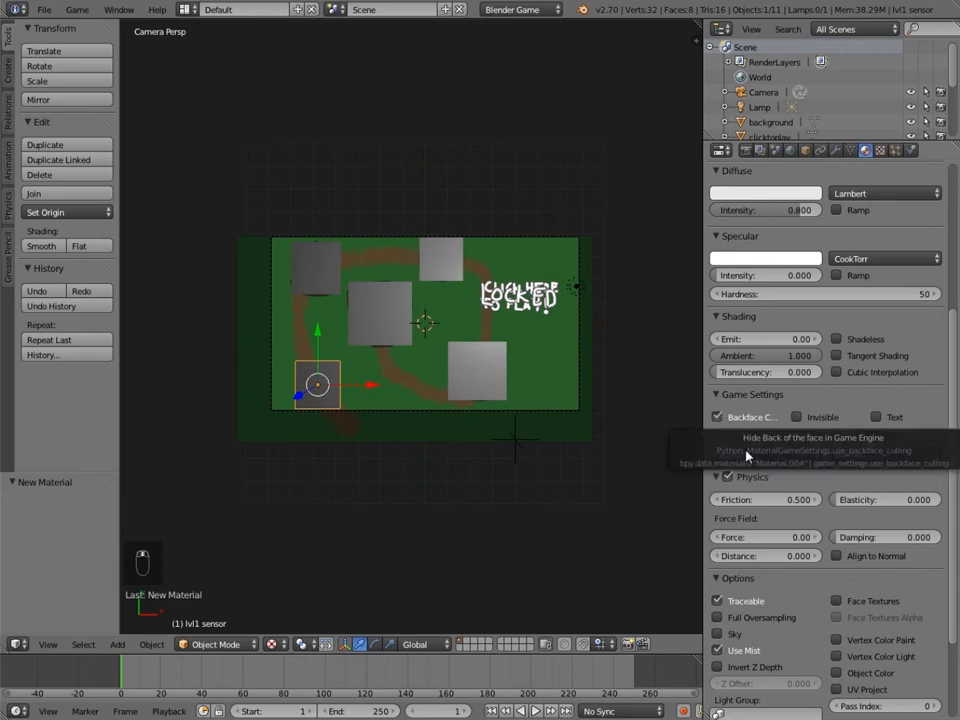
scroll(748, 454, "down", 3)
left_click(727, 648)
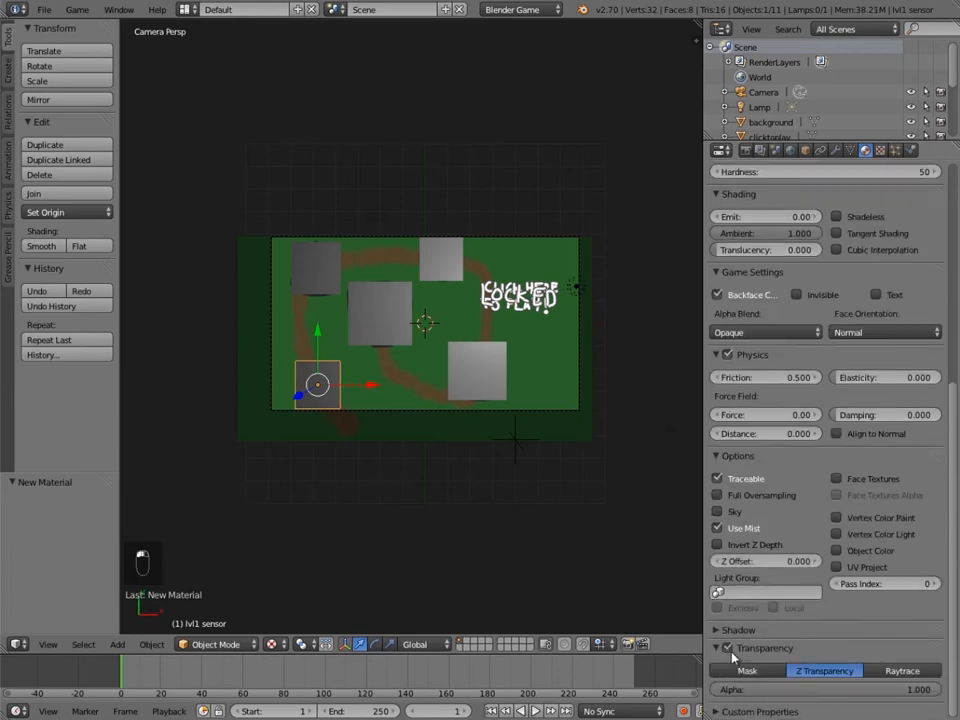
left_click_drag(926, 699, 716, 690)
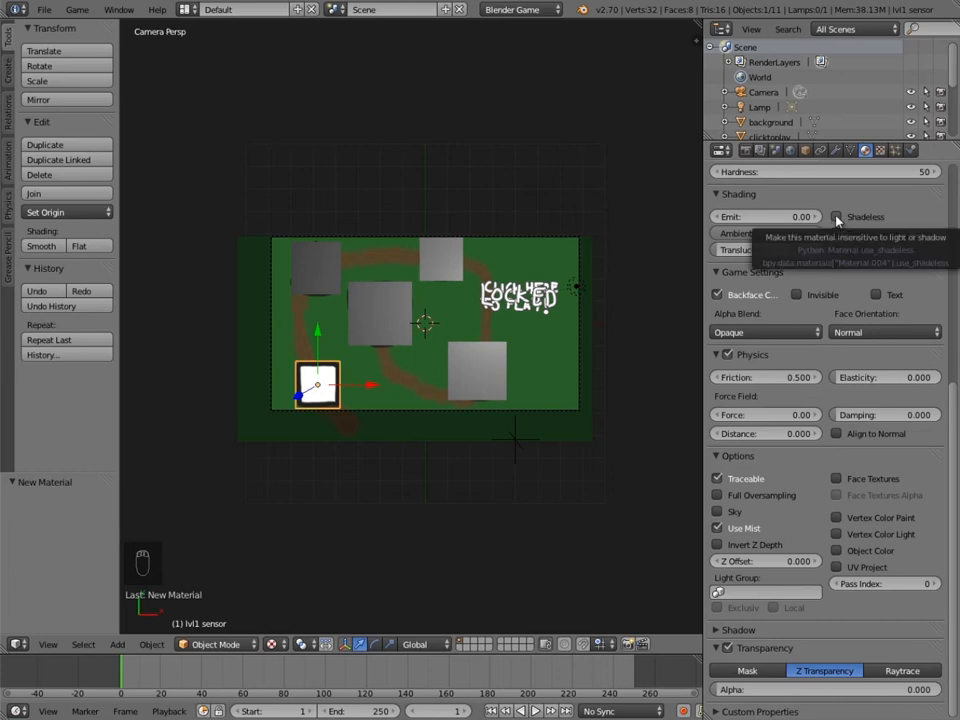
- Add an Image or Movie texture to the material, with UV coordinates and influence on both color and alpha
left_click(880, 150)
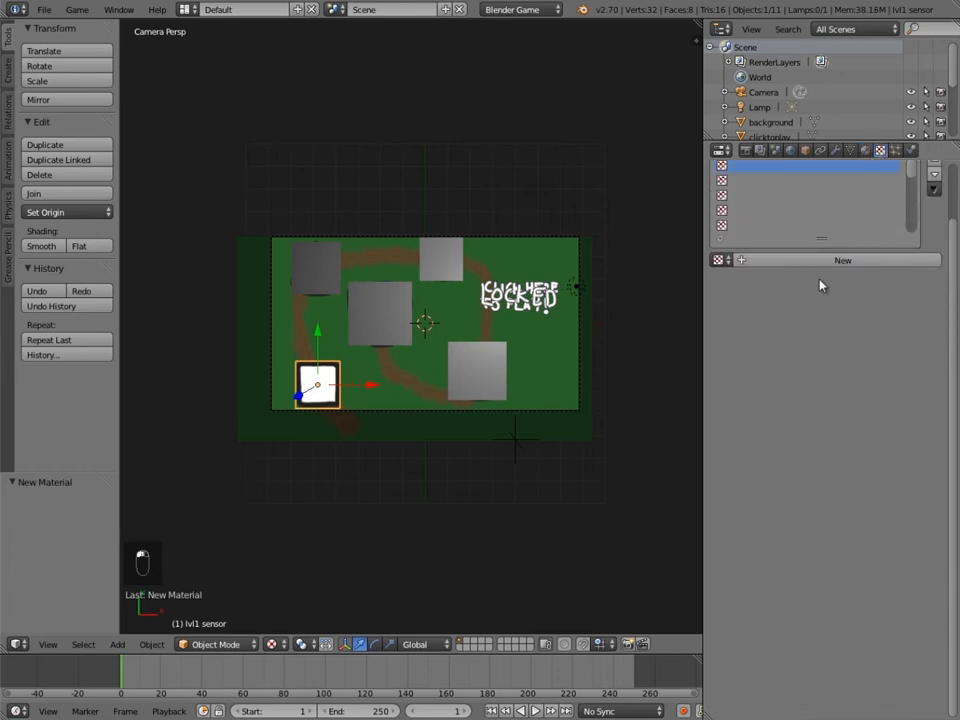
left_click(814, 317)
left_click(820, 339)
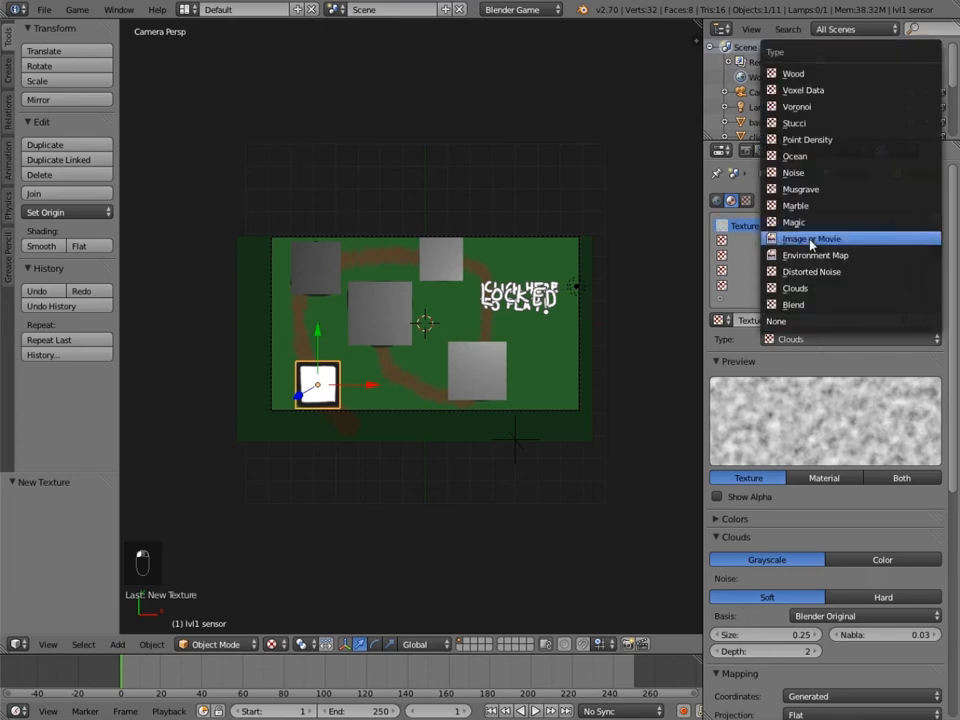
left_click(811, 243)
scroll(812, 476, "down", 2)
left_click(814, 491)
left_click(797, 422)
scroll(758, 592, "down", 2)
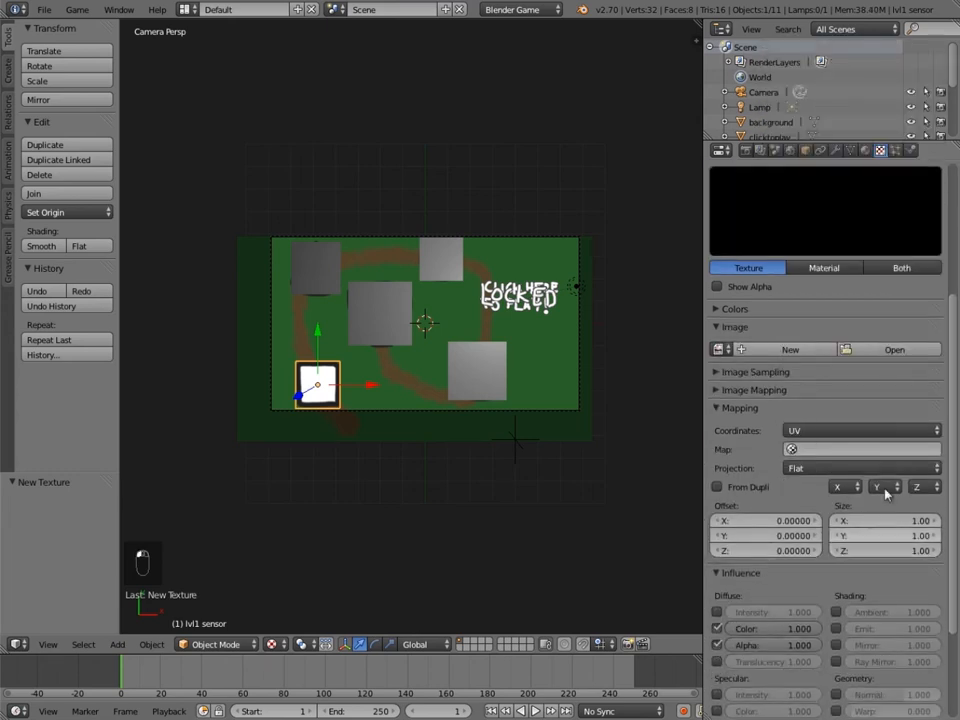
- Load locksymbol.png from the Documents folder as the texture image
left_click(885, 350)
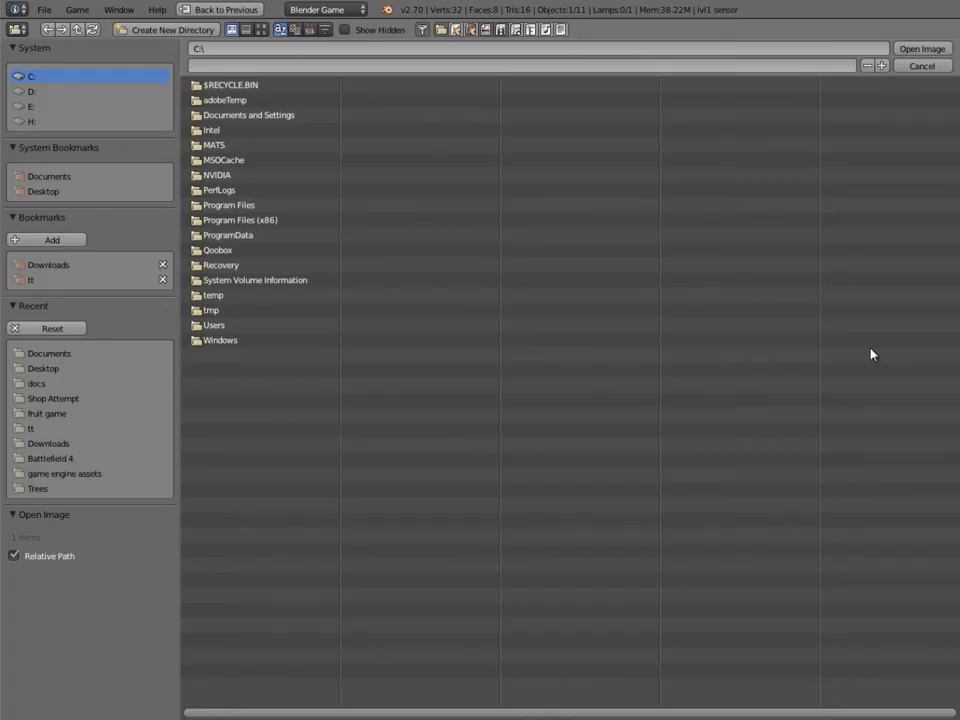
left_click(66, 180)
left_click(261, 29)
scroll(596, 369, "down", 5)
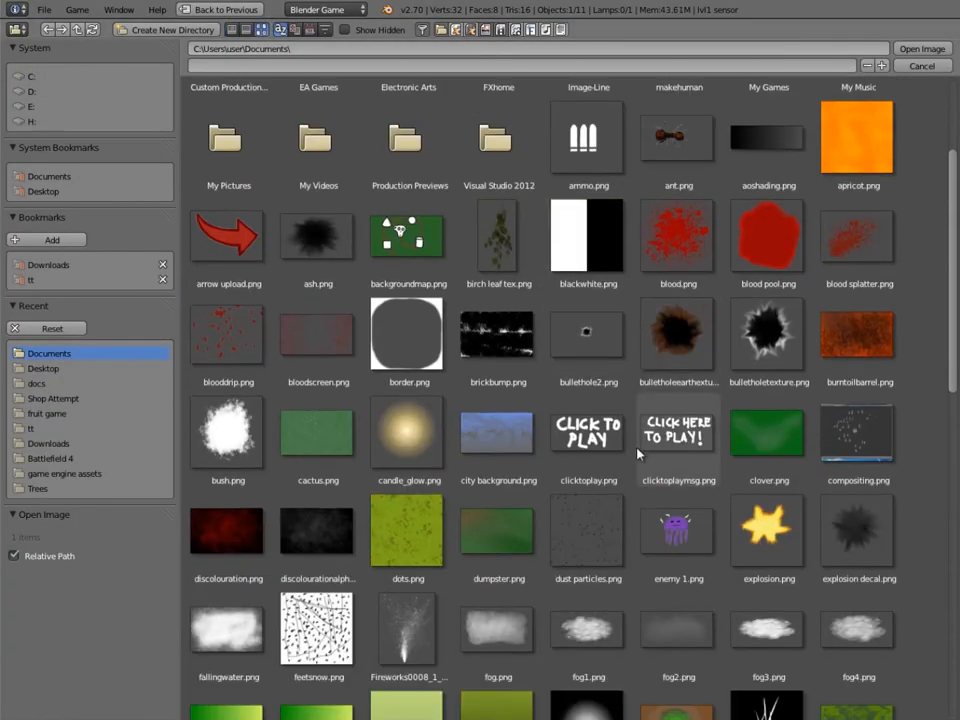
left_click_drag(951, 205, 934, 449)
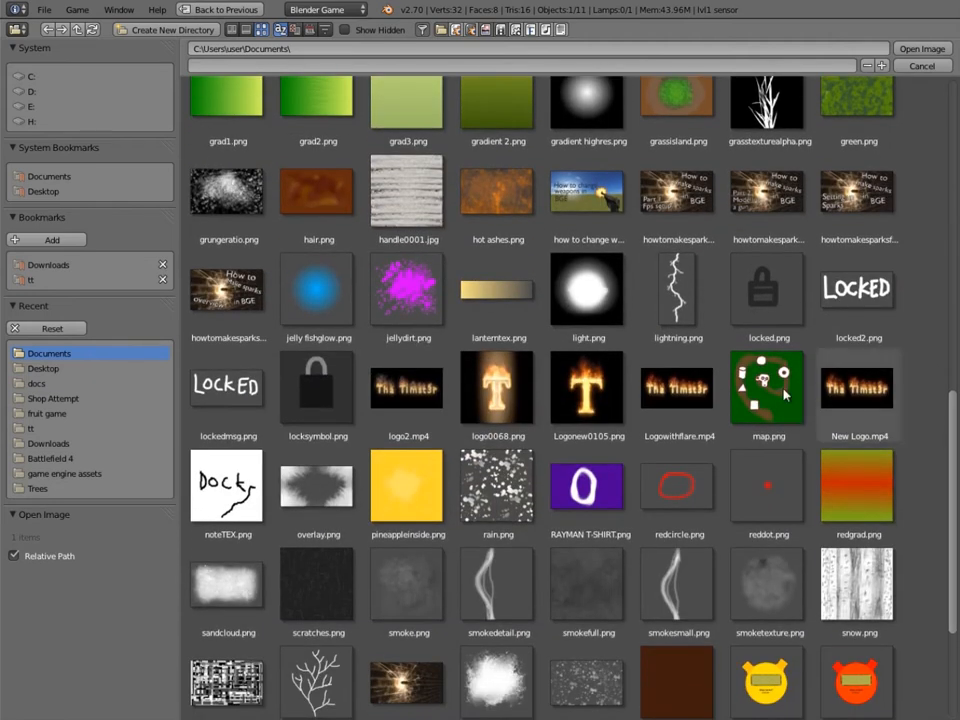
left_click(343, 397)
left_click(922, 48)
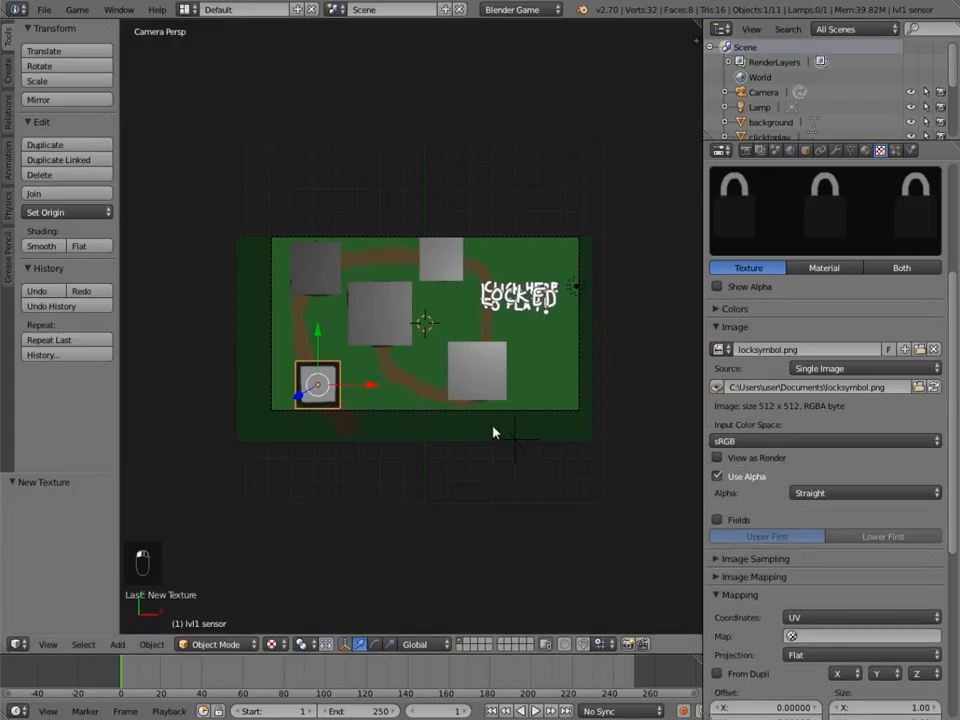
- Unwrap the lvl1 sensor plane so the lock image maps onto it
scroll(377, 414, "up", 4)
scroll(375, 396, "down", 1)
scroll(392, 349, "up", 2)
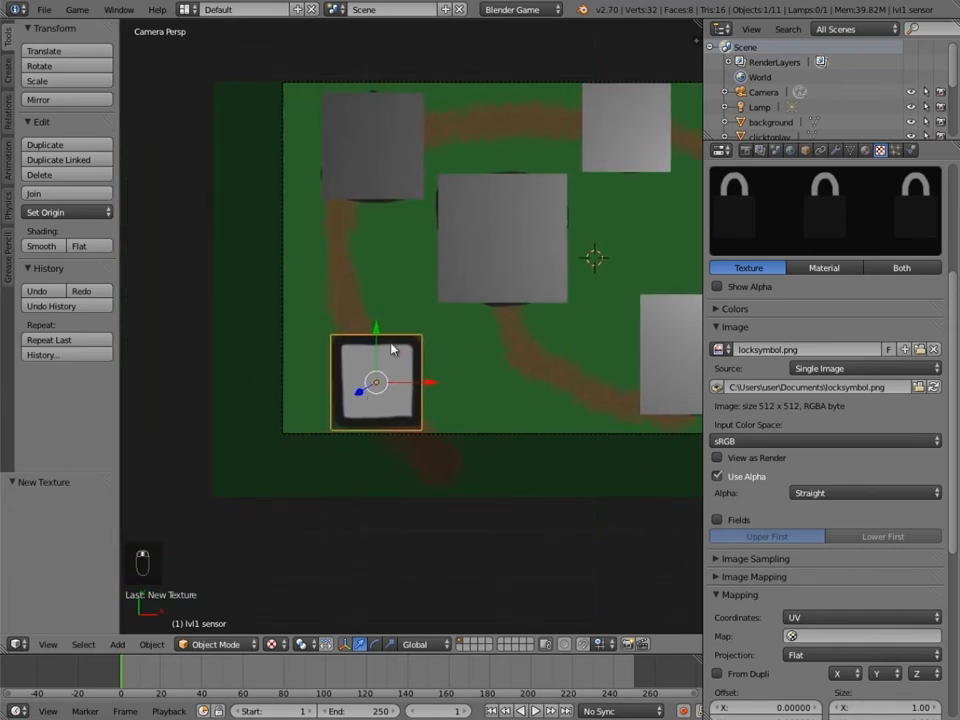
key("Tab")
key("u")
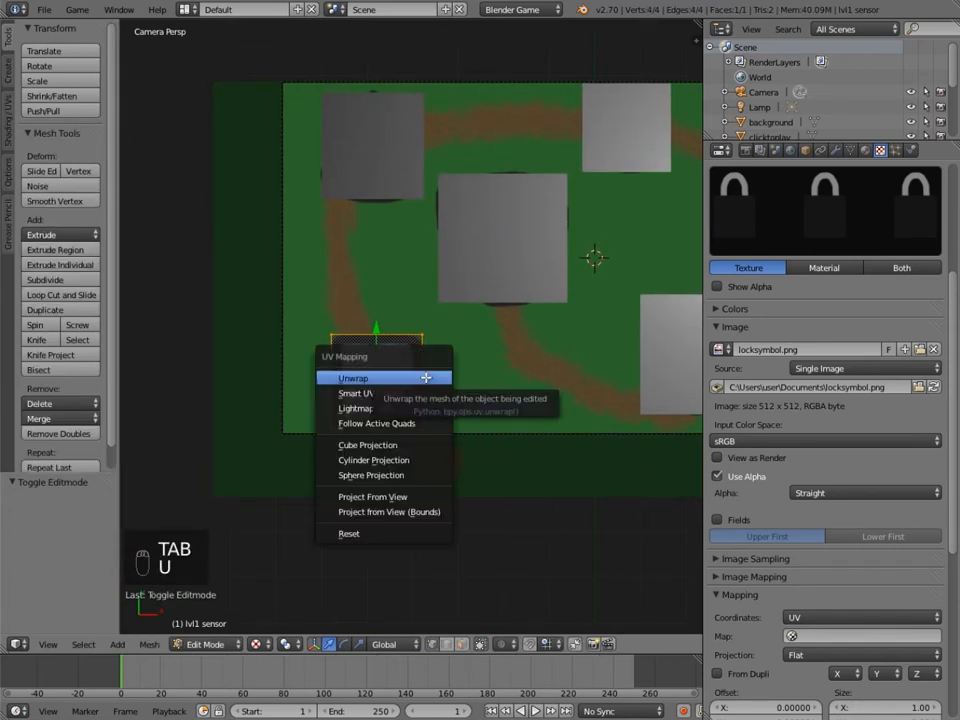
left_click(426, 377)
key("Tab")
- Assign Material.004 to the lvl2 sensor over the triangle and unwrap the plane
scroll(431, 382, "up", 4)
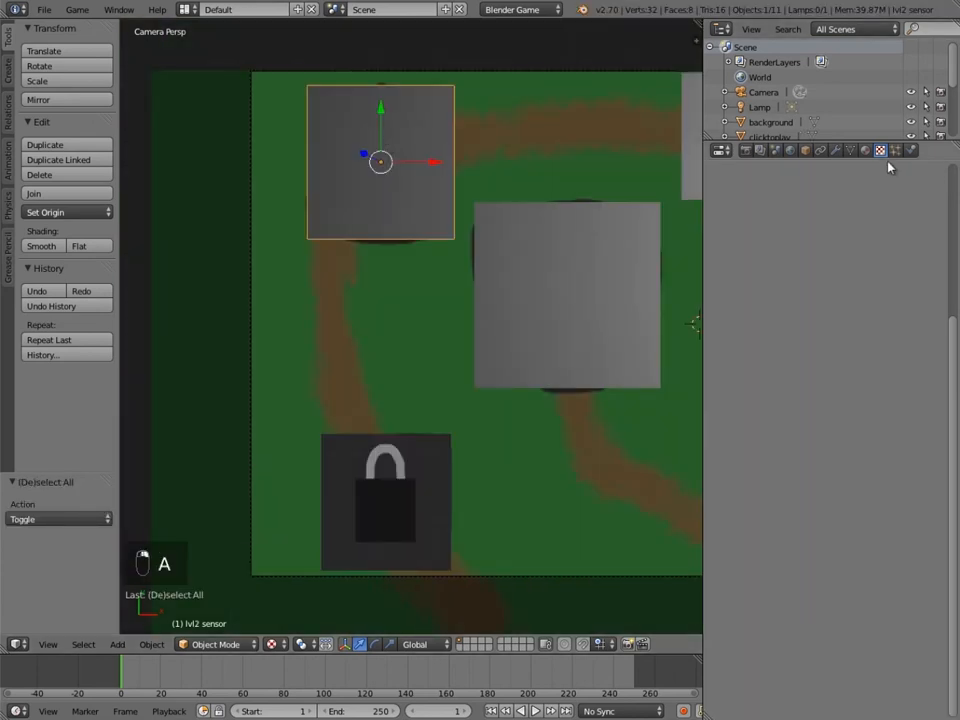
left_click(866, 150)
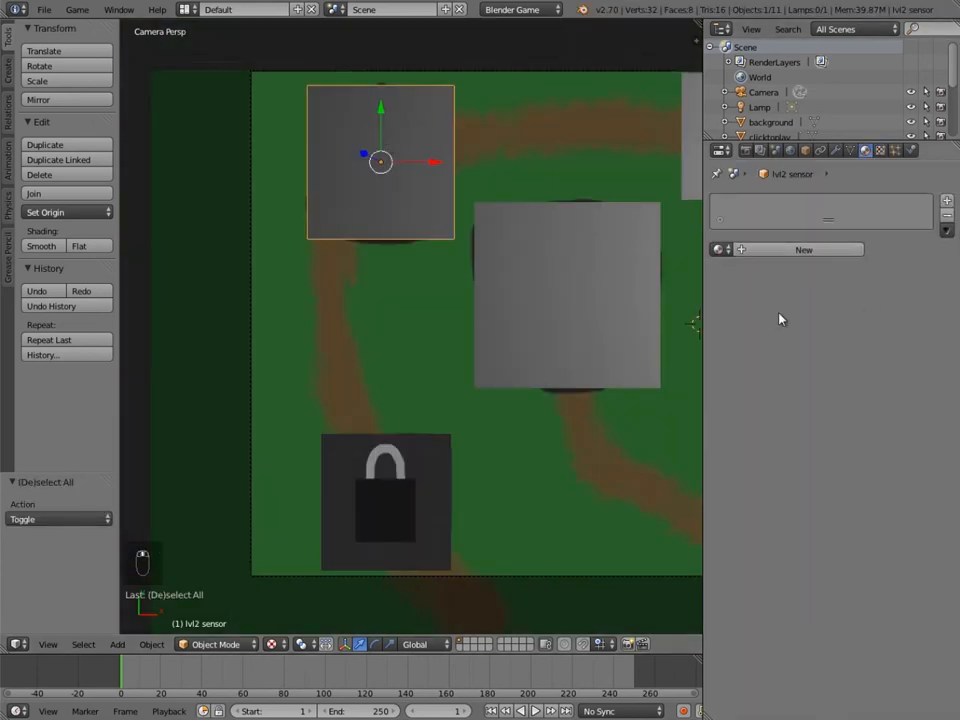
left_click(721, 250)
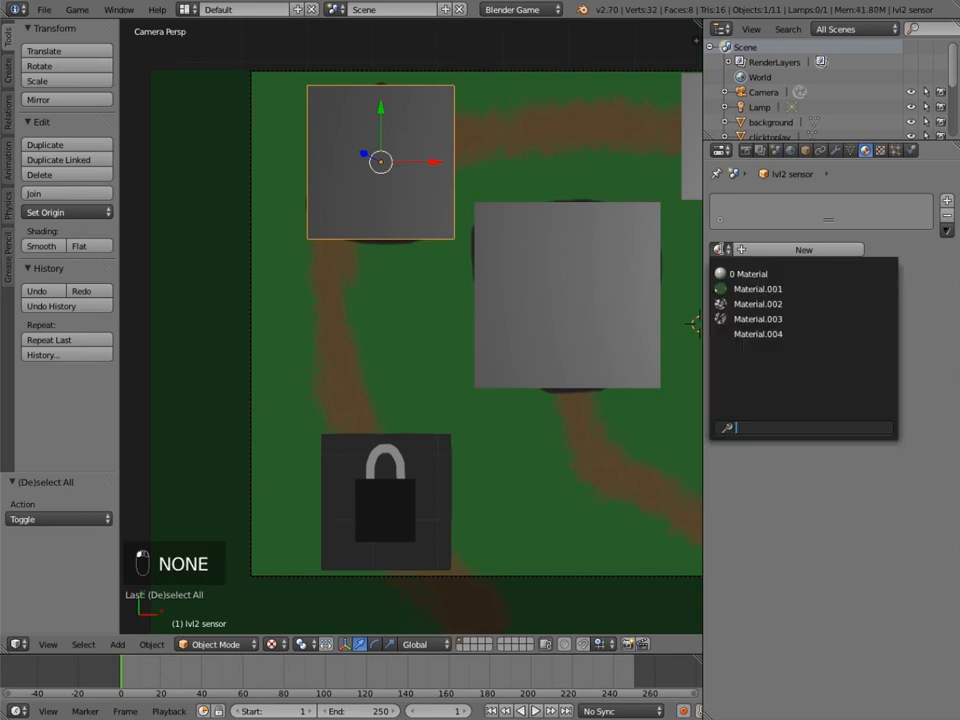
left_click(742, 336)
key("Tab")
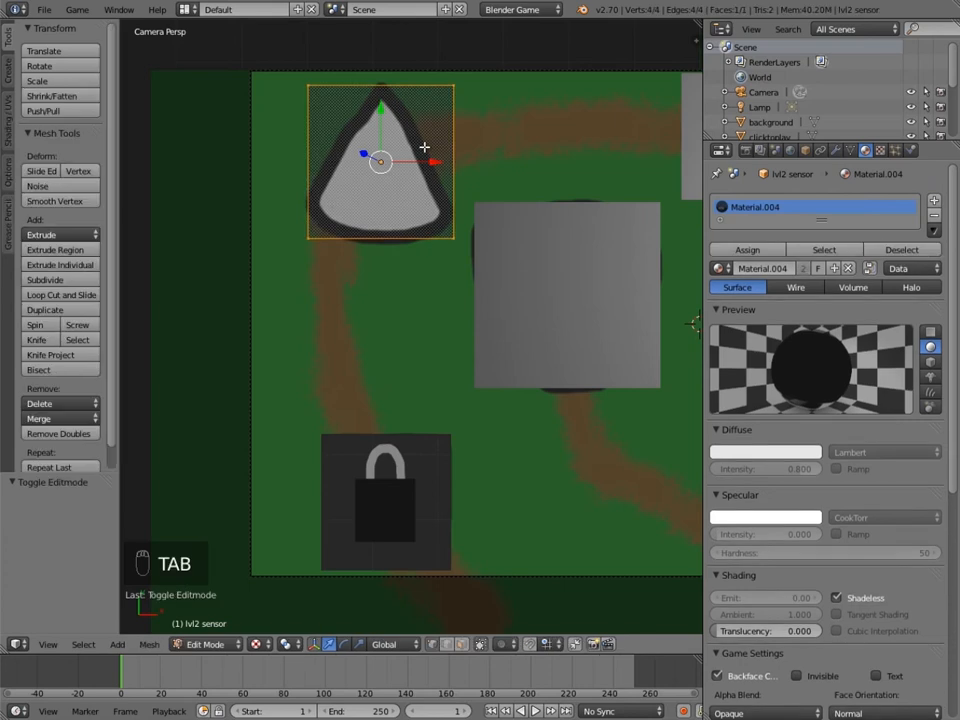
key("u")
left_click(424, 144)
scroll(531, 259, "up", 3)
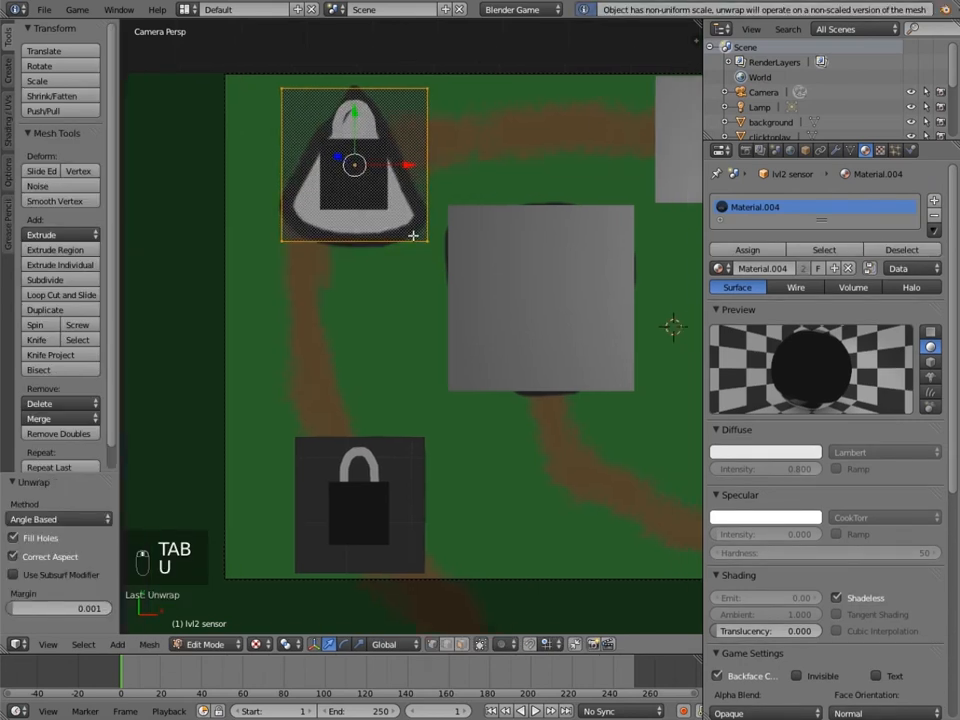
key("Tab")
- Assign Material.004 to the lvl3 sensor over the circle and unwrap the plane
right_click(531, 259)
left_click(721, 249)
left_click(740, 335)
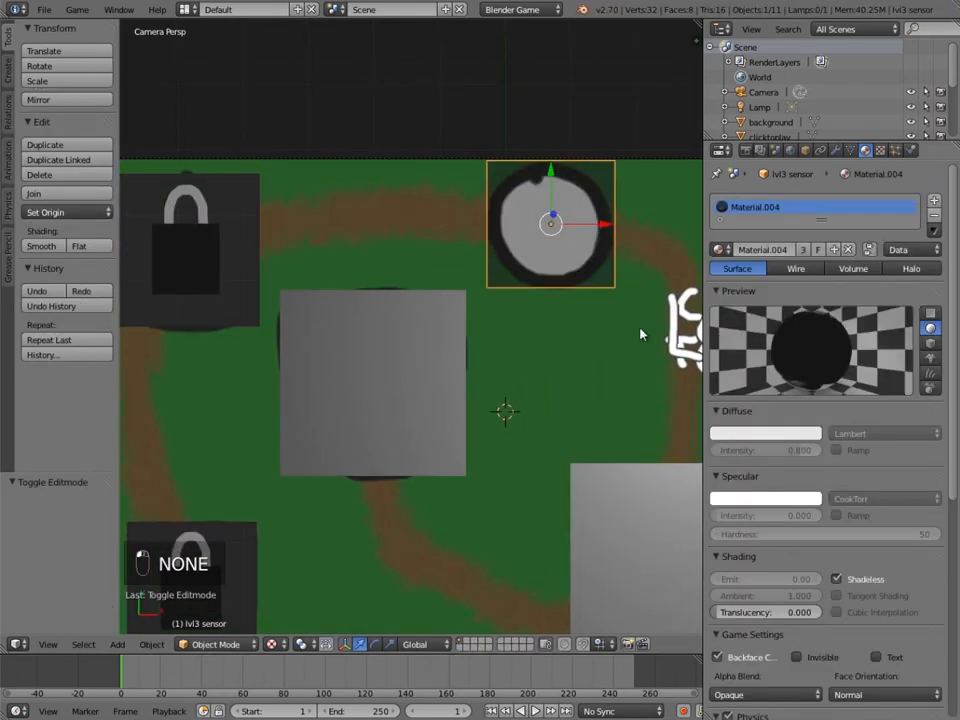
scroll(475, 276, "up", 2)
key("Tab")
key("u")
left_click(474, 271)
key("Tab")
- Assign Material.004 to the lvl4 sensor over the cylinder and unwrap the plane
middle_click_drag(474, 271, 414, 46, "shift")
right_click(540, 345)
left_click(720, 250)
left_click(740, 335)
key("Tab")
key("u")
left_click(566, 335)
key("Tab")
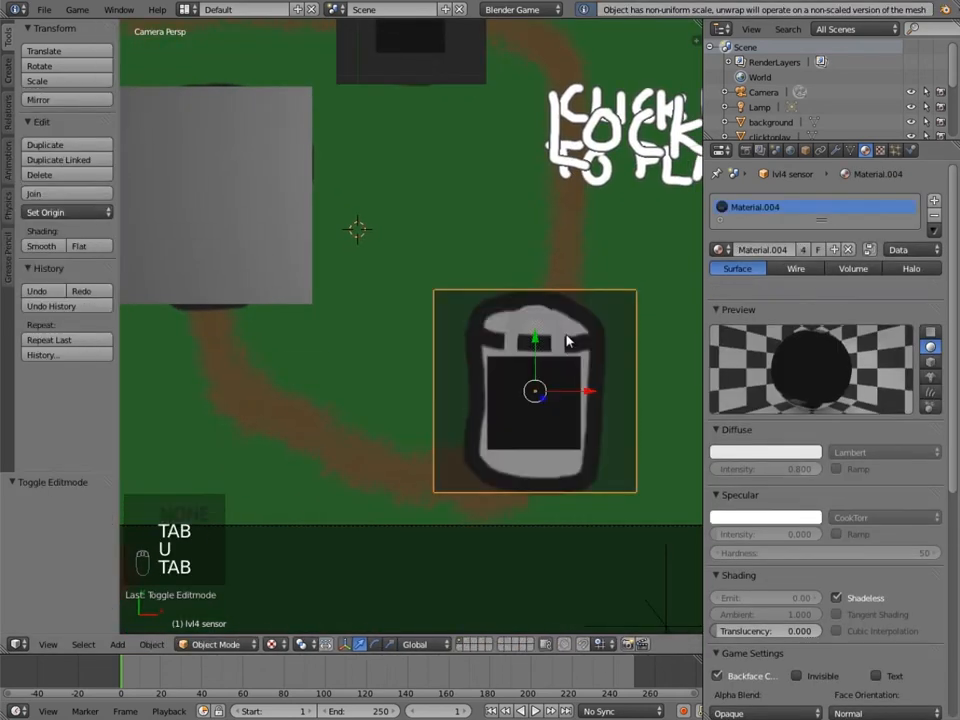
- Assign Material.004 to the final sensor over the skull, unwrap the plane and deselect everything
middle_click_drag(350, 270, 584, 354, "shift")
right_click(525, 320)
left_click(720, 249)
left_click(740, 333)
key("Tab")
key("u")
left_click(465, 302)
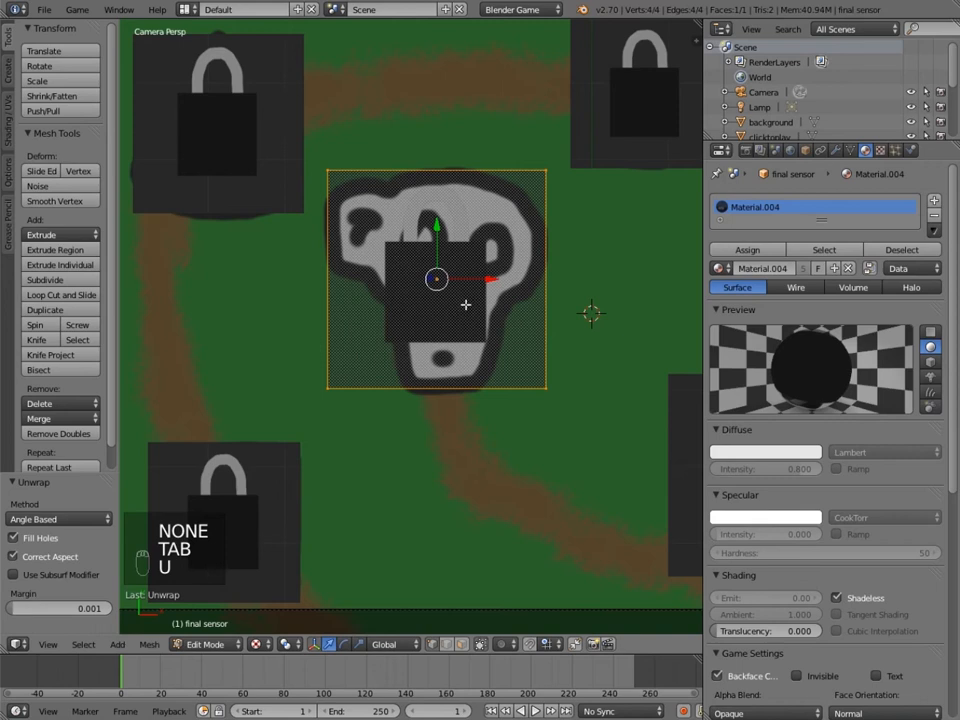
key("Tab")
scroll(400, 232, "down", 3)
key("a")
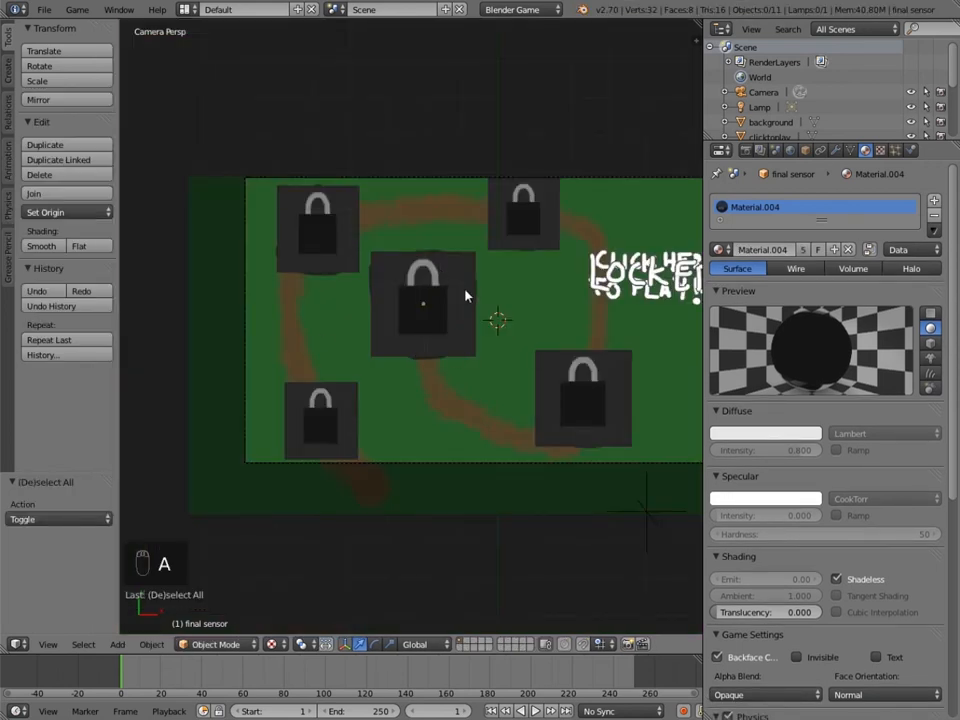
- Enable the Actor physics option on the final, lvl4, lvl3, lvl2 and lvl1 sensor planes
right_click(436, 300)
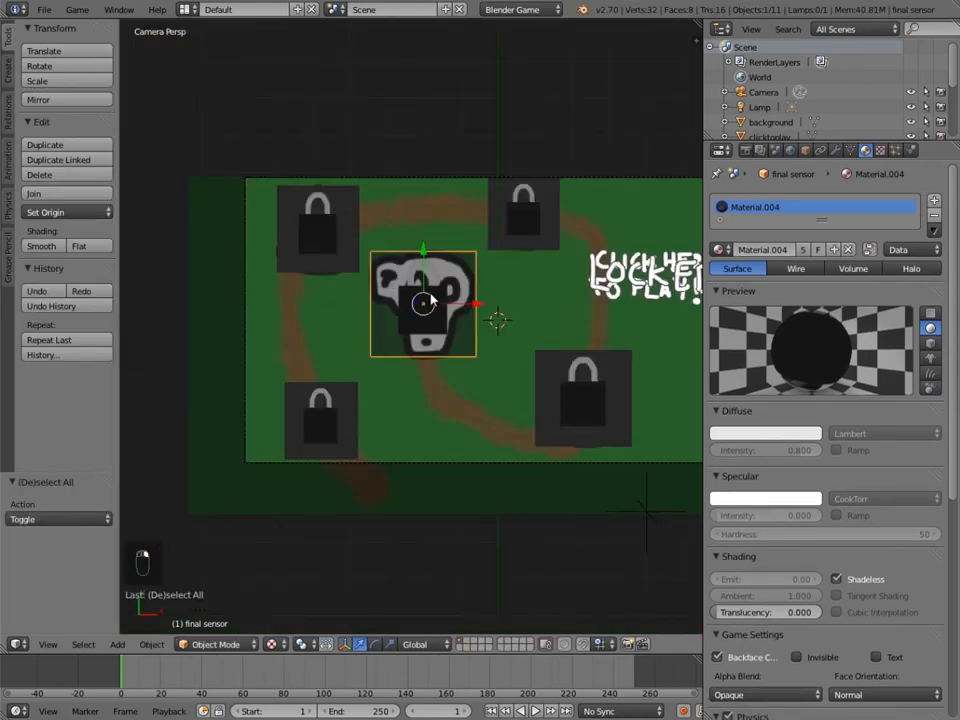
left_click(912, 150)
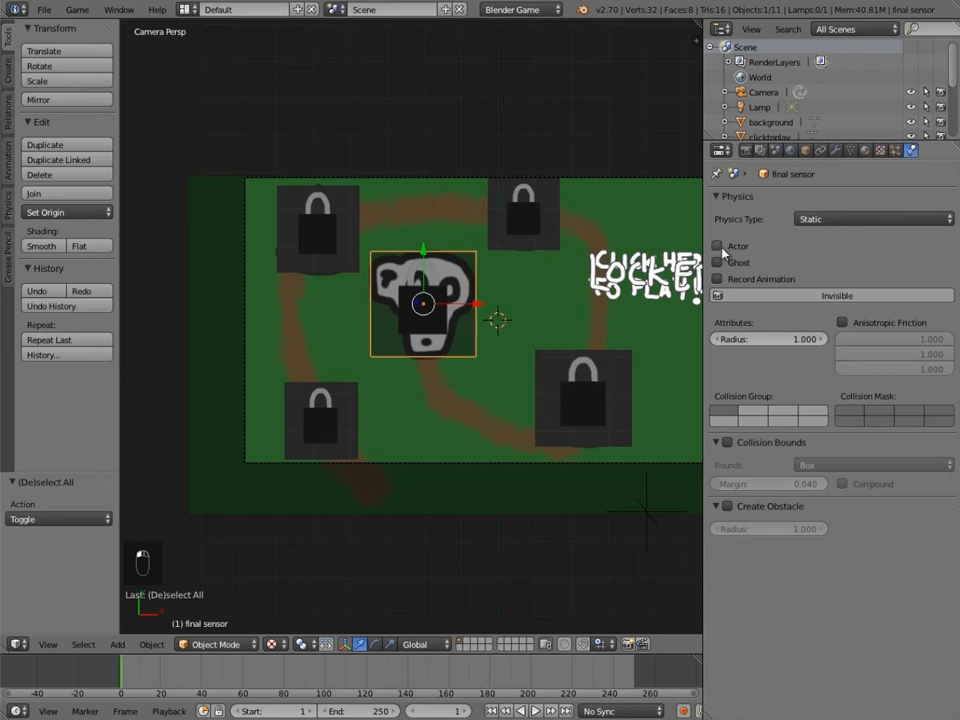
right_click(613, 388)
left_click(717, 246)
right_click(523, 213)
left_click(717, 246)
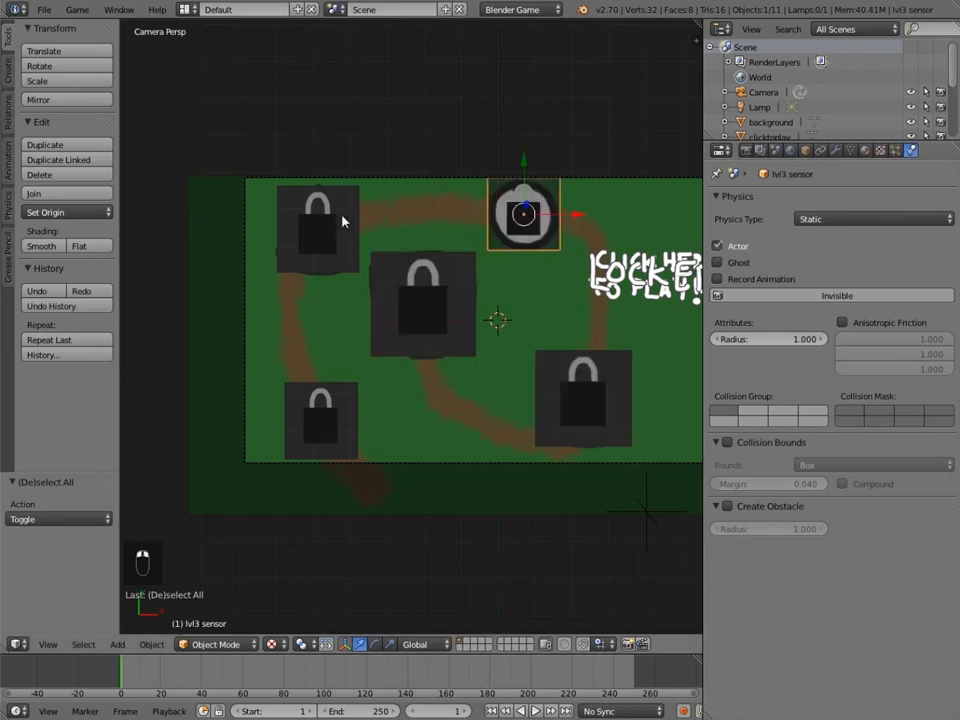
right_click(342, 221)
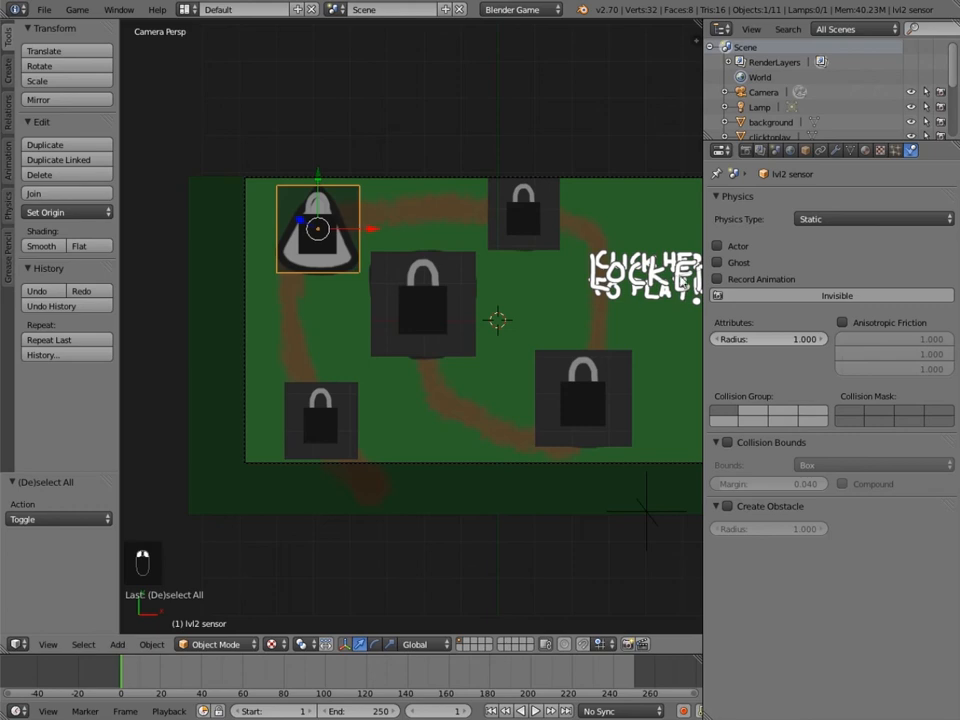
right_click(334, 392)
left_click(717, 246)
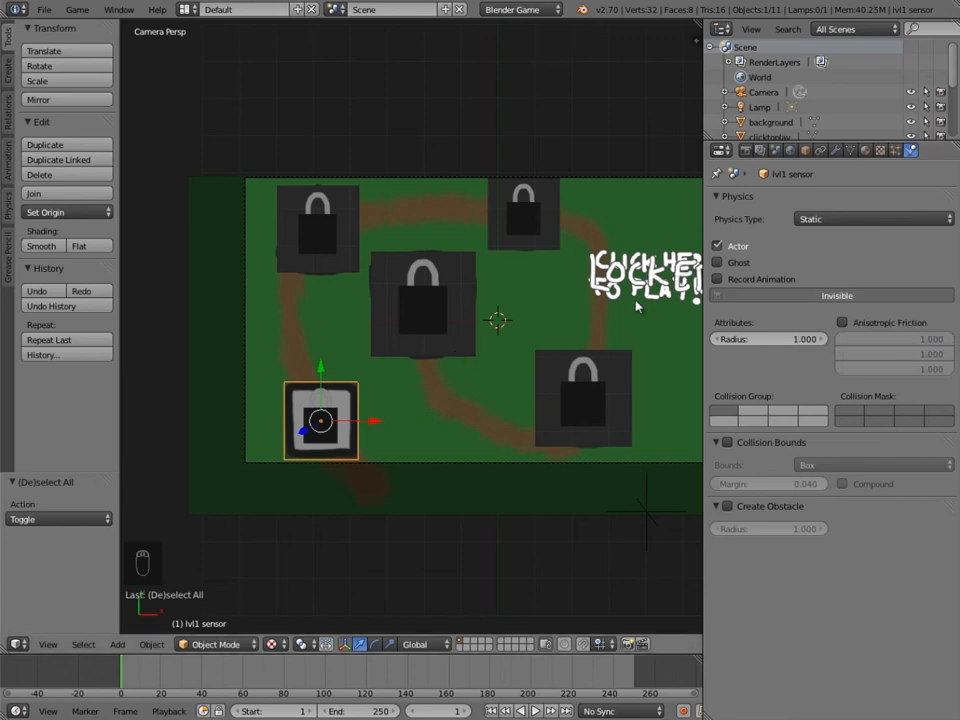
- Widen the 3D view and switch the screen layout to Game Logic with the lvl1 sensor selected
left_click_drag(703, 218, 808, 218)
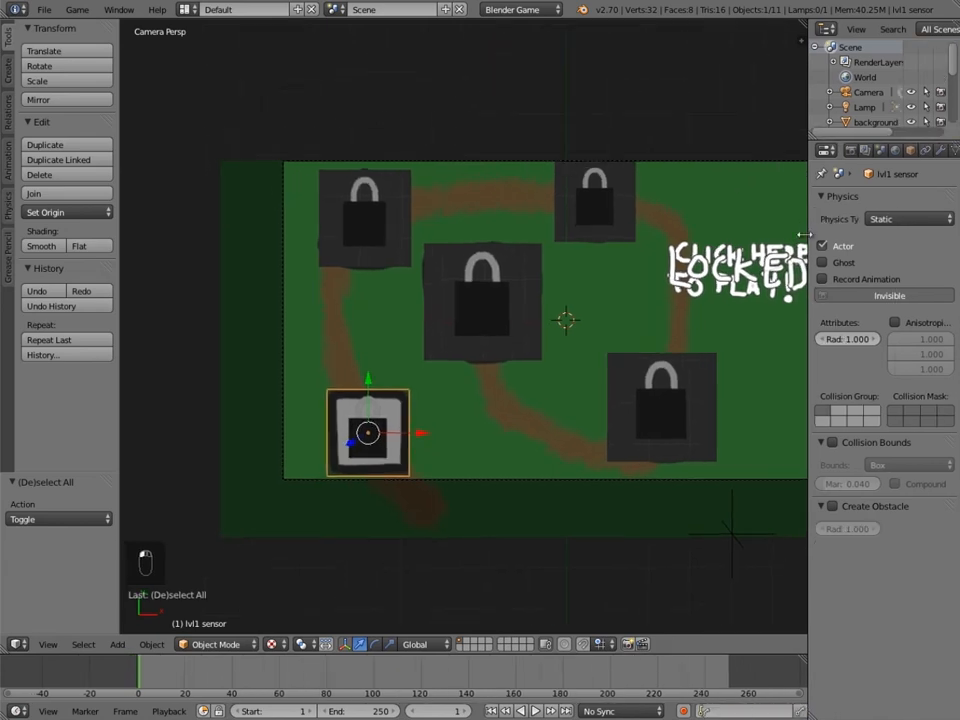
left_click(190, 14)
left_click(222, 91)
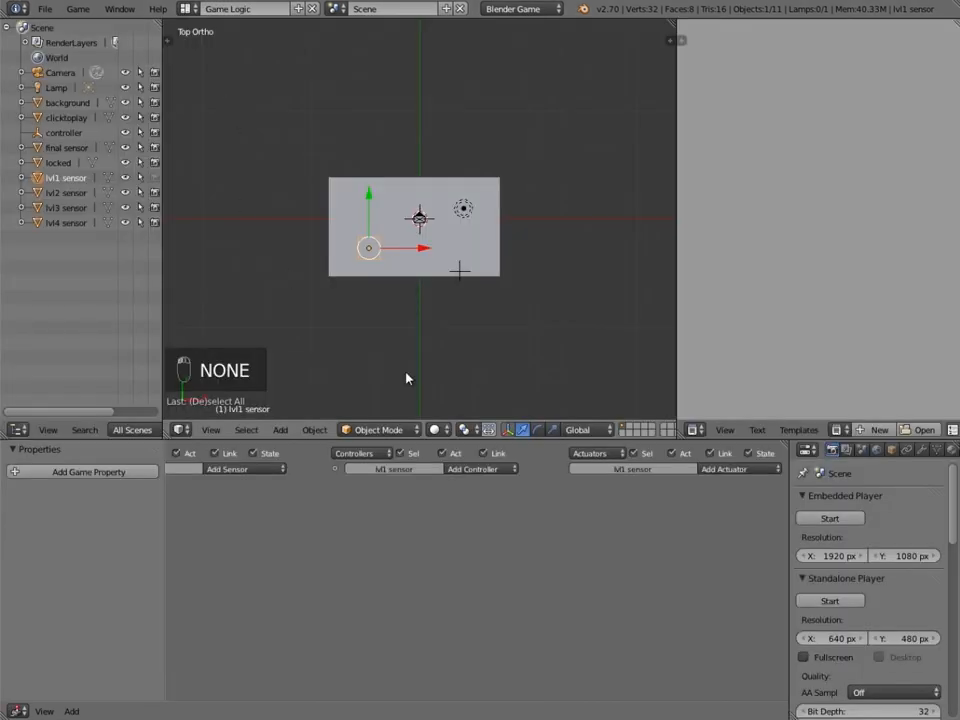
- Switch the viewport to textured shading and view the level map through the camera
left_click(449, 434)
left_click(460, 360)
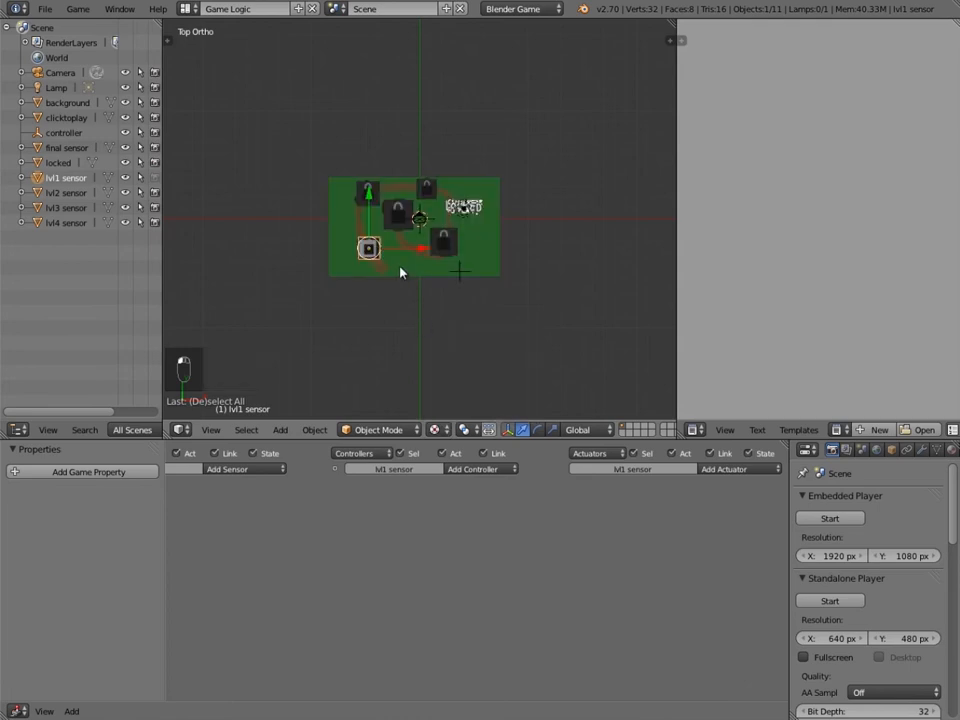
key("KP_0")
scroll(400, 270, "up", 1)
middle_click_drag(355, 319, 463, 296, "shift")
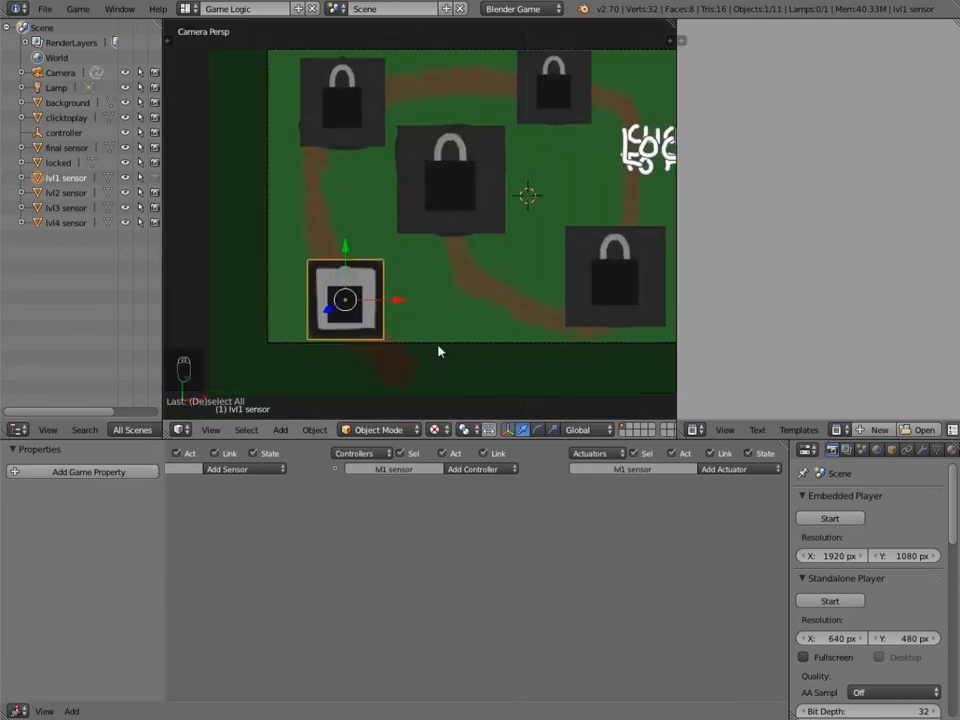
- Add two Mouse sensors to the lvl1 sensor object and set the first one's event to Mouse Over with true level triggering
middle_click_drag(240, 500, 334, 495)
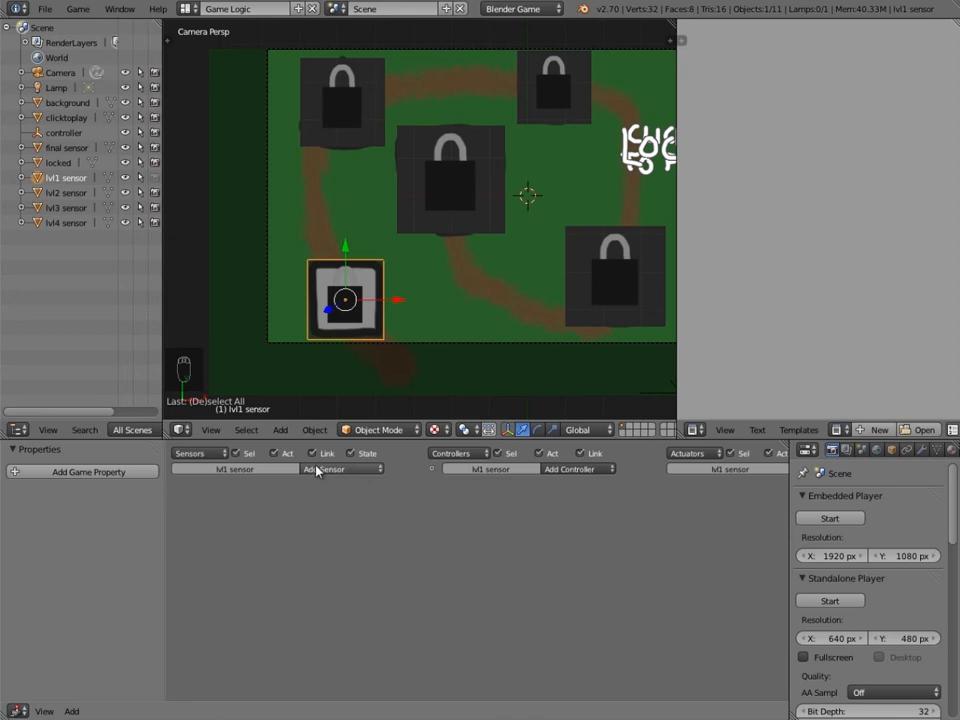
left_click(319, 469)
left_click(336, 580)
left_click(320, 468)
left_click(334, 580)
left_click(274, 538)
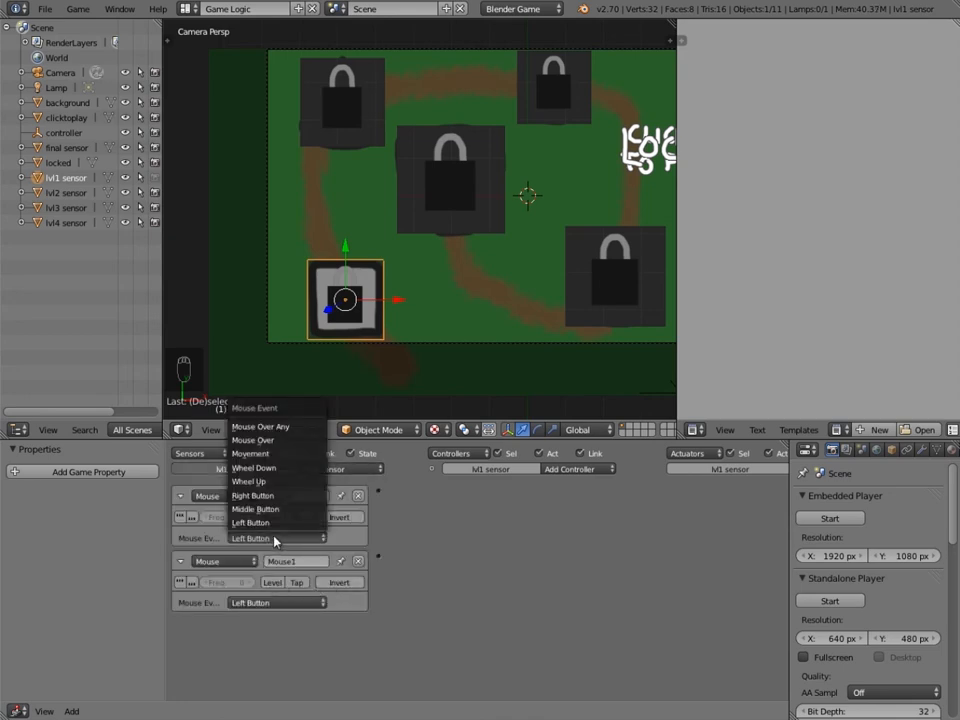
left_click(299, 440)
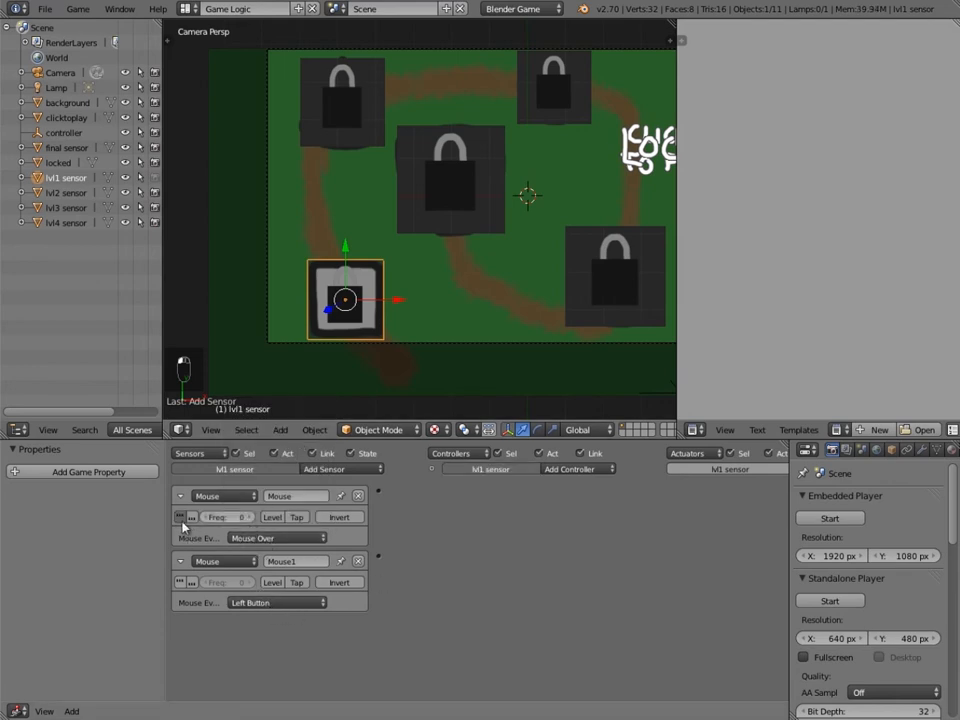
- Add two Mouse sensors to the lvl2 sensor object and set the first one's mouse event to Mouse Over
middle_click_drag(342, 219, 376, 226)
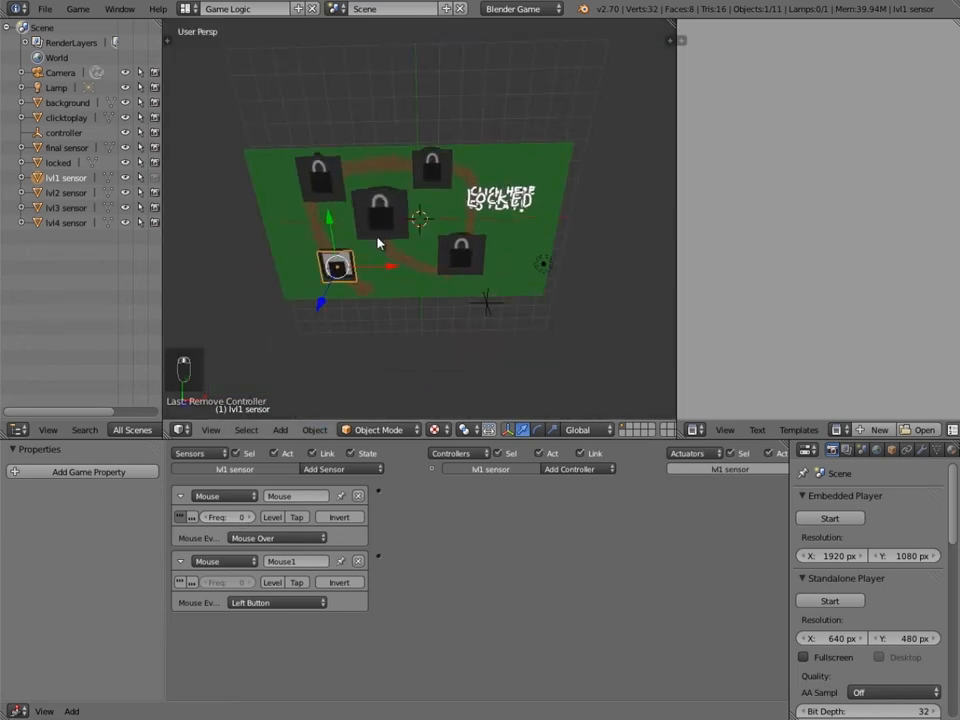
key("KP_0")
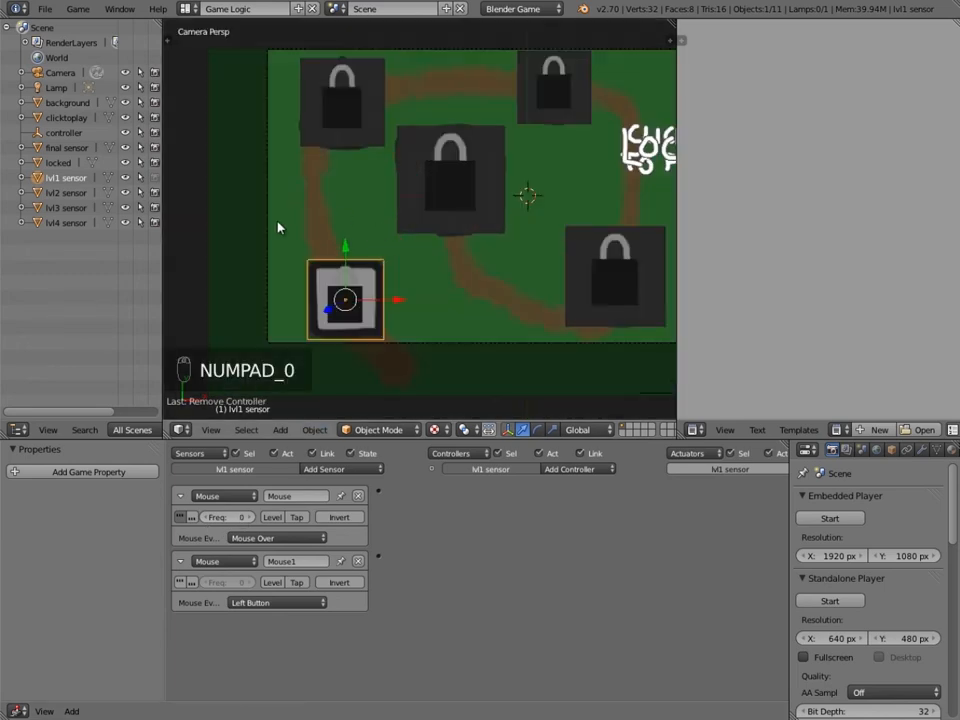
right_click(350, 91)
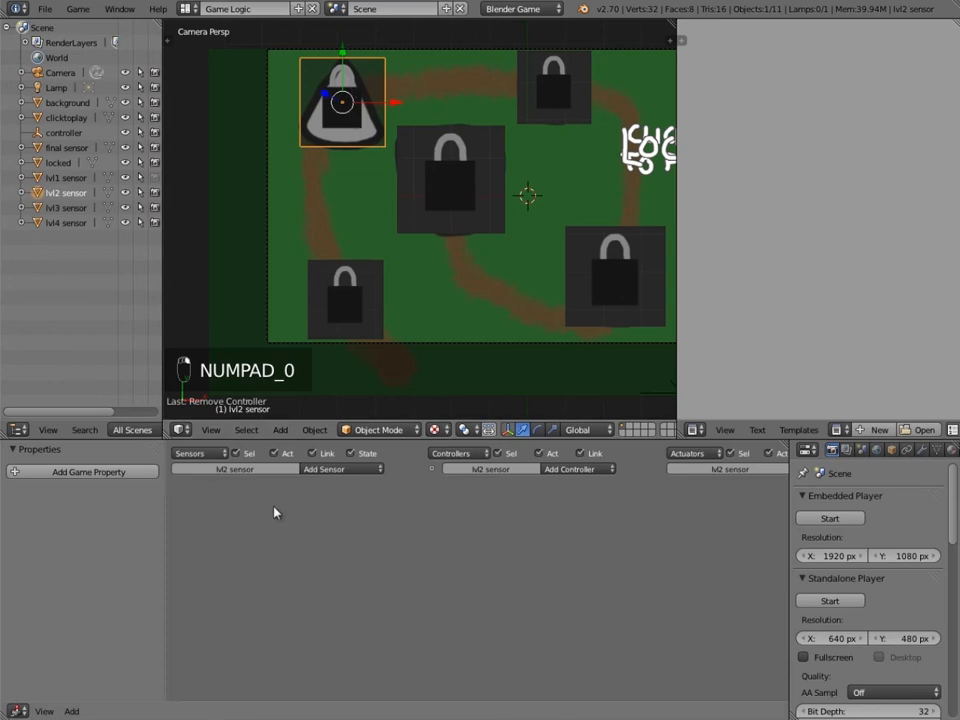
left_click(332, 469)
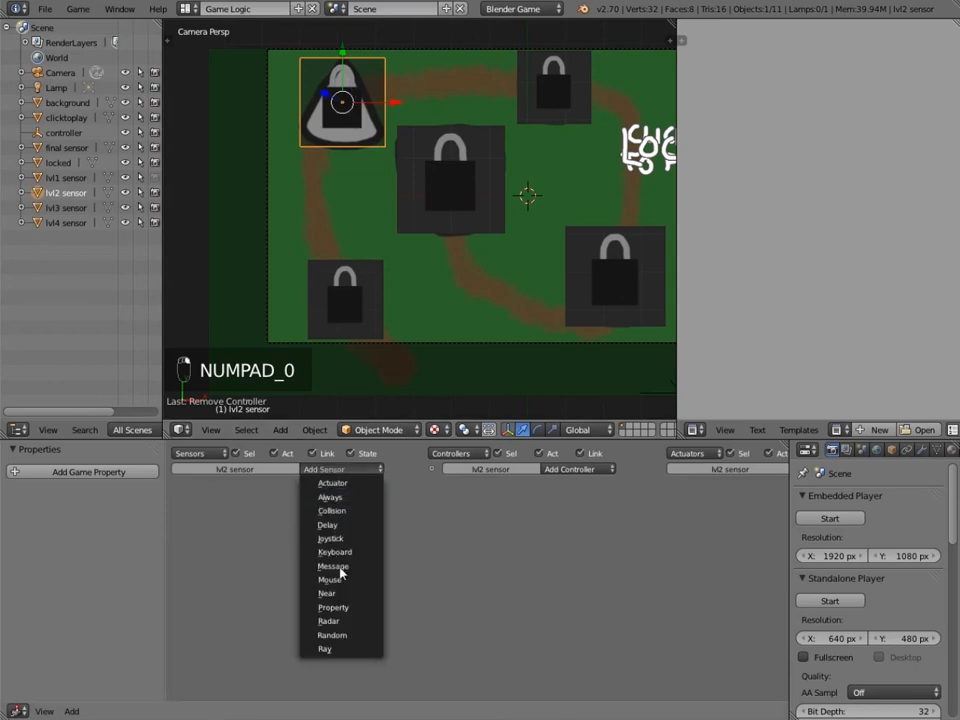
left_click(334, 579)
left_click(325, 470)
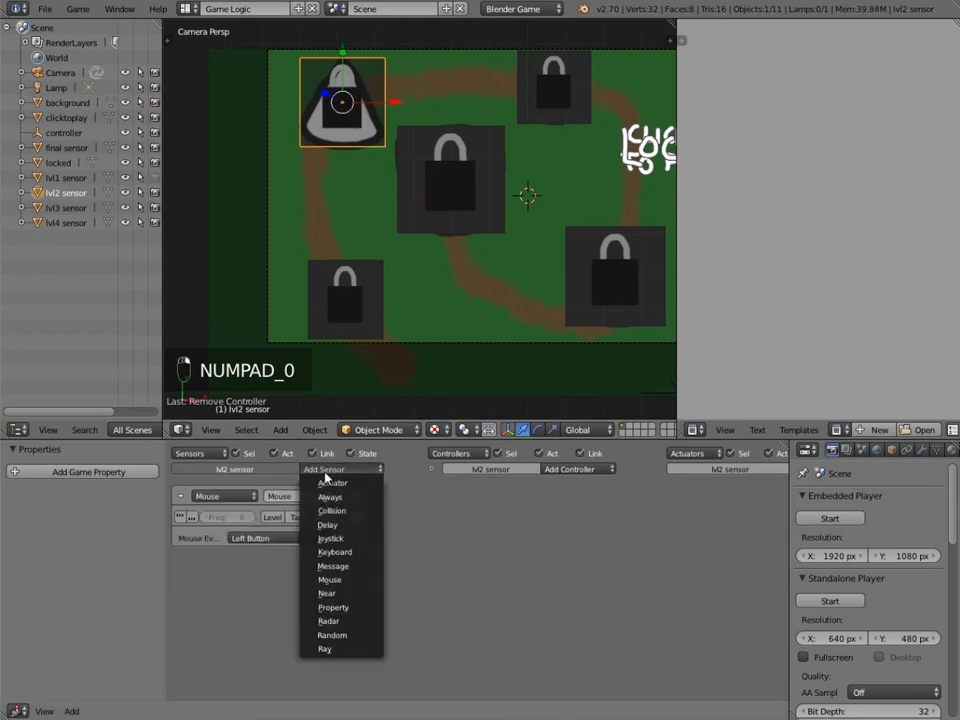
left_click(331, 579)
left_click(262, 538)
left_click(255, 440)
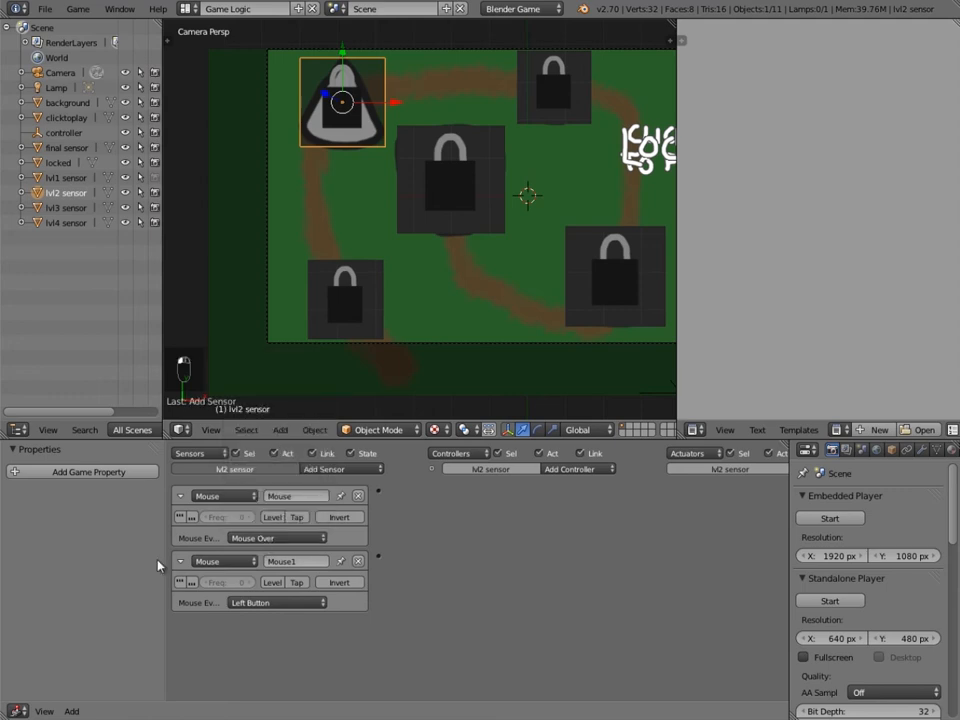
- Add two Mouse sensors to the lvl3 sensor object, setting the first to Mouse Over with true level triggering
right_click(553, 88)
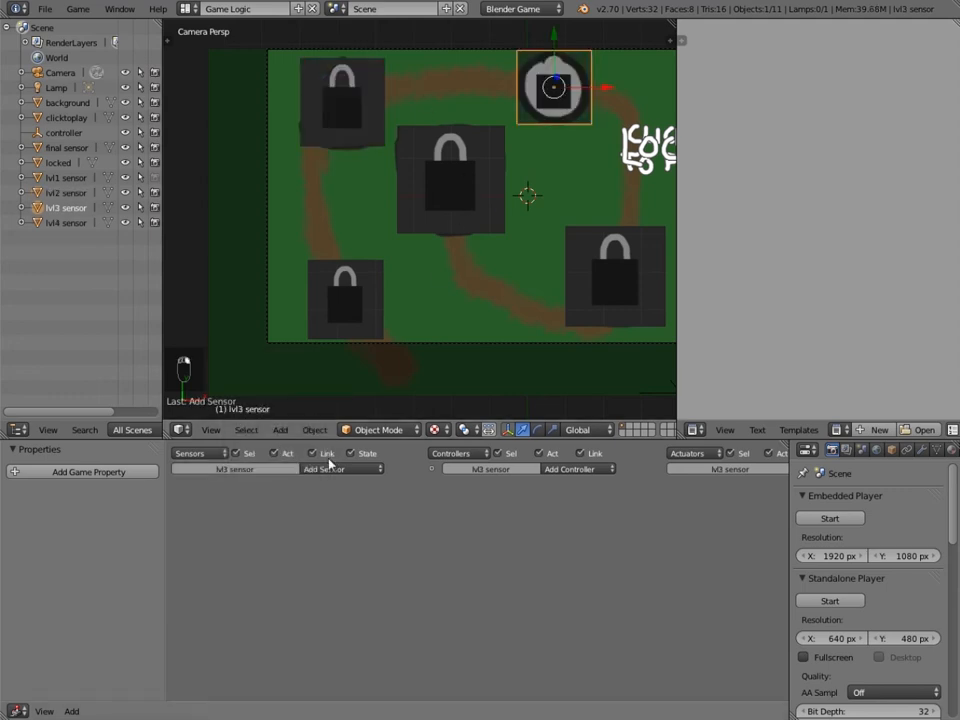
left_click(332, 469)
left_click(327, 580)
left_click(341, 469)
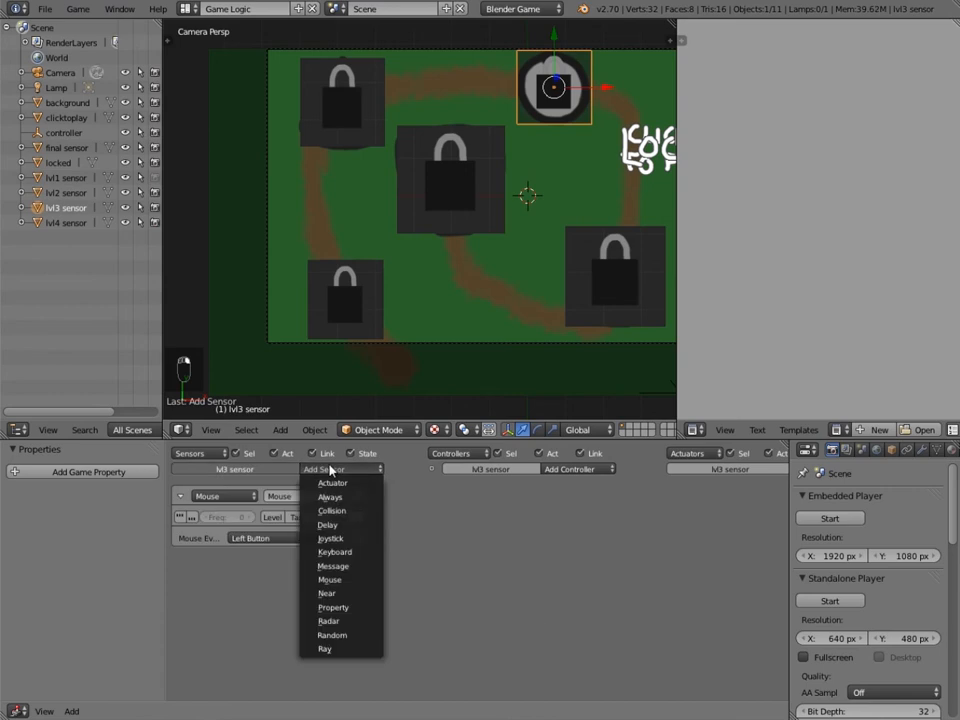
left_click(331, 579)
left_click(262, 538)
left_click(265, 442)
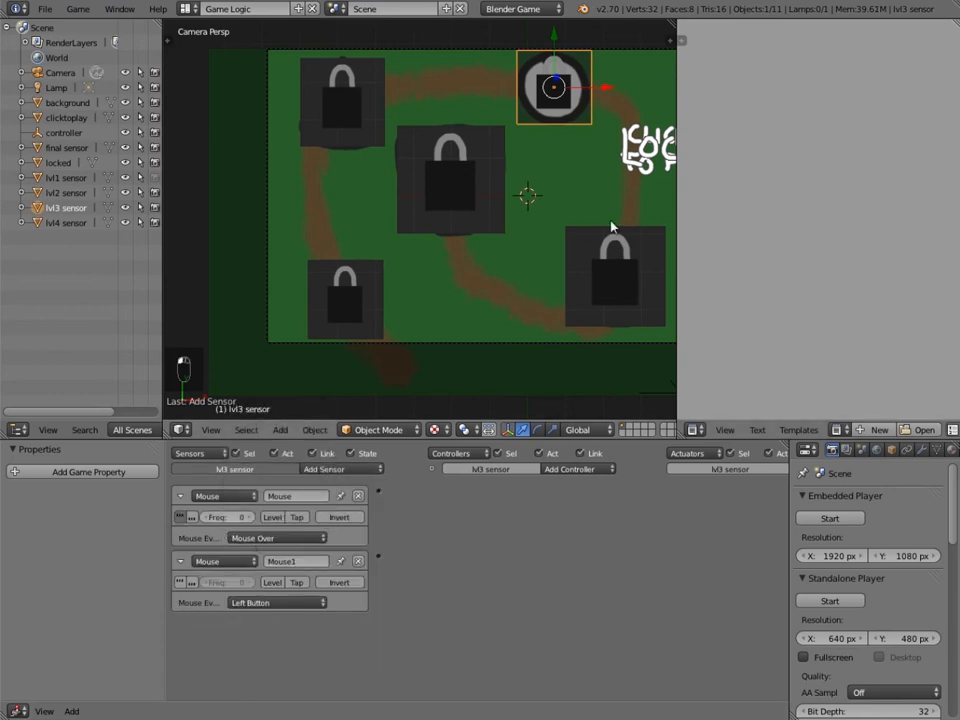
- Add two Mouse sensors to the lvl4 sensor object, setting the first to Mouse Over with true level triggering
right_click(612, 262)
left_click(313, 466)
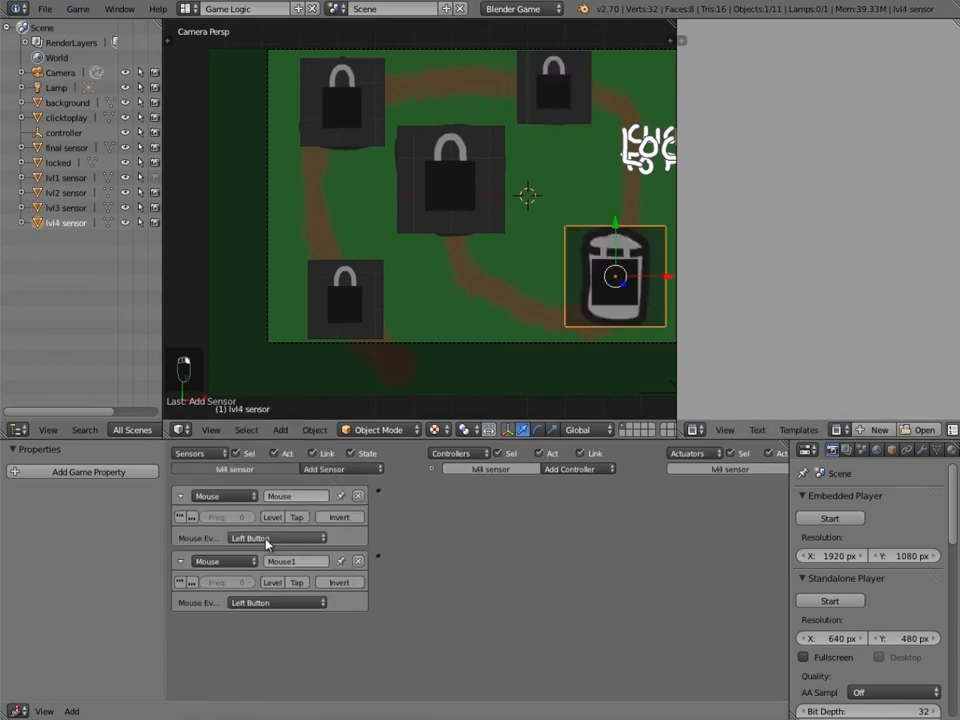
left_click(267, 538)
left_click(281, 439)
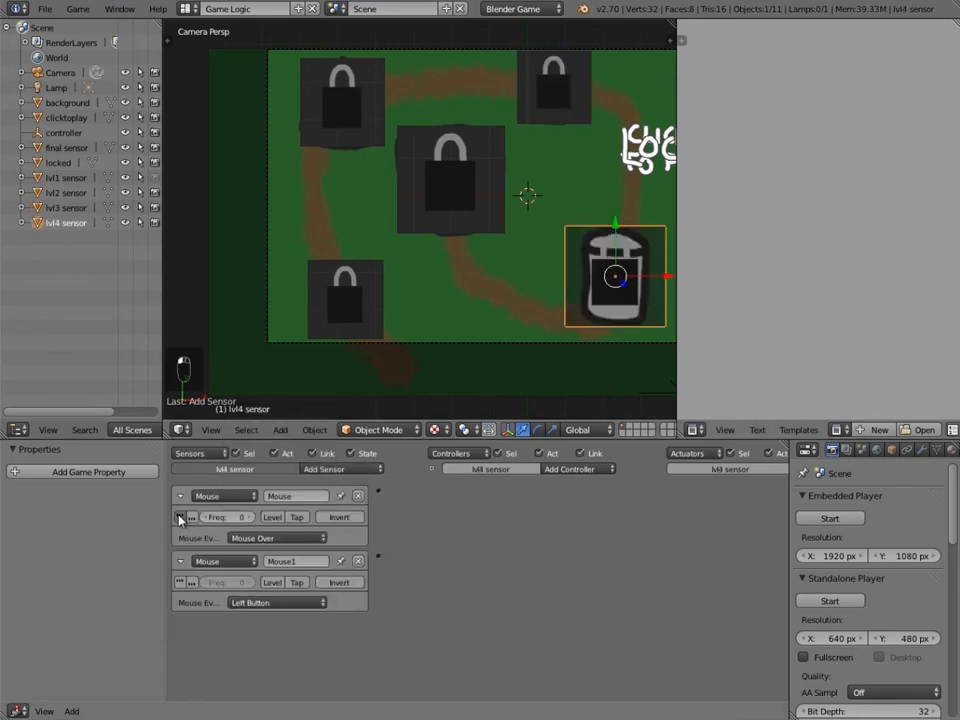
- Add two Mouse sensors to the final sensor object and enable true level triggering on the first
right_click(450, 200)
left_click(341, 469)
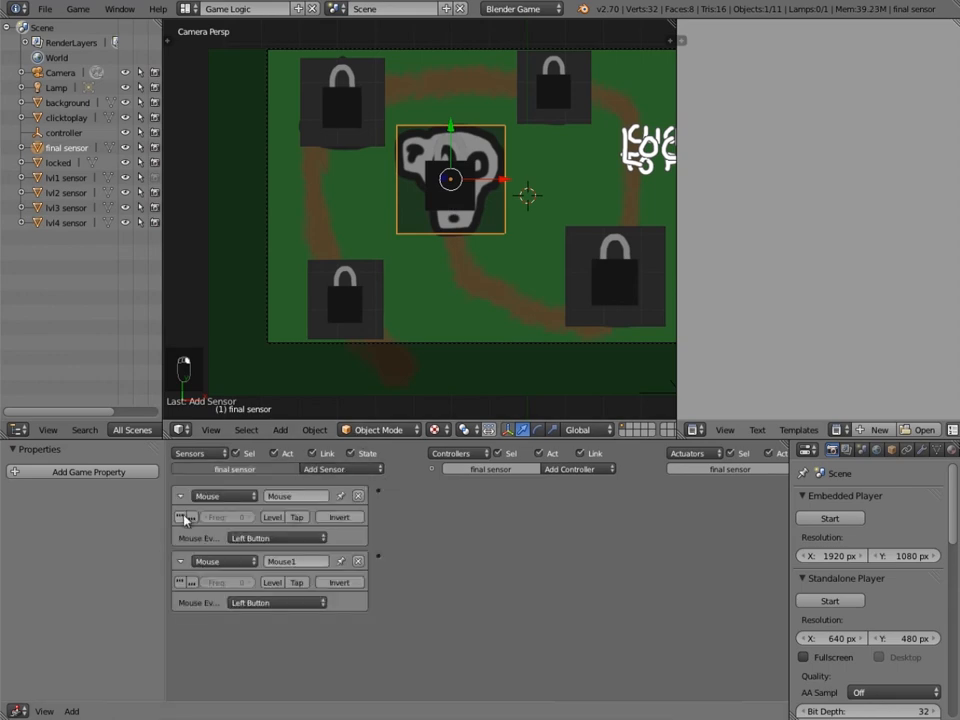
left_click(277, 602)
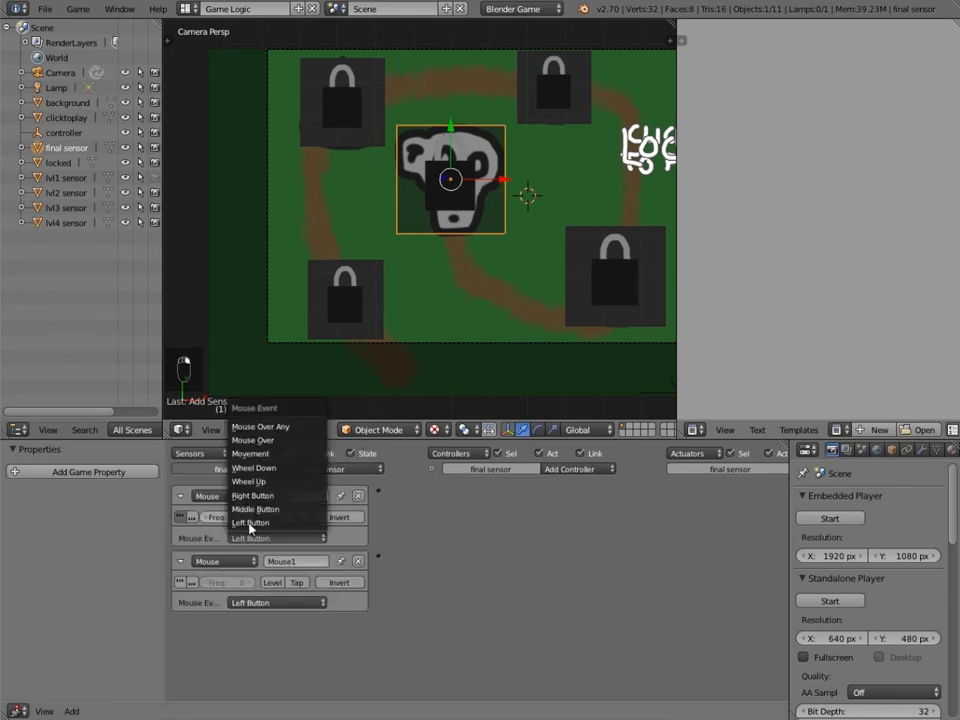
- Add four game properties to the controller empty
scroll(445, 239, "down", 3)
middle_click_drag(528, 307, 506, 300, "shift")
right_click(451, 331)
key("a")
key("KP_0")
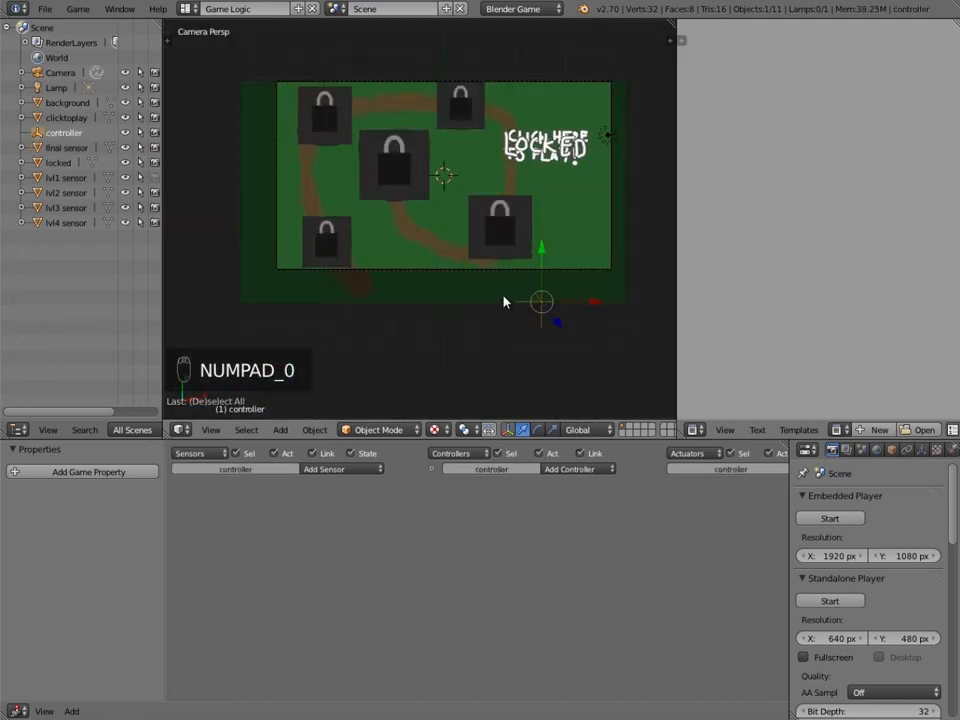
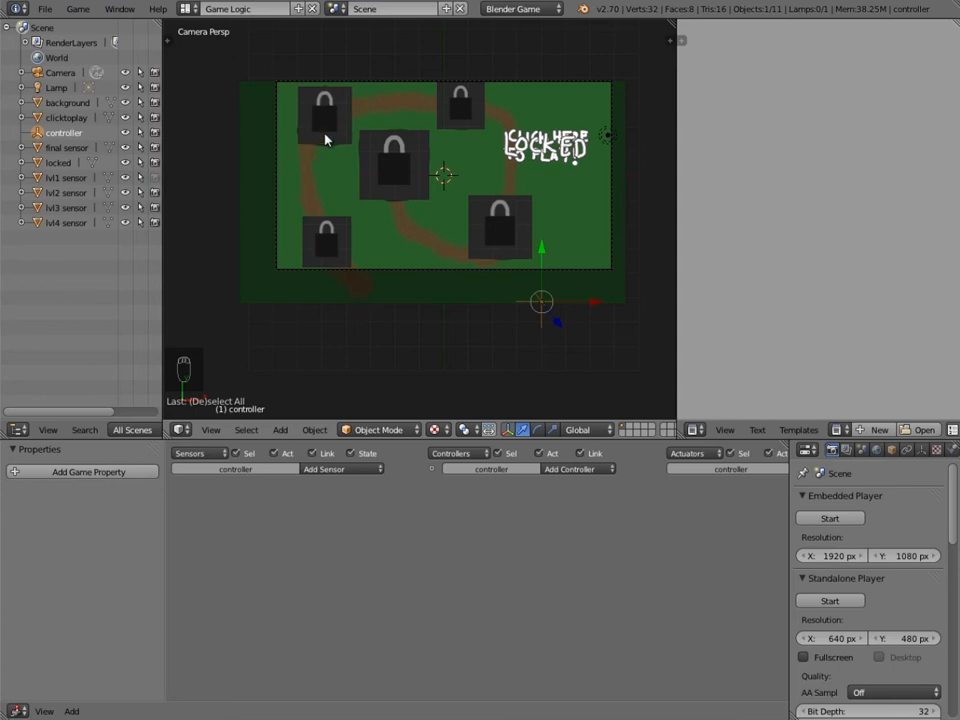
left_click(79, 472)
left_click(79, 472)
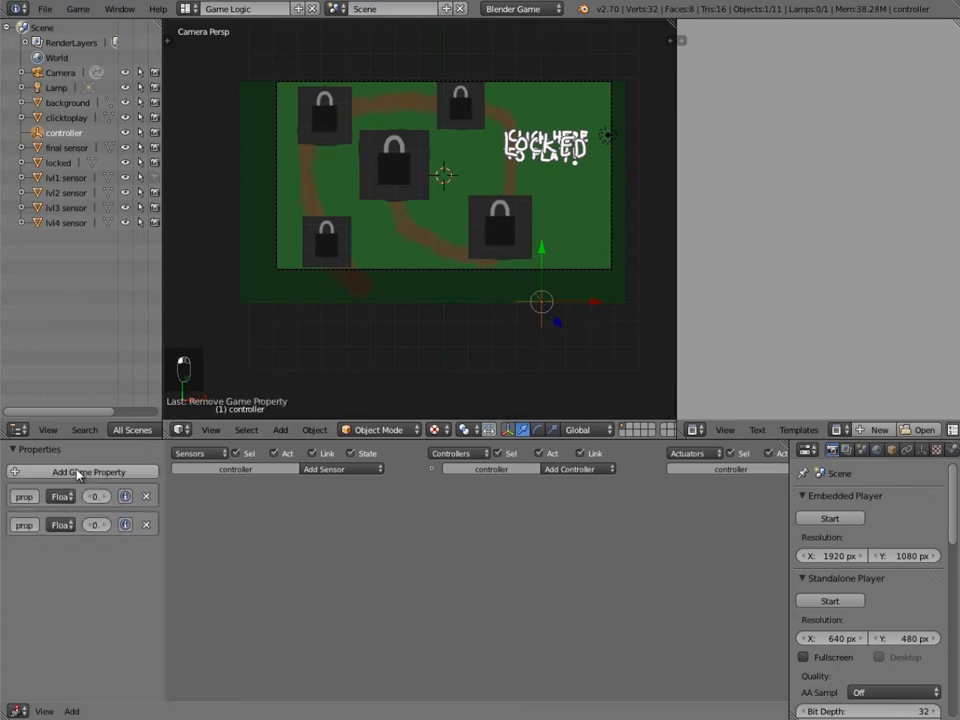
left_click(79, 472)
left_click(79, 472)
- Name the controller's four game properties lvl2, lvl3, lvl4 and lvl5
left_click(22, 497)
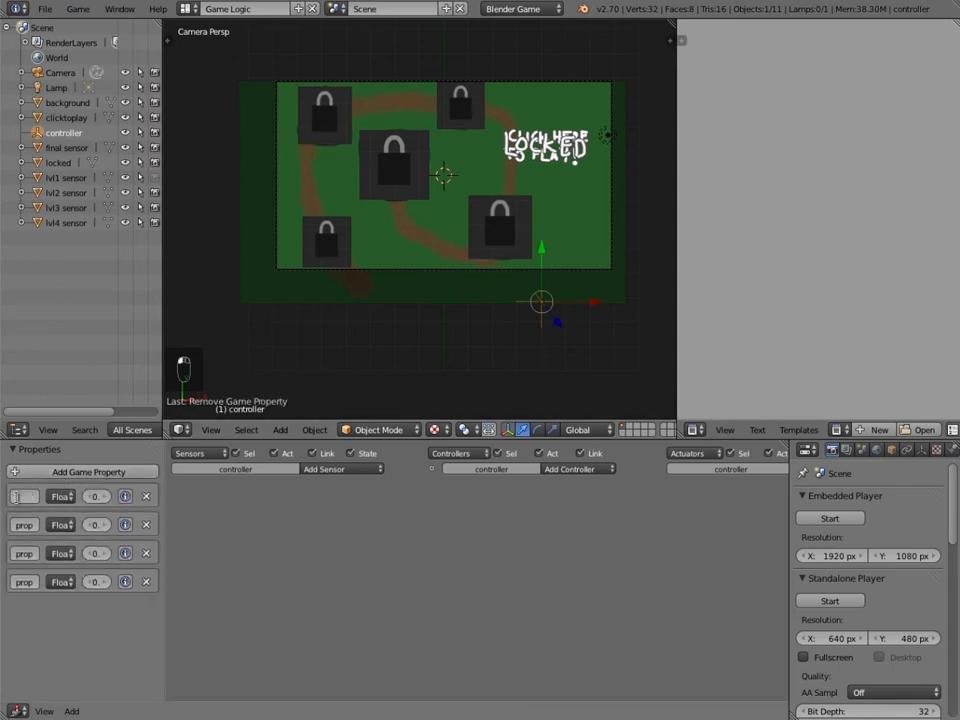
type("lvl2")
left_click(21, 524)
type("lvl3")
left_click(21, 553)
type("lvl4")
left_click(24, 581)
type("lvl5")
key("Return")
- Change the type of all four level properties to Boolean
left_click(60, 496)
left_click(56, 476)
left_click(60, 524)
left_click(56, 507)
left_click(60, 553)
left_click(56, 536)
left_click(60, 581)
left_click(56, 564)
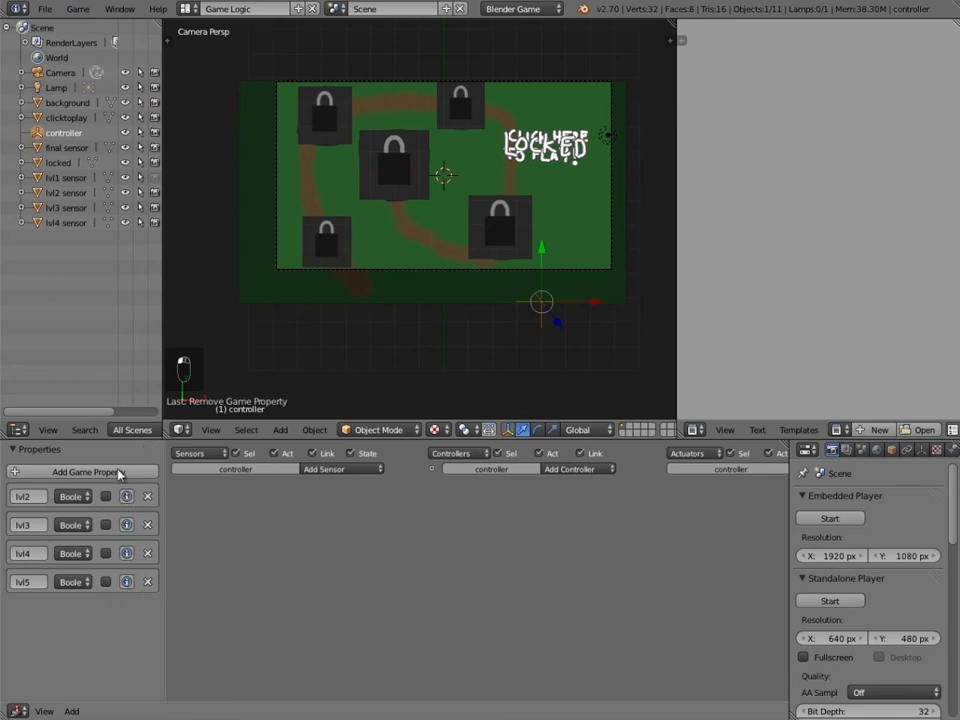
- Add a Property sensor to the controller that checks whether lvl2 equals True
left_click(340, 468)
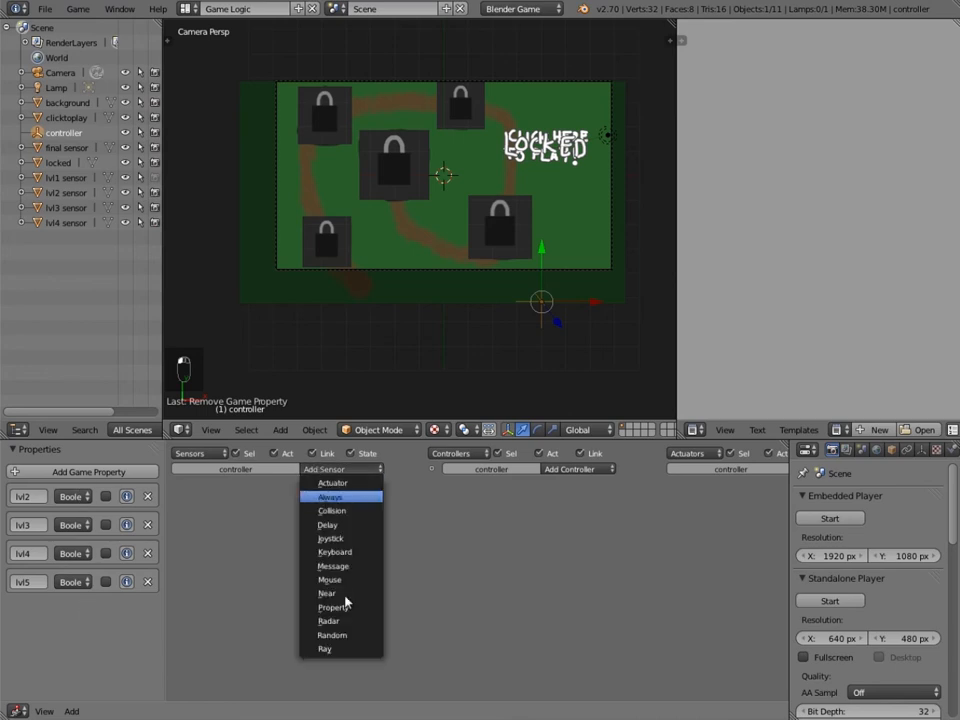
left_click(346, 608)
left_click(278, 555)
left_click(279, 572)
left_click(283, 568)
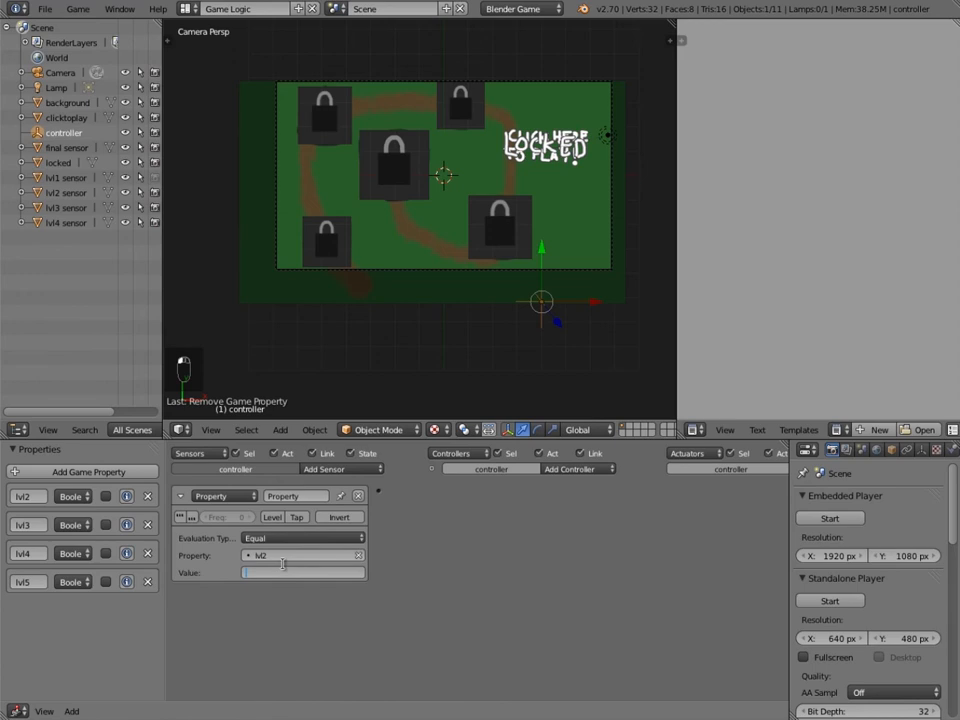
type("True")
key("Return")
- Enable true level triggering on the lvl2 Property sensor, name it lvl2T and collapse it
scroll(284, 566, "up", 1)
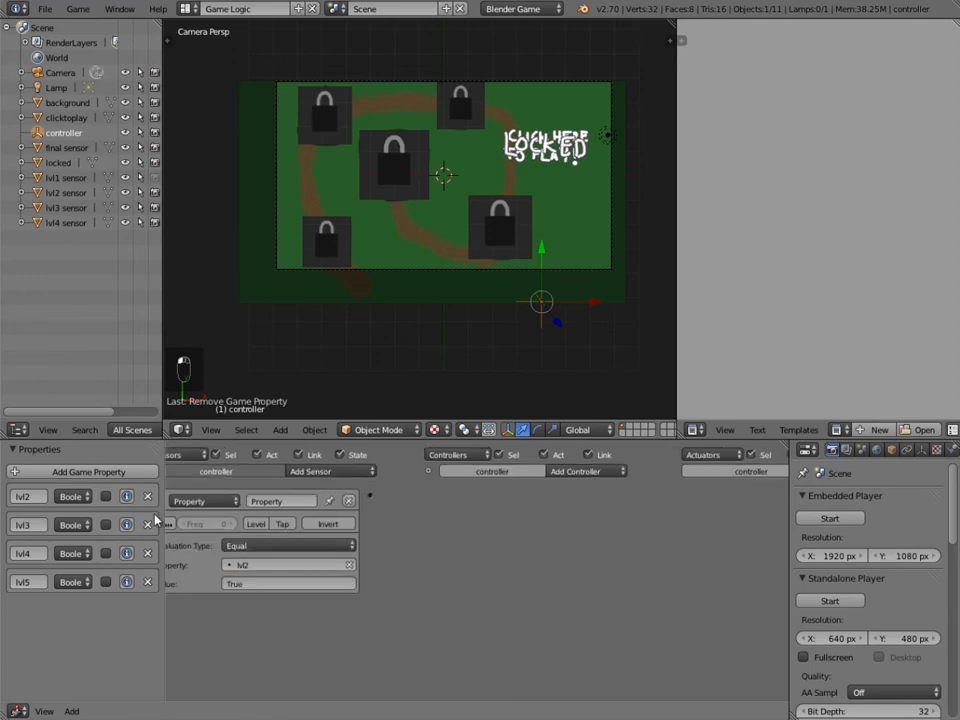
middle_click_drag(173, 531, 273, 549)
left_click(181, 524)
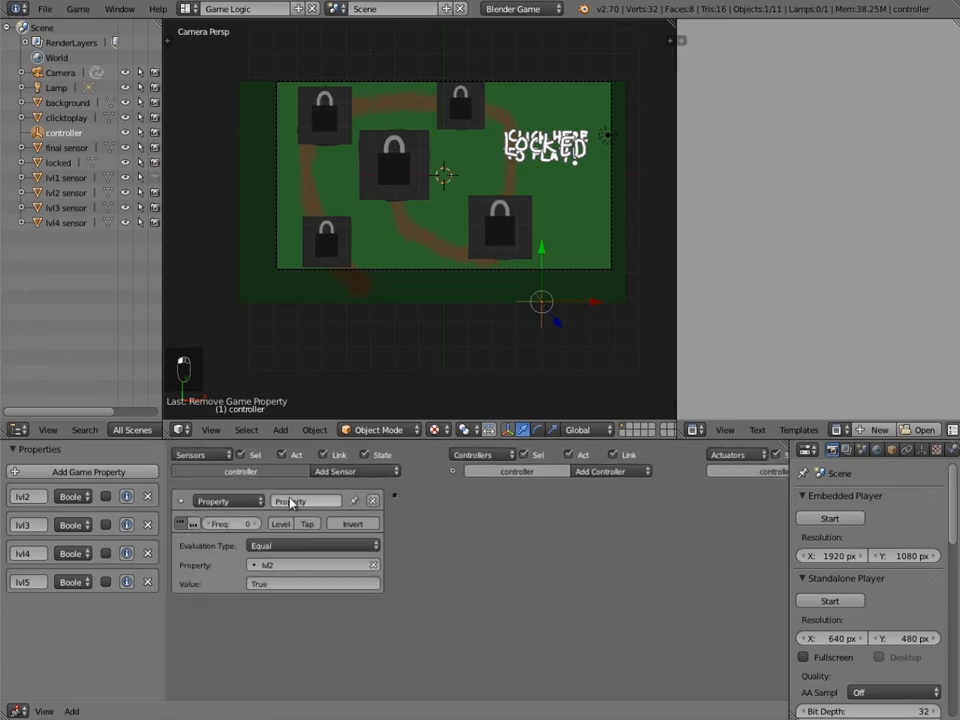
type("lv")
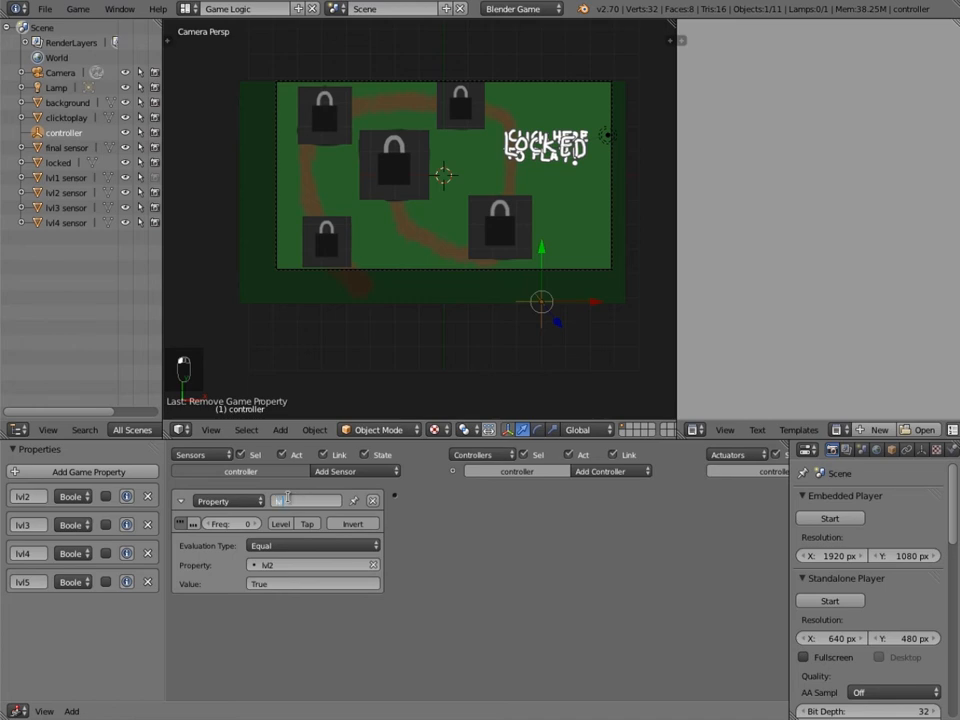
type("l2T")
key("Return")
left_click(181, 501)
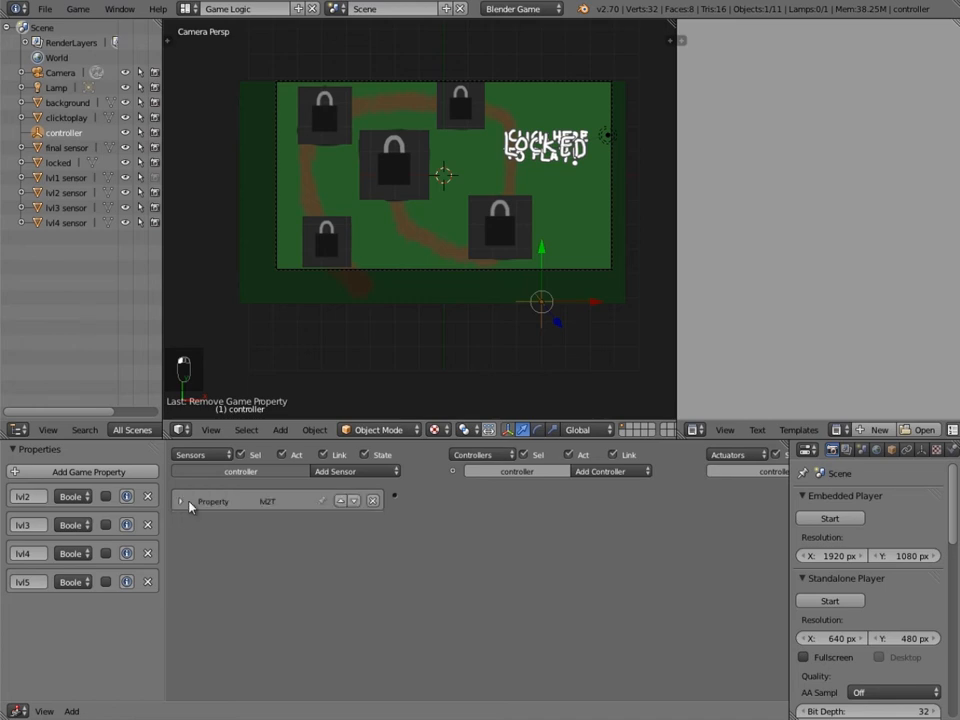
- Add a Property sensor named lvl2F that checks lvl2 equals False with true level triggering, and collapse it
left_click(353, 471)
left_click(364, 623)
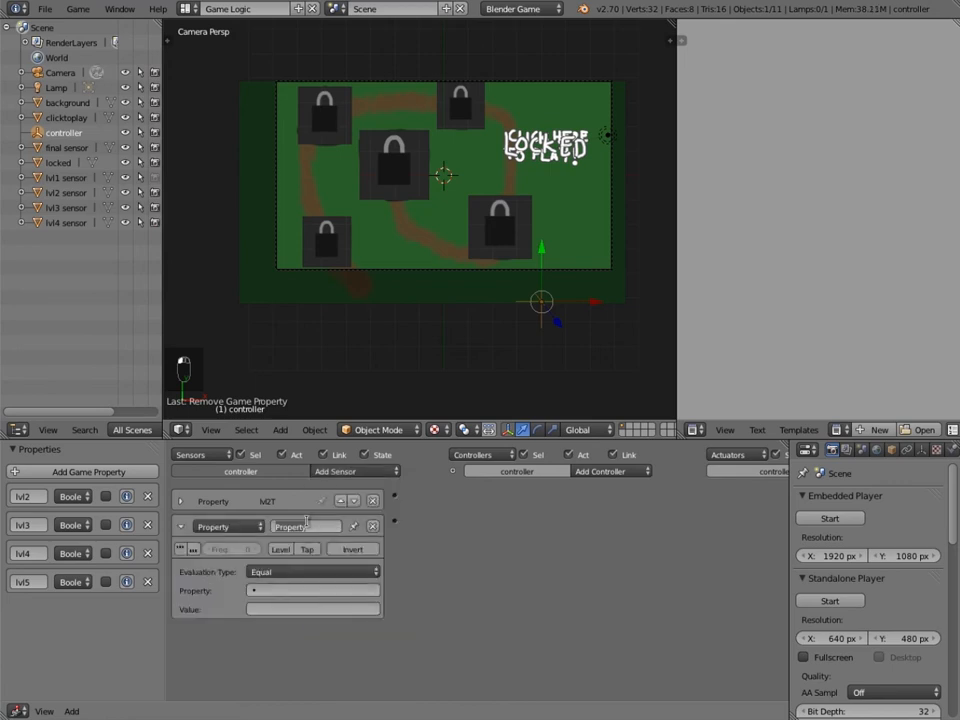
type("lvl2F")
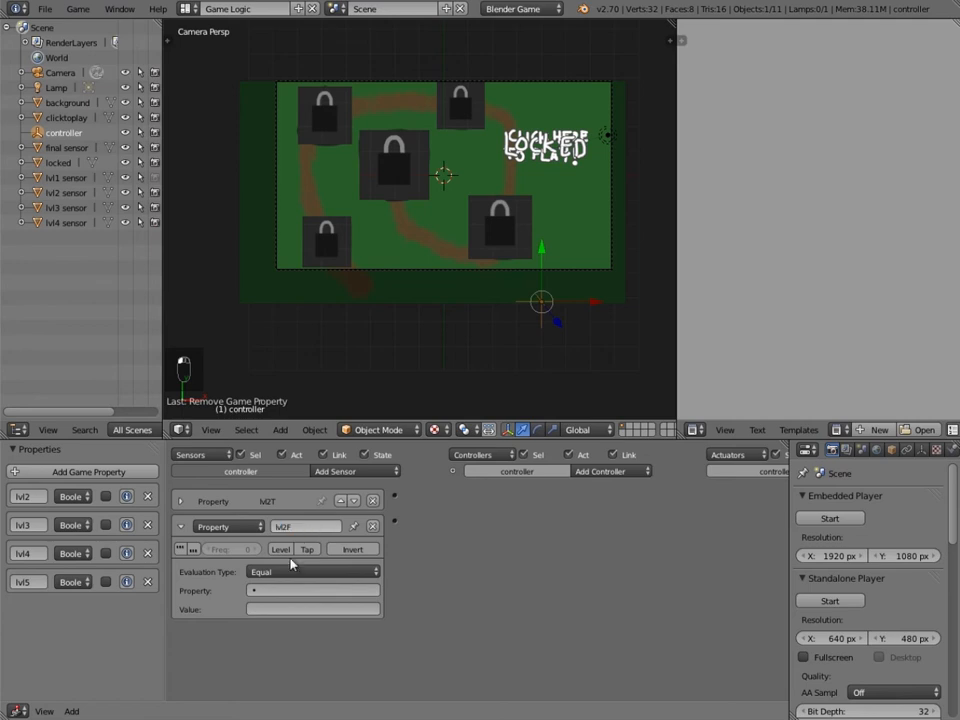
left_click(281, 591)
key("Return")
left_click(286, 608)
type("False")
key("Return")
left_click(181, 548)
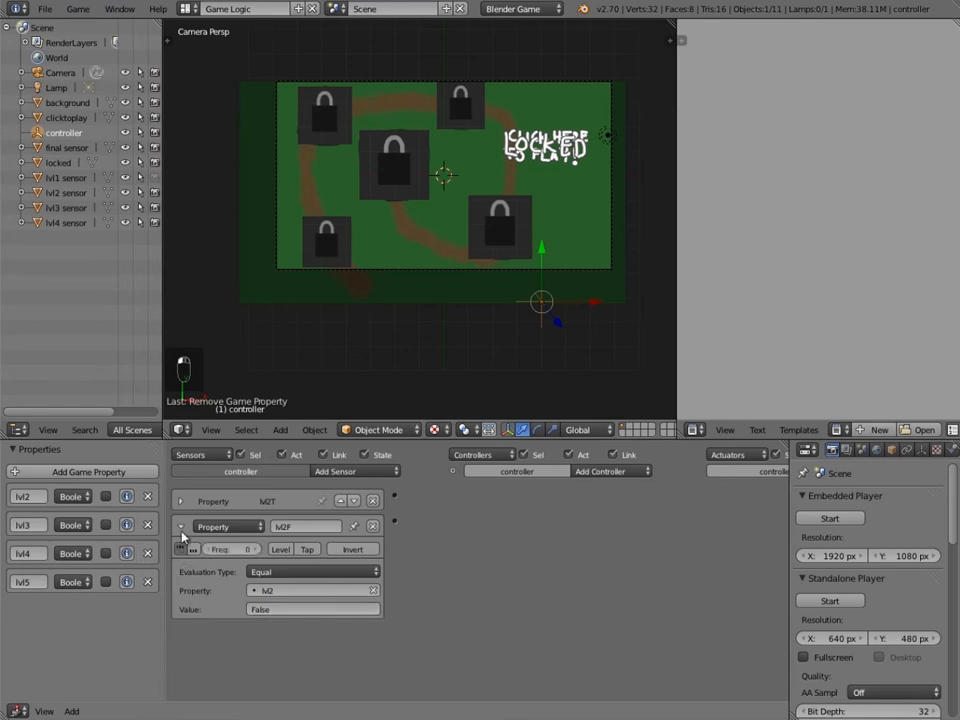
left_click(181, 526)
- Add two more Property sensors to the controller and assign the lvl3 property to both
left_click(356, 471)
left_click(340, 619)
left_click(356, 471)
left_click(340, 619)
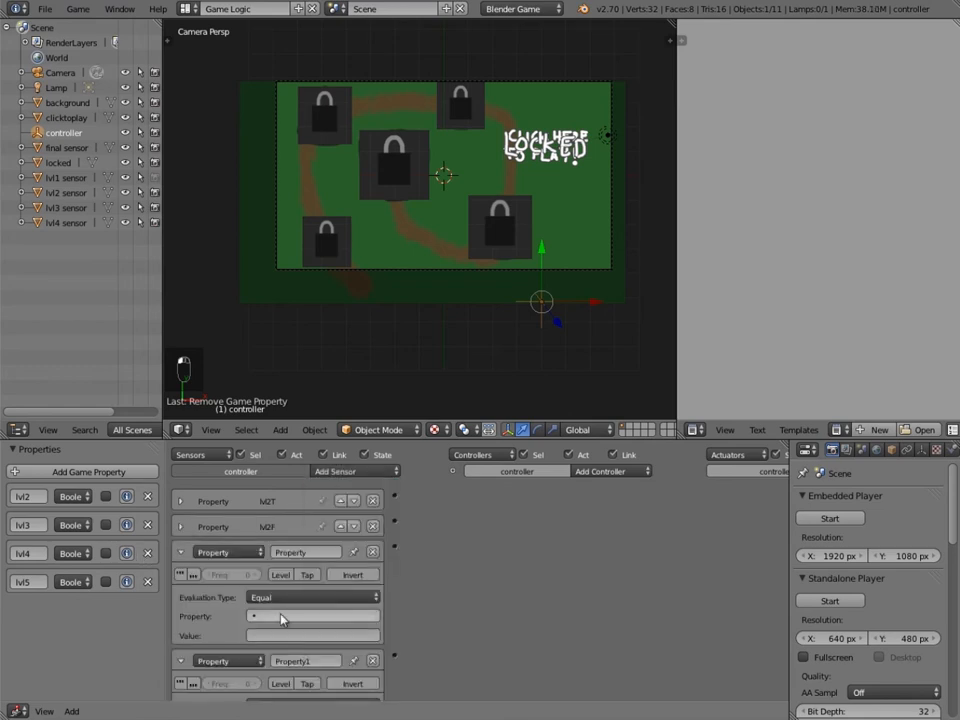
middle_click_drag(298, 616, 299, 552)
left_click(313, 553)
left_click(302, 586)
left_click(288, 661)
left_click(270, 535)
- Set the comparison values of the two lvl3 sensors to True and False
left_click(281, 573)
type("True")
key("Return")
left_click(267, 678)
type("False")
key("Return")
- Enable true level triggering on both lvl3 sensors, name them lvl3T and lvl3F, and collapse them
left_click(181, 621)
left_click(194, 512)
left_click(298, 488)
key("Return")
left_click(294, 597)
type("lvl3")
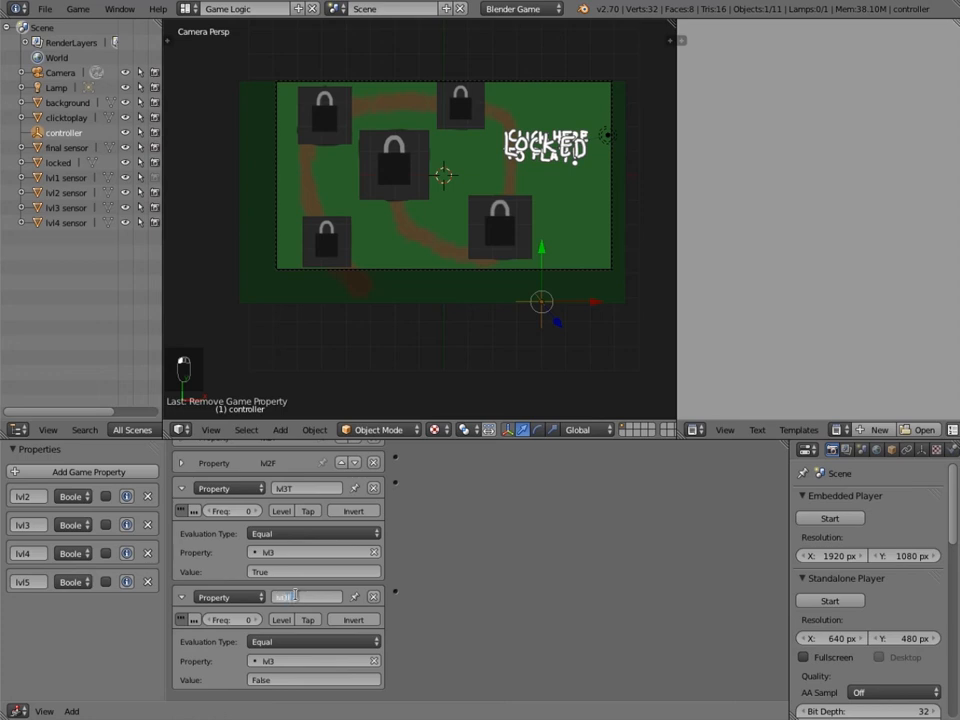
key("Return")
left_click(181, 488)
left_click(181, 577)
- Add four more Property sensors to the controller and enlarge the logic area to fit them
left_click(330, 471)
left_click(362, 621)
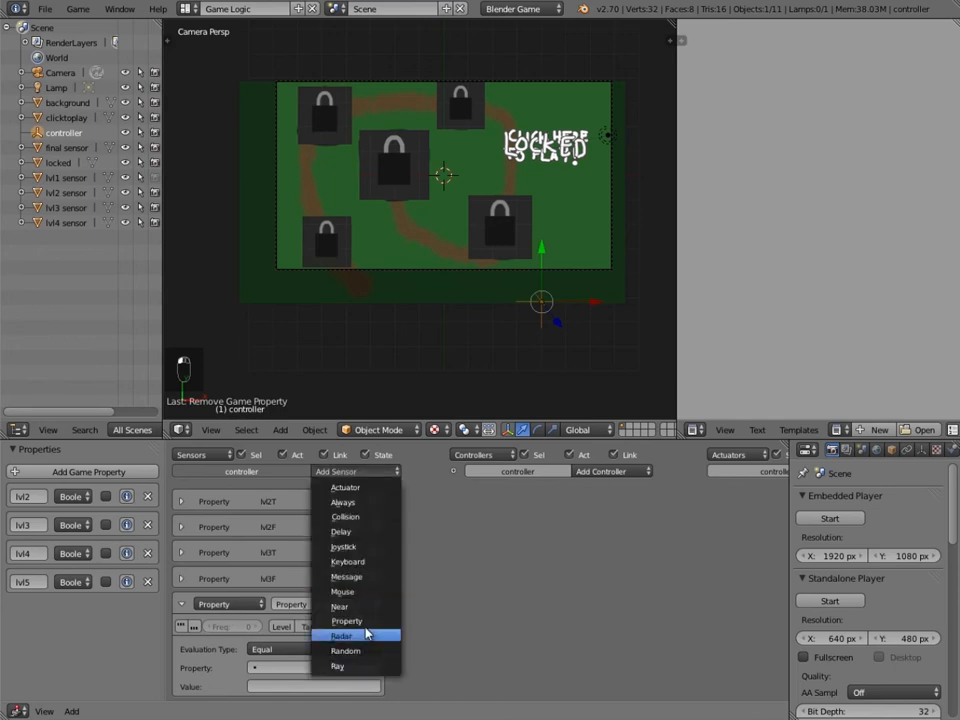
left_click(360, 623)
left_click(337, 472)
left_click(340, 622)
middle_click_drag(340, 594, 339, 530)
left_click_drag(459, 439, 399, 192)
- Name the first new Property sensor lvl4T, have it check lvl4 equals True, and collapse it
left_click(300, 330)
type("lvl")
key("Return")
left_click(294, 395)
left_click(286, 423)
left_click(288, 412)
type("True")
key("Return")
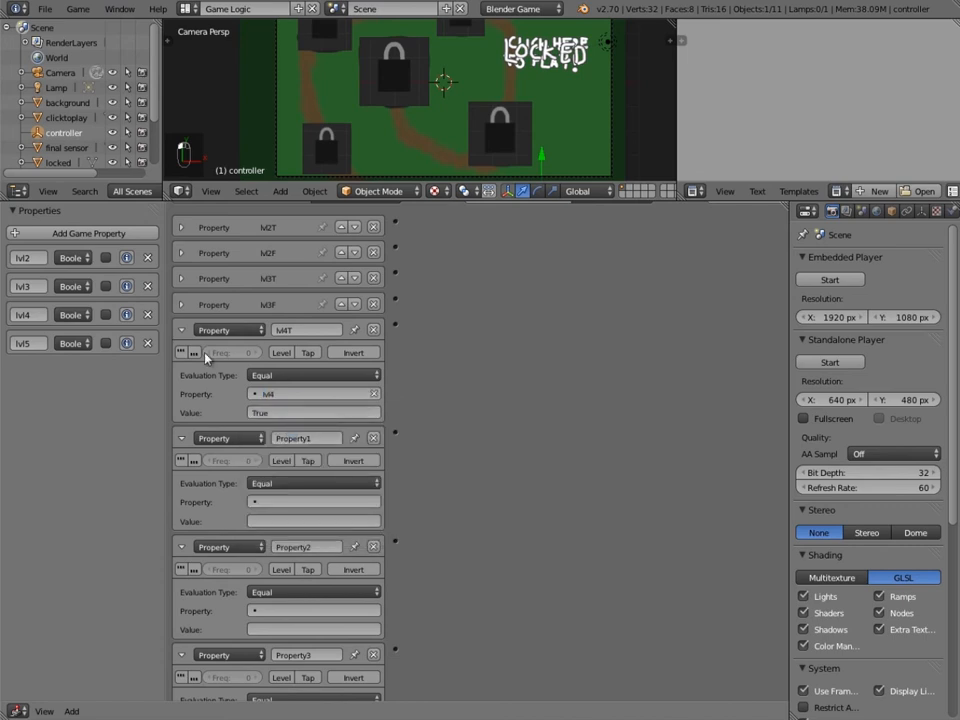
left_click(181, 331)
- Name the next Property sensor lvl4F, have it check lvl4 equals False with true level triggering, and collapse it
left_click(302, 377)
type("lvl4F")
key("Return")
left_click(183, 402)
left_click(291, 442)
left_click(298, 486)
left_click(294, 459)
type("False")
key("Return")
left_click(181, 378)
- Name the third new Property sensor lvl5T and have it check lvl5 equals True with true level triggering
left_click(298, 418)
type("lvl5T")
key("Return")
left_click(290, 481)
left_click(279, 510)
left_click(285, 499)
type("True")
key("Return")
- Make the last Property sensor check lvl5 equals False with true level triggering, name it lvl5F, and collapse both lvl5 sensors
left_click(300, 589)
left_click(250, 368)
left_click(268, 608)
left_click(181, 548)
left_click(303, 525)
type("lvl")
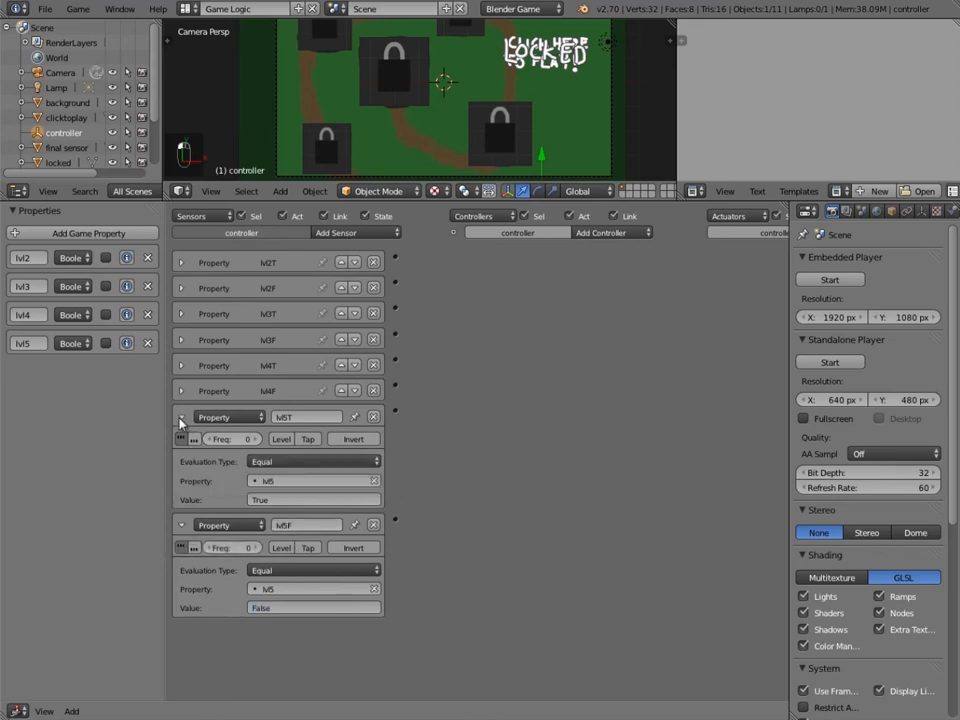
left_click(181, 417)
left_click(181, 443)
- Add four Message sensors to the controller
left_click(335, 232)
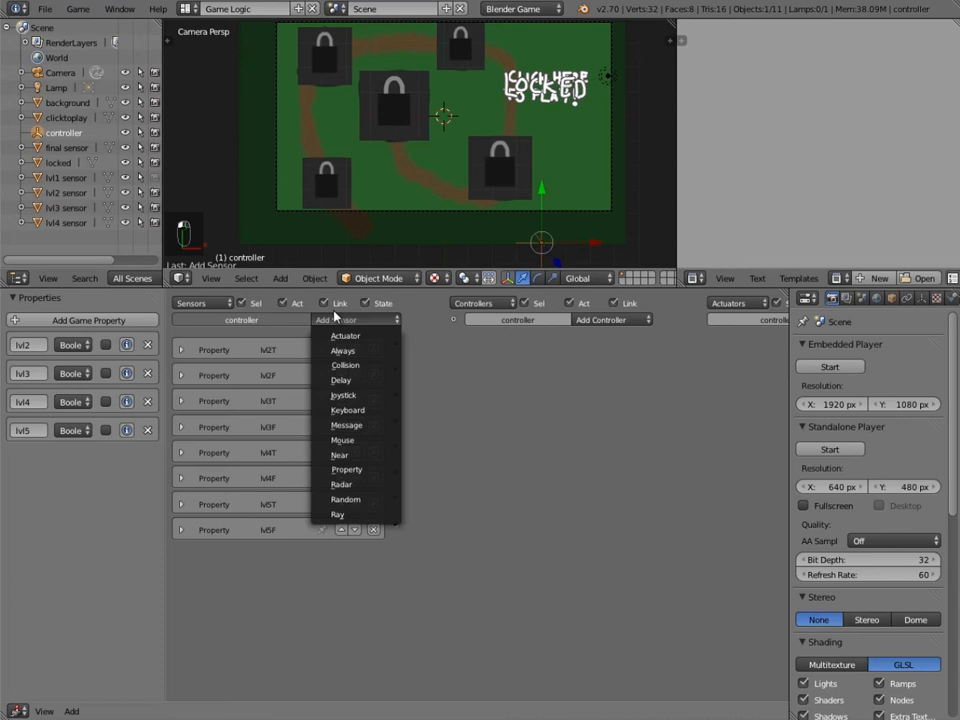
left_click(335, 318)
left_click(334, 320)
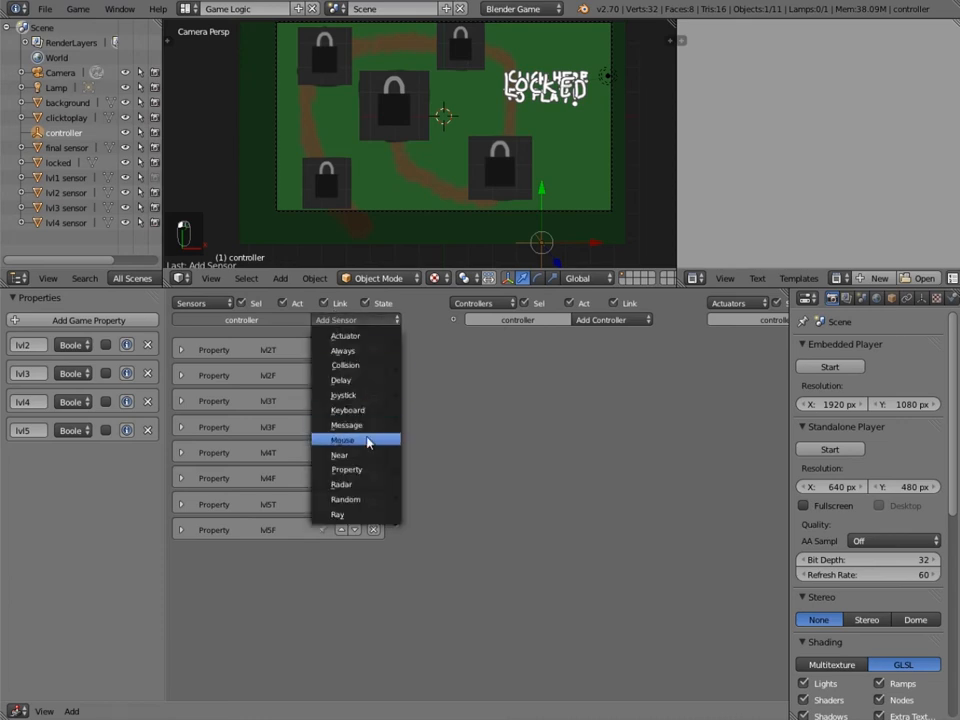
left_click(322, 318)
left_click(326, 320)
key("m")
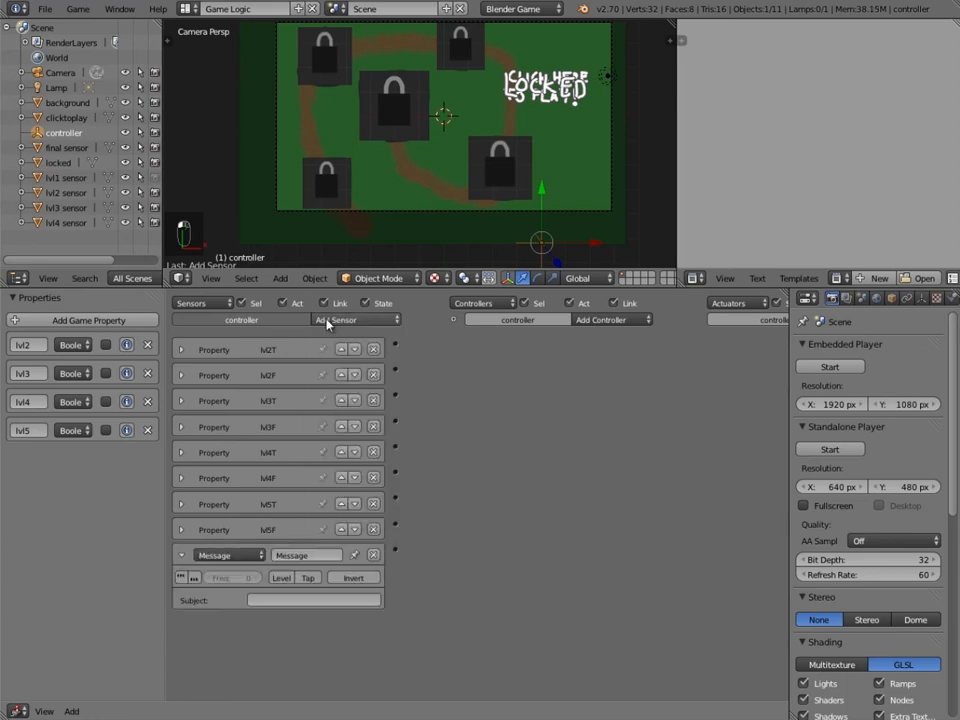
left_click(326, 320)
key("m")
left_click(326, 320)
key("m")
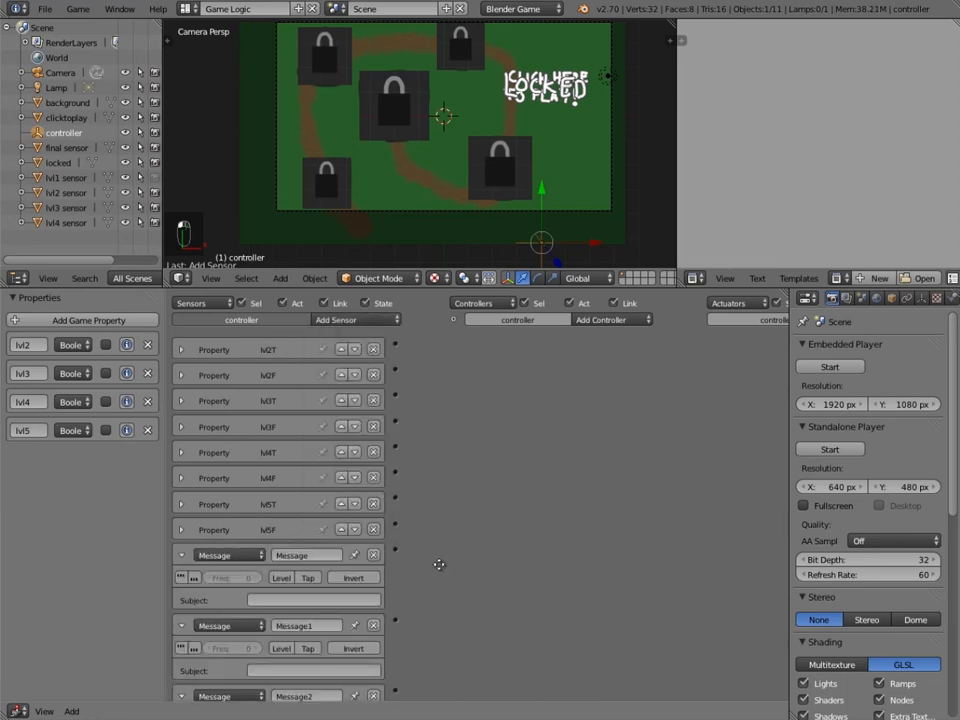
- Set the subjects of the four Message sensors to unlock2, unlock3, unlock4 and unlock5 in order
scroll(321, 529, "down", 2)
left_click(322, 531)
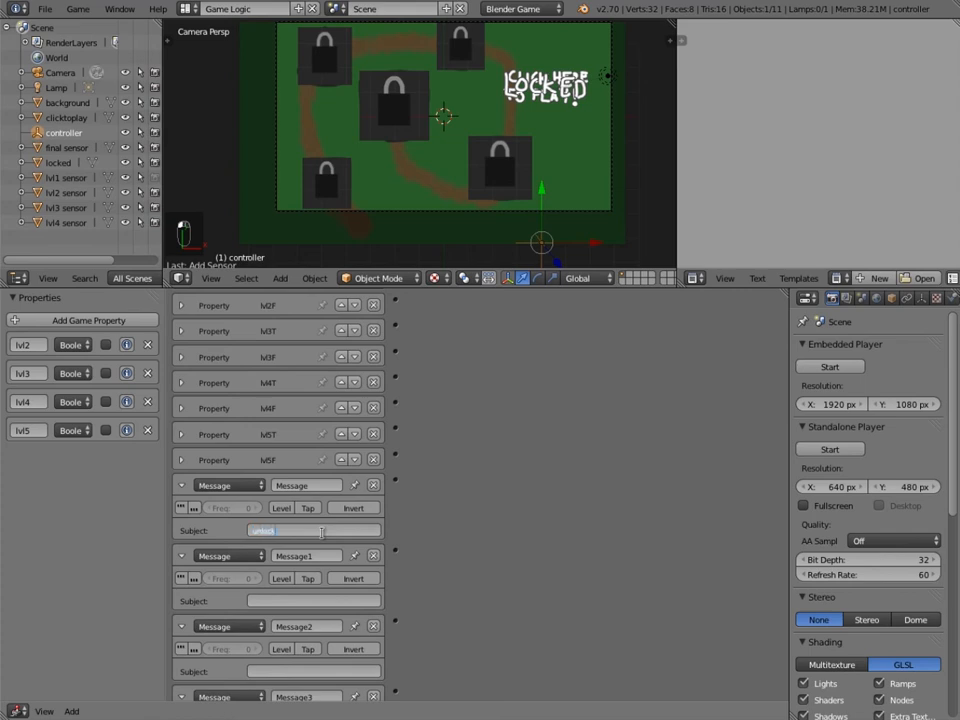
key("Return")
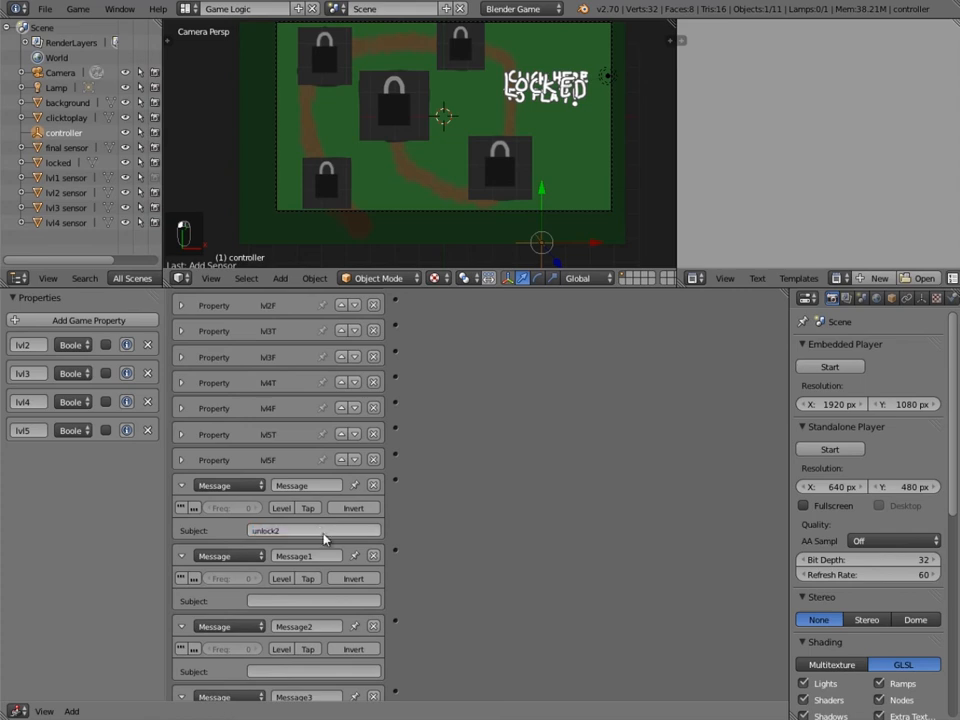
left_click(291, 600)
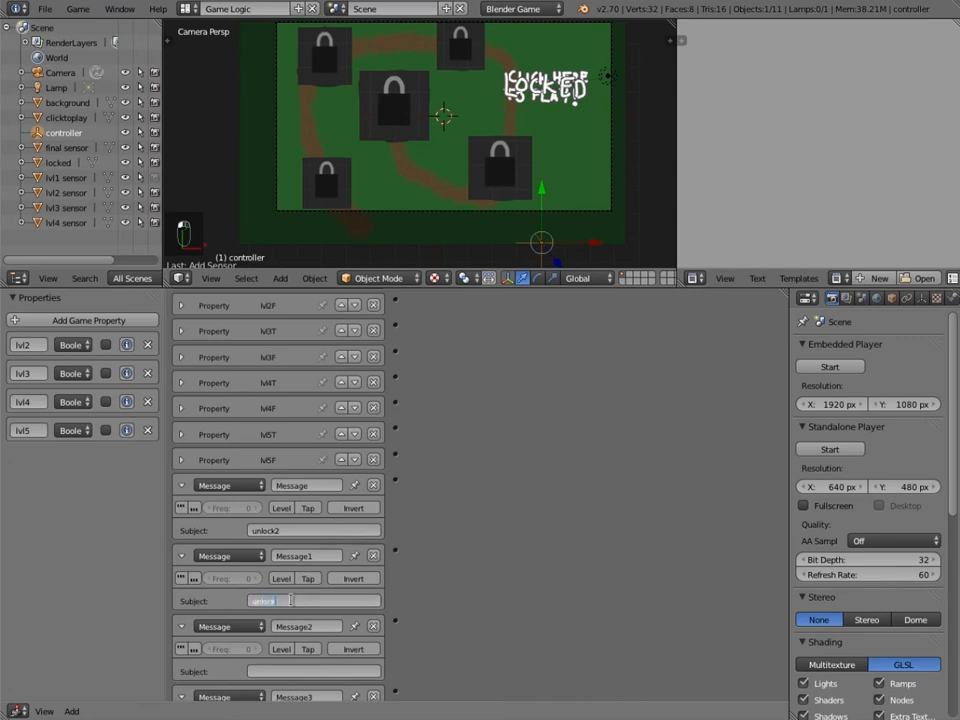
key("Return")
scroll(335, 596, "down", 2)
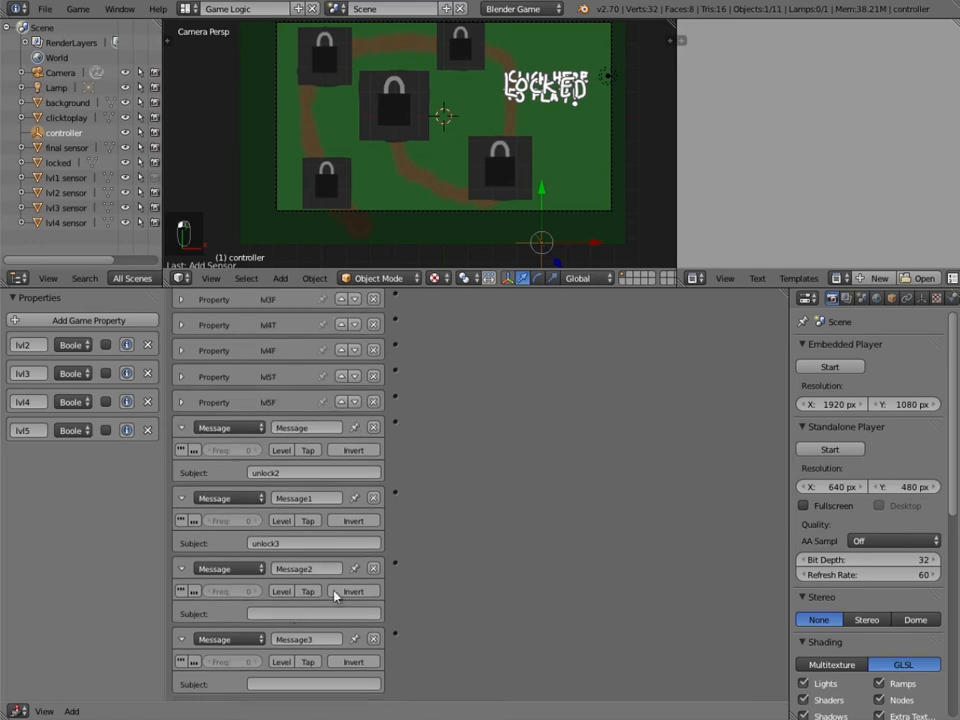
type("4")
key("Return")
scroll(294, 614, "down", 1)
left_click(318, 676)
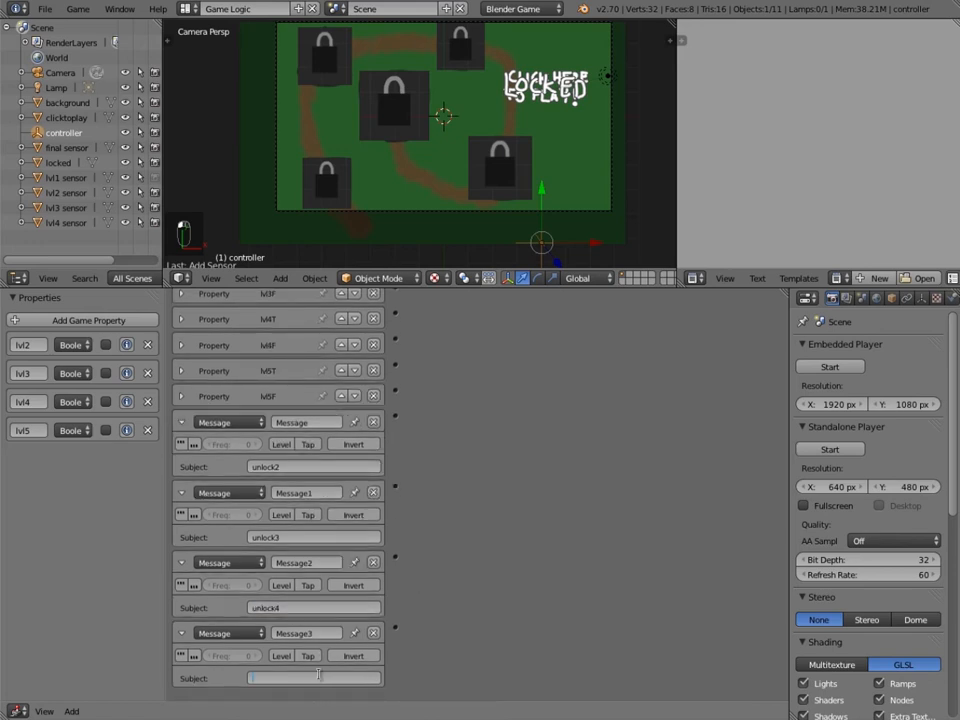
type("5")
key("Return")
- Name the unlock2 Message sensor un2 and collapse it, and name the unlock3 sensor un3
left_click(290, 422)
type("un2")
key("Return")
left_click(181, 423)
left_click(291, 493)
type("un3")
key("Return")
- Name the unlock4 and unlock5 Message sensors un4 and un5, and collapse the Message sensors that are still expanded
left_click(300, 563)
type("un4")
key("Return")
left_click(283, 634)
type("un5")
key("Return")
left_click(181, 493)
left_click(181, 563)
left_click(181, 633)
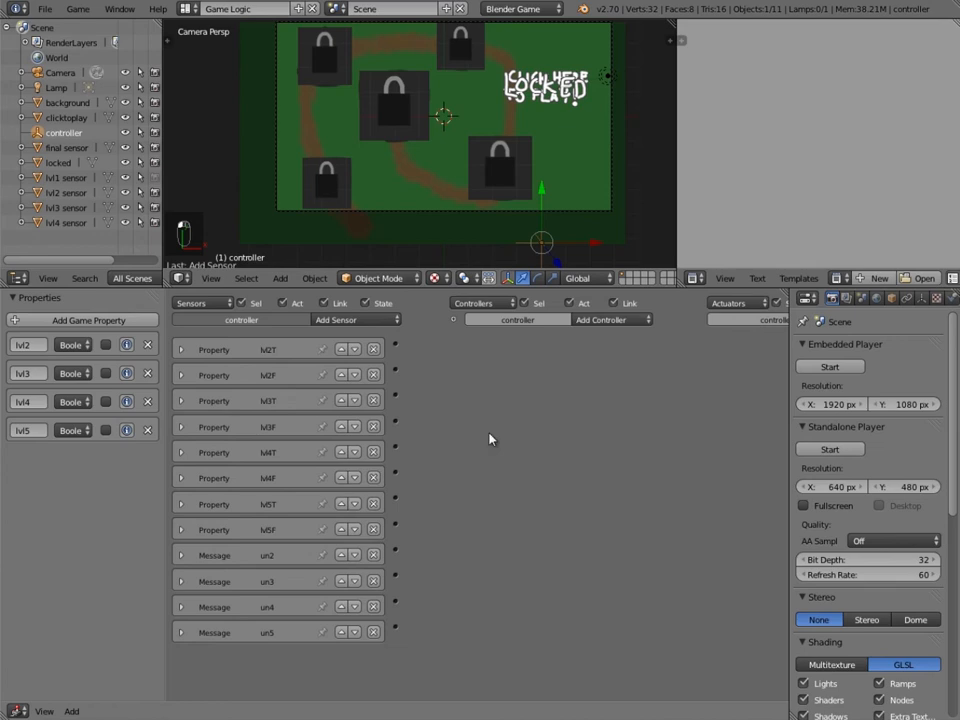
- Add two And controllers and connect the lvl2T sensor to the first and lvl2F to the second
middle_click_drag(519, 413, 494, 436)
middle_click_drag(356, 510, 470, 516)
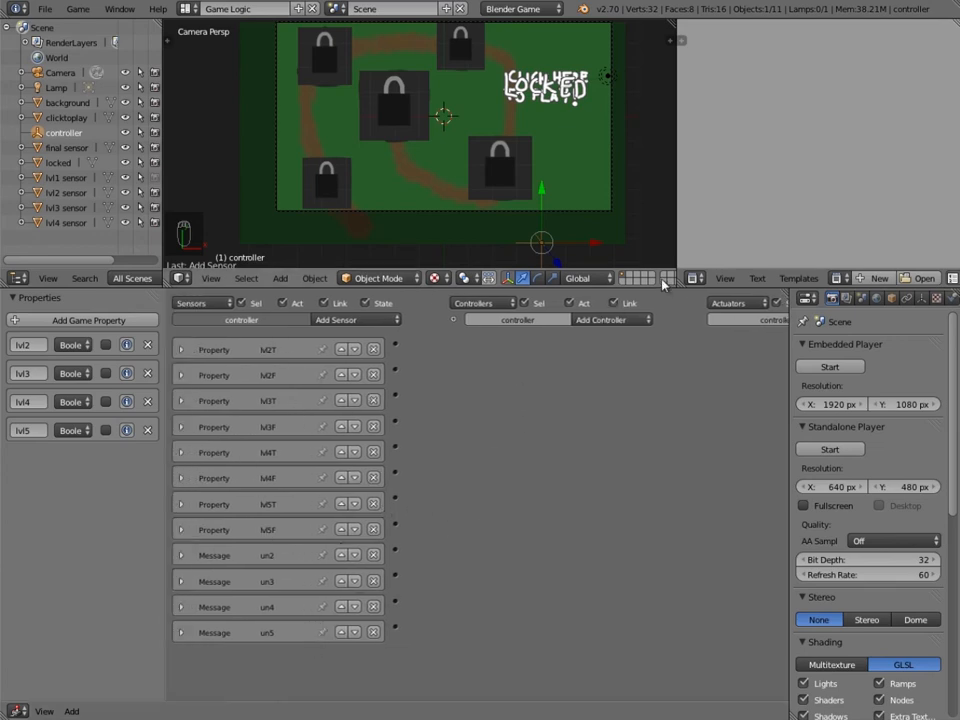
middle_click_drag(597, 393, 737, 423)
left_click(596, 320)
left_click(594, 333)
left_click(592, 320)
left_click(598, 335)
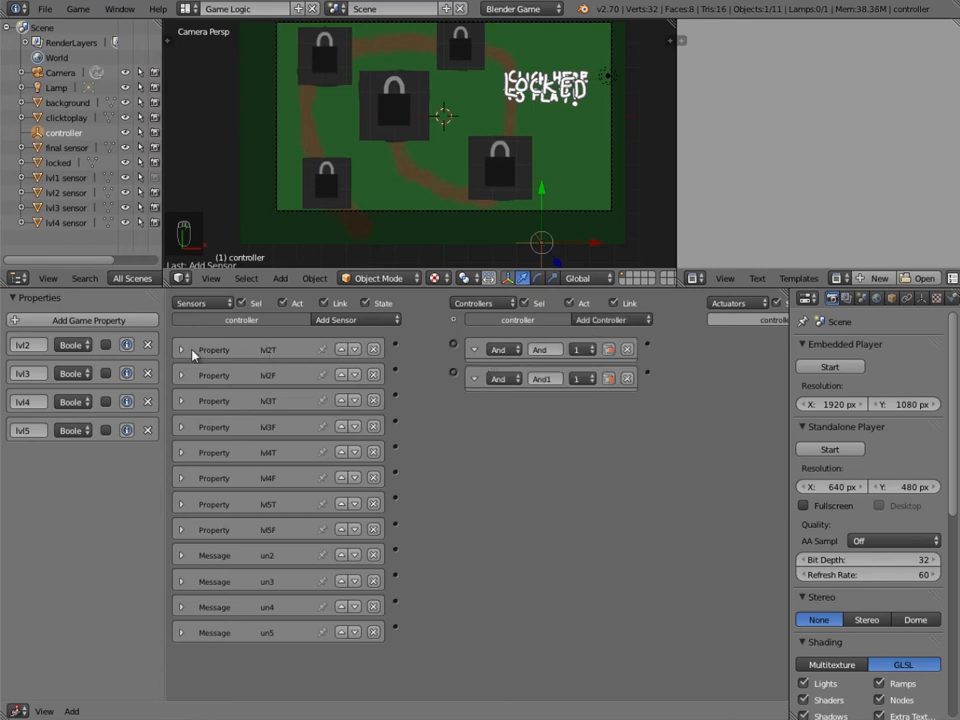
left_click_drag(395, 343, 453, 343)
left_click_drag(395, 369, 453, 372)
- Add nine more And controllers to the controller object
left_click(594, 320)
left_click(594, 335)
left_click(594, 320)
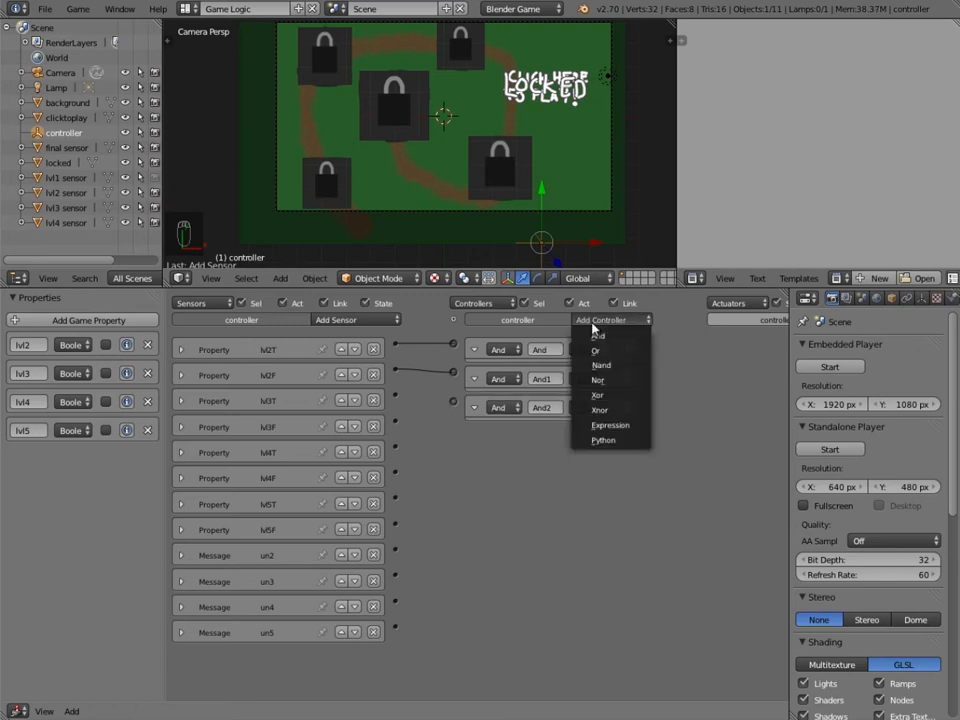
left_click(594, 335)
left_click(594, 322)
left_click(594, 335)
left_click(594, 322)
left_click(594, 335)
left_click(593, 322)
left_click(594, 335)
left_click(593, 322)
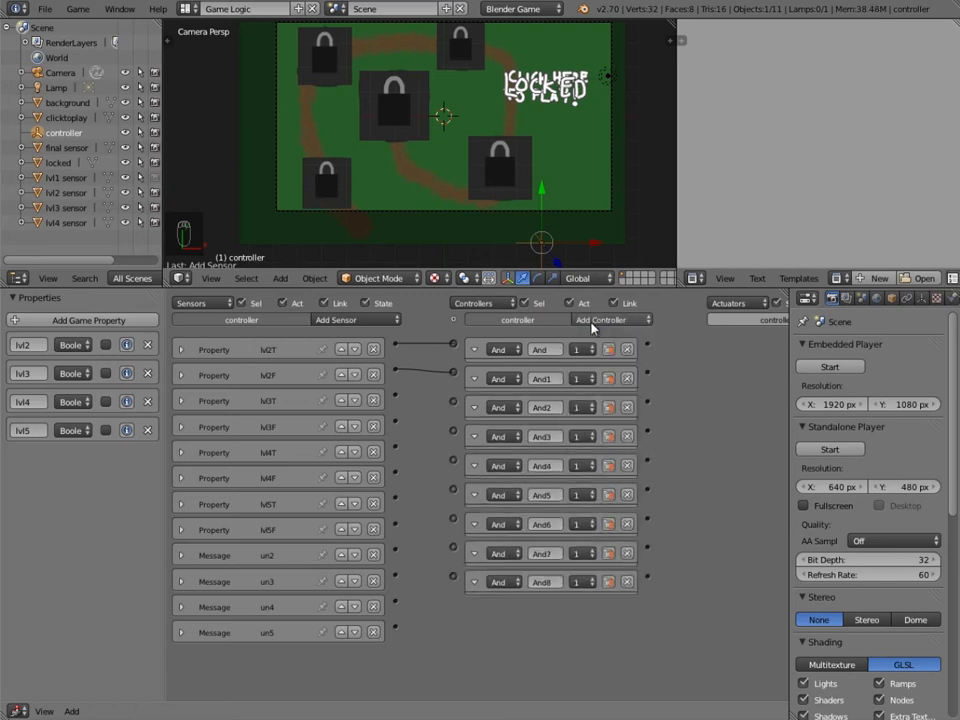
left_click(594, 335)
left_click(594, 322)
left_click(594, 335)
- Connect the sensors lvl3T through un5 each to their own And controller, adding a twelfth controller for un5
left_click_drag(396, 395, 452, 463)
left_click_drag(396, 422, 453, 432)
left_click_drag(396, 472, 453, 490)
left_click_drag(396, 497, 453, 524)
left_click_drag(396, 523, 453, 582)
left_click_drag(396, 575, 453, 611)
left_click_drag(396, 601, 396, 627)
left_click(612, 320)
left_click(608, 338)
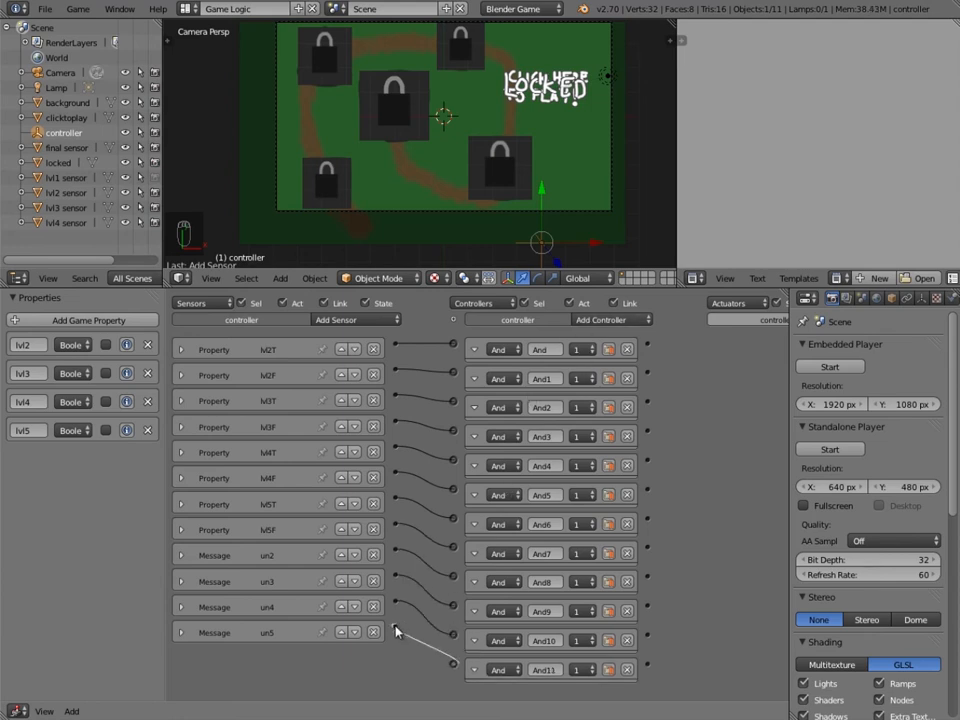
- Collapse all twelve And controllers so they line up with their sensors
left_click(475, 350)
left_click(475, 375)
left_click(476, 401)
left_click(476, 427)
left_click(476, 452)
left_click(476, 478)
left_click(476, 504)
left_click(476, 529)
left_click(476, 555)
left_click(476, 580)
left_click(476, 606)
left_click(476, 632)
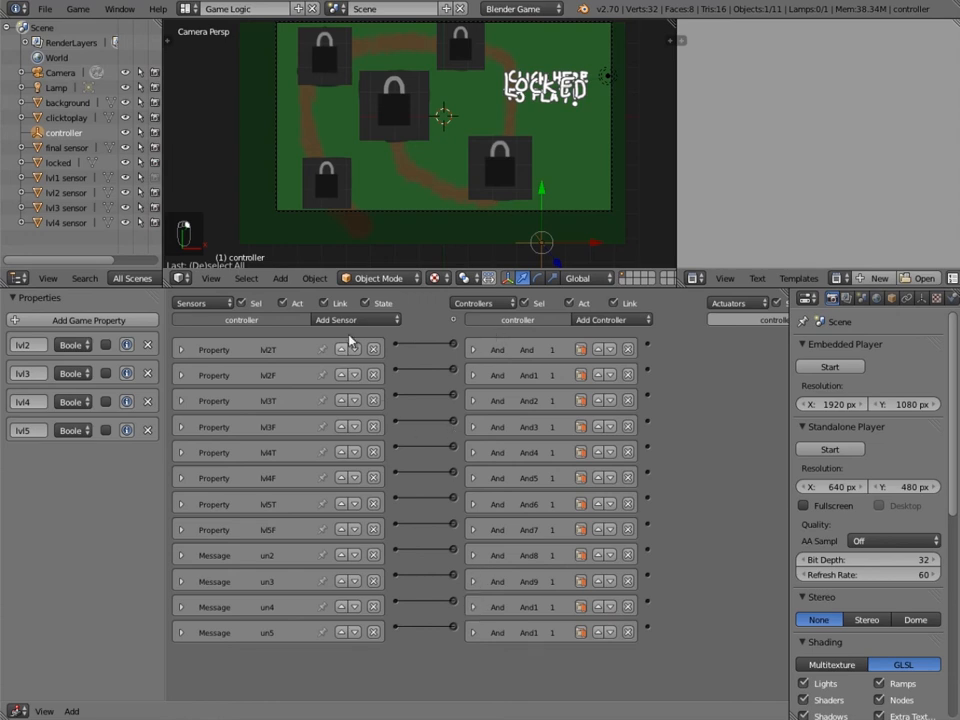
- Add the lvl2 sensor object to the selection, connect both its mouse sensors to And and And1, and collapse them
middle_click_drag(421, 92, 423, 106, "shift")
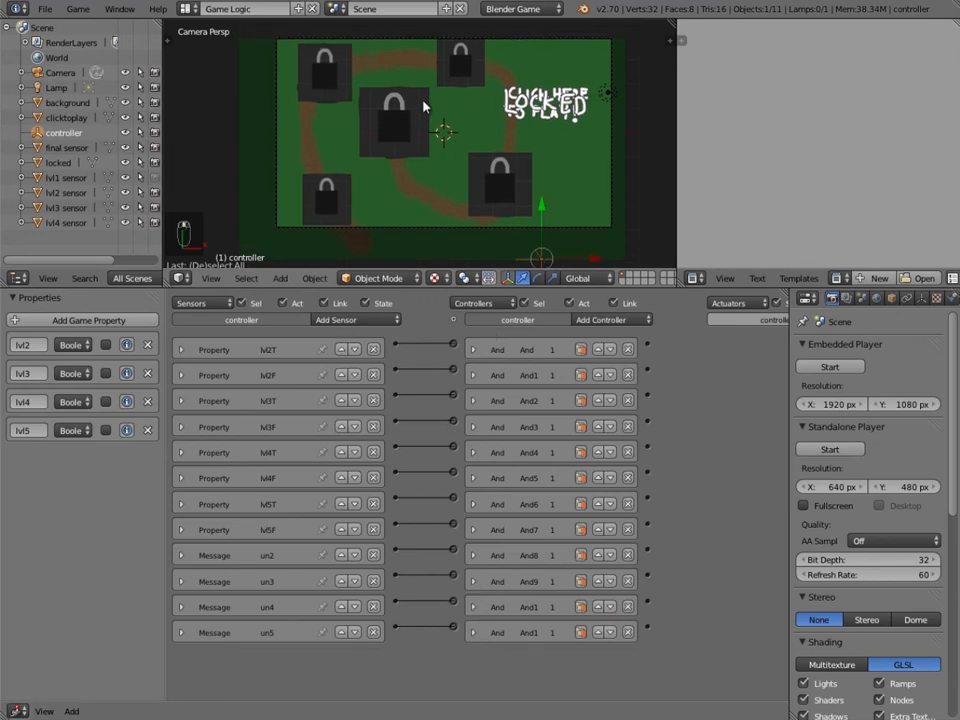
right_click(336, 80, "shift")
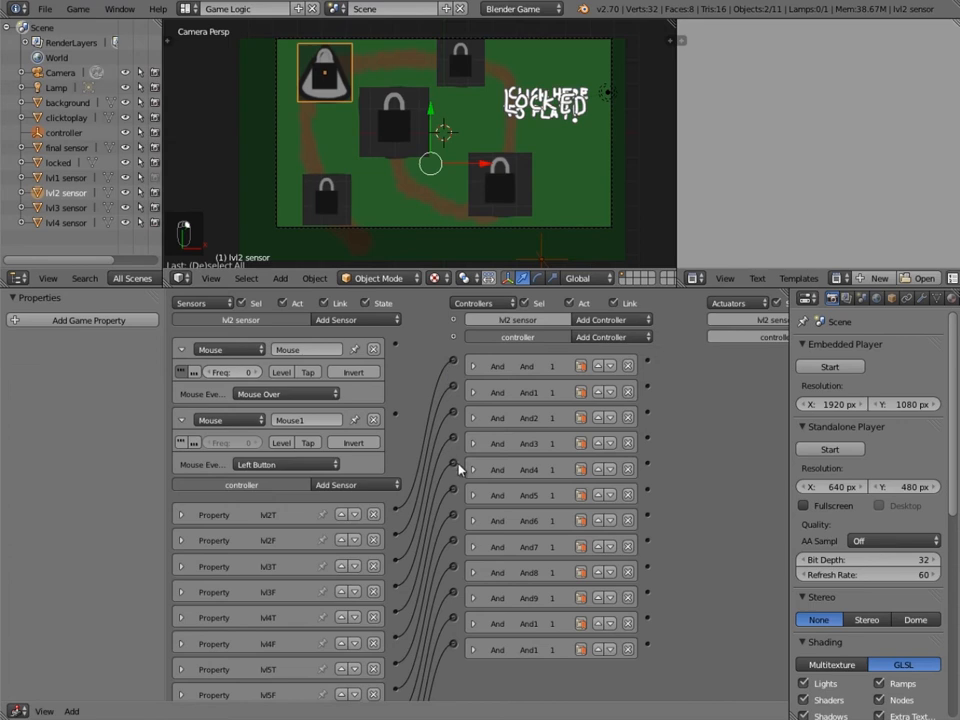
scroll(381, 446, "down", 1)
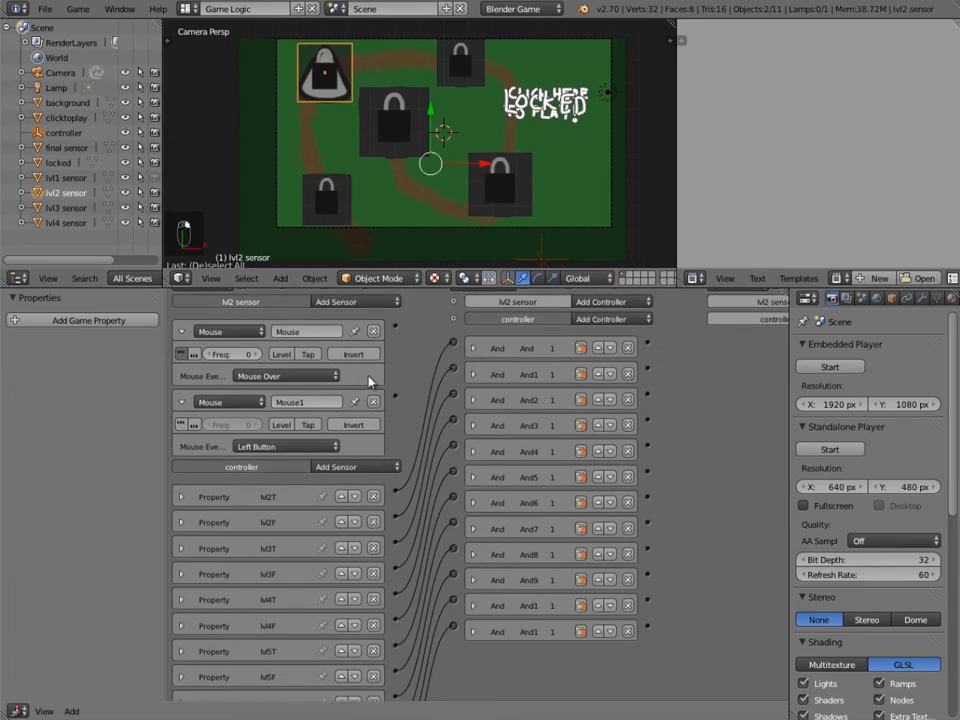
left_click_drag(396, 326, 452, 343)
left_click_drag(396, 326, 452, 370)
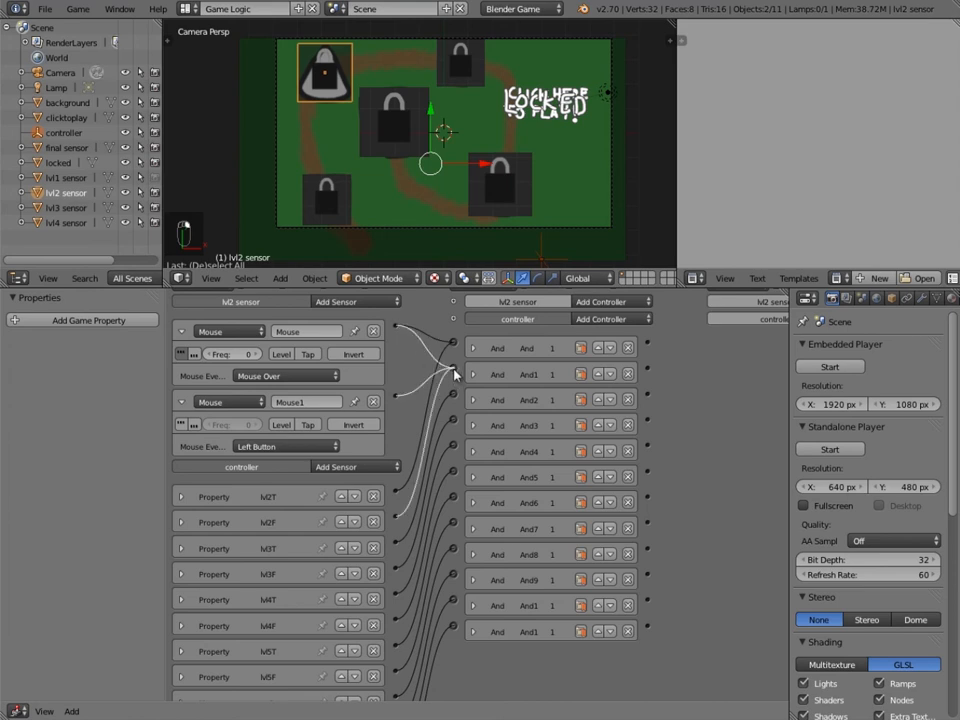
left_click(181, 331)
left_click(181, 357)
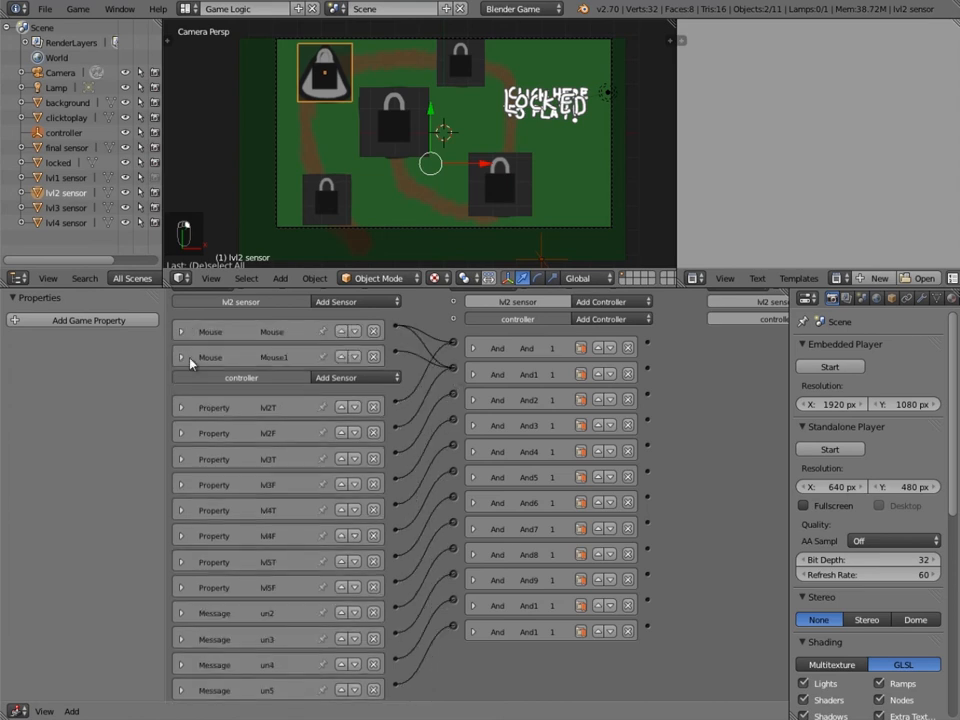
- Add the lvl3 sensor object to the selection and connect both its mouse sensors to And2 and And3
right_click(476, 62, "shift")
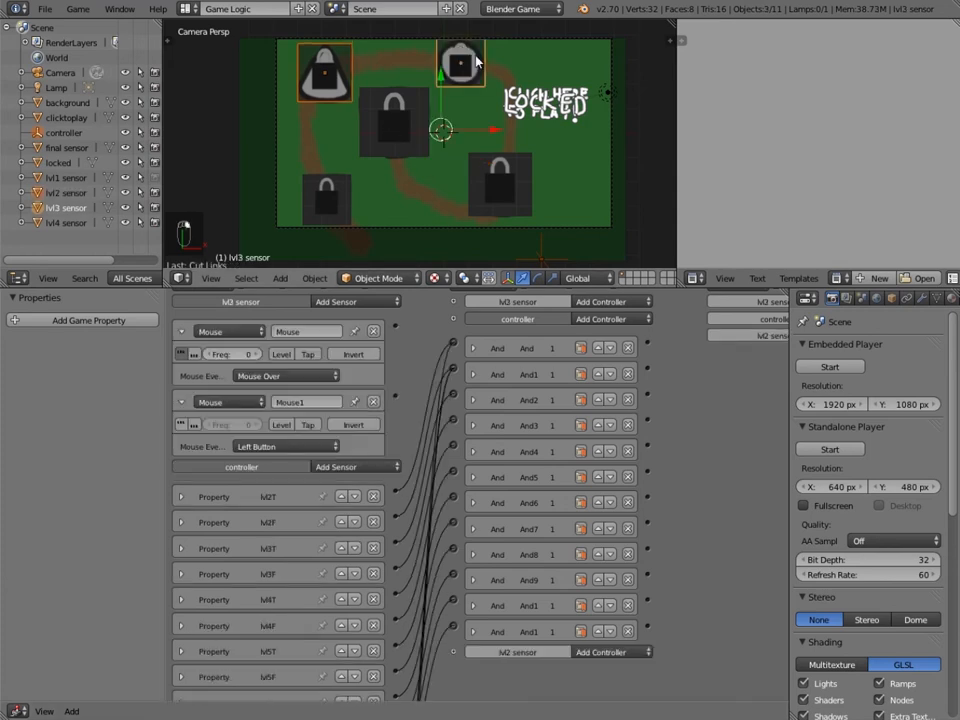
left_click_drag(395, 325, 453, 394)
left_click_drag(395, 328, 451, 419)
left_click_drag(397, 395, 453, 420)
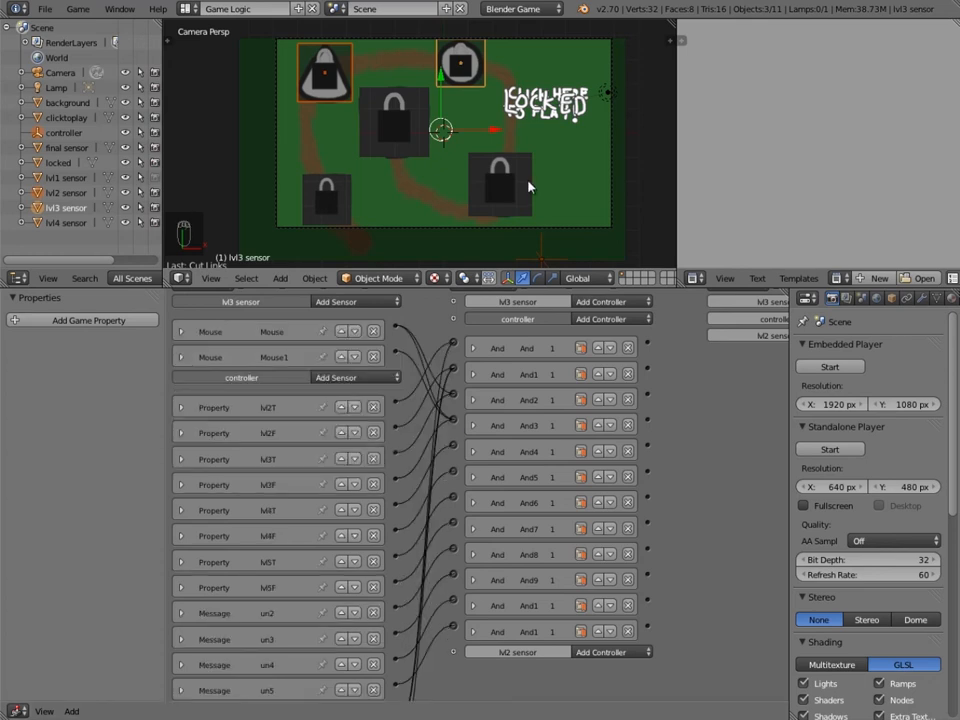
- Add the lvl4 sensor object to the selection and connect both its mouse sensors to And4 and And5
right_click(528, 186, "shift")
left_click_drag(396, 330, 453, 446)
left_click_drag(396, 325, 453, 473)
left_click_drag(397, 400, 453, 477)
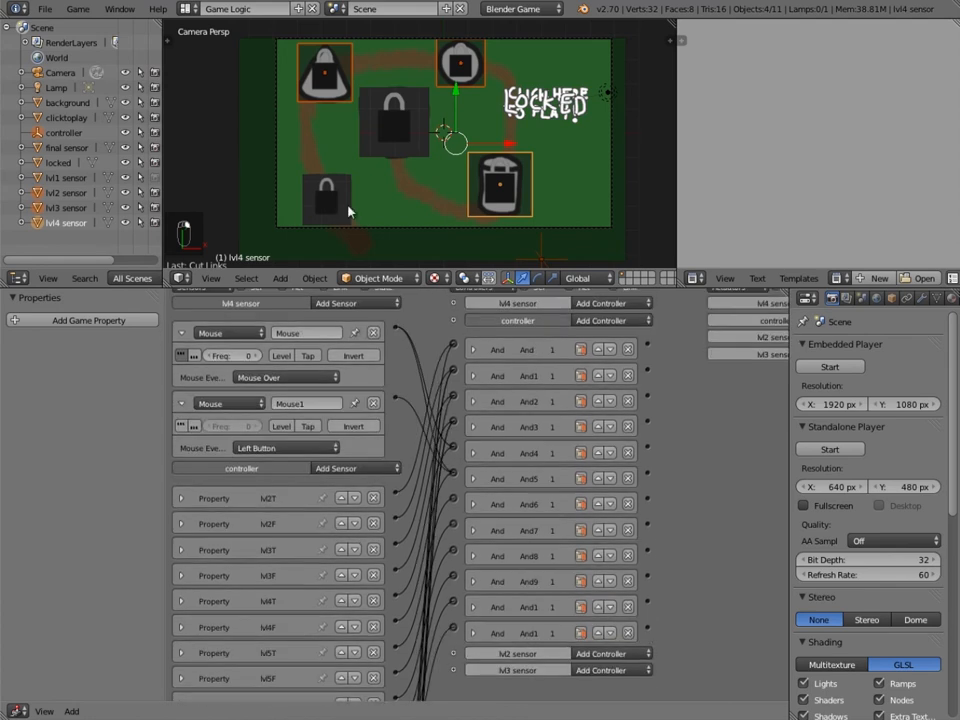
- Add the final sensor object to the selection, wire its mouse sensors to the controller's And controllers, and deselect everything
right_click(422, 104)
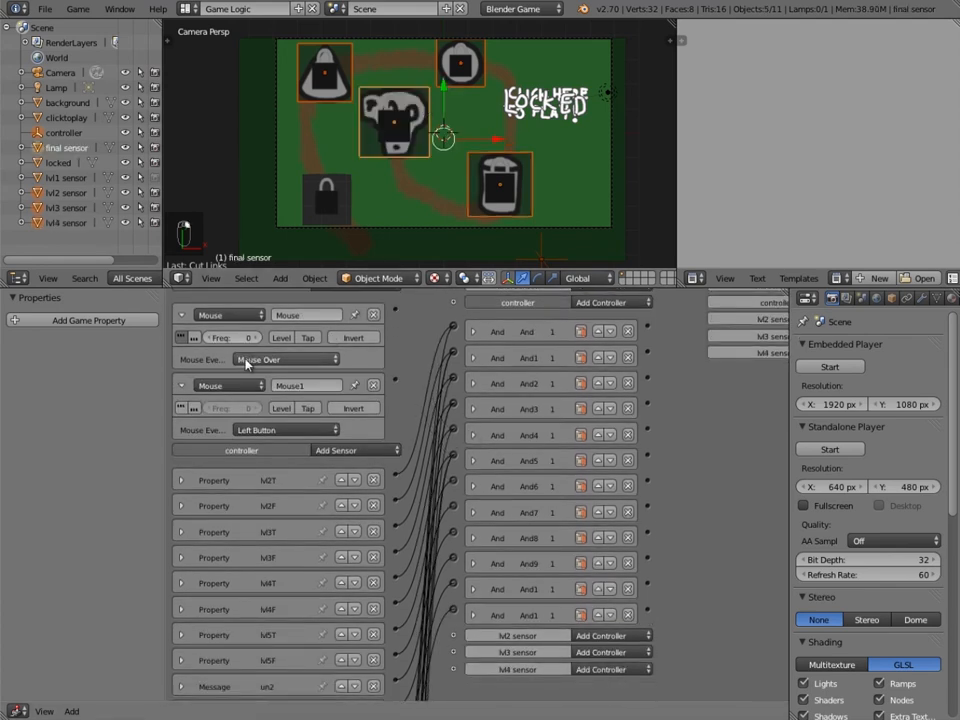
left_click_drag(396, 310, 401, 394)
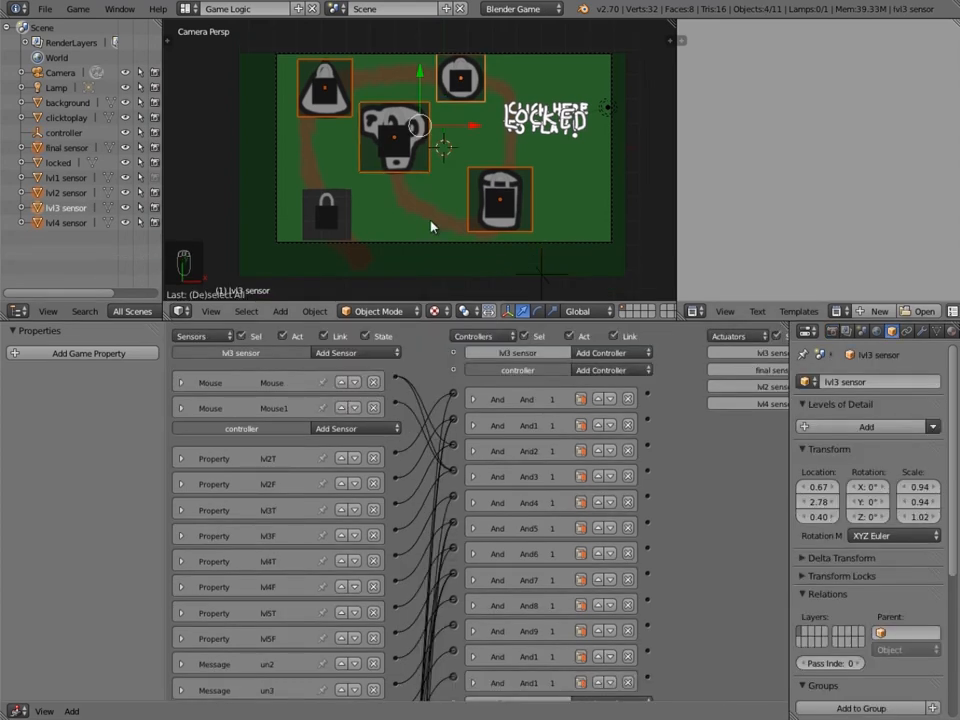
key("a")
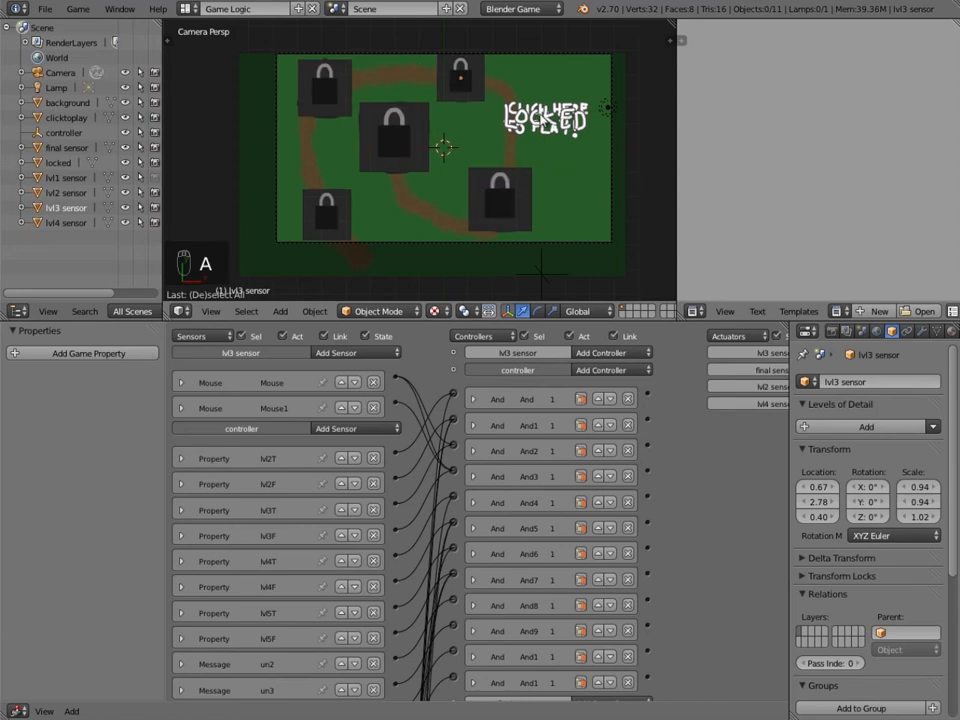
- Select the locked text object and add two Visibility actuators to it
right_click(545, 120)
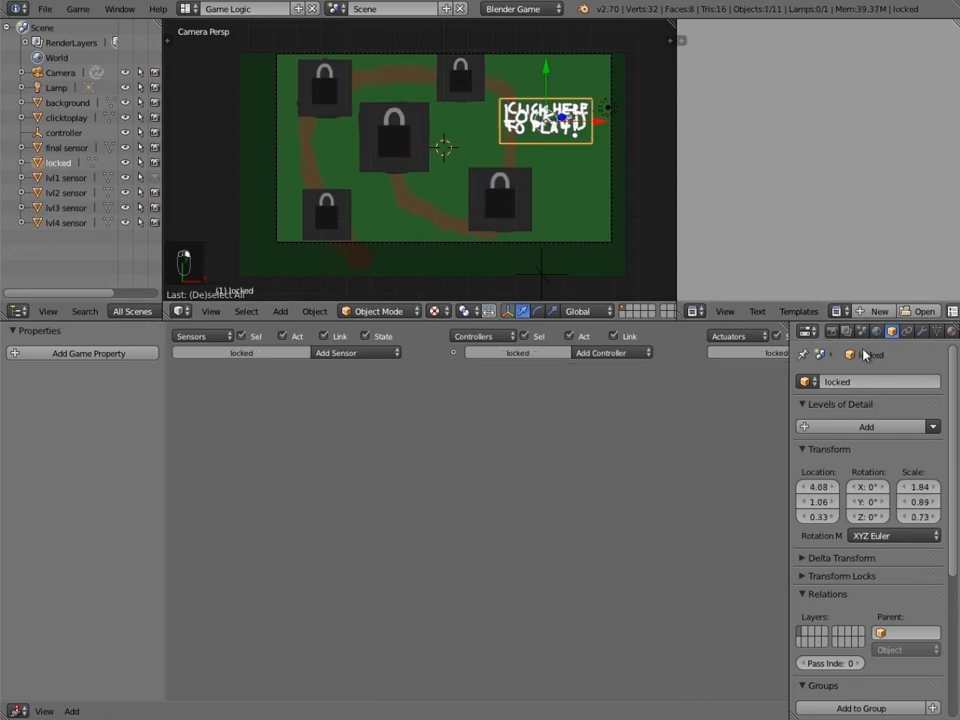
scroll(561, 416, "right", 4, "ctrl")
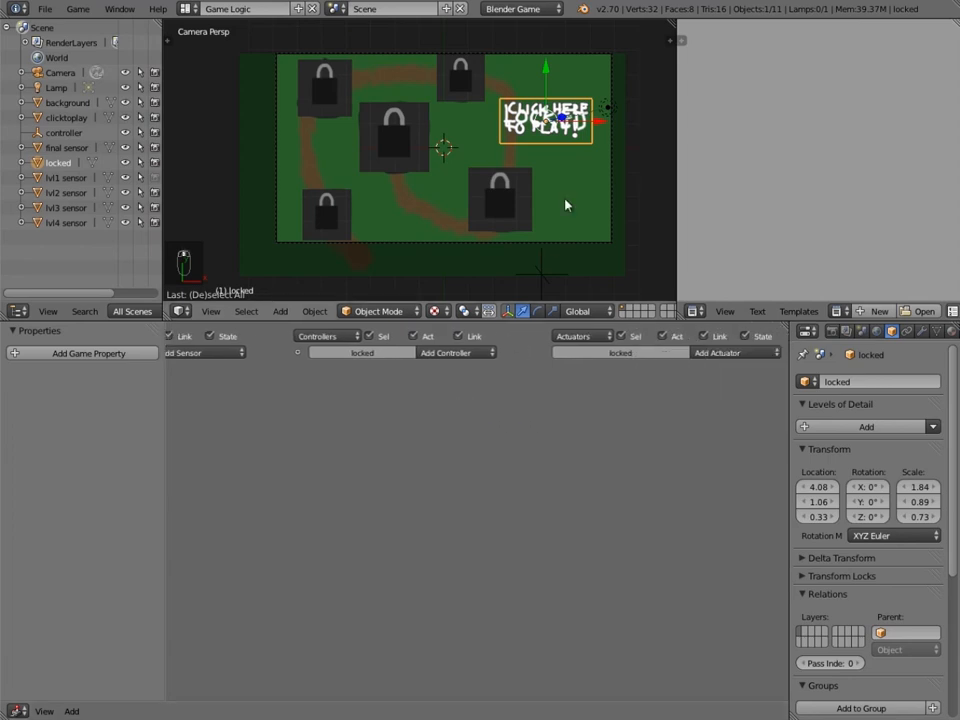
left_click(718, 354)
left_click(726, 596)
left_click(733, 353)
left_click(720, 594)
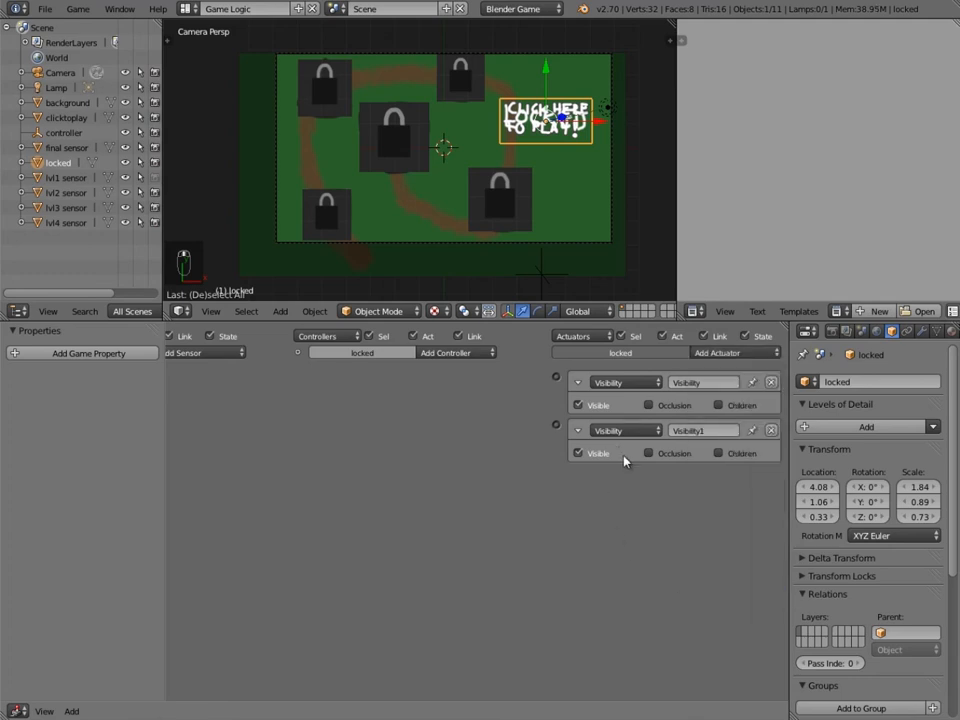
- Turn off Visible on the first Visibility actuator of the locked object and name it invis
left_click(578, 405)
left_click(577, 425)
left_click(577, 382)
left_click(577, 385)
left_click(673, 383)
key("BackSpace")
type("invis")
key("Return")
- Name the locked object's second Visibility actuator visible and collapse both of its actuators
left_click(577, 430)
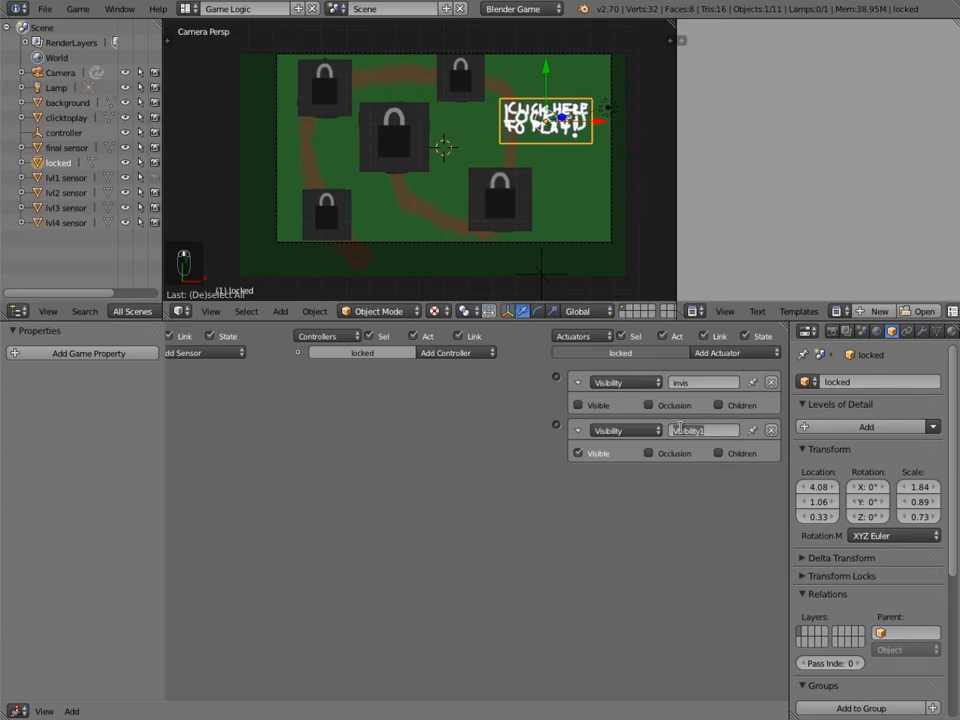
type("visible")
key("Return")
left_click(577, 430, "ctrl")
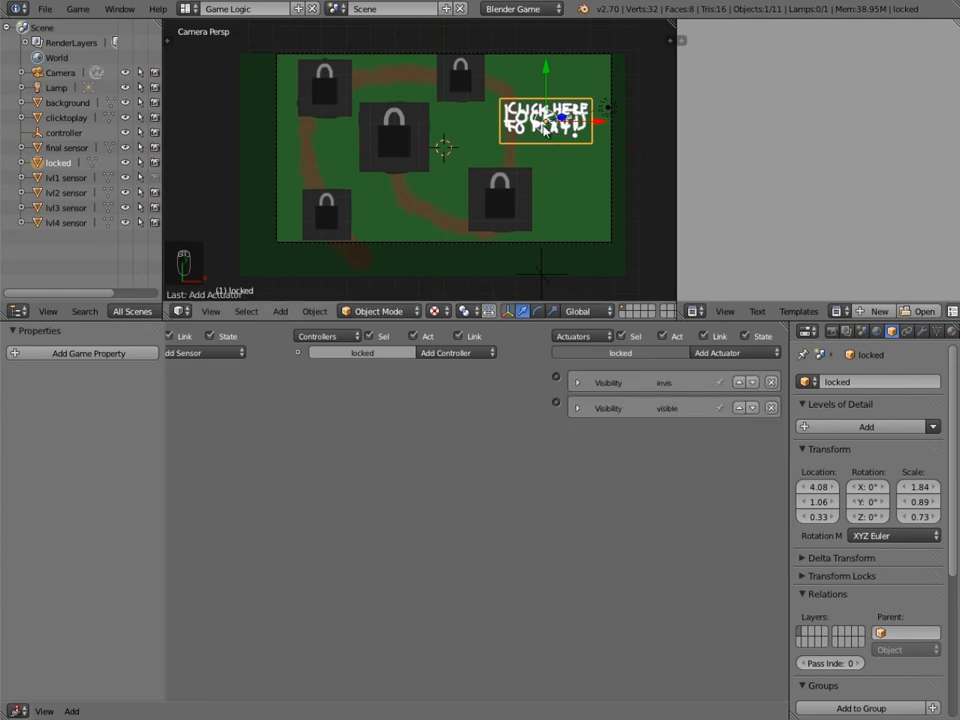
- Hide the locked object, select clicktoplay, and add two Visibility actuators to it
key("h")
right_click(548, 133)
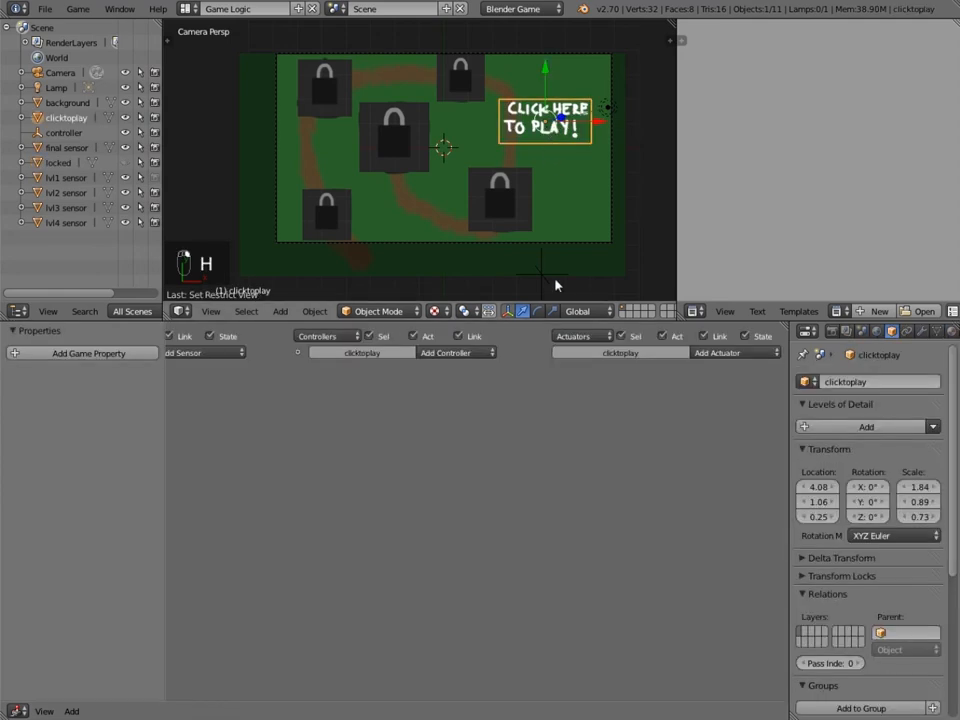
left_click(728, 352)
left_click(725, 593)
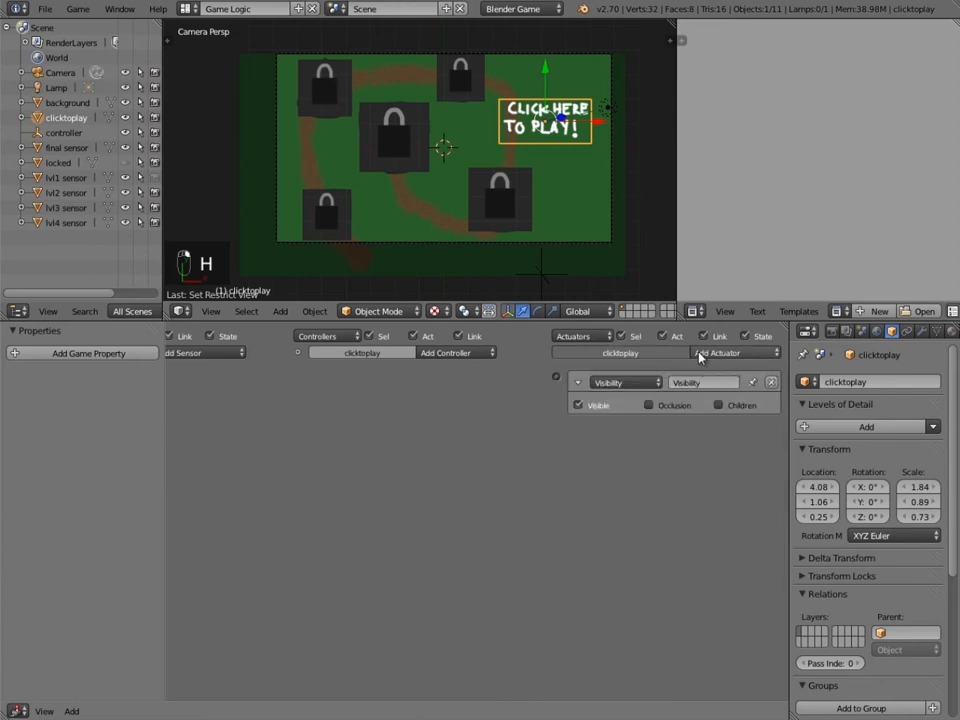
left_click(700, 353)
left_click(716, 593)
- Turn off Visible on clicktoplay's first Visibility actuator, name the two actuators invis and visible, and collapse them
left_click(580, 405)
left_click(679, 381)
type("invis")
left_click(684, 431)
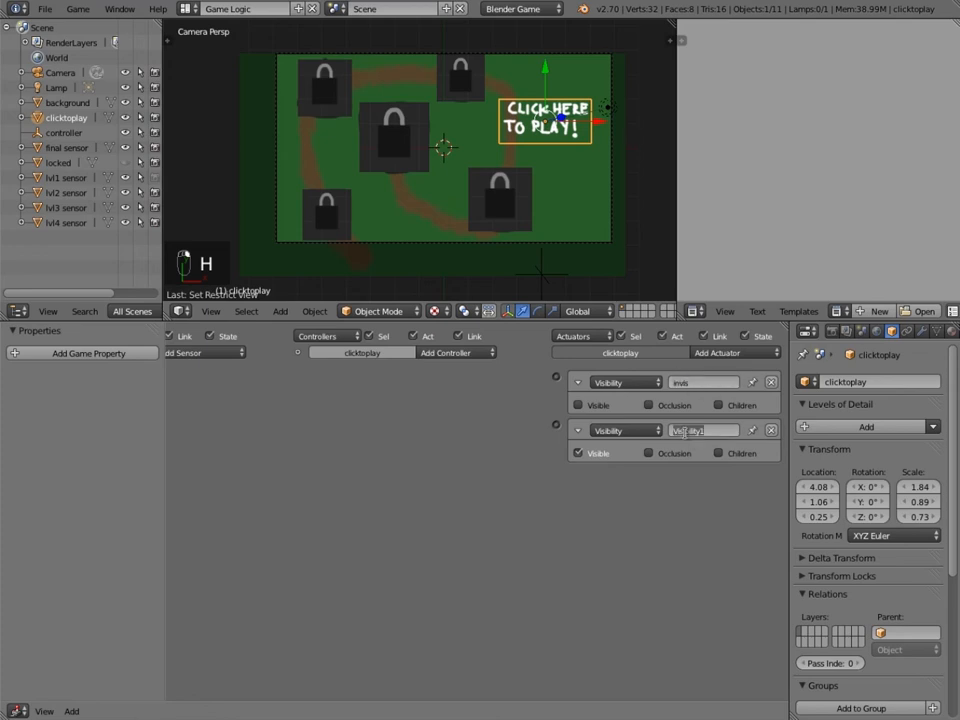
type("visible")
key("Return")
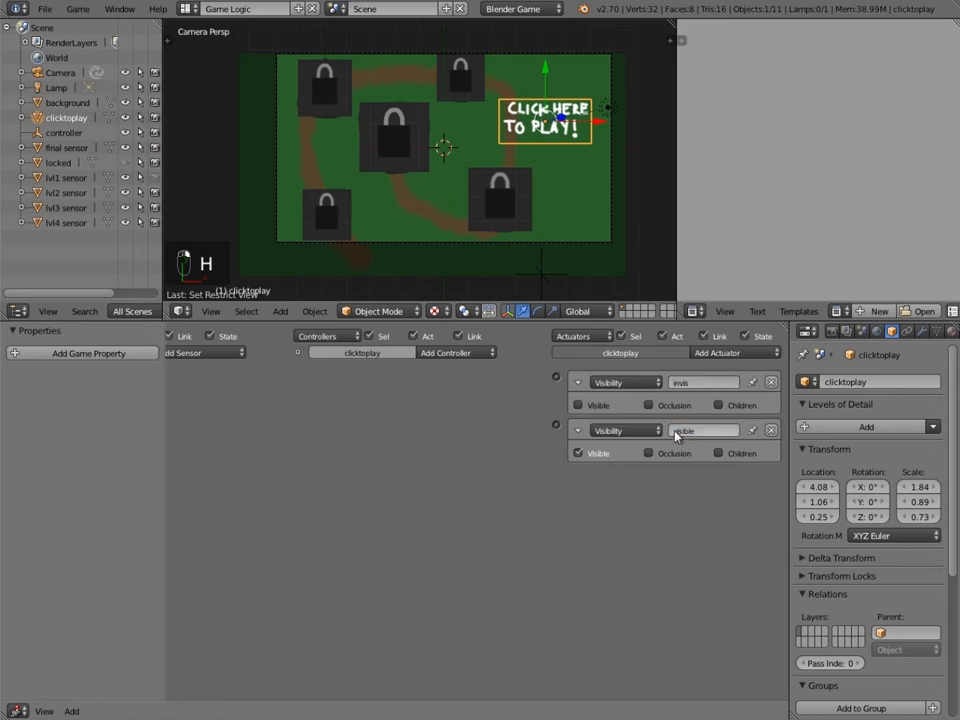
left_click(579, 384)
left_click(582, 407)
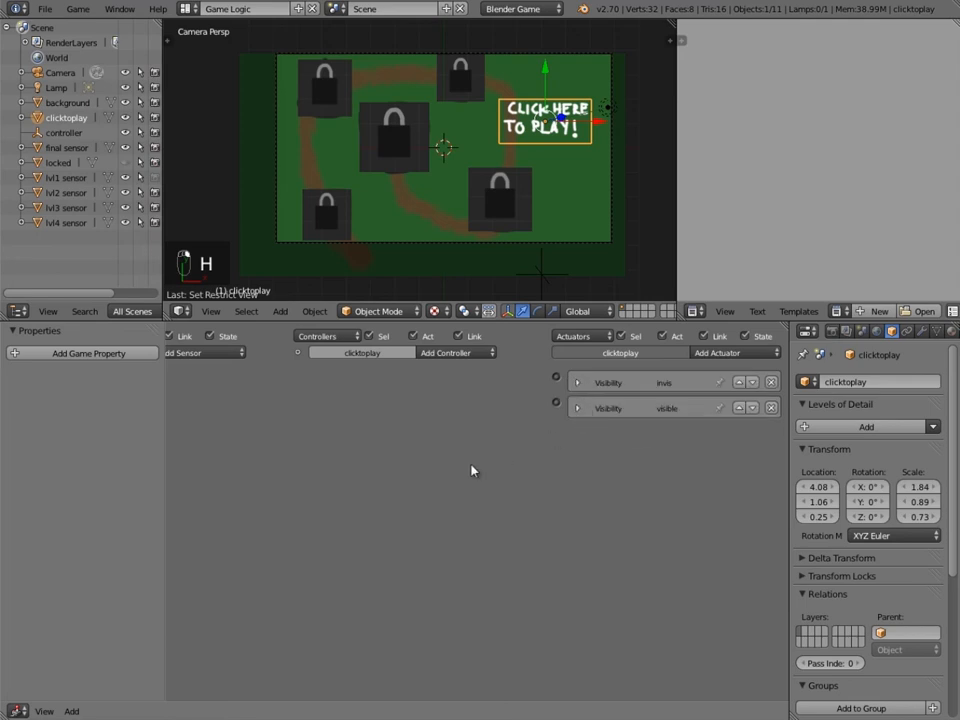
- Unhide the locked object and select locked, clicktoplay and the controller together with their logic bricks shown
key("alt+h")
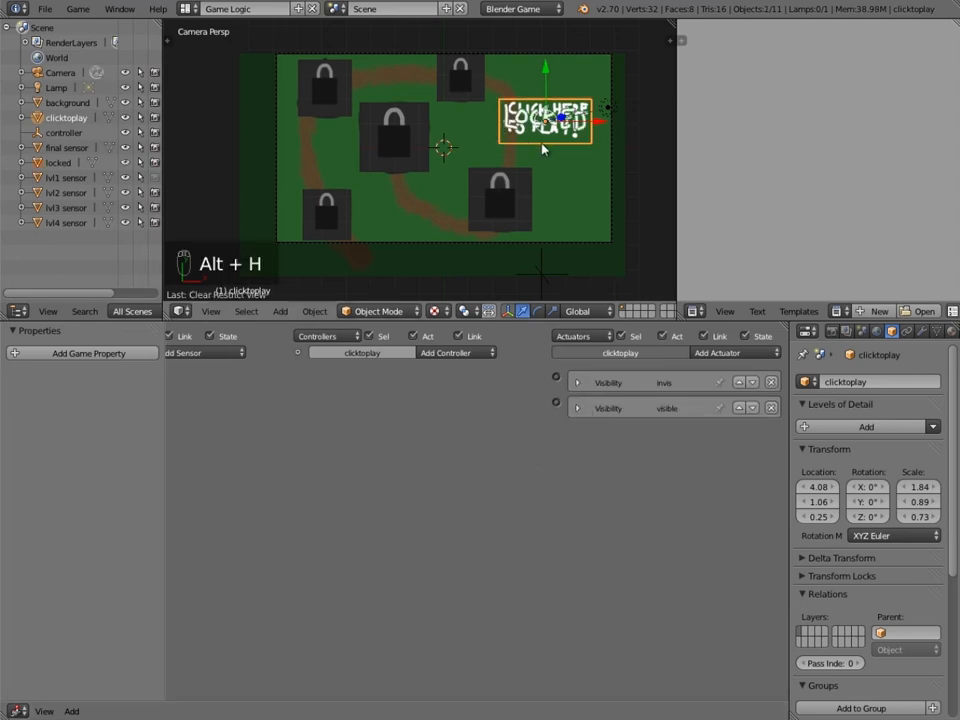
key("a")
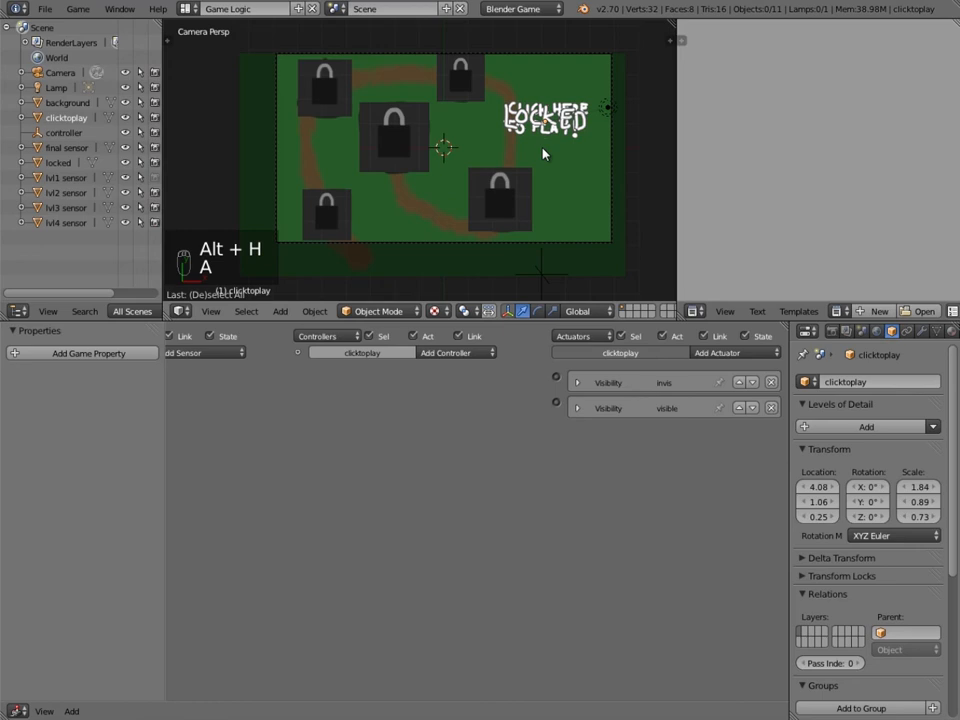
right_click(557, 138)
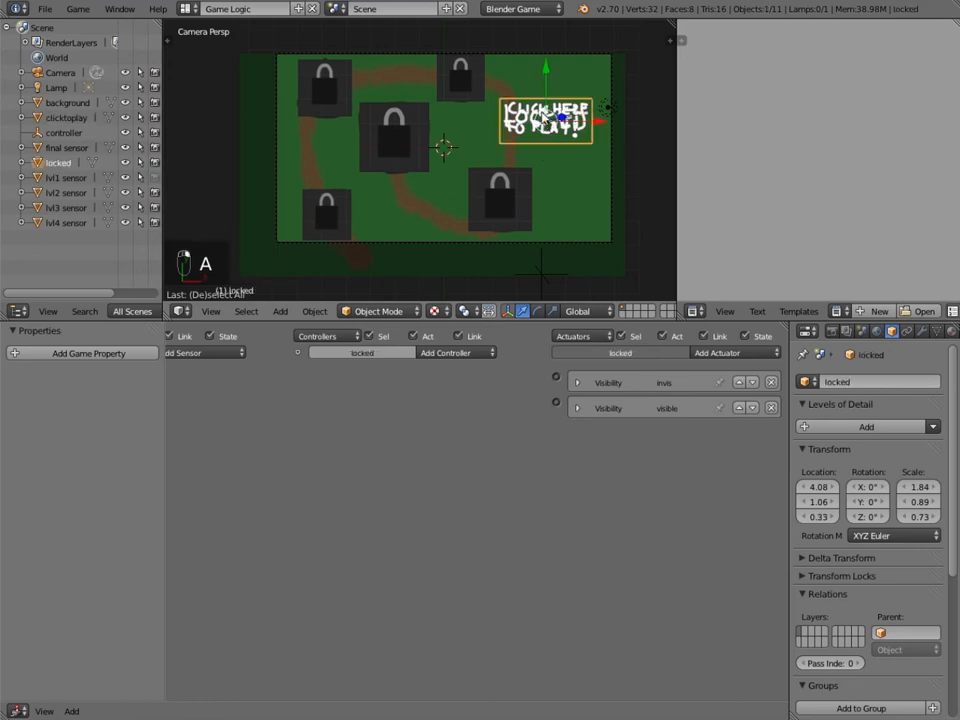
right_click(558, 130, "shift")
scroll(527, 262, "down", 2)
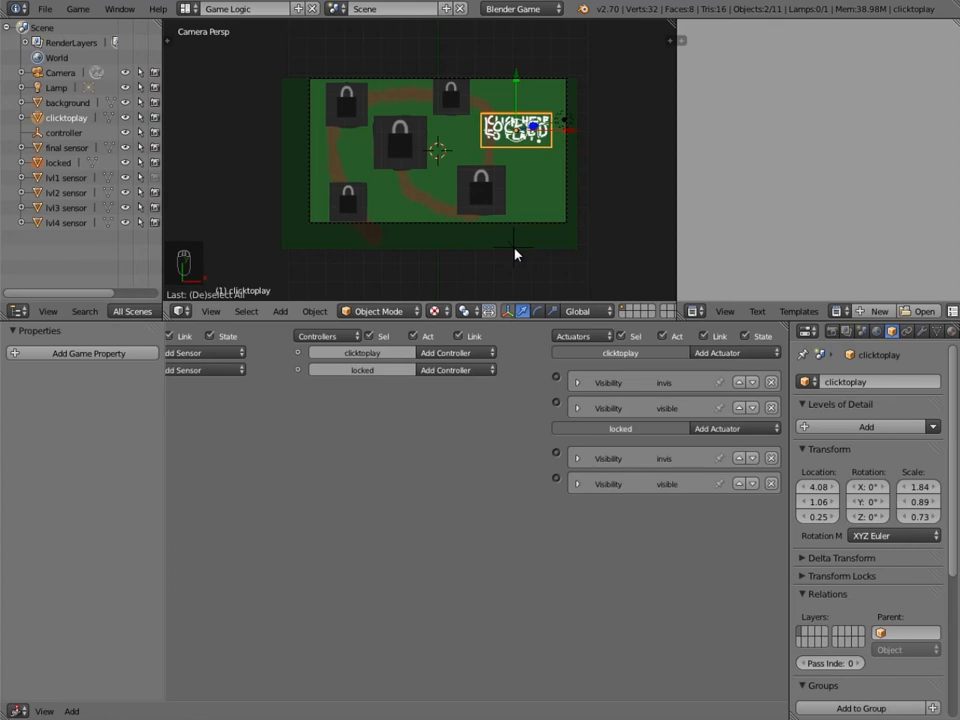
right_click(515, 254, "shift")
middle_click_drag(533, 272, 553, 178)
key("KP_0")
middle_click_drag(290, 410, 446, 410)
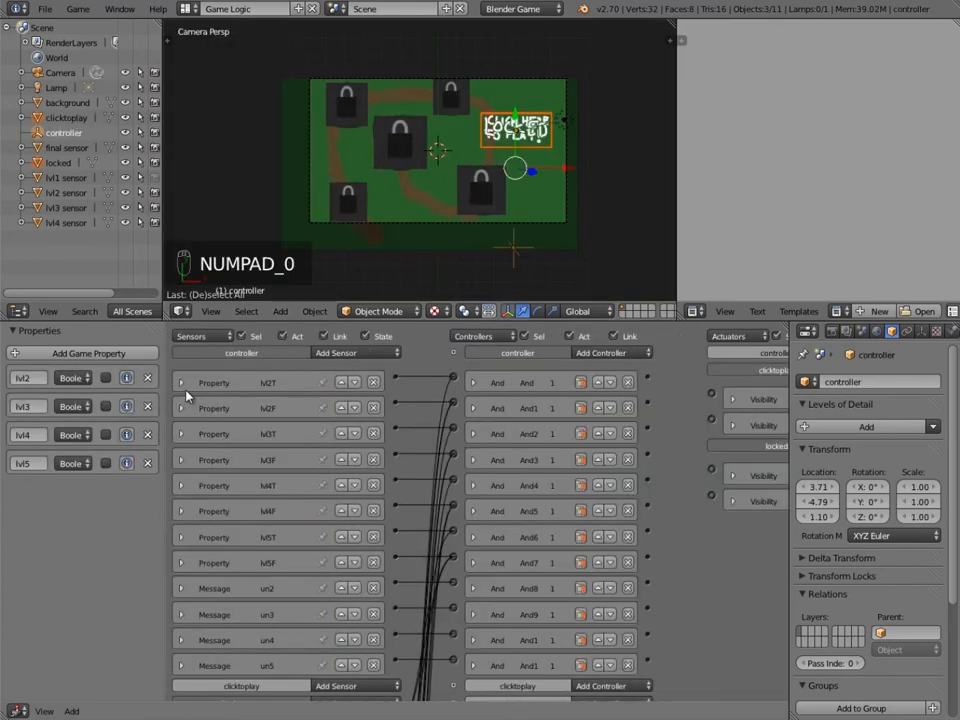
- Check the lvl2T sensor and wire the first And controller to clicktoplay's visible and locked's invis actuators
left_click(181, 384)
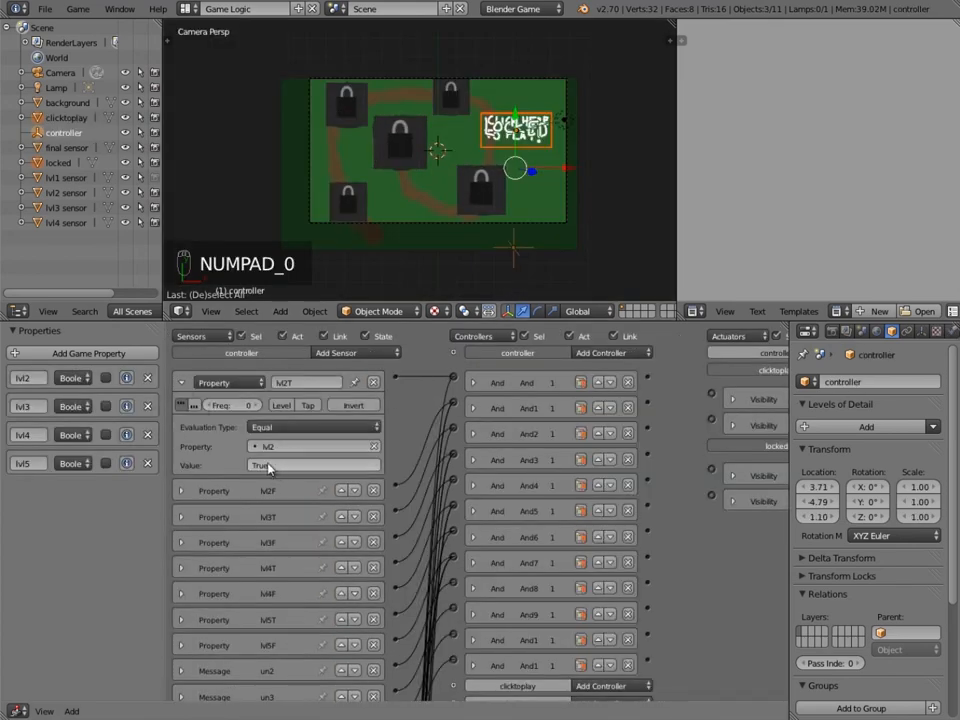
left_click(182, 386)
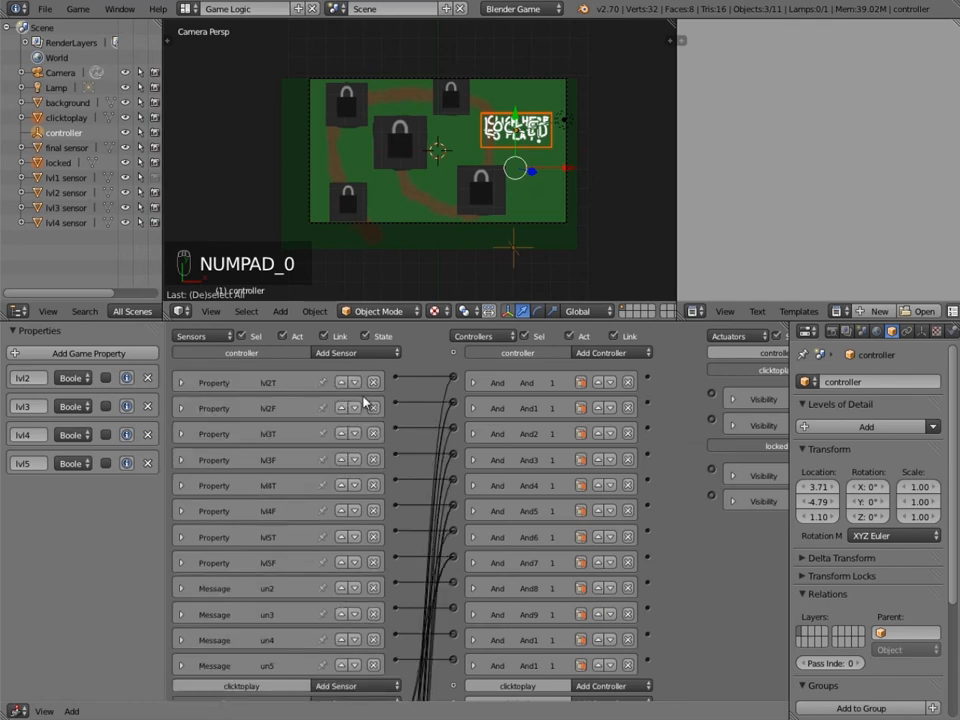
middle_click_drag(660, 382, 531, 381)
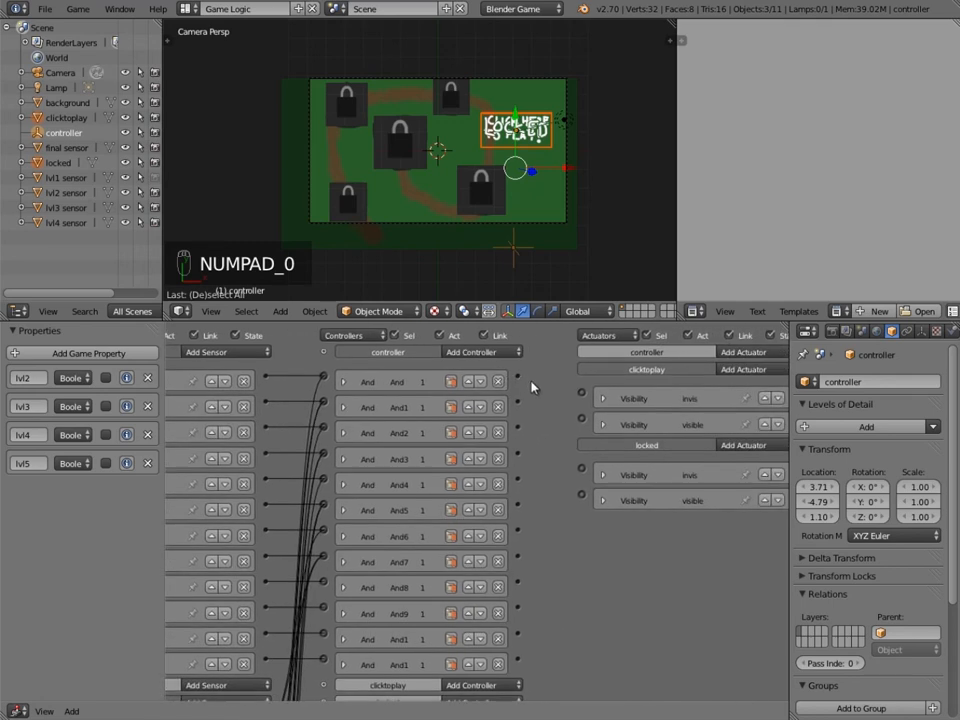
left_click_drag(527, 403, 582, 468)
- Check the lvl2F sensor and wire And1 to clicktoplay's invis and locked's visible actuators
middle_click_drag(443, 415, 584, 429)
left_click(181, 408)
left_click(181, 408)
middle_click_drag(581, 409, 495, 407)
left_click_drag(492, 399, 556, 391)
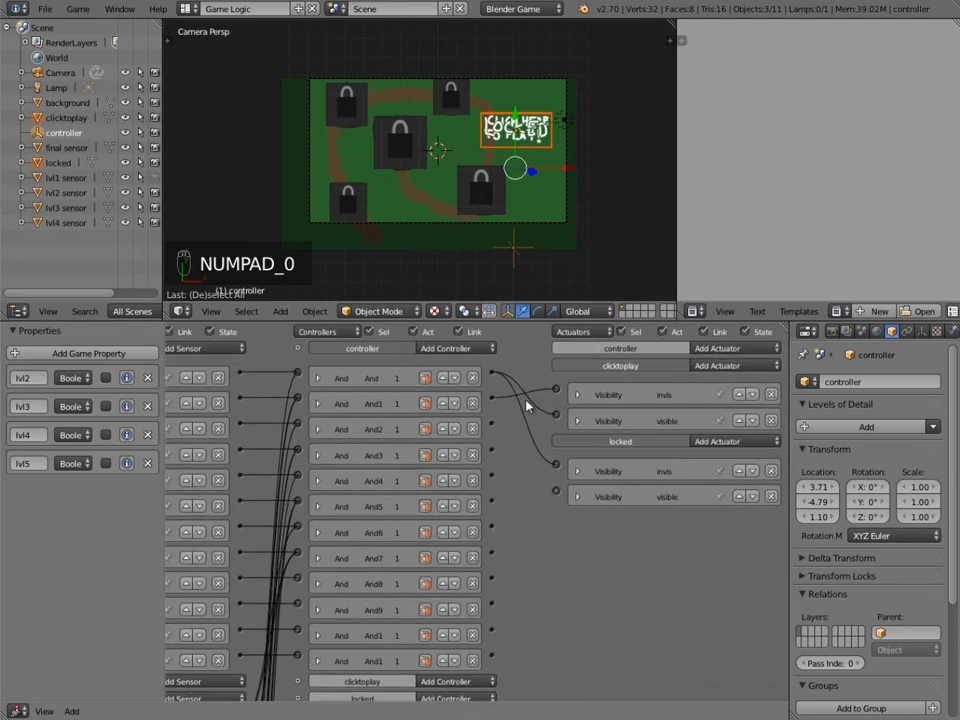
left_click_drag(510, 460, 558, 491)
key("ctrl+z")
key("ctrl+z")
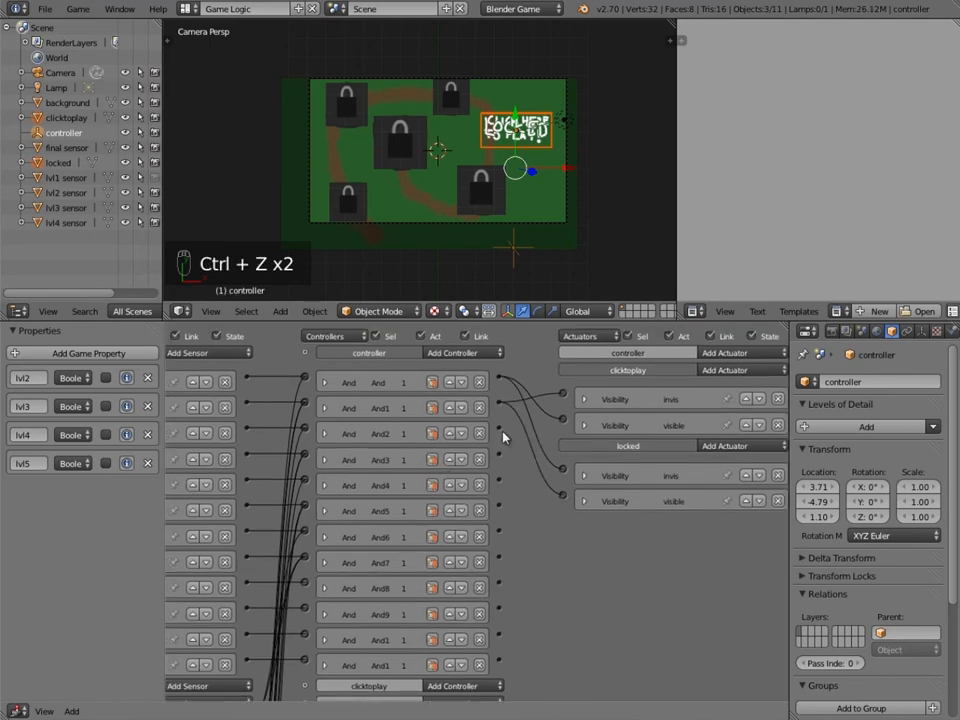
- Wire And2 to clicktoplay's visible and locked's invis actuators, and And3 to clicktoplay's invis and locked's visible actuators
left_click_drag(560, 425, 560, 425)
left_click_drag(499, 430, 563, 470)
left_click_drag(559, 435, 567, 499)
scroll(517, 392, "down", 2)
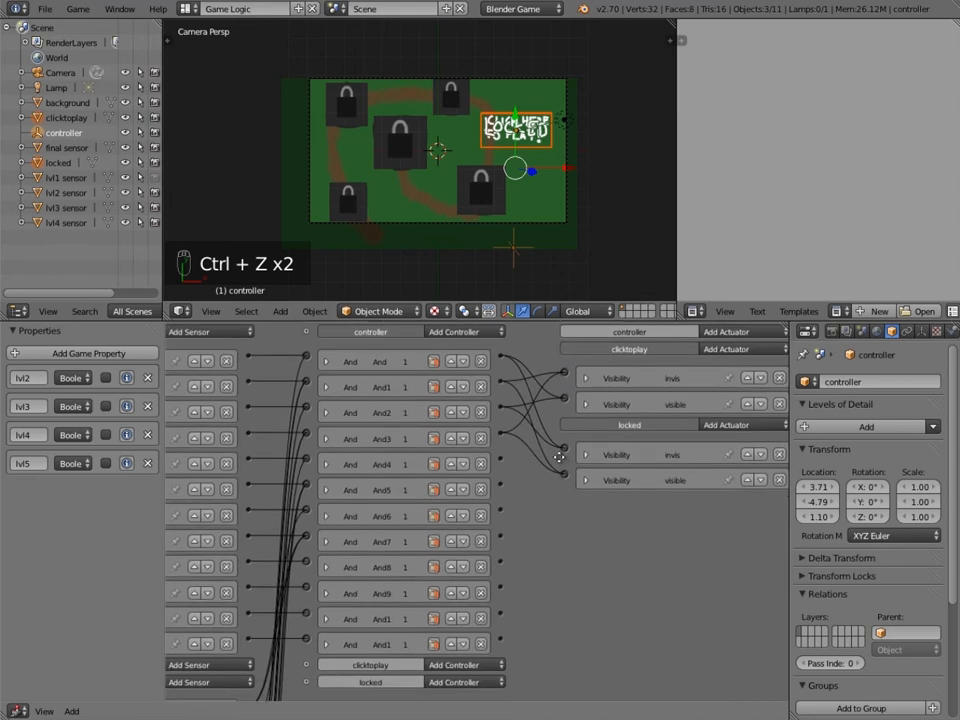
scroll(506, 506, "up", 2)
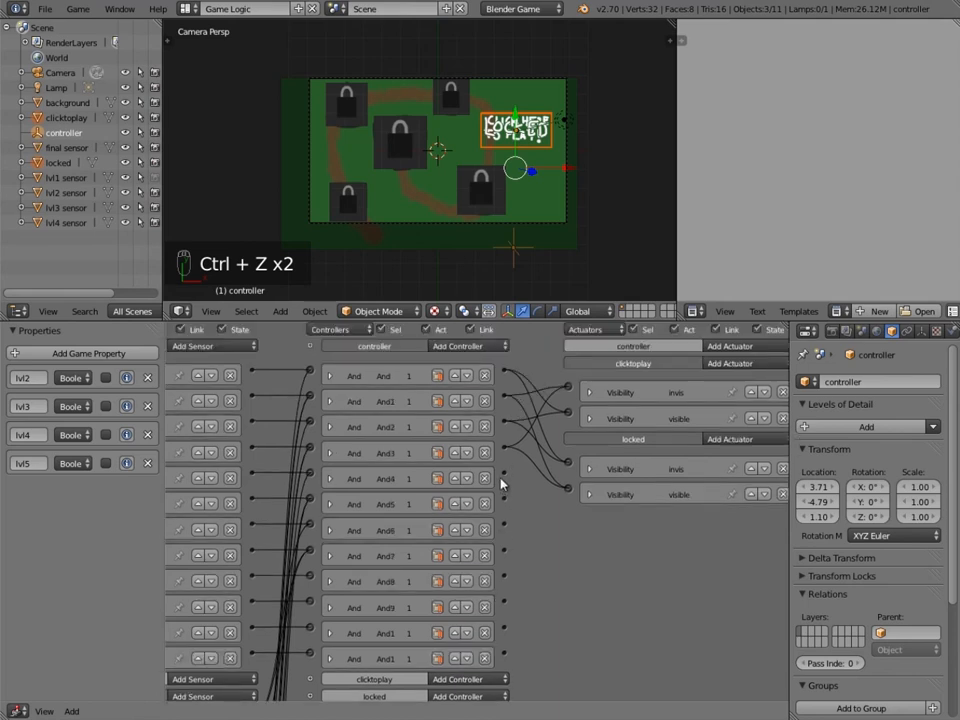
- Wire And4 and And6 to clicktoplay's visible and locked's invis actuators, and And5 to clicktoplay's invis and locked's visible actuators
left_click_drag(505, 478, 573, 467)
left_click_drag(505, 498, 568, 488)
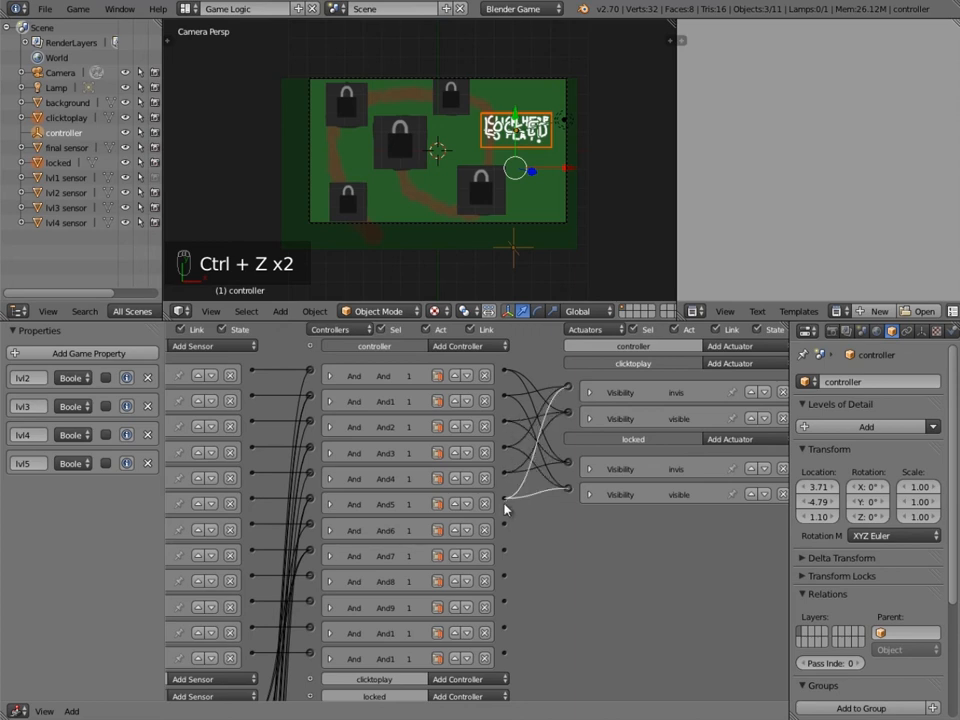
scroll(512, 478, "down", 2)
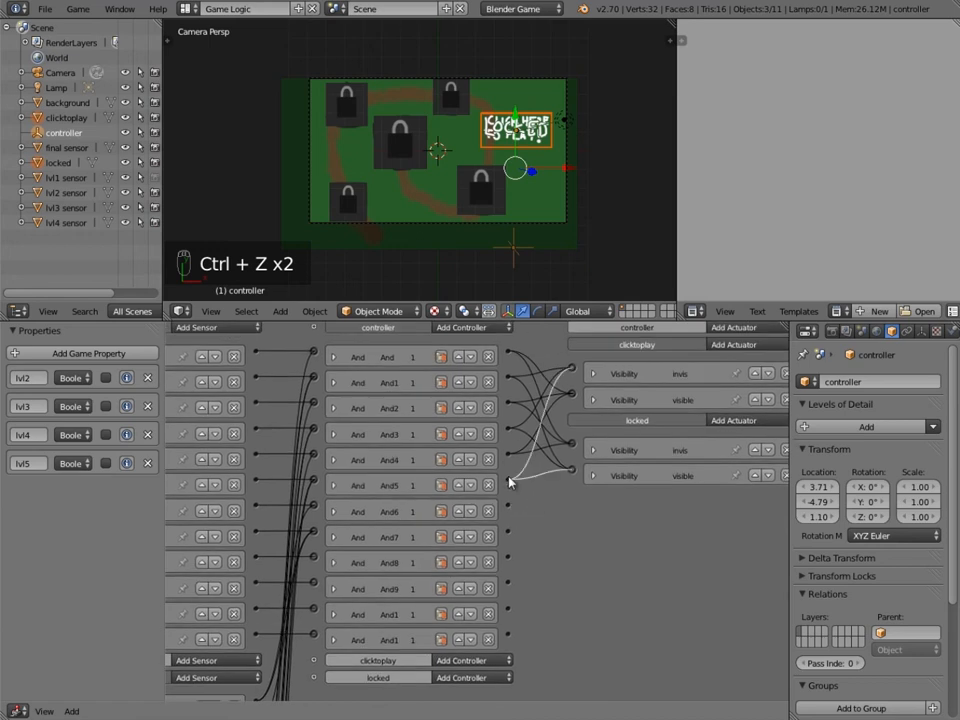
left_click_drag(509, 506, 574, 399)
left_click_drag(572, 444, 509, 506)
left_click_drag(508, 557, 573, 398)
left_click_drag(509, 557, 572, 449)
left_click_drag(509, 608, 576, 425)
middle_click_drag(526, 566, 620, 566)
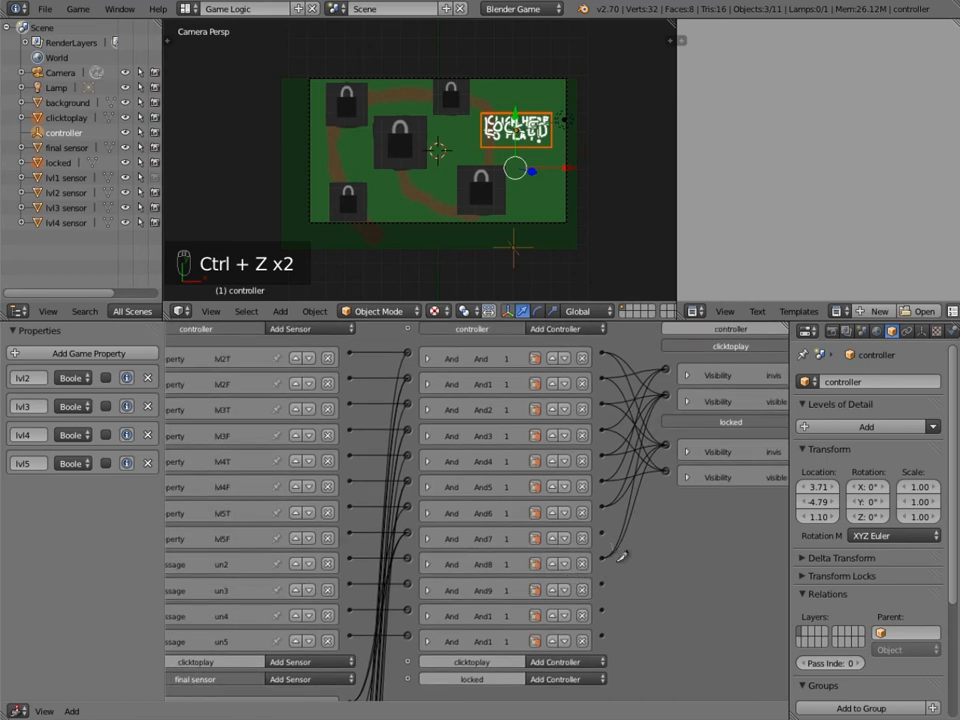
left_click_drag(621, 555, 606, 532, "ctrl")
middle_click_drag(606, 532, 576, 557)
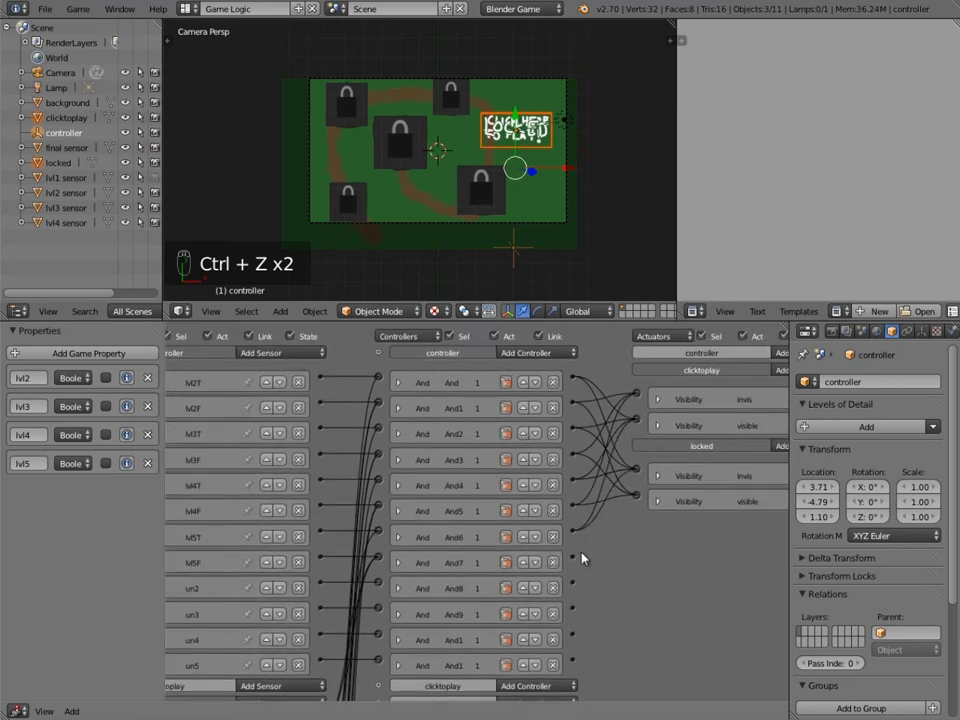
- Wire And7 to clicktoplay's invis and locked's visible actuators
left_click_drag(623, 515, 638, 393)
middle_click_drag(619, 568, 566, 568)
middle_click_drag(626, 496, 559, 623)
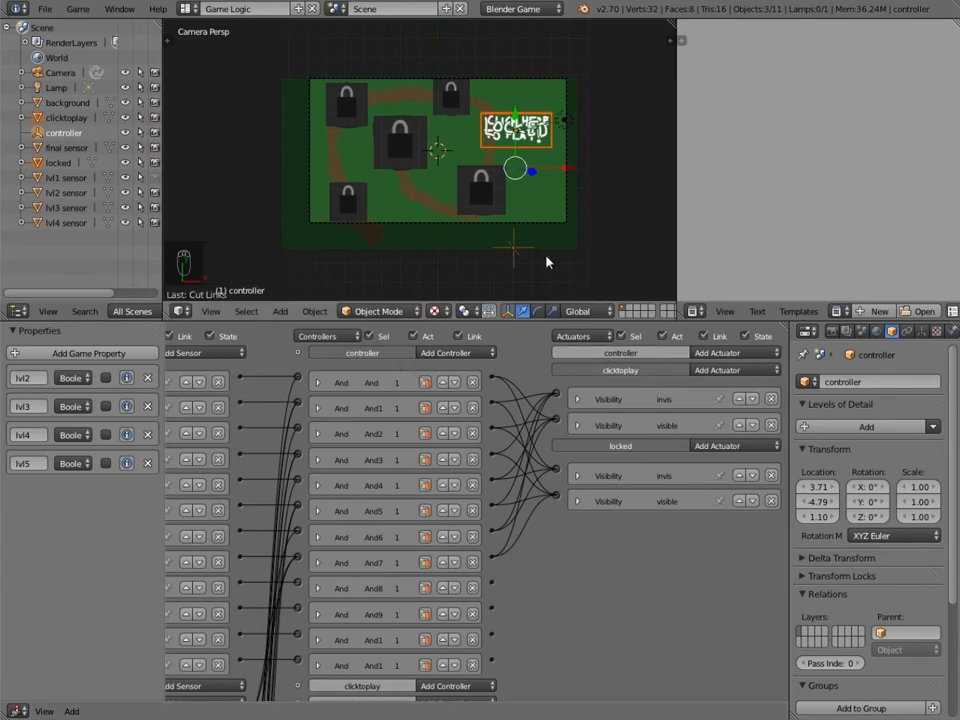
- Add four Property actuators to the controller object
left_click(723, 350)
left_click(726, 516)
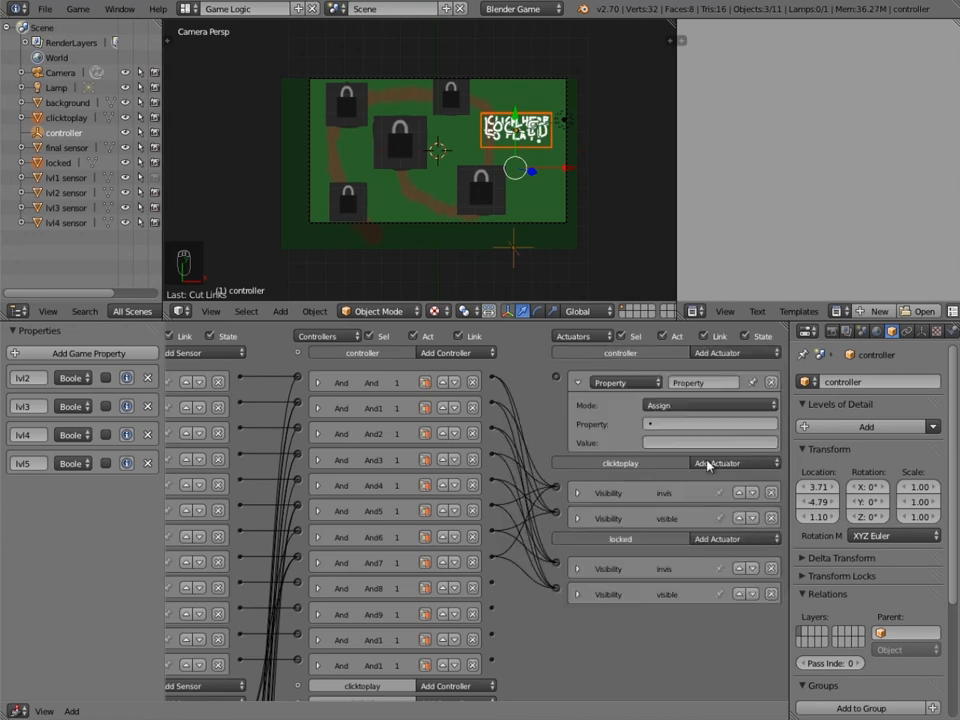
left_click(708, 354)
left_click(724, 516)
left_click(712, 354)
left_click(726, 502)
left_click(712, 353)
left_click(733, 505)
- Wire the And controllers of the un2, un3, un4 and un5 message sensors to the four Property actuators in order
middle_click_drag(553, 549, 616, 480)
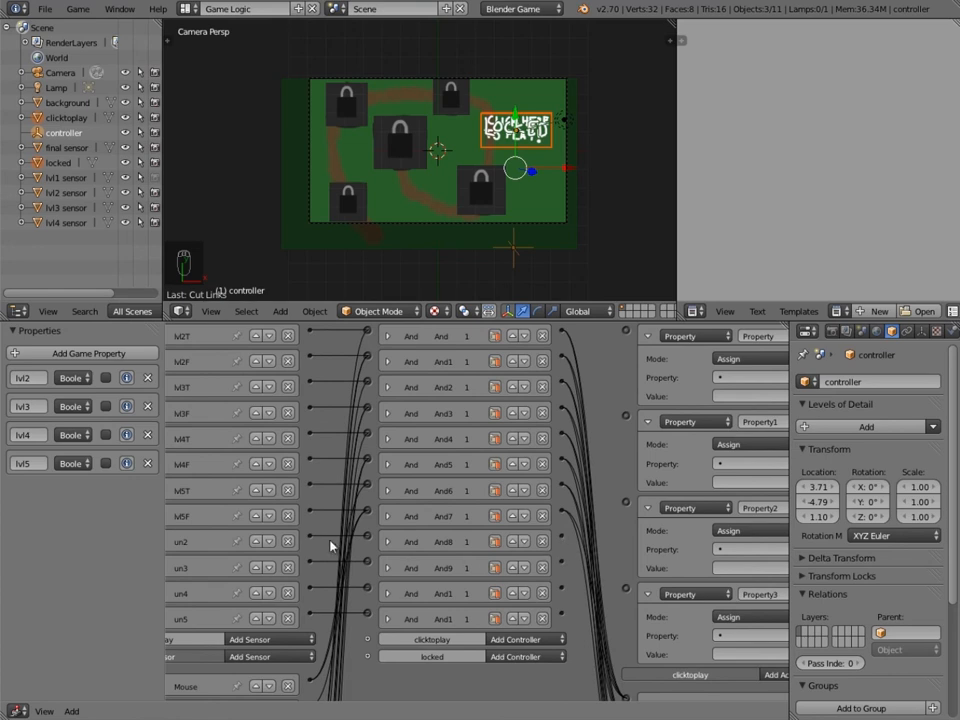
middle_click_drag(666, 507, 658, 553)
left_click_drag(617, 377, 570, 550)
left_click_drag(552, 613, 618, 552)
left_click_drag(554, 661, 618, 634)
middle_click_drag(686, 555, 625, 553)
- Name the controller's first Property actuator lvl2T and collapse it
left_click(687, 381)
type("lv")
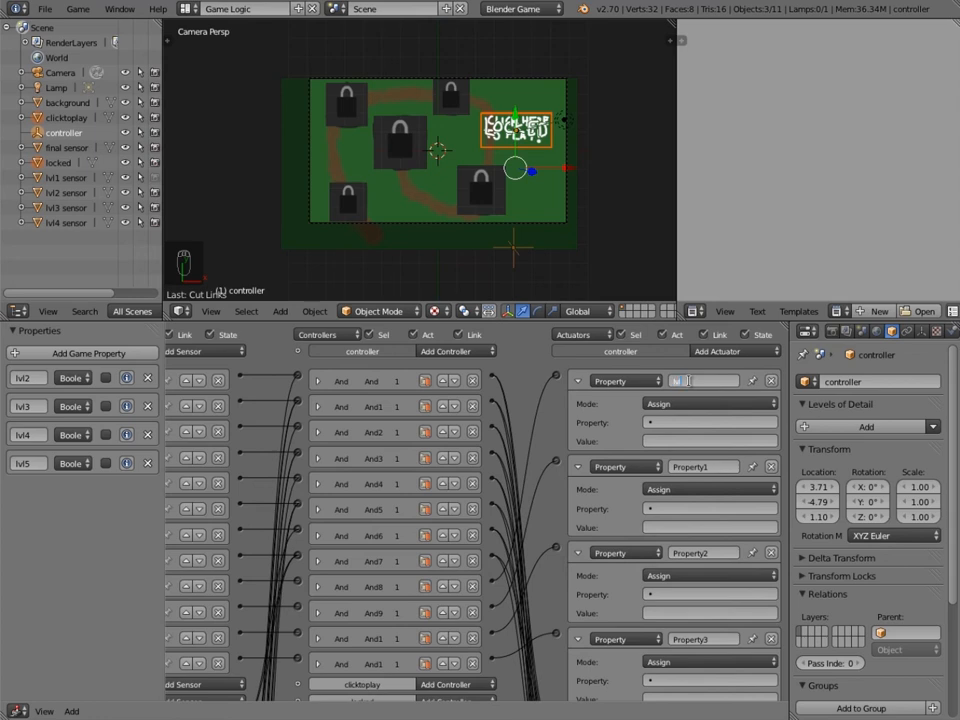
type("l2T")
key("Return")
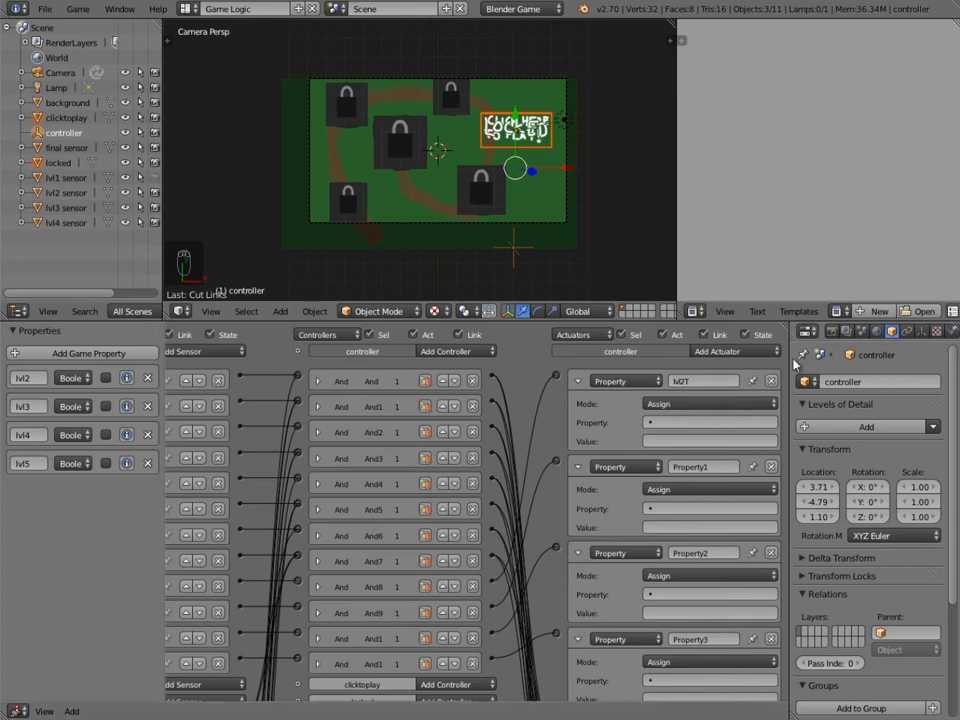
left_click(578, 381)
- Name the remaining three Property actuators lvl3T, lvl4T and lvl5T
left_click(686, 406)
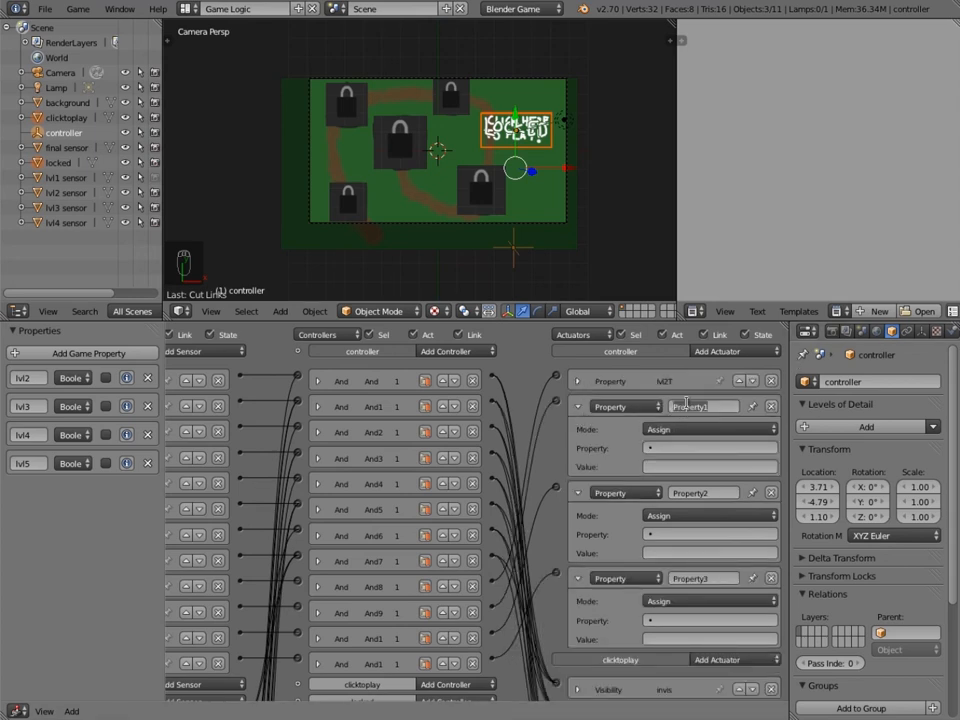
type("M3T")
key("Return")
left_click(676, 492)
key("BackSpace")
type("M4T")
key("Return")
left_click(680, 578)
key("BackSpace")
type("lvl5T")
key("Return")
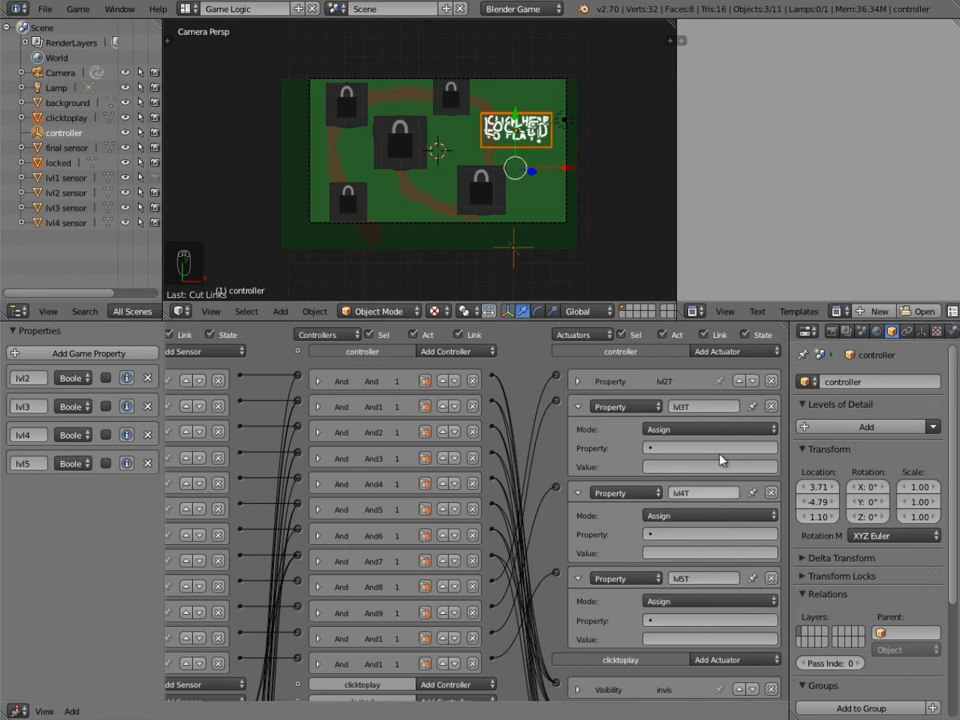
- Set the lvl2T and lvl3T actuators to assign True to the lvl2 and lvl3 properties, and collapse both
left_click(577, 381)
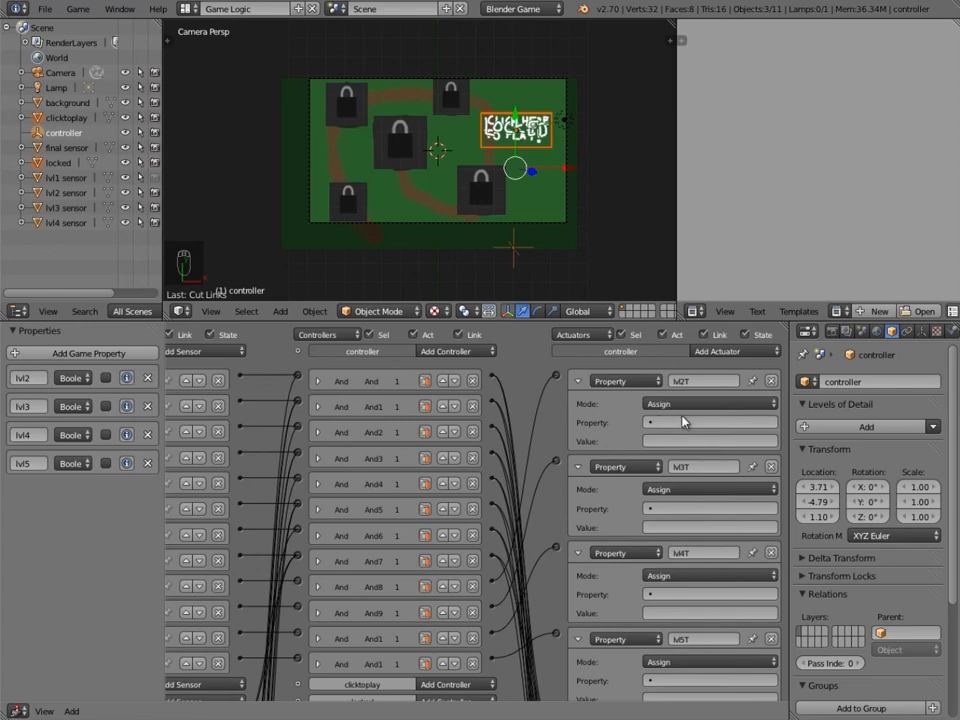
left_click(683, 421)
left_click(677, 443)
left_click(679, 437)
left_click(578, 381)
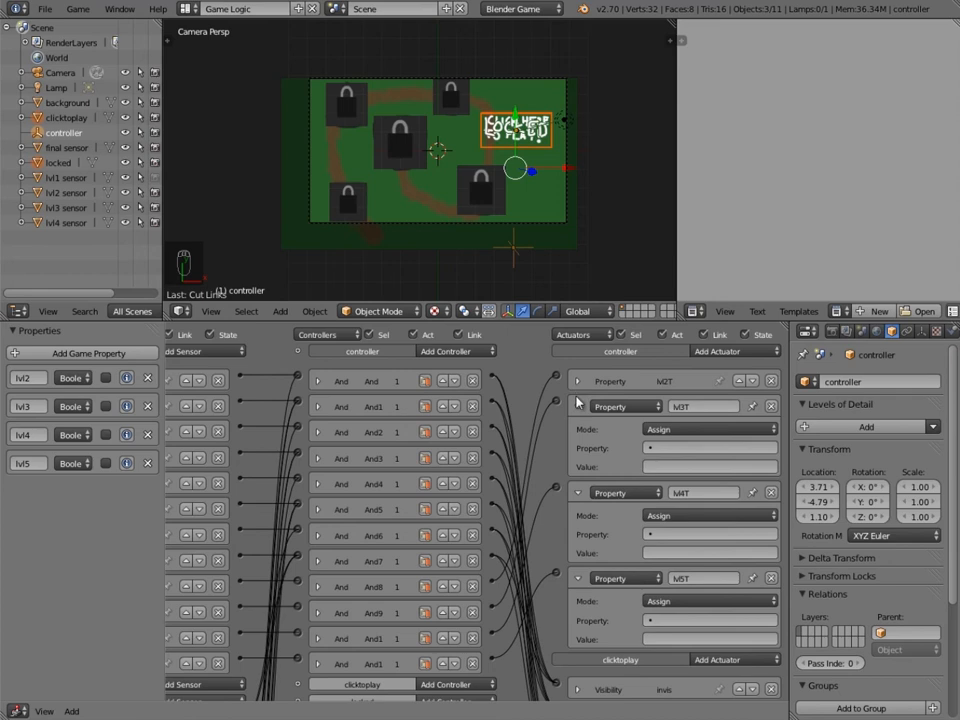
left_click(671, 451)
left_click(668, 473)
left_click(664, 464)
type("True")
key("Return")
left_click(576, 407)
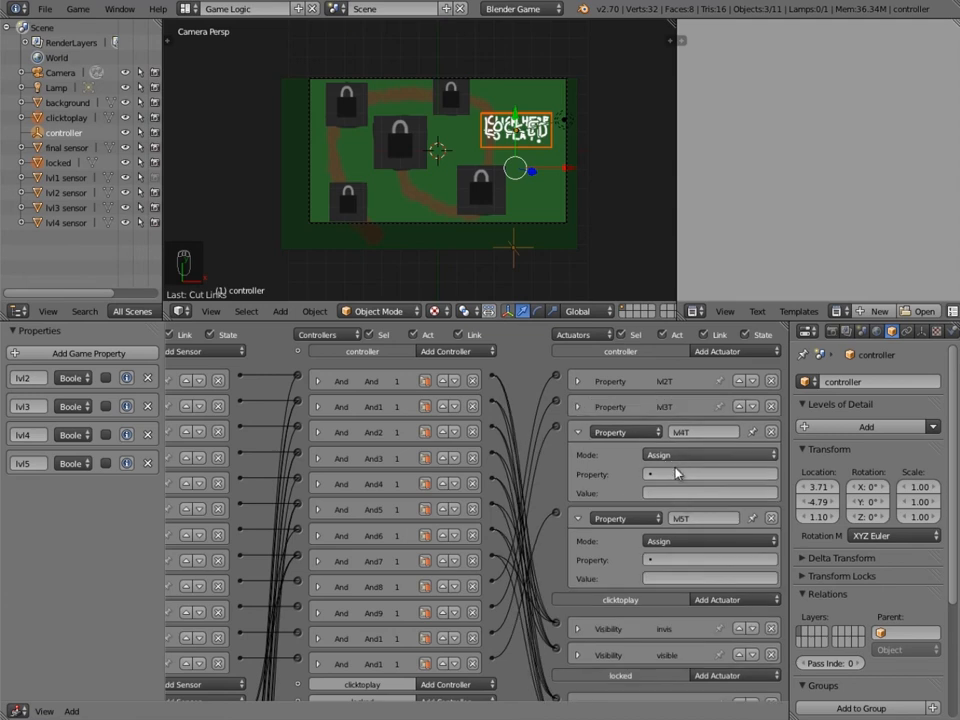
- Set the lvl4T and lvl5T actuators to assign True to the lvl4 and lvl5 properties, and collapse both
left_click(690, 474)
left_click(674, 518)
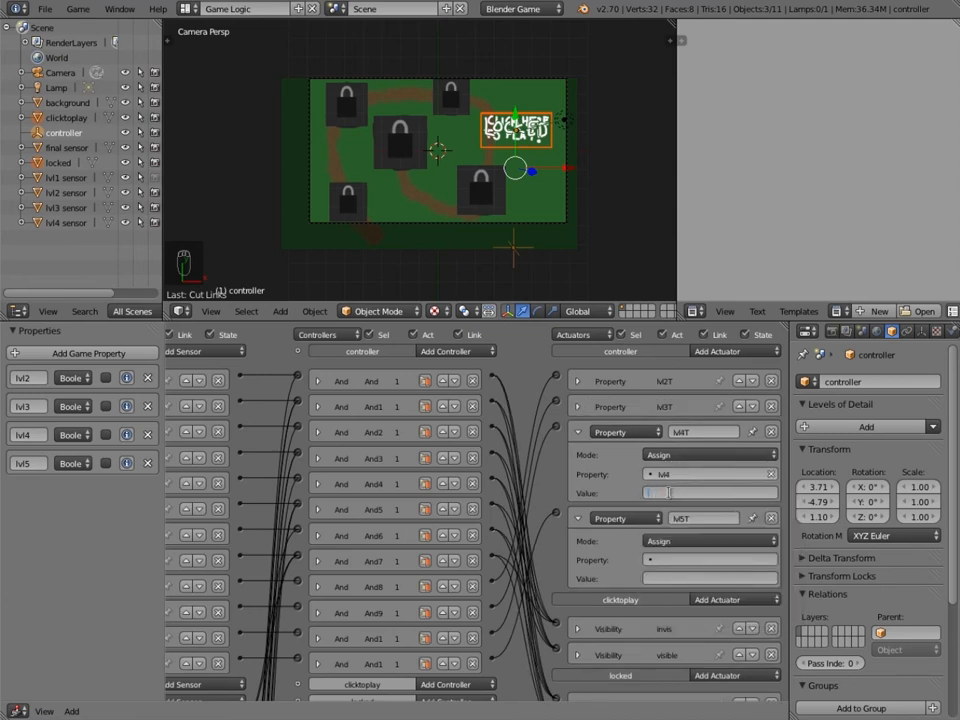
key("Return")
left_click(677, 563)
left_click(680, 617)
left_click(666, 579)
type("True")
key("Return")
left_click(579, 519)
left_click(578, 433)
scroll(485, 570, "down", 5)
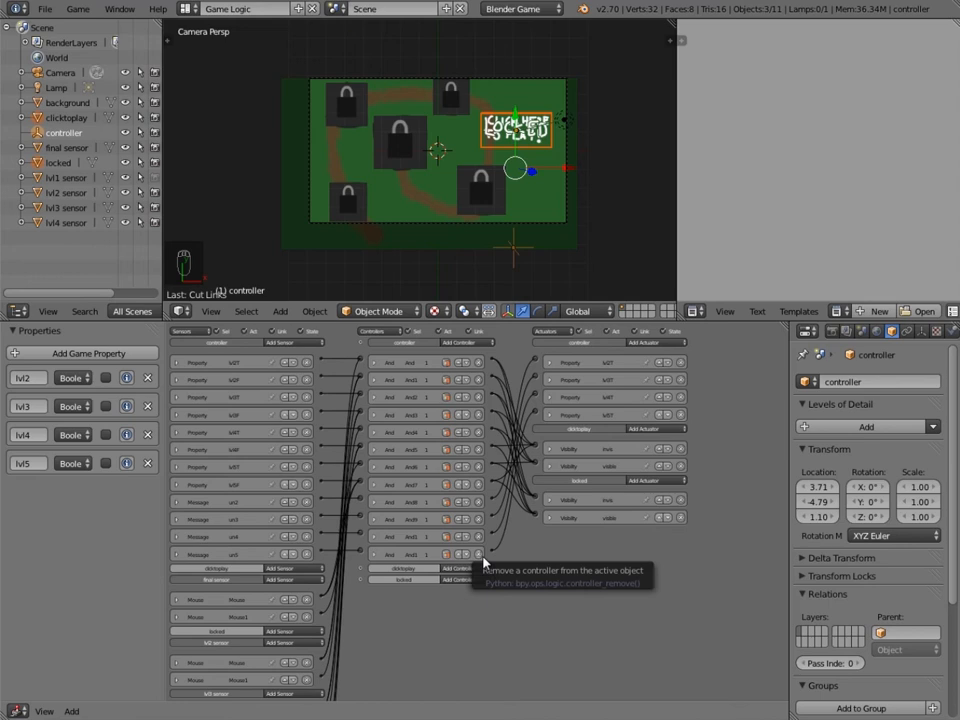
- Undo the last link cut on the controller's logic bricks and rename the current scene as map
key("ctrl+z")
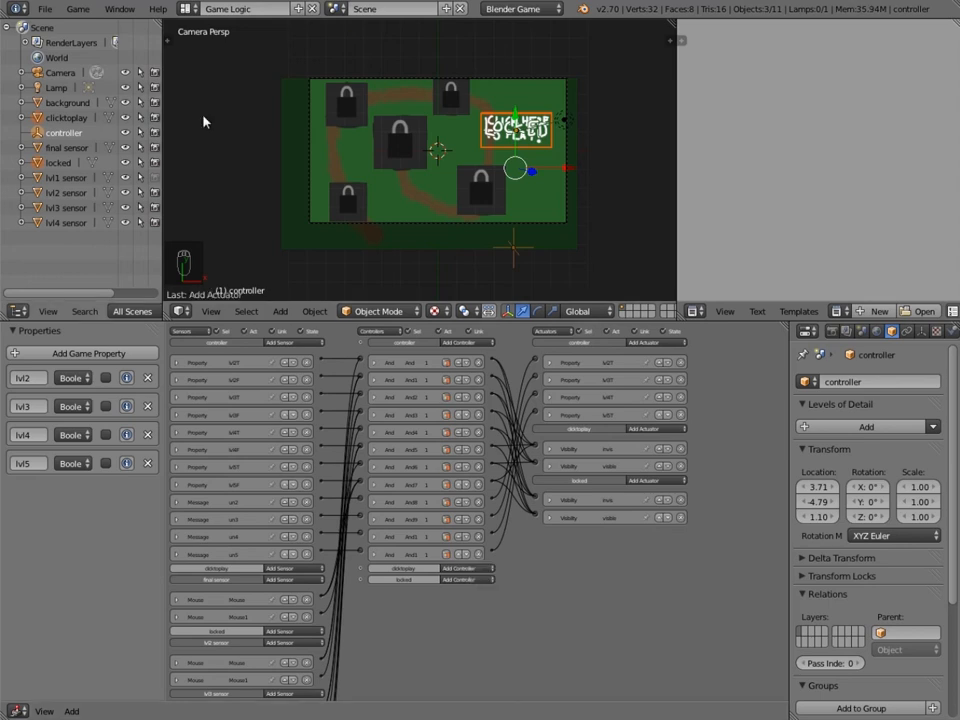
left_click(360, 8)
type("menu")
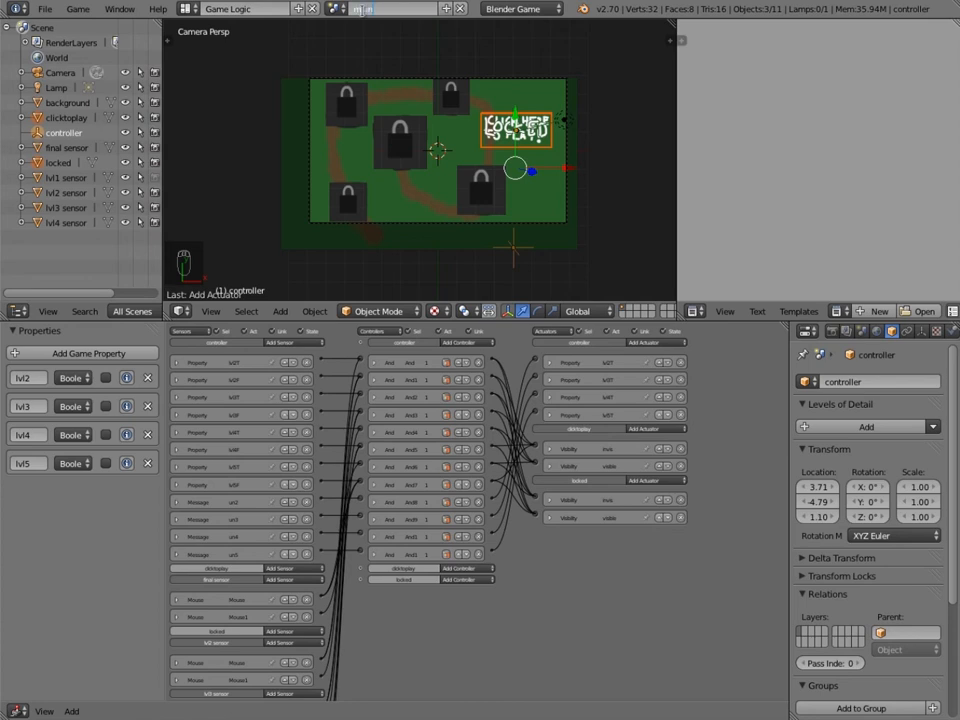
key("Return")
left_click(365, 8)
type("map")
key("Return")
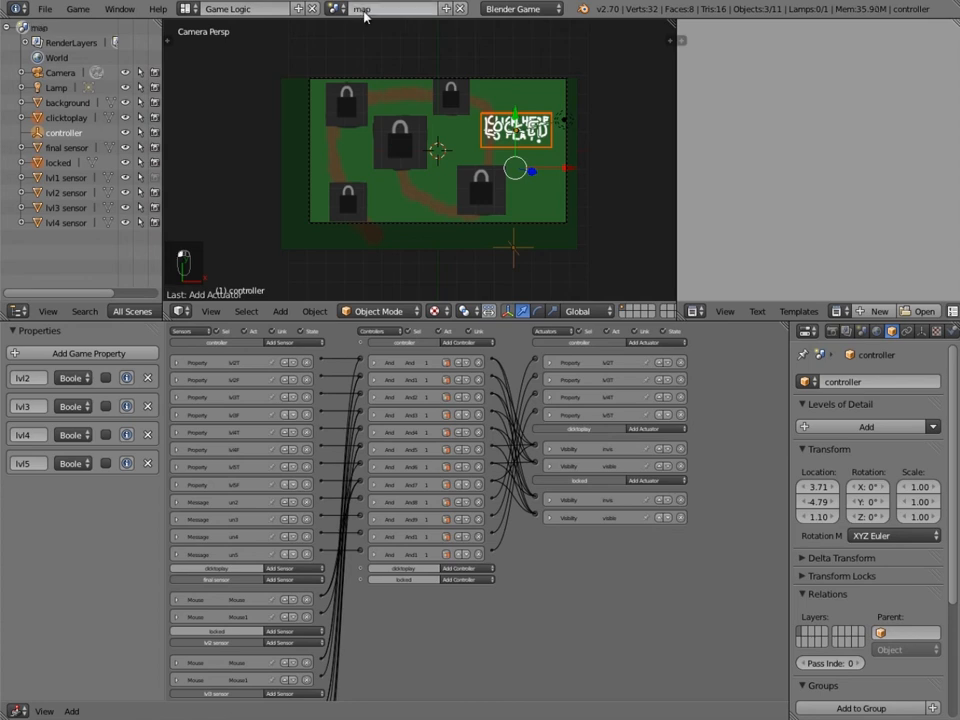
- Create a new scene with copied settings from the map scene and name it lvl1
left_click(446, 9)
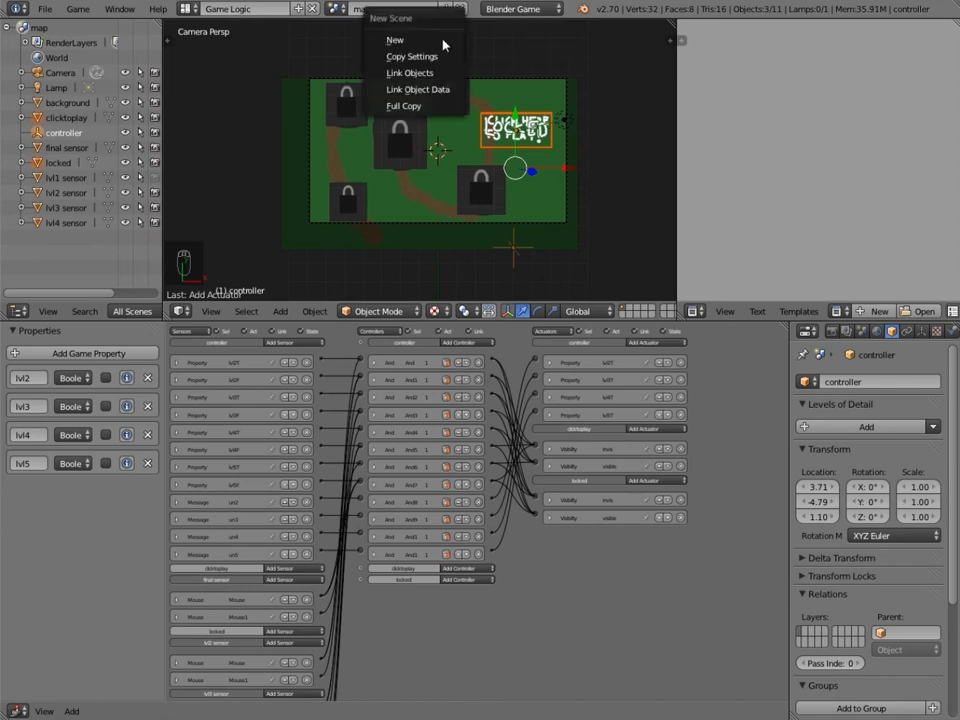
left_click(405, 57)
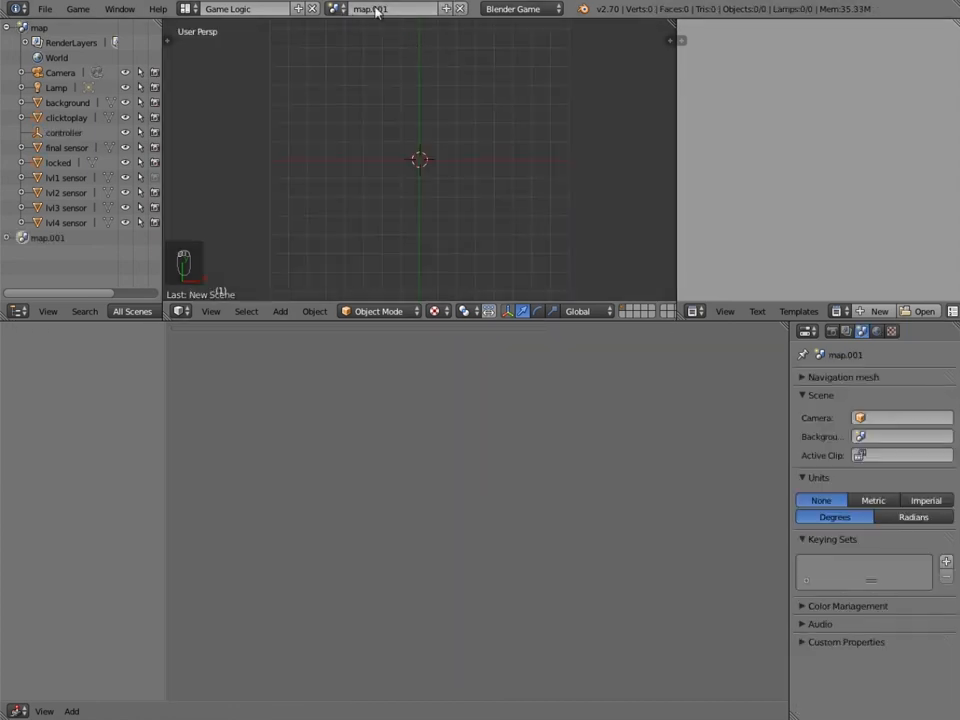
left_click(333, 8)
left_click(345, 45)
left_click(383, 9)
type("lvl1")
key("Return")
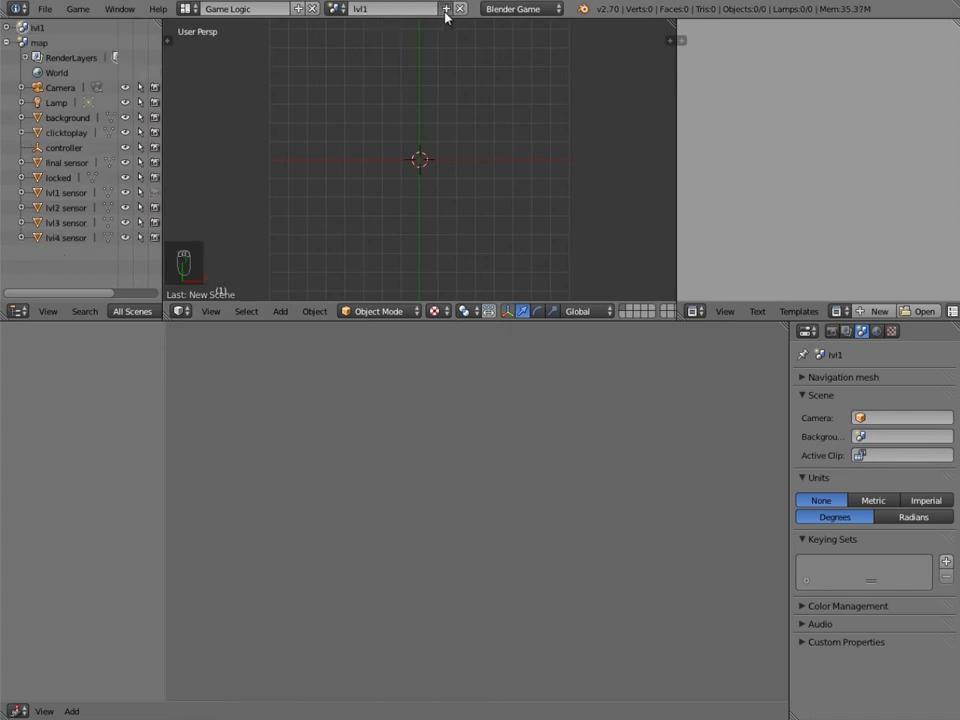
- Create two more scenes with copied settings and name them lvl2 and lvl3
left_click(446, 10)
left_click(400, 58)
type("lvl2")
key("Return")
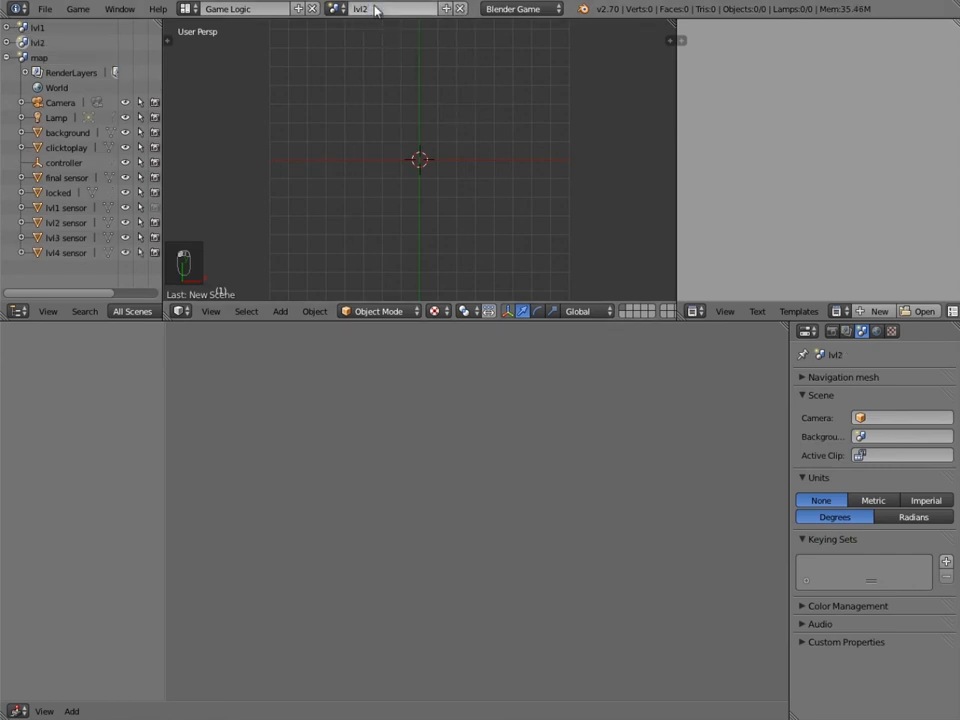
left_click(446, 10)
left_click(432, 56)
double_click(405, 5)
type("lvl3")
key("Return")
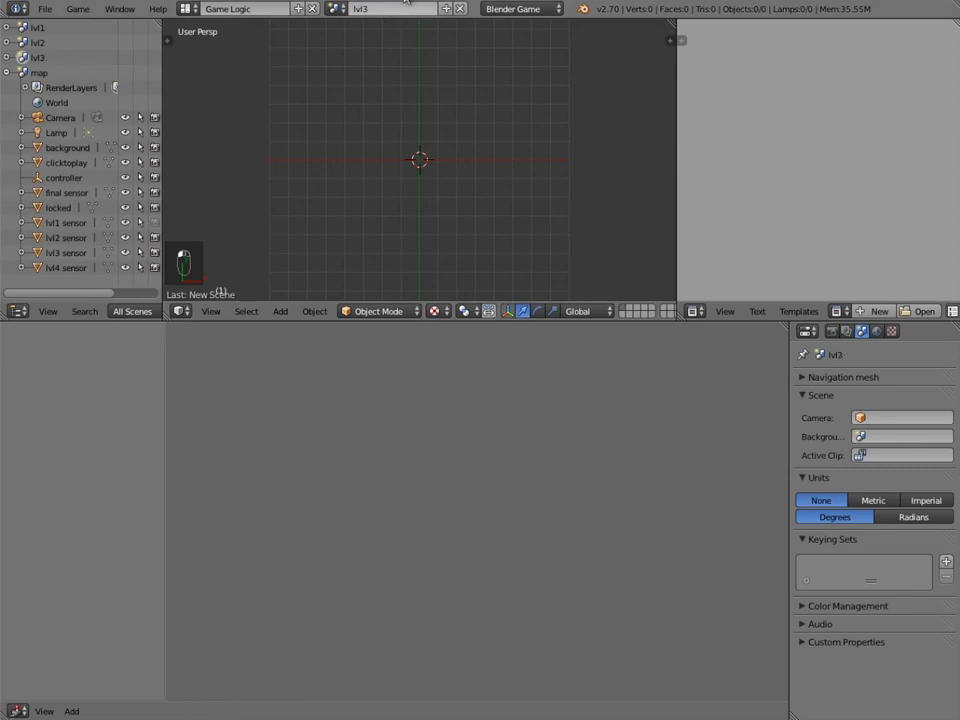
- Create two further scenes with copied settings and name them lvl4 and lvl5
left_click(446, 10)
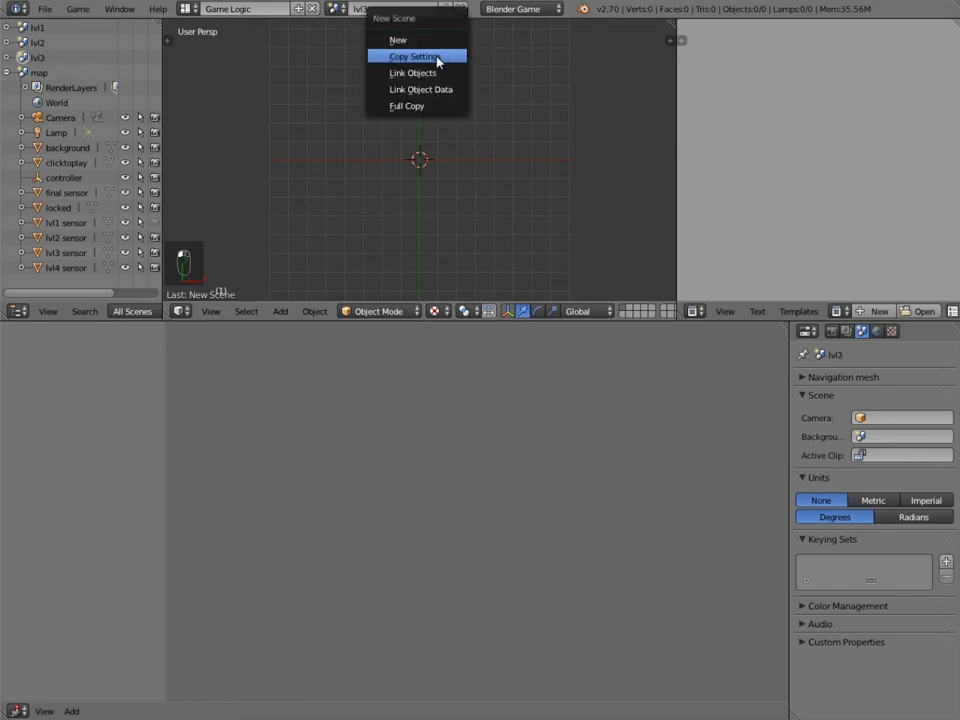
left_click(437, 57)
double_click(380, 7)
type("lvl")
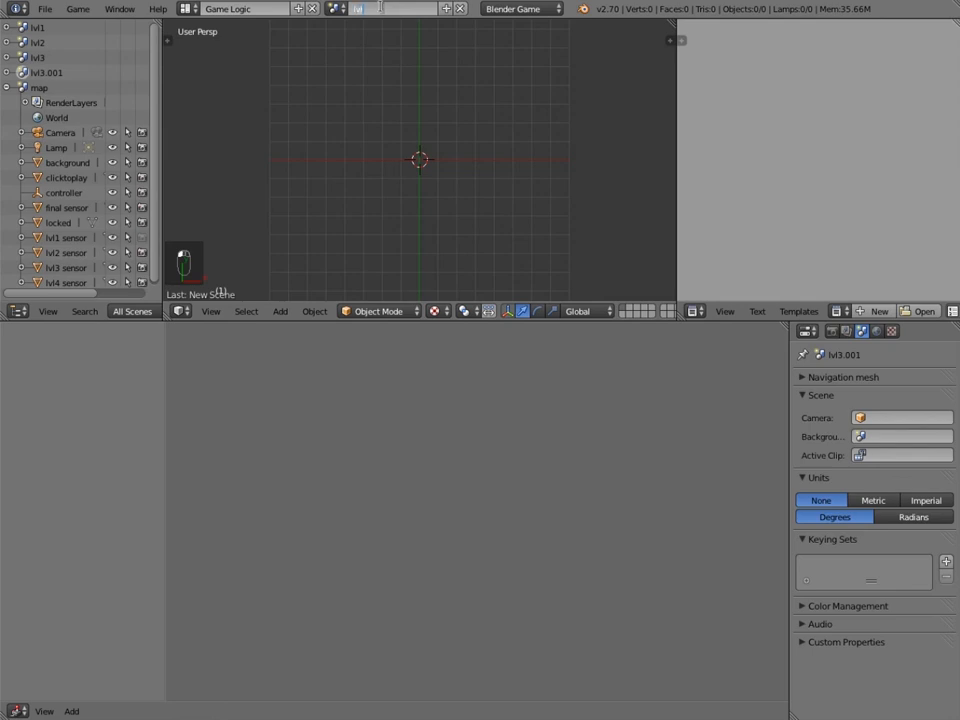
type("4")
key("Return")
left_click(446, 9)
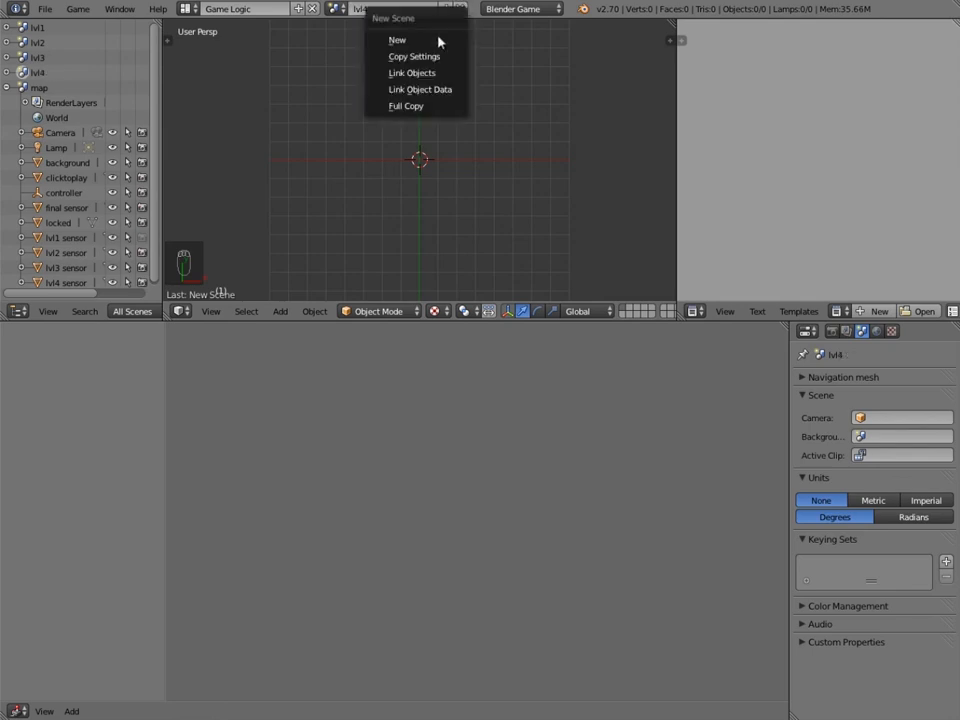
left_click(440, 42)
double_click(383, 9)
type("lv")
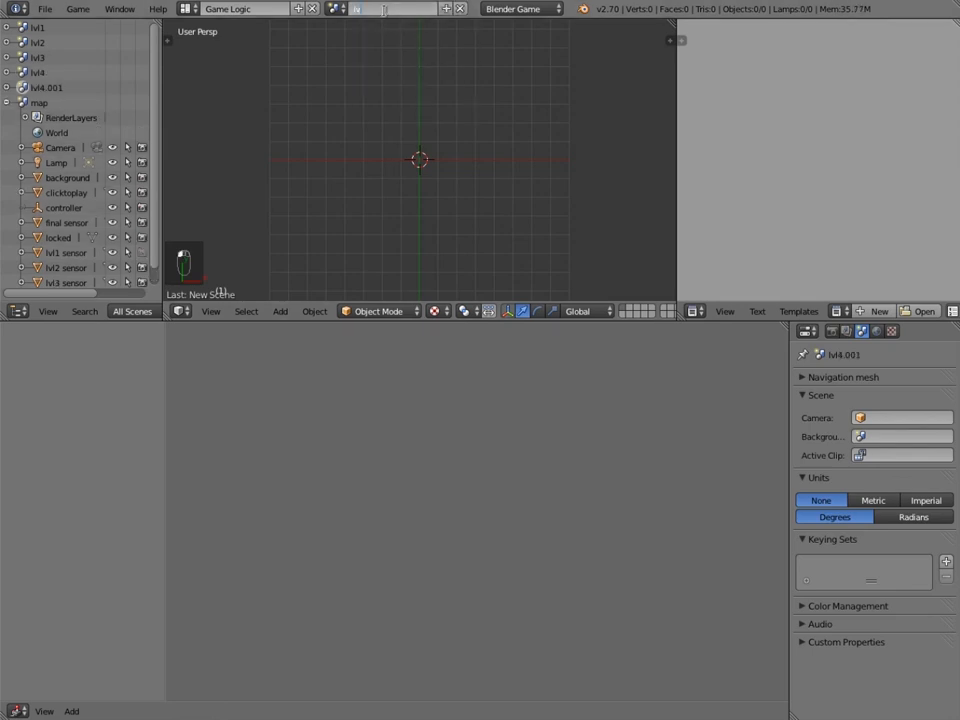
key("Return")
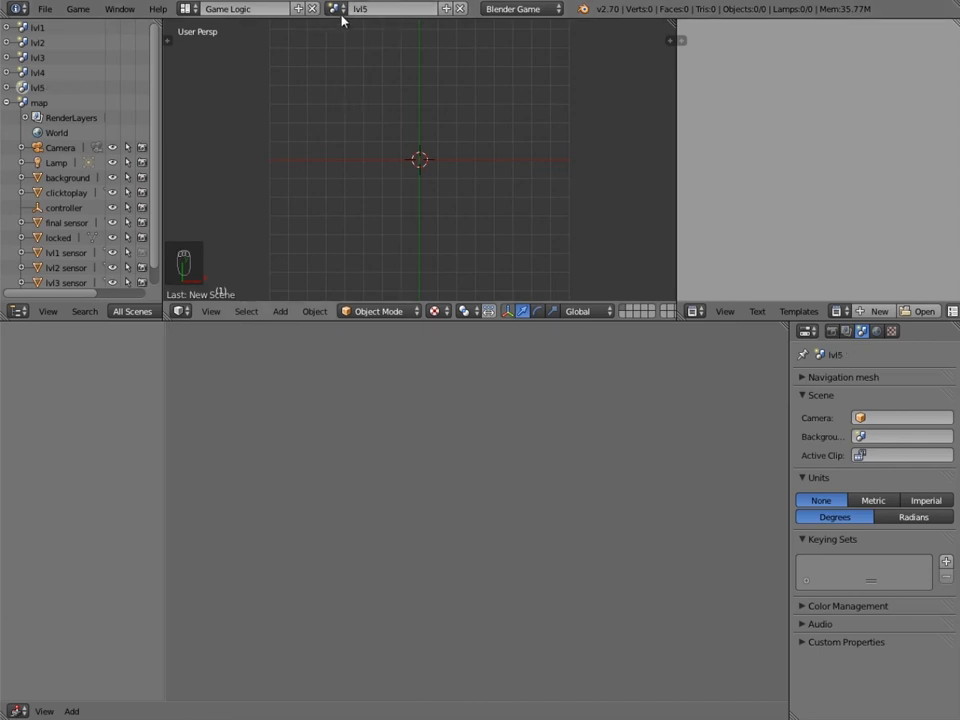
- Switch to the lvl1 scene and add a camera to it
left_click(337, 10)
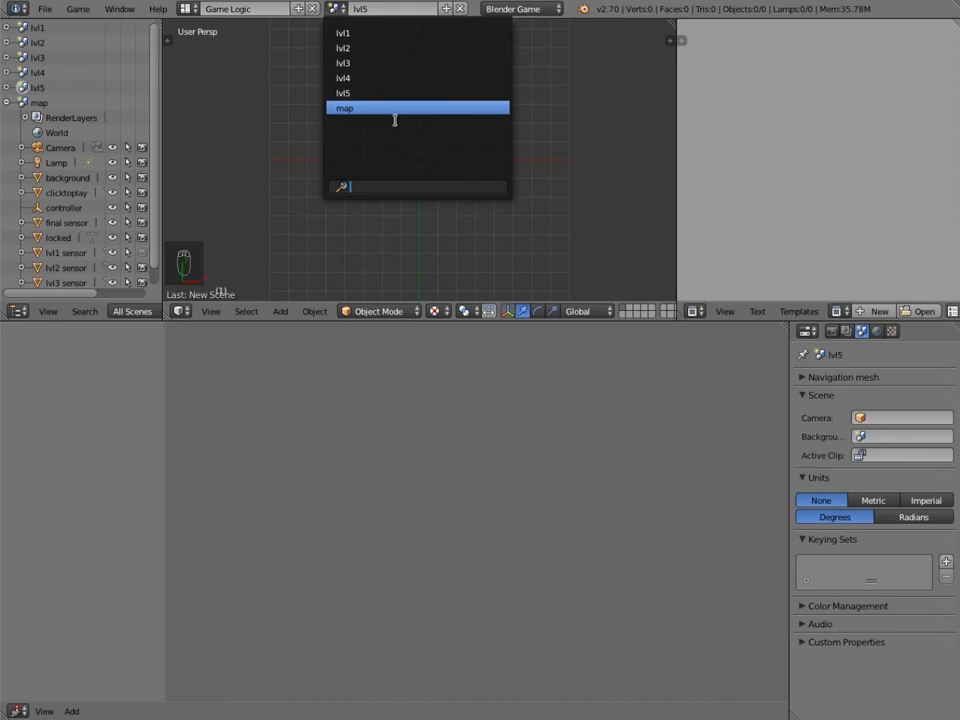
left_click(367, 33)
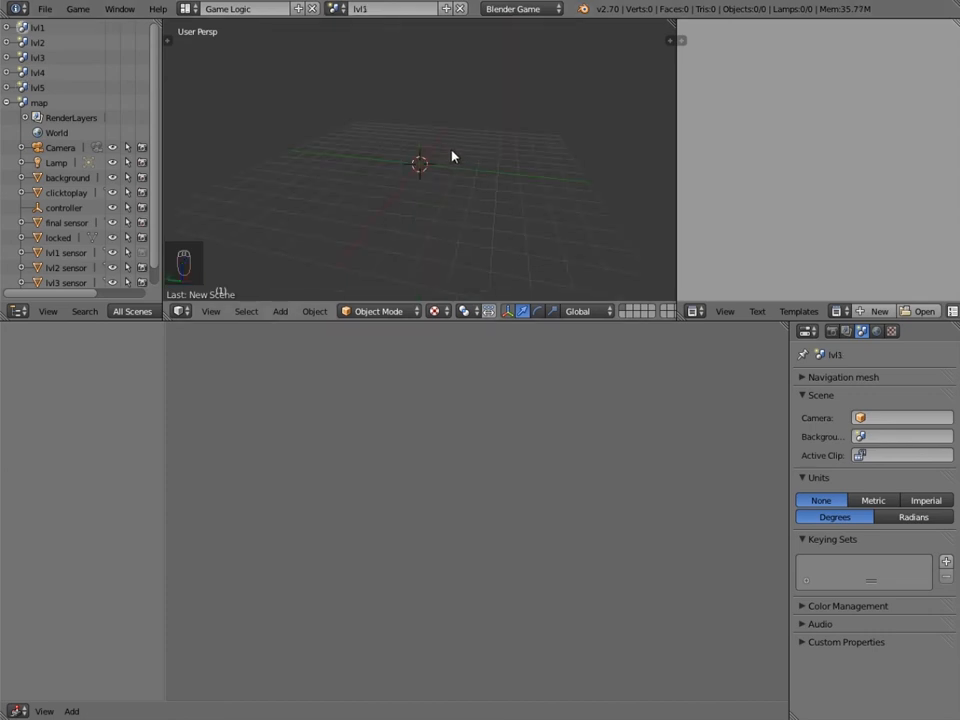
key("shift+a")
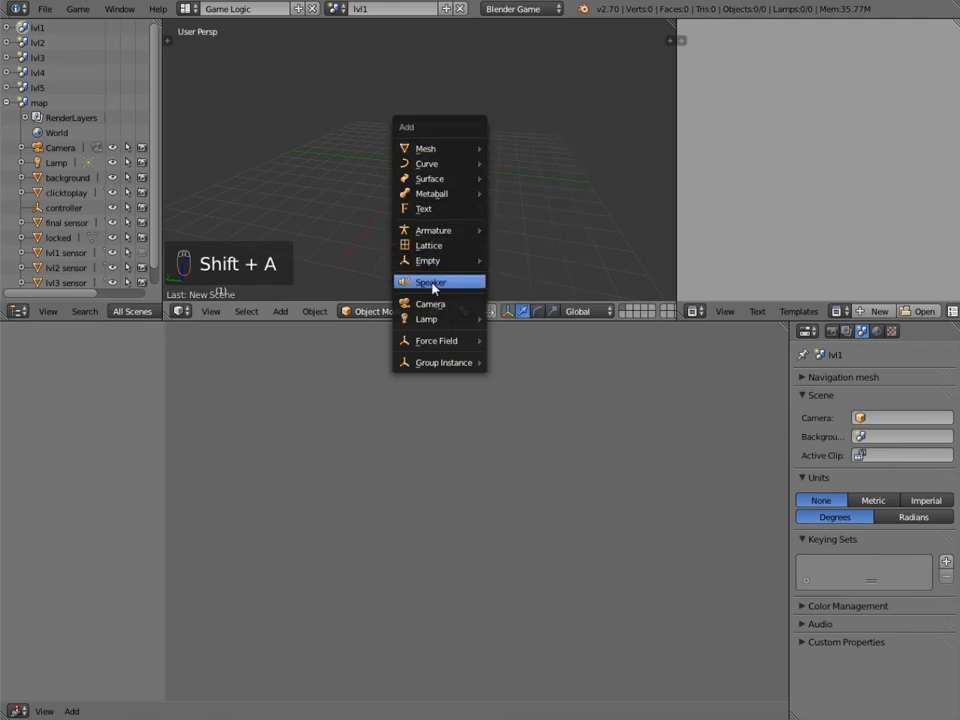
left_click(432, 305)
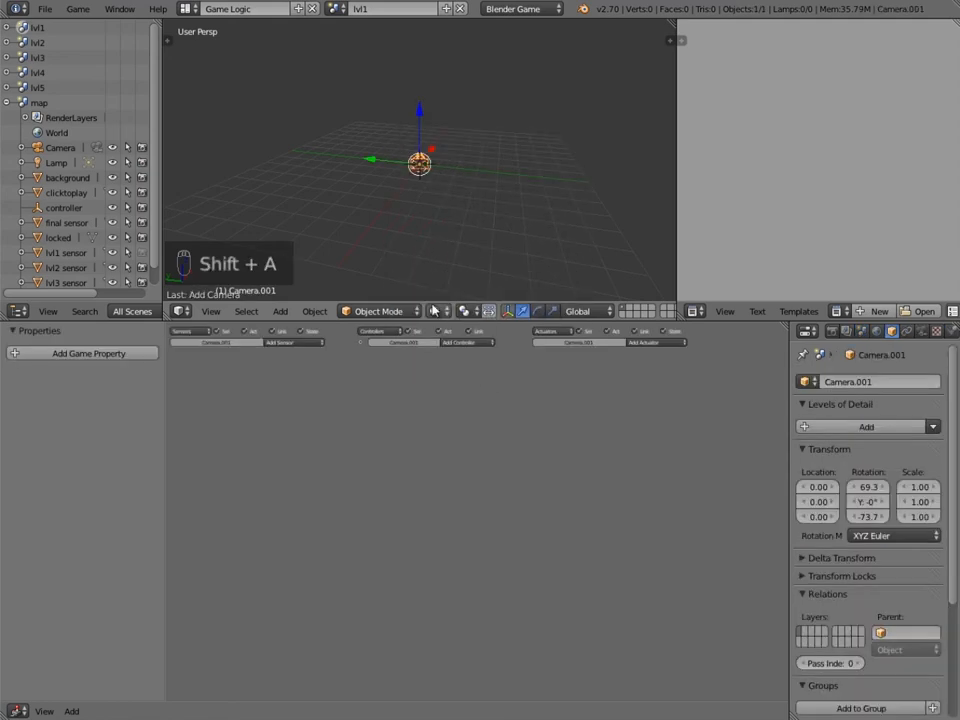
- Move the lvl1 camera to about (-7.48, -4.13, 5.34) and, from the camera view, aim it at the scene's origin
middle_click_drag(463, 152, 469, 197)
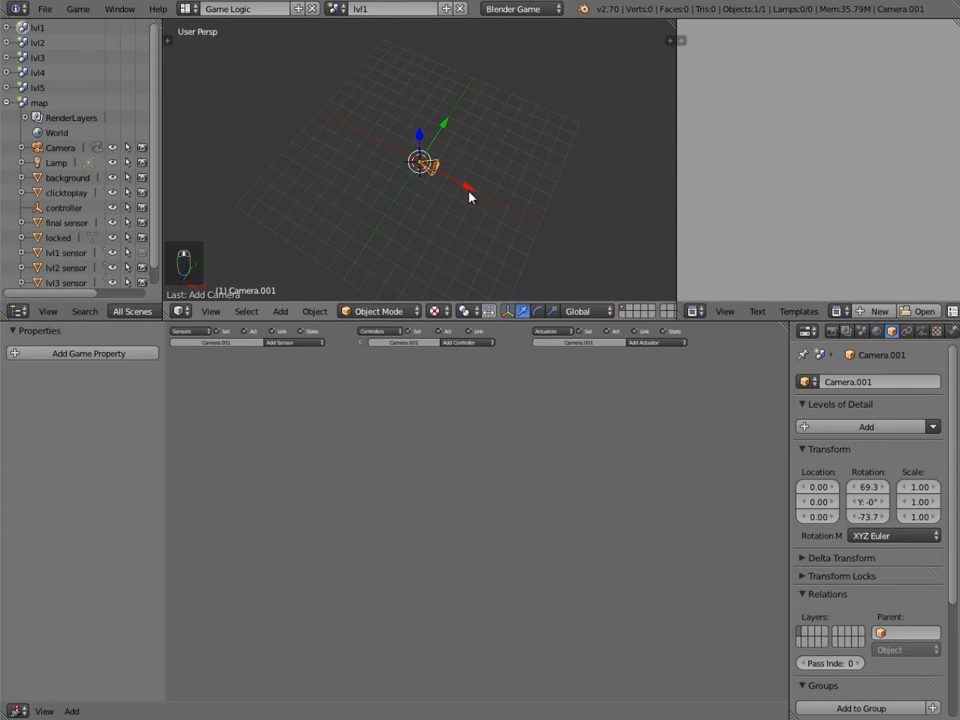
key("g")
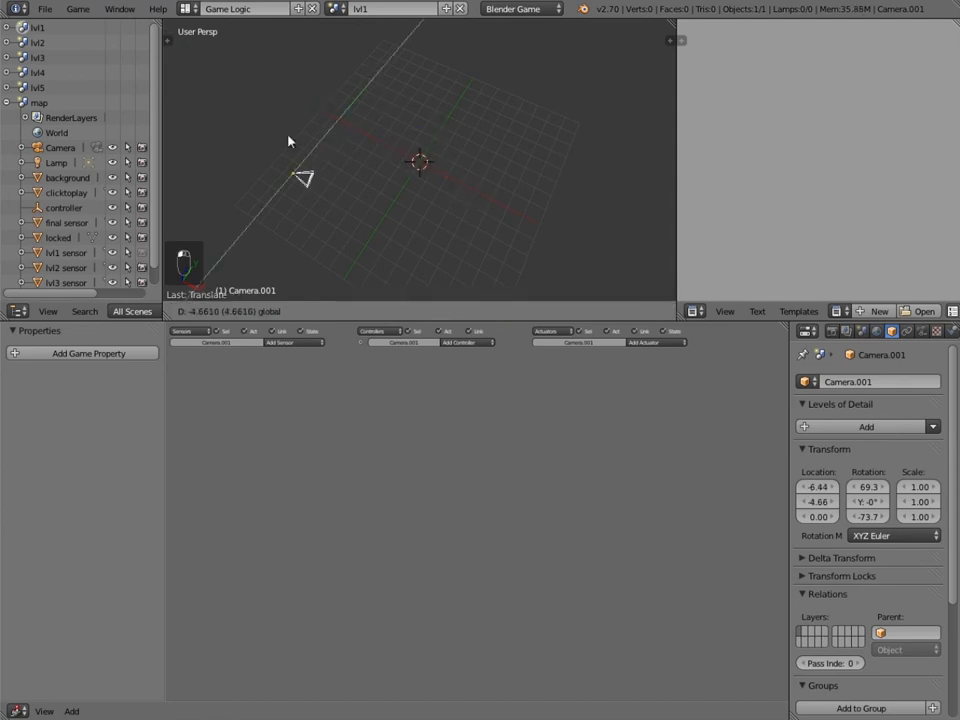
key("g")
left_click(283, 90)
left_click_drag(251, 187, 277, 65)
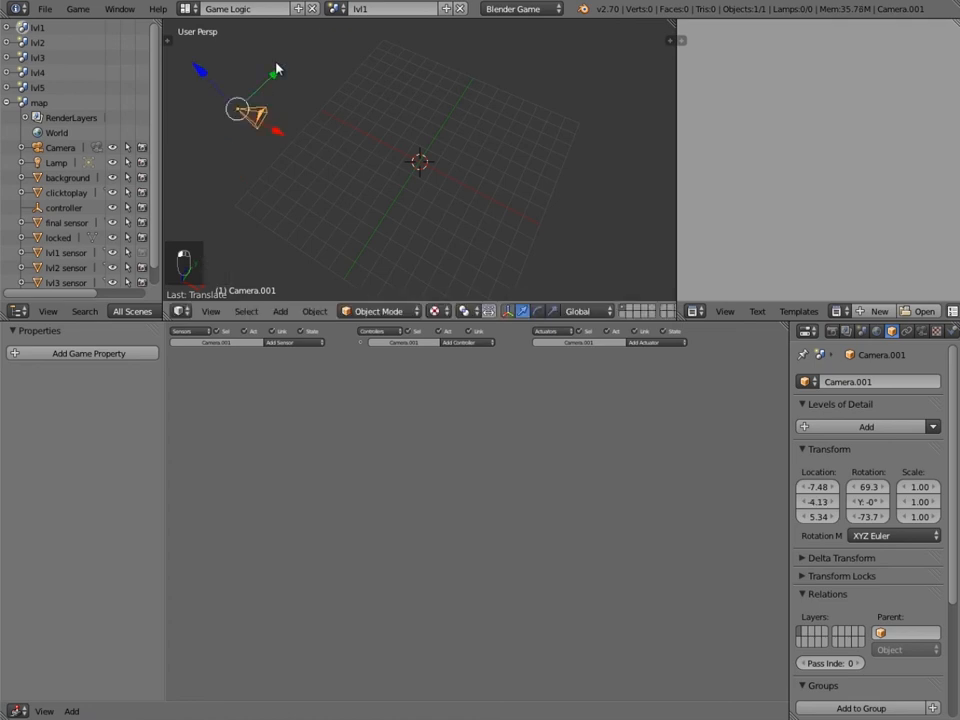
key("KP_0")
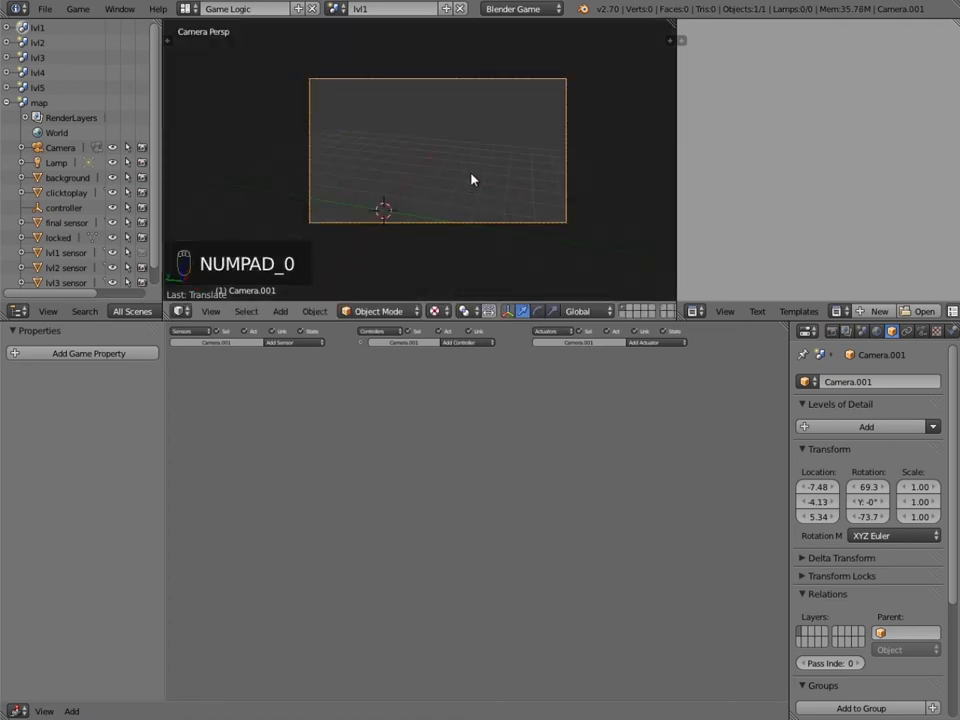
key("shift+f")
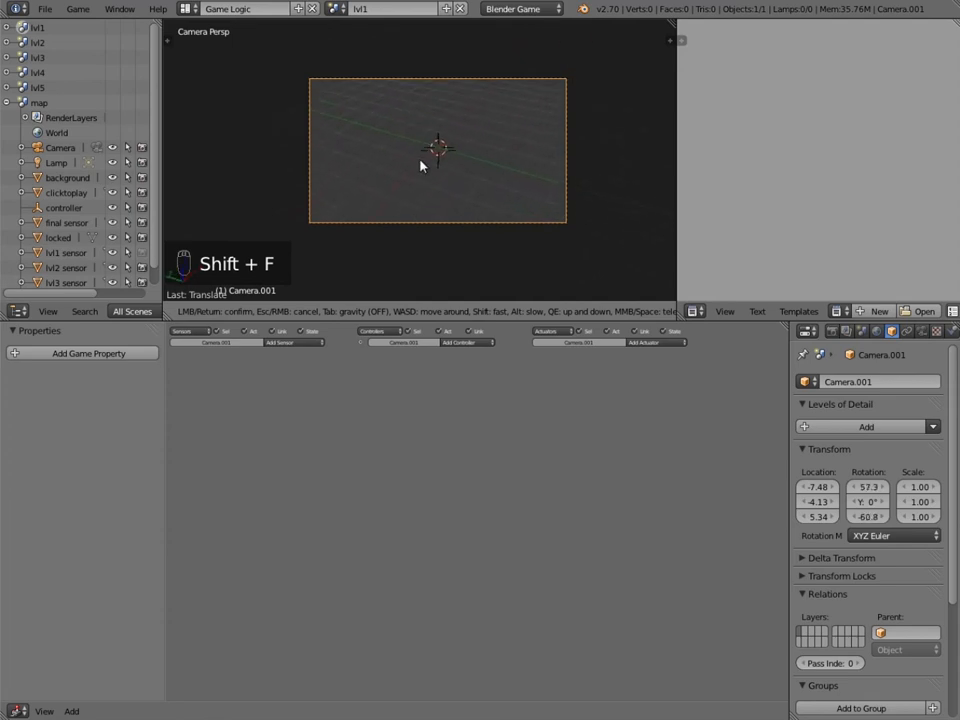
left_click(430, 167)
- Add a cube at the lvl1 scene's origin and scale it to about 0.69
key("shift+a")
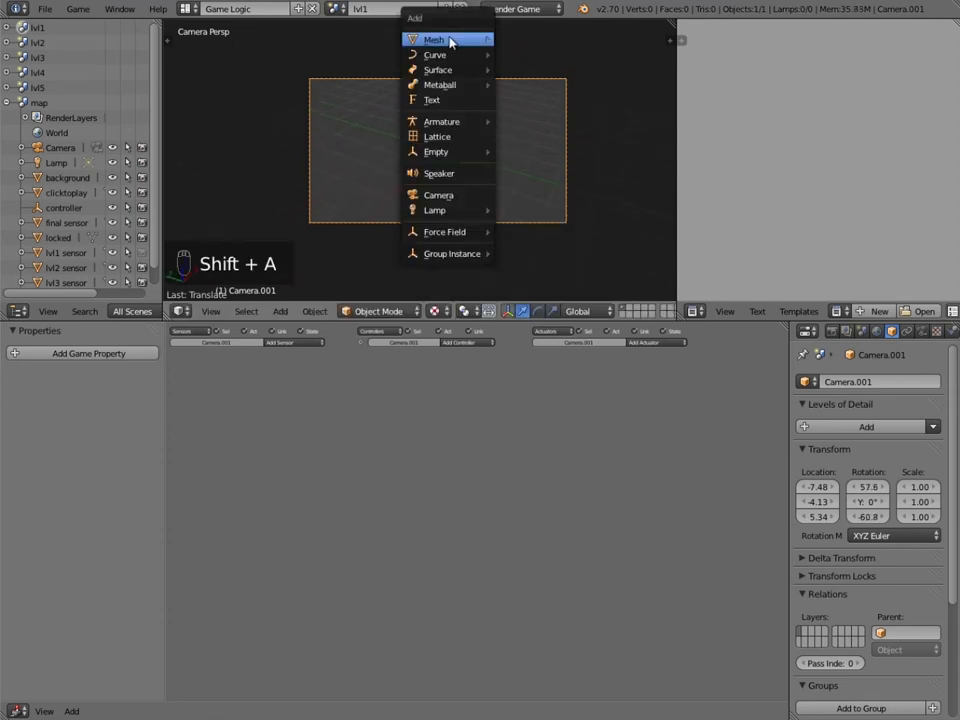
mouse_move(454, 41)
left_click(506, 54)
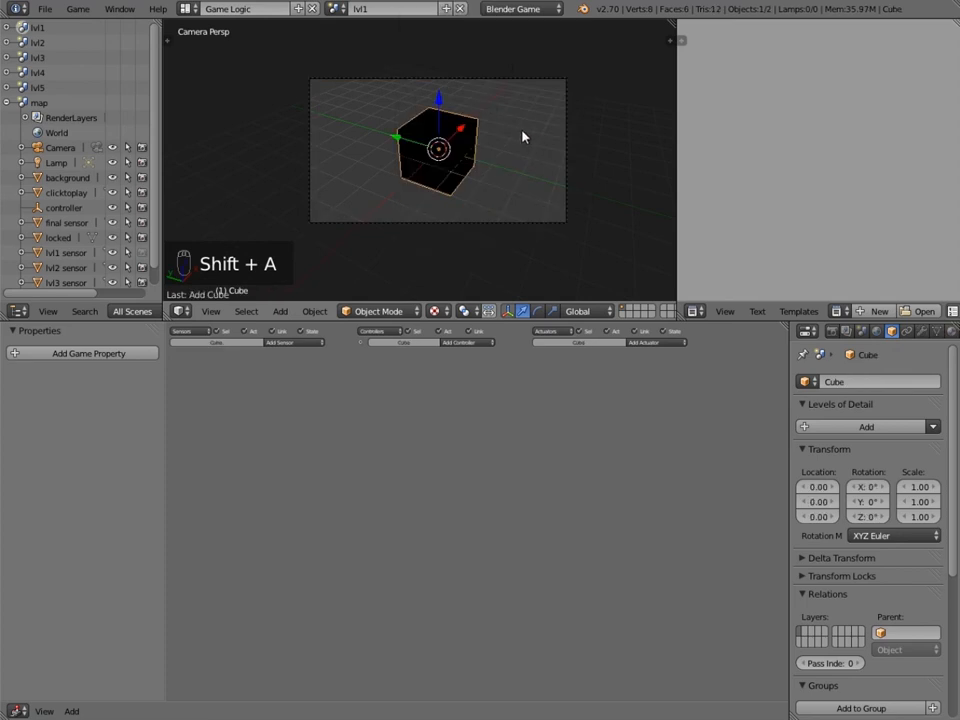
key("s")
left_click(504, 144)
- Add a point lamp and move it above and in front of the cube, to about (-0.90, -1.14, 1.68)
key("shift+a")
mouse_move(483, 313)
left_click(551, 324)
key("g")
left_click(493, 144)
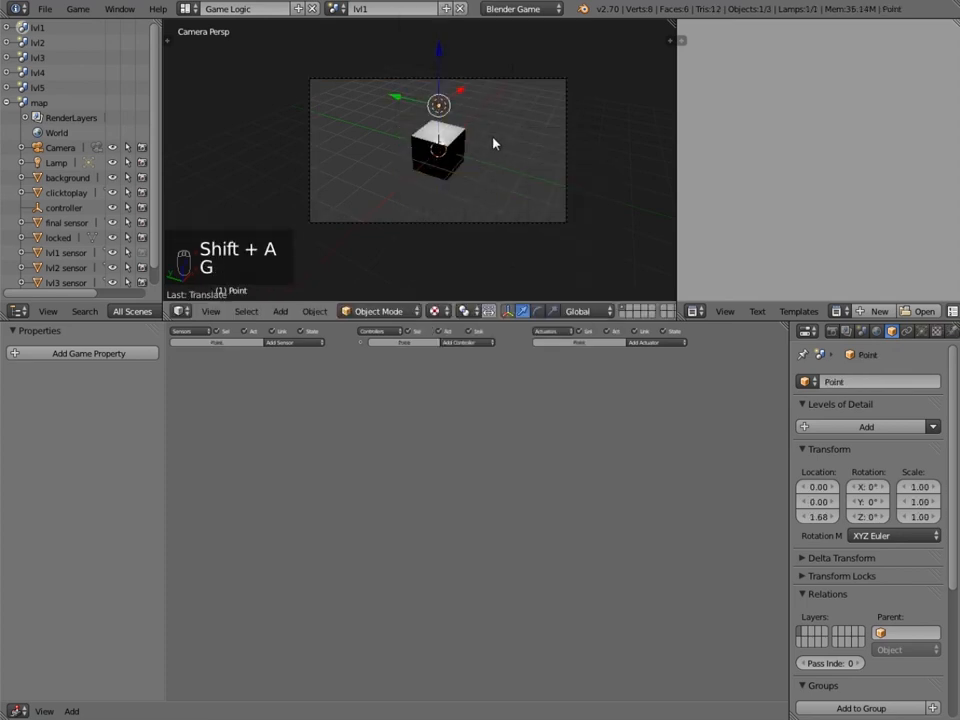
key("g")
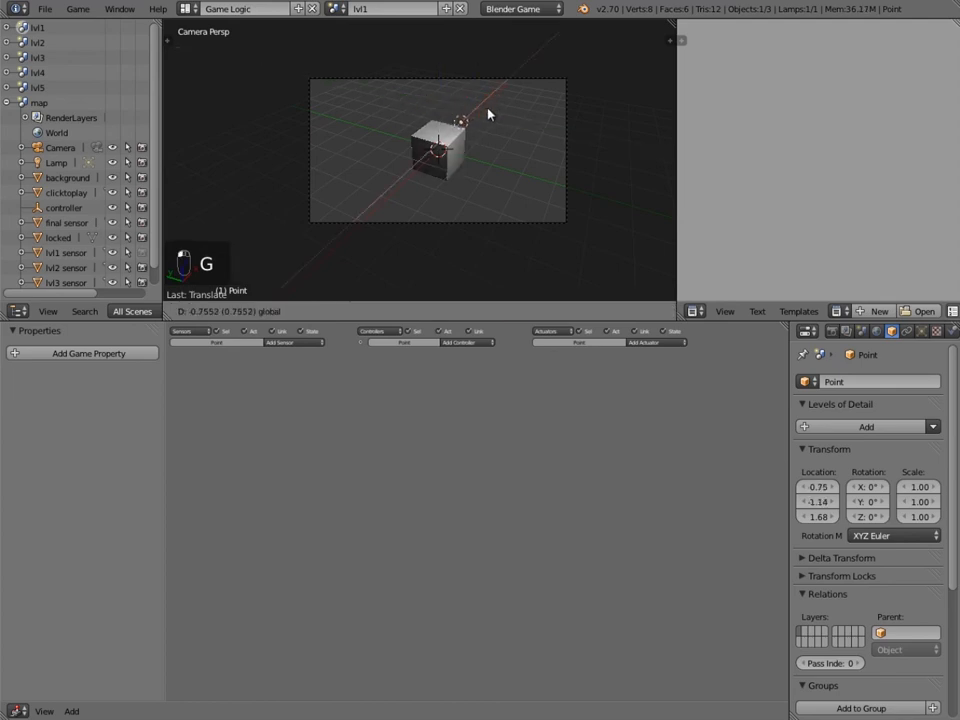
left_click(489, 117)
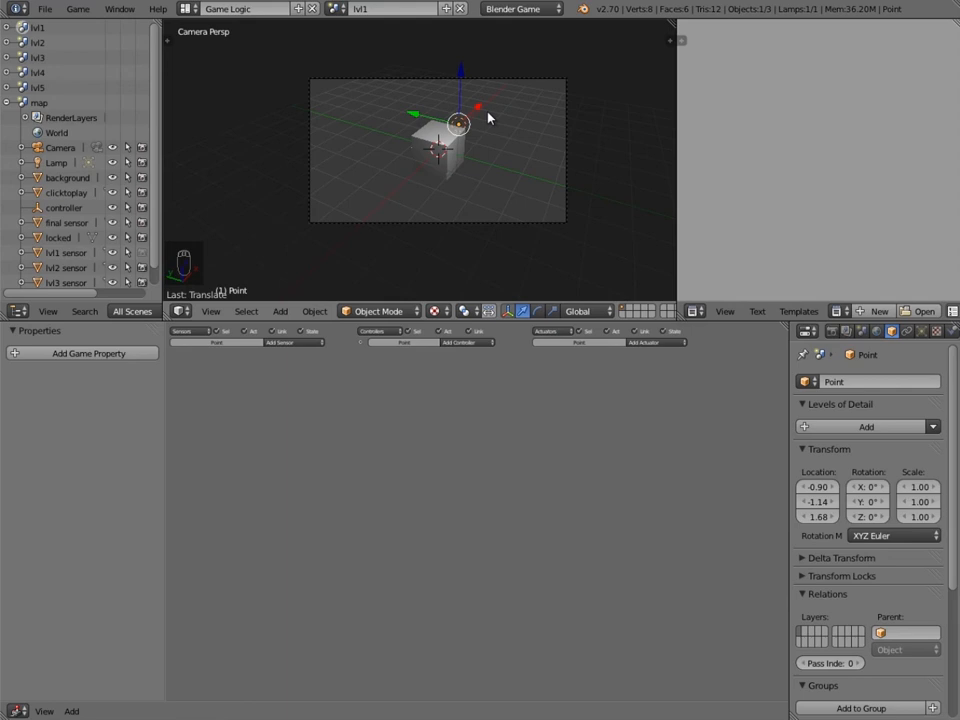
- Give the cube a Keyboard sensor triggered by the Spacebar
right_click(431, 146)
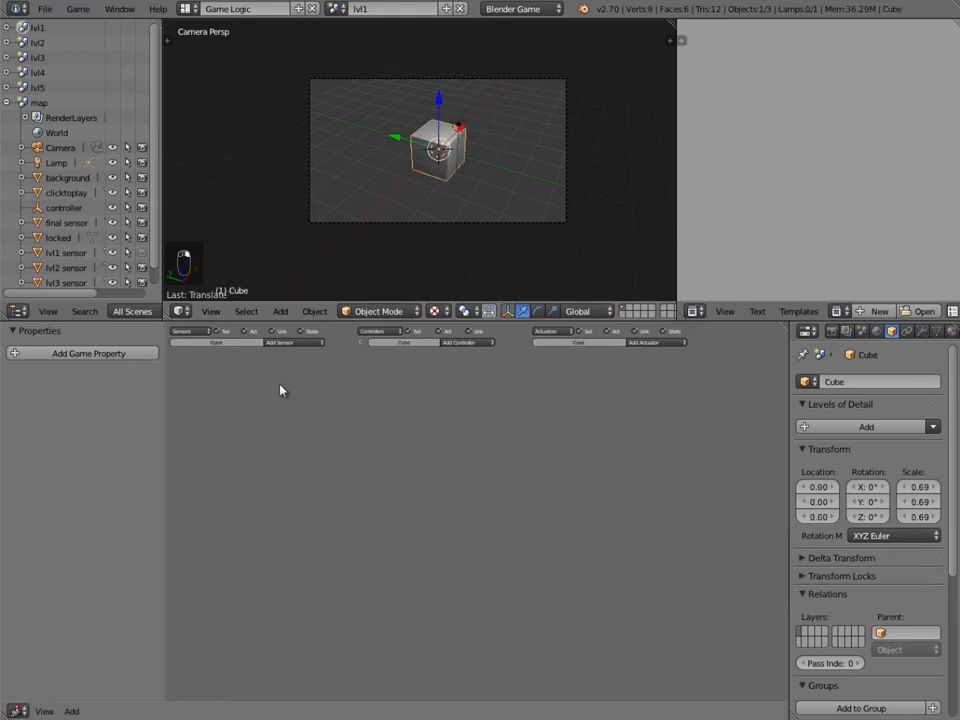
left_click(315, 345)
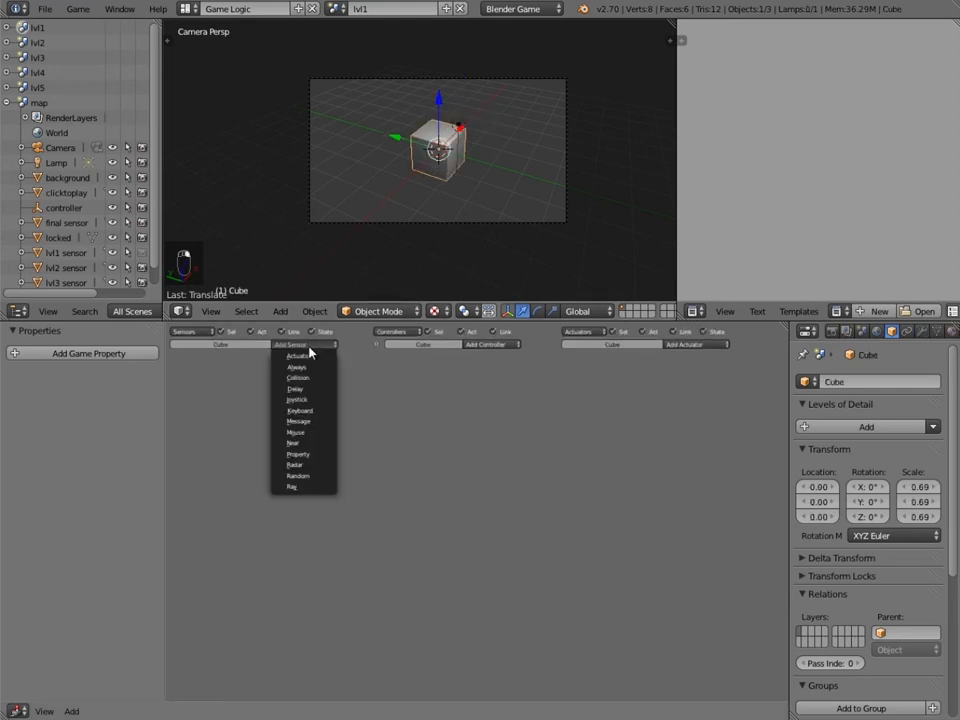
left_click(302, 411)
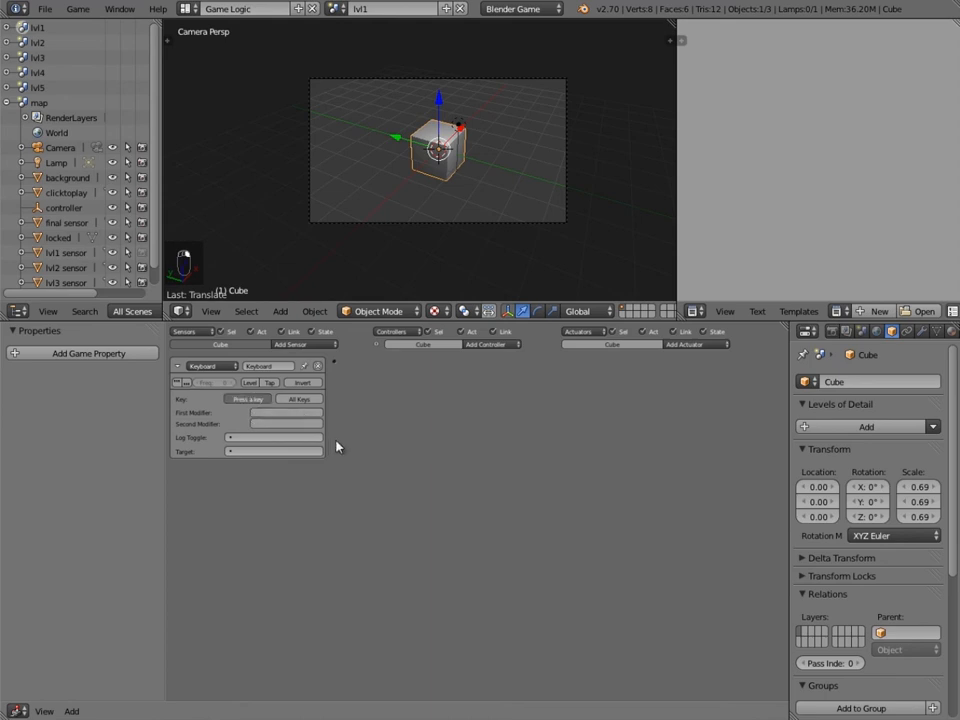
key("space")
- Link the cube's Keyboard sensor through an And controller to a Message actuator with subject unlock2, and collapse all three logic bricks
left_click(690, 344)
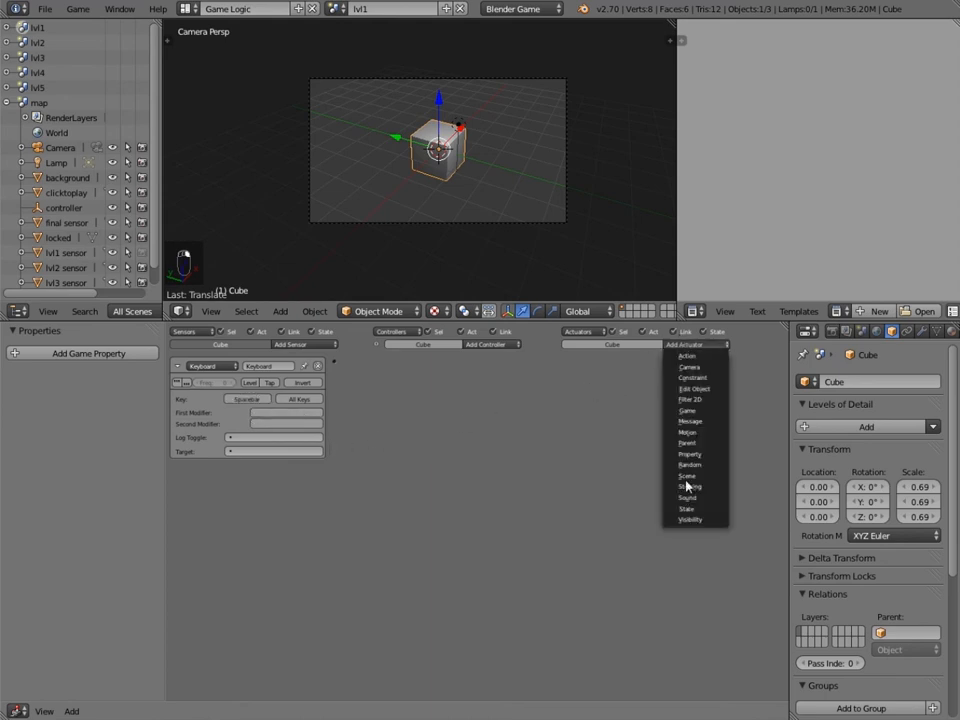
left_click(695, 420)
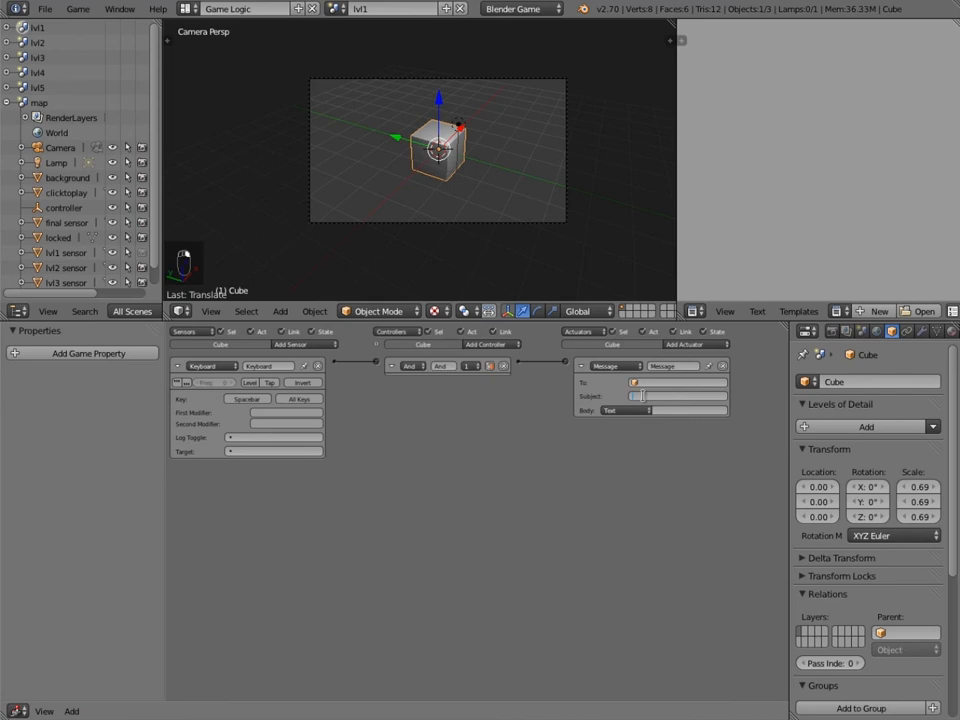
left_click(645, 396)
type("unlock2")
key("Return")
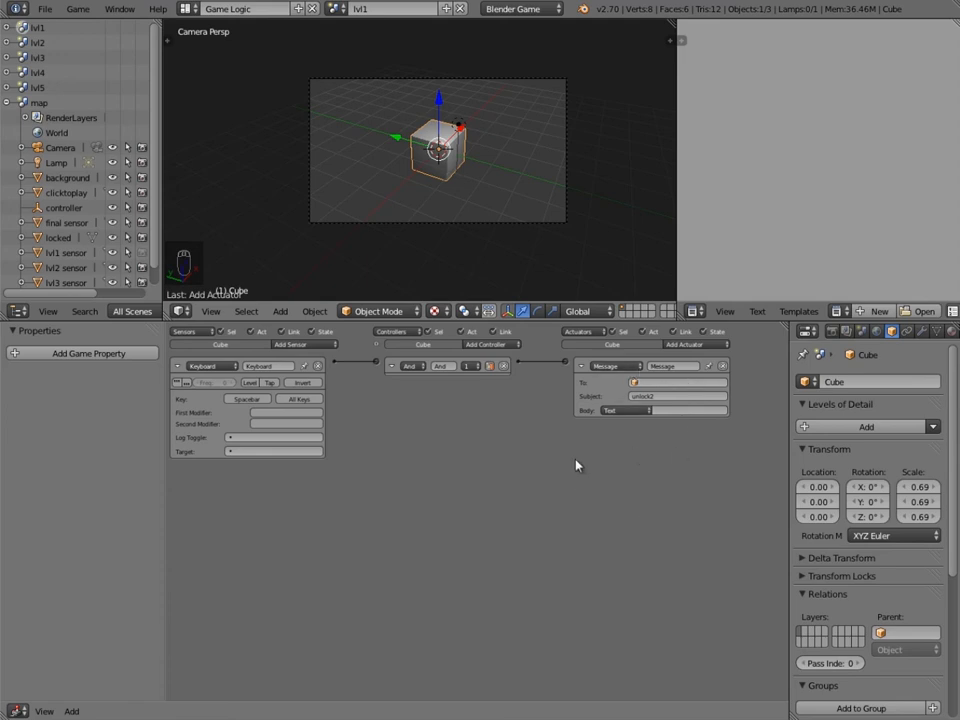
left_click(581, 368)
left_click(391, 366)
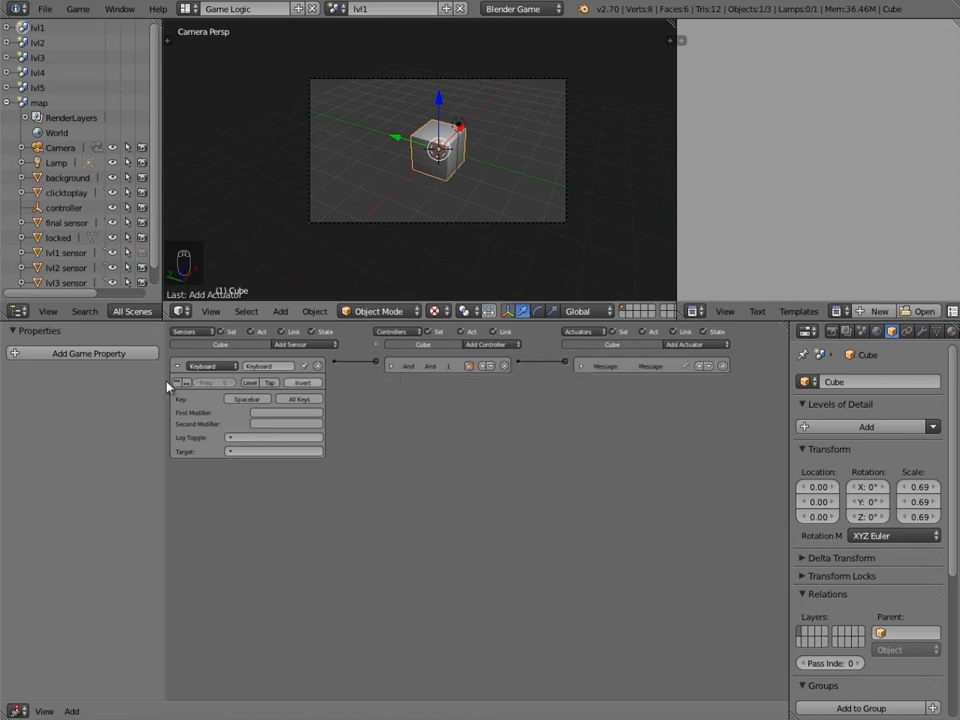
left_click(178, 366)
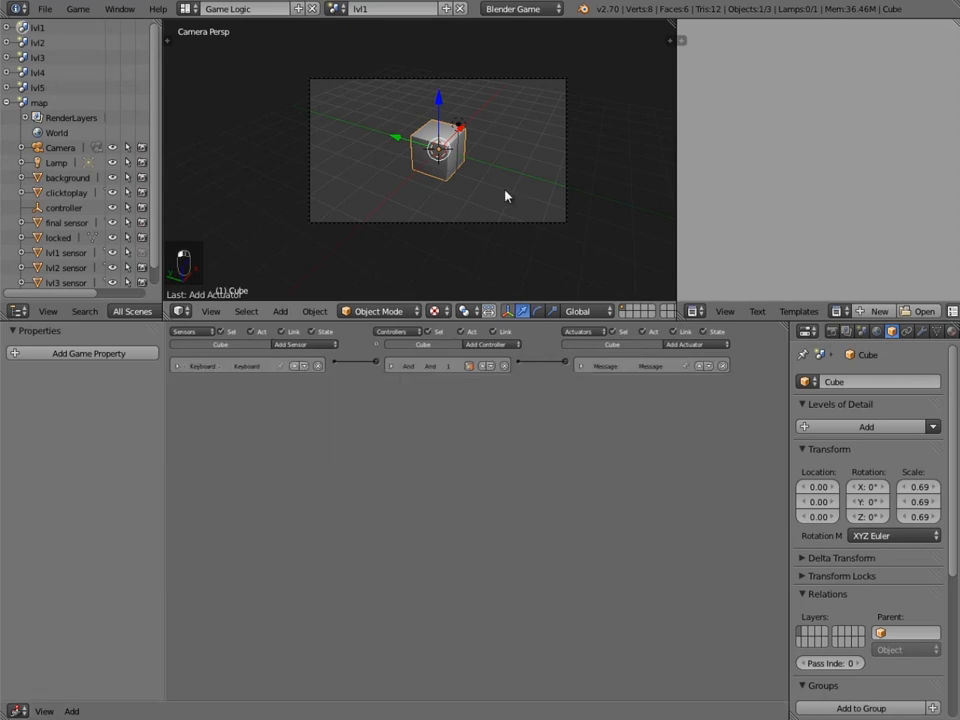
- Add a Scene actuator to the cube, link it to the And controller, and make it set the scene to map
left_click(686, 345)
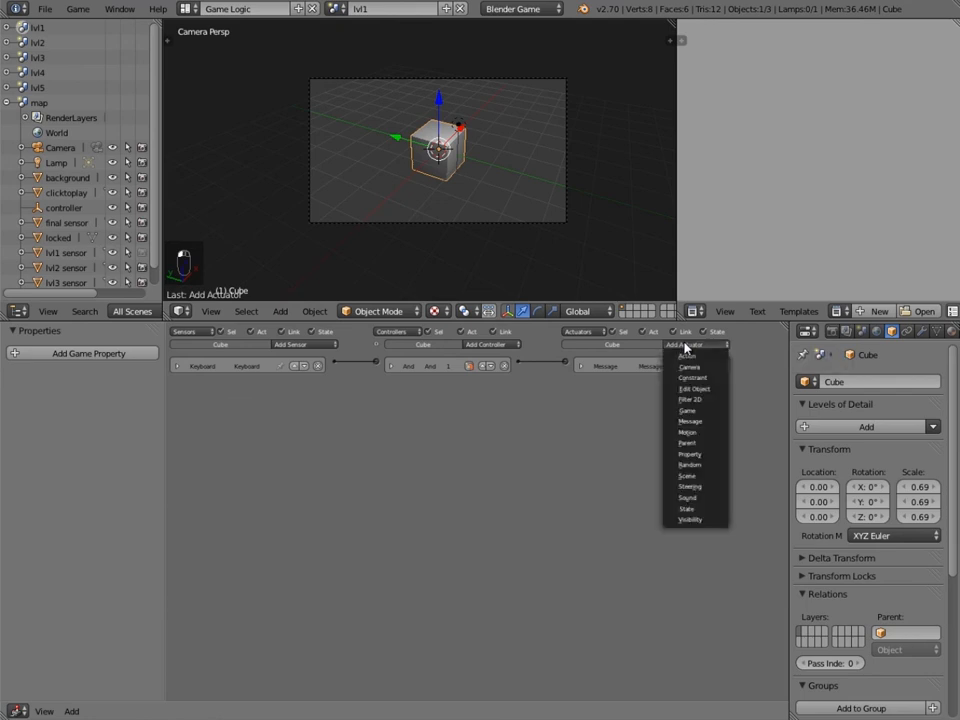
left_click(695, 477)
left_click_drag(564, 382, 518, 361)
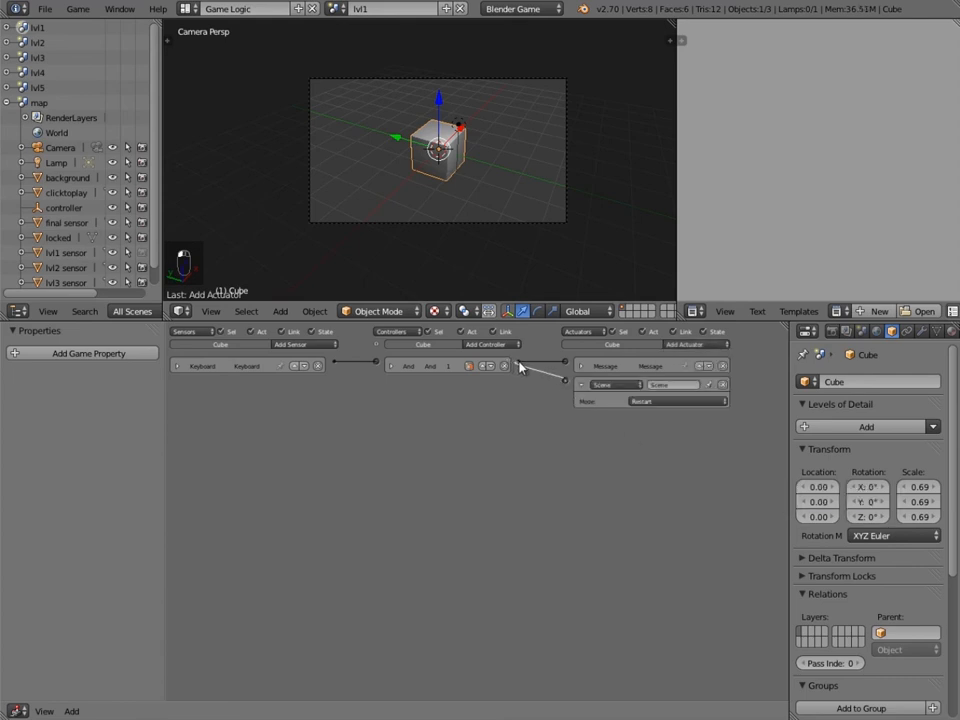
left_click(656, 401)
left_click(663, 379)
left_click(662, 414)
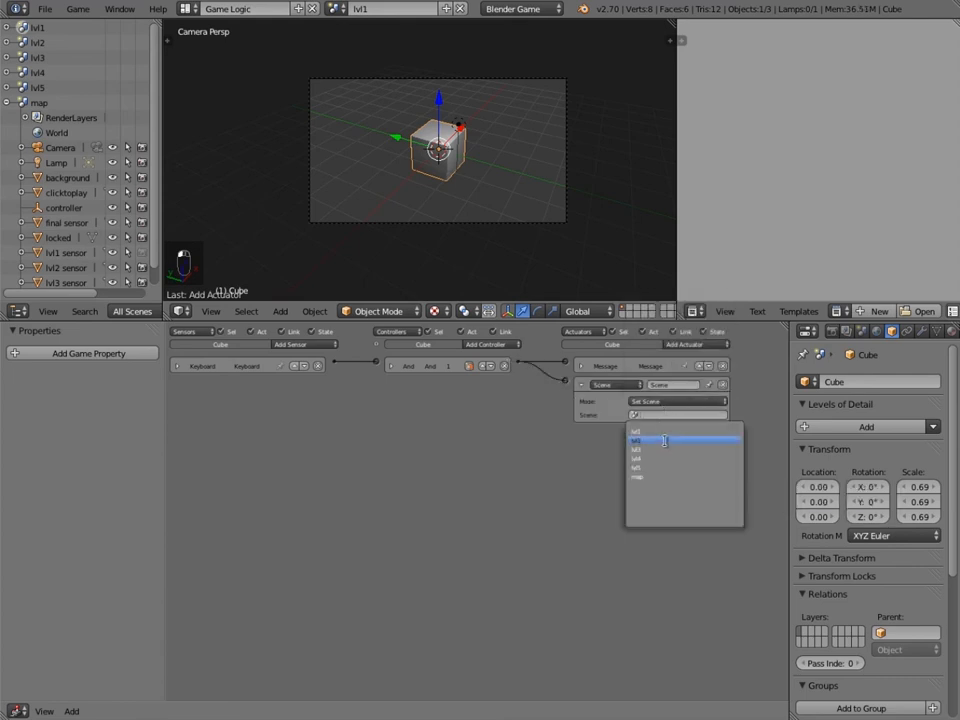
left_click(662, 477)
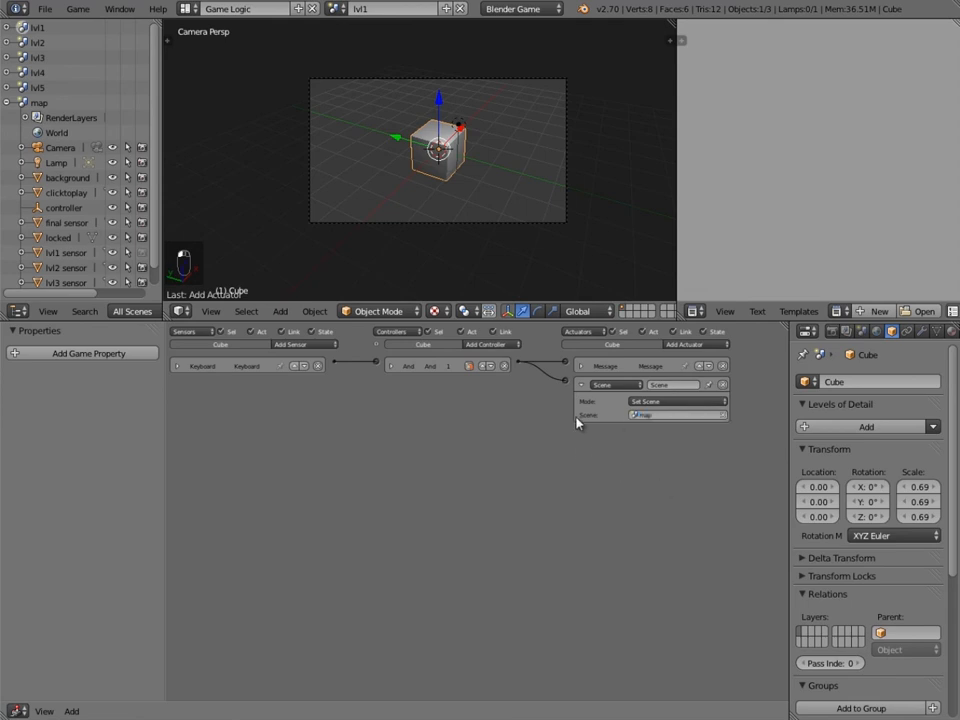
- Name the cube's Scene actuator map and its Message actuator unlock2, and collapse both
left_click(668, 384)
left_click(580, 366)
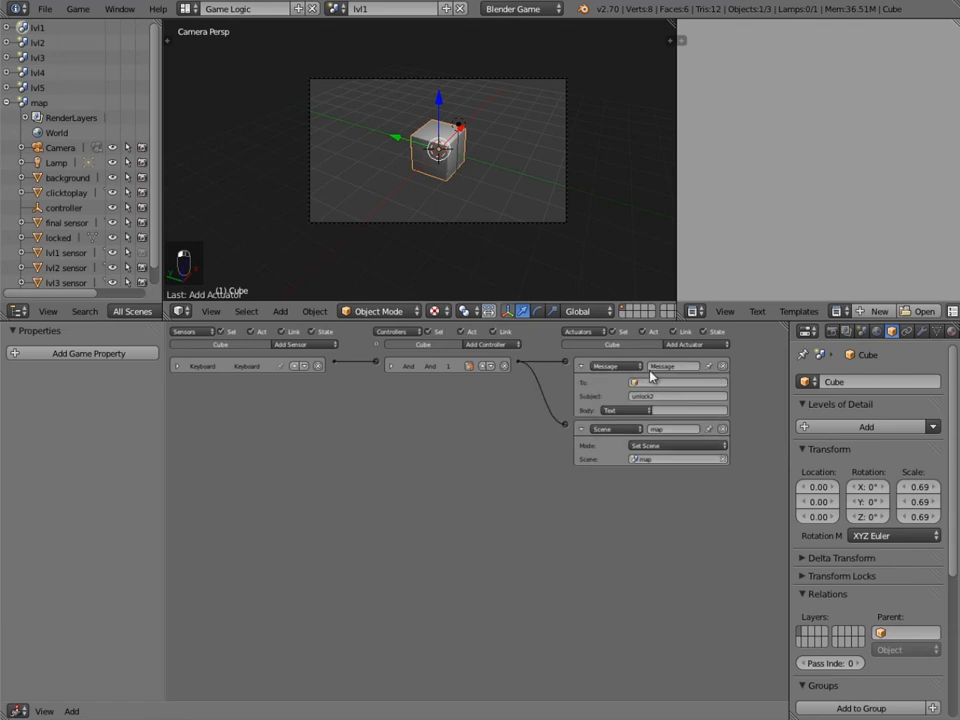
left_click(656, 367)
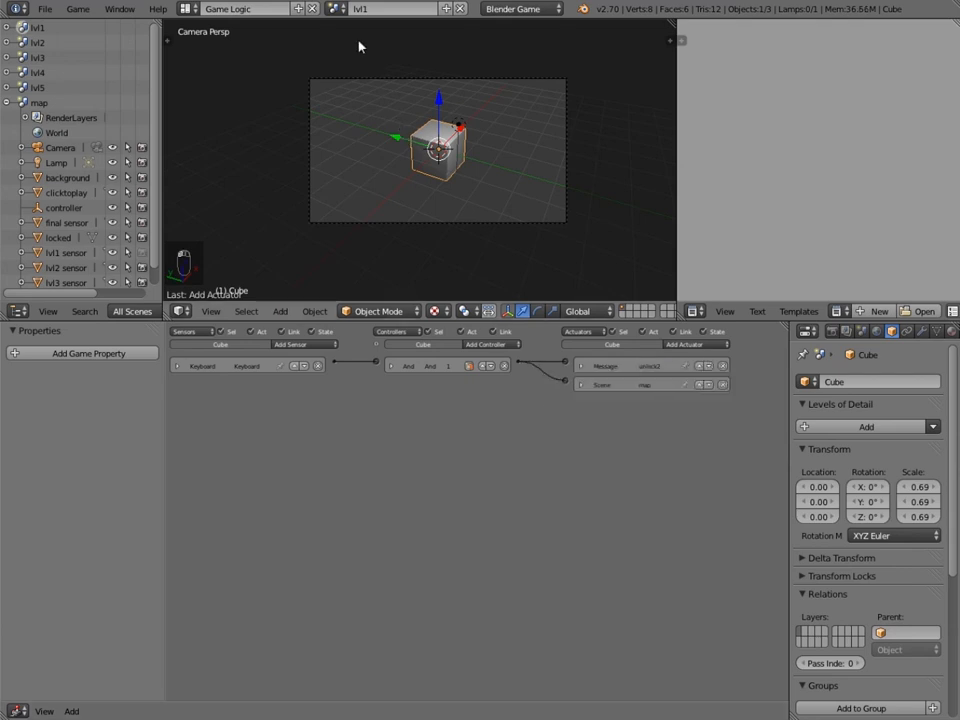
- Switch to the map scene and test-run the game briefly
left_click(334, 8)
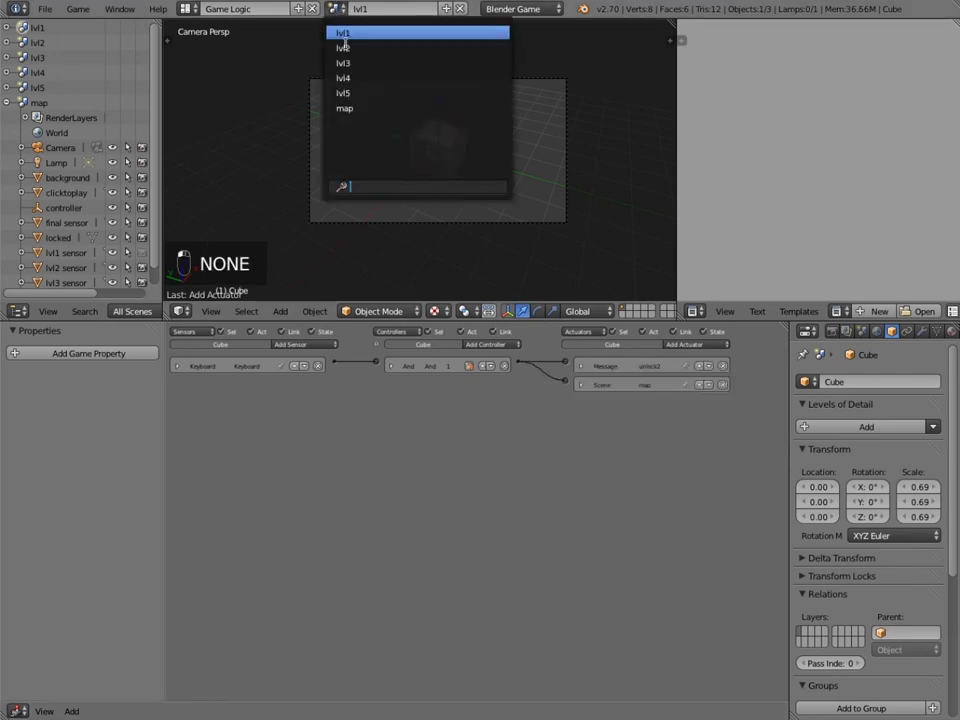
left_click(362, 112)
scroll(540, 245, "up", 3)
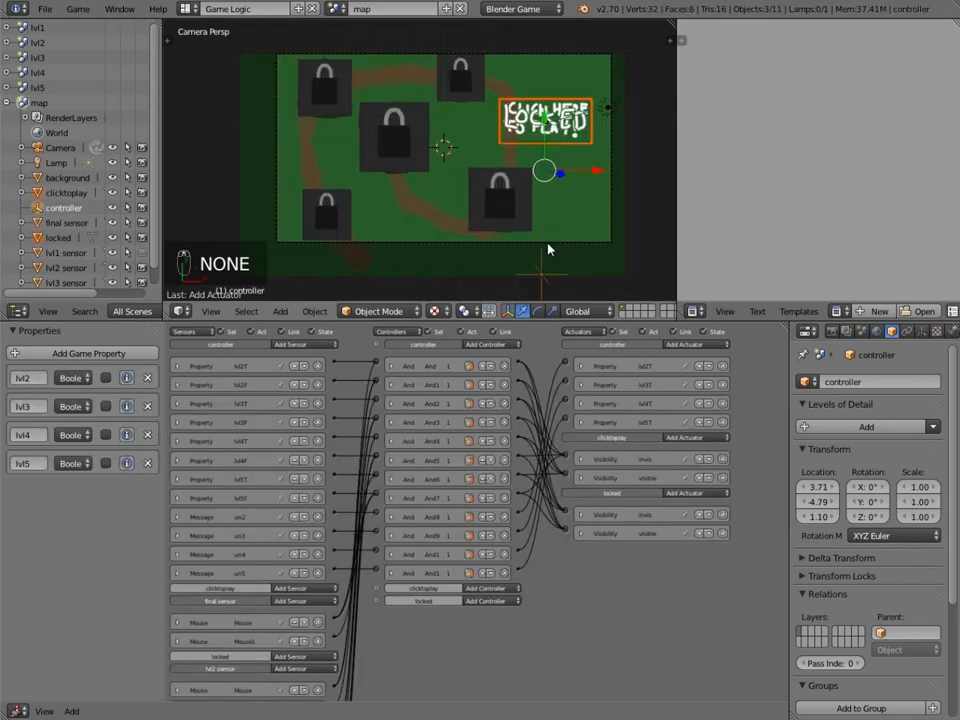
scroll(546, 240, "down", 1)
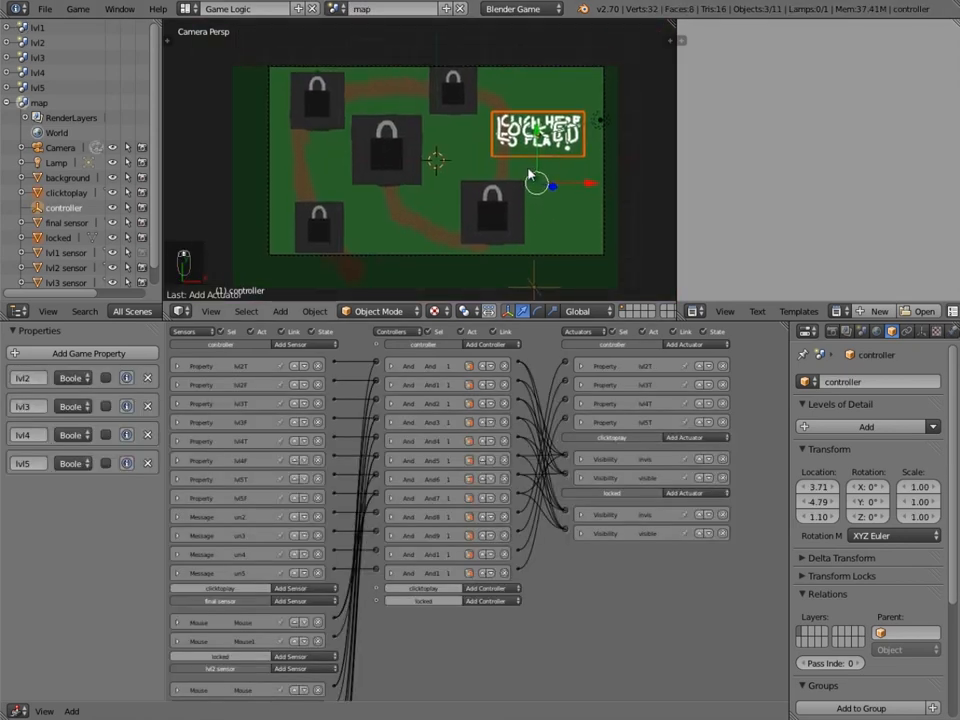
key("p")
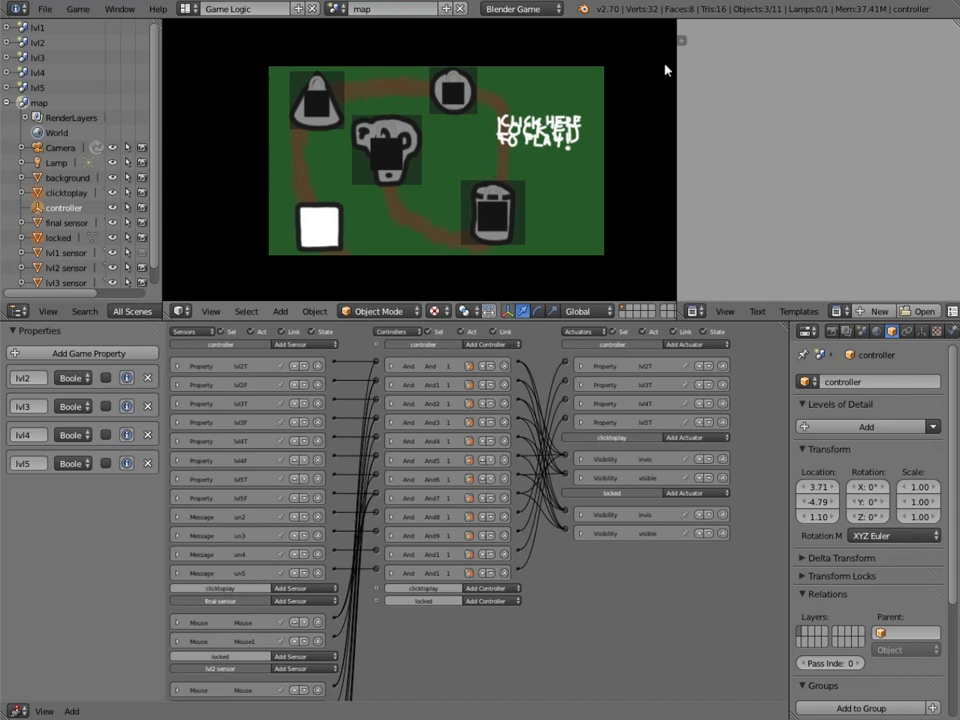
key("Escape")
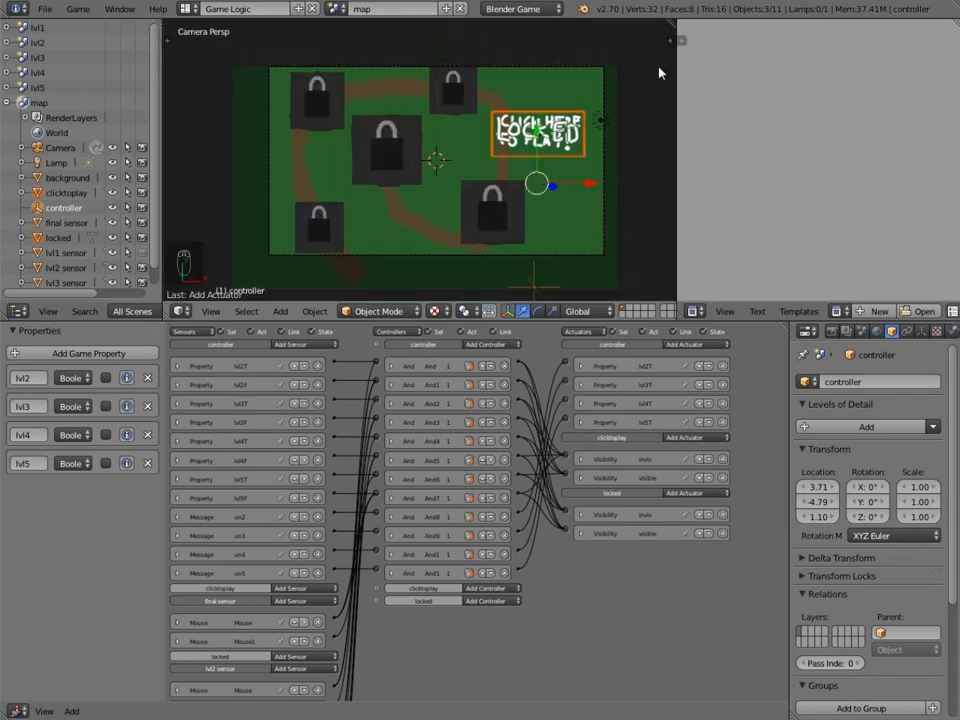
- Enable the Mouse Cursor display option for the map scene and test-run the game again
left_click(807, 330)
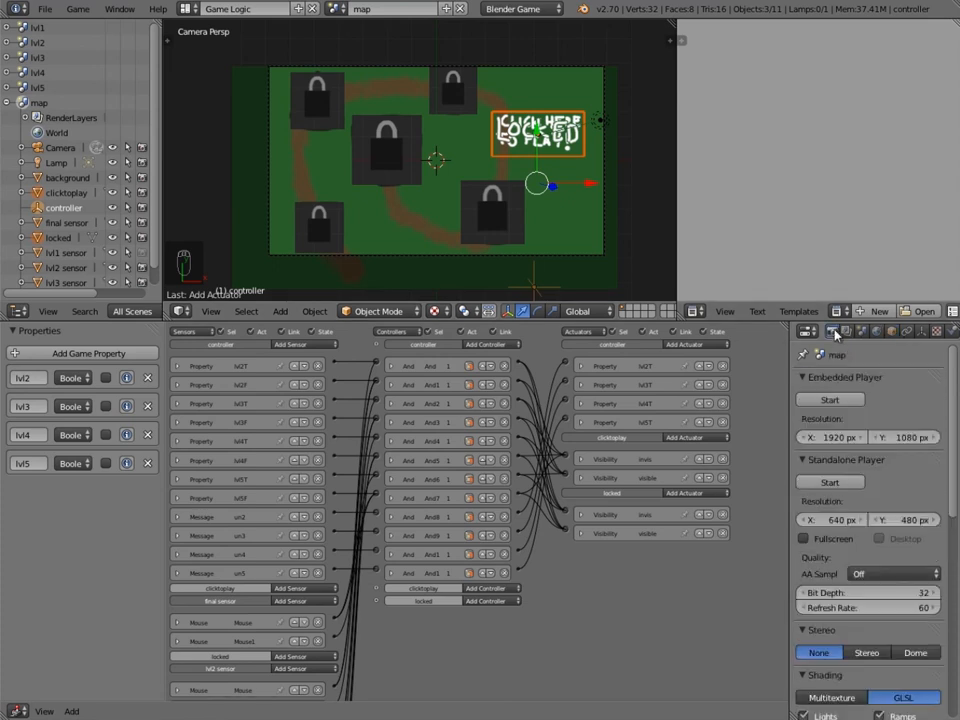
scroll(879, 613, "down", 3)
scroll(879, 613, "down", 8)
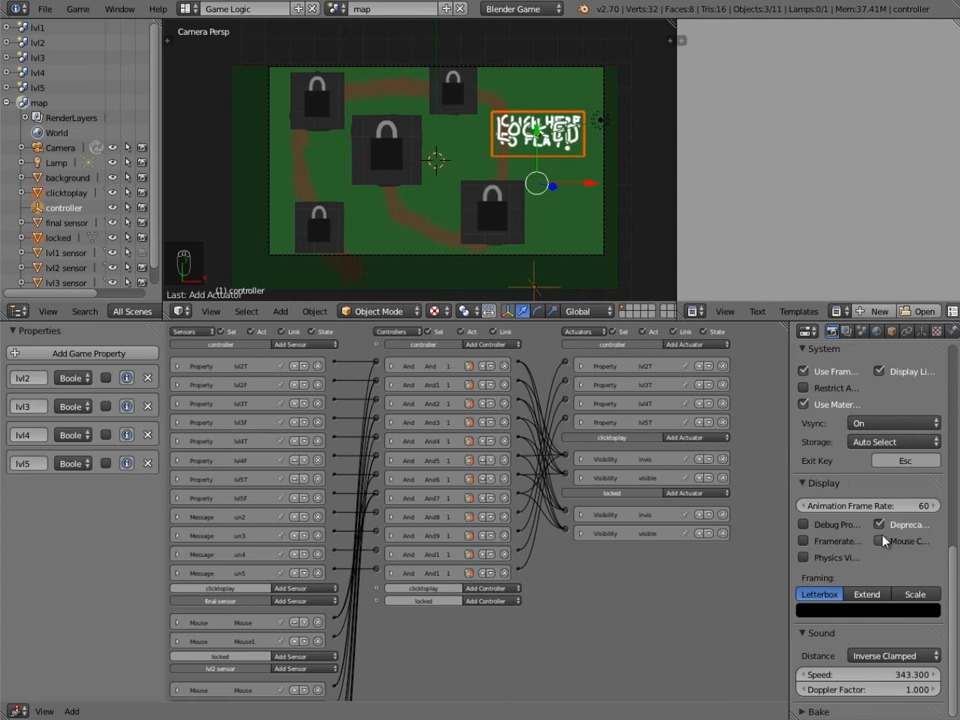
left_click_drag(791, 531, 706, 526)
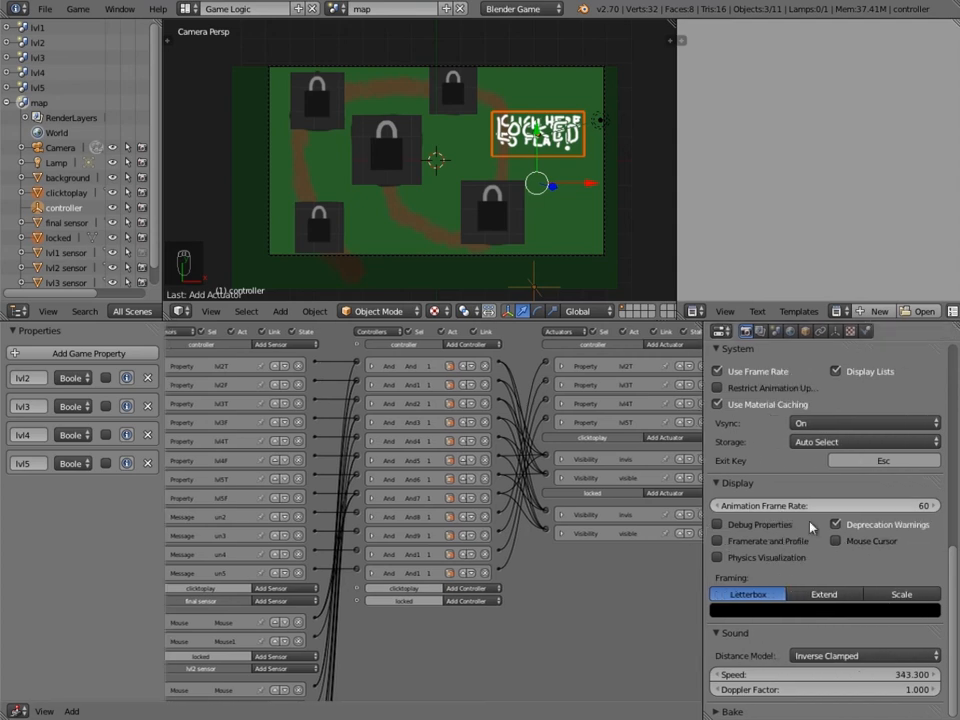
left_click(836, 542)
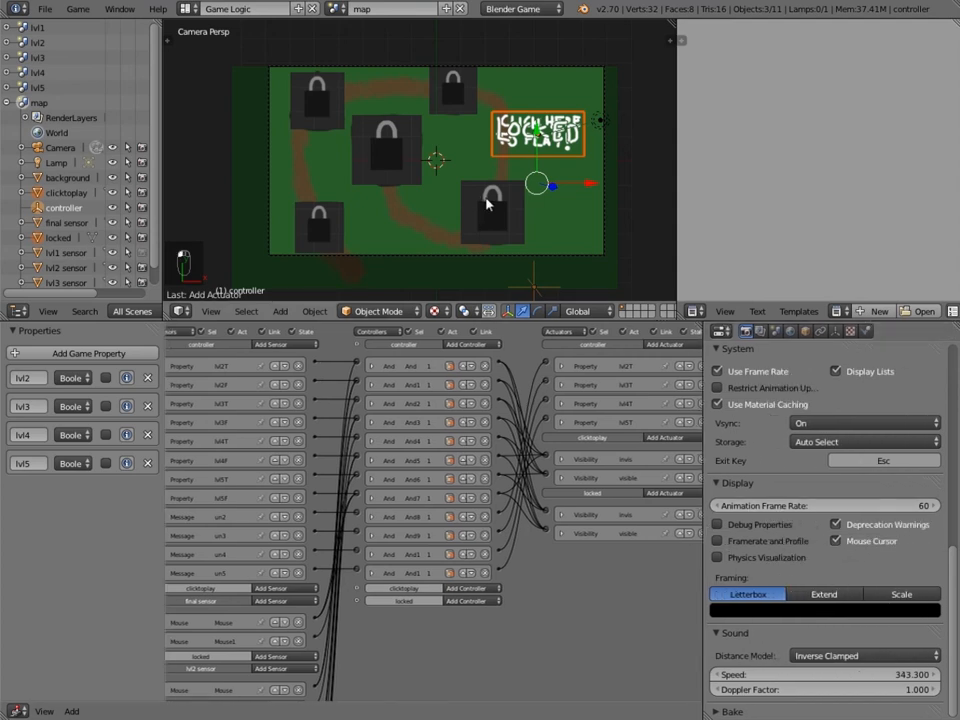
key("p")
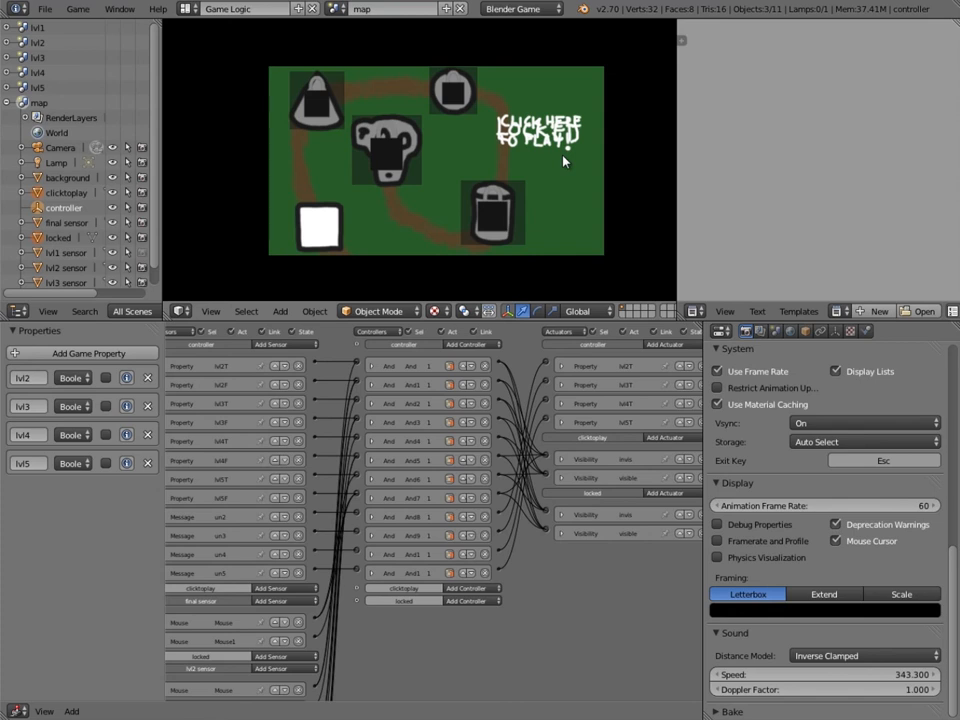
key("Escape")
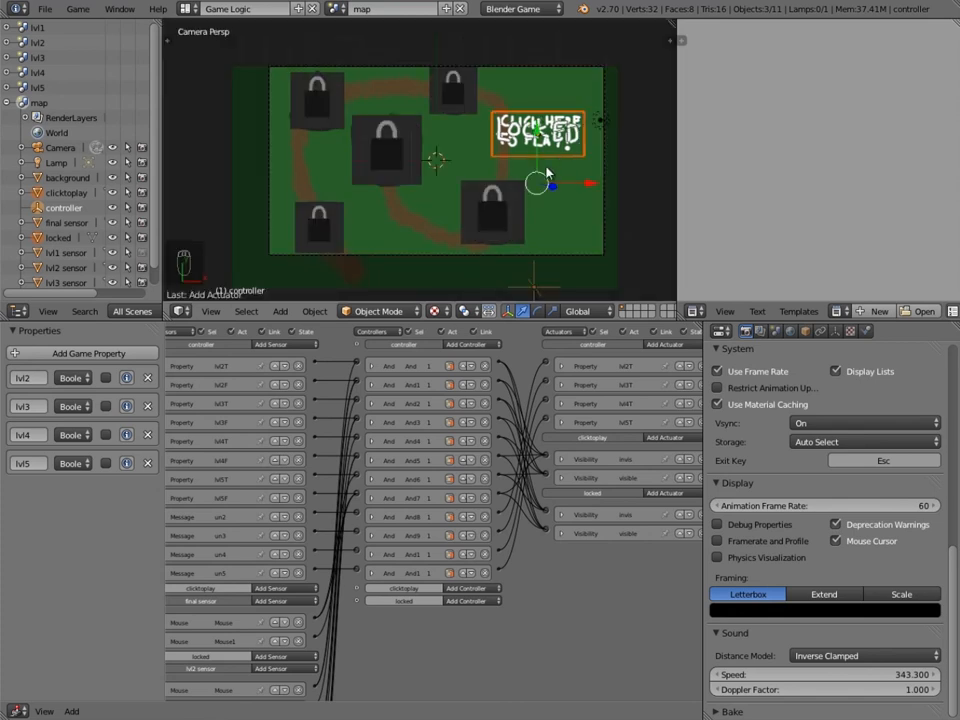
- Set the physics of both the locked and clicktoplay text objects to No Collision and make them invisible
right_click(540, 130)
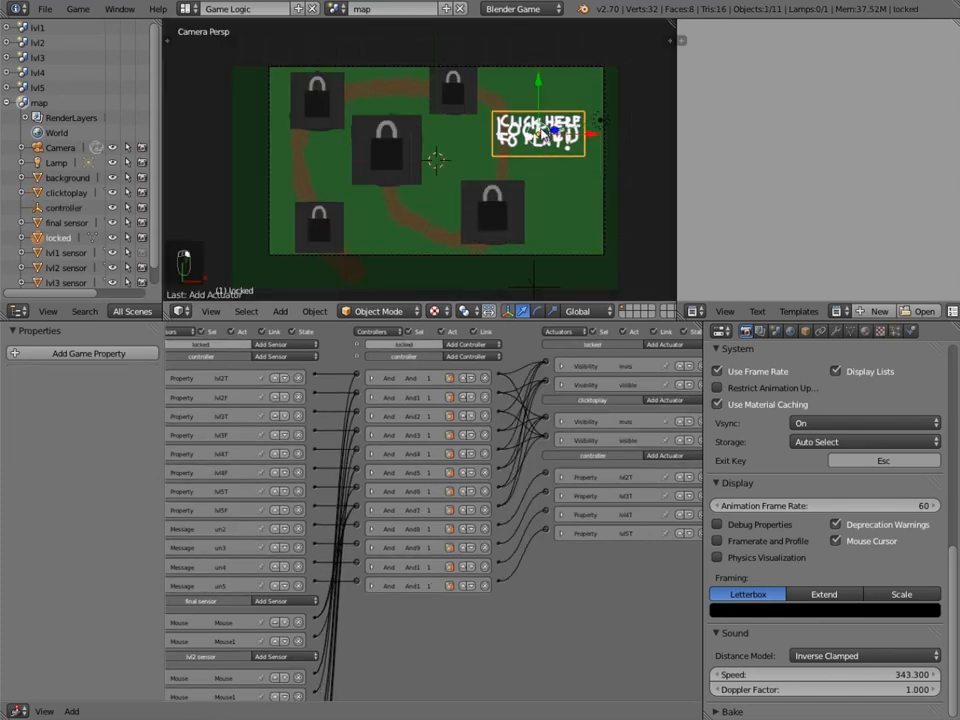
left_click(910, 330)
left_click(849, 400)
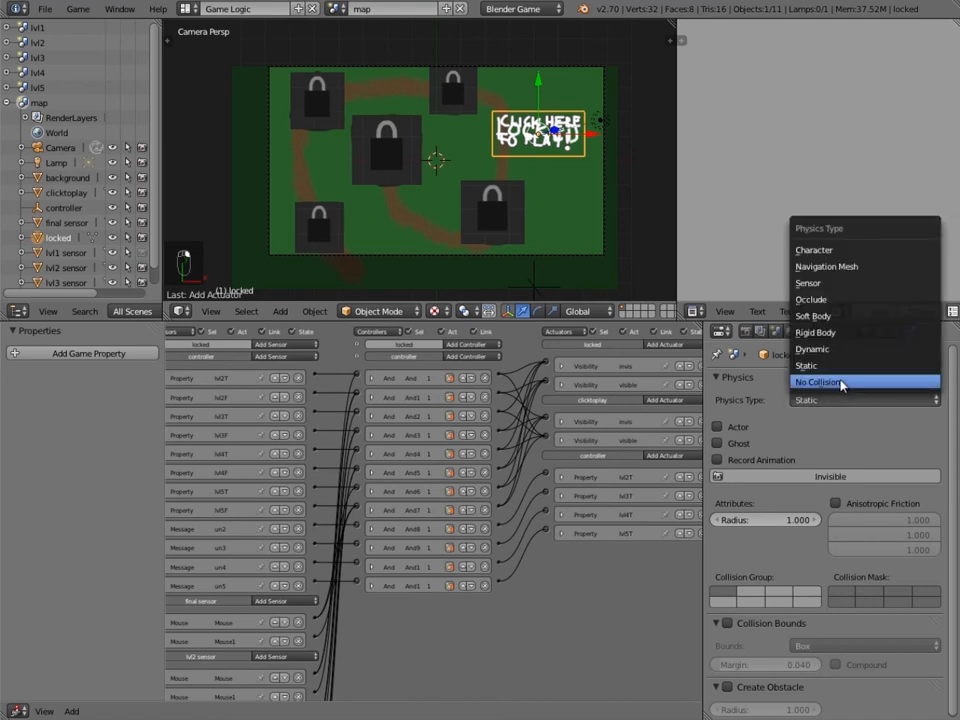
left_click(840, 385)
left_click(825, 427)
right_click(513, 135)
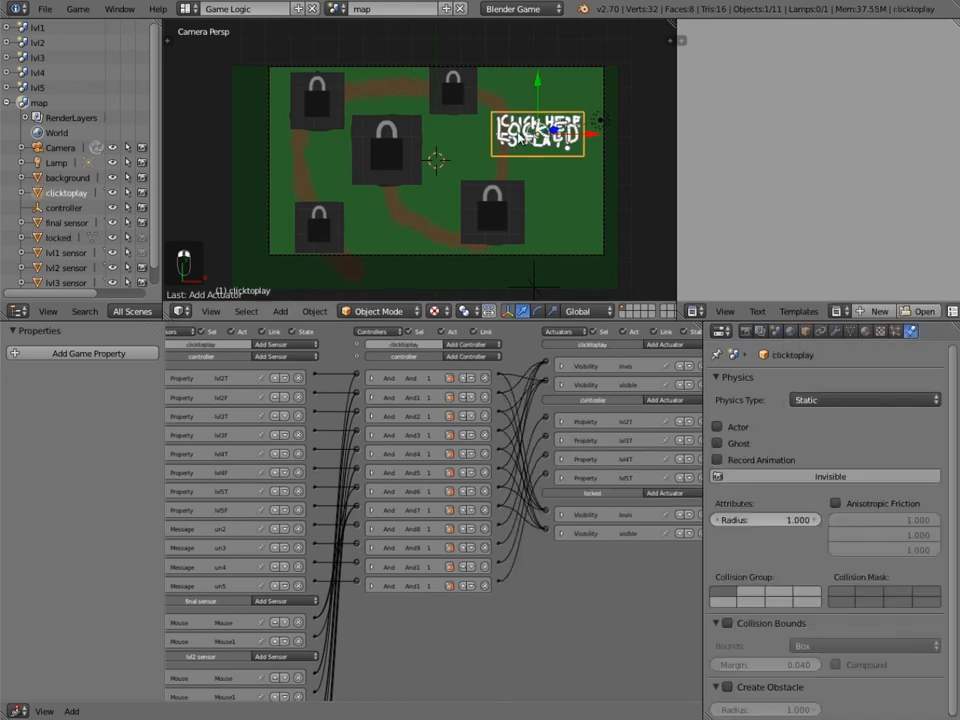
left_click(818, 400)
left_click(816, 385)
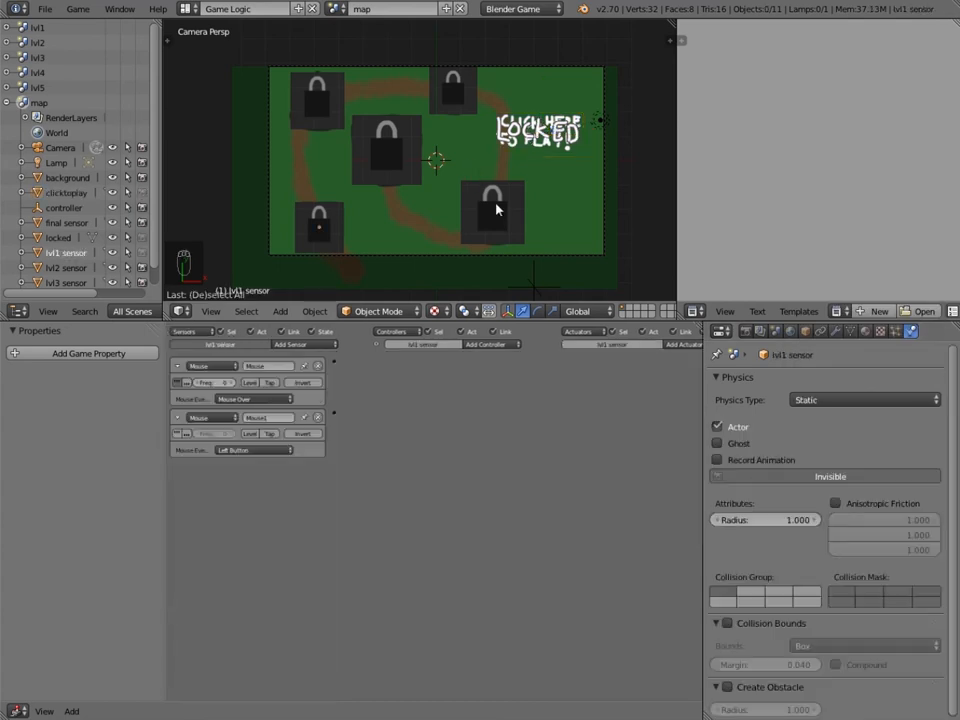
- With the lvl1 sensor and controller objects selected, add an And controller to controller and link lvl1 sensor's Mouse Over sensor to it
right_click(324, 231)
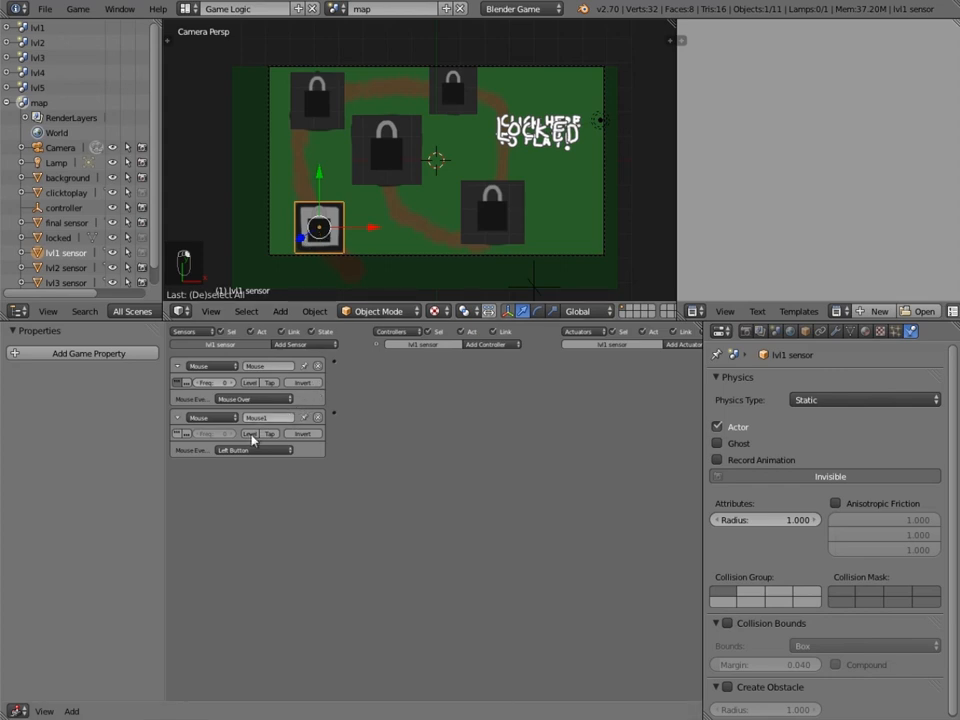
middle_click_drag(545, 236, 528, 142, "shift")
middle_click_drag(501, 184, 535, 151)
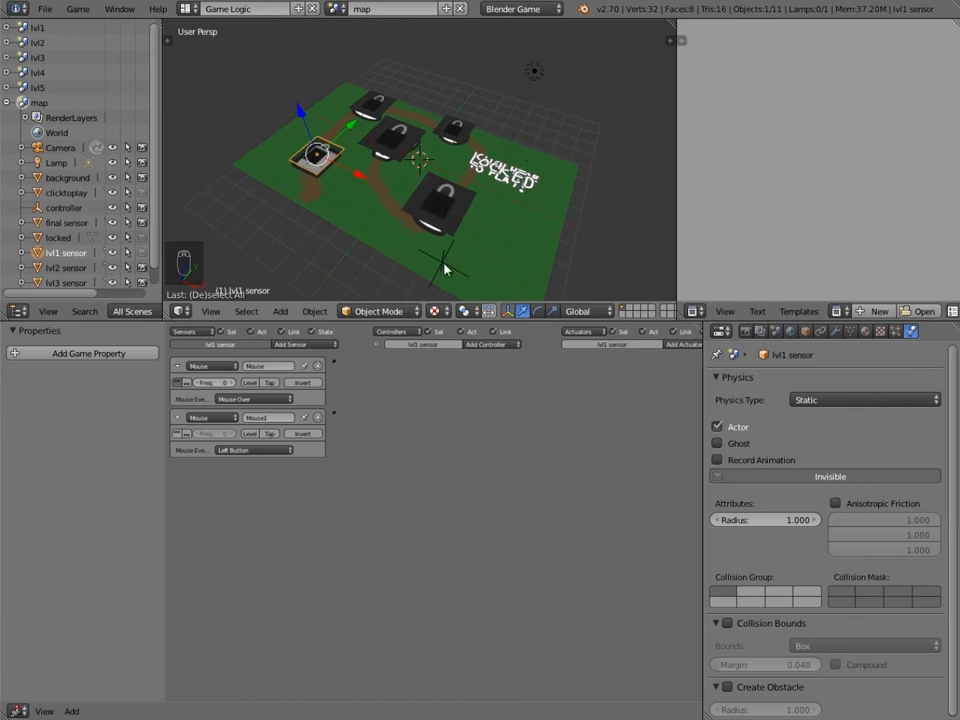
right_click(445, 267, "shift")
scroll(367, 549, "down", 5)
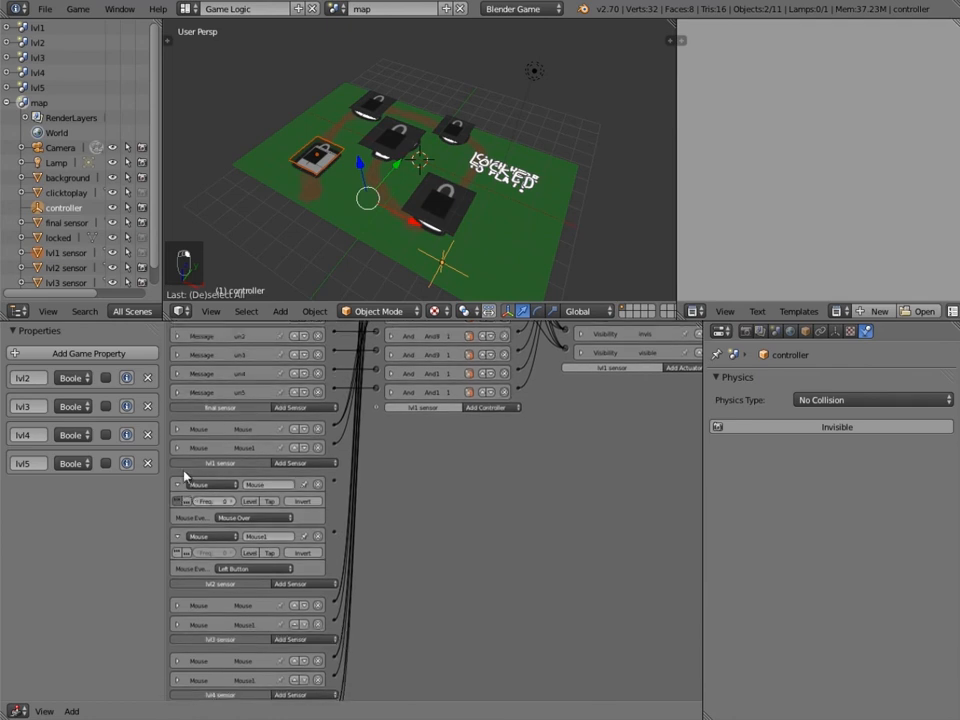
scroll(440, 413, "up", 5)
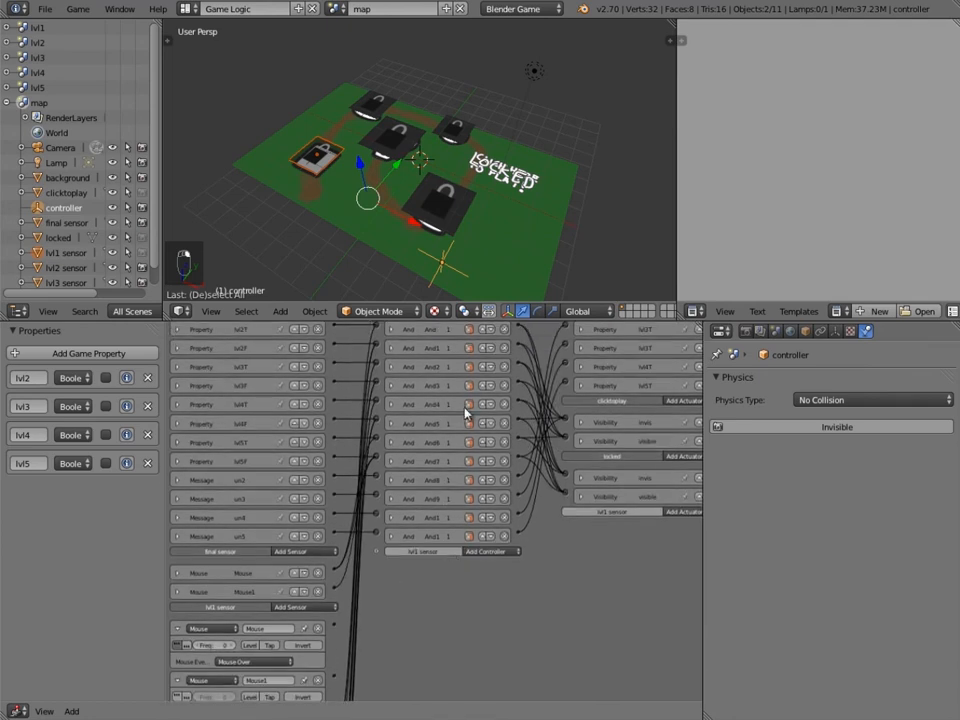
left_click(482, 344)
left_click(478, 362)
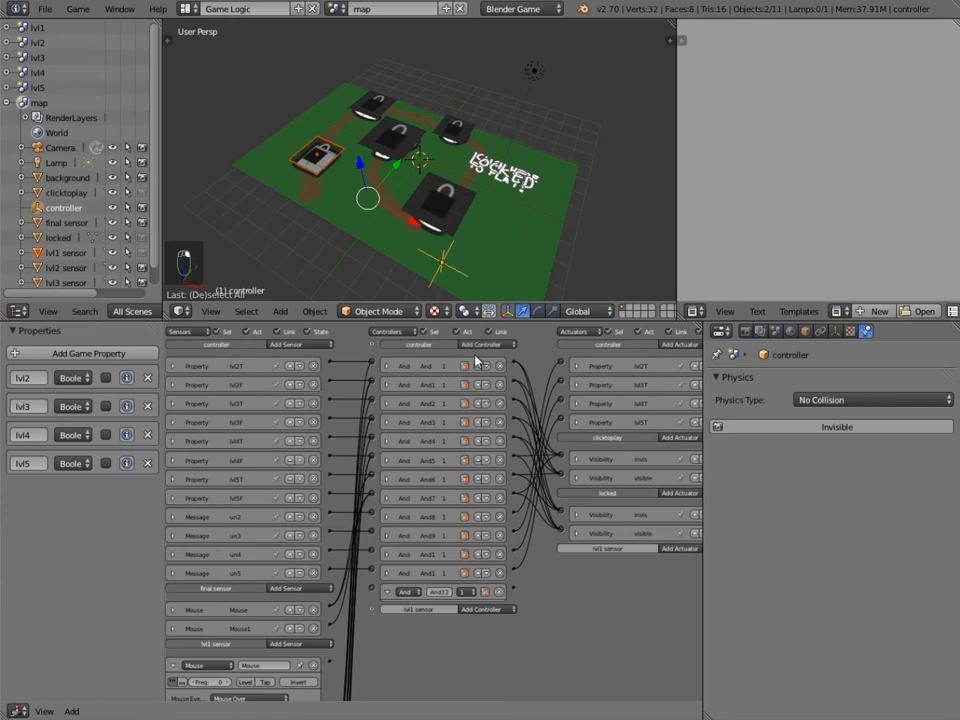
scroll(400, 562, "down", 3)
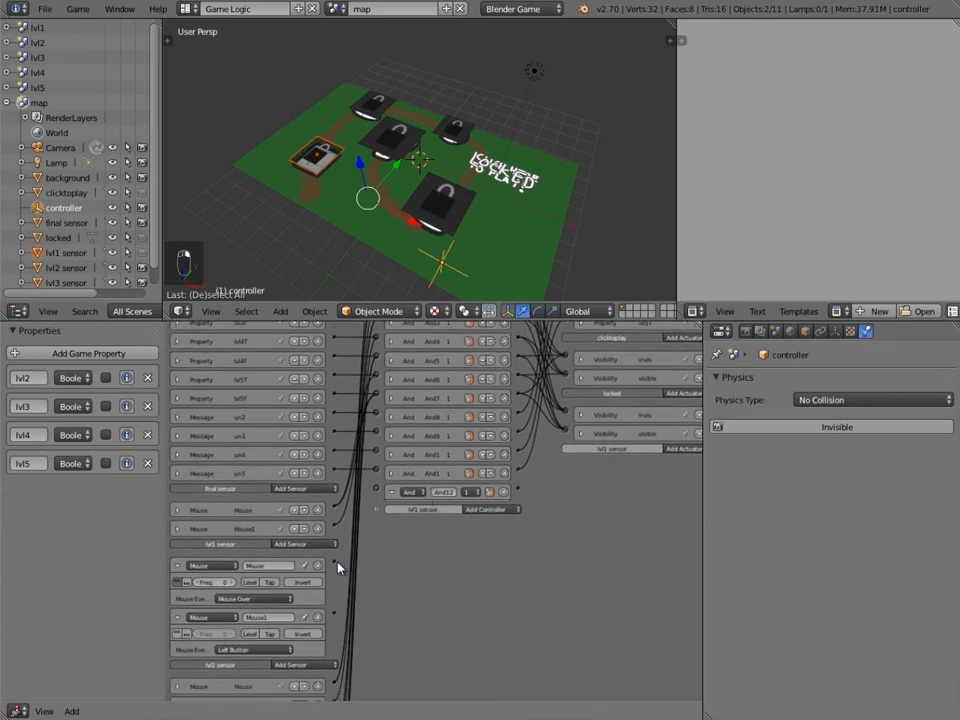
left_click_drag(383, 520, 377, 495)
scroll(377, 495, "up", 1)
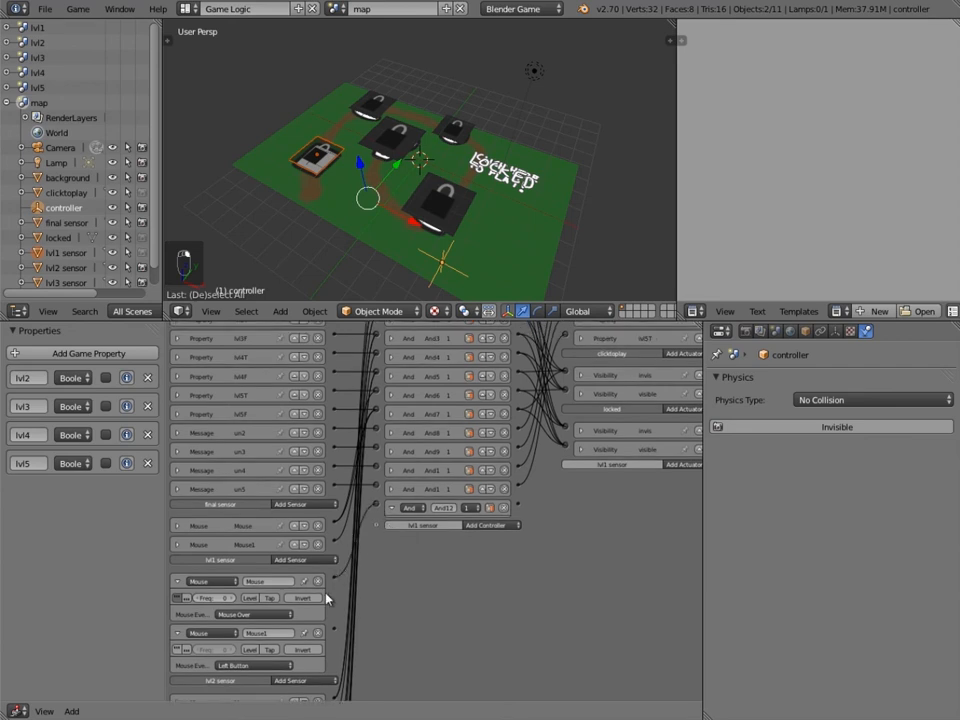
- Link the new And controller to clicktoplay's visible actuator and locked's invis actuator, and collapse it
scroll(575, 503, "up", 3)
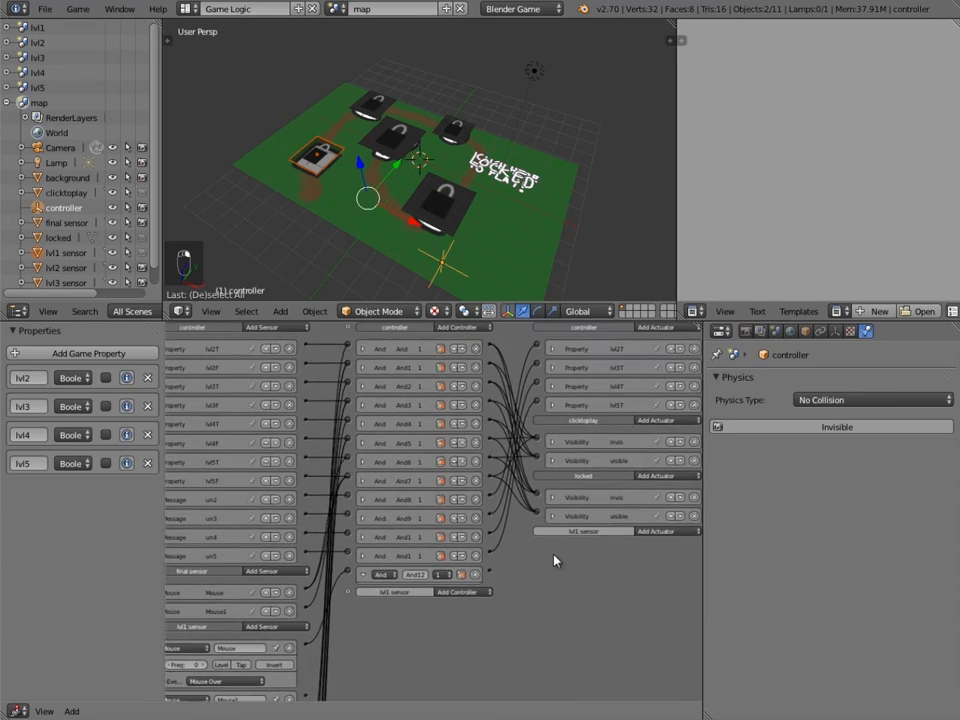
left_click_drag(489, 574, 536, 462)
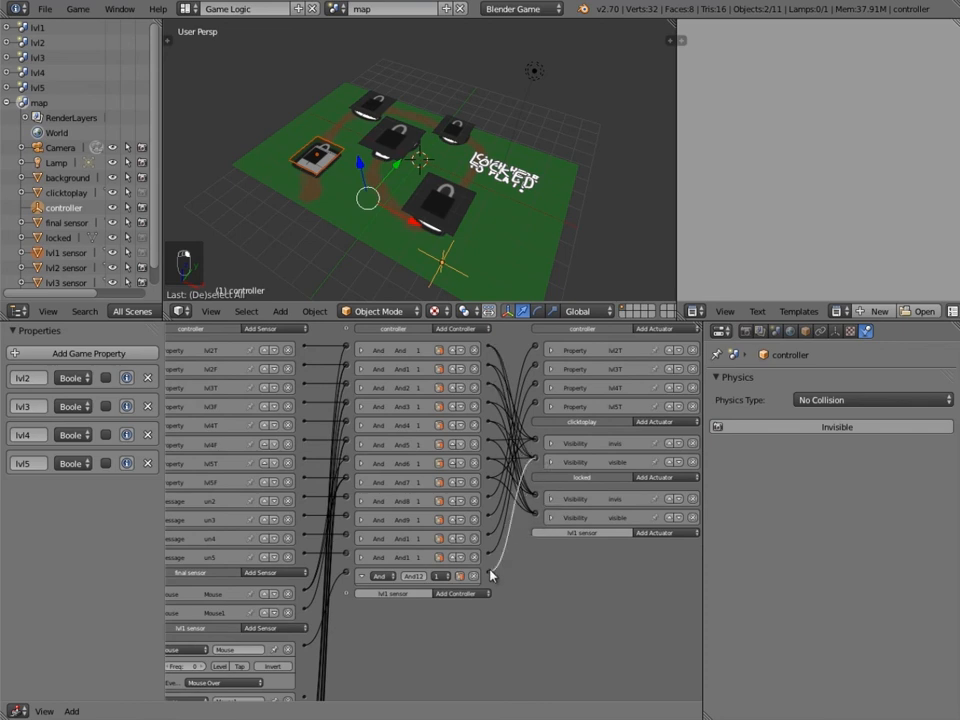
left_click_drag(490, 574, 537, 498)
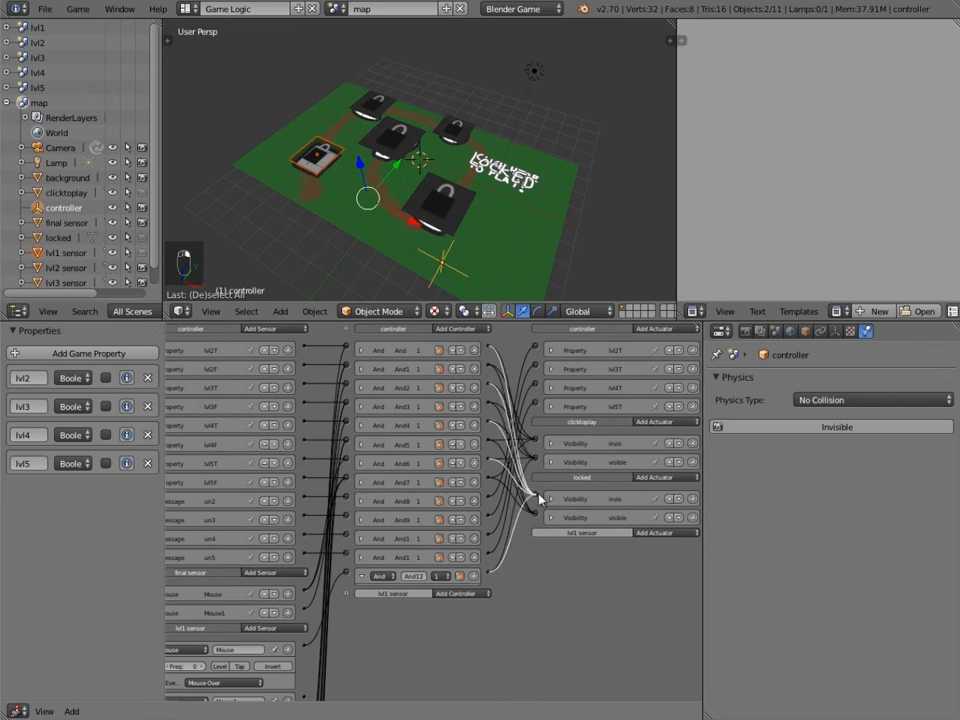
scroll(438, 580, "down", 3)
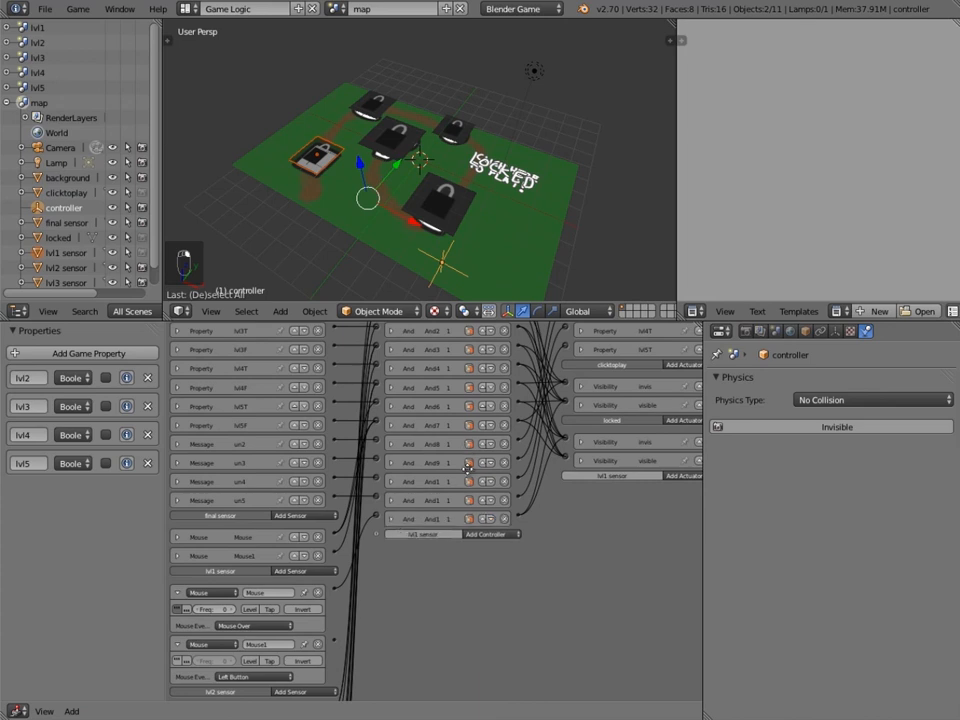
- Add another And controller to controller, link lvl1 sensor's Left Button and Mouse Over sensors to it, and collapse it
scroll(467, 468, "up", 3)
left_click(467, 344)
left_click(470, 362)
scroll(356, 660, "down", 4)
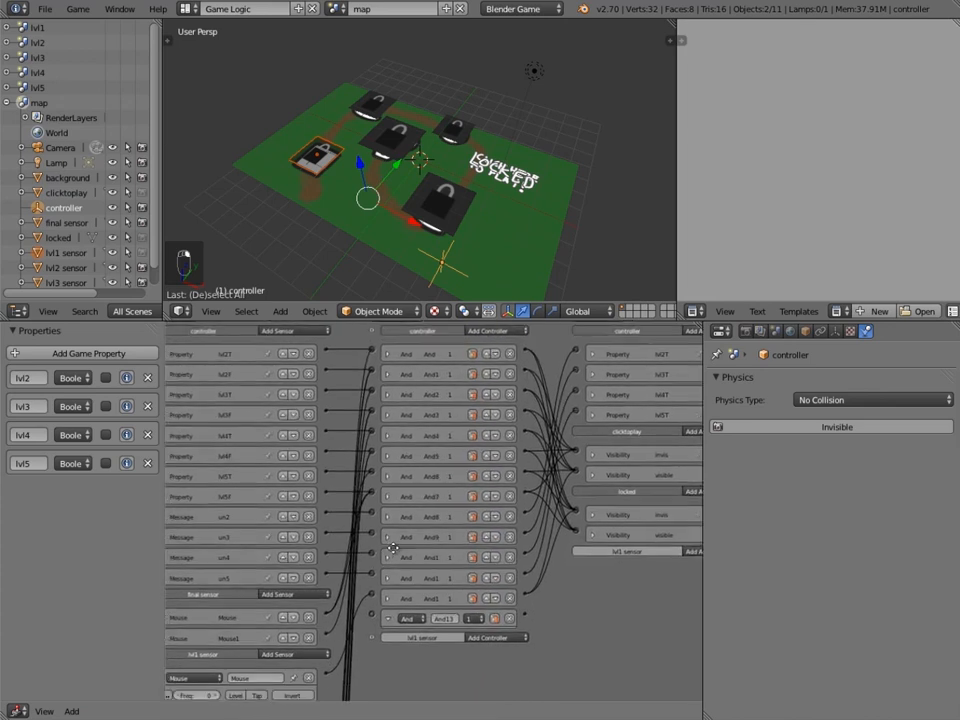
left_click_drag(347, 649, 396, 547)
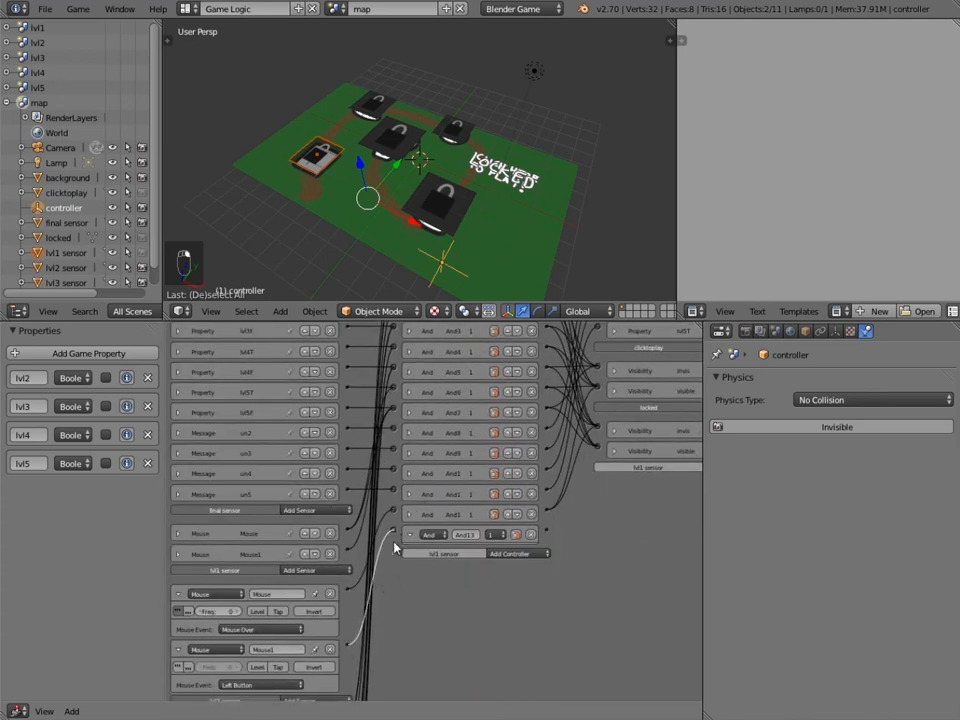
left_click_drag(347, 594, 395, 536)
left_click(409, 535)
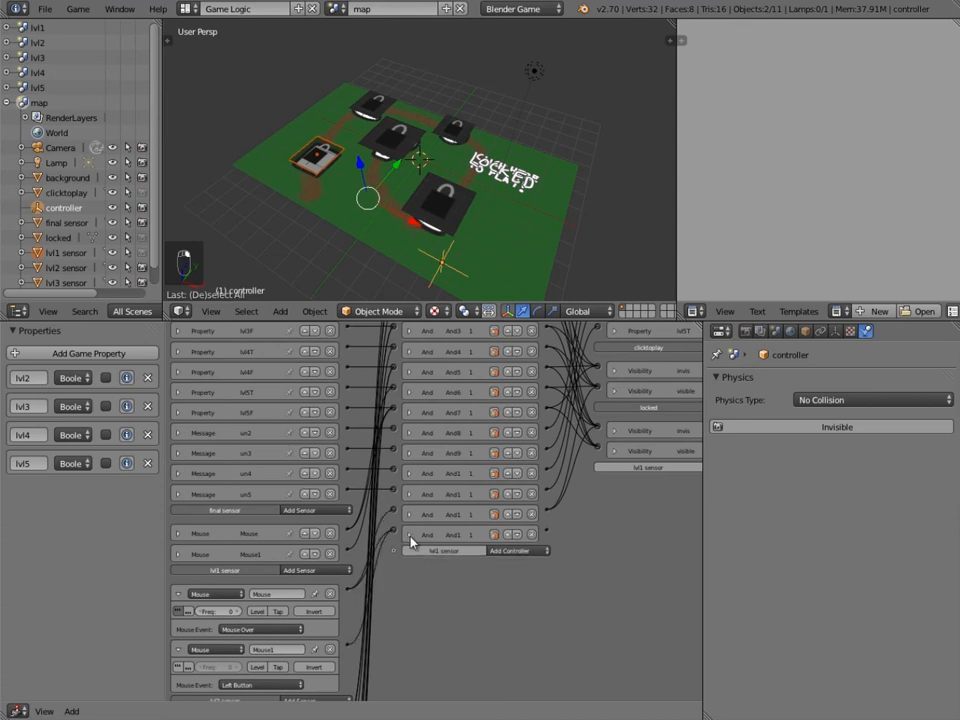
- Select only the controller object and add five Scene actuators to it
scroll(521, 418, "up", 2)
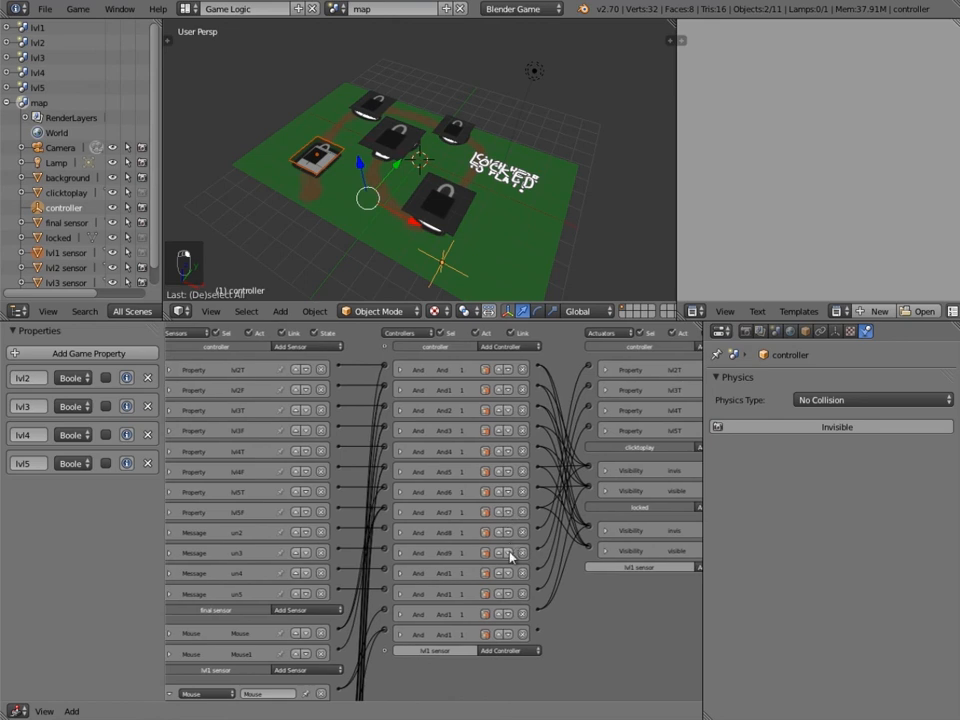
scroll(519, 501, "right", 3, "ctrl")
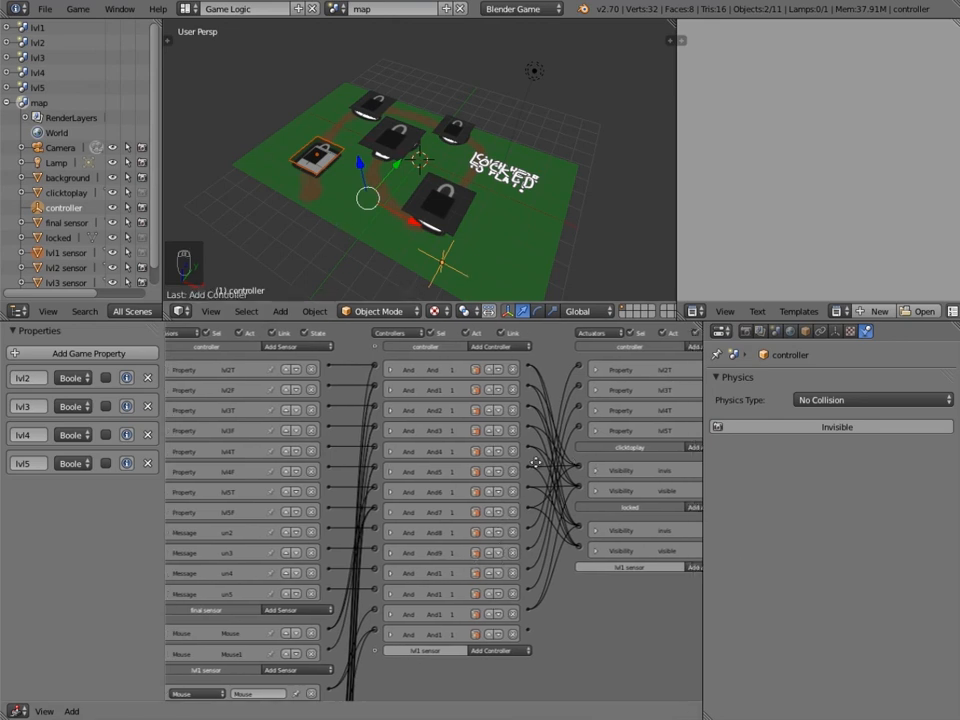
right_click(446, 260)
right_click(442, 261)
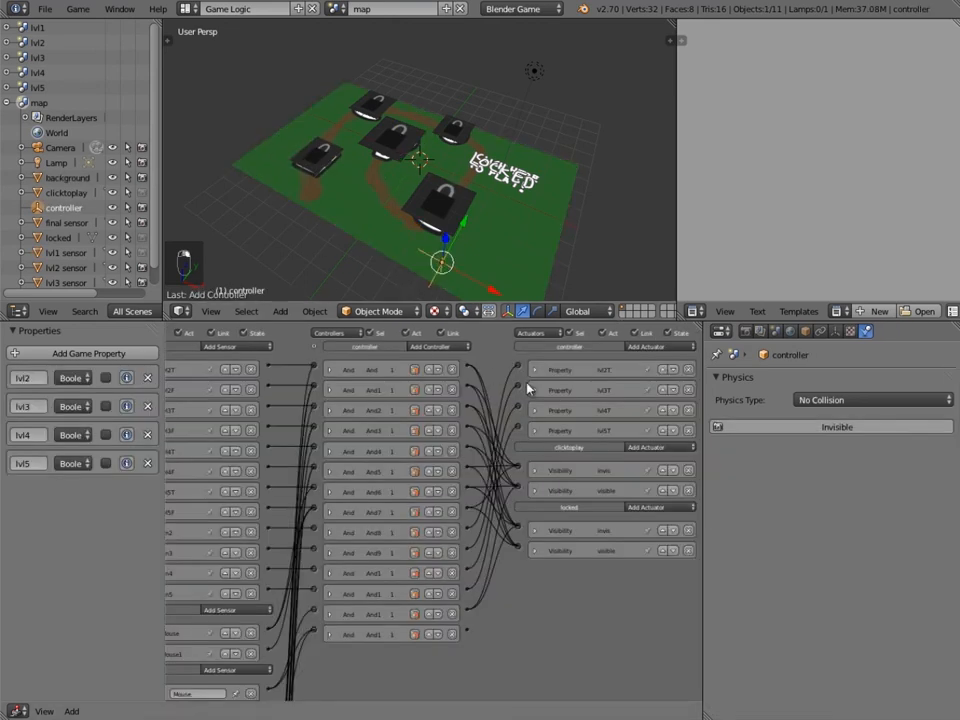
left_click(639, 347)
right_click(645, 534)
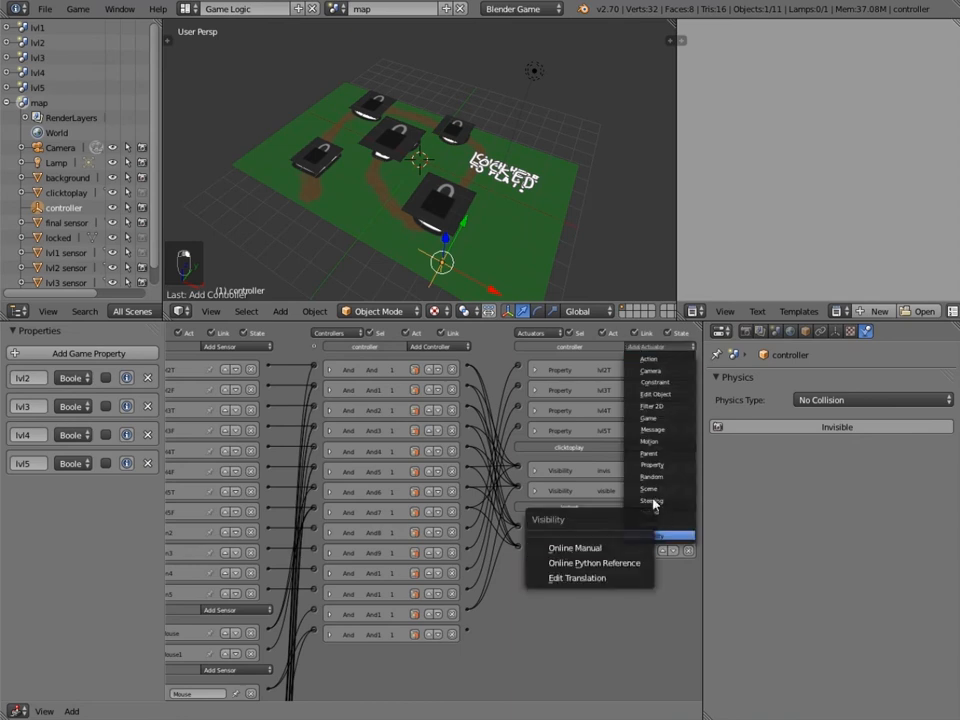
left_click(650, 489)
left_click(643, 347)
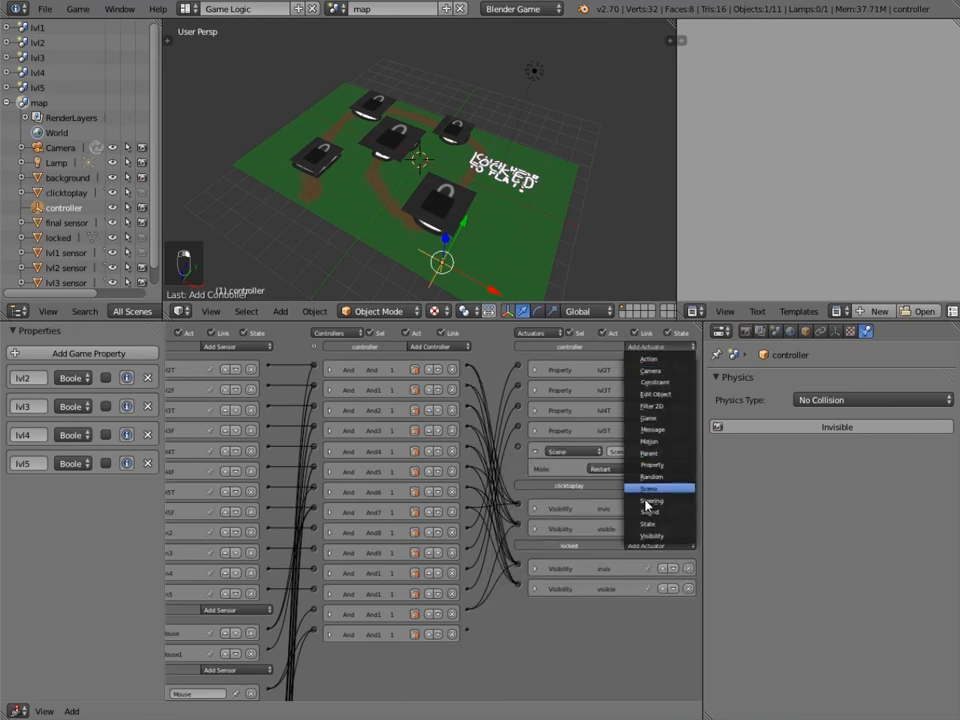
left_click(647, 489)
left_click(640, 347)
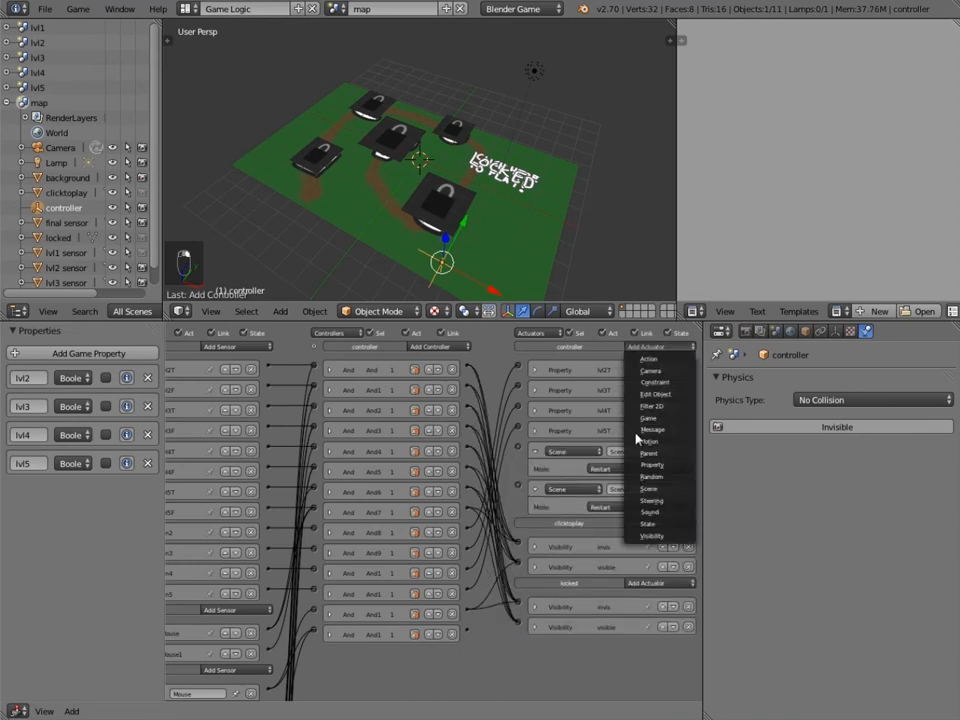
left_click(648, 489)
left_click(643, 347)
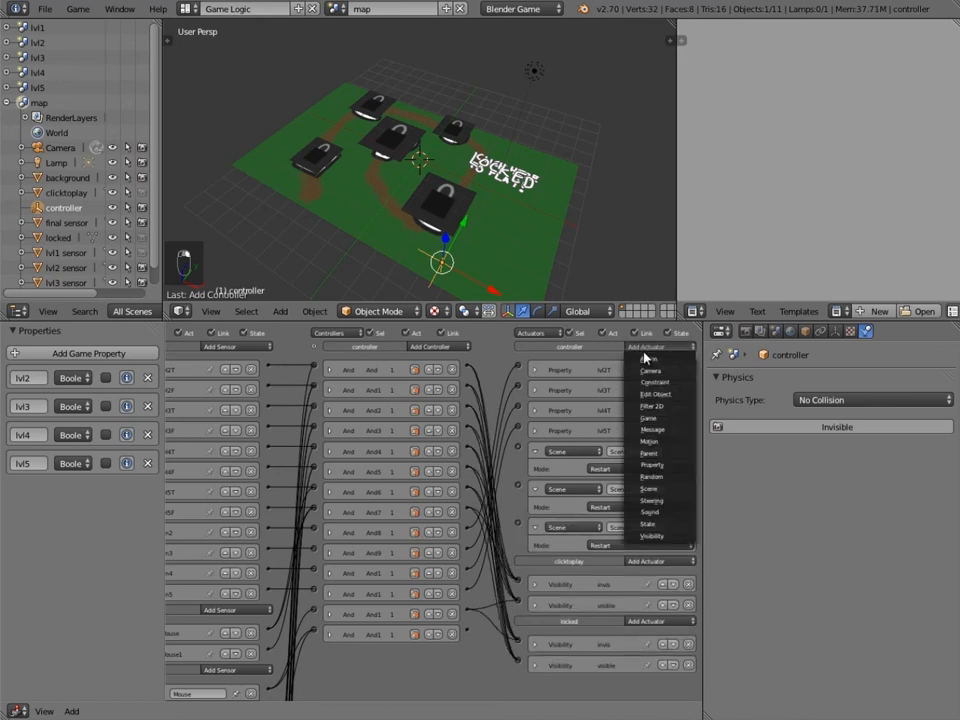
left_click(651, 488)
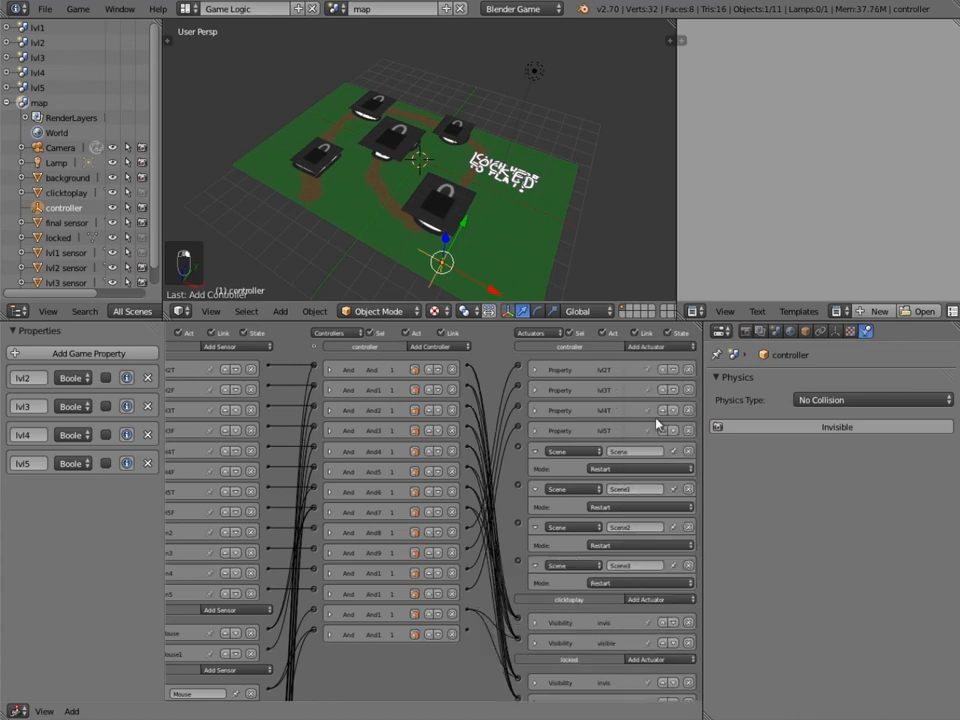
left_click(665, 349)
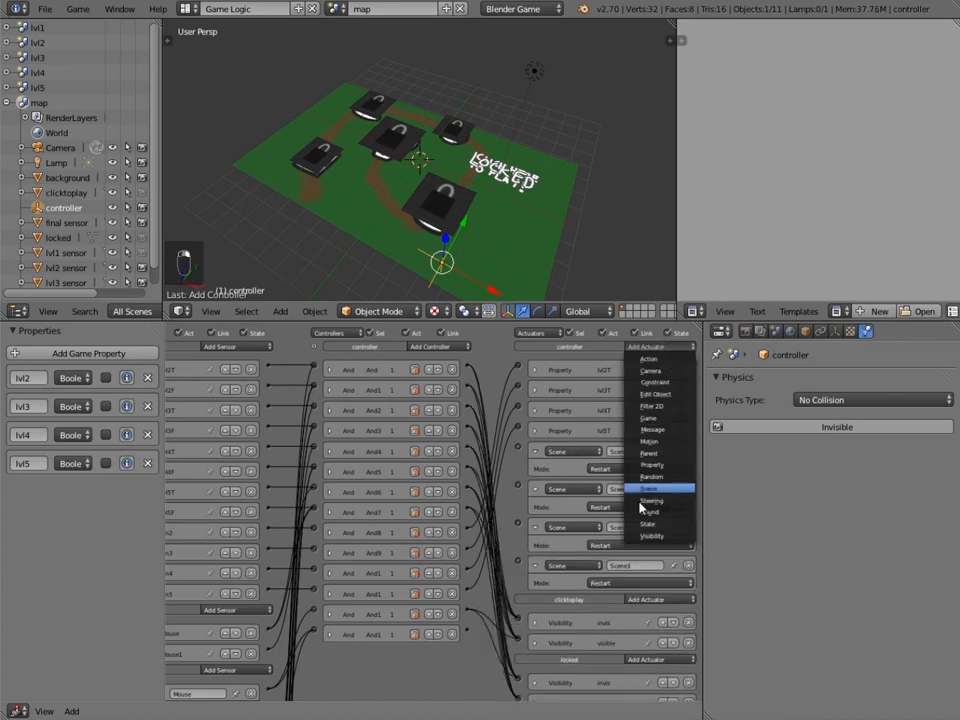
left_click(645, 488)
- Set the mode of all five Scene actuators on controller to Set Scene
left_click(601, 466)
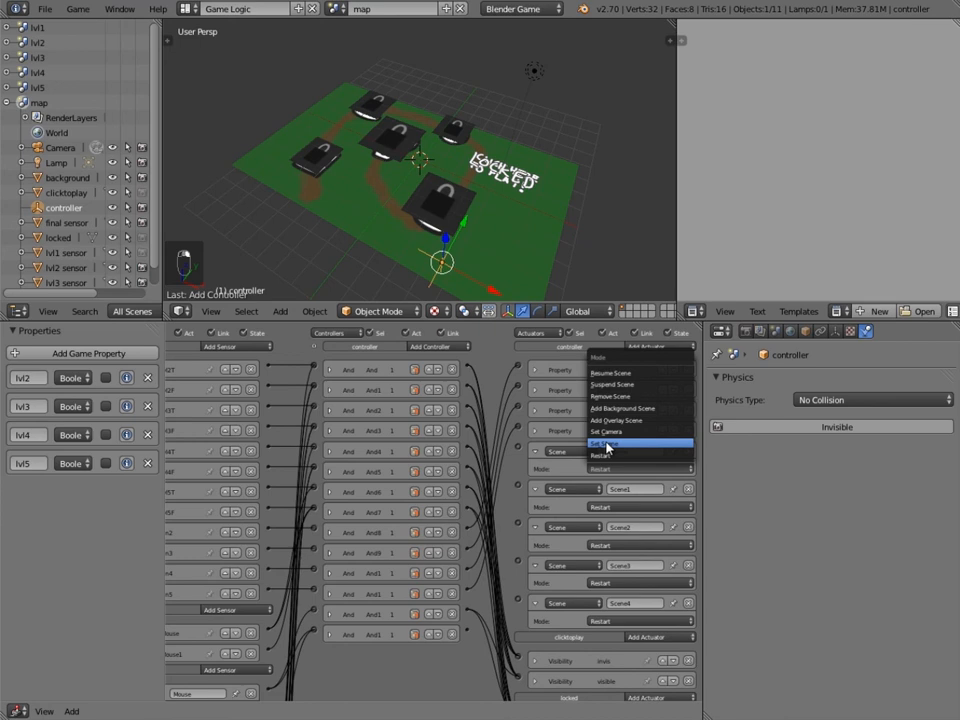
left_click(603, 443)
left_click(610, 520)
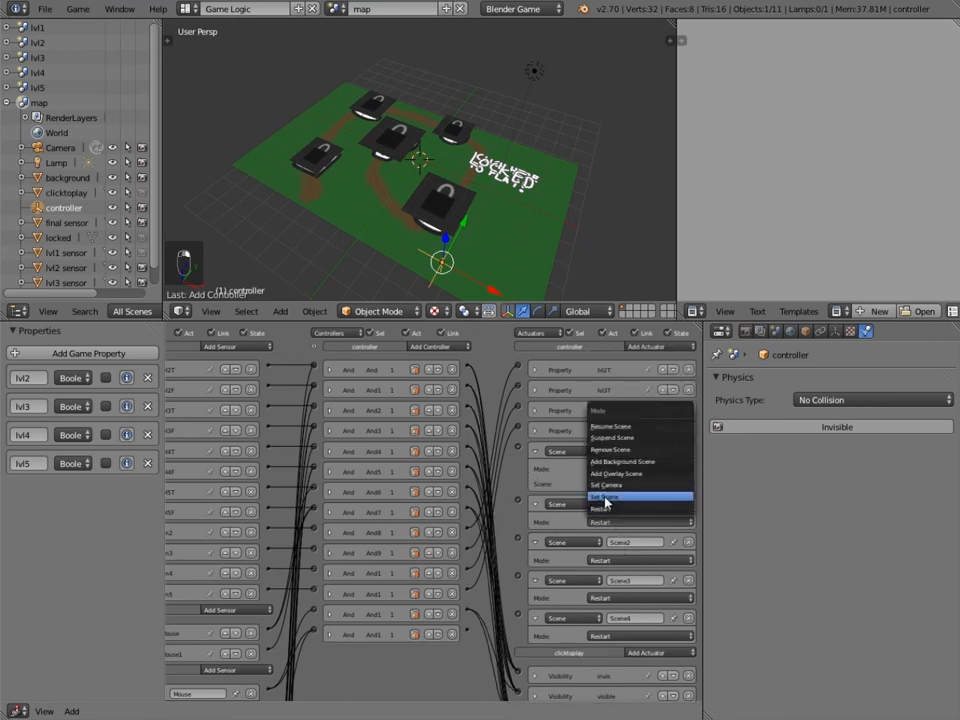
left_click(606, 497)
left_click(608, 574)
left_click(607, 549)
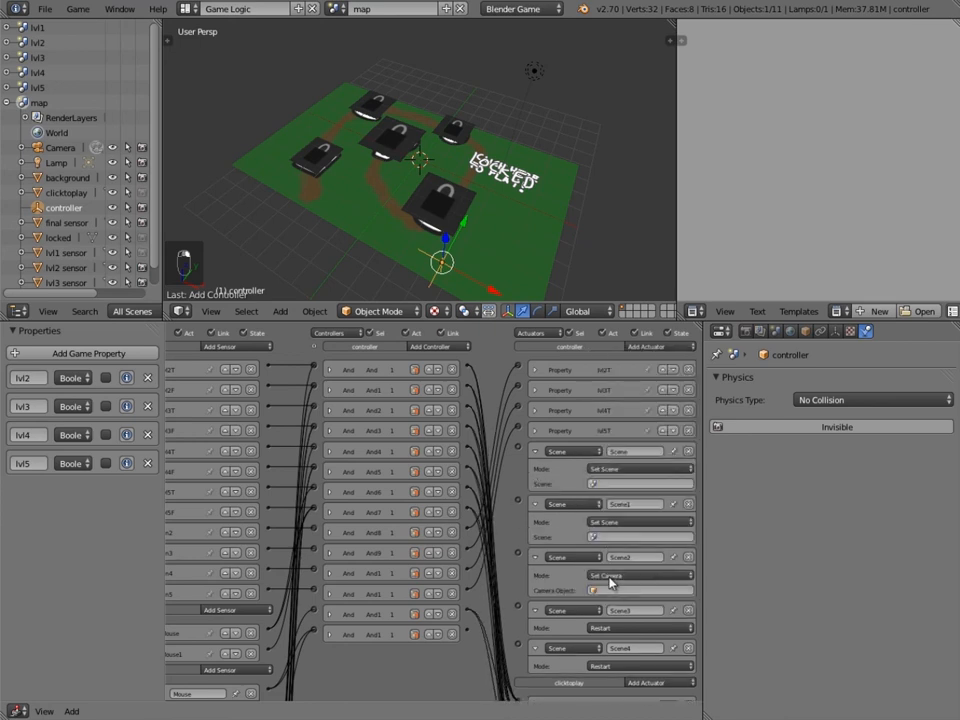
left_click(606, 575)
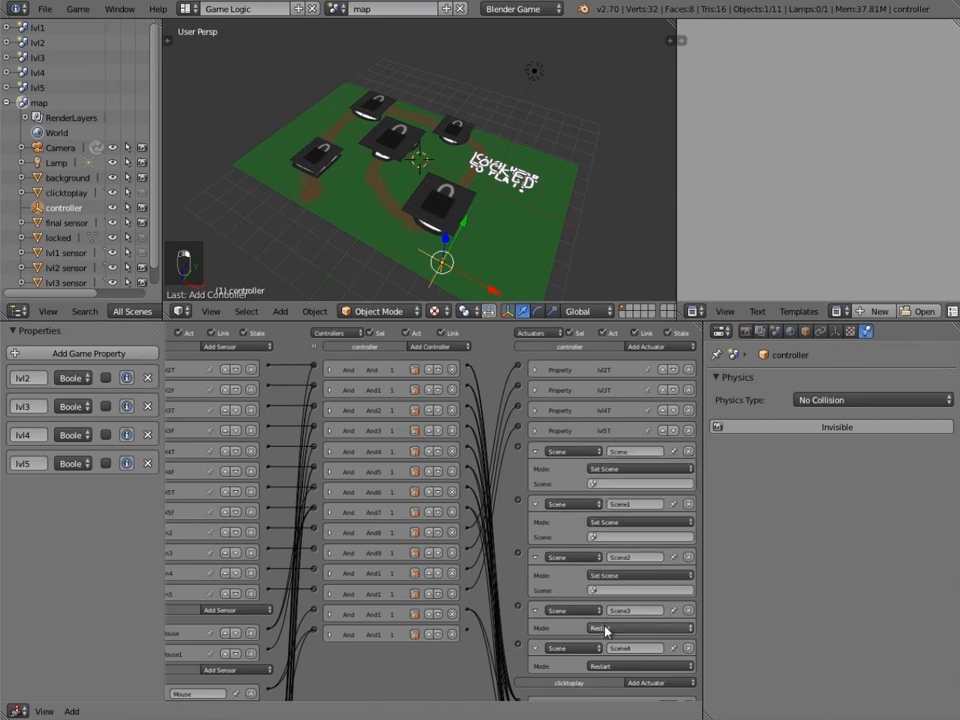
left_click(606, 628)
left_click(611, 601)
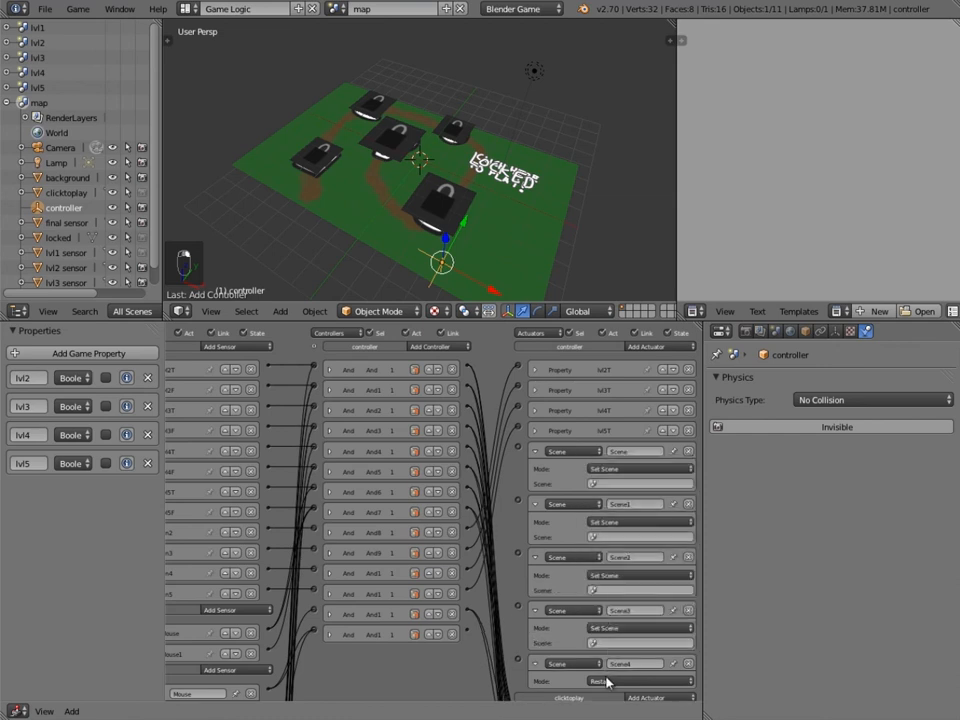
left_click(611, 681)
left_click(615, 662)
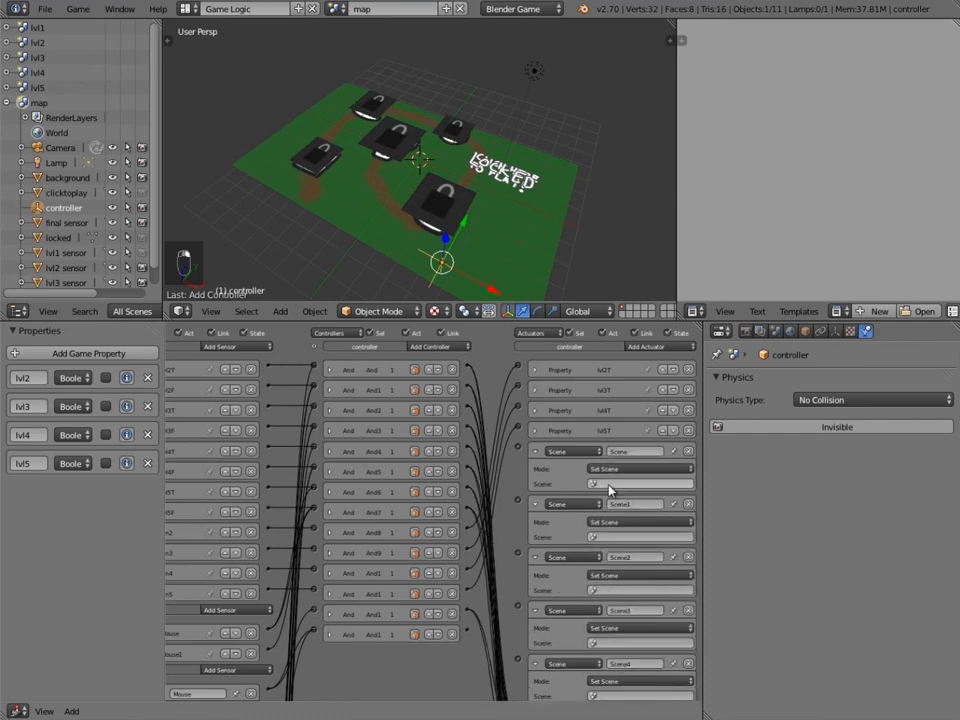
- Assign scene lvl1 to controller's first Scene actuator and name the actuator lvl1
left_click(622, 482)
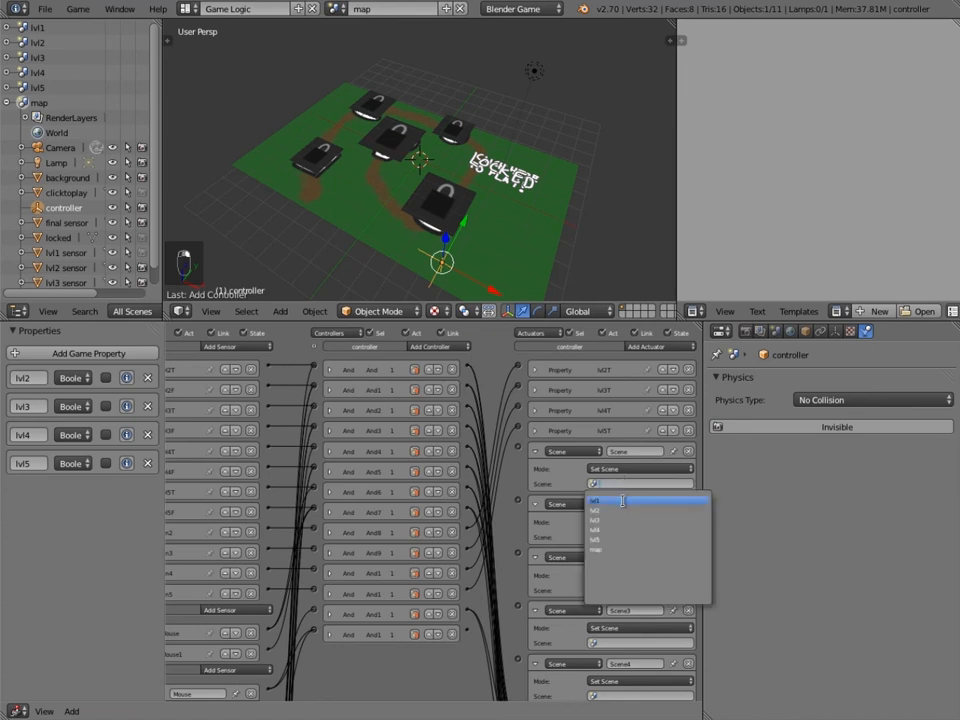
left_click(618, 500)
left_click(632, 451)
type("lvl1")
key("Return")
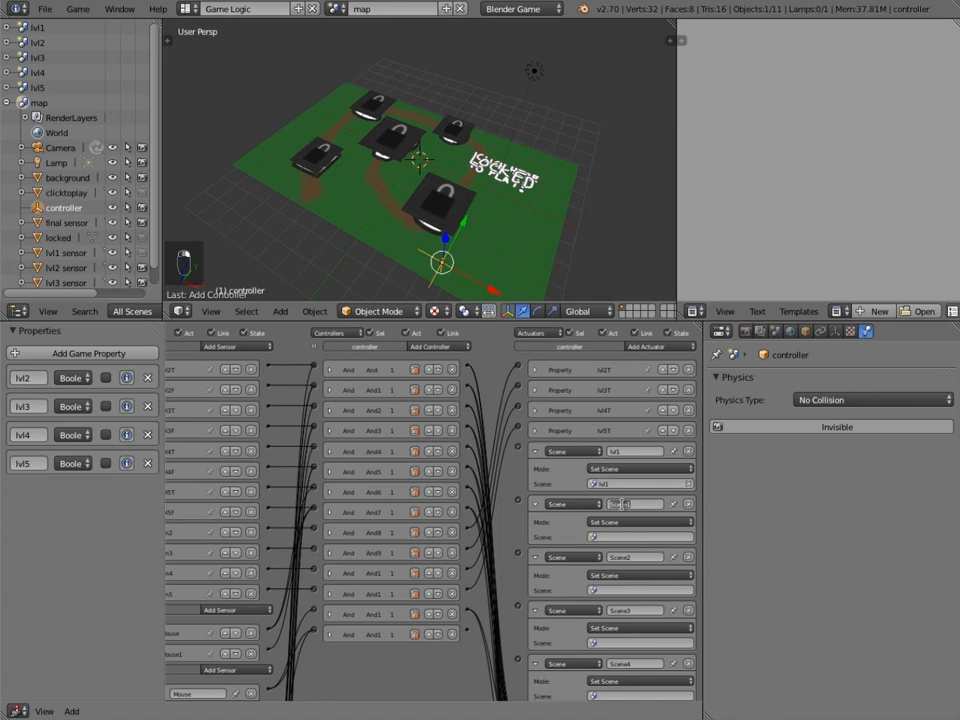
- Name the remaining four Scene actuators lvl2, lvl3, lvl4 and lvl5 in order
left_click(620, 504)
type("lvl2")
key("Return")
left_click(636, 555)
type("lvl3")
key("Return")
left_click(621, 609)
type("lvl4")
key("Return")
left_click(618, 662)
type("lvl5")
key("Return")
- Assign scenes lvl2, lvl3, lvl4 and lvl5 to the Scene actuators of the same names
left_click(614, 536)
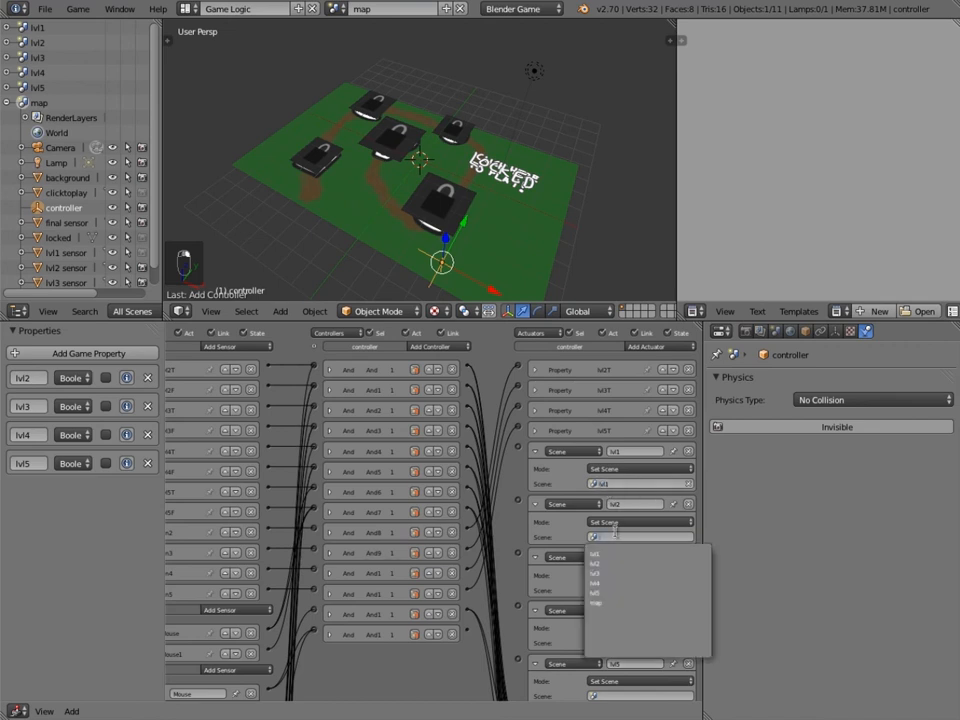
left_click(614, 563)
left_click(614, 590)
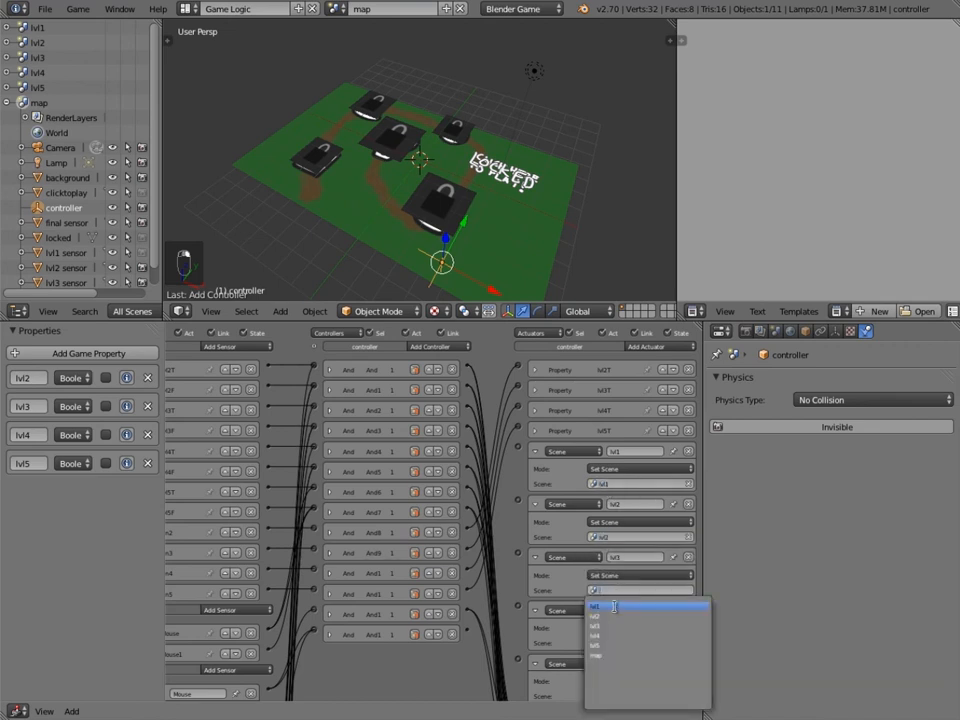
left_click(614, 625)
left_click(614, 643)
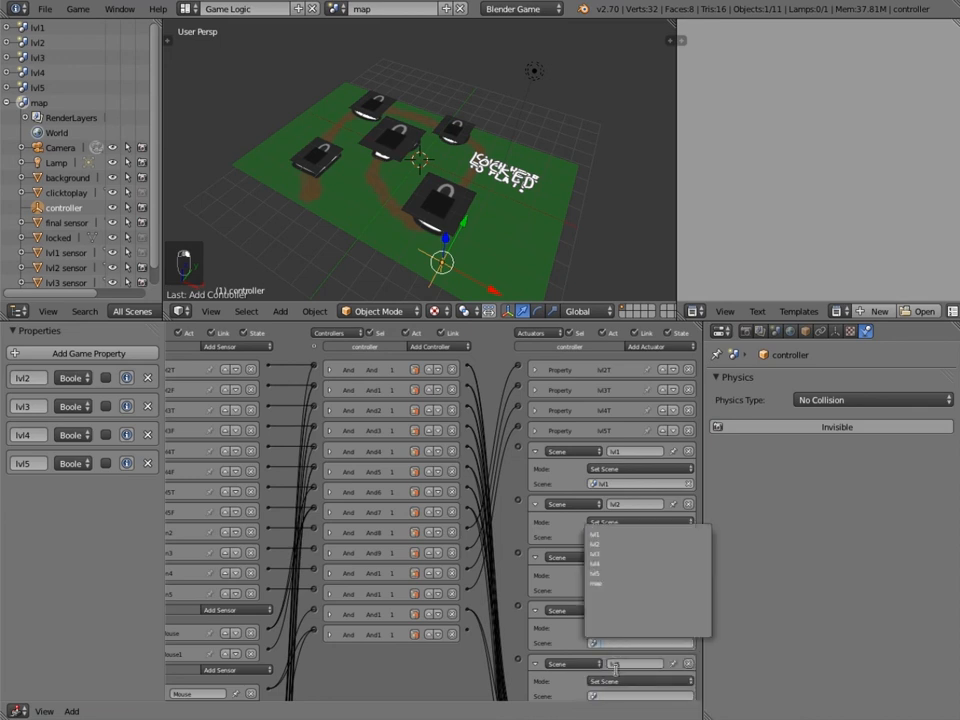
left_click(609, 563)
scroll(615, 600, "down", 3)
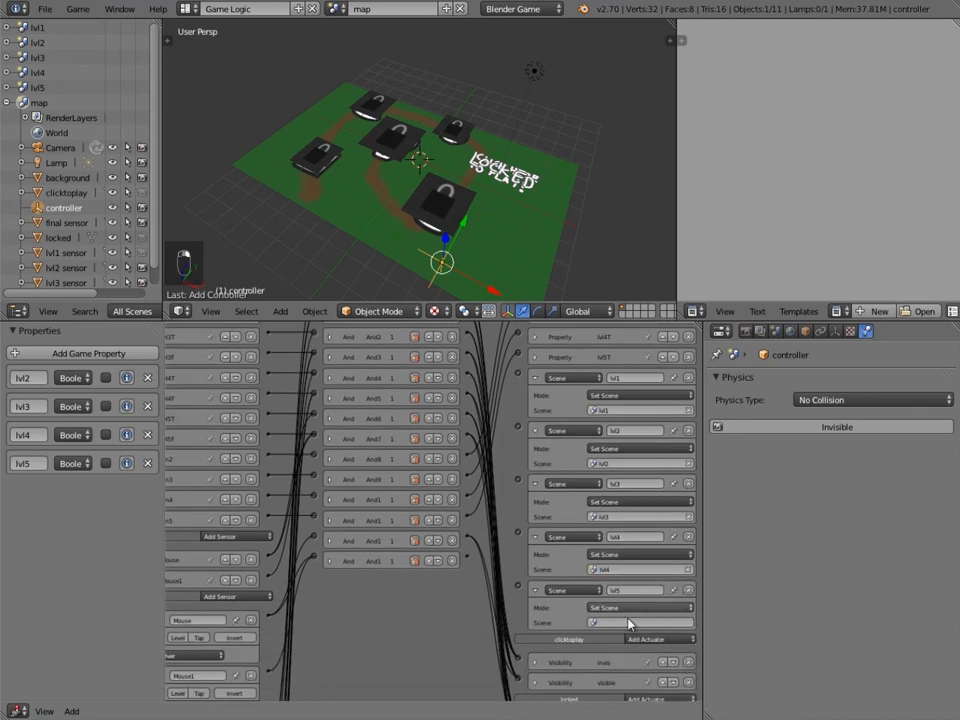
left_click(622, 623)
left_click(603, 554)
- Collapse lvl1 sensor's Mouse Over and Left Button sensors
middle_click_drag(318, 474, 398, 547)
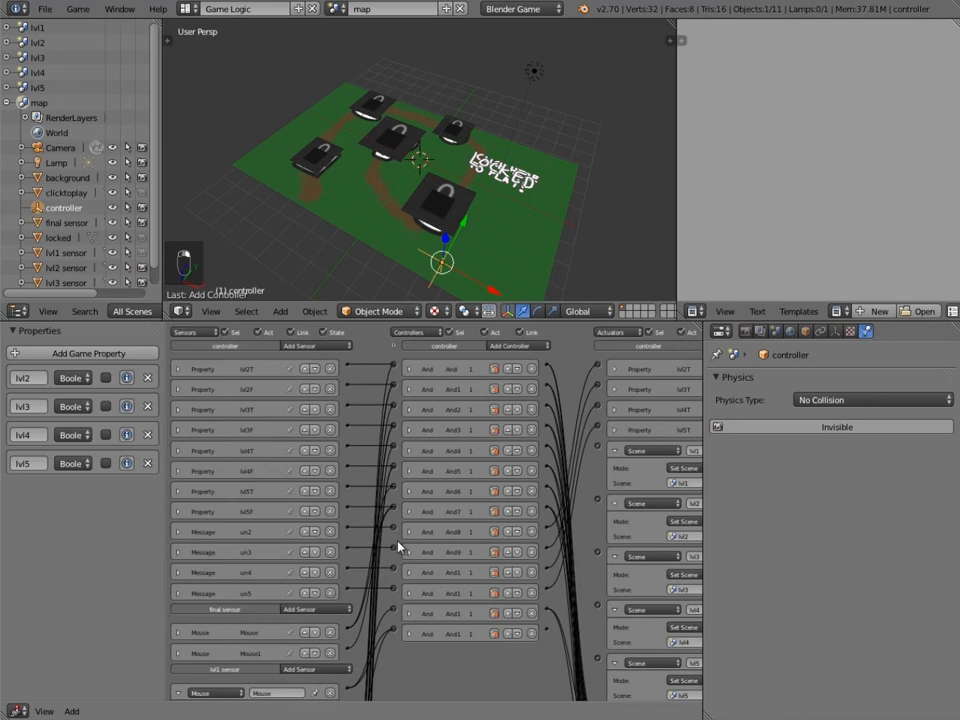
scroll(565, 549, "down", 4)
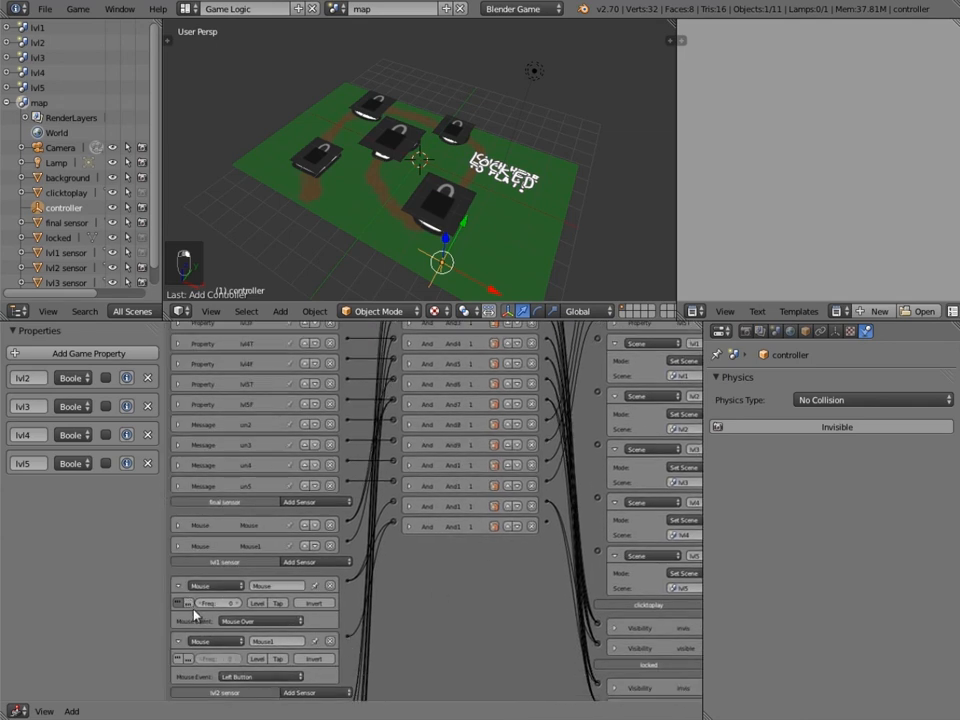
left_click(181, 587)
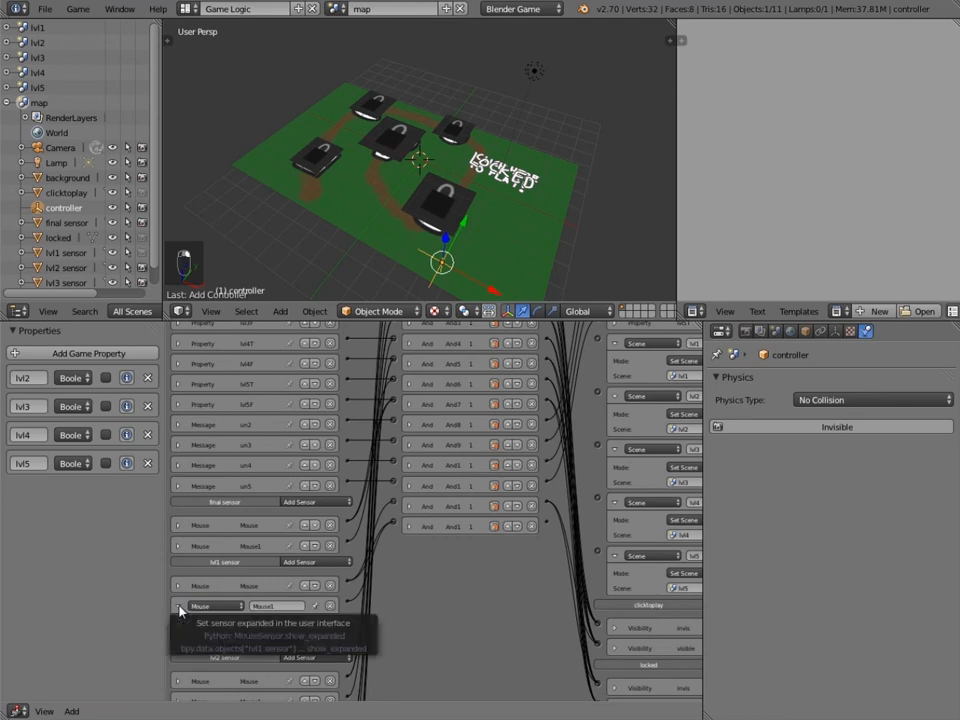
left_click(180, 608)
- Link controller's last And controller to the lvl1 Scene actuator and collapse that actuator
left_click_drag(348, 605, 395, 523)
middle_click_drag(542, 524, 466, 605)
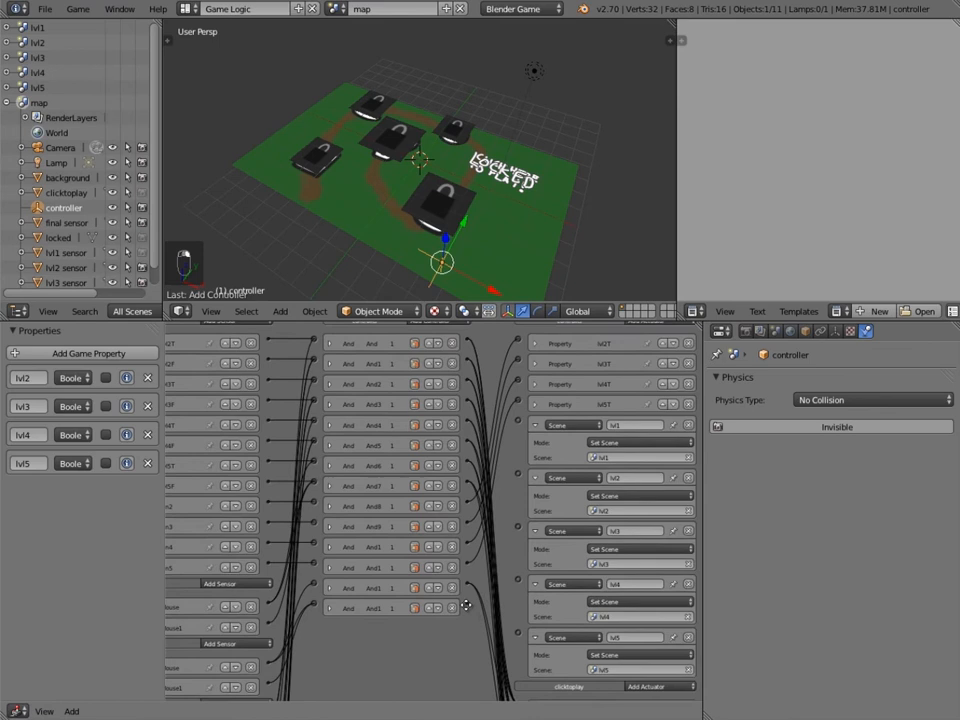
left_click_drag(470, 608, 519, 426)
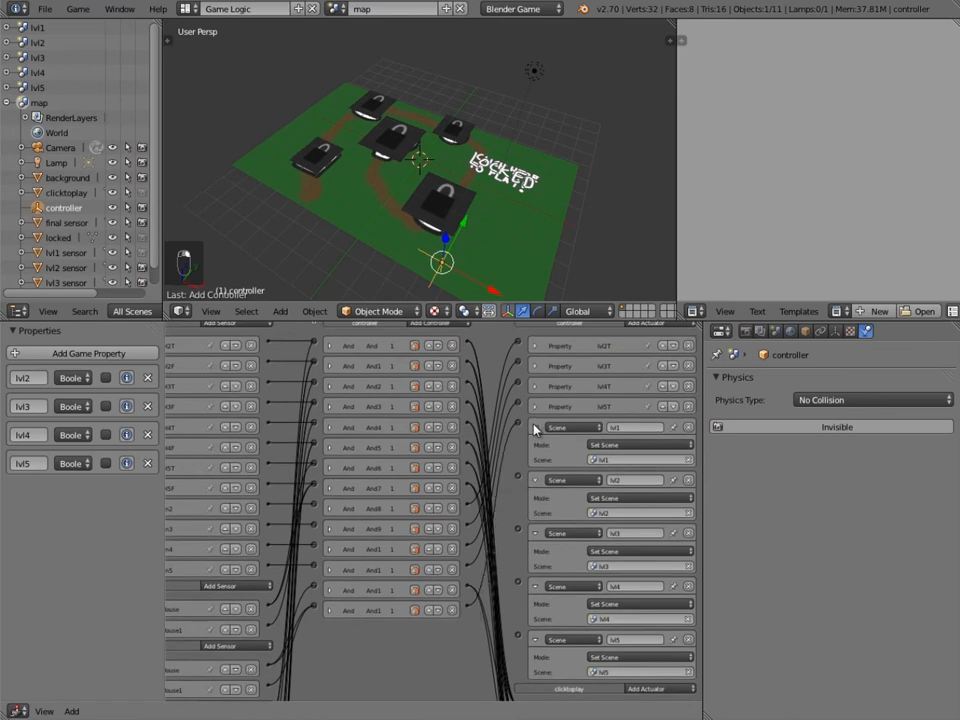
left_click(534, 427)
middle_click_drag(489, 524, 493, 548)
- Check the lvl2T property sensor's settings, link its And controller to the lvl2 Scene actuator, and collapse the actuator
middle_click_drag(395, 389, 469, 390)
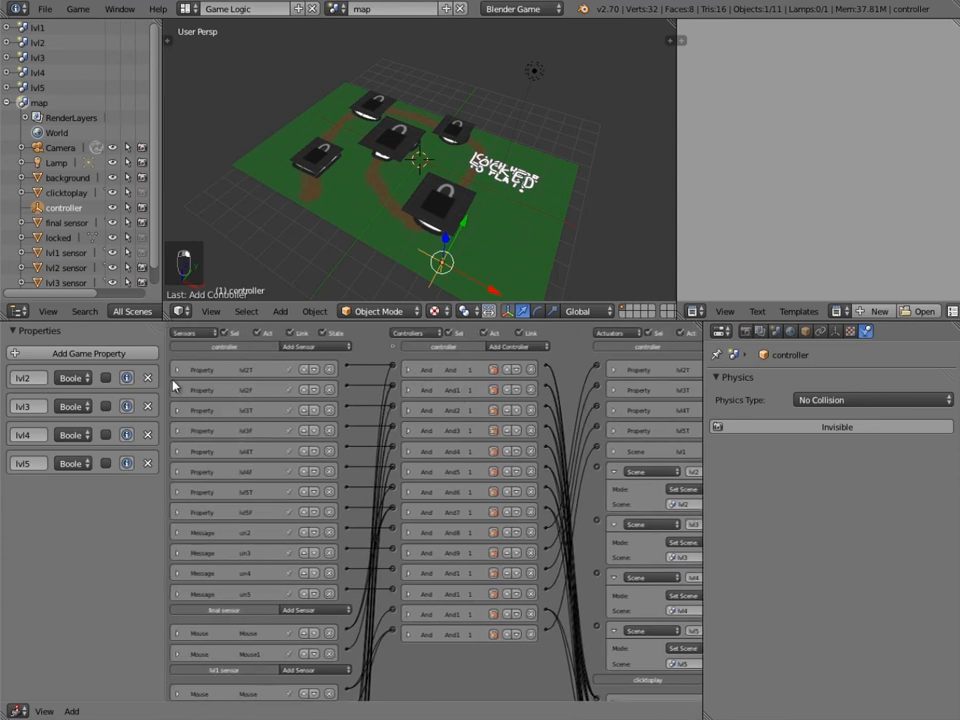
left_click(176, 372)
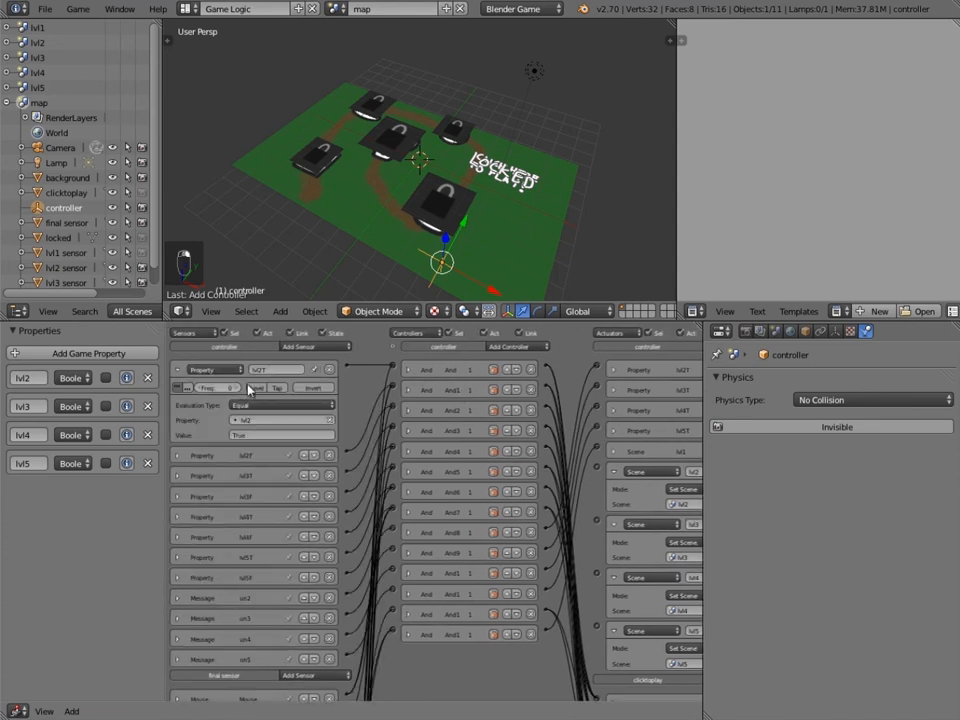
left_click(179, 371)
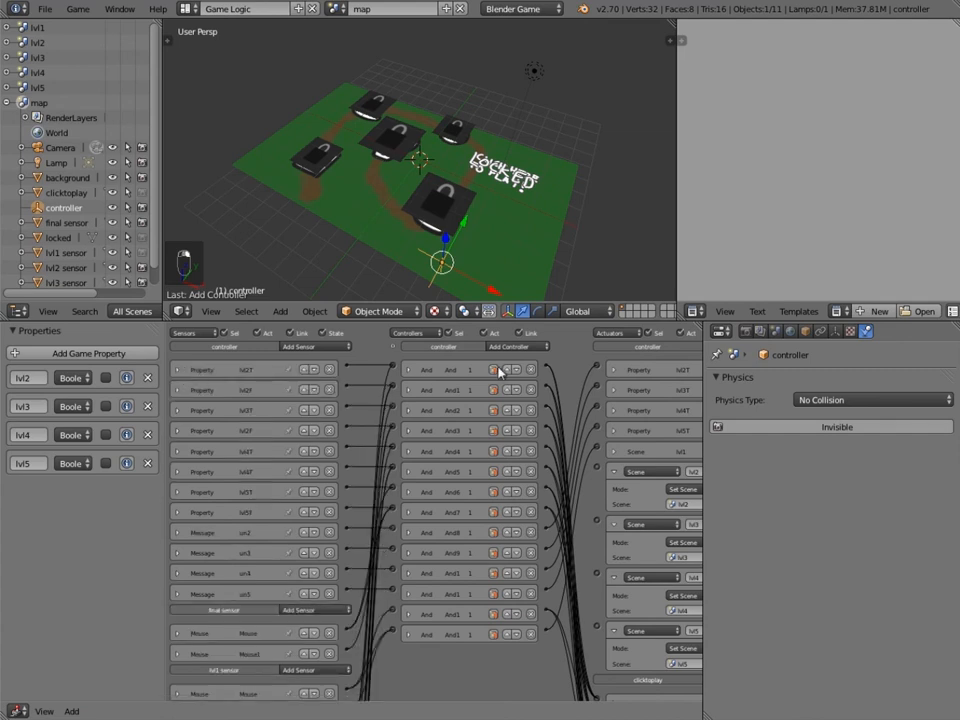
middle_click_drag(556, 361, 455, 364)
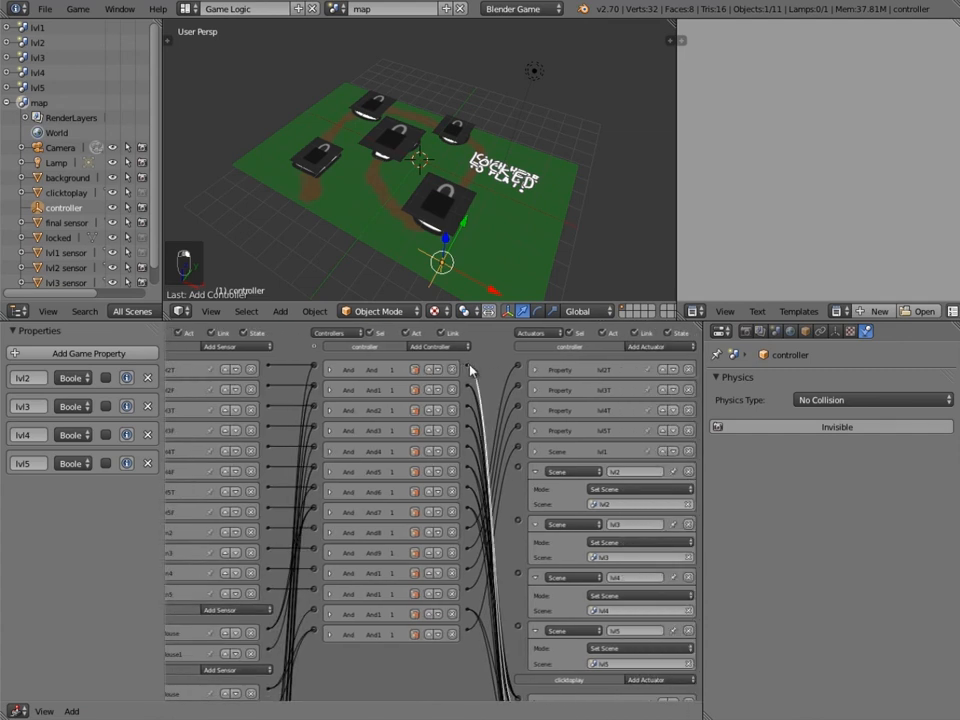
left_click_drag(470, 369, 518, 471)
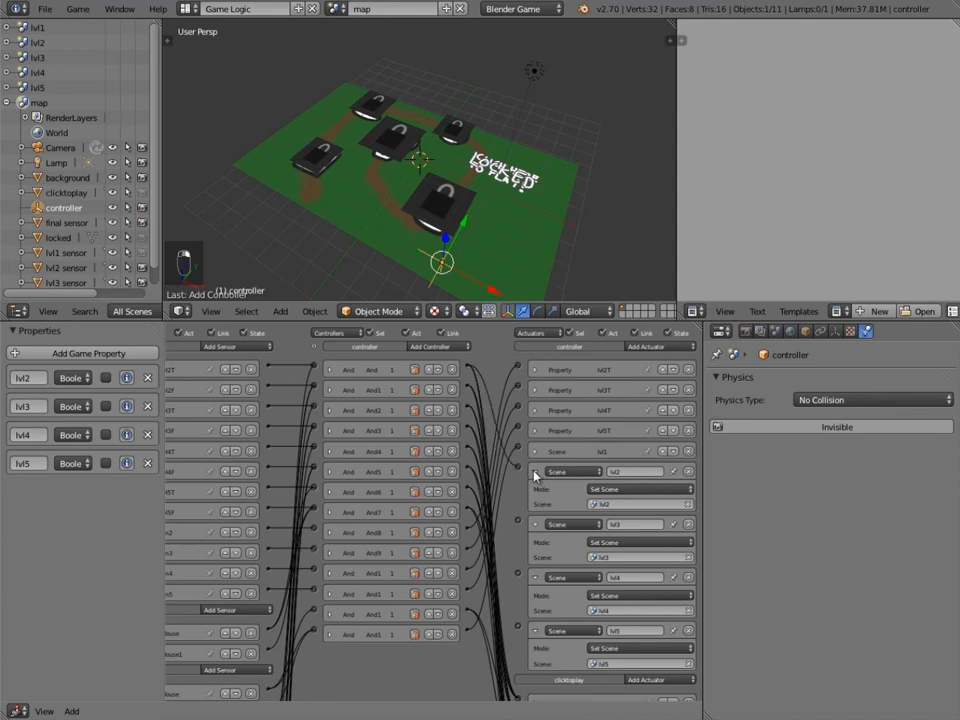
left_click(536, 471)
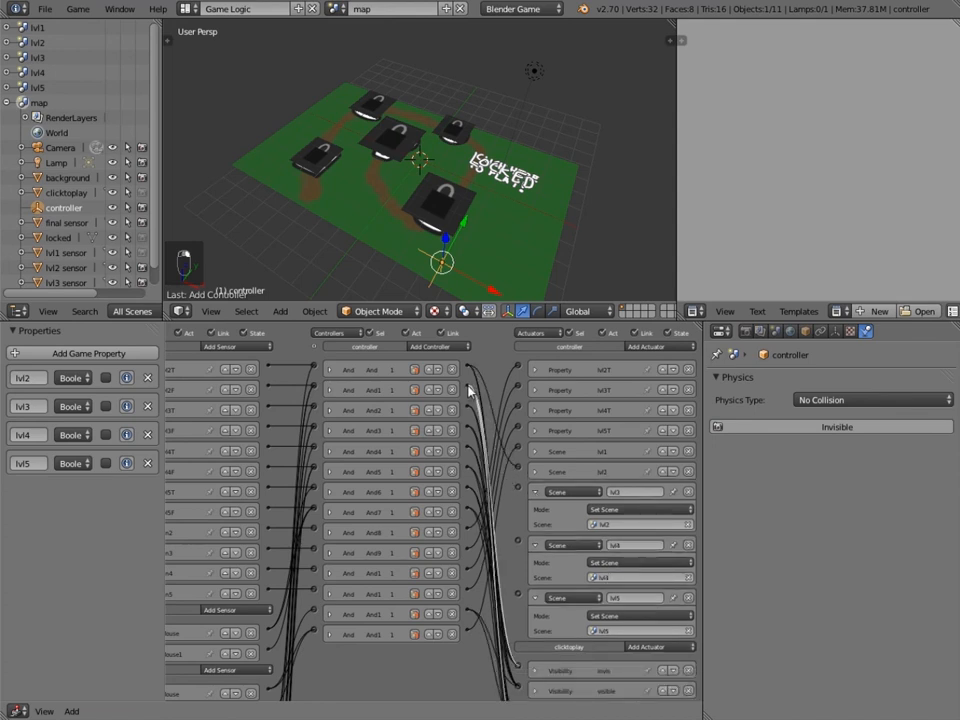
- Link And2 to the lvl3 Scene actuator, collapsing that actuator, and link And4 to the lvl4 Scene actuator
middle_click_drag(467, 389, 487, 386)
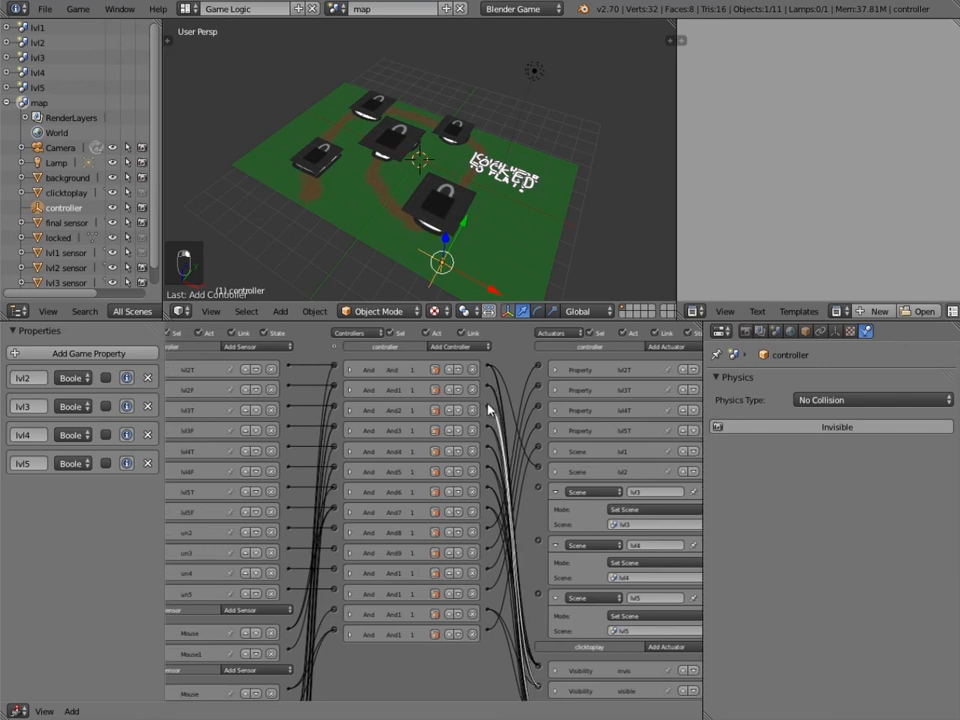
left_click_drag(488, 409, 539, 491)
left_click(556, 492)
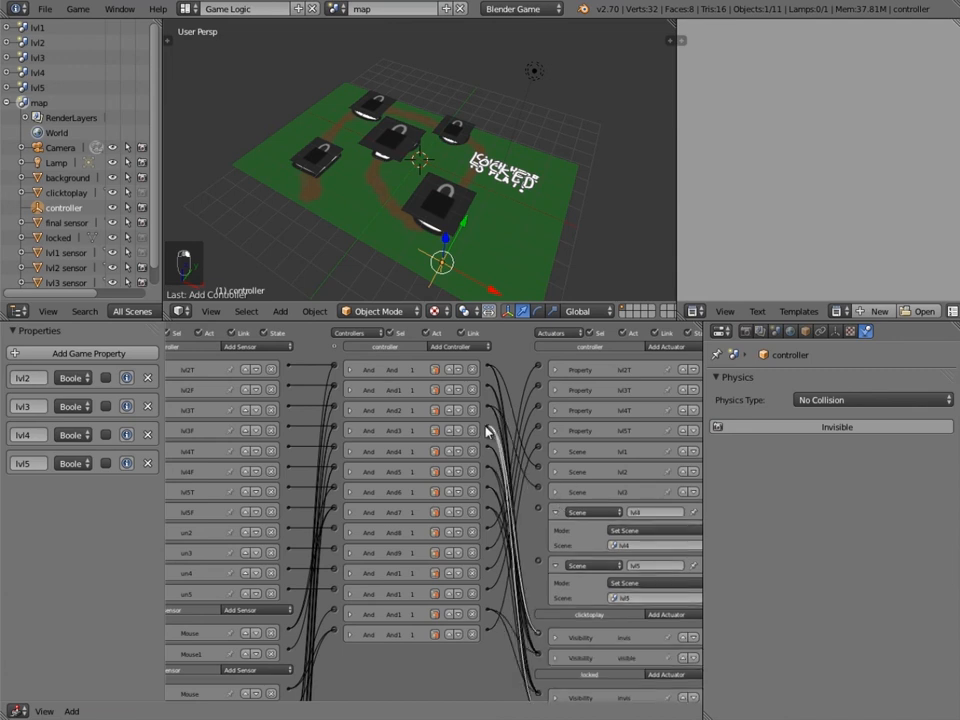
left_click_drag(489, 446, 538, 518)
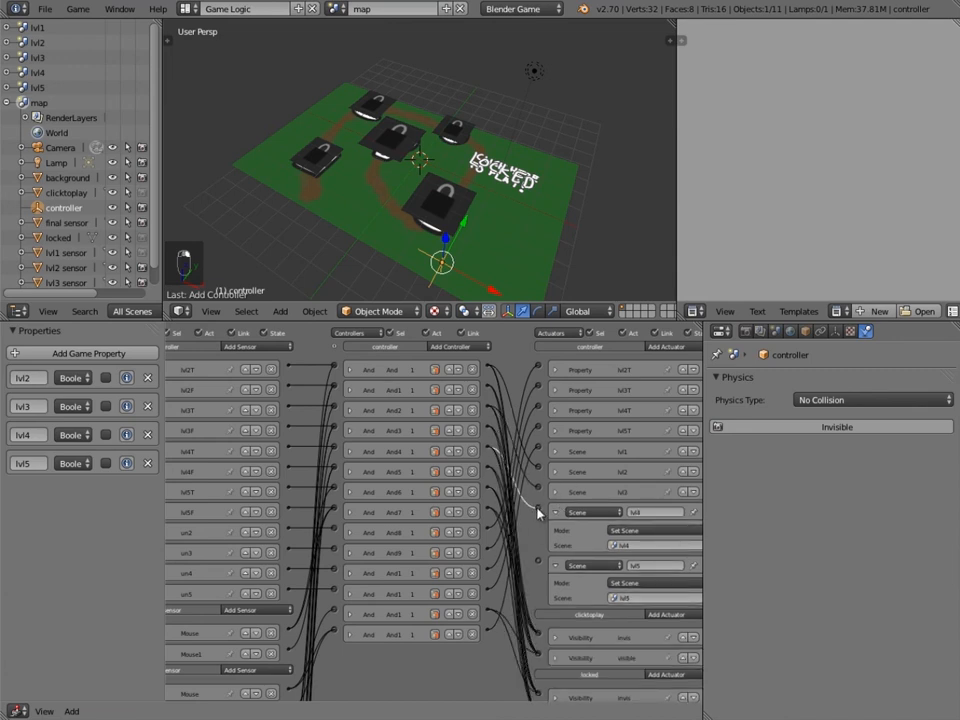
- Collapse the lvl4 Scene actuator and link the And6 controller to the lvl5 Scene actuator
left_click(556, 515)
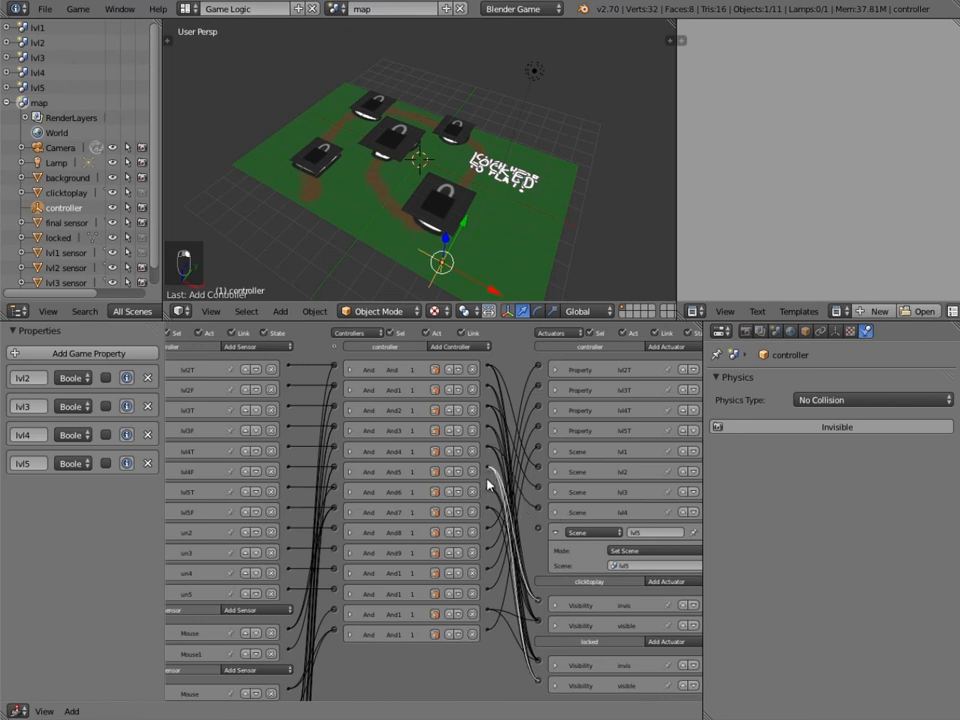
left_click_drag(489, 492, 541, 531)
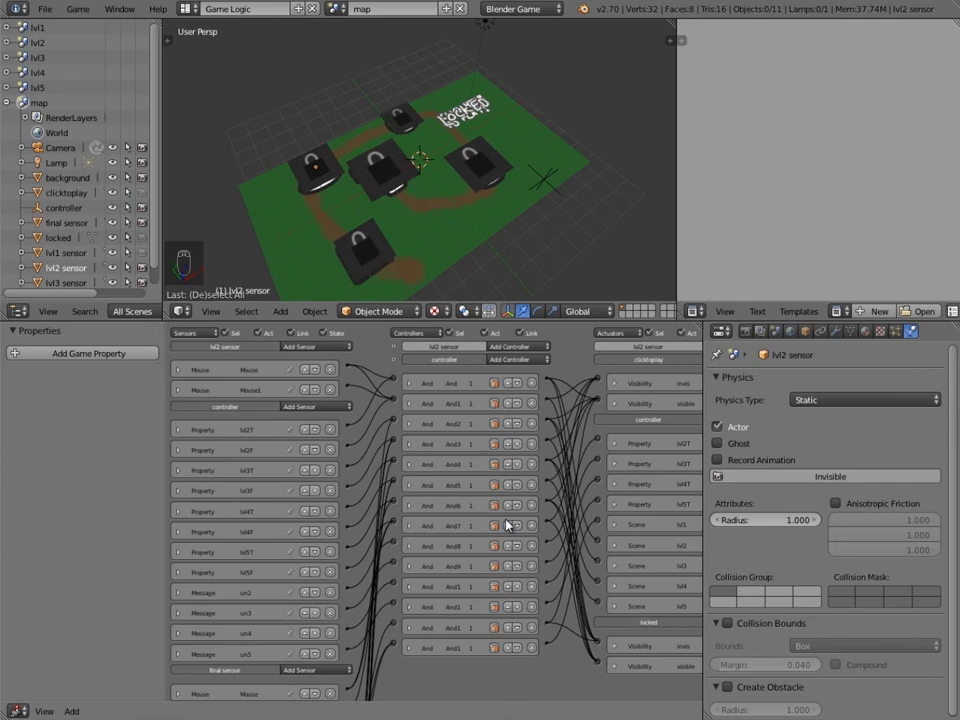
- Select the lvl2 sensor object and examine its two Mouse sensors, the lvl2T property sensor and their controller links
scroll(506, 524, "up", 1)
scroll(495, 527, "down", 1)
middle_click_drag(493, 527, 493, 525)
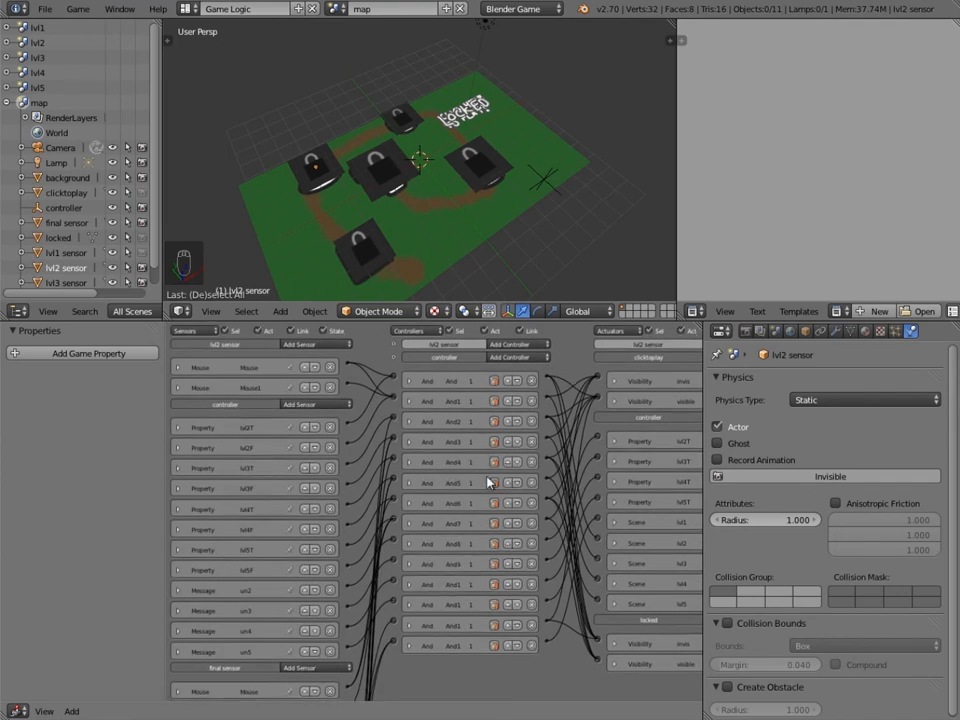
right_click(310, 185)
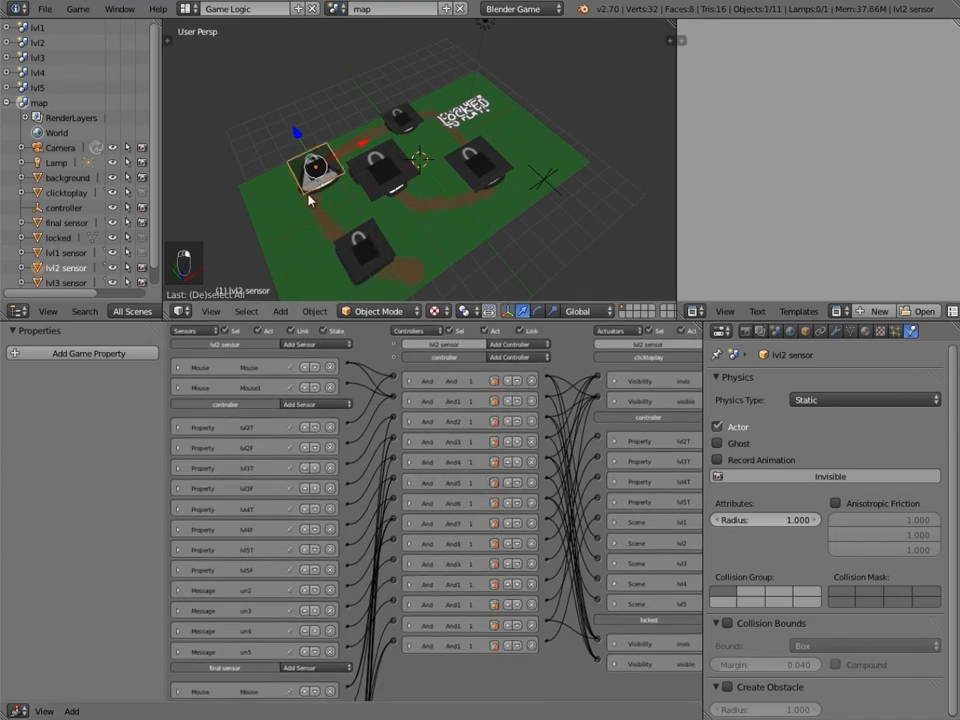
left_click(179, 368)
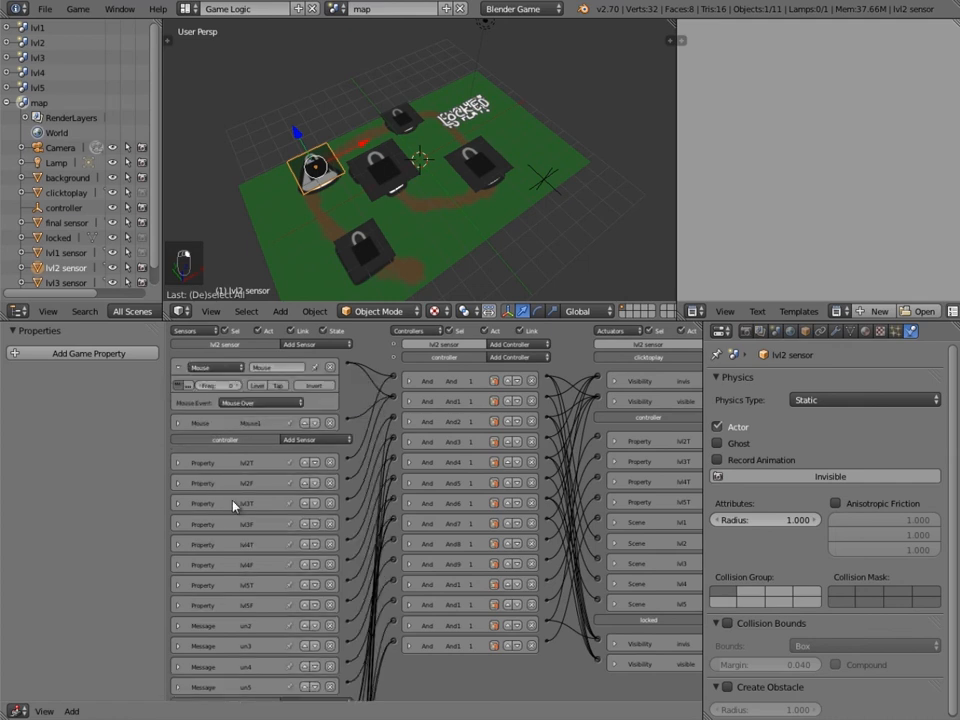
left_click(178, 369)
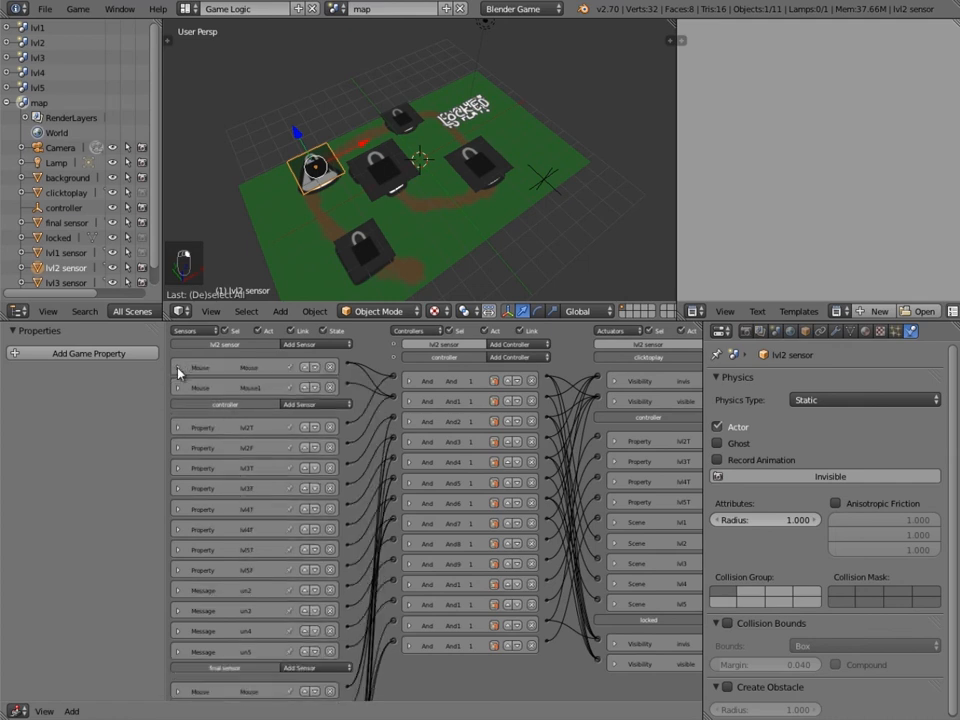
left_click(180, 388)
left_click(180, 389)
left_click(180, 428)
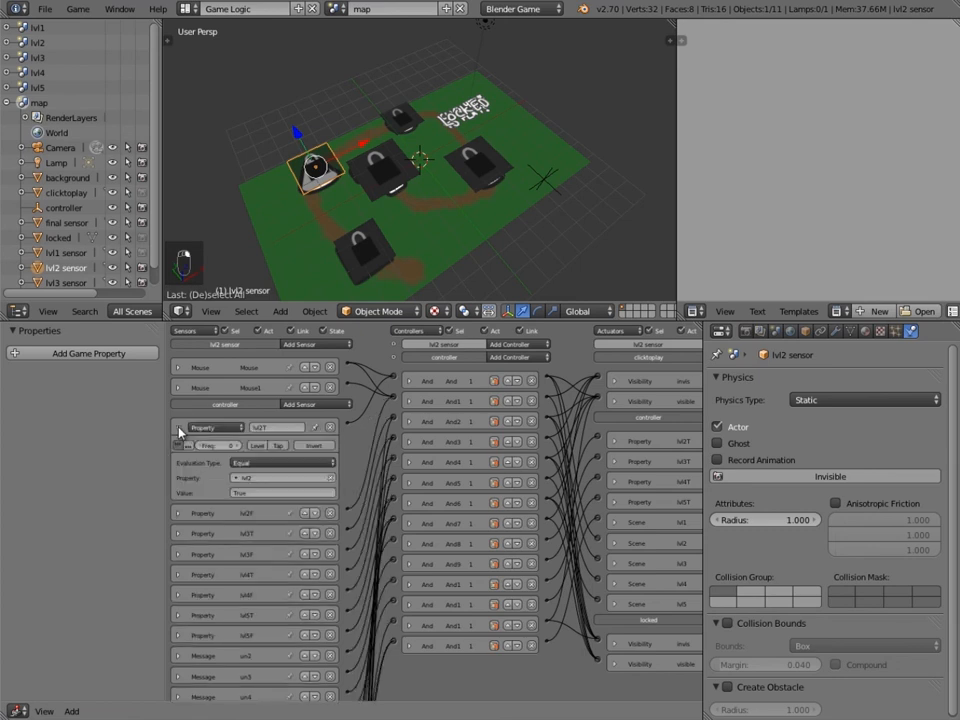
left_click(180, 428)
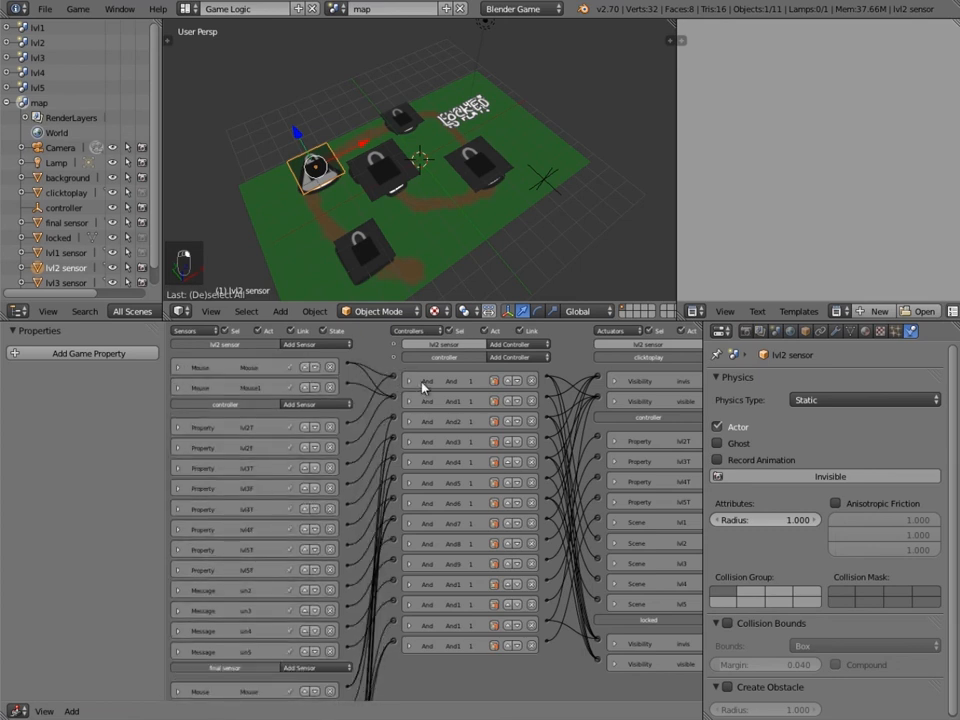
middle_click_drag(541, 378, 511, 379)
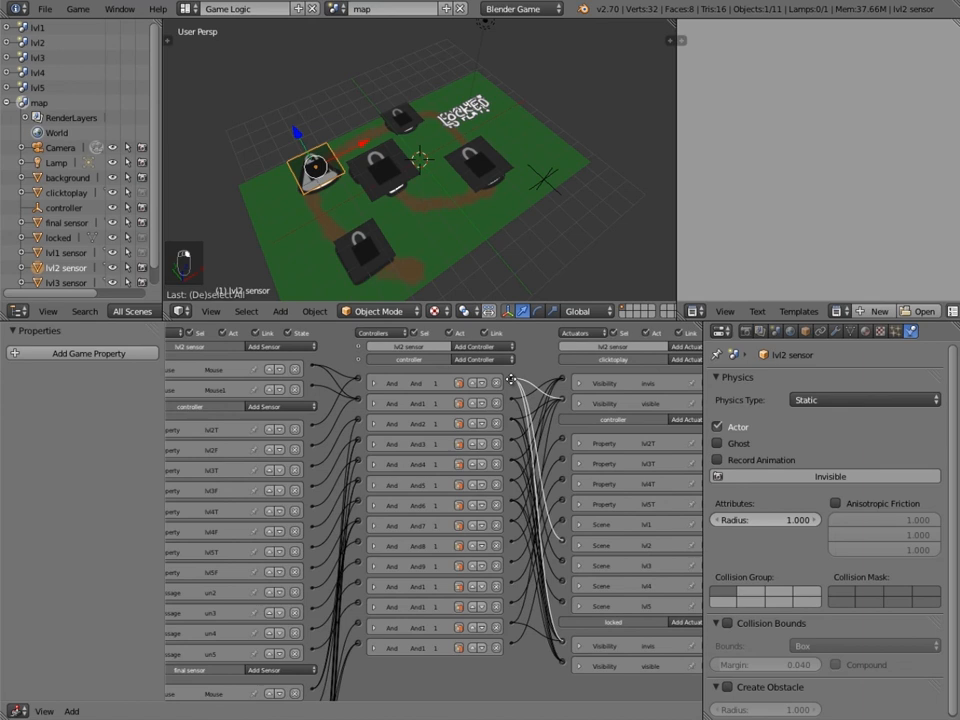
middle_click_drag(375, 400, 410, 402)
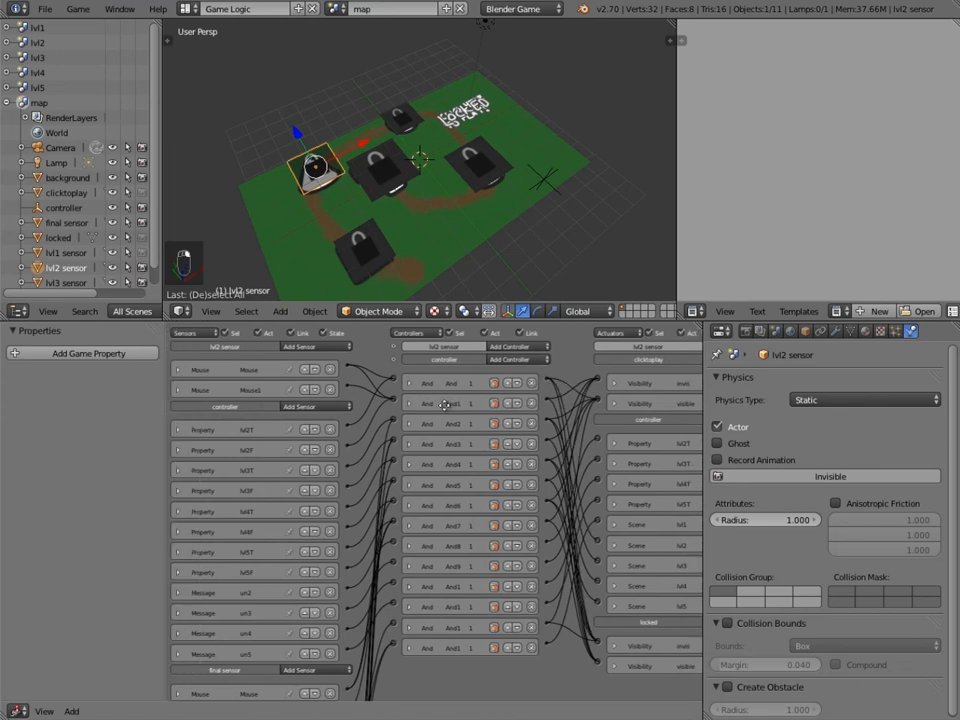
- Add an And controller to the controller object, rename it contr and collapse it
left_click(503, 367)
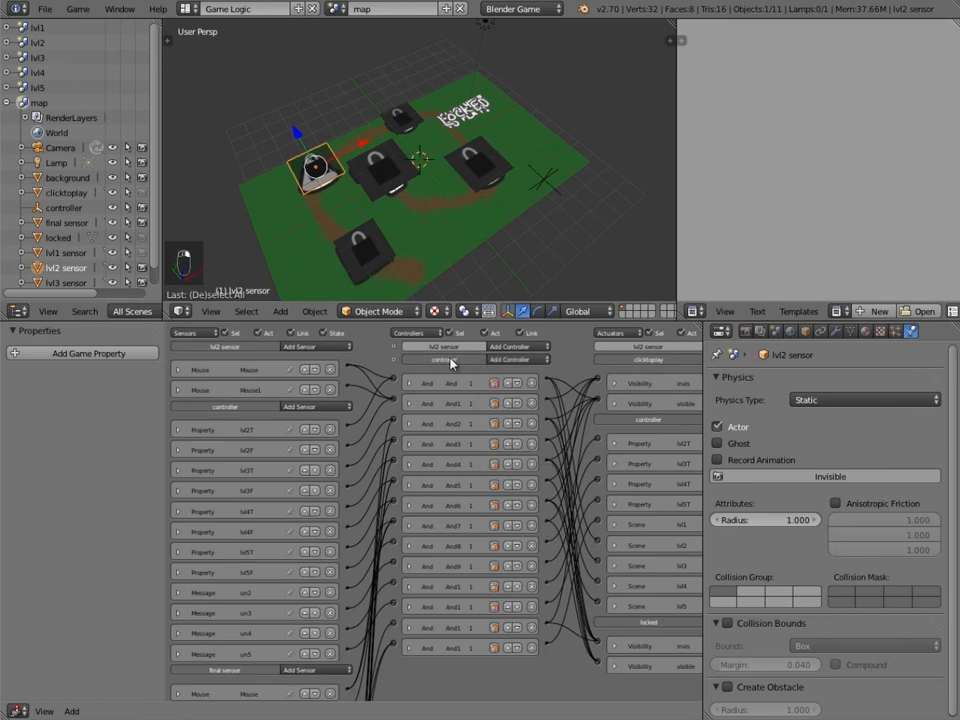
left_click(505, 368)
left_click(507, 373)
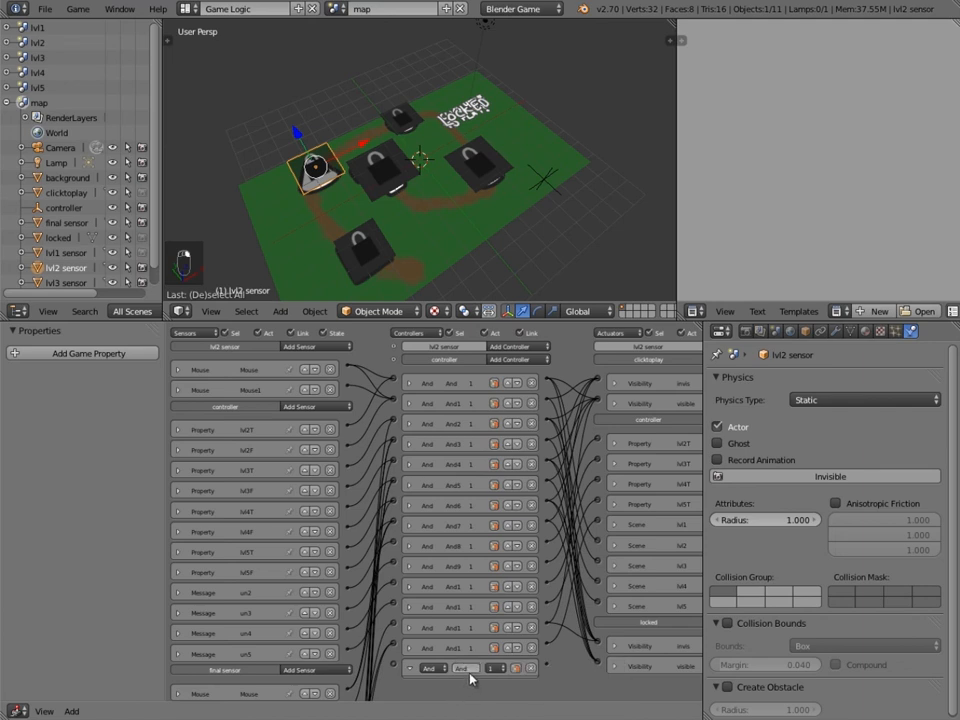
left_click(464, 668)
key("BackSpace")
key("Return")
left_click(410, 668)
- Move the contr controller up the controller list until it sits directly below And1
left_click(508, 668)
left_click(508, 648)
left_click(508, 627)
left_click(509, 607)
left_click(511, 587)
left_click(511, 566)
left_click(509, 546)
left_click(509, 525)
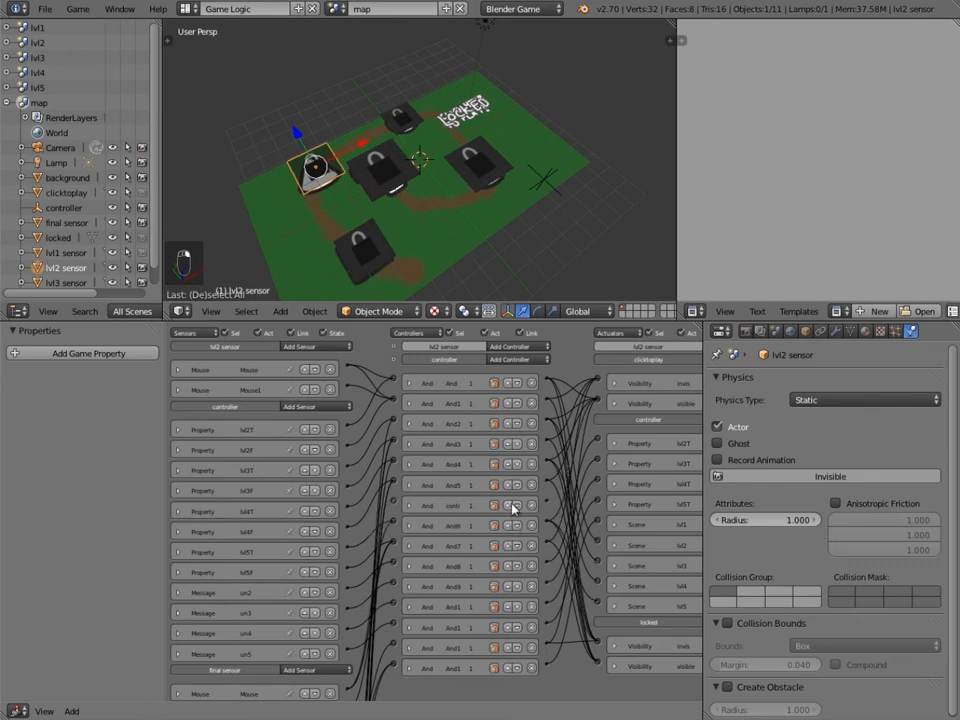
left_click(509, 505)
left_click(510, 484)
left_click(512, 464)
left_click(511, 444)
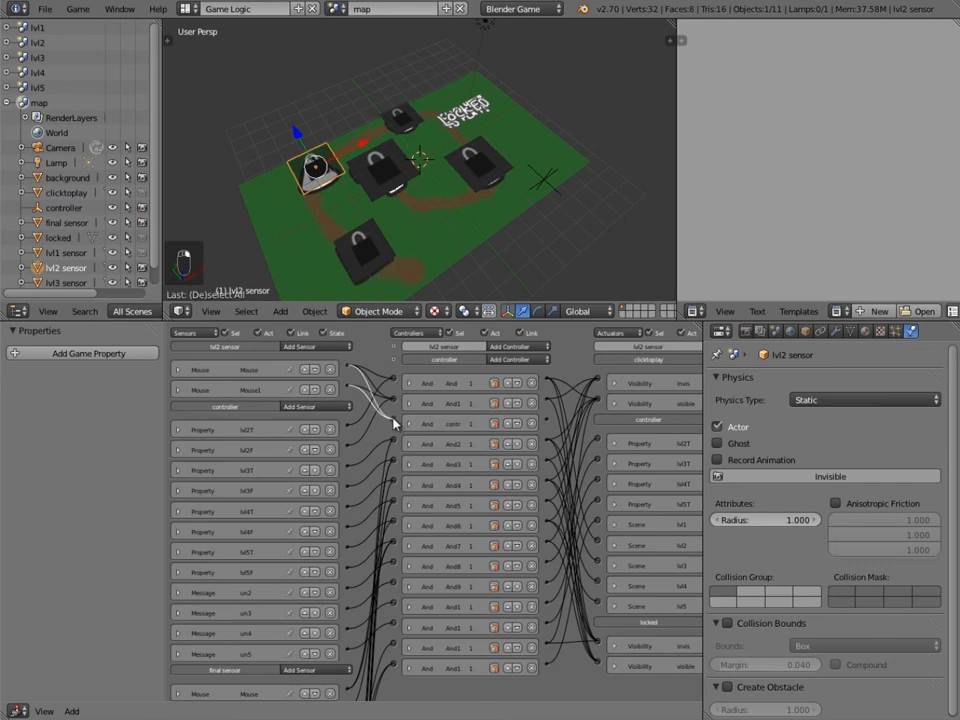
- Link lvl2 sensor's mouse sensors to contr, cut the old controller link to the lvl2 Scene actuator, and link contr to that actuator
left_click_drag(393, 425, 394, 380)
middle_click_drag(548, 380, 532, 356)
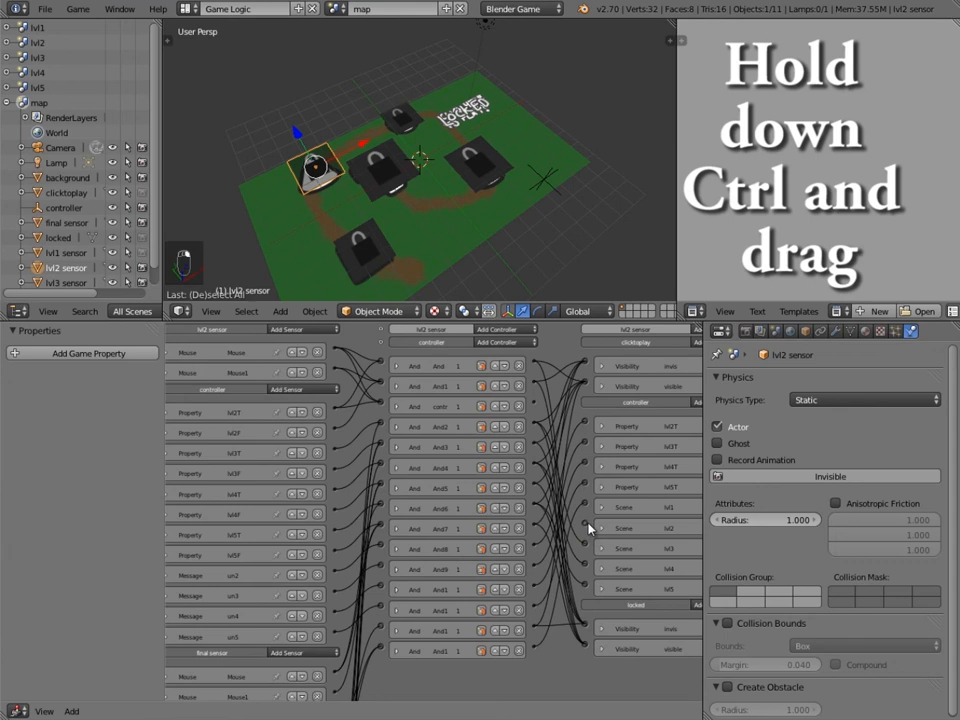
left_click_drag(535, 407, 590, 530, "ctrl")
middle_click_drag(337, 390, 440, 424)
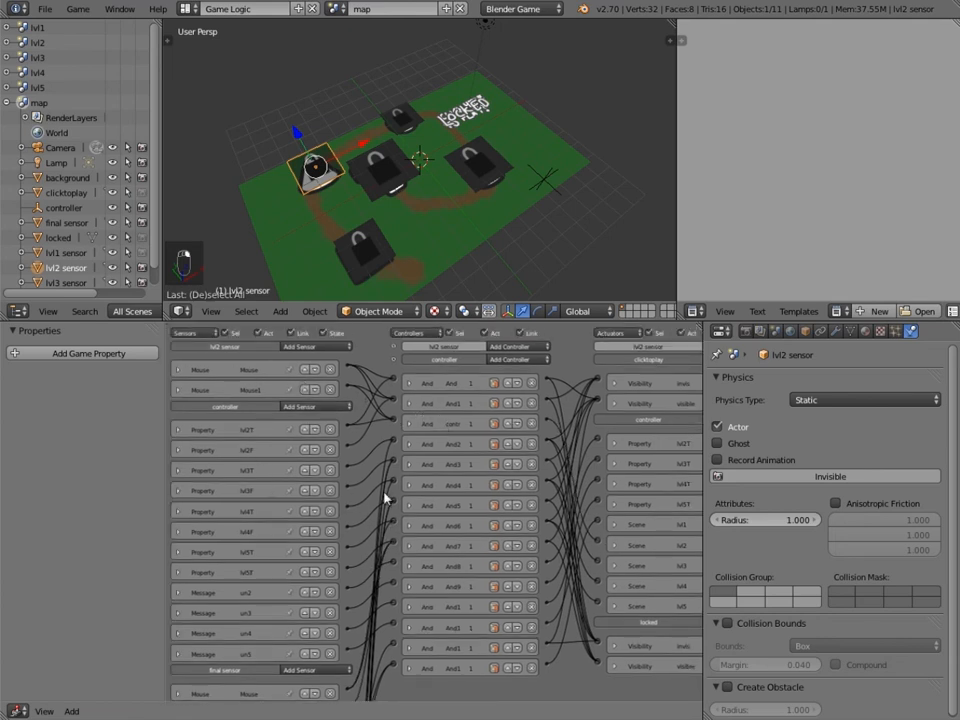
right_click(401, 112, "shift")
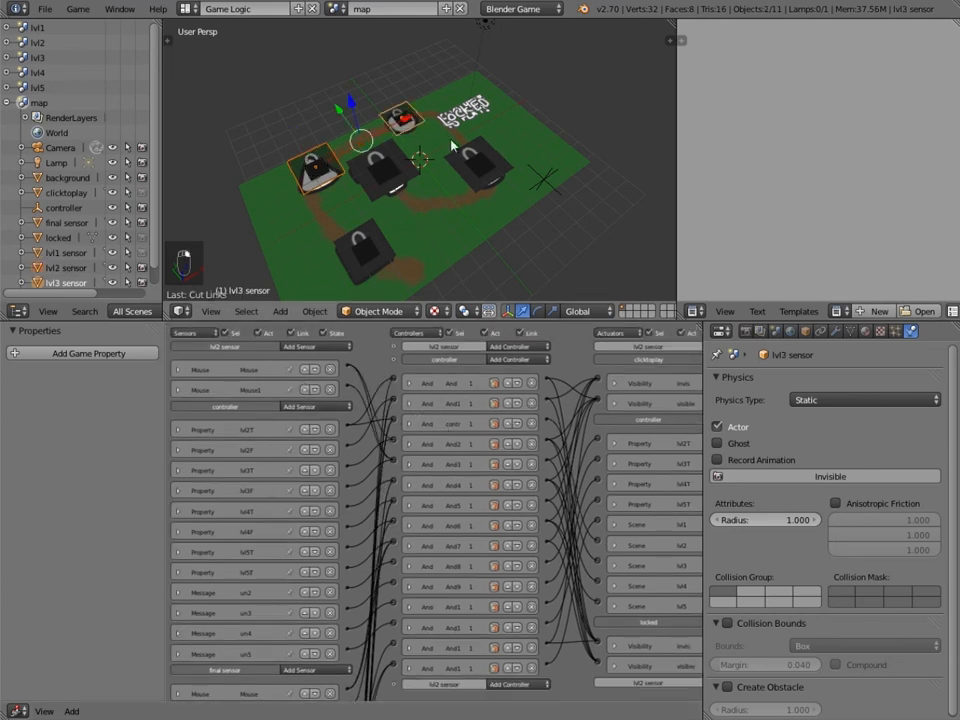
right_click(482, 157, "shift")
right_click(398, 165, "shift")
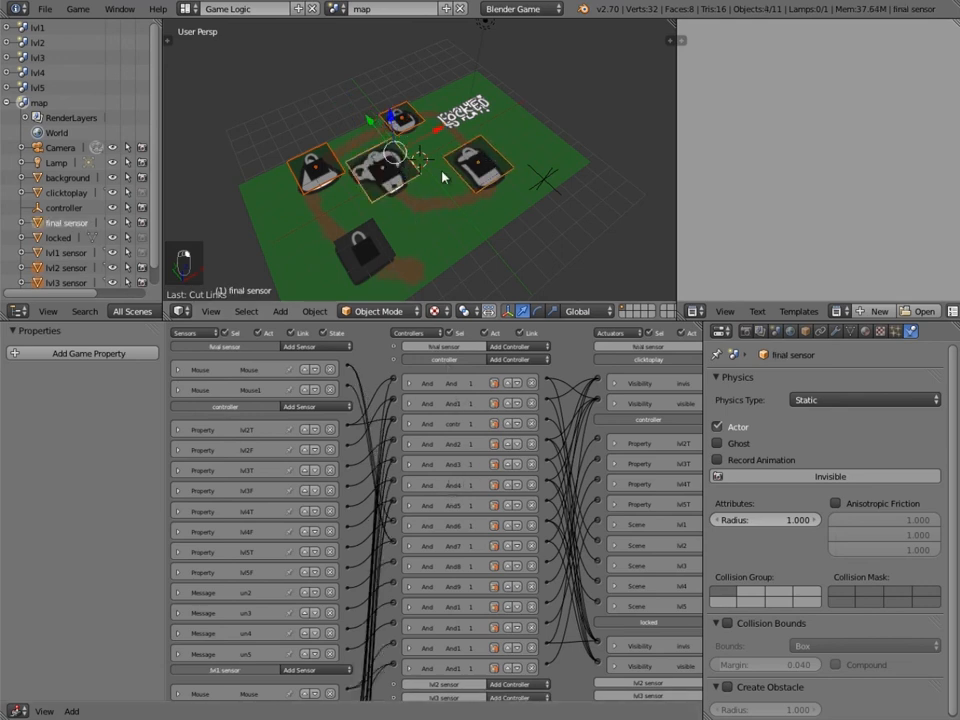
key("a")
- Select the lvl3 sensor object on the map so its logic bricks are listed
right_click(401, 113)
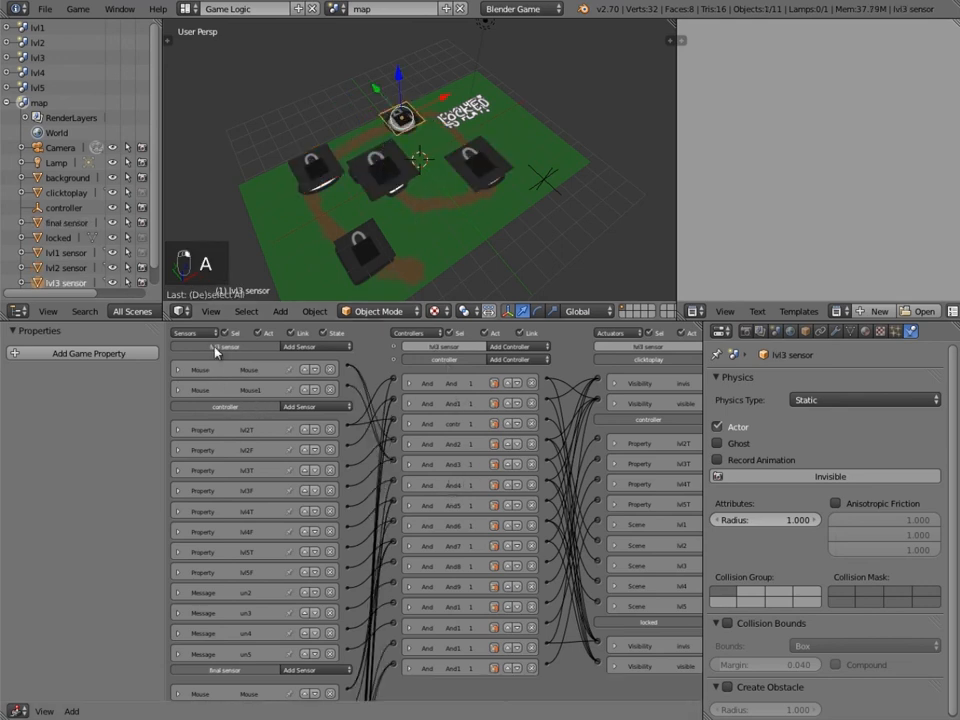
scroll(450, 385, "down", 1)
left_click(518, 331)
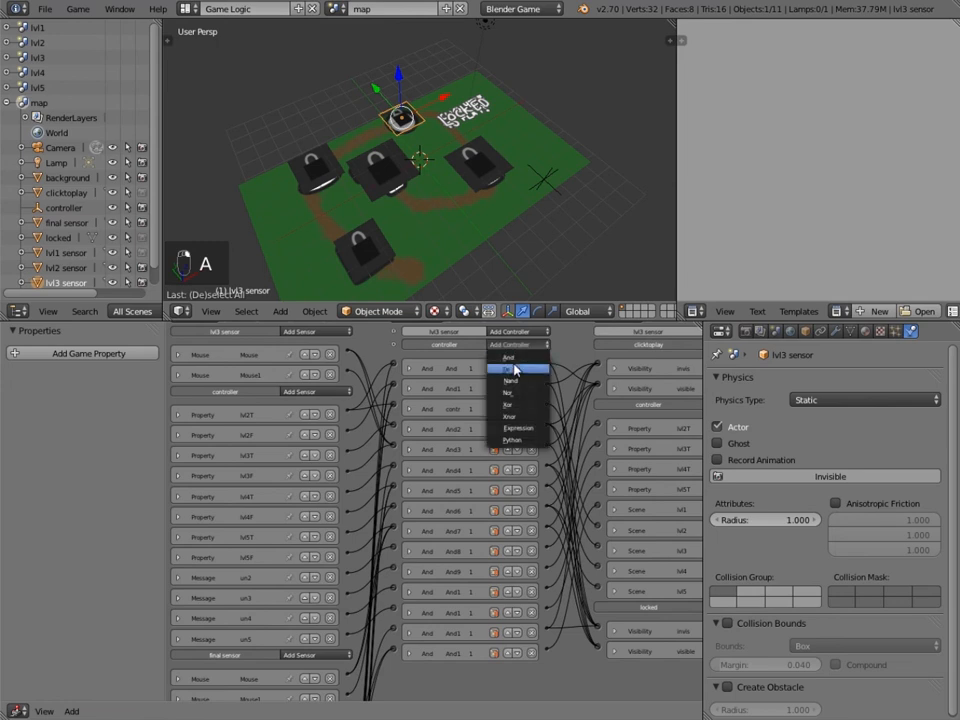
left_click(515, 371)
left_click(532, 672)
- Add another And controller to the controller object, rename it asdf and collapse it
left_click(502, 344)
left_click(503, 356)
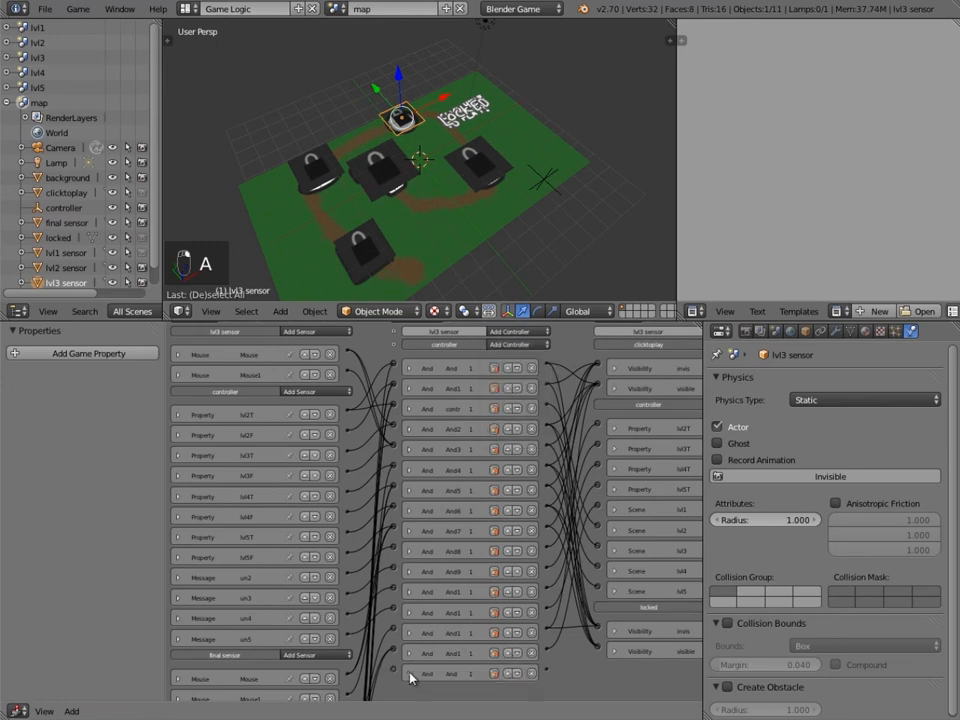
left_click(485, 674)
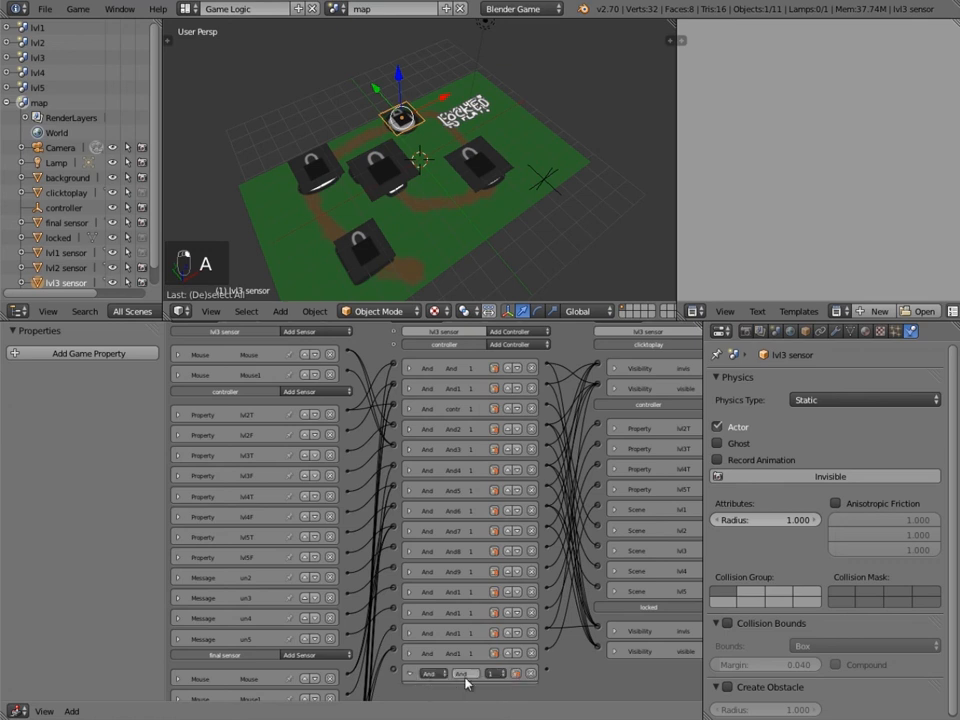
type("asdf")
key("Return")
left_click(411, 676)
- Move the asdf controller up the controller list until it sits directly below And3
left_click(507, 675)
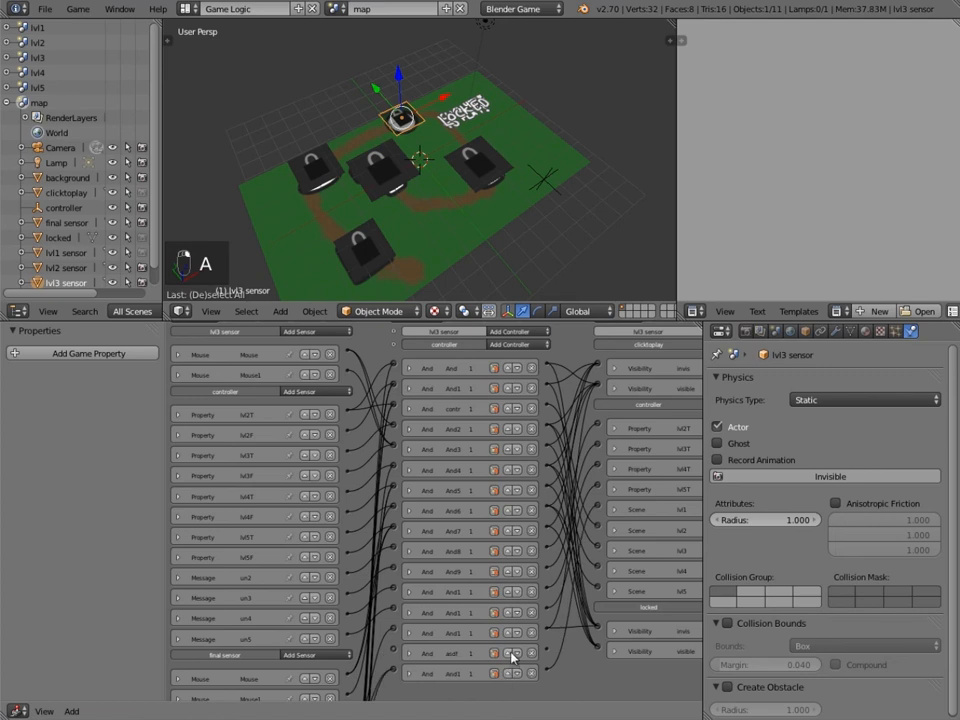
left_click(510, 654)
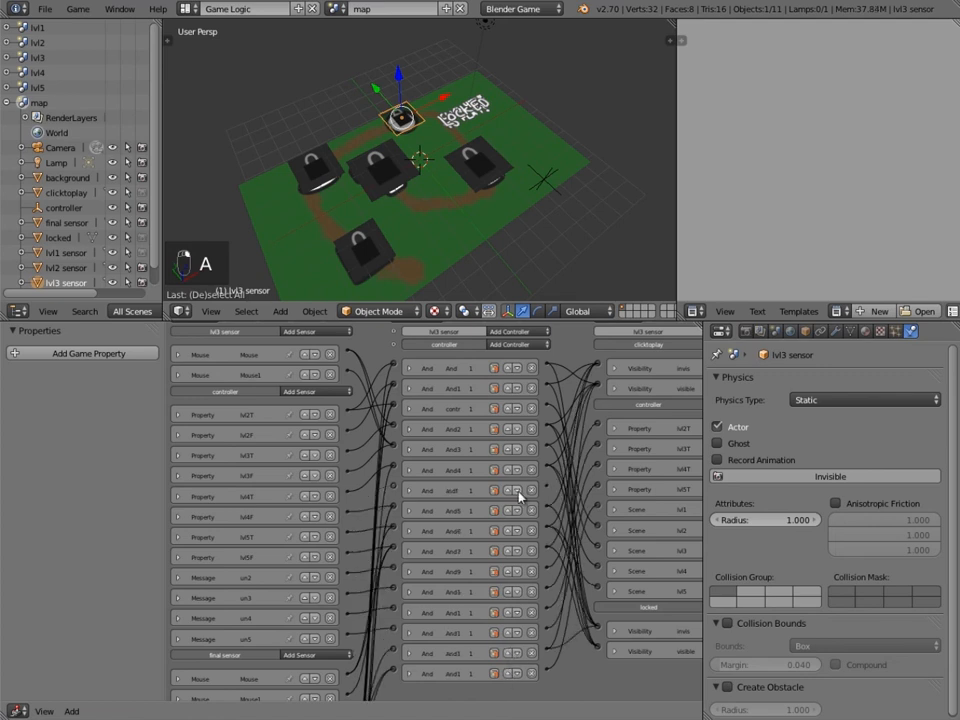
left_click(507, 491)
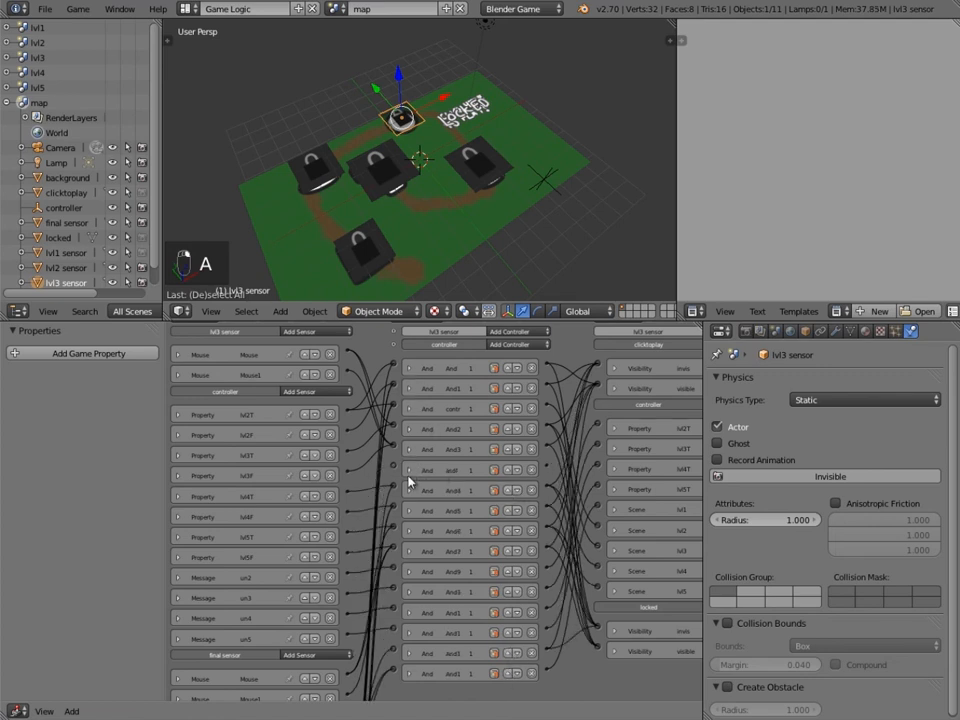
- Link lvl3 sensor's Mouse and Mouse1 sensors and the lvl3T property sensor to asdf, and link asdf to the lvl3 Scene actuator
scroll(409, 485, "up", 1)
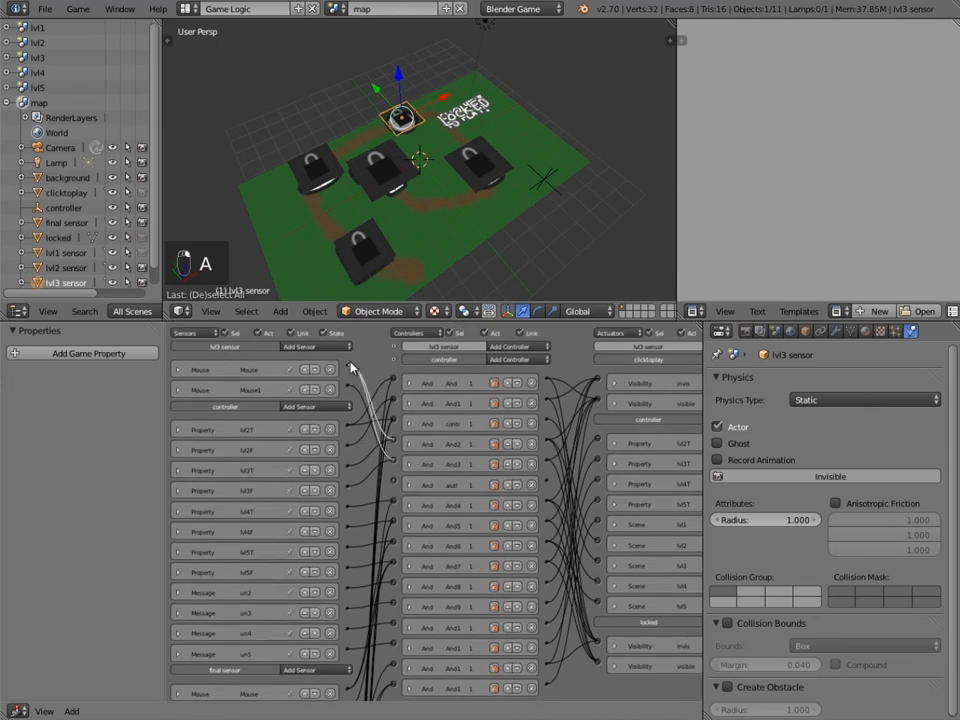
left_click_drag(350, 368, 394, 485)
left_click_drag(350, 389, 396, 486)
left_click_drag(349, 474, 394, 486)
middle_click_drag(551, 481, 507, 485)
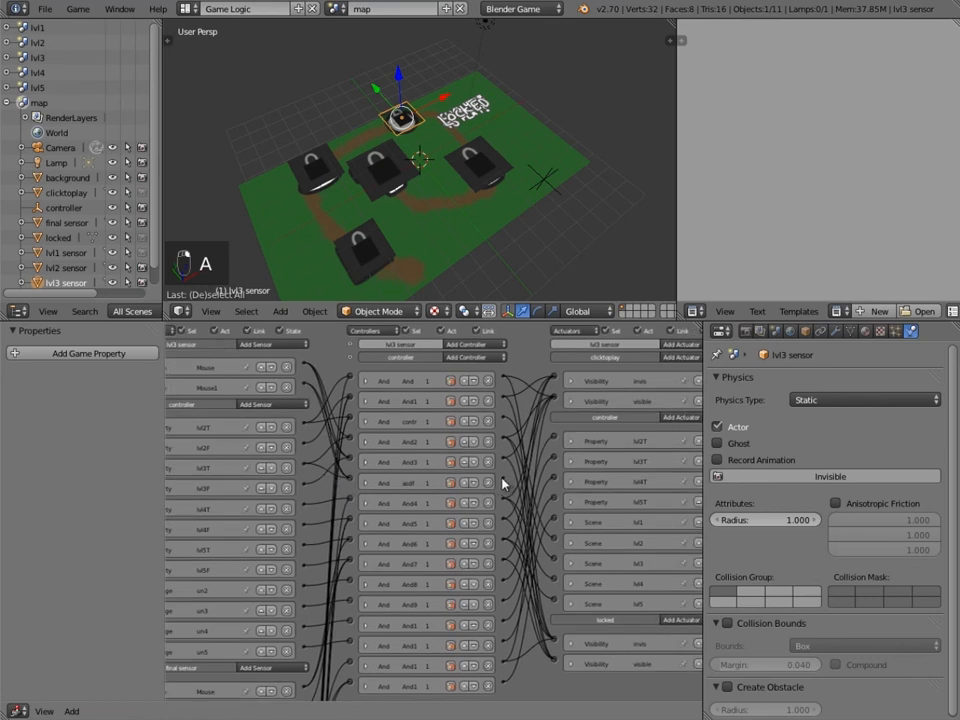
left_click_drag(505, 483, 560, 567)
middle_click_drag(430, 538, 523, 598)
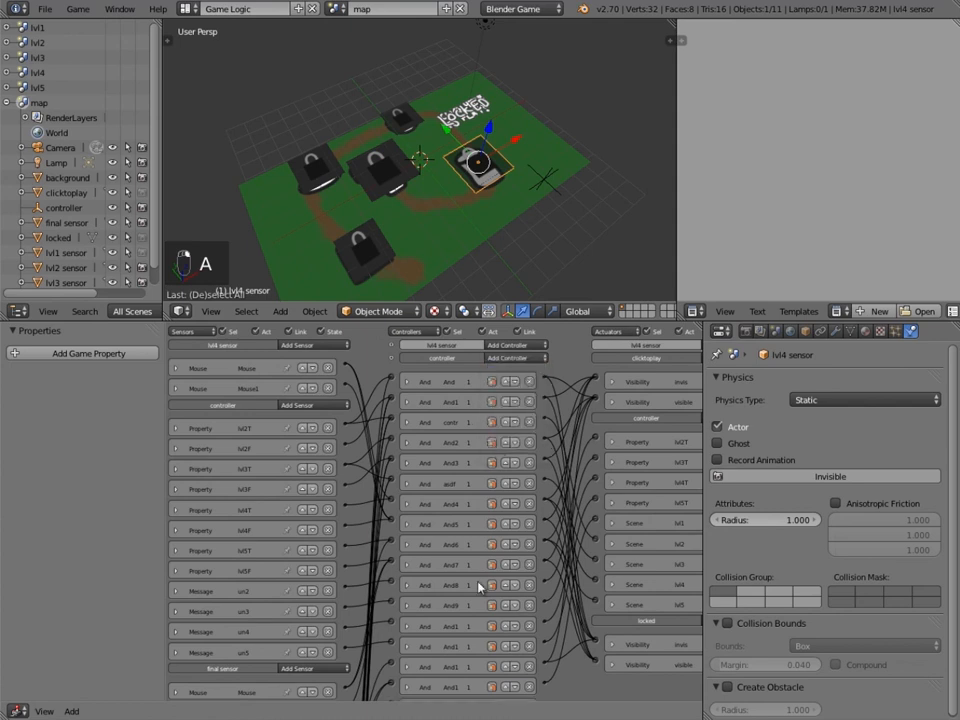
- With lvl4 sensor selected, collapse the new controller named and, and move it several places up the list
scroll(485, 520, "down", 3)
left_click(410, 608)
left_click(507, 608)
left_click(508, 588)
left_click(508, 567)
left_click(508, 547)
- Enlarge the Logic Editor by shrinking the 3D view above and the Properties editor beside it
left_click_drag(580, 301, 590, 211)
left_click_drag(707, 333, 834, 333)
scroll(545, 470, "up", 2)
- Move the controller named and further up until it sits directly below And5
left_click(535, 489)
left_click(535, 467)
left_click(535, 446)
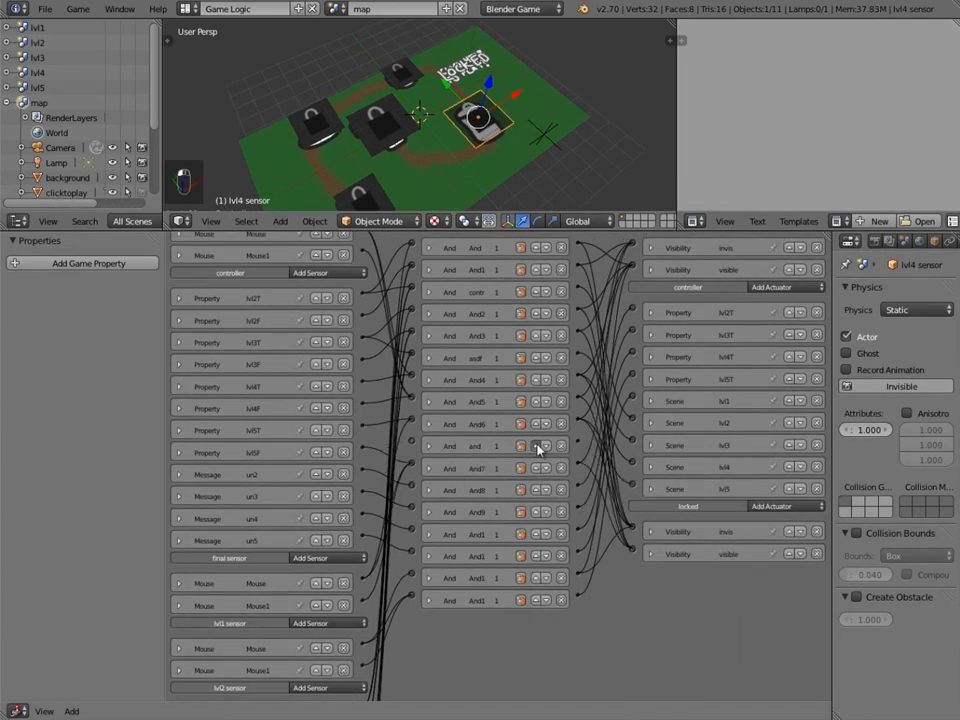
- Link lvl4 sensor's Mouse and Mouse1 sensors and the lvl4T property sensor to the controller named and
scroll(370, 422, "up", 2)
left_click_drag(412, 469, 363, 301)
left_click_drag(412, 470, 363, 279)
left_click_drag(413, 472, 363, 437)
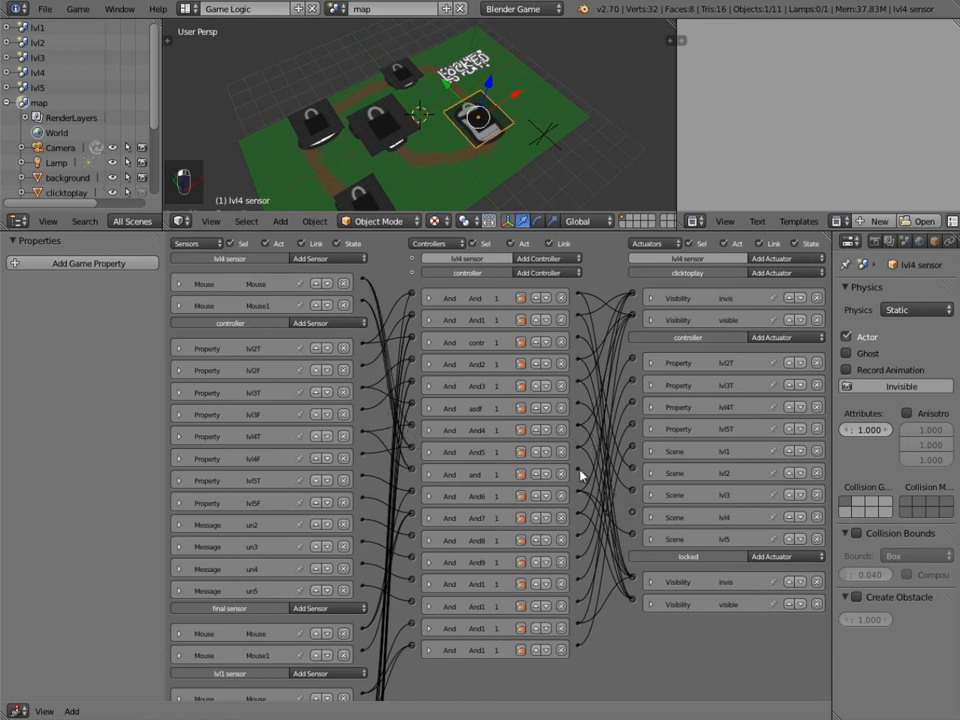
- Add an And controller to the controller object, select the final sensor object, and rename the new controller sdfas before collapsing it
left_click(531, 273)
left_click(532, 286)
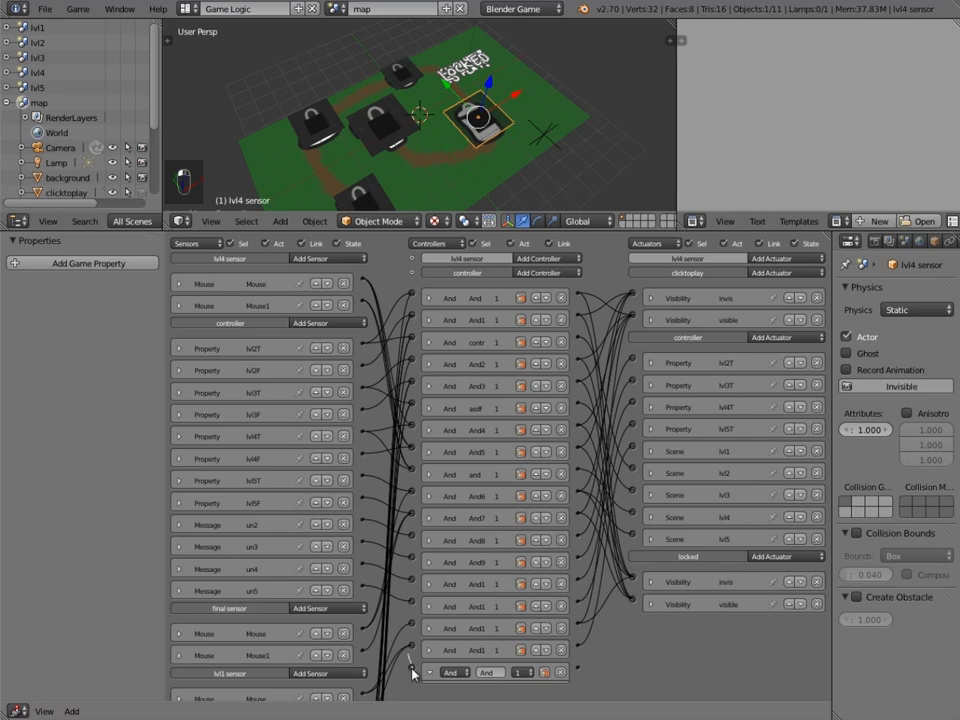
right_click(382, 124)
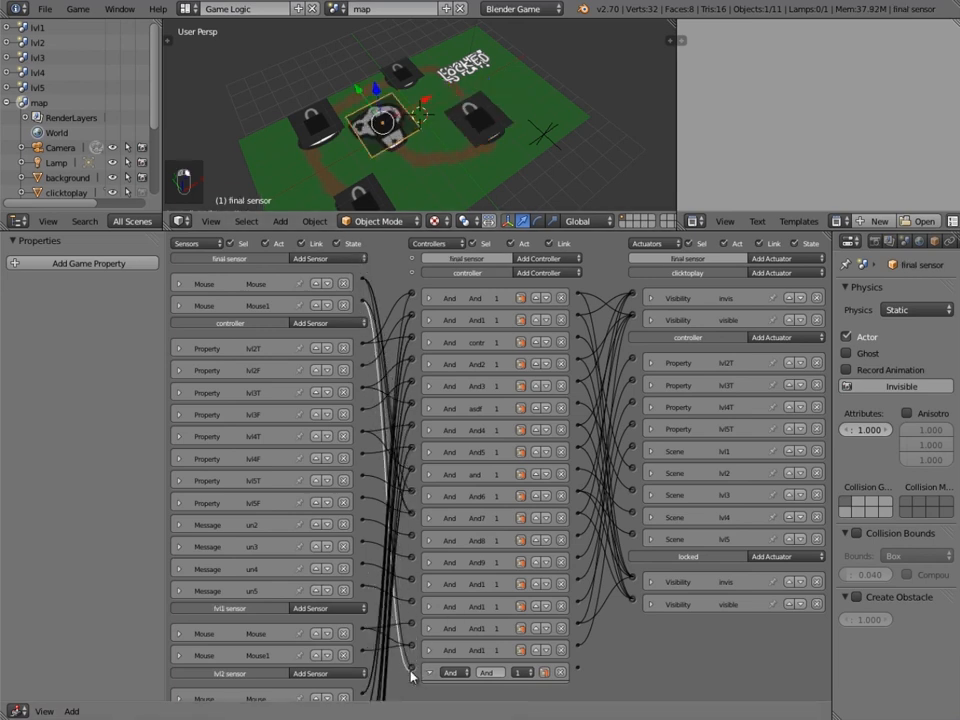
left_click(428, 674)
left_click(428, 673)
left_click(487, 673)
type("sdfas")
left_click(490, 693)
left_click(429, 672)
- Move the sdfas controller up the controller list until it sits directly below And7
left_click(535, 673)
left_click(535, 651)
left_click(535, 629)
left_click(535, 607)
left_click(536, 585)
left_click(537, 563)
- Link final sensor's mouse sensors to the sdfas controller and link sdfas to the lvl5 Scene actuator
left_click_drag(363, 283, 415, 537)
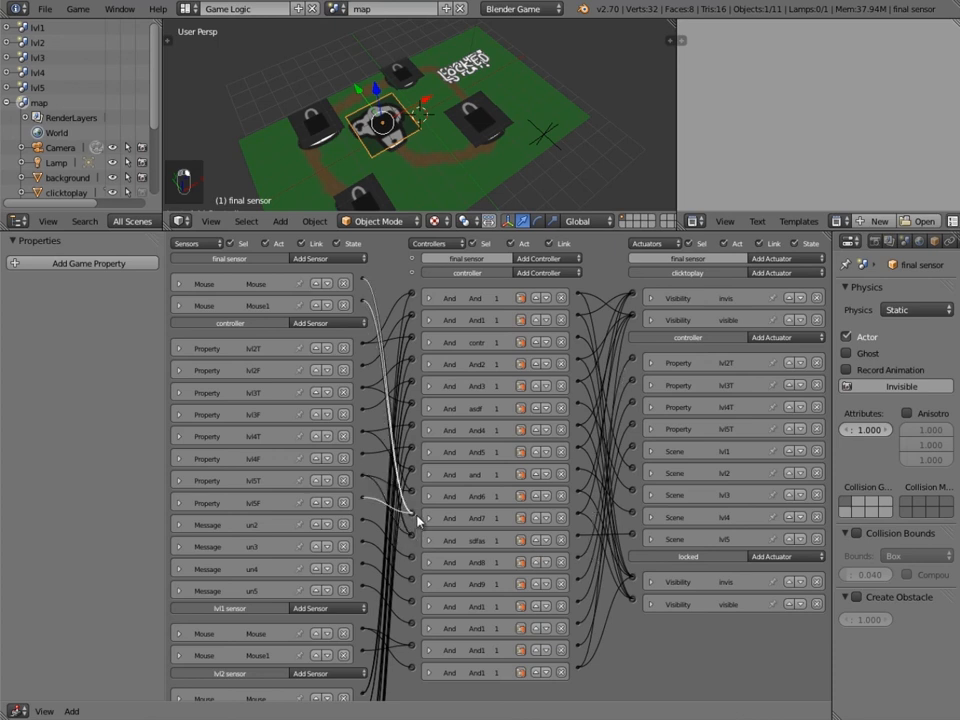
scroll(516, 348, "down", 5)
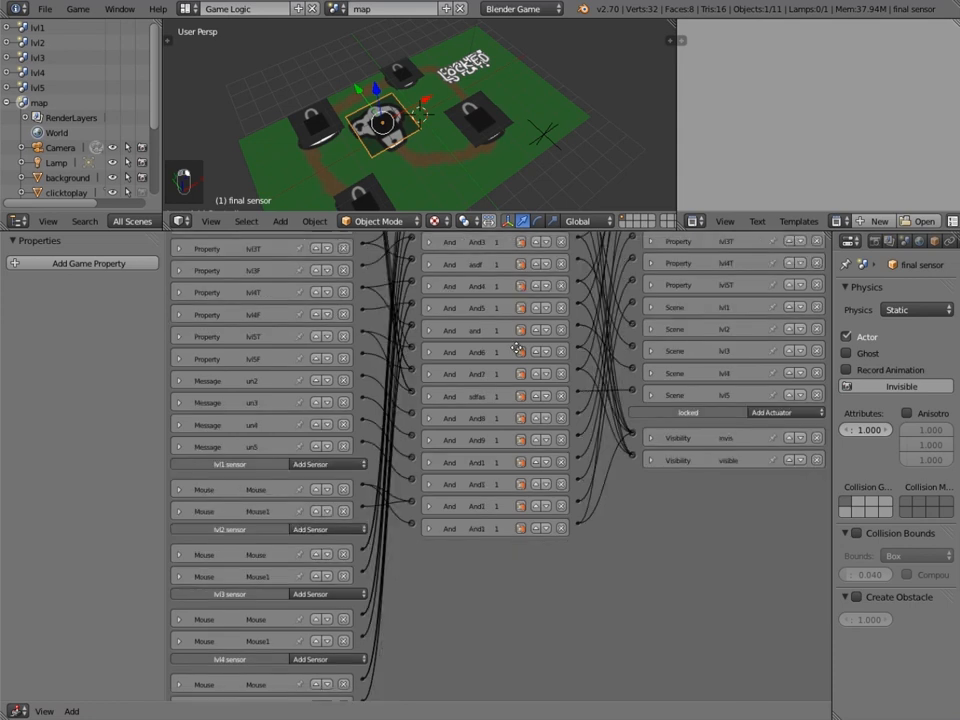
scroll(516, 348, "up", 5)
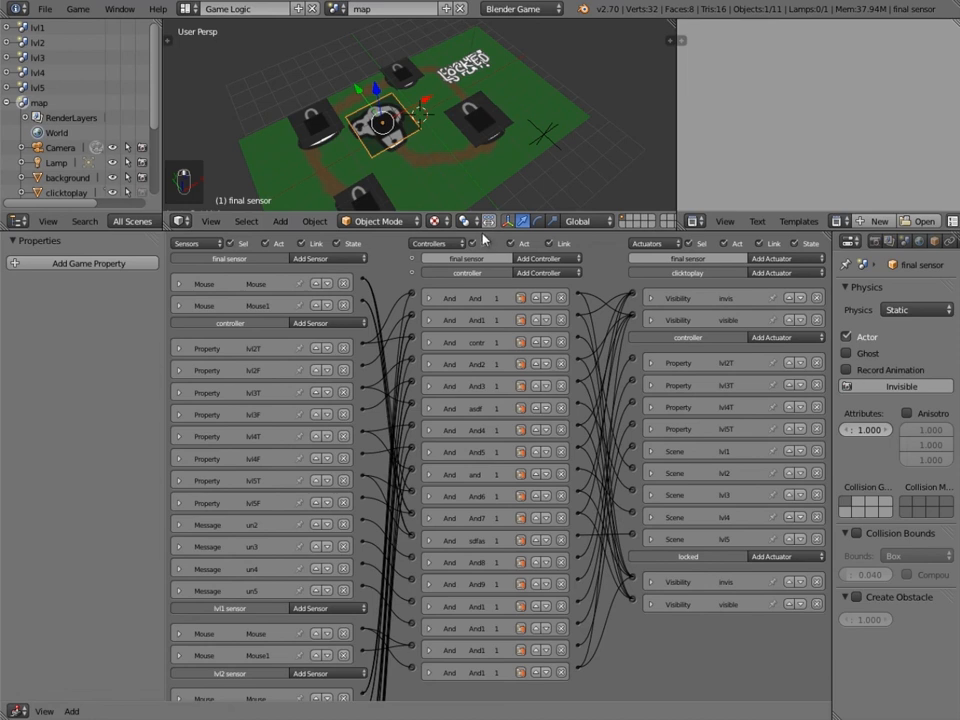
- Select the lvl2 sensor object in the 3D view and add two Visibility actuators to it
left_click_drag(485, 231, 486, 498)
scroll(394, 375, "up", 1)
scroll(394, 375, "down", 2)
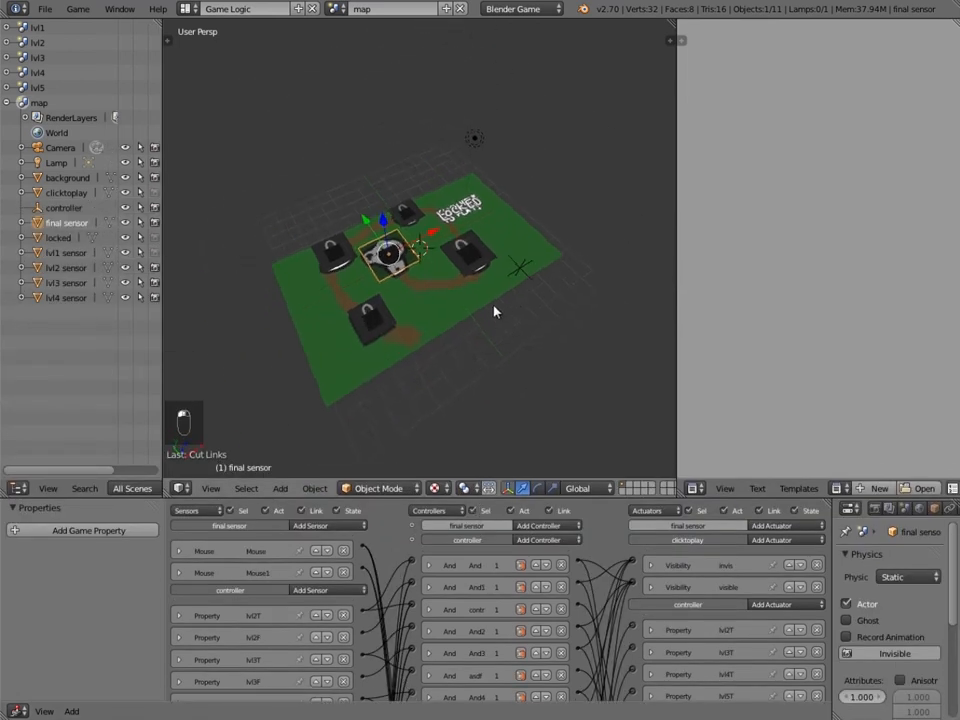
middle_click_drag(495, 311, 435, 332)
scroll(435, 332, "up", 3)
middle_click_drag(349, 230, 450, 295, "shift")
right_click(401, 228)
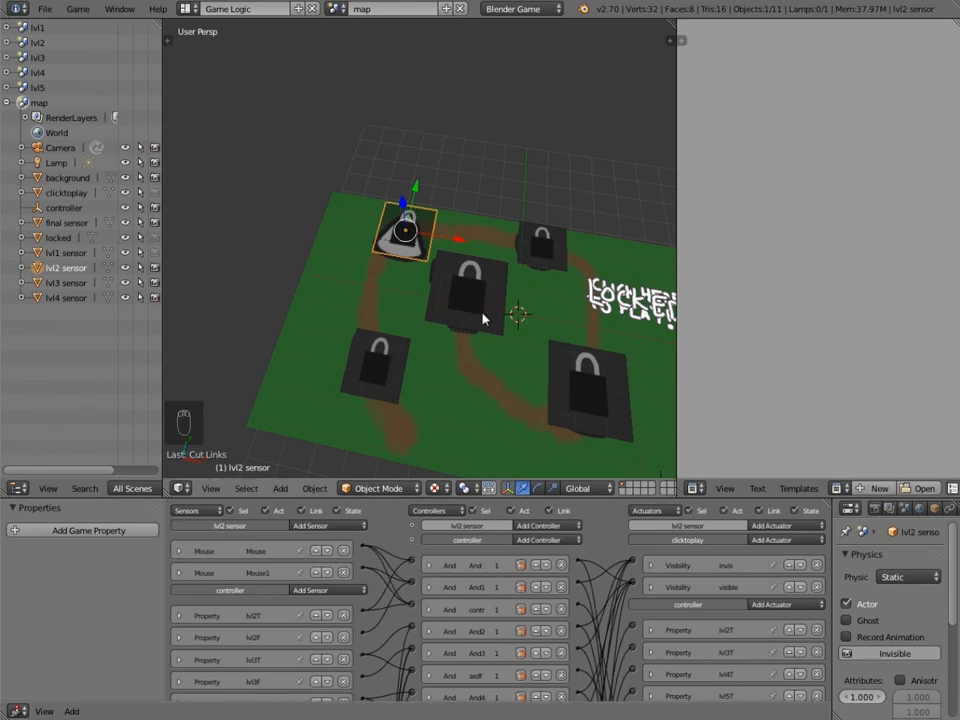
left_click(784, 525)
left_click(776, 322)
left_click(784, 525)
left_click(781, 320)
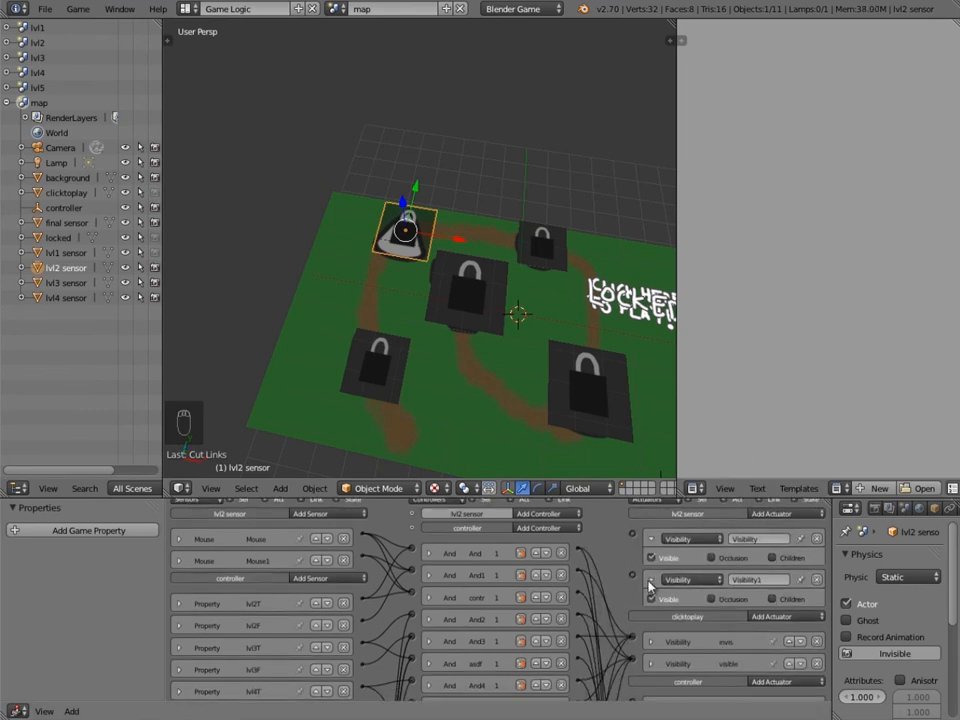
- Add two And controllers to lvl2 sensor and turn off Visible on its first Visibility actuator
left_click(540, 525)
left_click(536, 543)
left_click(540, 525)
left_click(537, 541)
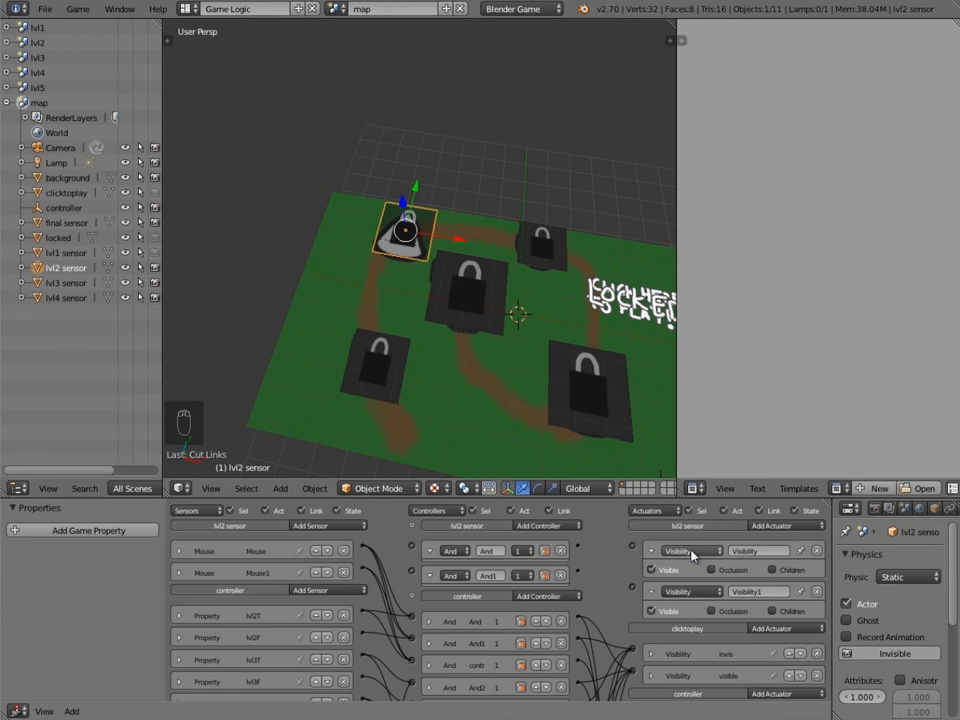
left_click(651, 569)
- Link lvl2T through lvl2 sensor's And controller to Visibility, and lvl2F through And1 to Visibility1
middle_click_drag(443, 582, 515, 562)
scroll(512, 564, "down", 2)
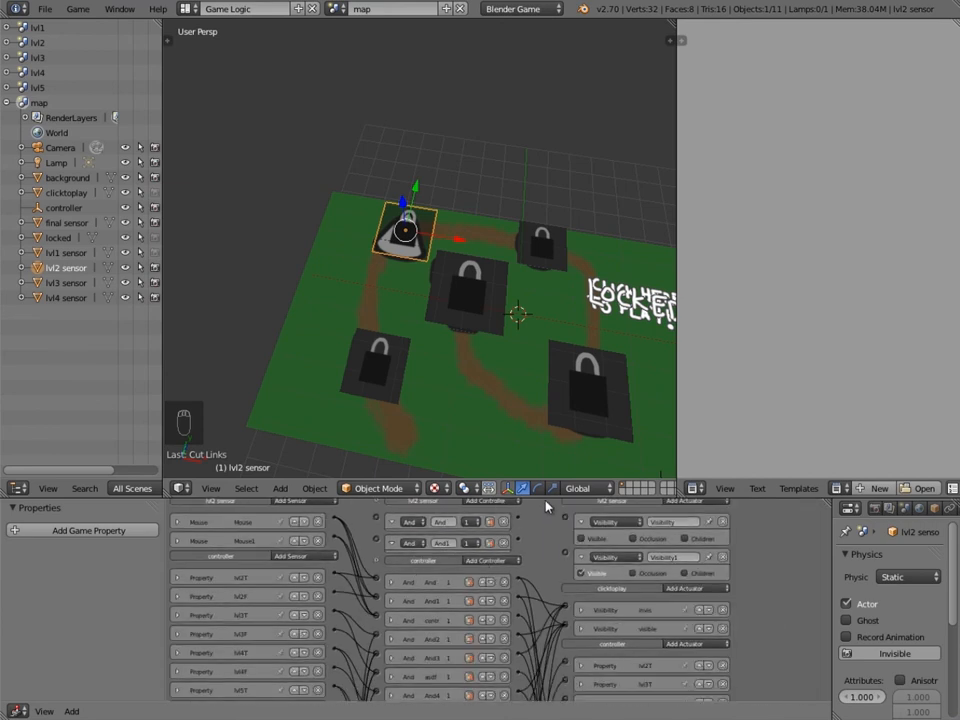
left_click_drag(545, 498, 543, 189)
middle_click_drag(410, 341, 434, 370)
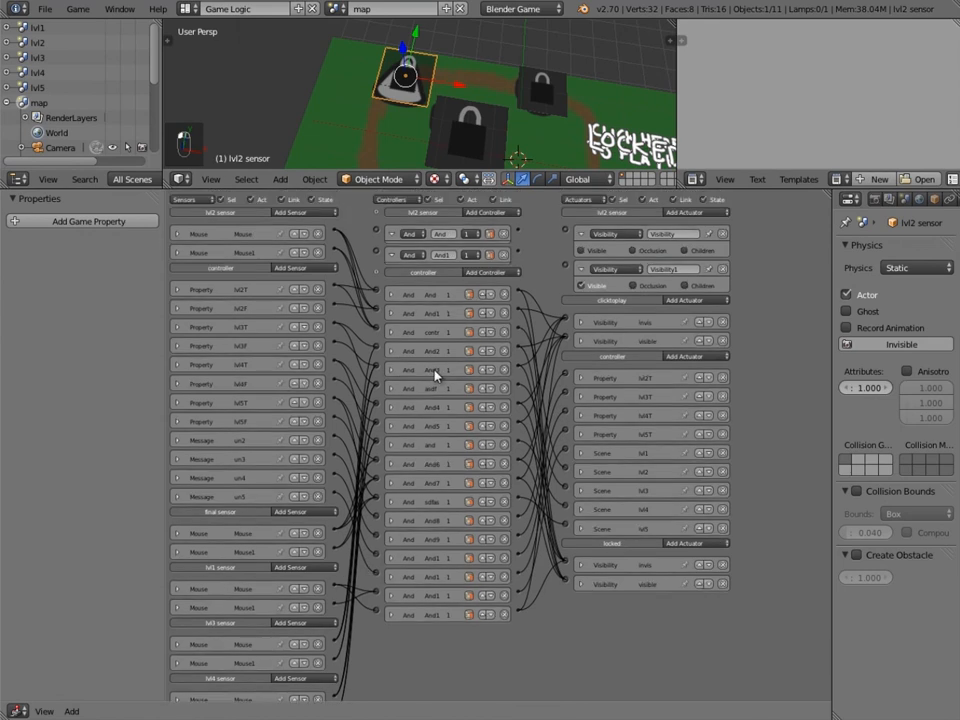
left_click(177, 291)
left_click(177, 291)
left_click_drag(518, 231, 571, 232)
- Collapse lvl2 sensor's two Visibility actuators and two And controllers
left_click(580, 269)
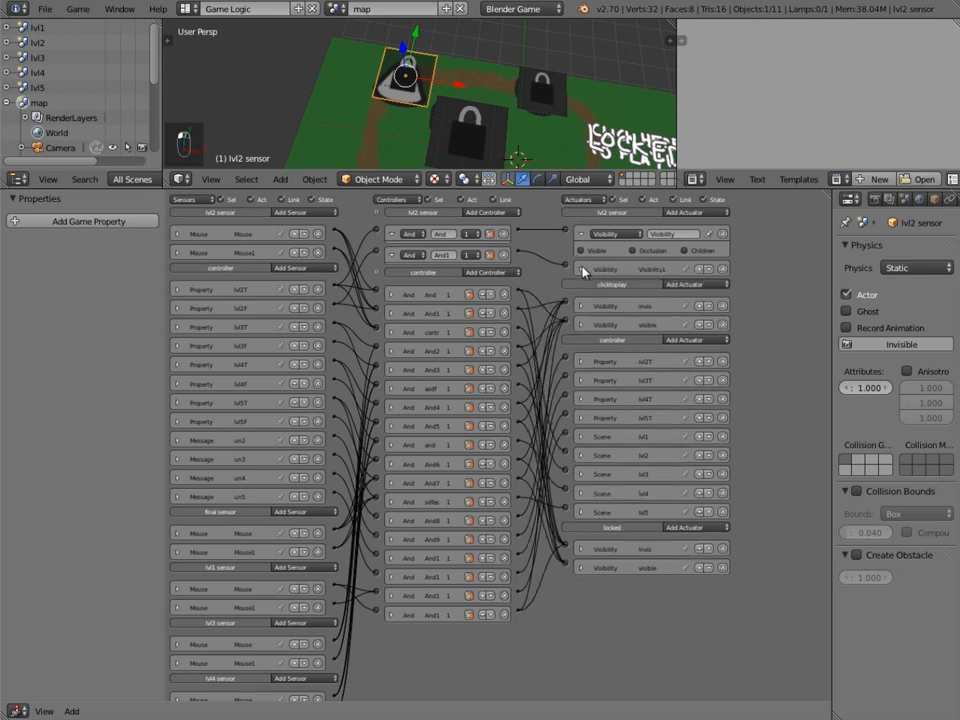
left_click(580, 234)
left_click(391, 255)
left_click(391, 234)
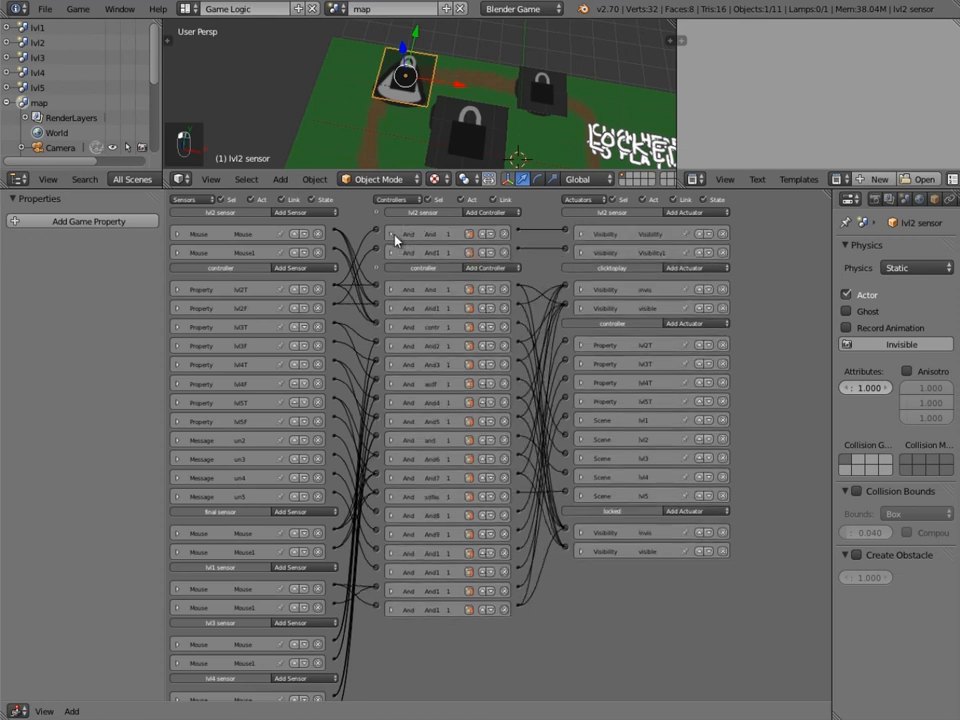
- Select the lvl3 sensor object and add two And controllers and two Visibility actuators to it
right_click(555, 97)
left_click(487, 213)
left_click(487, 214)
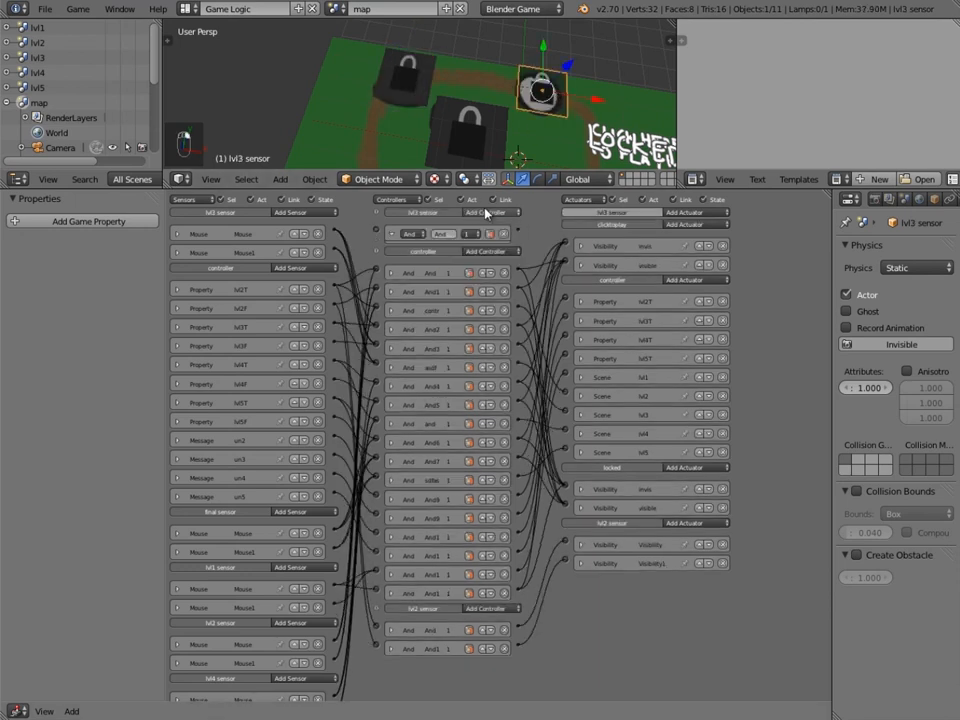
left_click(485, 210)
key("a")
left_click(688, 213)
key("v")
left_click(688, 214)
key("v")
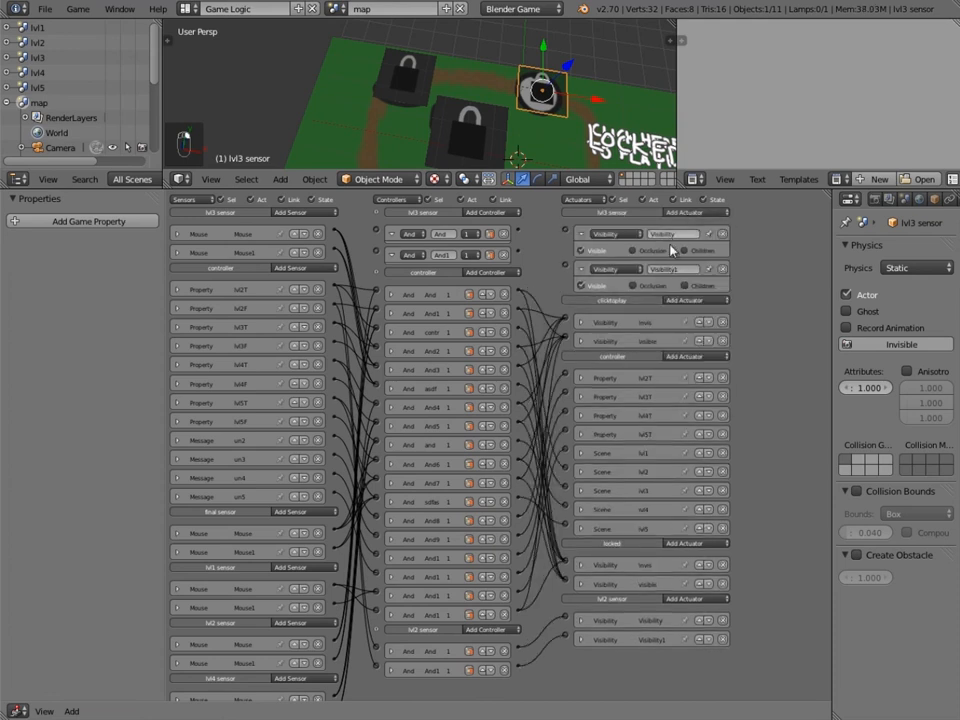
- Turn off Visible on lvl3 sensor's first Visibility actuator, then link lvl3T through And to it and lvl3F through And1 to Visibility1
left_click(582, 251)
left_click_drag(518, 233, 568, 229)
left_click_drag(521, 257, 519, 255)
left_click_drag(376, 236, 371, 302)
left_click_drag(332, 327, 334, 329)
- Collapse lvl3 sensor's two And controllers and two Visibility actuators
left_click(392, 254)
left_click(392, 237)
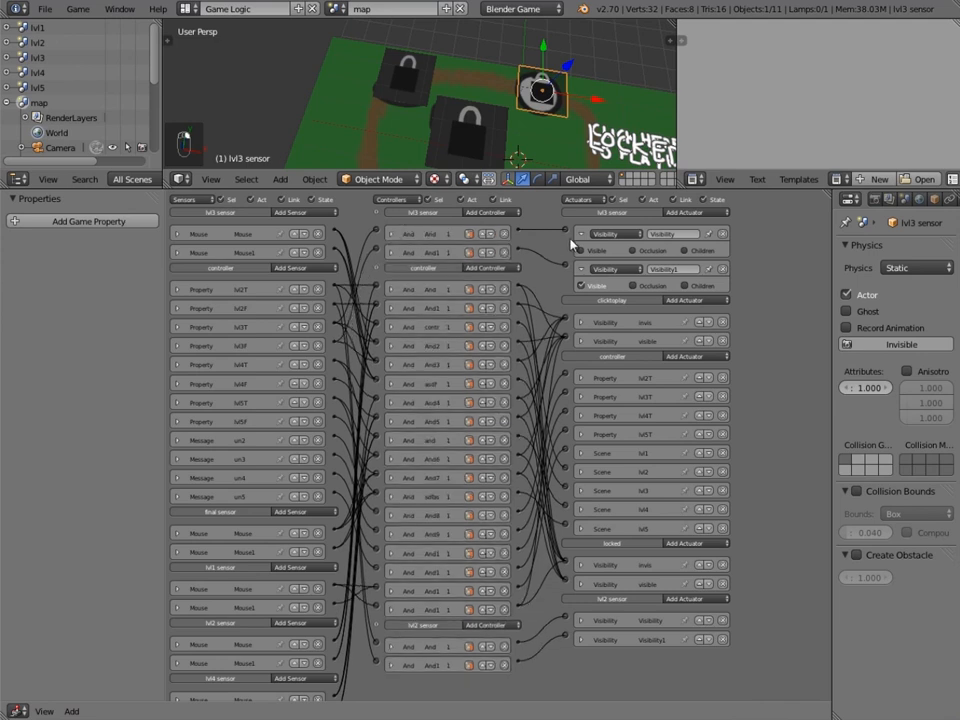
left_click(580, 234)
left_click(580, 253)
- Add two And controllers to the lvl4 sensor object and link lvl4T to And and lvl4F to And1
middle_click_drag(603, 111, 559, 33, "shift")
right_click(569, 109)
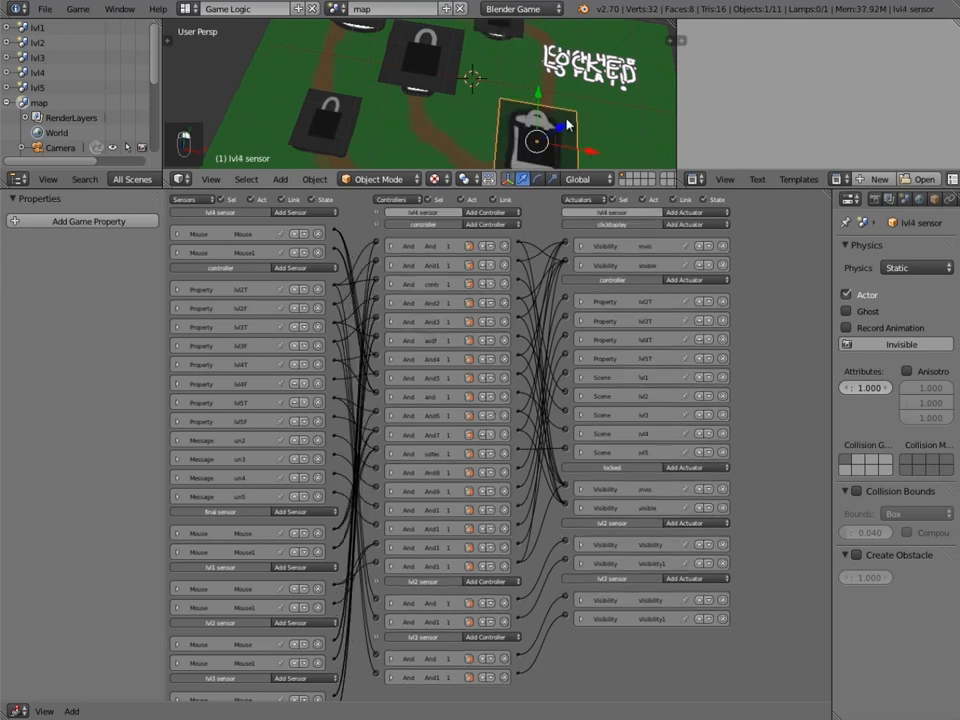
left_click(450, 213)
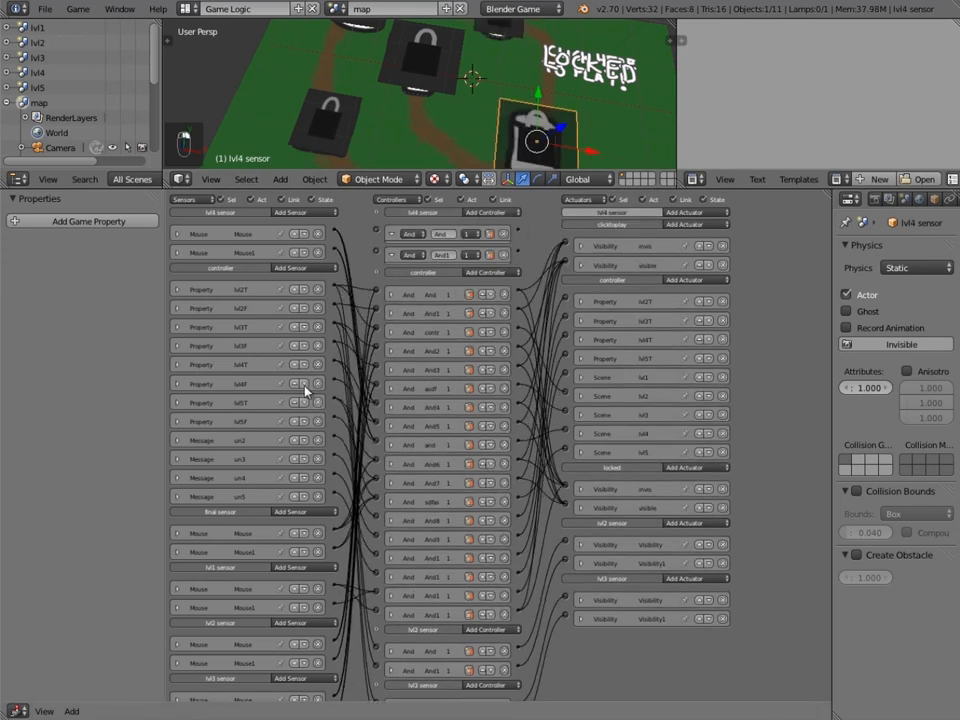
left_click_drag(336, 363, 377, 231)
mouse_move(335, 383)
left_mouse_down()
mouse_move(396, 257)
mouse_move(376, 250)
left_mouse_up()
- Add two Visibility actuators to lvl4 sensor
left_click(645, 213)
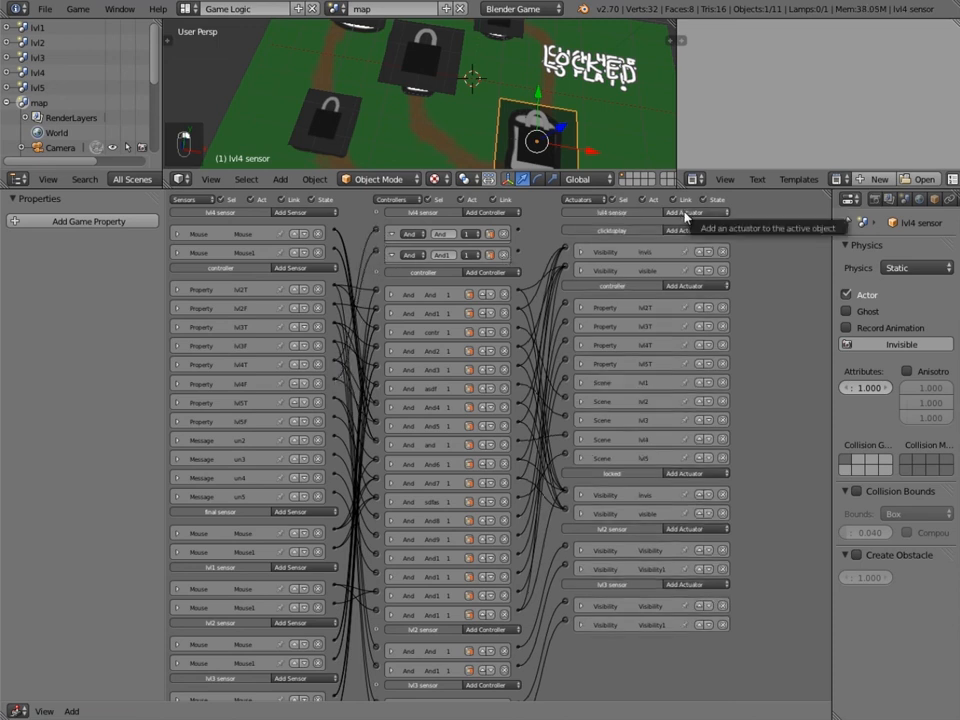
double_click(684, 211)
double_click(684, 211)
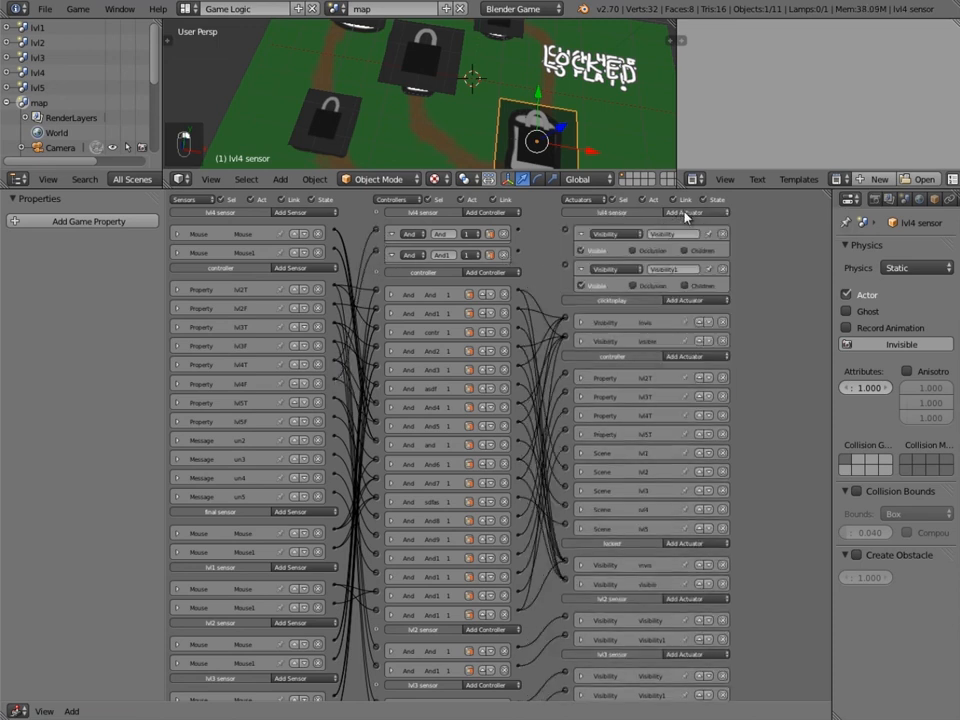
- Link lvl4 sensor's And to Visibility with Visible turned off and And1 to Visibility1, and collapse all four bricks
mouse_move(520, 230)
left_mouse_down()
mouse_move(566, 230)
mouse_move(518, 250)
left_mouse_up()
left_click(583, 269)
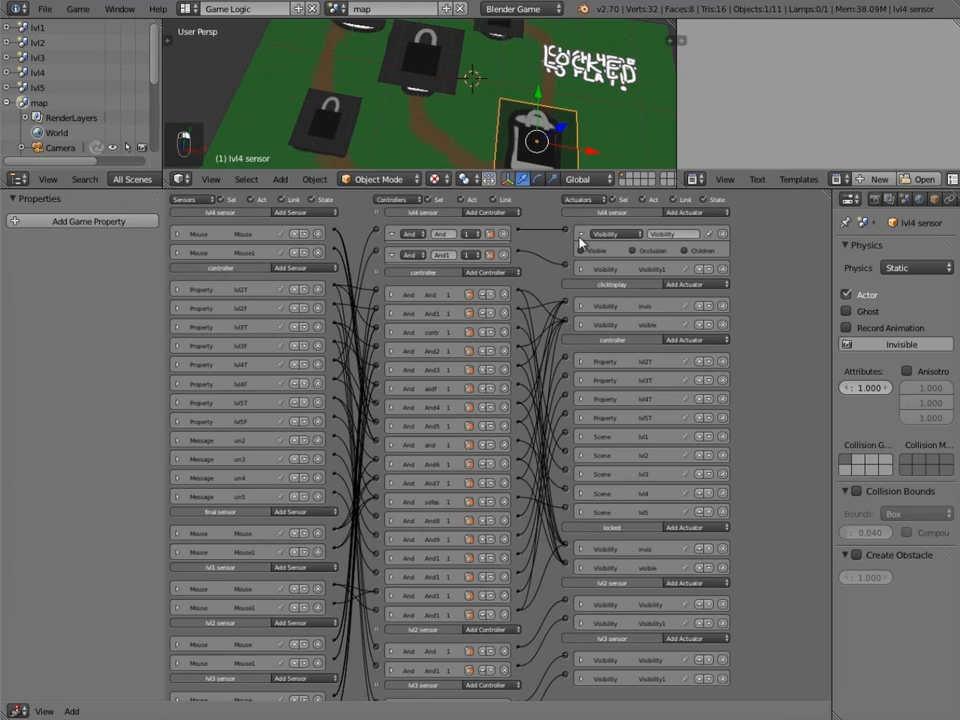
left_click(581, 235)
left_click(391, 234)
left_click(391, 253)
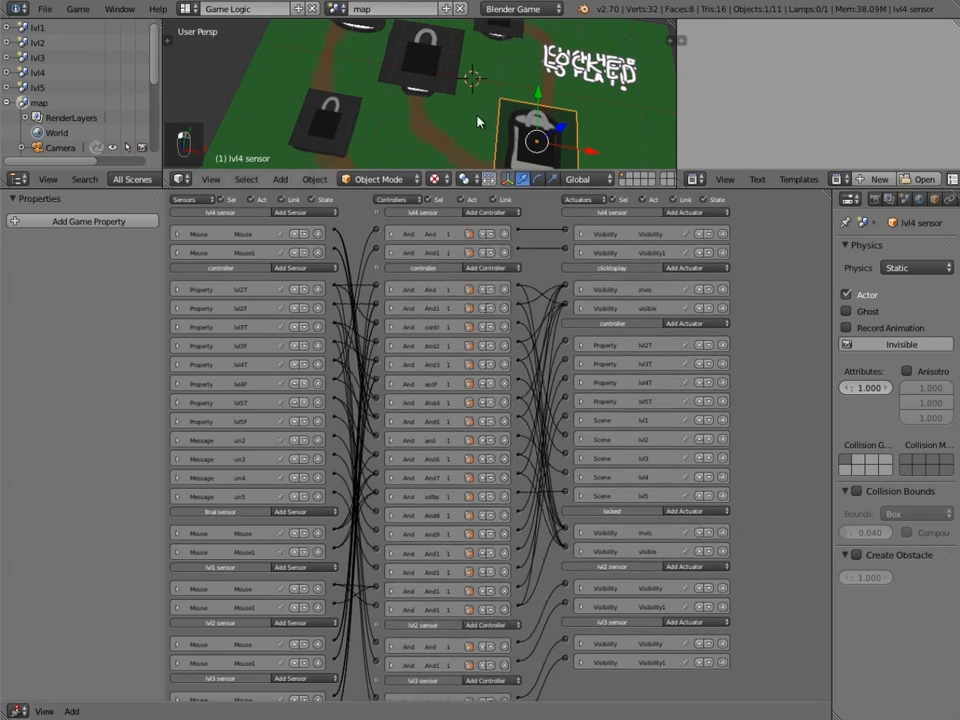
- Select the final sensor object and add two And controllers and two Visibility actuators to it
right_click(430, 76)
left_click(490, 212)
left_click(490, 212)
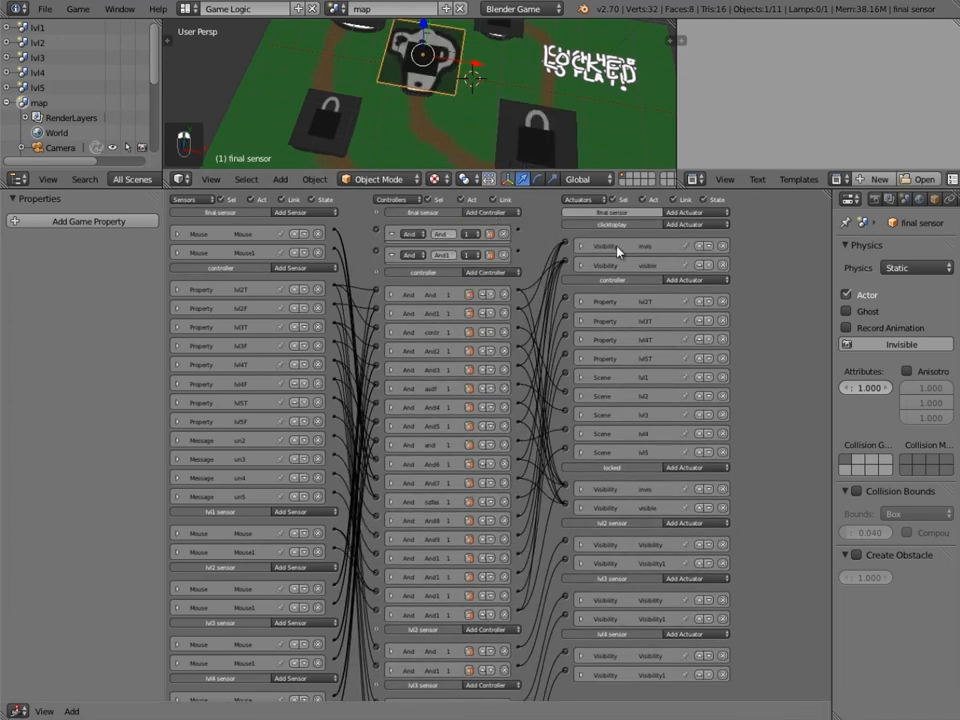
left_click(690, 212)
- Turn off Visible on final sensor's first Visibility actuator, then link lvl5T through And to it and lvl5F through And1 to Visibility1
left_click(581, 251)
left_click_drag(518, 229, 519, 255)
scroll(360, 403, "down", 1)
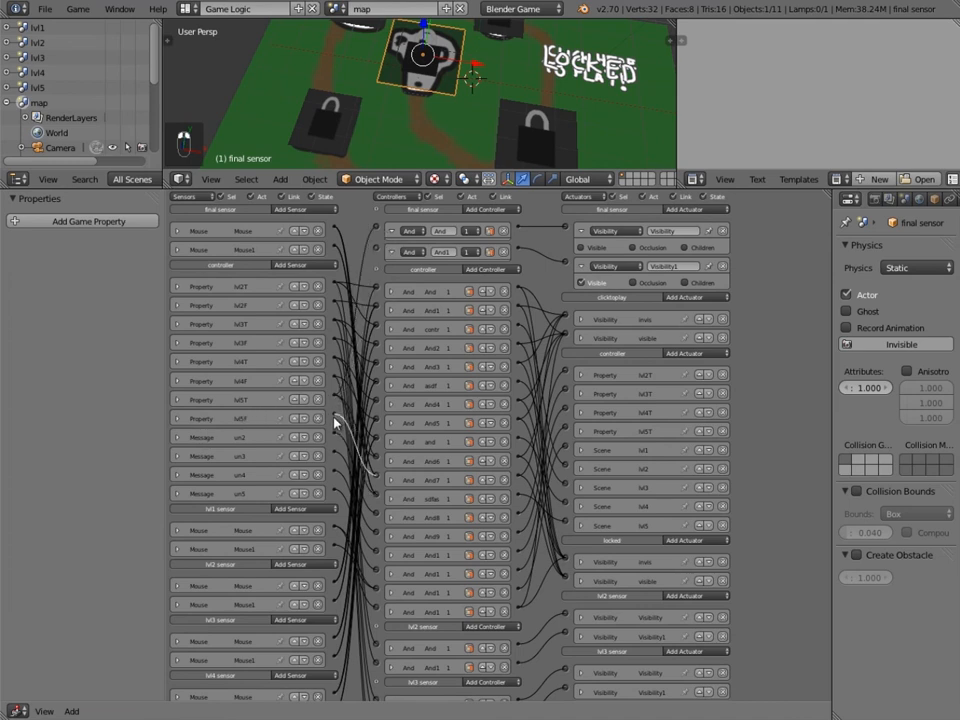
left_click_drag(336, 420, 379, 247)
- Collapse final sensor's two And controllers and two Visibility actuators
left_click(393, 250)
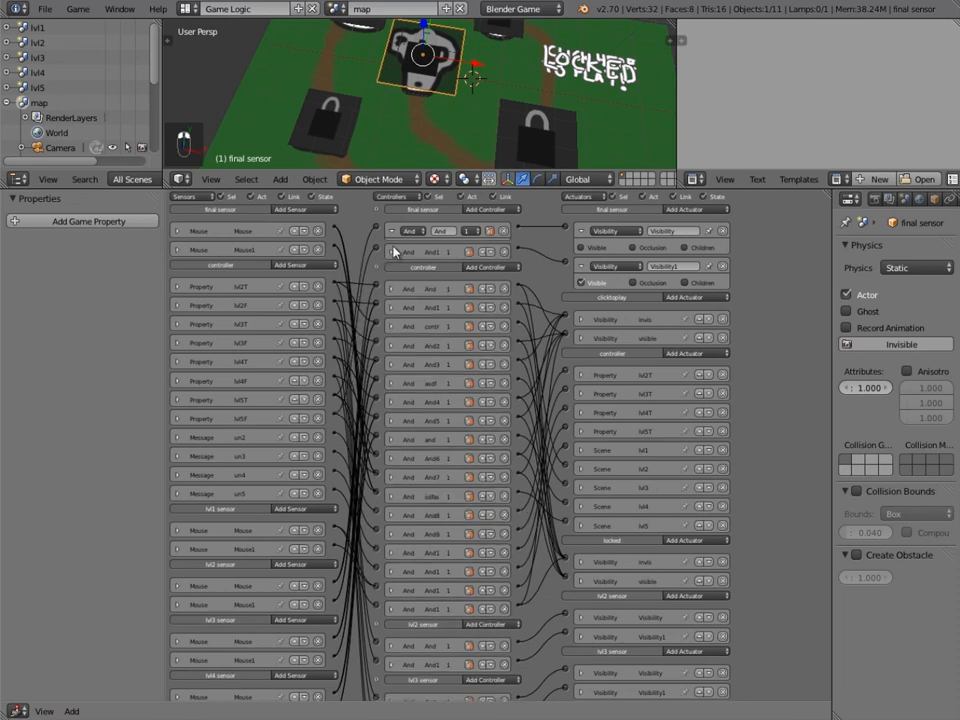
left_click(580, 266)
left_click(580, 231)
left_click(391, 232)
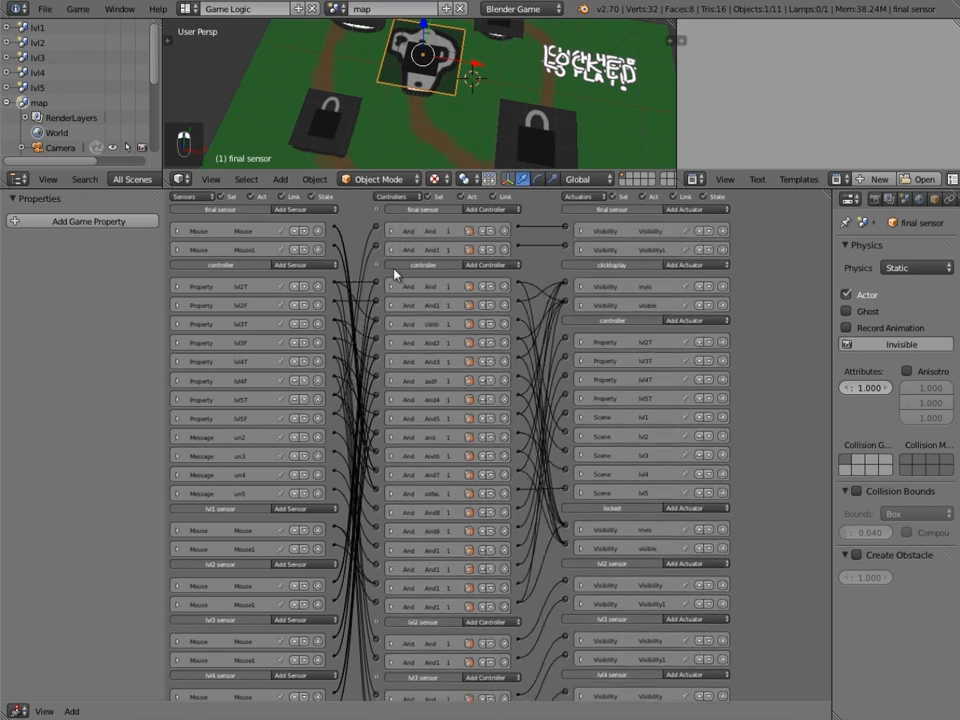
- Review the map's logic links, run the game to test the level icons including the triangle for lvl2, and stop it
middle_click_drag(460, 498, 500, 456)
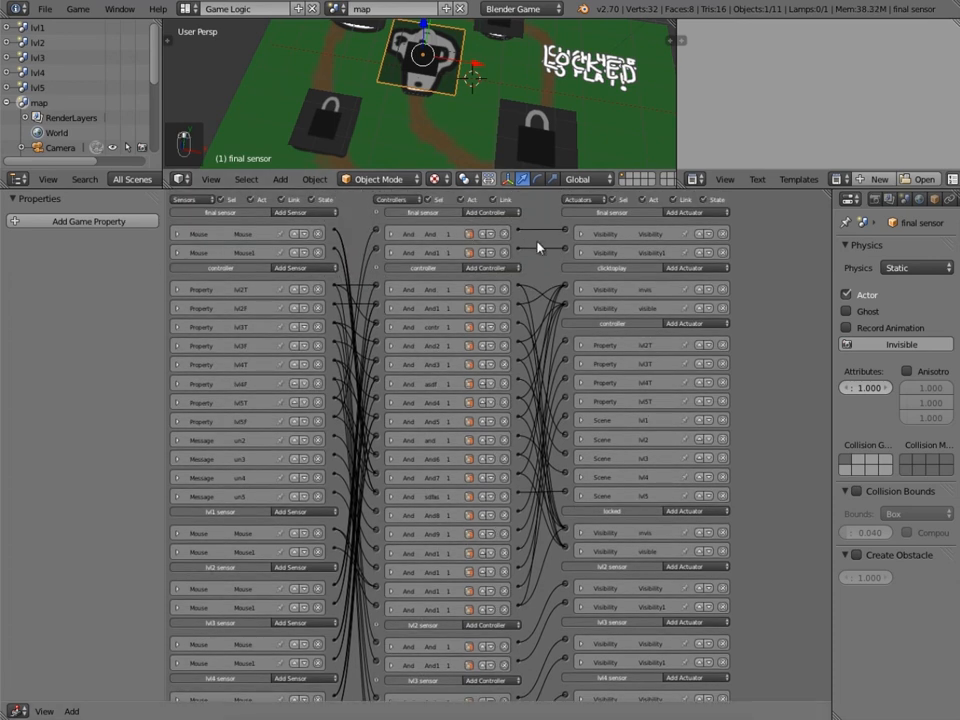
scroll(434, 430, "down", 4)
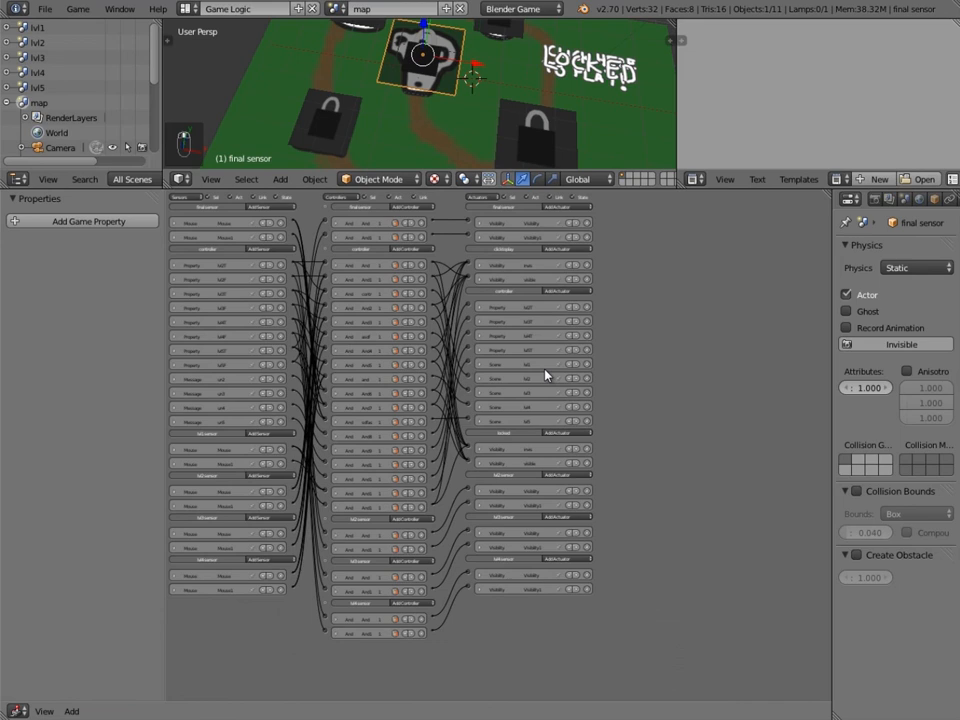
scroll(544, 370, "up", 5)
middle_click_drag(529, 521, 564, 525)
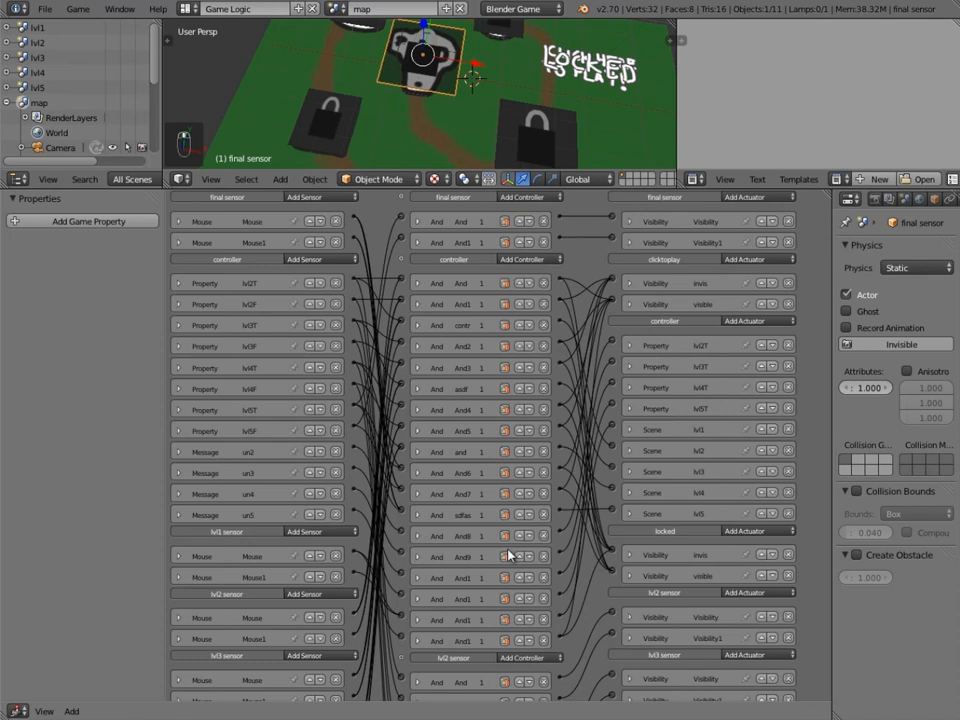
left_click(522, 259)
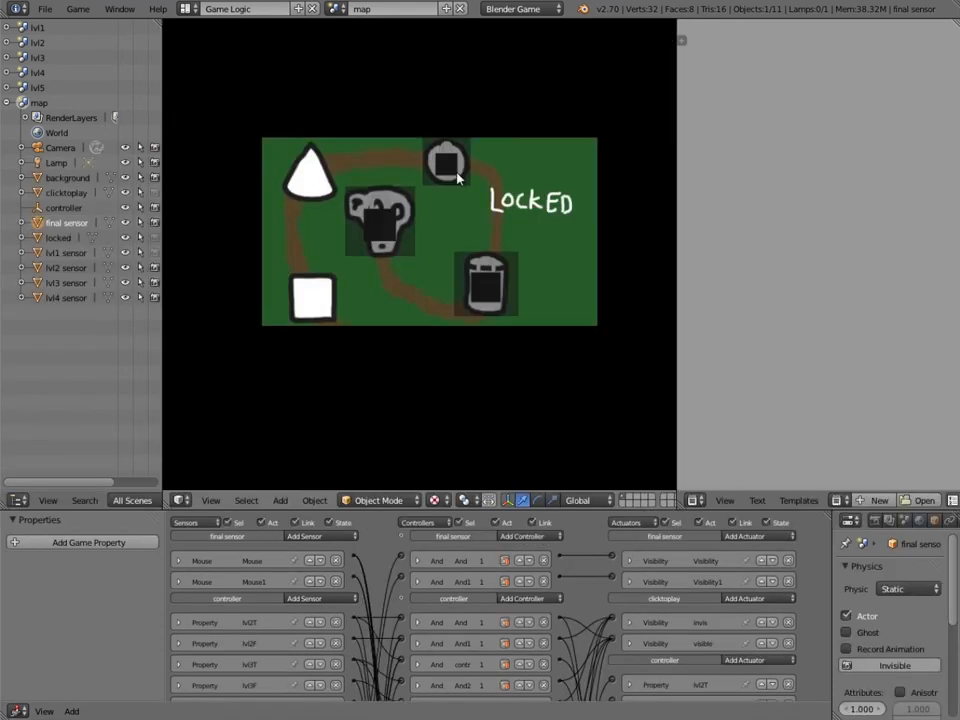
left_click(314, 175)
key("Escape")
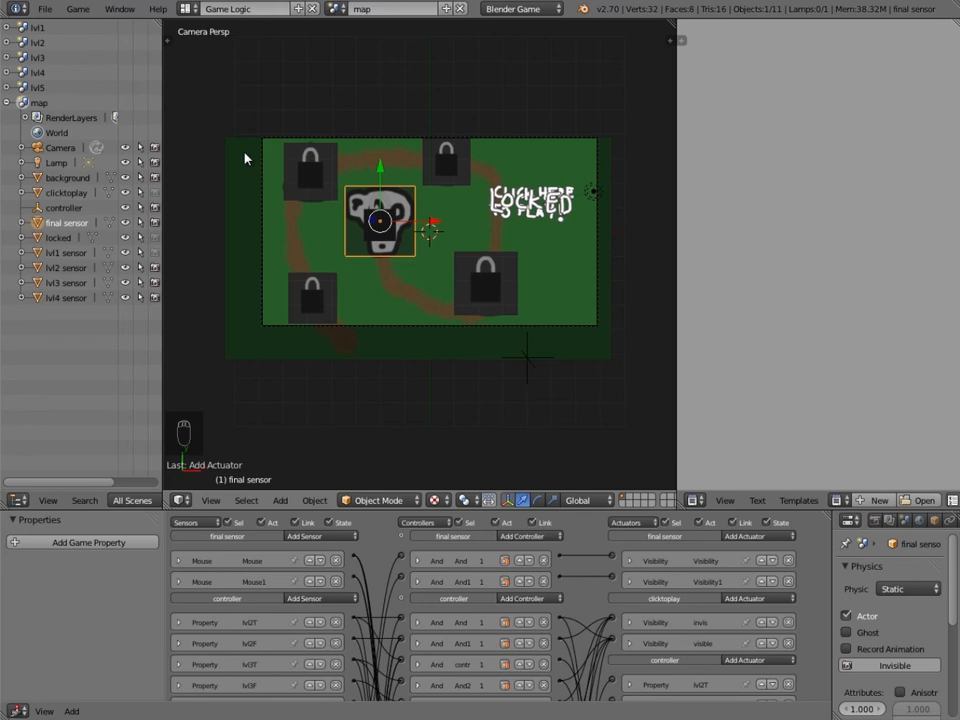
- Switch to the lvl1 scene and expand the Cube's map Scene actuator and unlock2 Message actuator to examine their settings
left_click(335, 8)
left_click(345, 32)
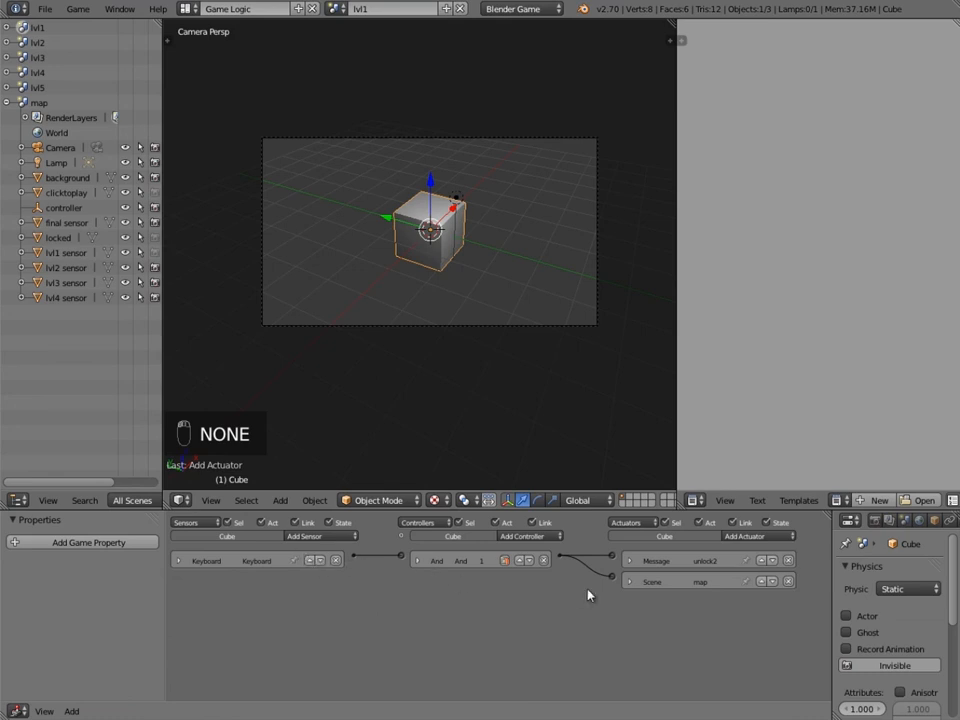
left_click(630, 582)
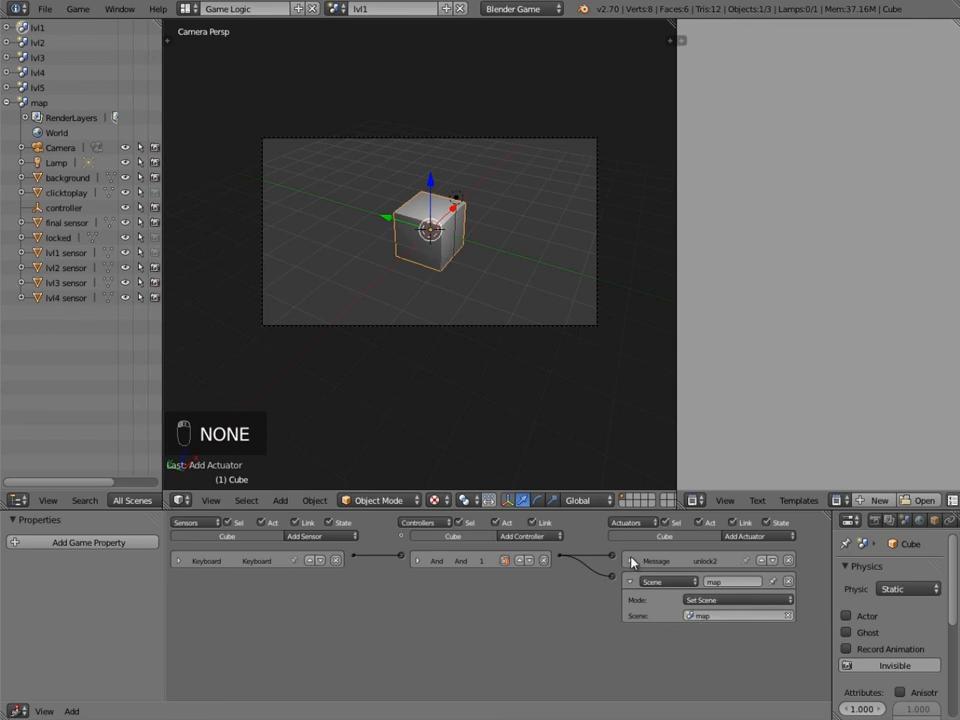
left_click(630, 561)
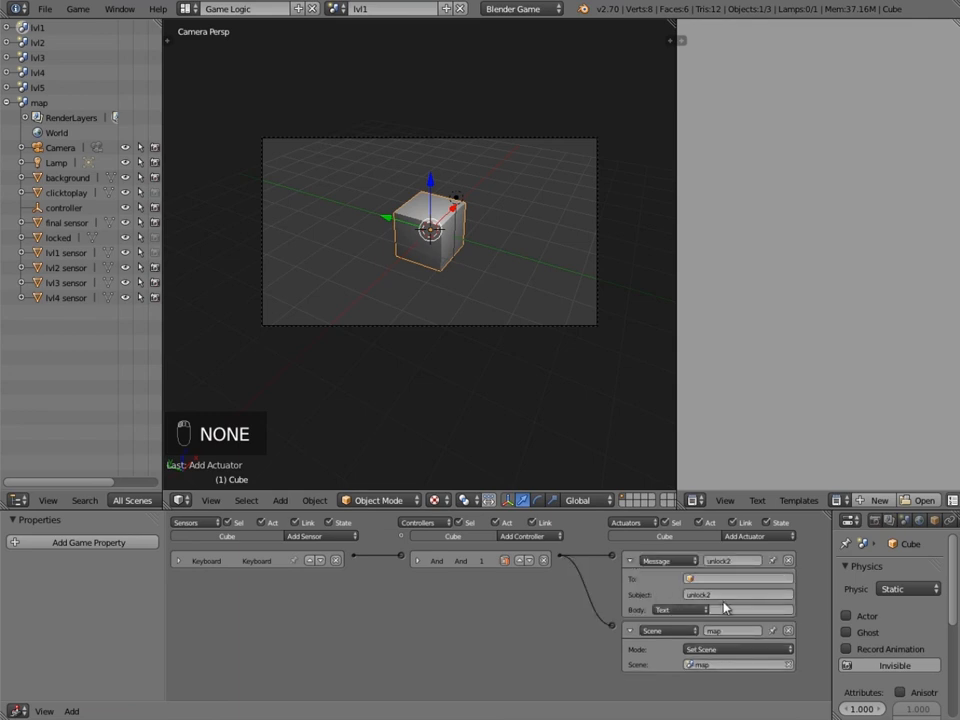